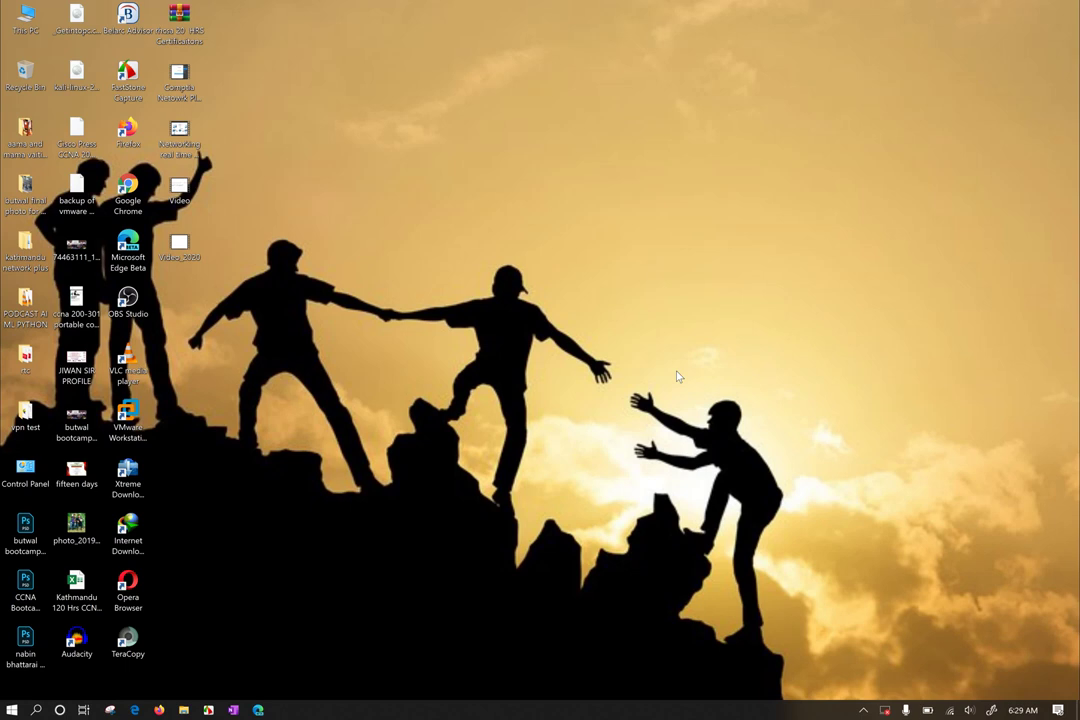
# Launch VMware Workstation Pro via a 'vmw' Start search and resume the Windows 10 x64 VM
pyautogui.moveTo(386, 110); pyautogui.dragTo(670, 515)
pyautogui.moveTo(264, 77); pyautogui.dragTo(624, 458)
pyautogui.press('super')
pyautogui.write('vmw')
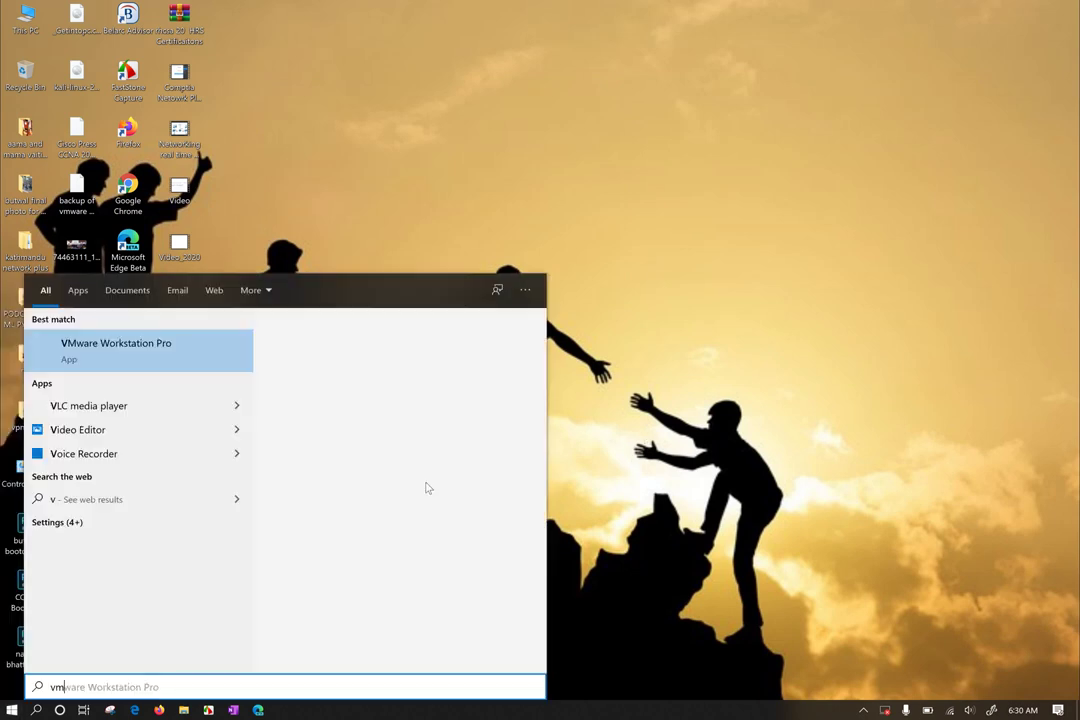
pyautogui.click(413, 393)
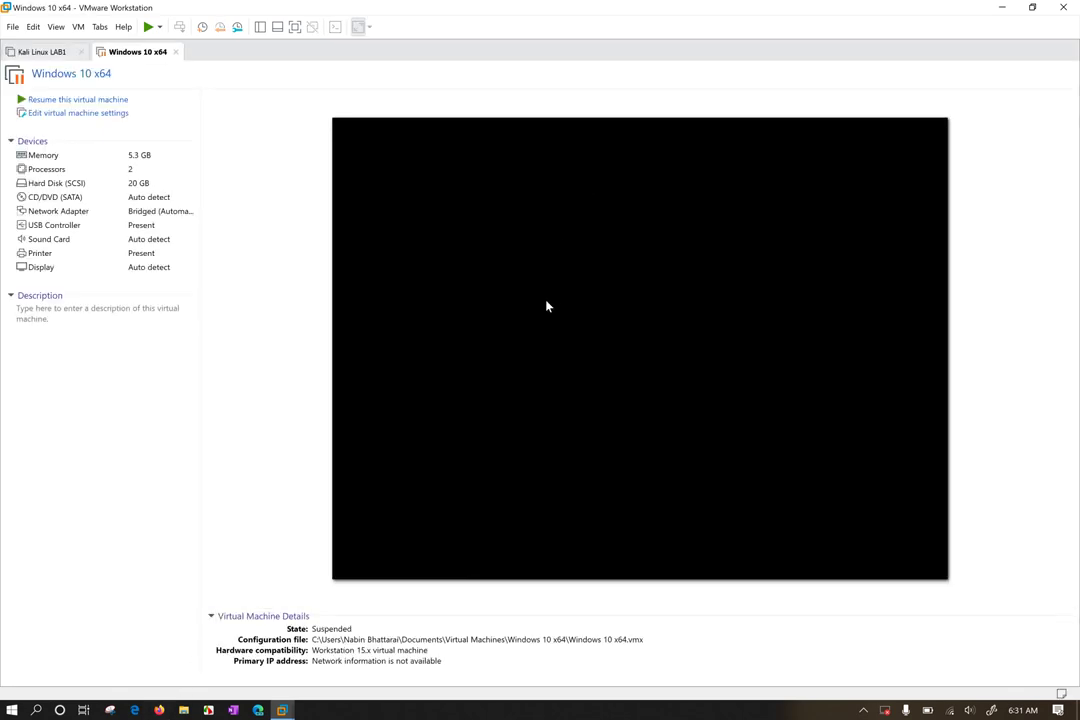
pyautogui.click(80, 100)
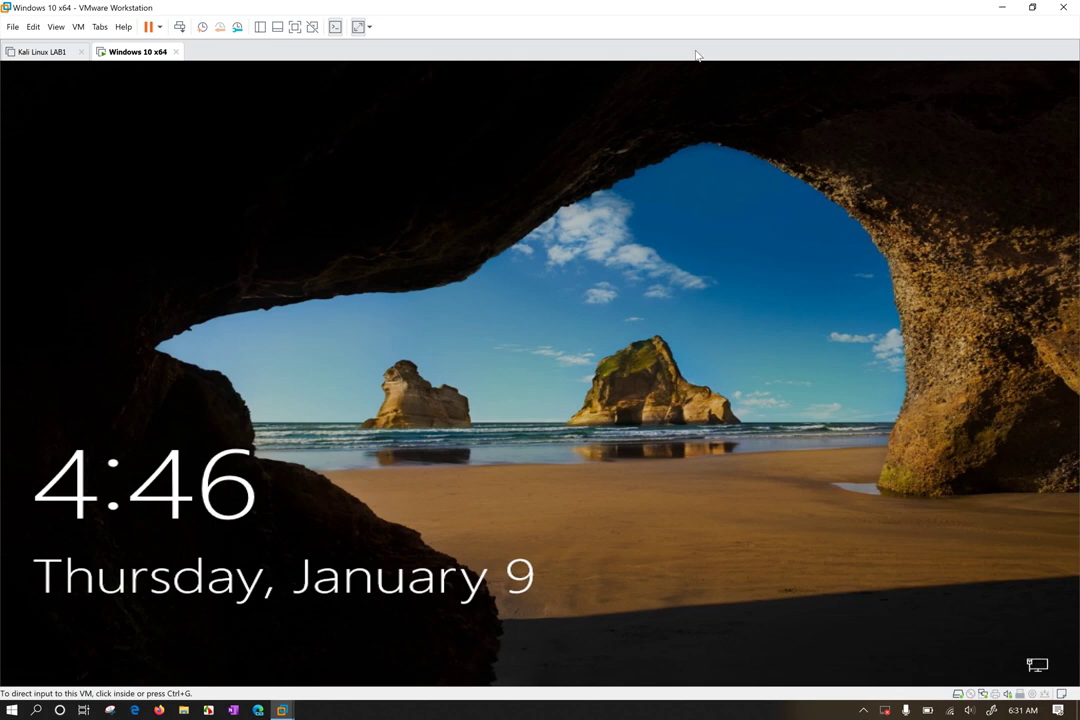
# Dismiss the guest lock screen and sign in with the account password
pyautogui.click(480, 612)
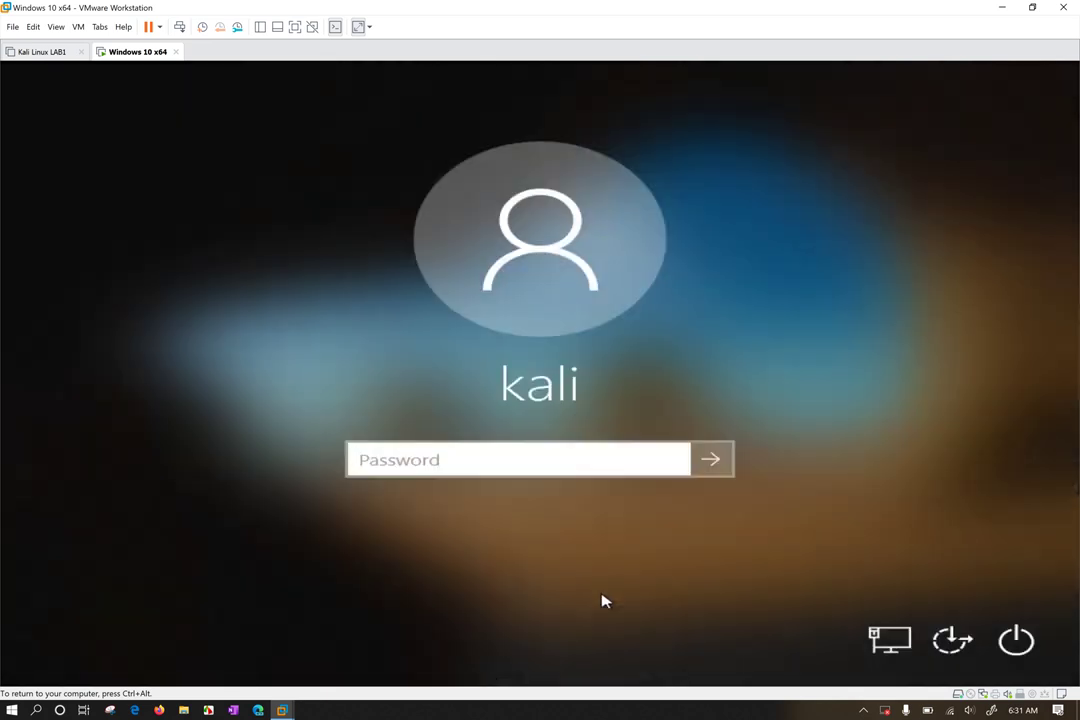
pyautogui.write('kali')
pyautogui.press('Return')
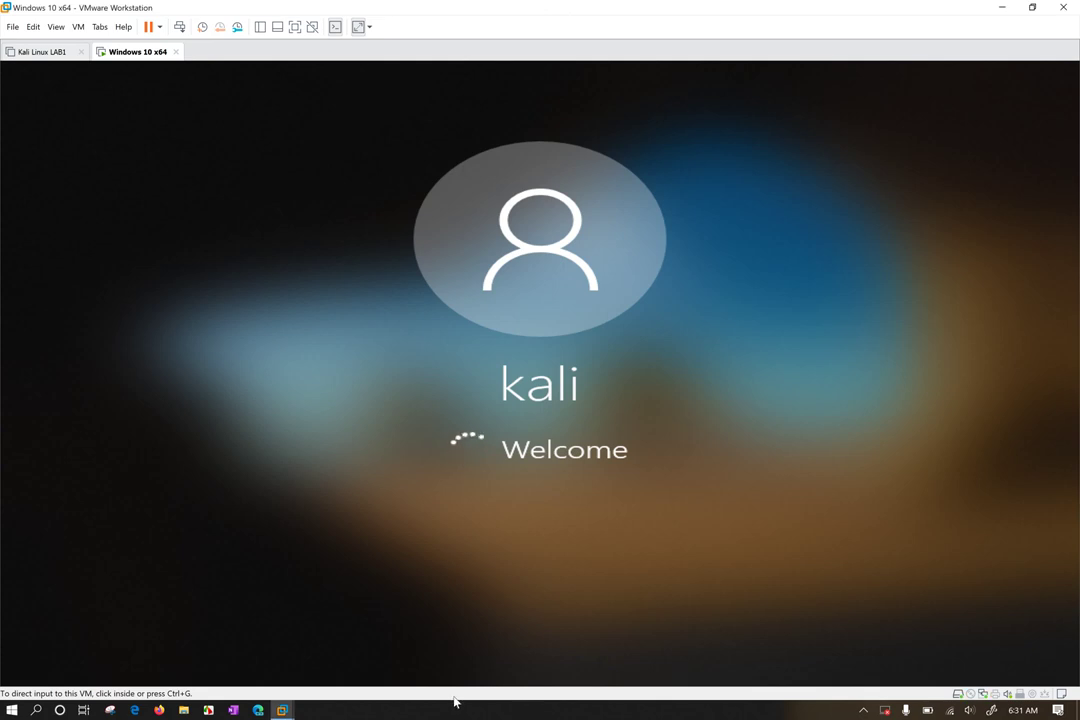
pyautogui.click(563, 717)
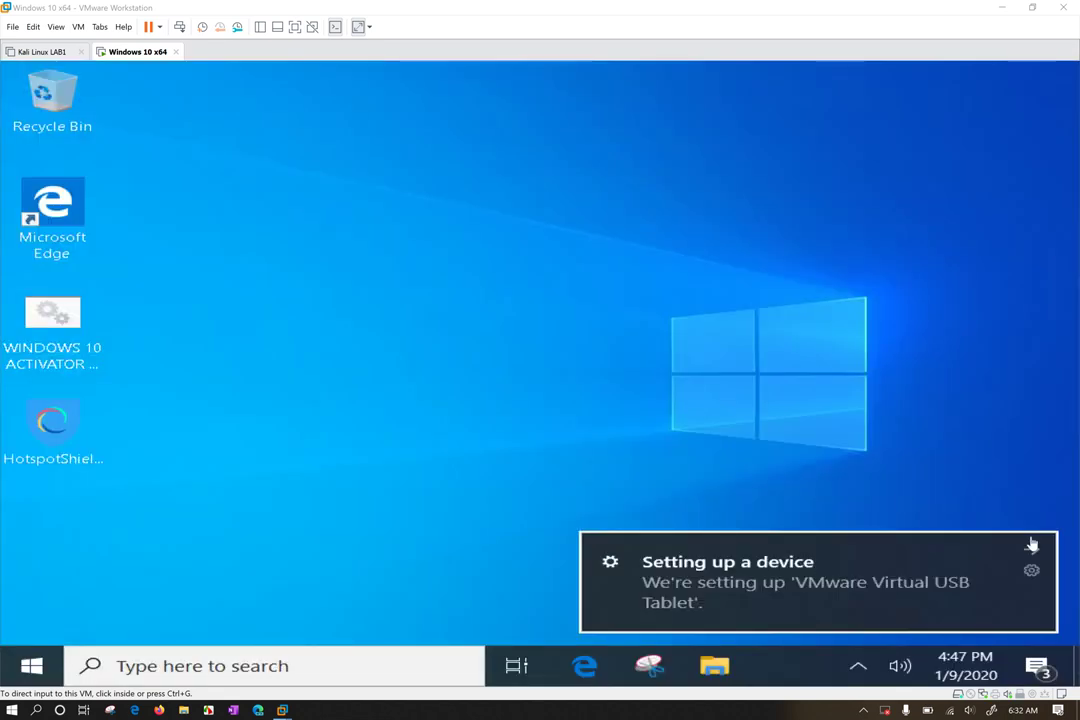
# Close the 'Setting up a device' notification and refresh the guest desktop
pyautogui.click(1032, 545)
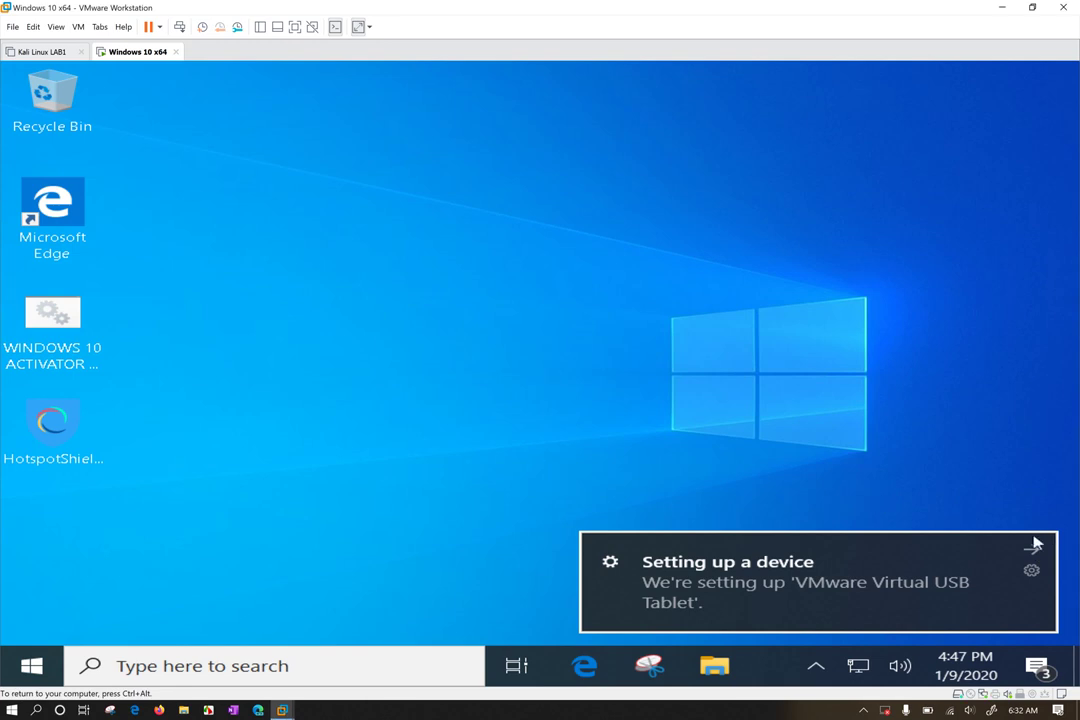
pyautogui.click(1034, 549)
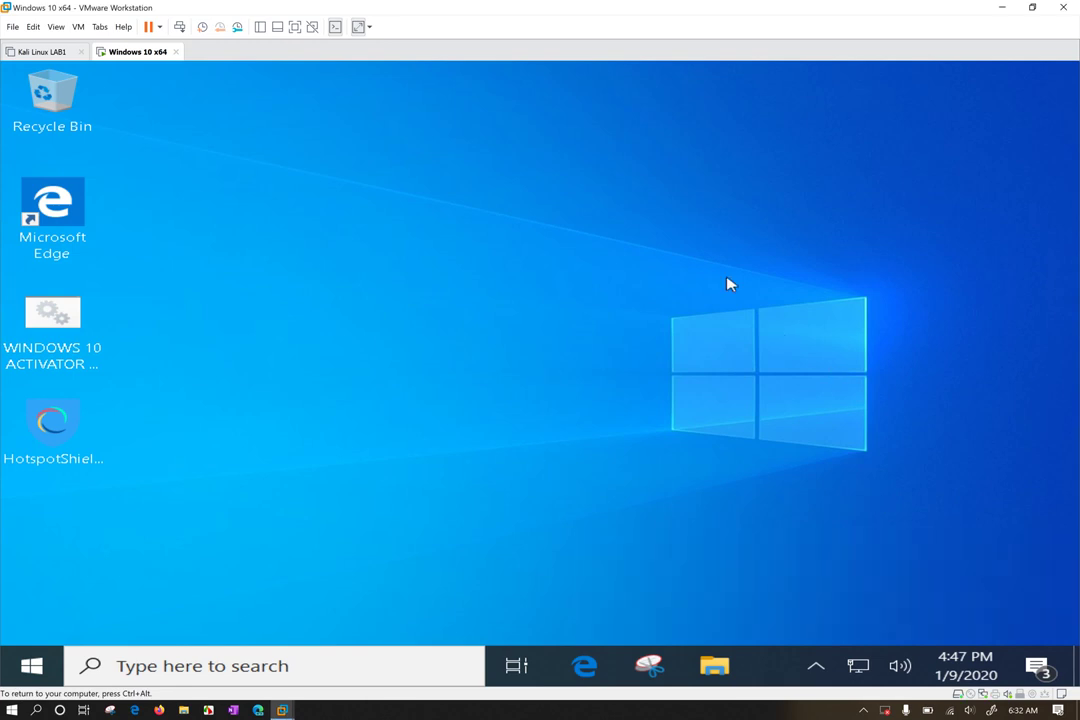
pyautogui.rightClick(340, 220)
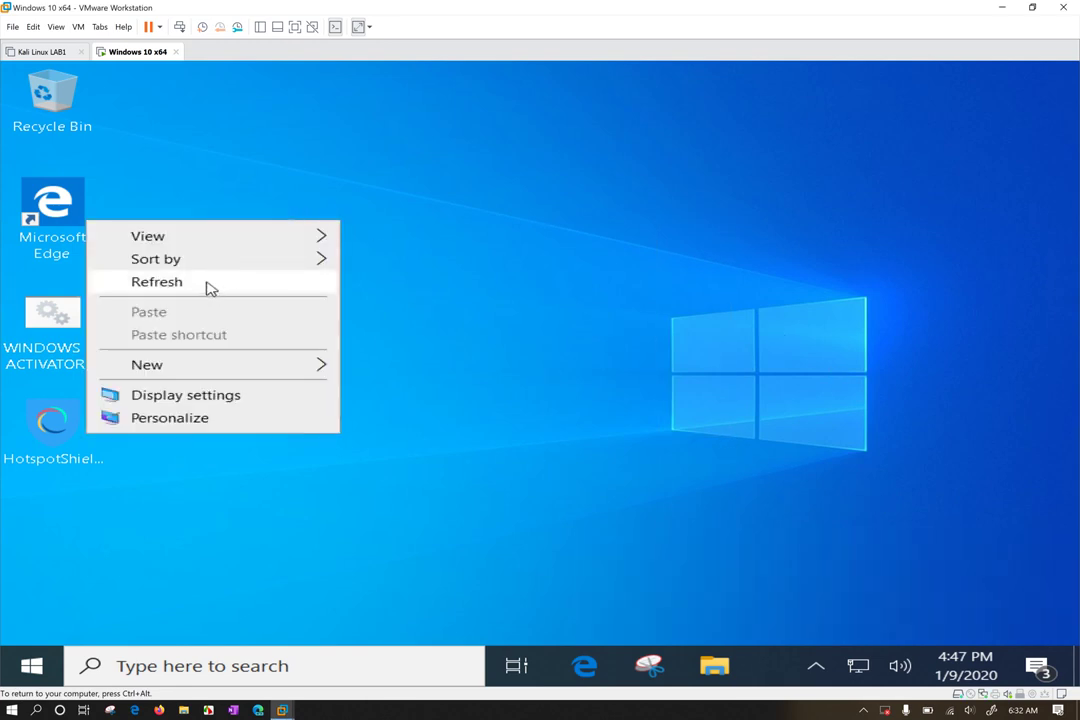
pyautogui.click(207, 282)
pyautogui.moveTo(190, 158); pyautogui.dragTo(432, 371)
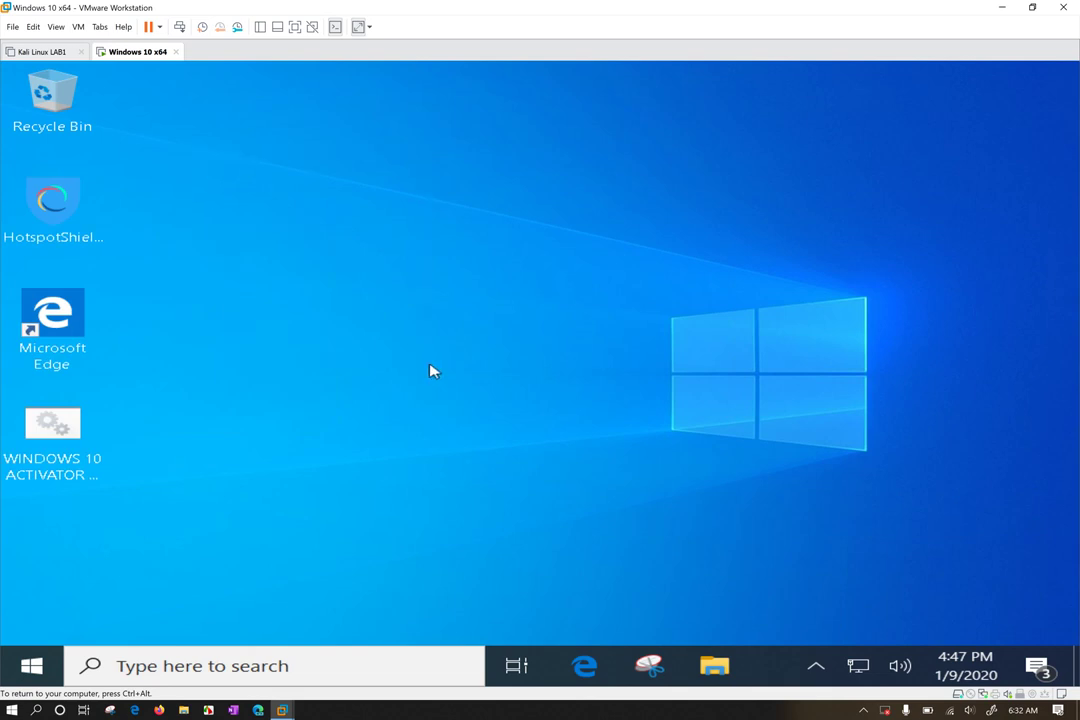
# Show and then hide the hidden background-app icons in the guest taskbar
pyautogui.click(818, 668)
pyautogui.click(808, 545)
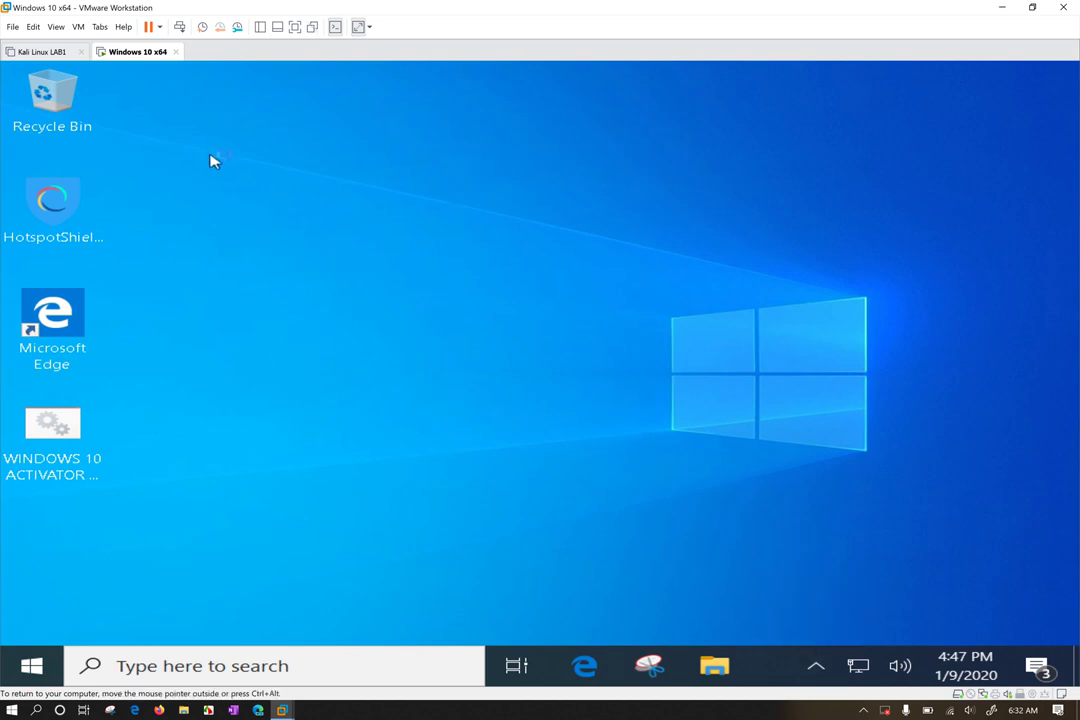
pyautogui.moveTo(166, 114); pyautogui.dragTo(520, 402)
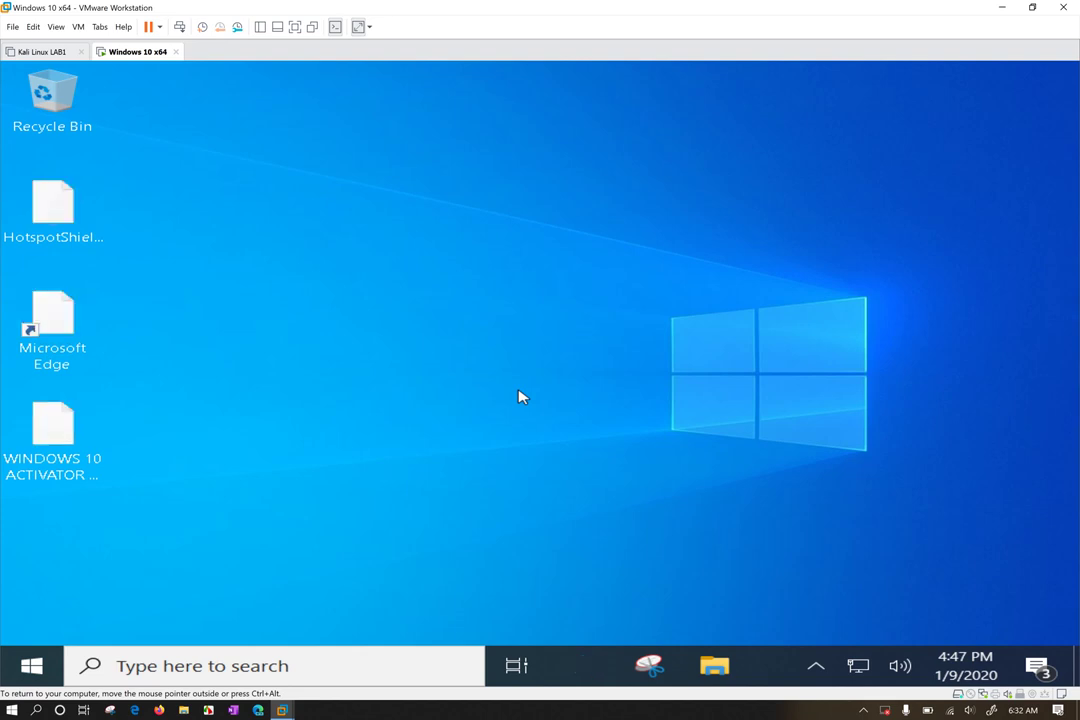
pyautogui.moveTo(300, 130); pyautogui.dragTo(265, 144)
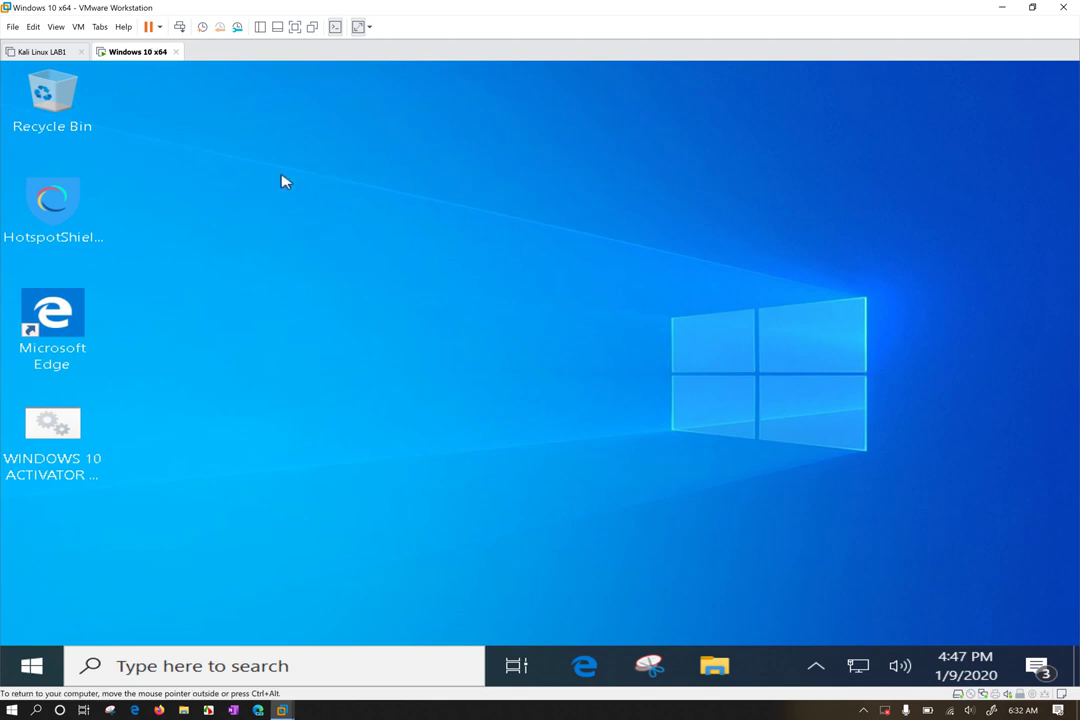
pyautogui.moveTo(385, 240); pyautogui.dragTo(245, 158)
pyautogui.moveTo(471, 199); pyautogui.dragTo(738, 359)
# Switch the VM to full screen and open Network Connections with ncpa.cpl
pyautogui.hotkey('ctrl', 'alt', 'Return')
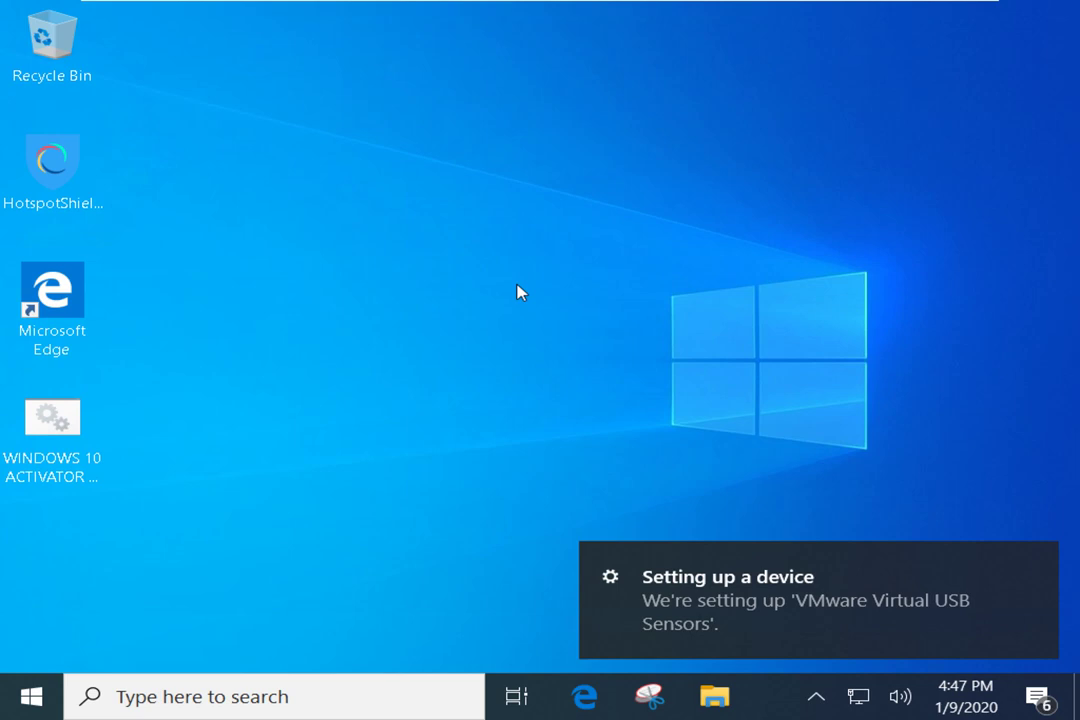
pyautogui.press('super+r')
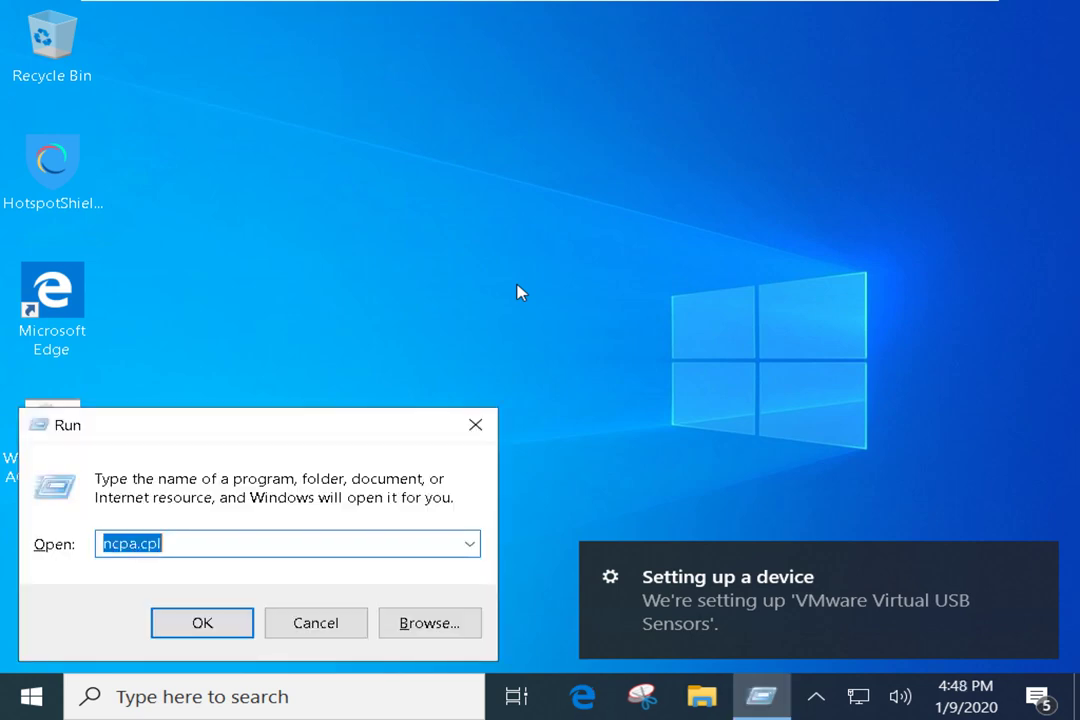
pyautogui.write('ncpa.cpl')
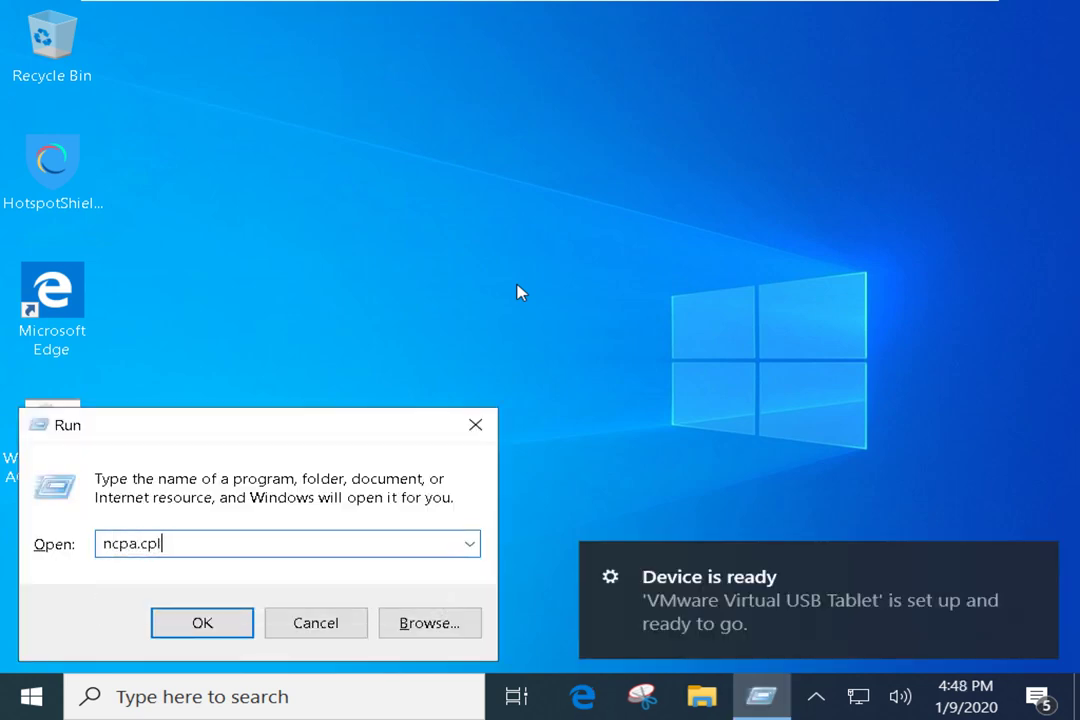
pyautogui.press('Return')
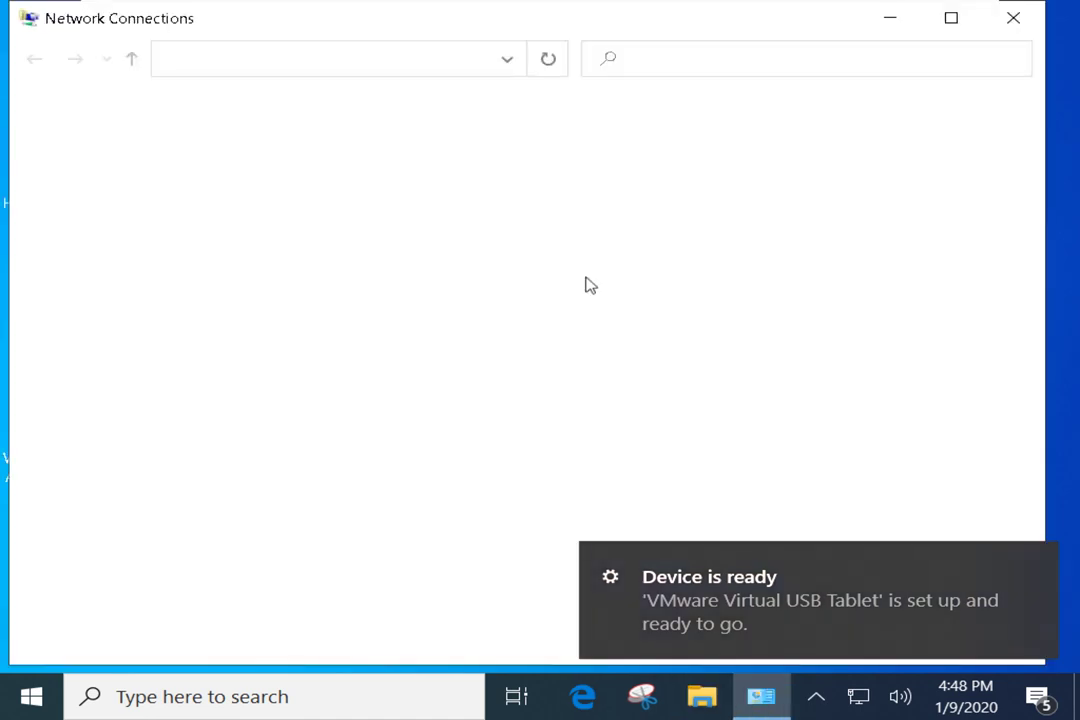
# Select Bluetooth Network Connection, then Ethernet0, and view Ethernet0's context menu
pyautogui.moveTo(161, 309); pyautogui.dragTo(795, 193)
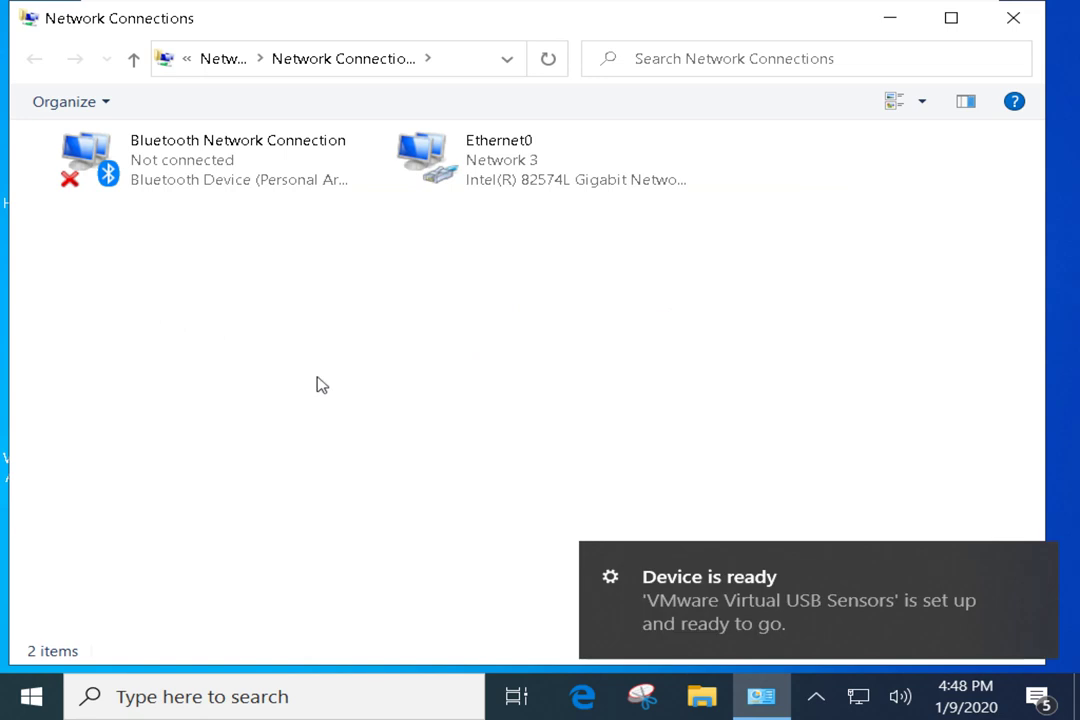
pyautogui.click(175, 172)
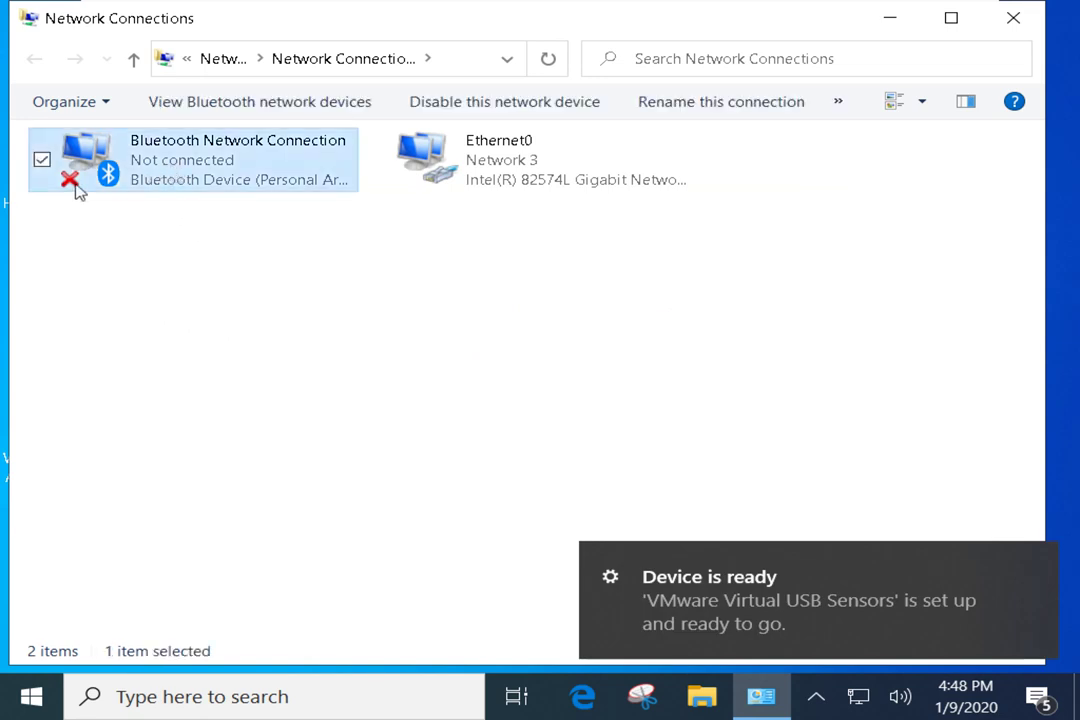
pyautogui.click(603, 222)
pyautogui.click(490, 162)
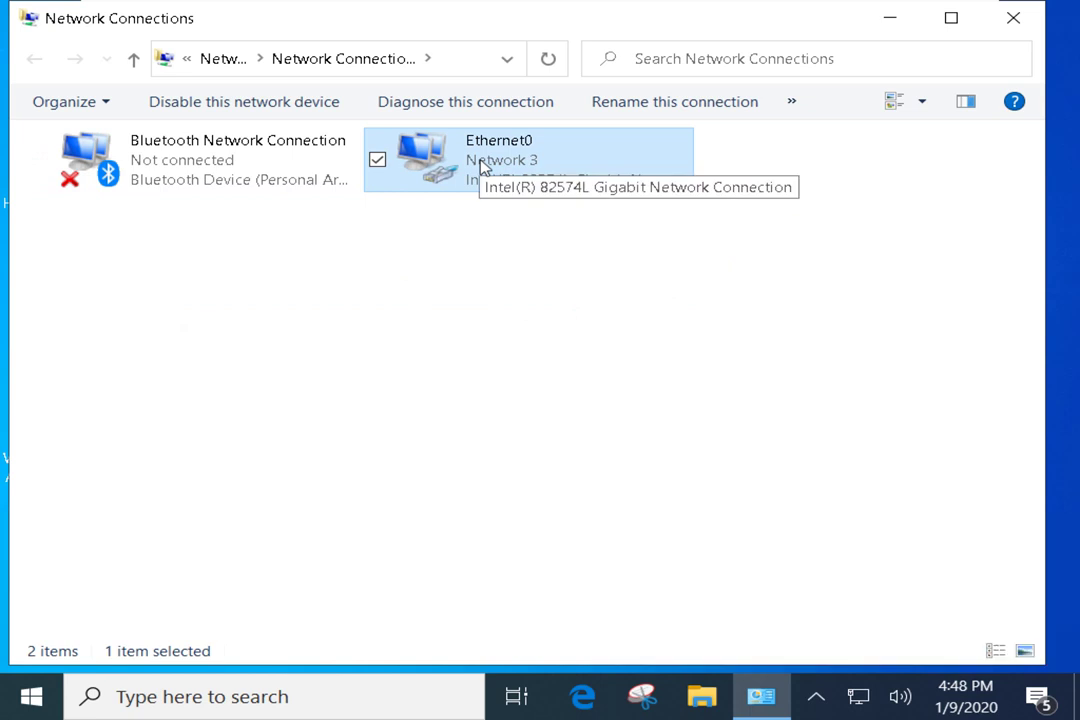
pyautogui.rightClick(465, 170)
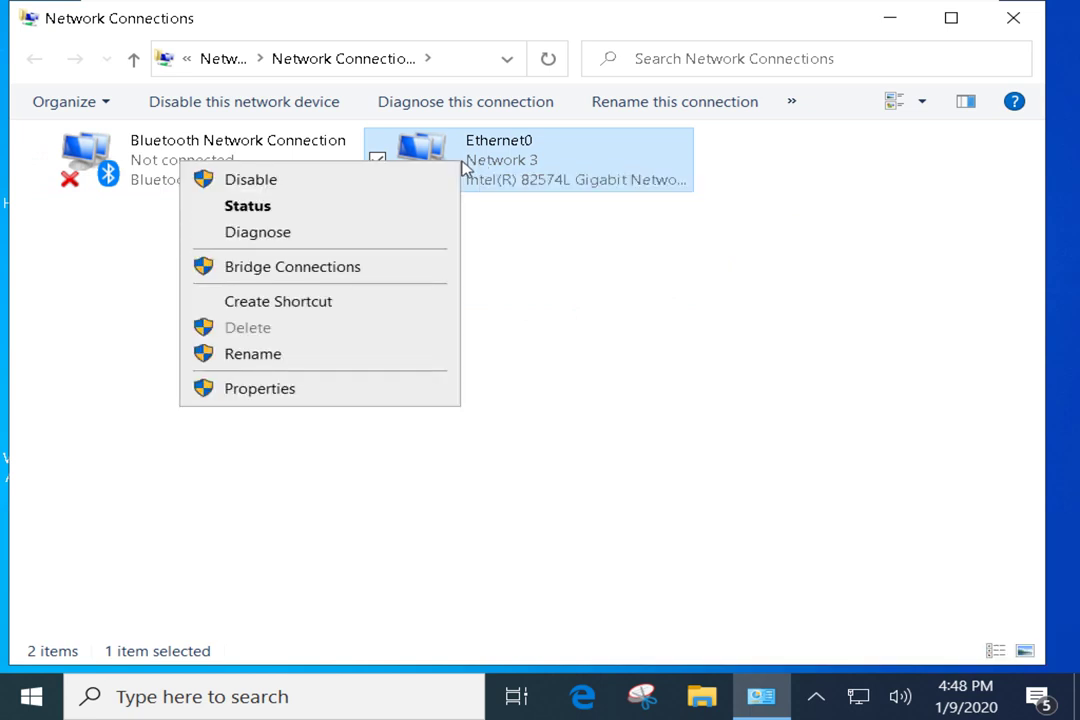
pyautogui.click(660, 316)
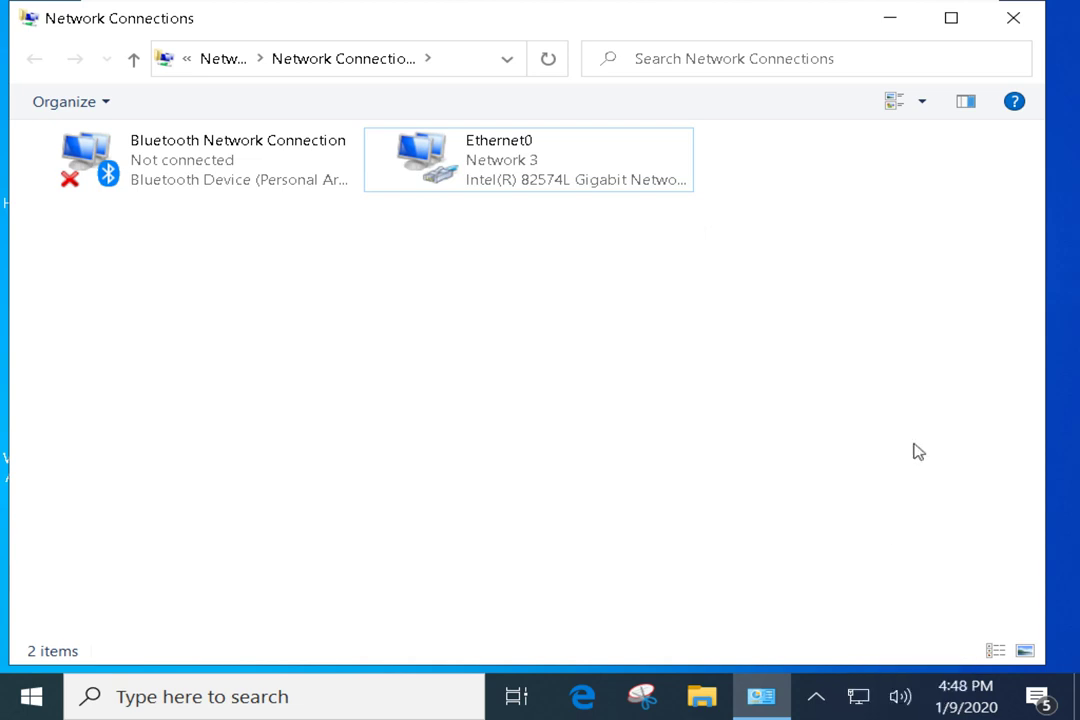
# Open Ethernet0 Status and check the tray network flyout for the connected Network 3
pyautogui.click(482, 183)
pyautogui.rightClick(478, 188)
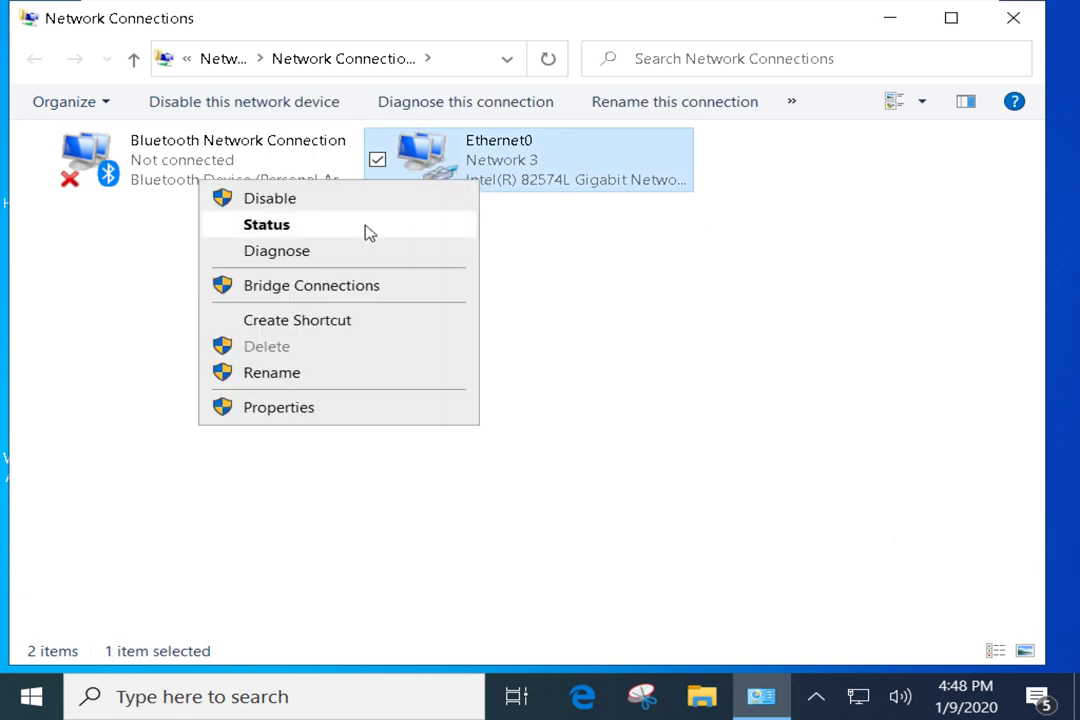
pyautogui.click(366, 229)
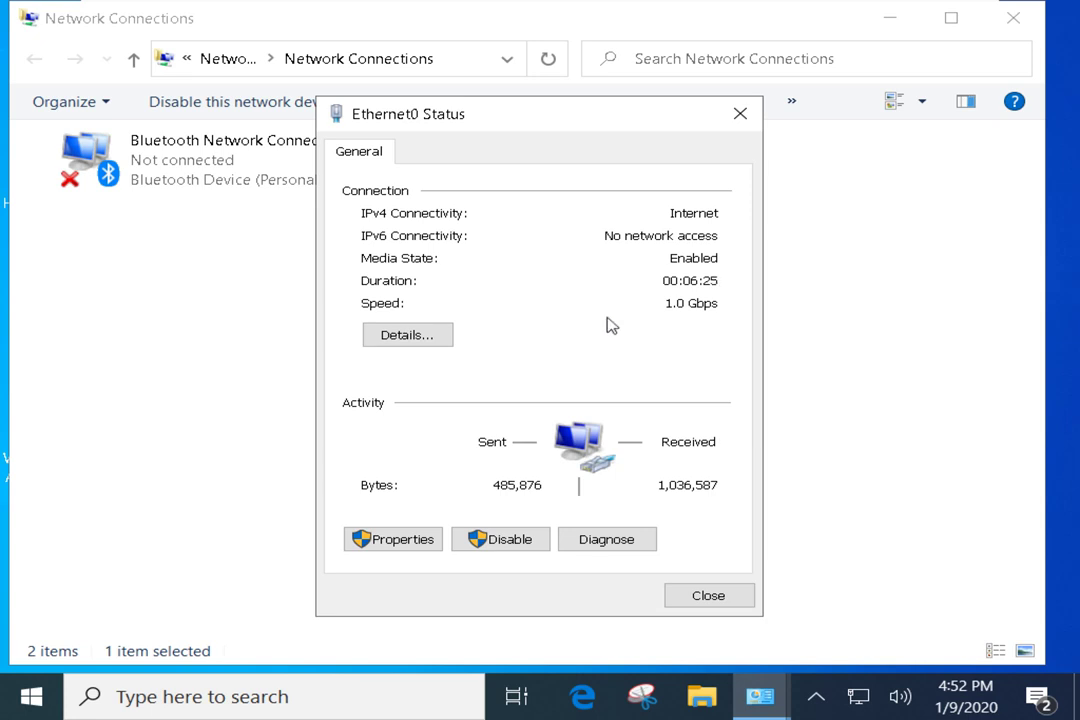
pyautogui.click(857, 700)
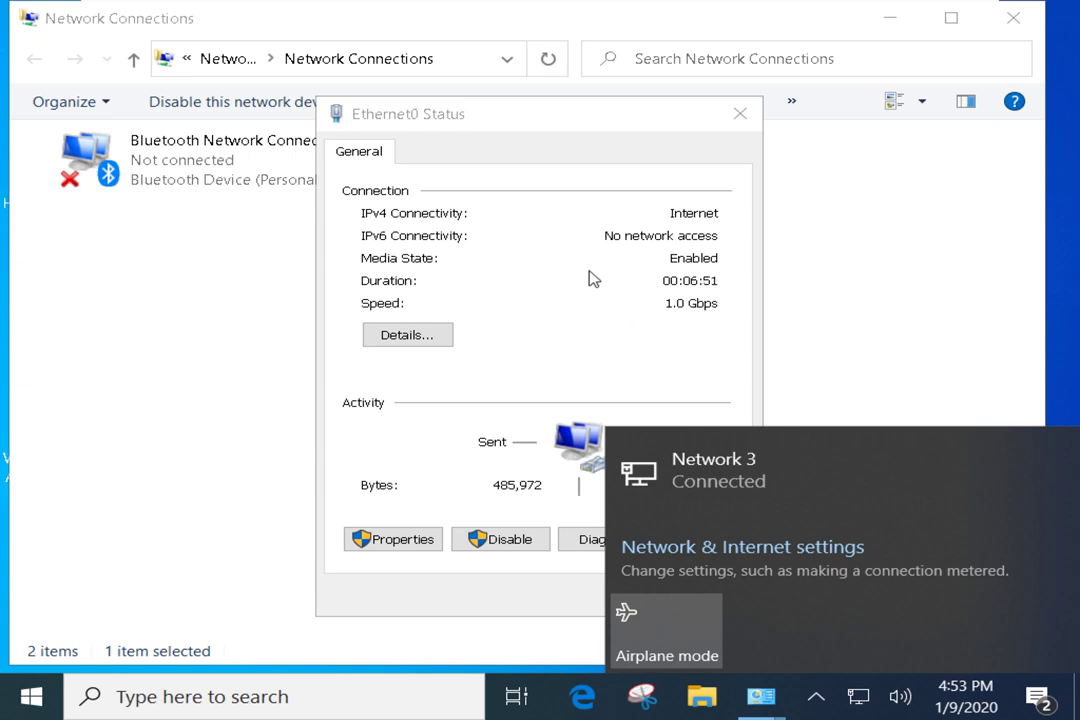
# Close the network flyout and bring the Ethernet0 Status dialog back into focus
pyautogui.click(605, 270)
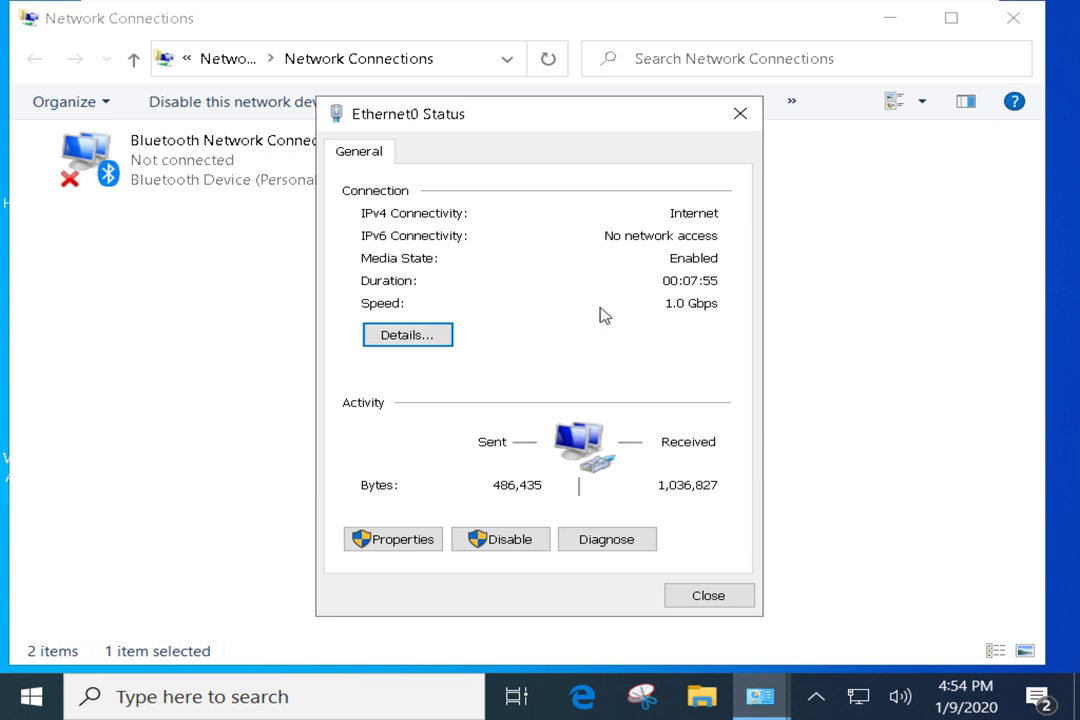
# Open Ethernet0's Network Connection Details and widen the Property column to read the entries
pyautogui.click(405, 338)
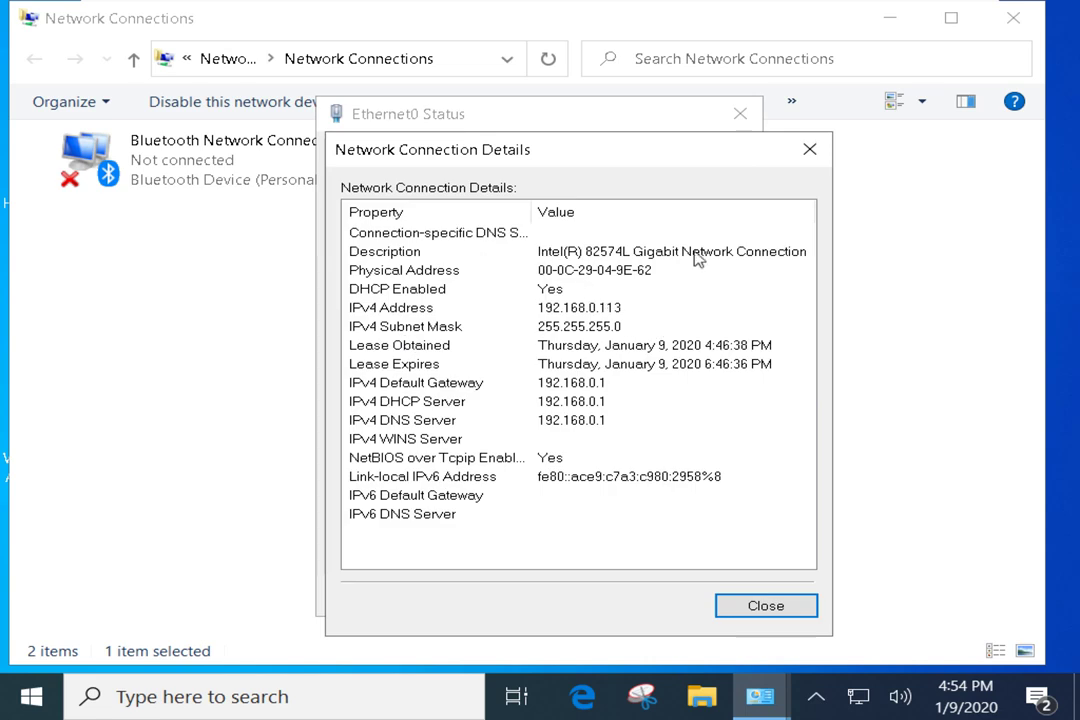
pyautogui.click(490, 251)
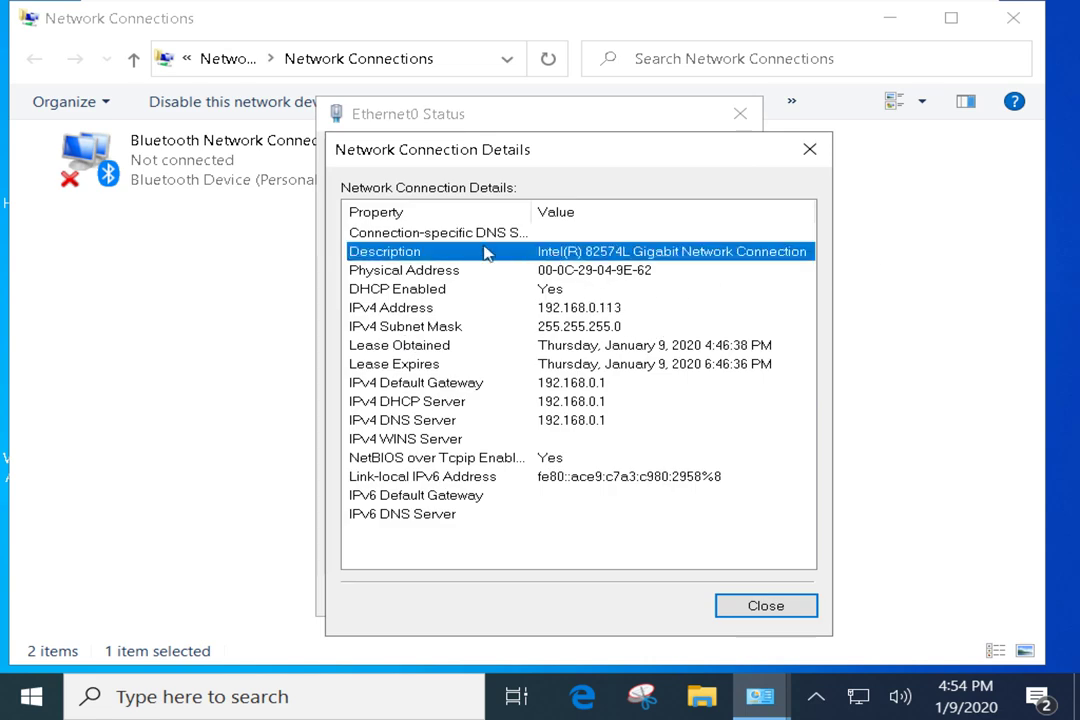
pyautogui.moveTo(530, 211); pyautogui.dragTo(574, 216)
pyautogui.click(627, 274)
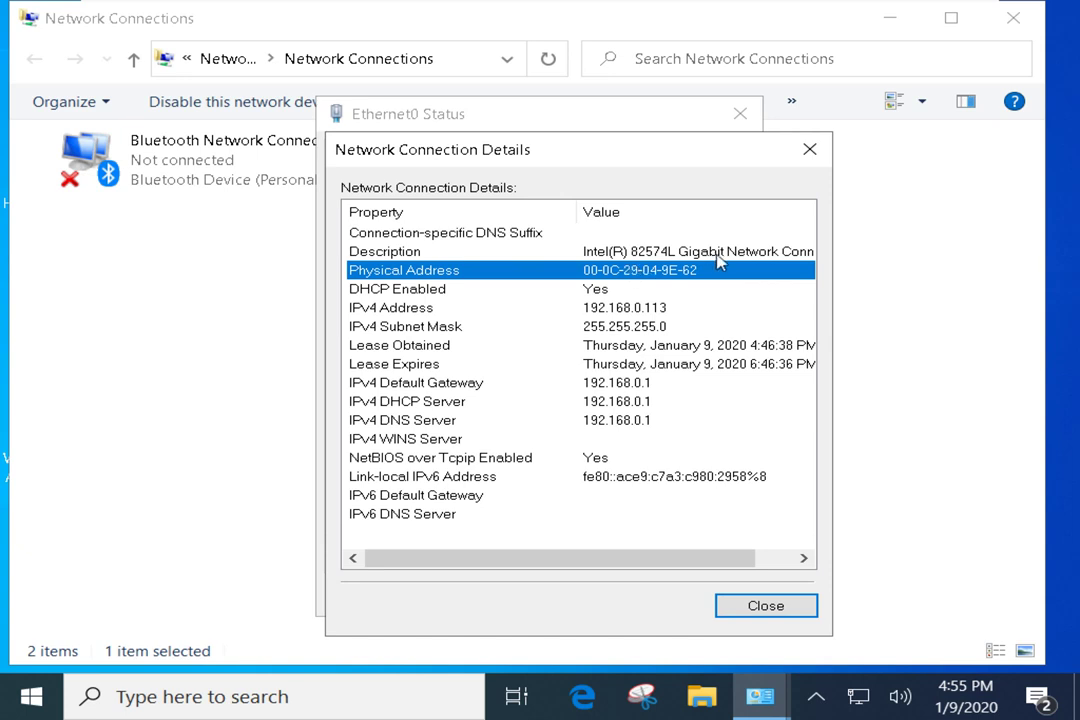
pyautogui.click(620, 292)
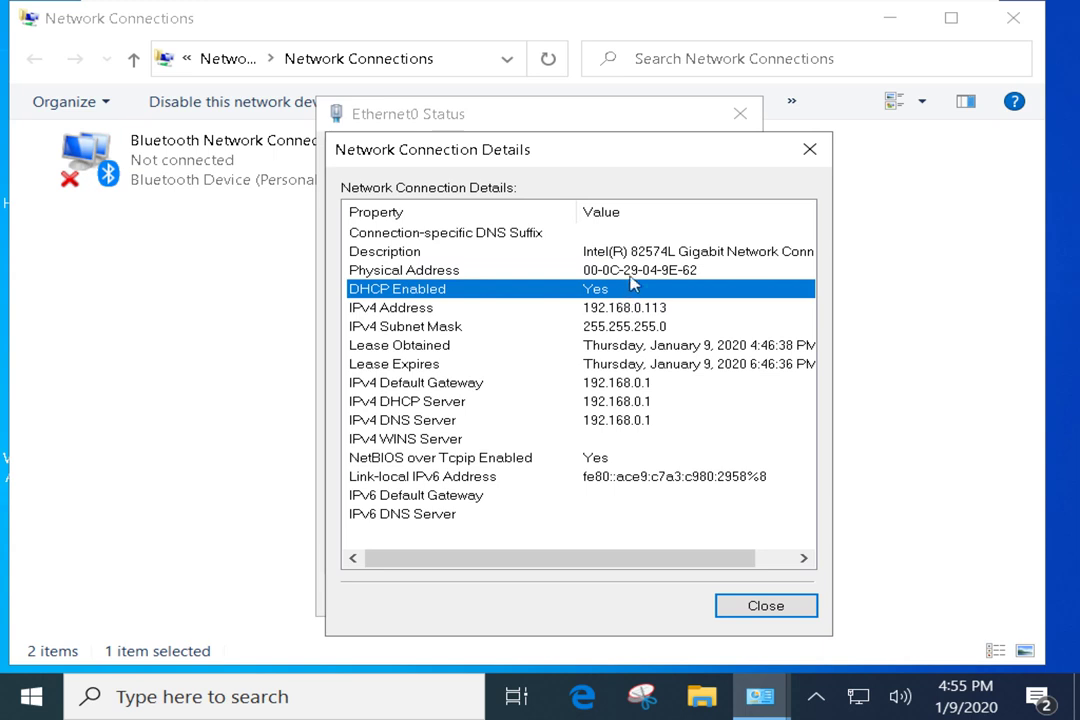
pyautogui.click(590, 312)
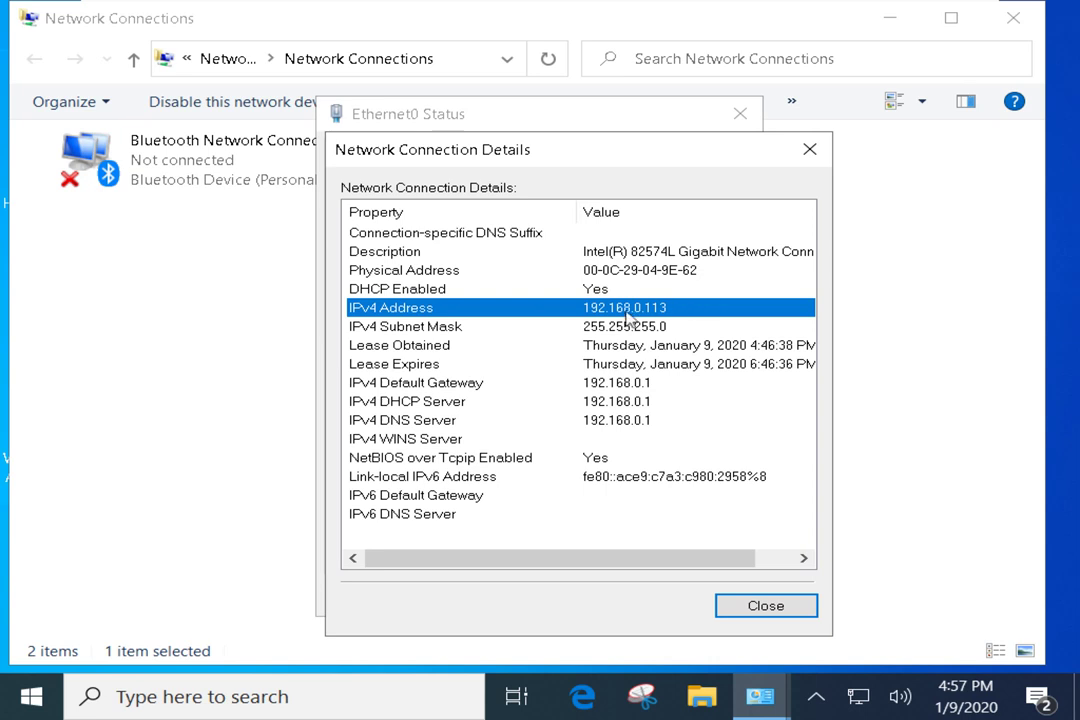
pyautogui.click(424, 289)
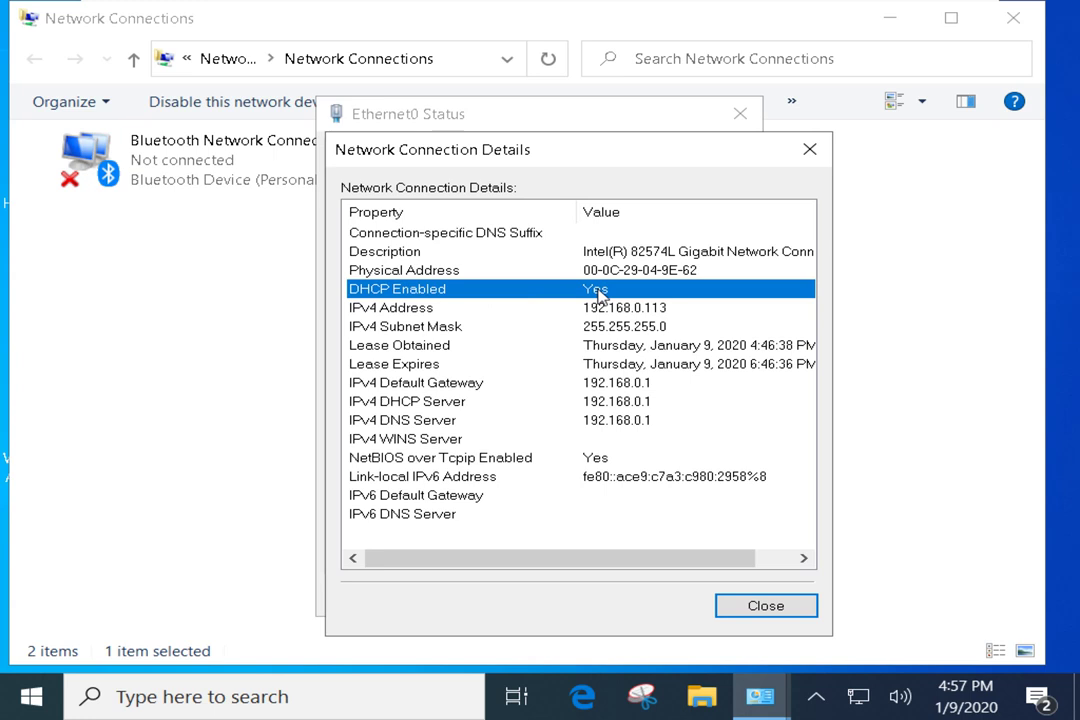
pyautogui.click(617, 310)
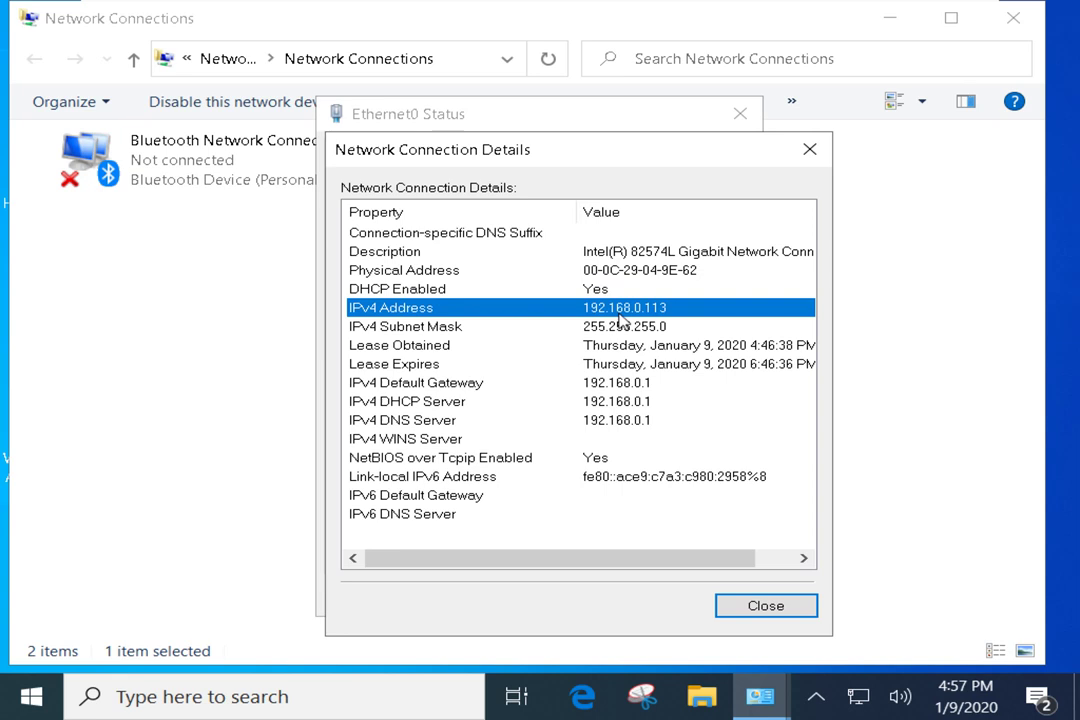
pyautogui.click(617, 333)
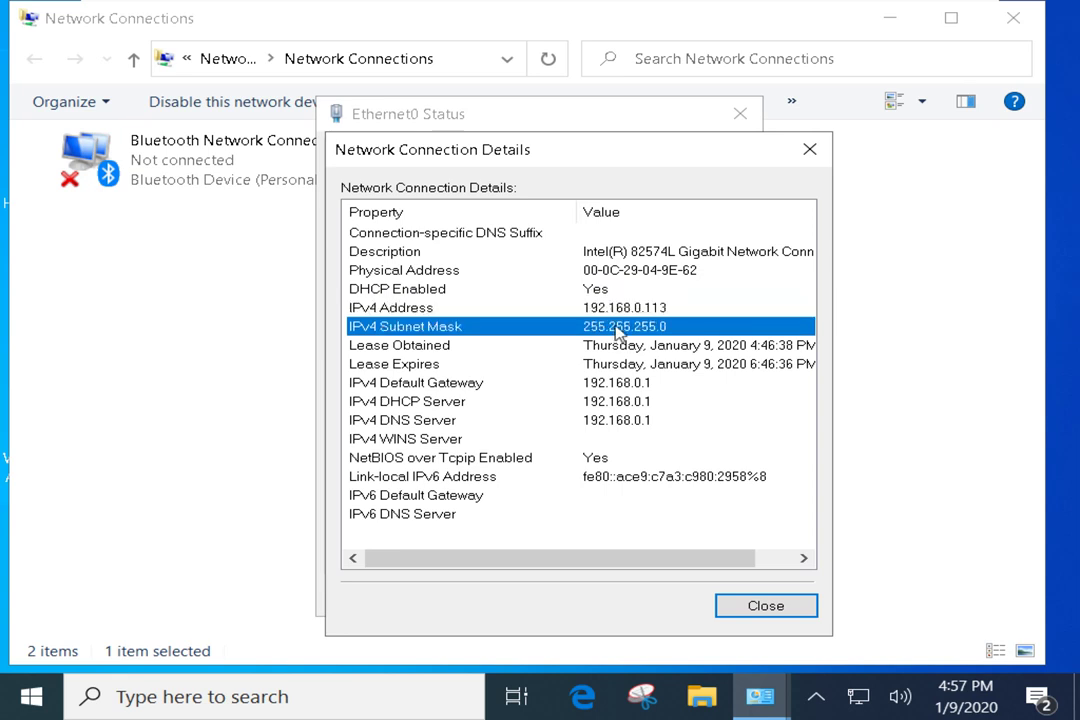
pyautogui.click(606, 310)
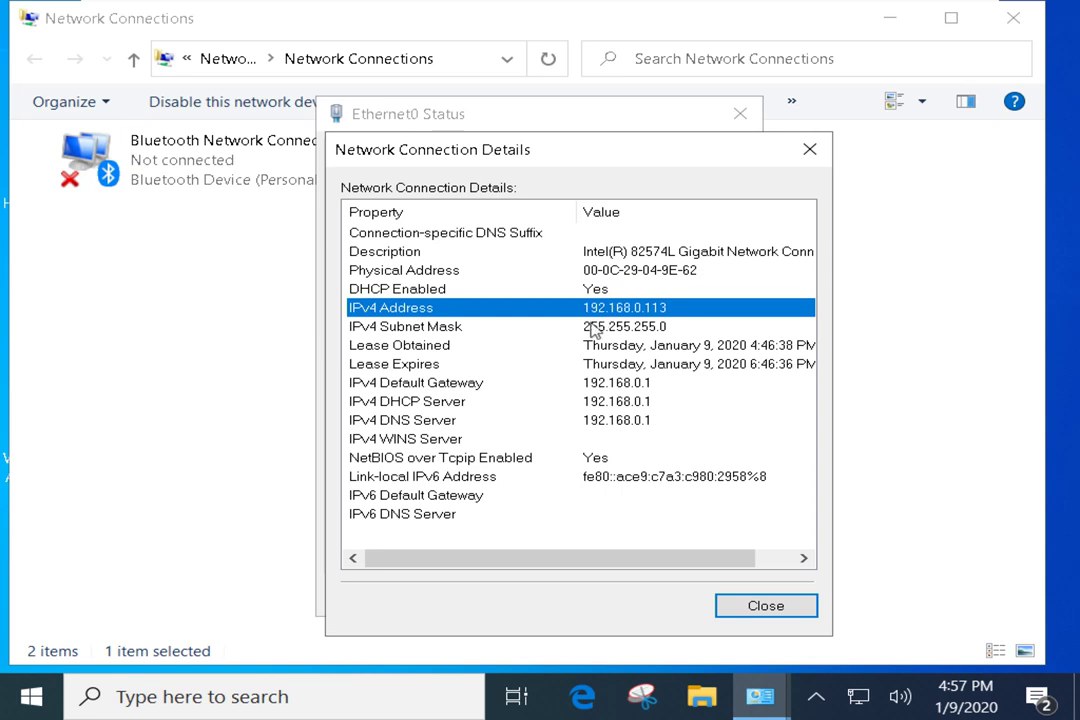
pyautogui.click(588, 330)
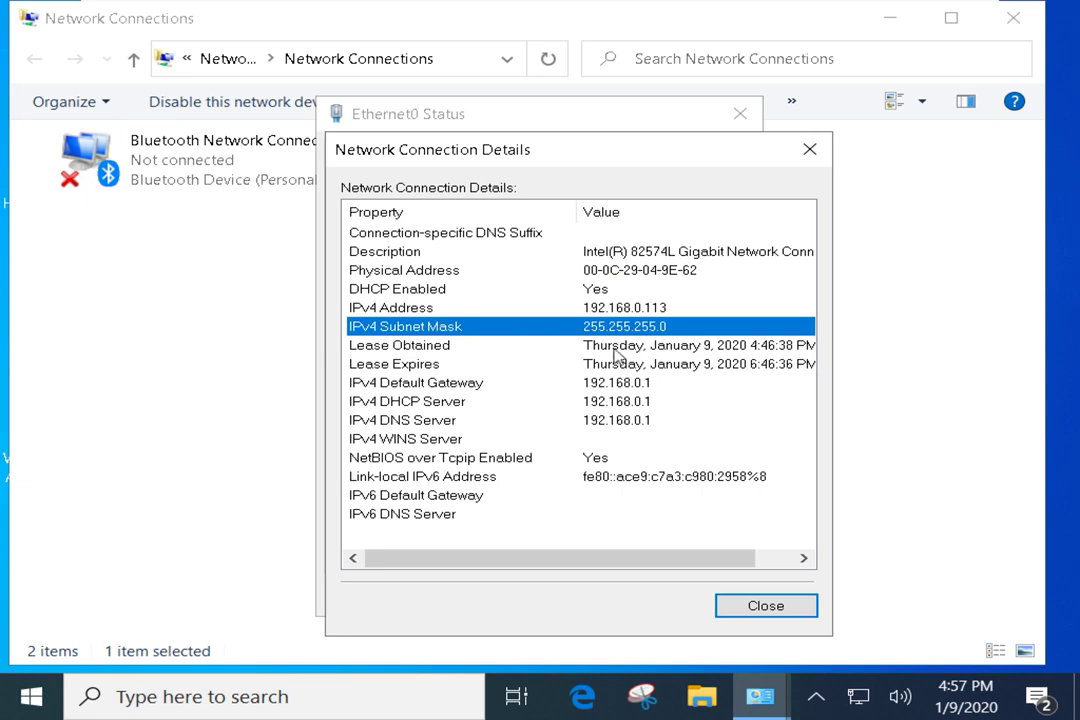
pyautogui.click(432, 349)
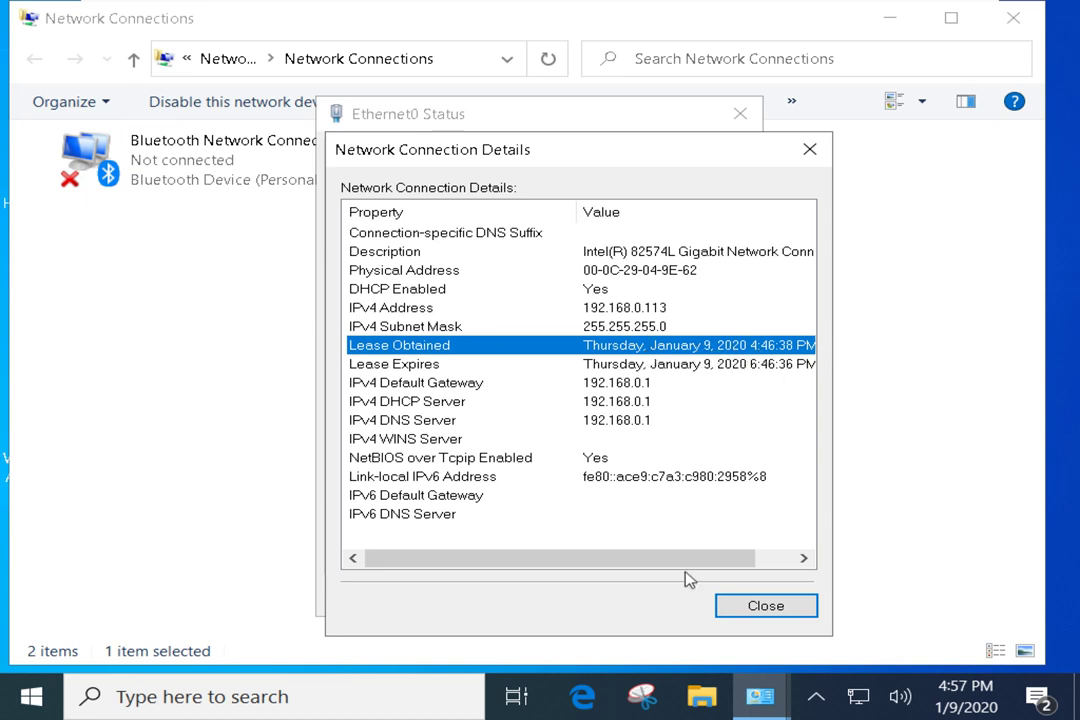
pyautogui.moveTo(711, 564); pyautogui.dragTo(762, 557)
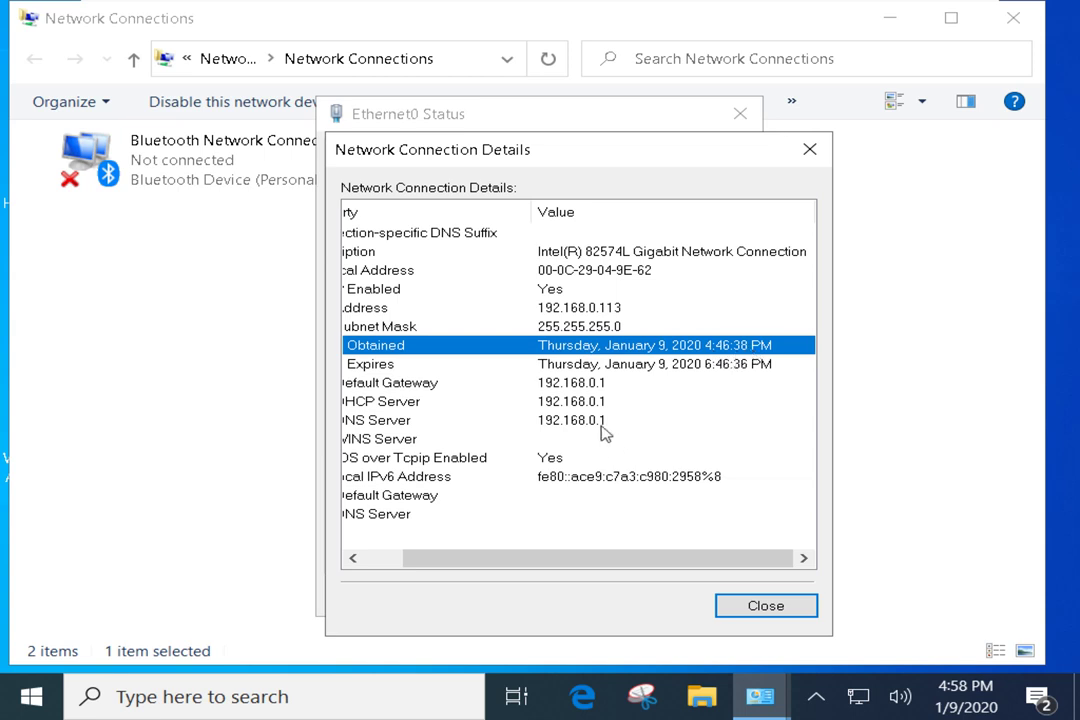
pyautogui.hscroll(-2, 645, 352)
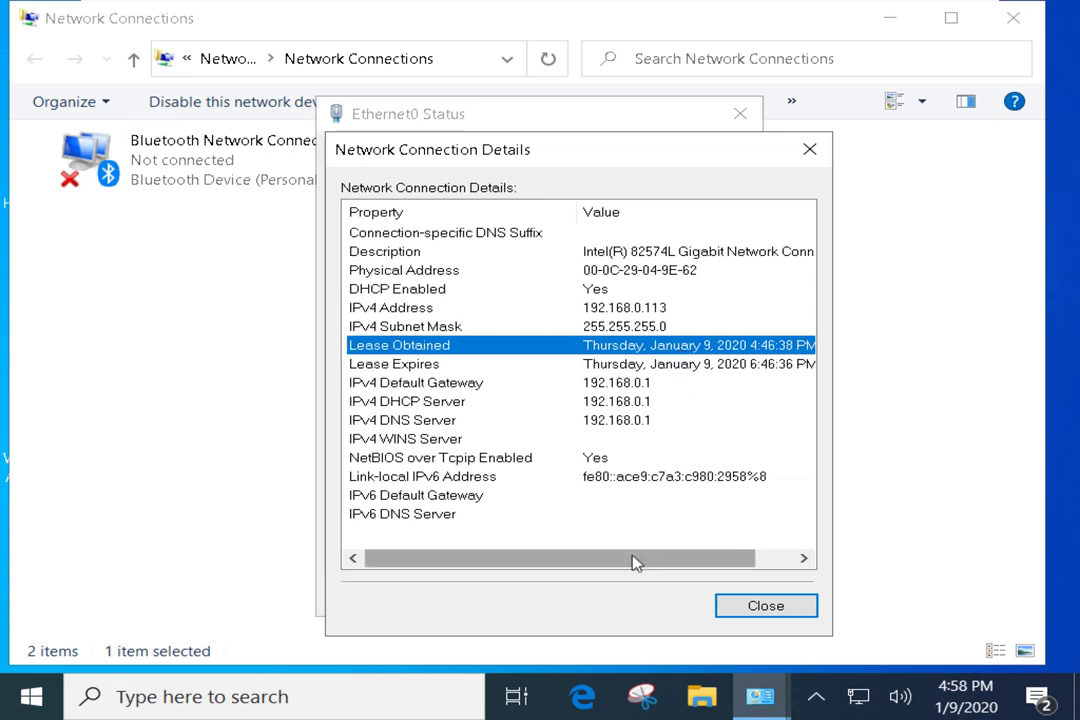
pyautogui.moveTo(634, 560); pyautogui.dragTo(674, 560)
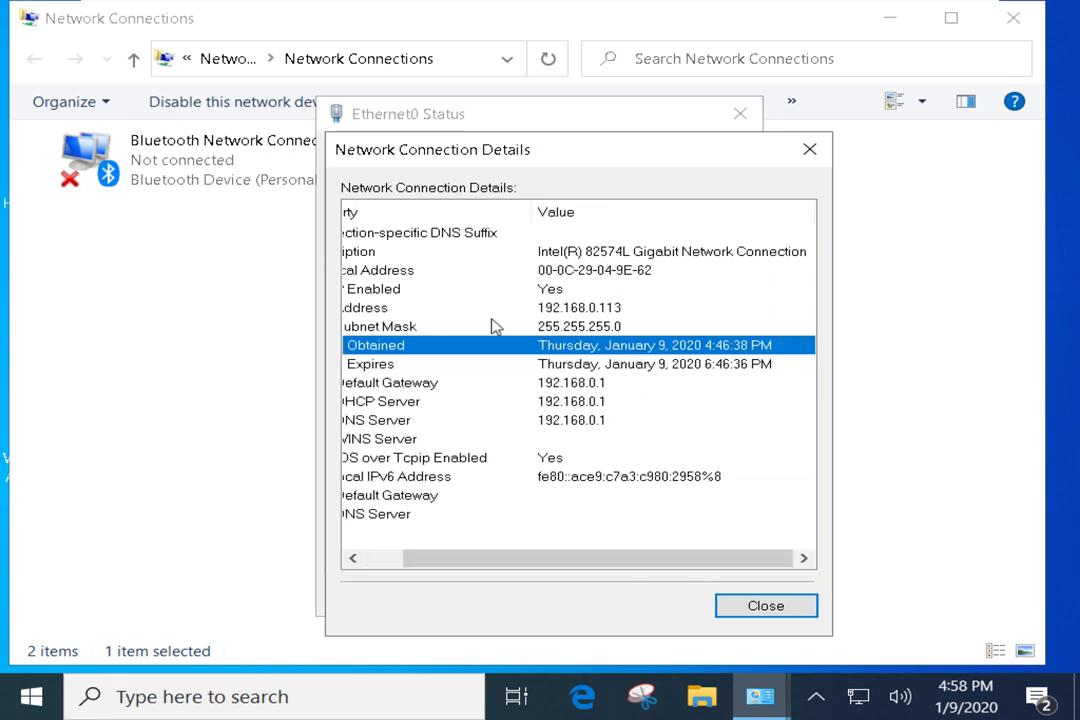
pyautogui.press('Down')
pyautogui.click(374, 560)
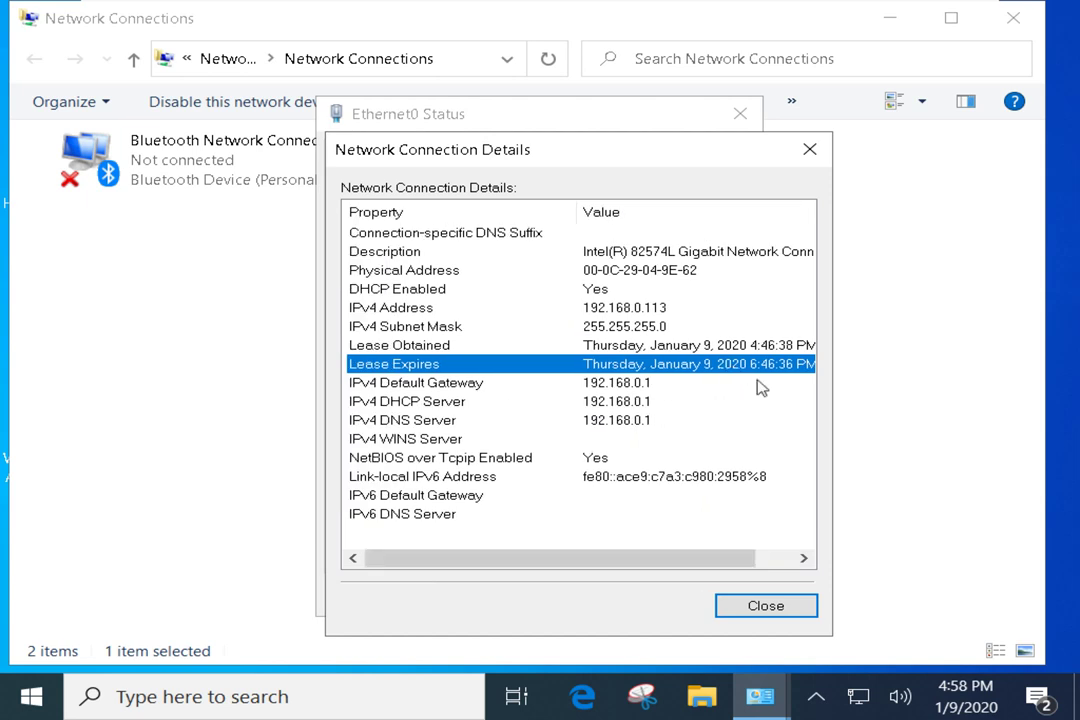
pyautogui.moveTo(658, 569); pyautogui.dragTo(708, 560)
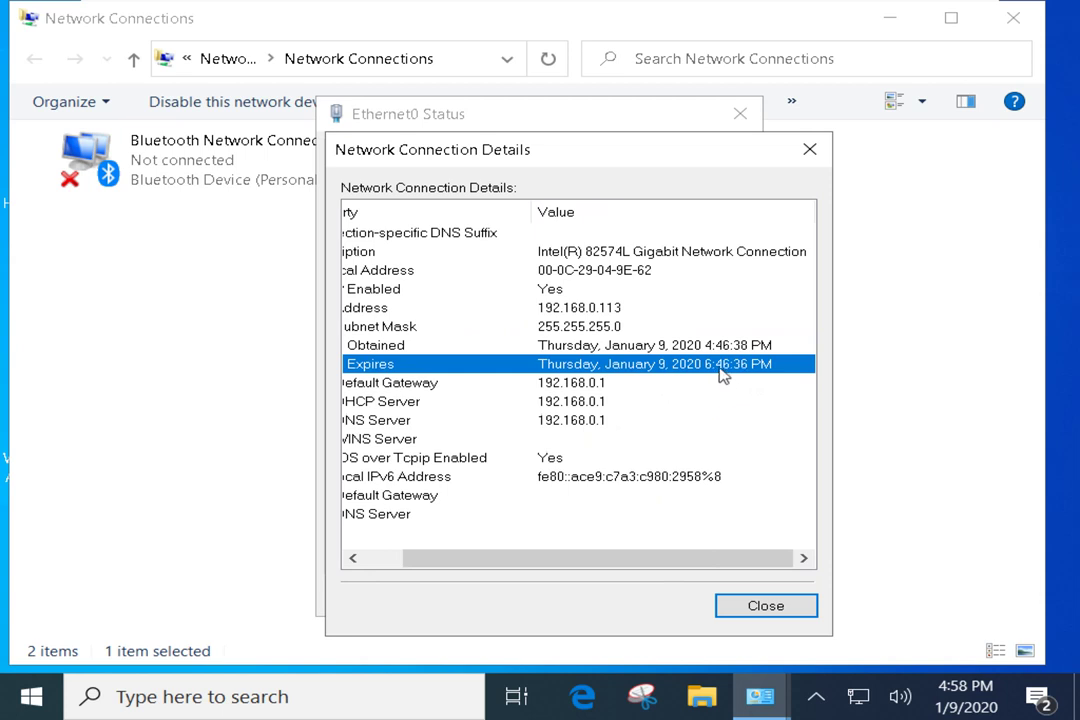
pyautogui.click(716, 346)
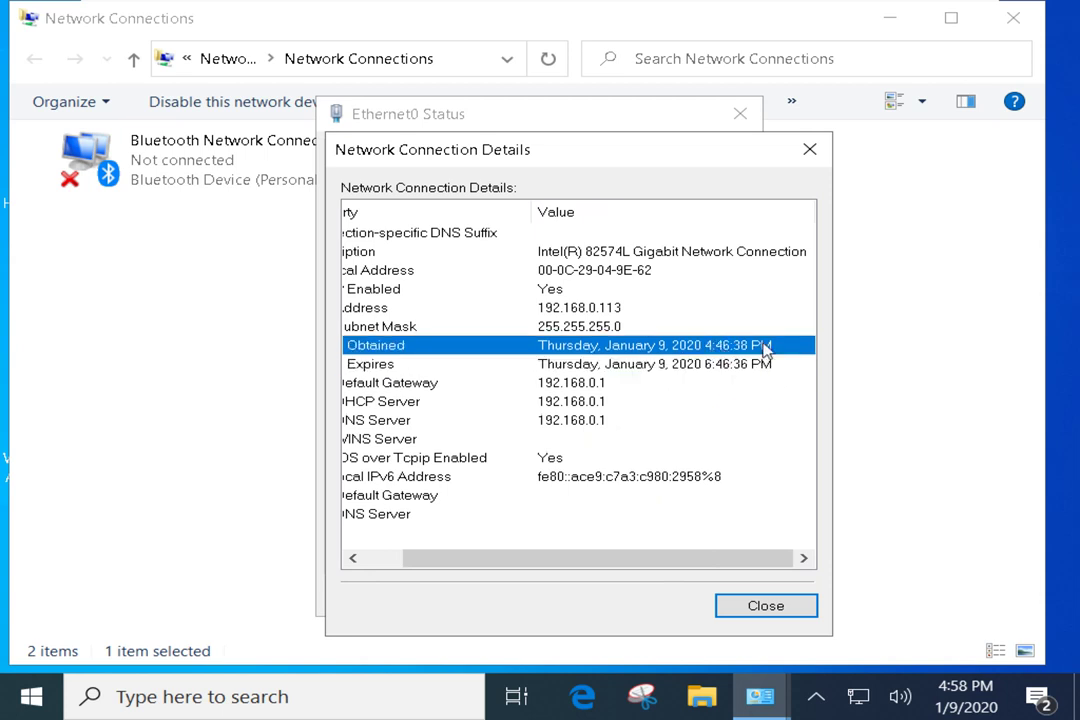
pyautogui.click(729, 368)
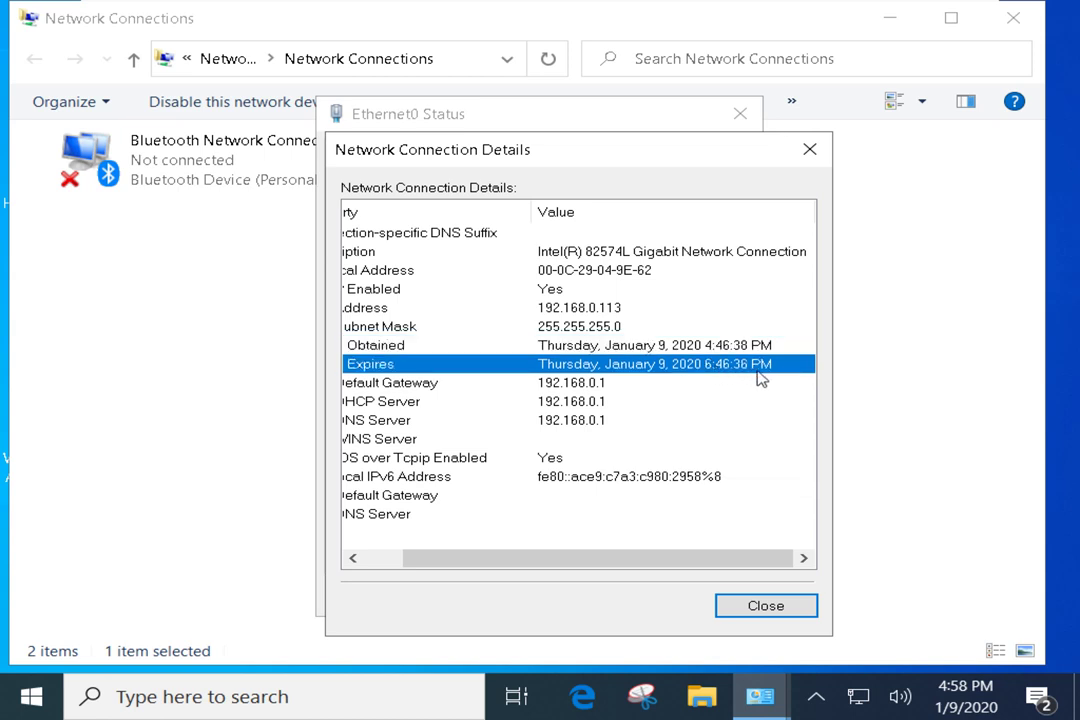
pyautogui.moveTo(643, 567); pyautogui.dragTo(530, 558)
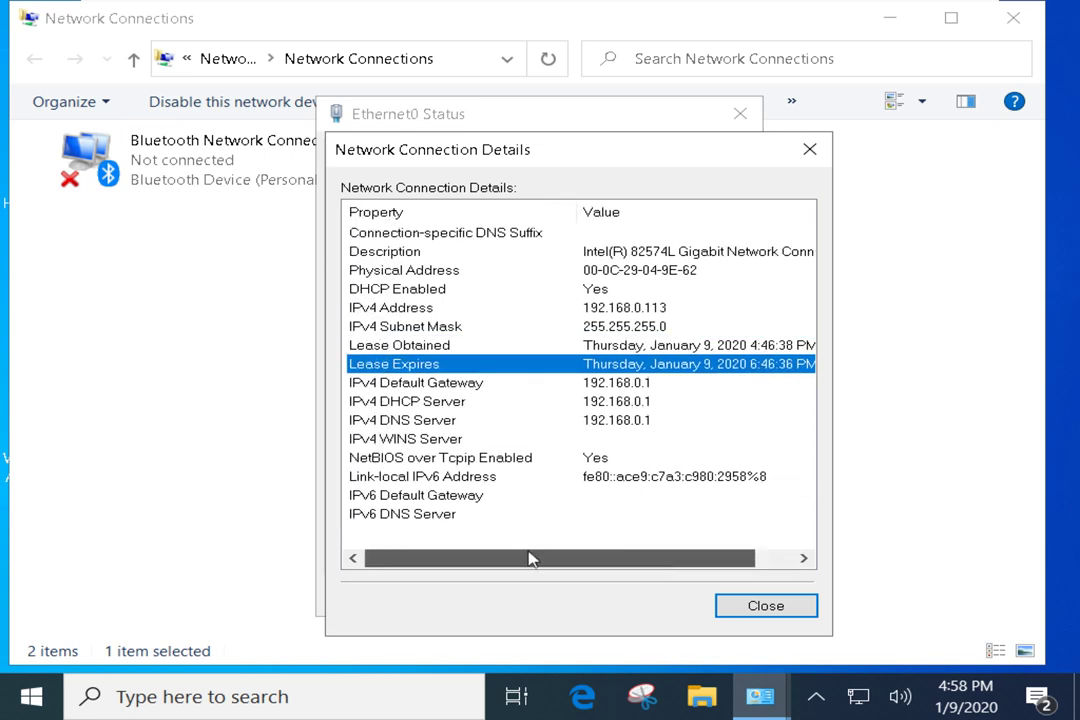
pyautogui.click(637, 345)
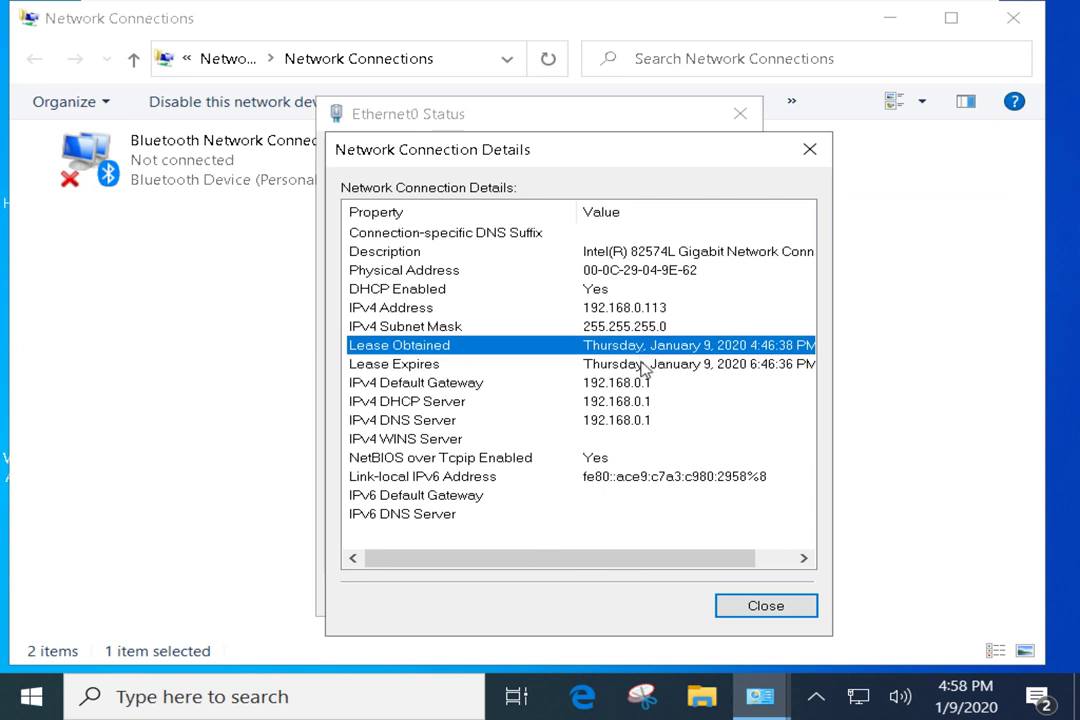
pyautogui.click(641, 364)
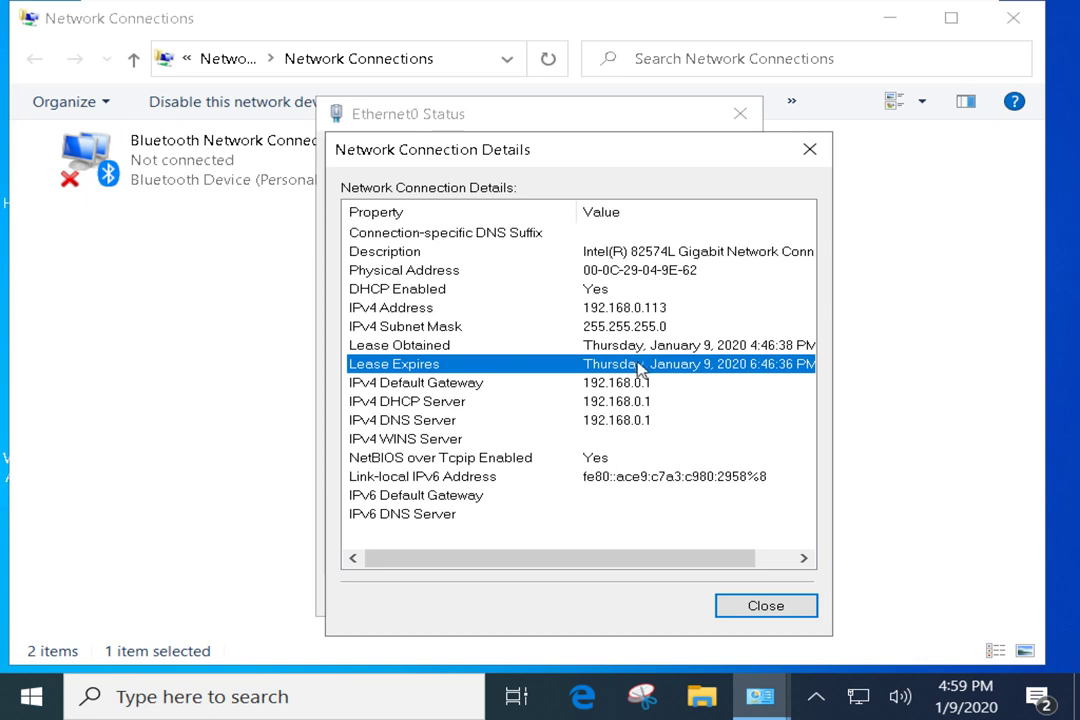
pyautogui.click(635, 347)
pyautogui.click(642, 364)
pyautogui.click(646, 354)
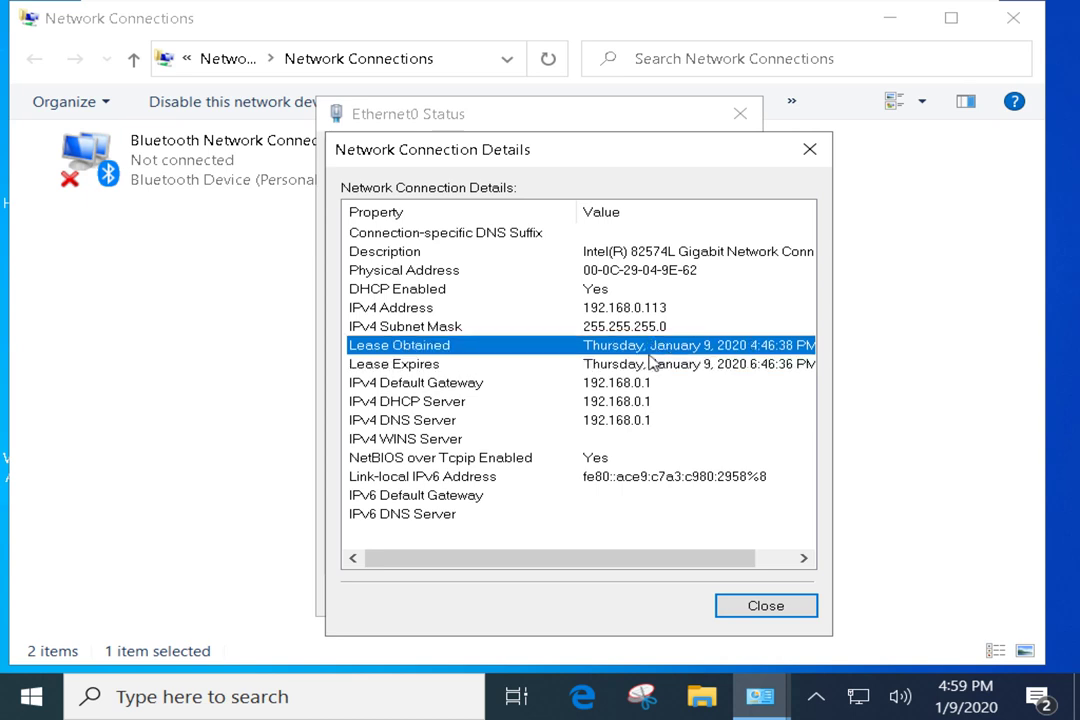
pyautogui.click(647, 365)
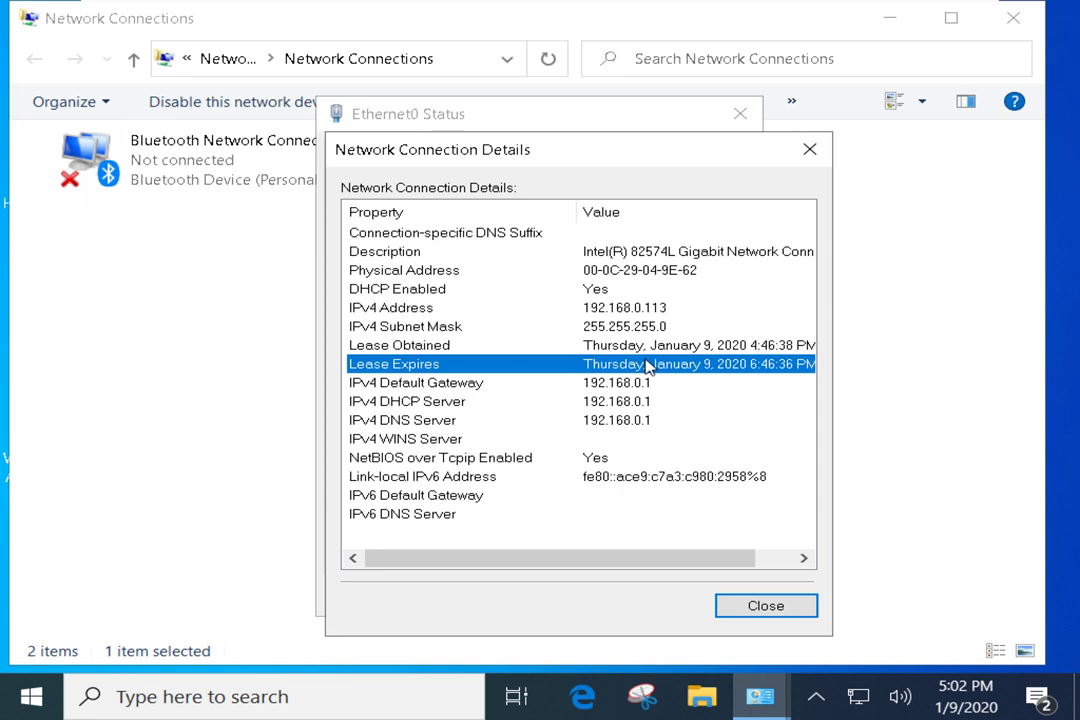
pyautogui.click(605, 386)
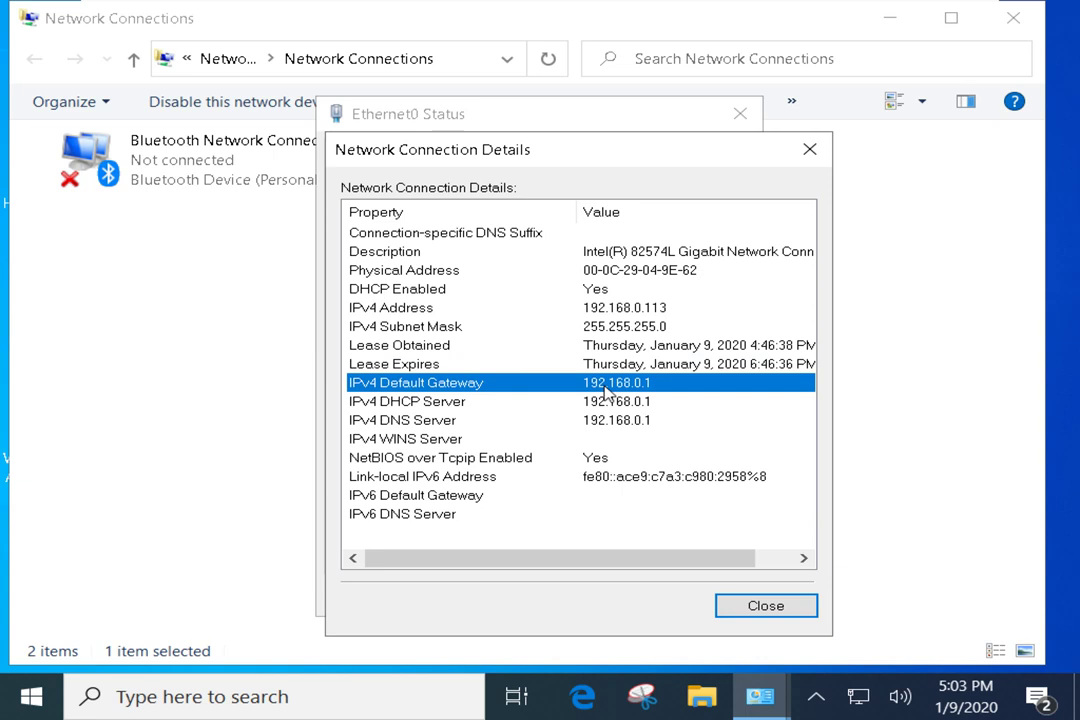
pyautogui.click(618, 401)
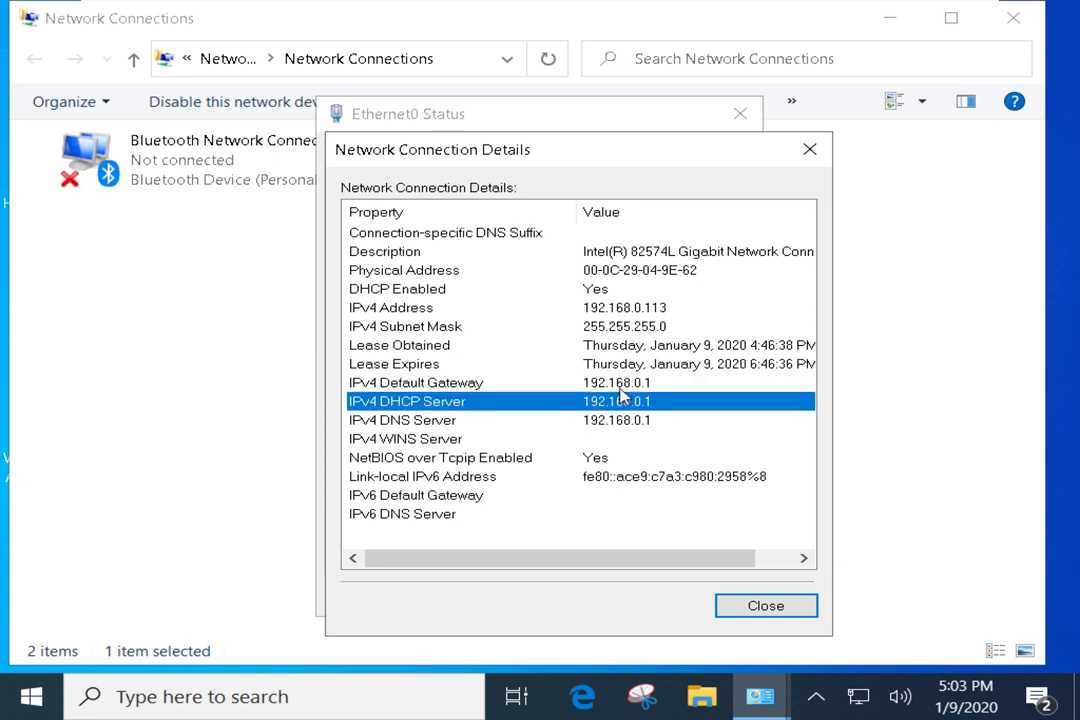
pyautogui.click(620, 389)
pyautogui.click(624, 401)
pyautogui.click(645, 420)
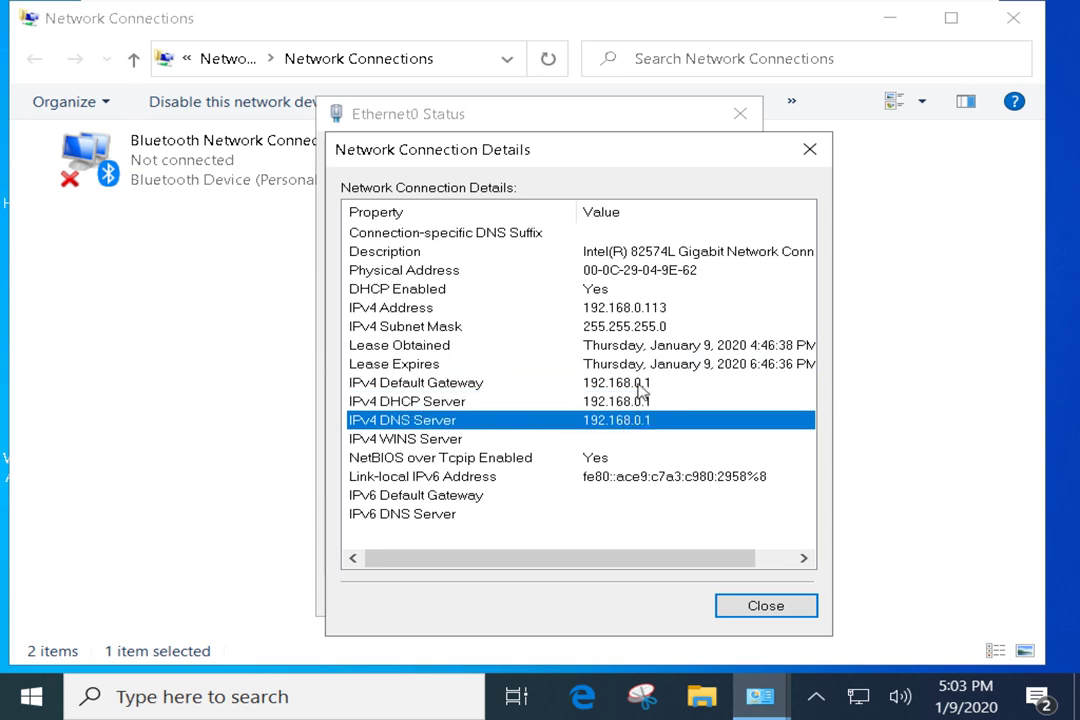
pyautogui.click(636, 390)
pyautogui.click(640, 401)
pyautogui.click(645, 421)
pyautogui.moveTo(752, 5)
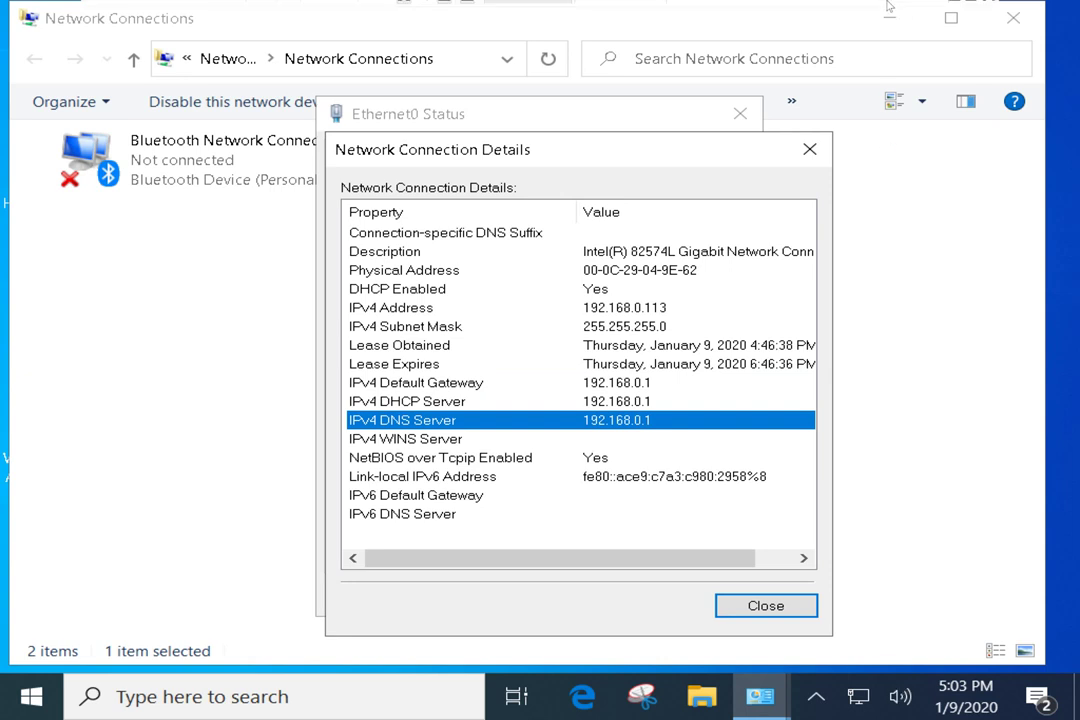
# Minimize the full-screen VMware window and launch OneNote from the taskbar
pyautogui.click(951, 14)
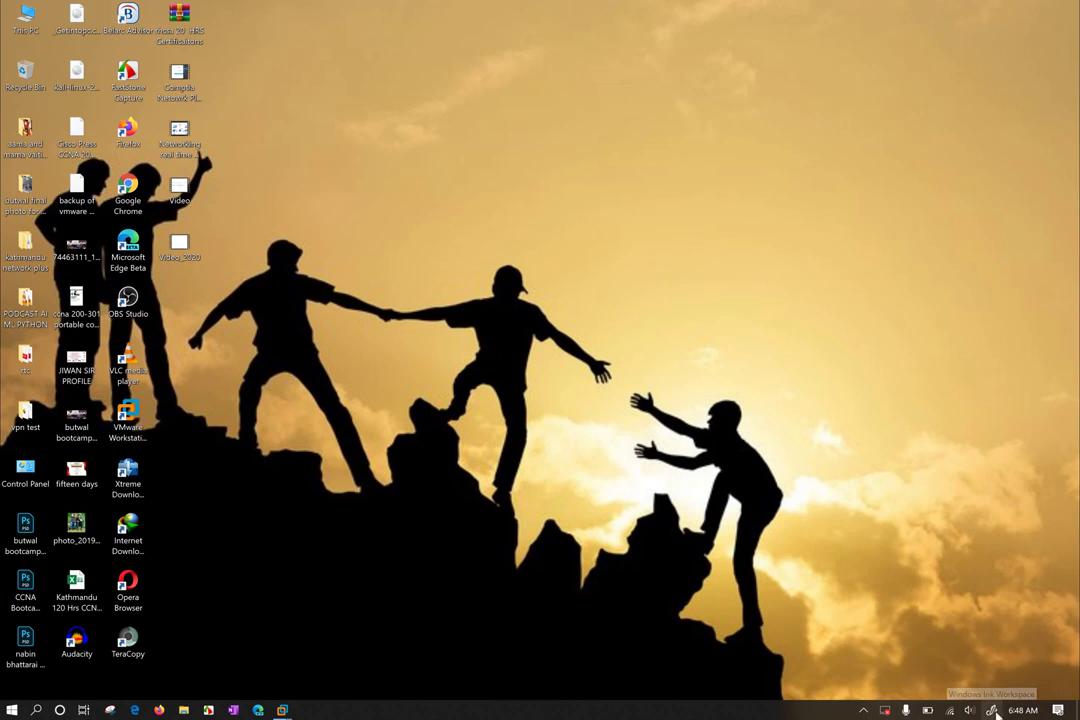
pyautogui.click(233, 710)
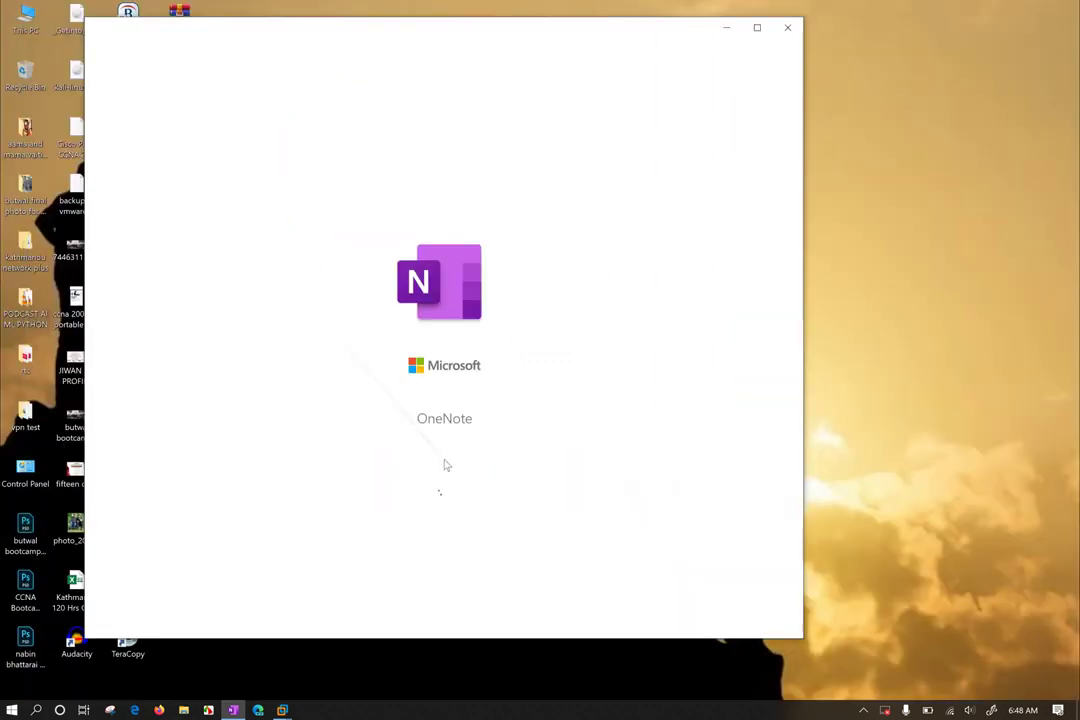
# Maximize OneNote and draw a pink-ink circle near the top middle of the blank page
pyautogui.click(792, 61)
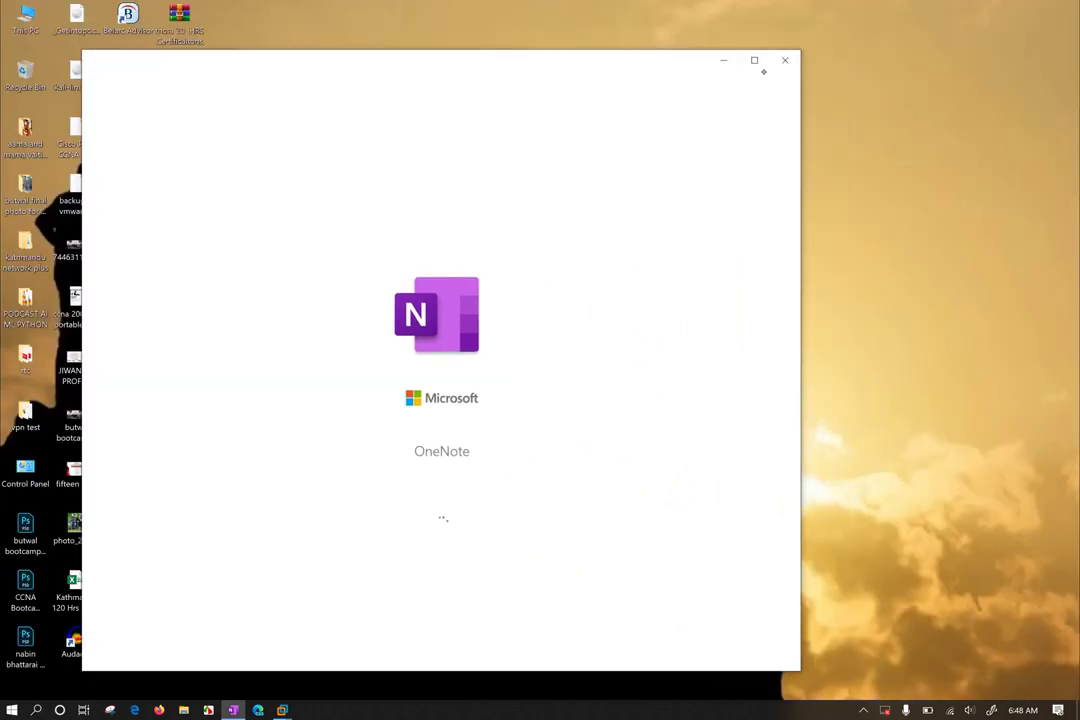
pyautogui.click(755, 60)
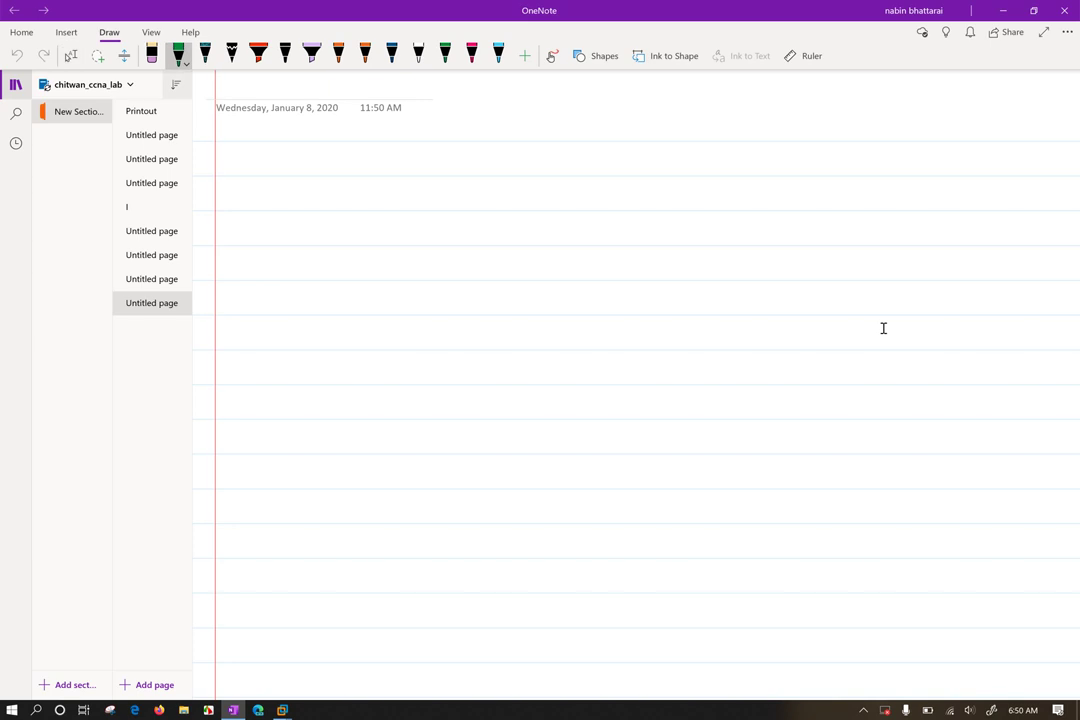
pyautogui.click(239, 144)
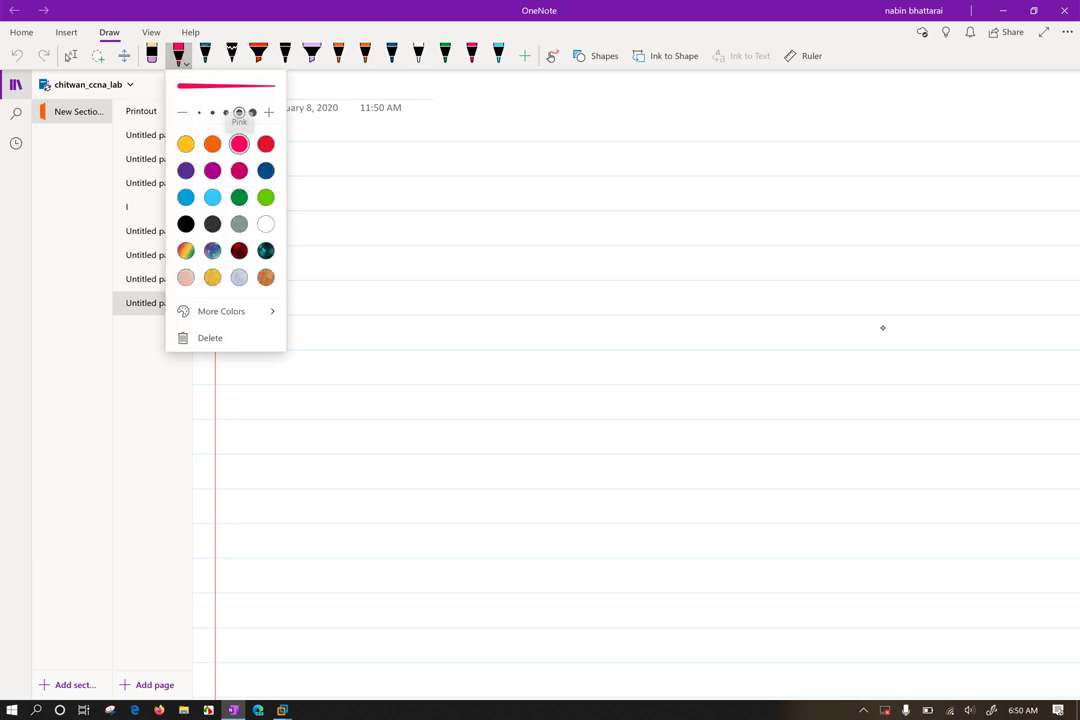
pyautogui.moveTo(495, 222)
pyautogui.mouseDown()
pyautogui.moveTo(541, 181)
pyautogui.moveTo(632, 265)
pyautogui.moveTo(515, 178)
pyautogui.moveTo(584, 236)
pyautogui.moveTo(558, 257)
pyautogui.mouseUp()
# Draw a line from the circle to an 'ISP' label and a switch box marked 'SW' below
pyautogui.moveTo(617, 187); pyautogui.dragTo(746, 117)
pyautogui.moveTo(772, 100); pyautogui.dragTo(779, 141)
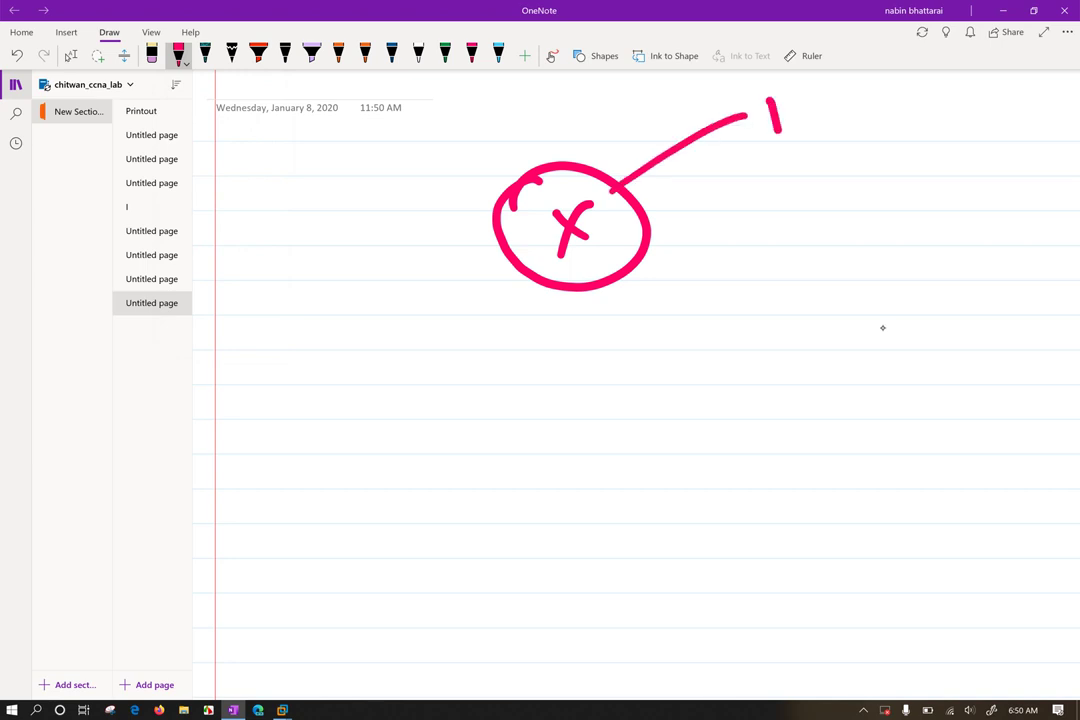
pyautogui.moveTo(812, 100)
pyautogui.mouseDown()
pyautogui.moveTo(783, 137)
pyautogui.moveTo(850, 115)
pyautogui.mouseUp()
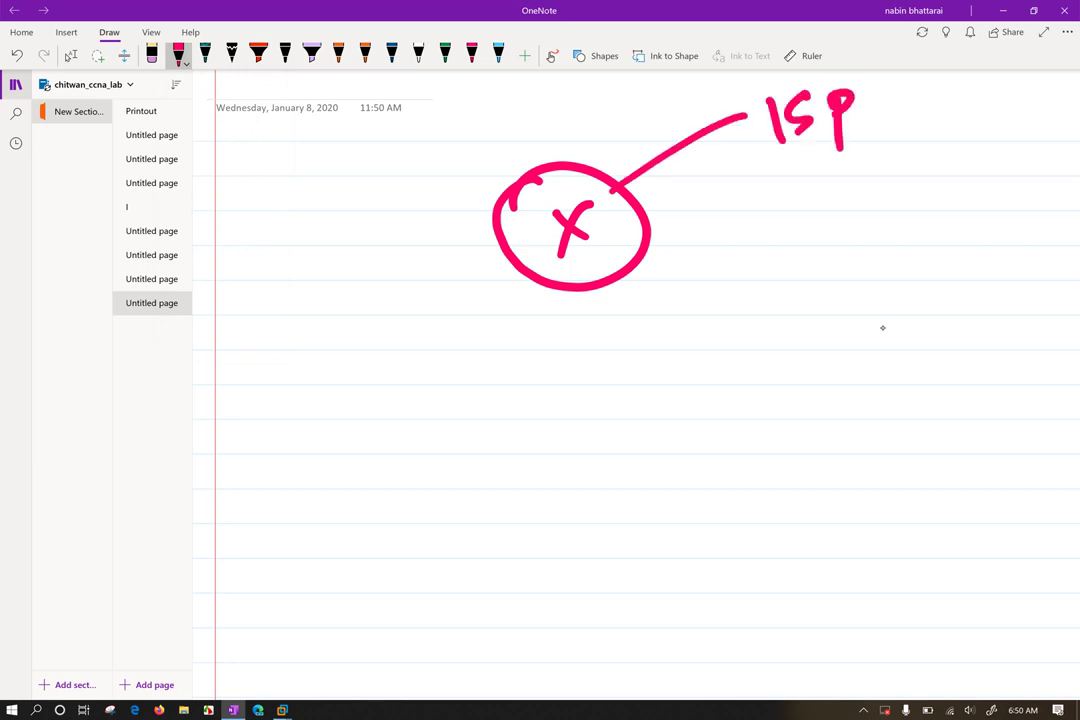
pyautogui.moveTo(563, 287); pyautogui.dragTo(556, 443)
pyautogui.moveTo(453, 468)
pyautogui.mouseDown()
pyautogui.moveTo(586, 446)
pyautogui.moveTo(716, 518)
pyautogui.moveTo(441, 535)
pyautogui.moveTo(445, 470)
pyautogui.moveTo(474, 533)
pyautogui.moveTo(545, 496)
pyautogui.mouseUp()
pyautogui.click(486, 497)
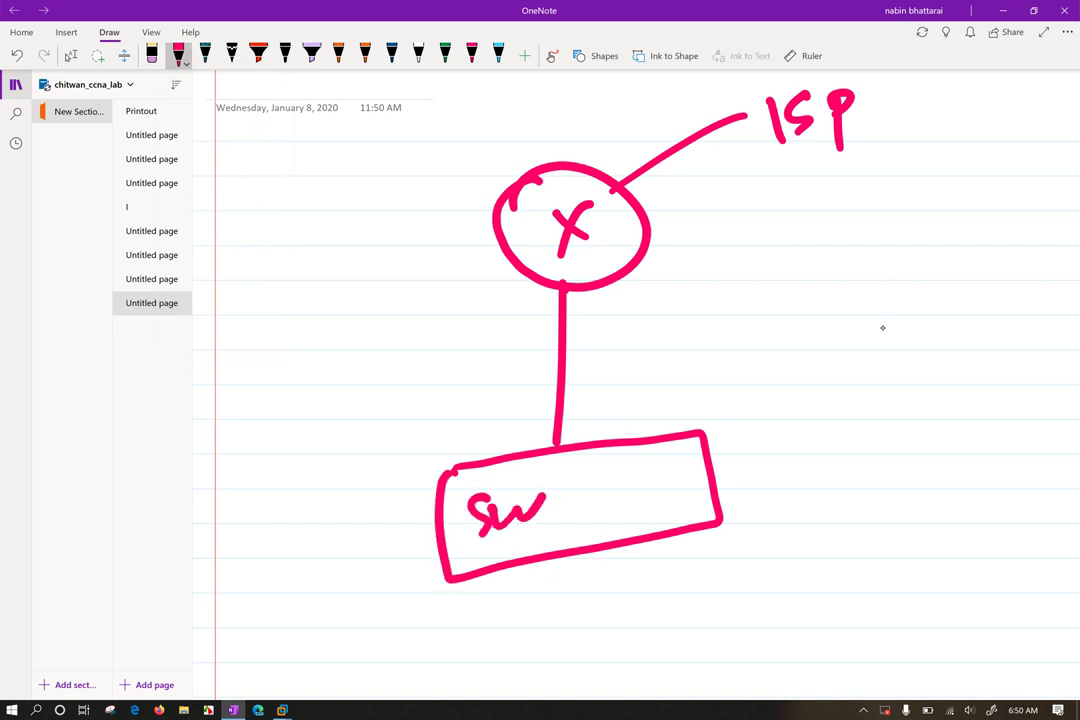
# Wire the switch to a 'PC' on the right and a 'Dhcp server' down-left
pyautogui.moveTo(709, 482); pyautogui.dragTo(826, 454)
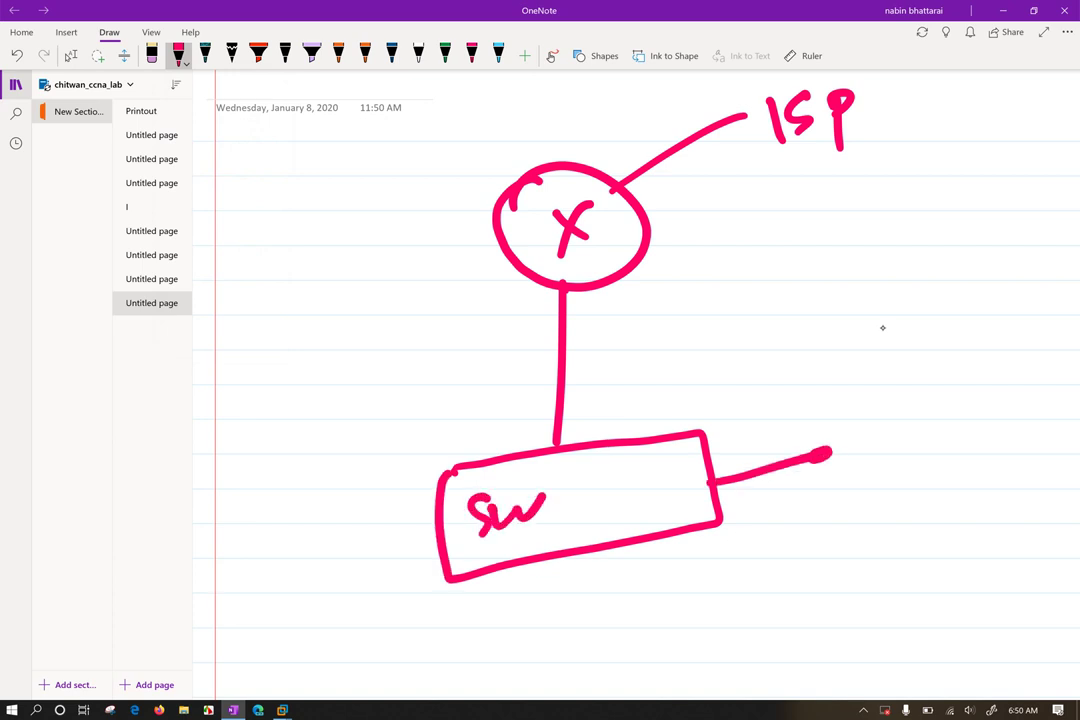
pyautogui.moveTo(867, 400)
pyautogui.mouseDown()
pyautogui.moveTo(881, 450)
pyautogui.moveTo(872, 421)
pyautogui.mouseUp()
pyautogui.moveTo(930, 393); pyautogui.dragTo(933, 425)
pyautogui.moveTo(452, 572); pyautogui.dragTo(368, 637)
pyautogui.moveTo(270, 602)
pyautogui.mouseDown()
pyautogui.moveTo(257, 643)
pyautogui.moveTo(298, 630)
pyautogui.moveTo(322, 586)
pyautogui.mouseUp()
pyautogui.moveTo(333, 602)
pyautogui.mouseDown()
pyautogui.moveTo(341, 563)
pyautogui.moveTo(378, 545)
pyautogui.mouseUp()
pyautogui.moveTo(380, 540); pyautogui.dragTo(402, 548)
pyautogui.click(237, 524)
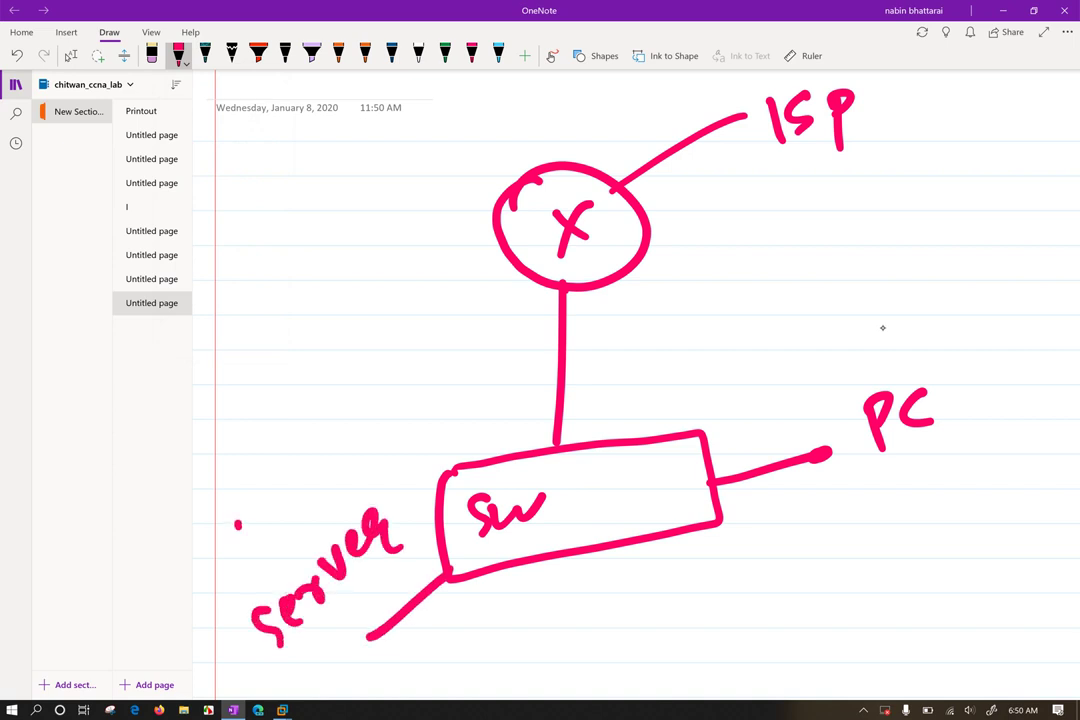
pyautogui.moveTo(232, 532); pyautogui.dragTo(250, 548)
pyautogui.moveTo(272, 505)
pyautogui.mouseDown()
pyautogui.moveTo(273, 548)
pyautogui.moveTo(300, 526)
pyautogui.mouseUp()
pyautogui.moveTo(322, 478)
pyautogui.mouseDown()
pyautogui.moveTo(314, 502)
pyautogui.moveTo(352, 432)
pyautogui.mouseUp()
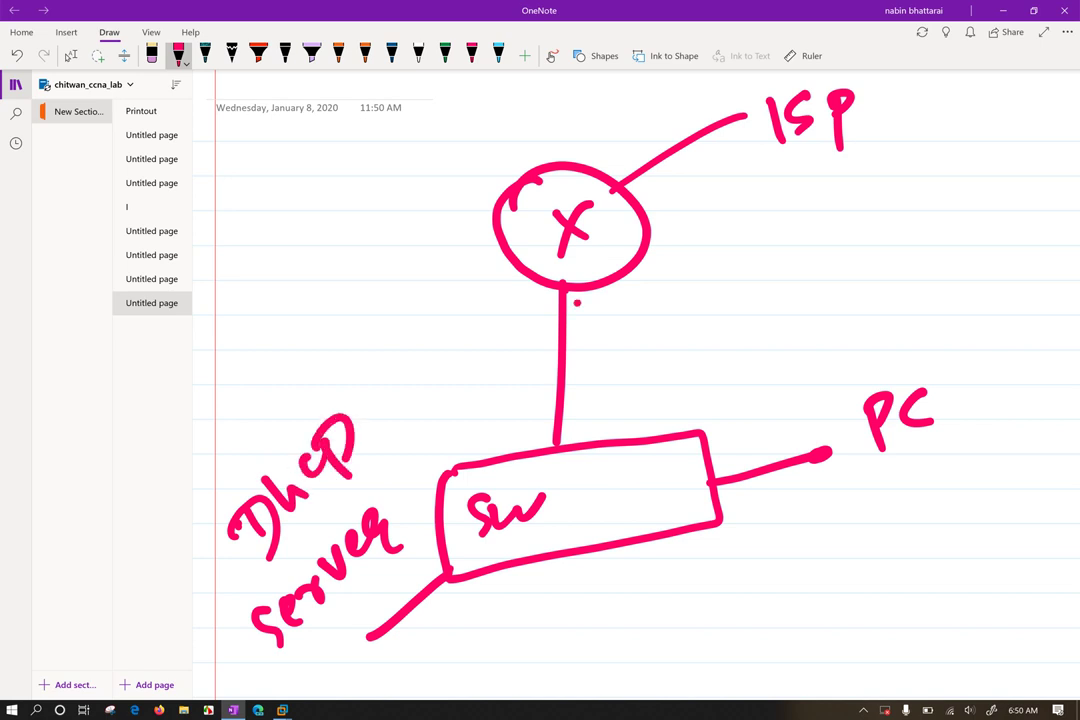
pyautogui.click(178, 55)
# Switch the pen to green ink at the thinnest stroke size
pyautogui.click(239, 197)
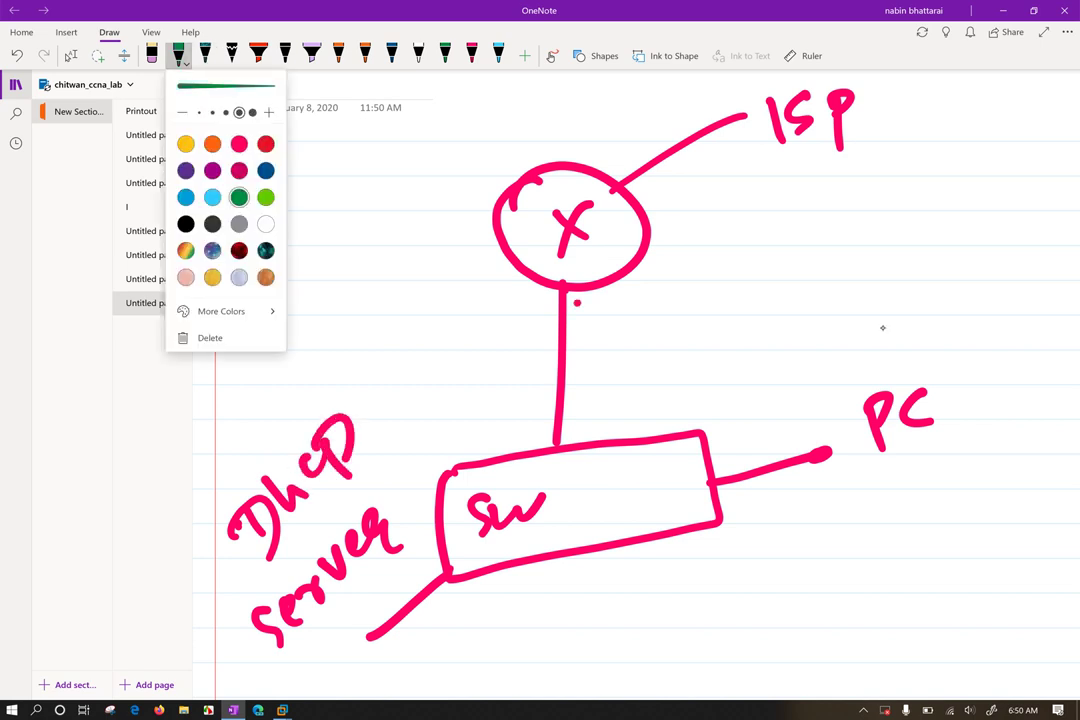
pyautogui.click(199, 112)
pyautogui.click(882, 327)
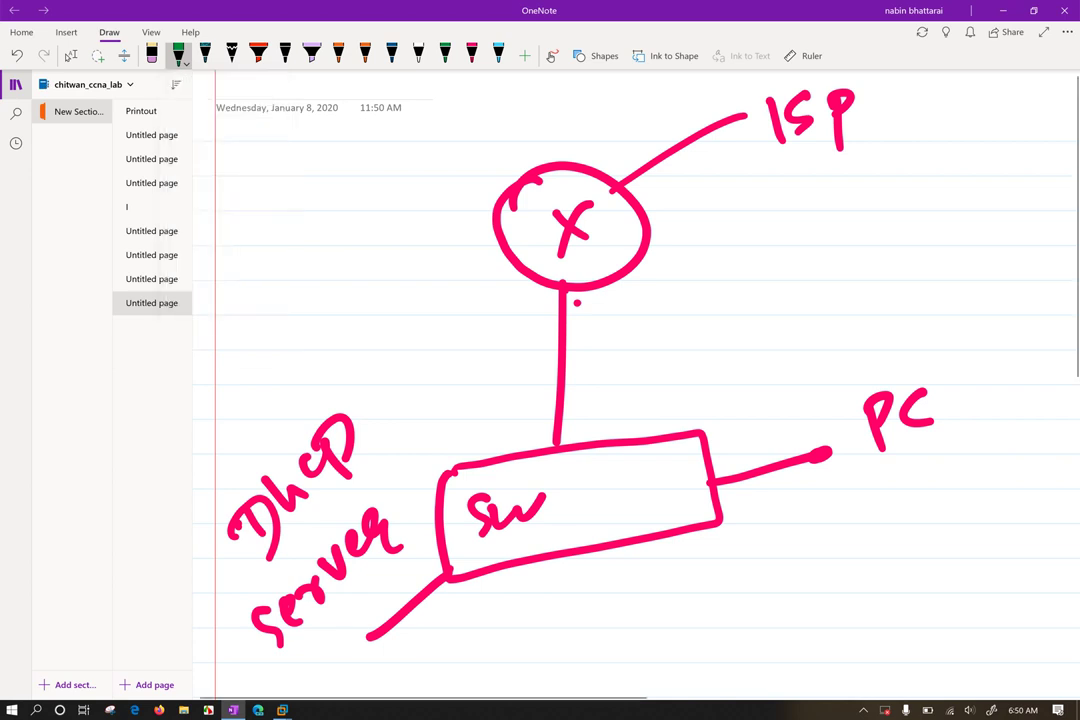
# Handwrite '192.168.1.1 gateway' with a small arrow beside the router link, then start the PC's ip label
pyautogui.moveTo(600, 316)
pyautogui.mouseDown()
pyautogui.moveTo(602, 340)
pyautogui.moveTo(609, 319)
pyautogui.moveTo(612, 334)
pyautogui.mouseUp()
pyautogui.moveTo(621, 312)
pyautogui.mouseDown()
pyautogui.moveTo(636, 323)
pyautogui.moveTo(681, 286)
pyautogui.moveTo(722, 285)
pyautogui.mouseUp()
pyautogui.click(641, 320)
pyautogui.click(693, 291)
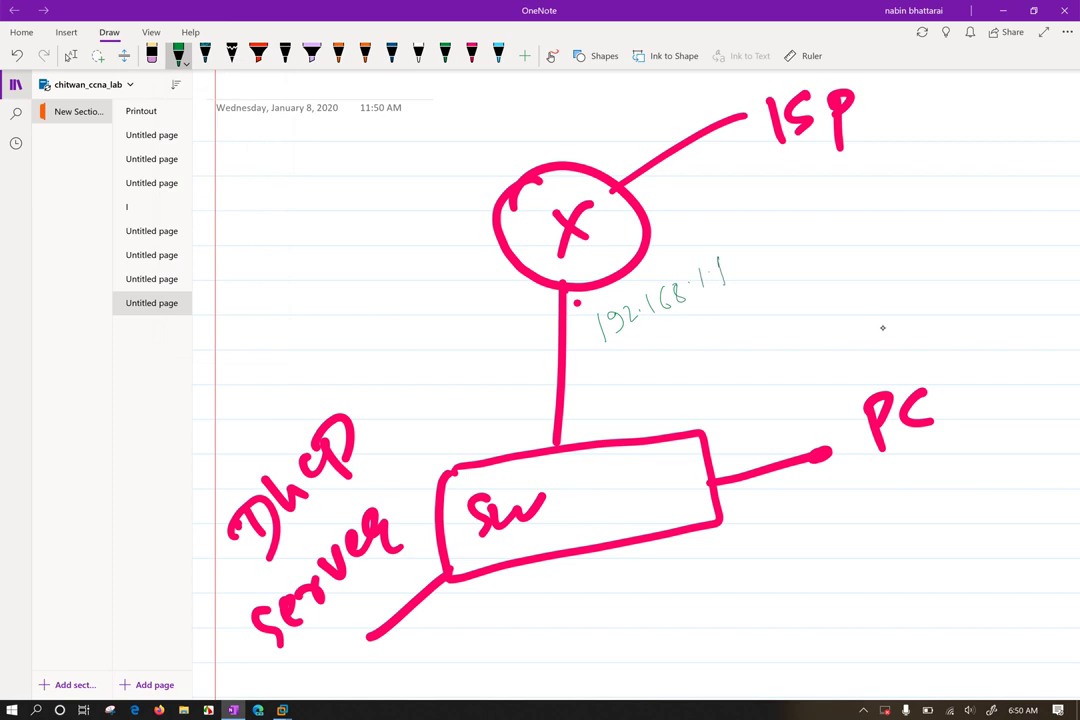
pyautogui.moveTo(578, 307); pyautogui.dragTo(622, 392)
pyautogui.moveTo(640, 348); pyautogui.dragTo(650, 360)
pyautogui.moveTo(644, 345)
pyautogui.mouseDown()
pyautogui.moveTo(670, 352)
pyautogui.moveTo(712, 340)
pyautogui.moveTo(704, 369)
pyautogui.mouseUp()
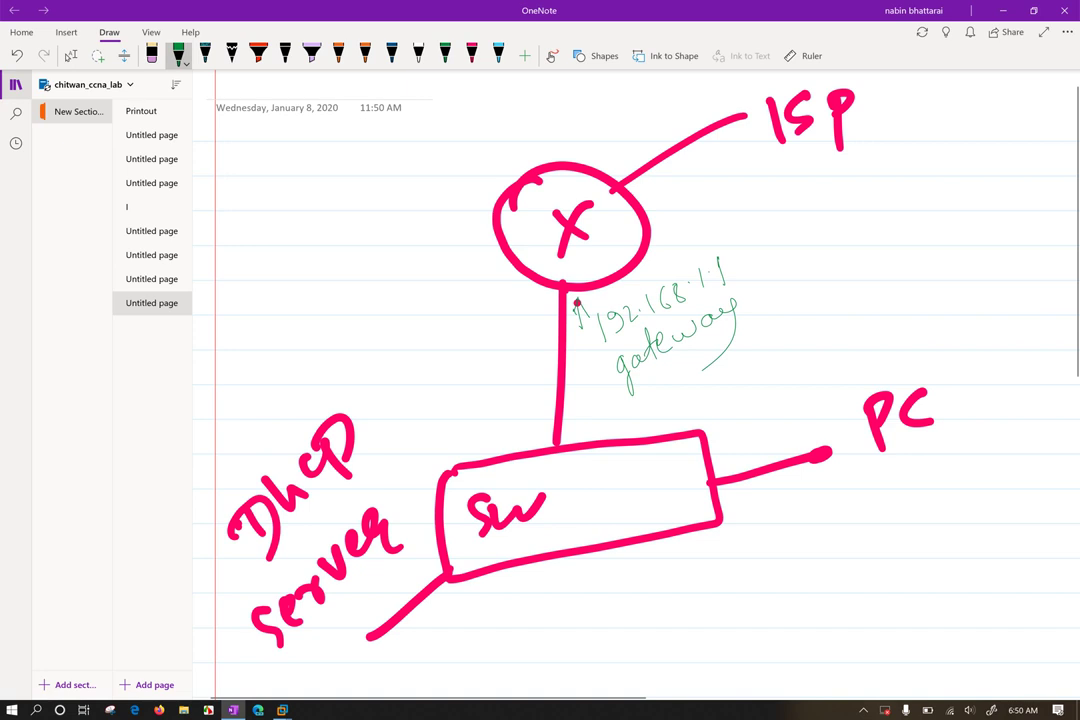
pyautogui.moveTo(781, 504)
pyautogui.mouseDown()
pyautogui.moveTo(799, 514)
pyautogui.moveTo(845, 506)
pyautogui.moveTo(893, 476)
pyautogui.mouseUp()
# Write the PC's ip: 192.168.1.2 and Subnetmask 255.255.255.0 in green
pyautogui.click(782, 491)
pyautogui.click(818, 498)
pyautogui.click(819, 506)
pyautogui.click(878, 485)
pyautogui.moveTo(914, 452)
pyautogui.mouseDown()
pyautogui.moveTo(904, 470)
pyautogui.moveTo(978, 432)
pyautogui.mouseUp()
pyautogui.click(926, 452)
pyautogui.click(950, 438)
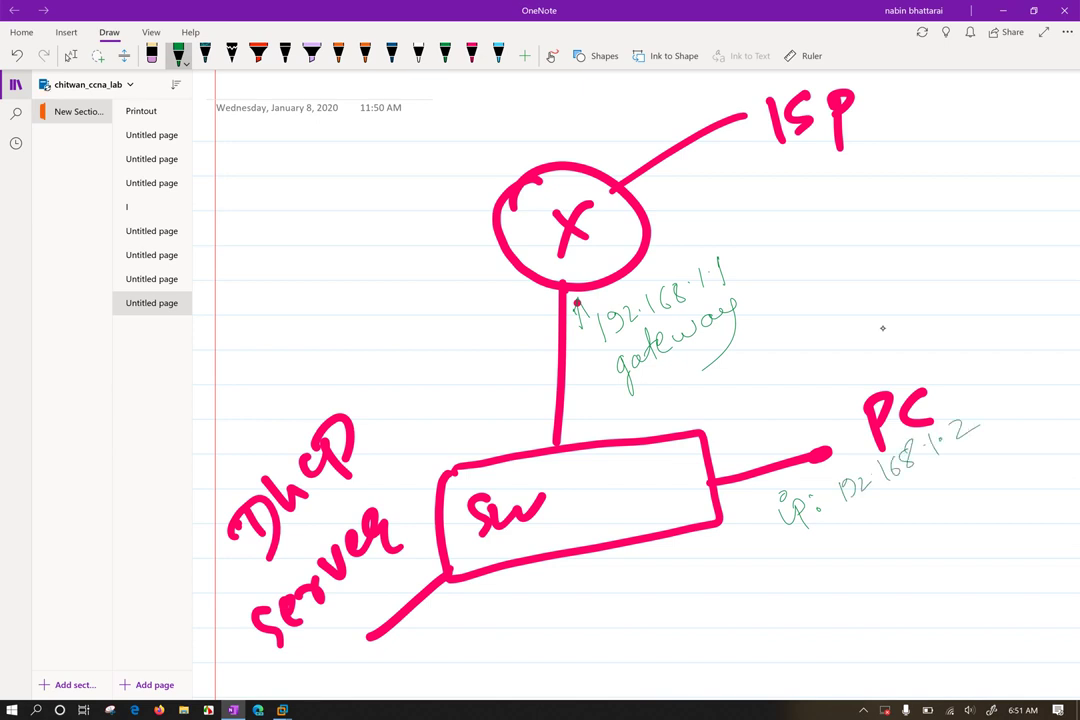
pyautogui.moveTo(767, 567)
pyautogui.mouseDown()
pyautogui.moveTo(755, 593)
pyautogui.moveTo(800, 576)
pyautogui.moveTo(906, 494)
pyautogui.moveTo(962, 474)
pyautogui.mouseUp()
pyautogui.moveTo(965, 459)
pyautogui.mouseDown()
pyautogui.moveTo(970, 470)
pyautogui.moveTo(989, 440)
pyautogui.moveTo(1016, 435)
pyautogui.mouseUp()
pyautogui.moveTo(1030, 424); pyautogui.dragTo(1029, 425)
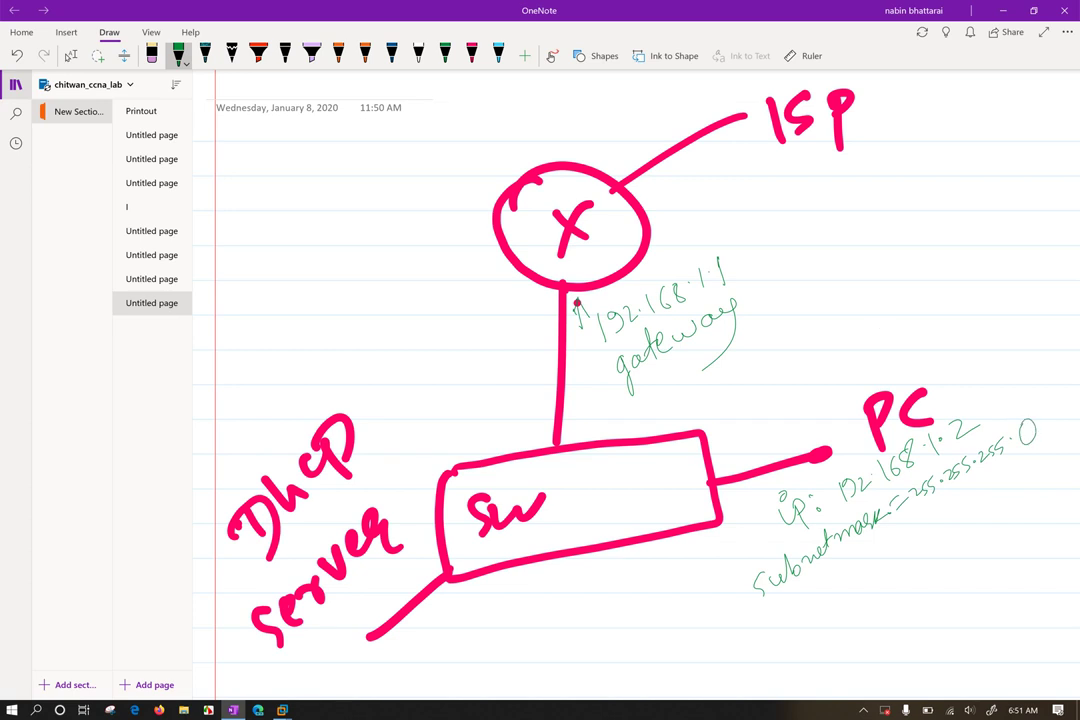
# Add gateway=192.168.1.1 below the mask and begin the dns Server line
pyautogui.moveTo(797, 592); pyautogui.dragTo(790, 640)
pyautogui.moveTo(808, 594)
pyautogui.mouseDown()
pyautogui.moveTo(814, 610)
pyautogui.moveTo(828, 582)
pyautogui.mouseUp()
pyautogui.moveTo(826, 586)
pyautogui.mouseDown()
pyautogui.moveTo(863, 565)
pyautogui.moveTo(872, 600)
pyautogui.mouseUp()
pyautogui.moveTo(887, 536); pyautogui.dragTo(910, 539)
pyautogui.moveTo(917, 525)
pyautogui.mouseDown()
pyautogui.moveTo(929, 534)
pyautogui.moveTo(1027, 474)
pyautogui.mouseUp()
pyautogui.click(959, 506)
pyautogui.click(999, 492)
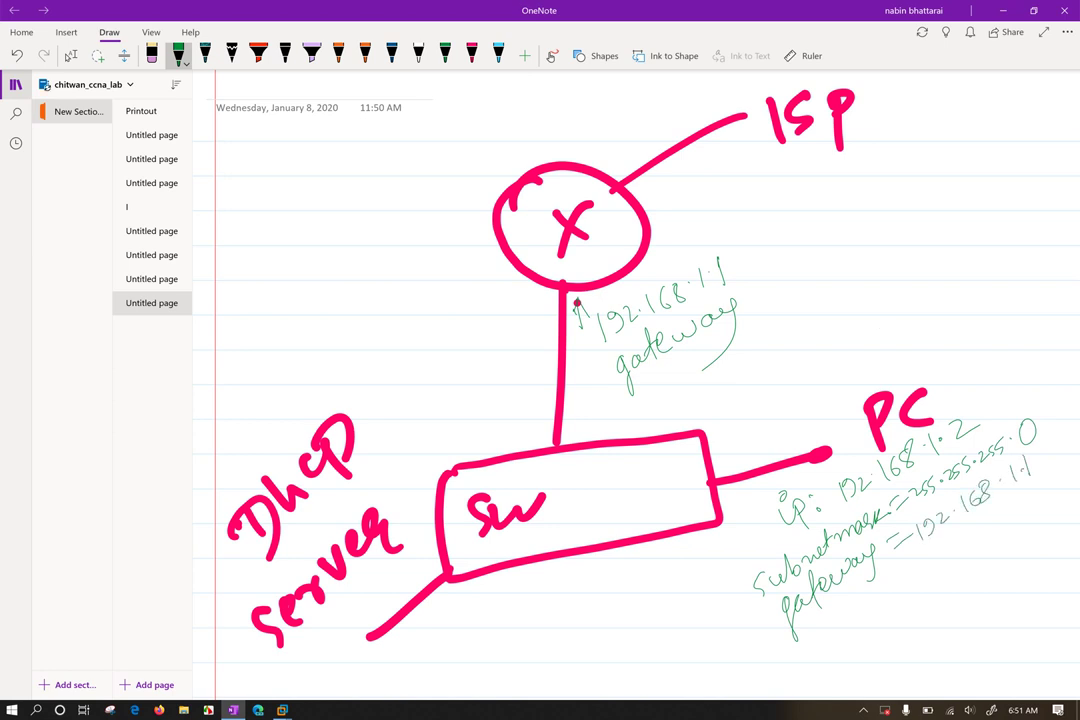
pyautogui.moveTo(818, 620)
pyautogui.mouseDown()
pyautogui.moveTo(814, 658)
pyautogui.moveTo(938, 582)
pyautogui.moveTo(997, 526)
pyautogui.moveTo(1036, 512)
pyautogui.mouseUp()
pyautogui.click(983, 551)
# Finish the DNS server entries 8.8.8.8 and 1.1.1.1 in green
pyautogui.click(1012, 518)
pyautogui.click(1030, 510)
pyautogui.moveTo(981, 563)
pyautogui.mouseDown()
pyautogui.moveTo(982, 577)
pyautogui.moveTo(1049, 545)
pyautogui.mouseUp()
pyautogui.click(991, 565)
pyautogui.click(1016, 552)
pyautogui.click(1040, 545)
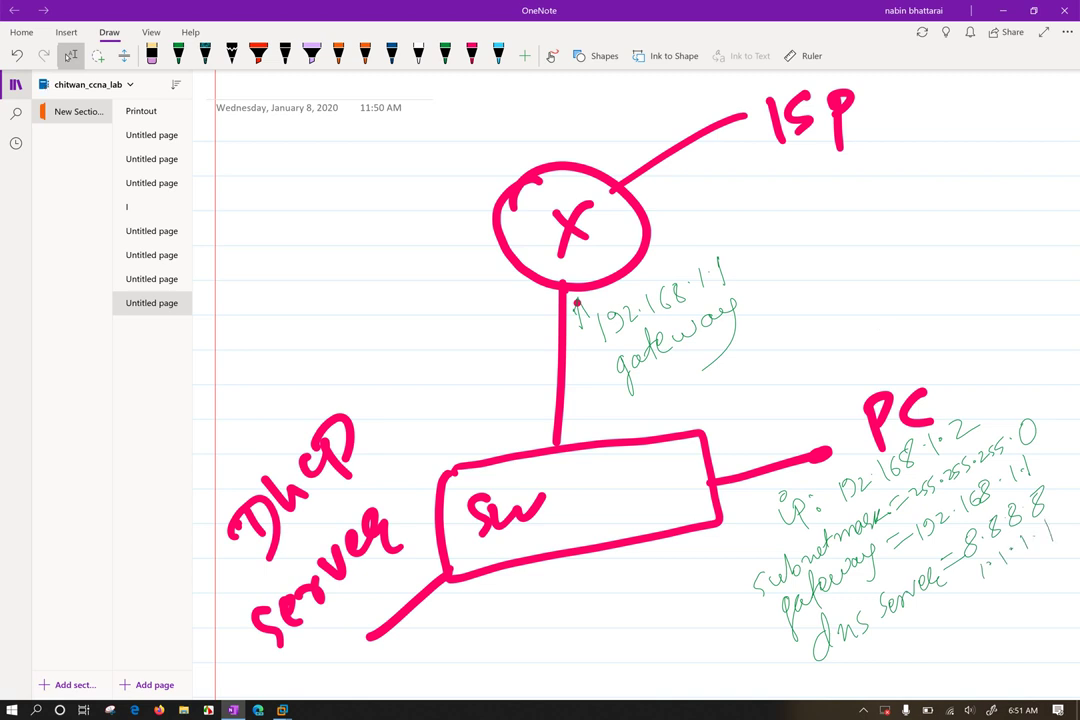
# Collapse the notebook and page list and zoom in on the PC's notes
pyautogui.click(883, 330)
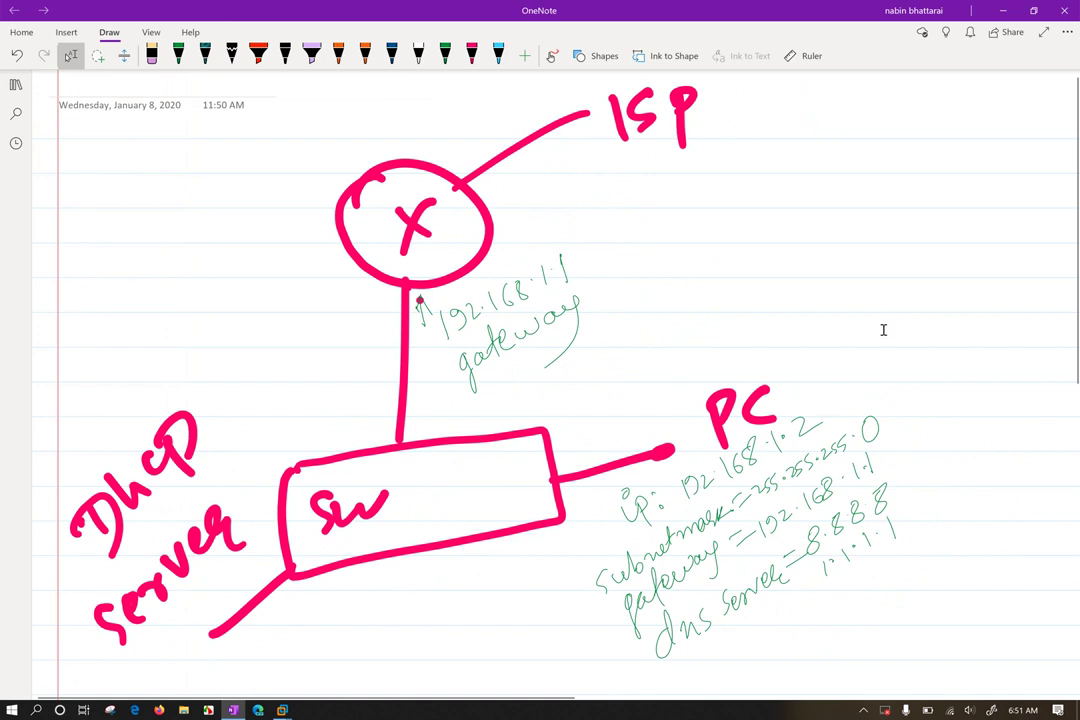
pyautogui.scroll(2, 883, 330)
pyautogui.scroll(2, 883, 330)
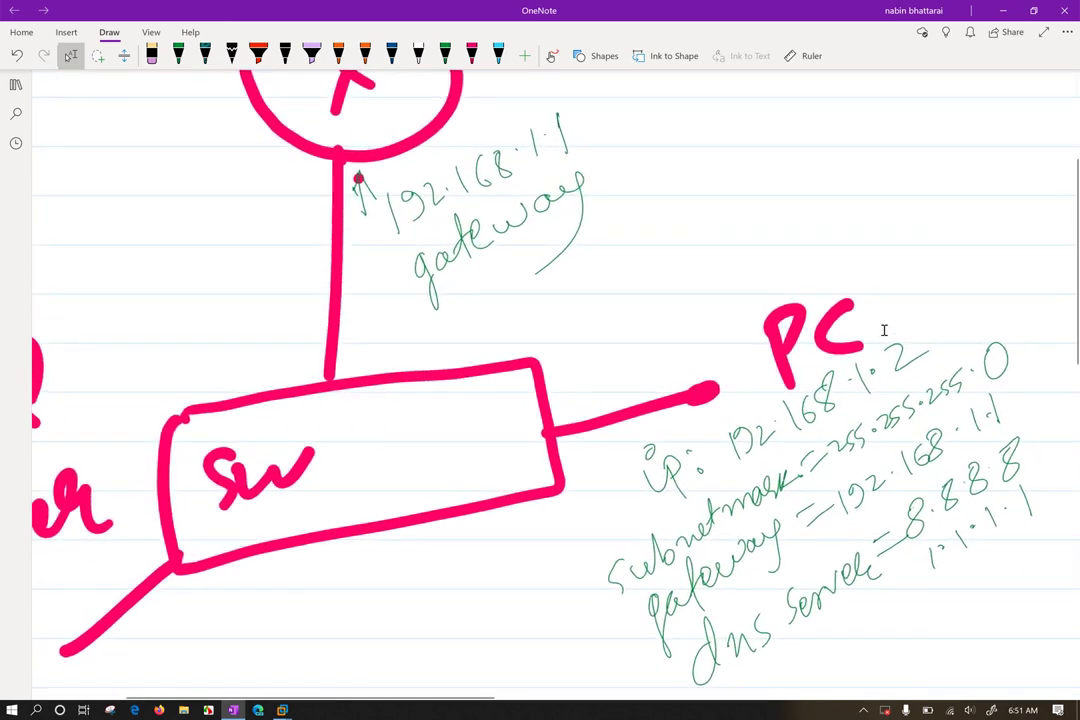
pyautogui.scroll(3, 883, 330)
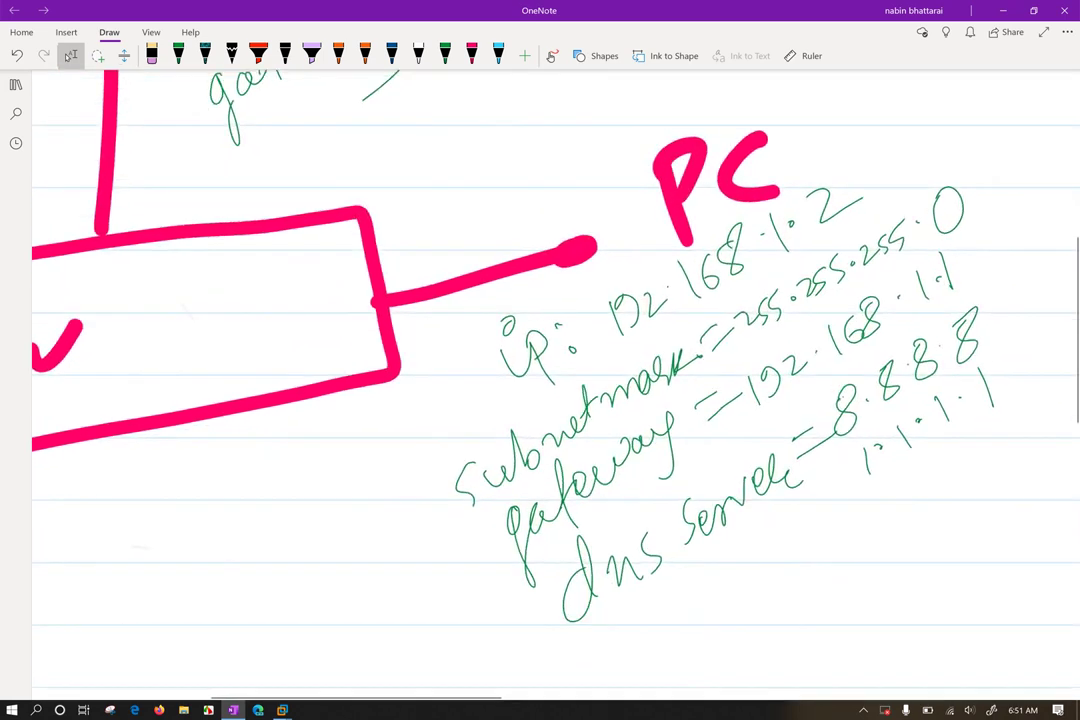
pyautogui.scroll(1, 607, 393)
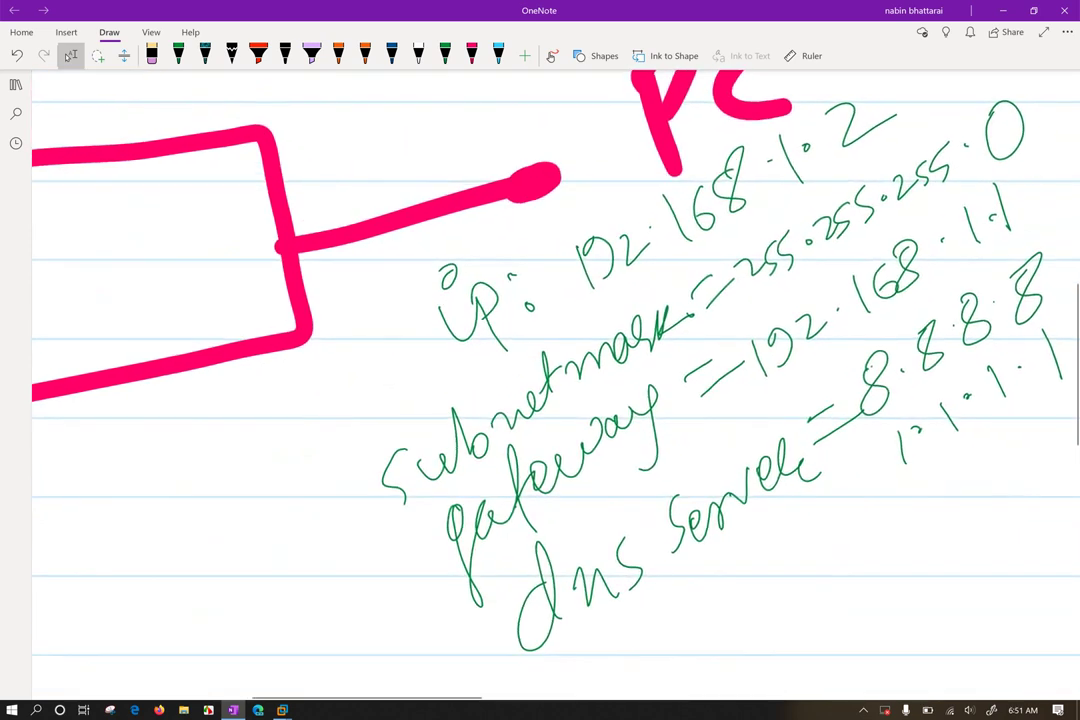
# Handwrite 'dhcp server = 192.168.1.1' in green between the gateway and dns server lines
pyautogui.click(178, 55)
pyautogui.moveTo(578, 512); pyautogui.dragTo(576, 532)
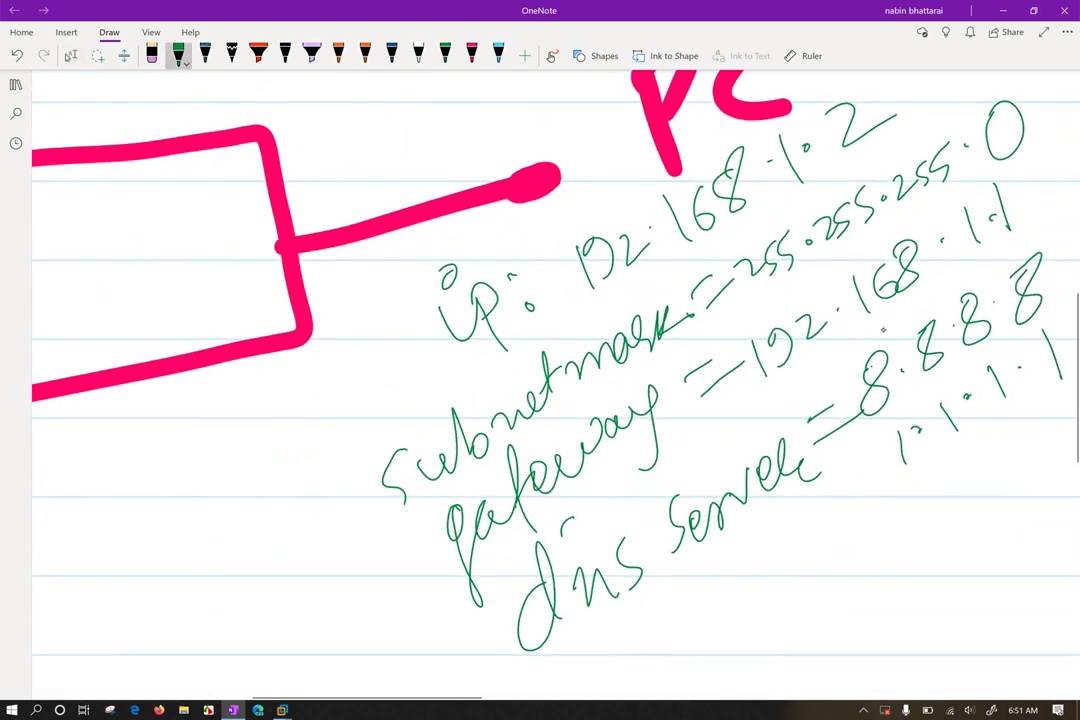
pyautogui.moveTo(587, 485)
pyautogui.mouseDown()
pyautogui.moveTo(582, 540)
pyautogui.moveTo(588, 486)
pyautogui.moveTo(602, 538)
pyautogui.moveTo(626, 512)
pyautogui.mouseUp()
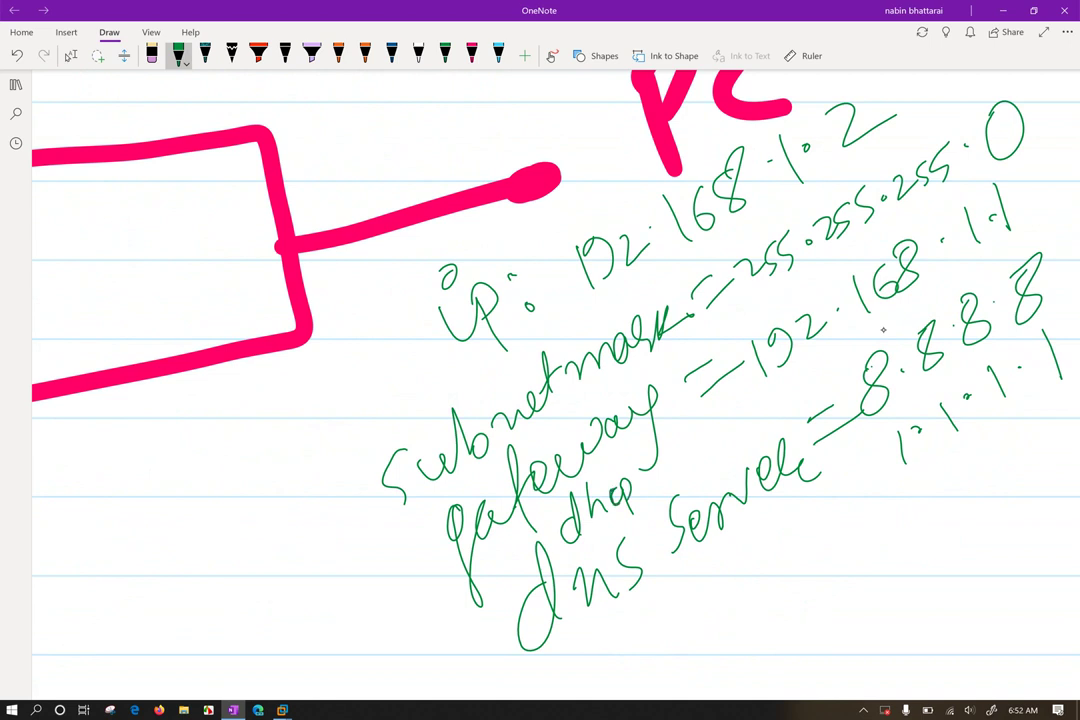
pyautogui.moveTo(649, 466)
pyautogui.mouseDown()
pyautogui.moveTo(641, 484)
pyautogui.moveTo(756, 422)
pyautogui.moveTo(774, 398)
pyautogui.moveTo(783, 403)
pyautogui.mouseUp()
pyautogui.click(695, 456)
pyautogui.moveTo(790, 391); pyautogui.dragTo(859, 348)
pyautogui.click(801, 388)
pyautogui.click(839, 359)
pyautogui.click(852, 352)
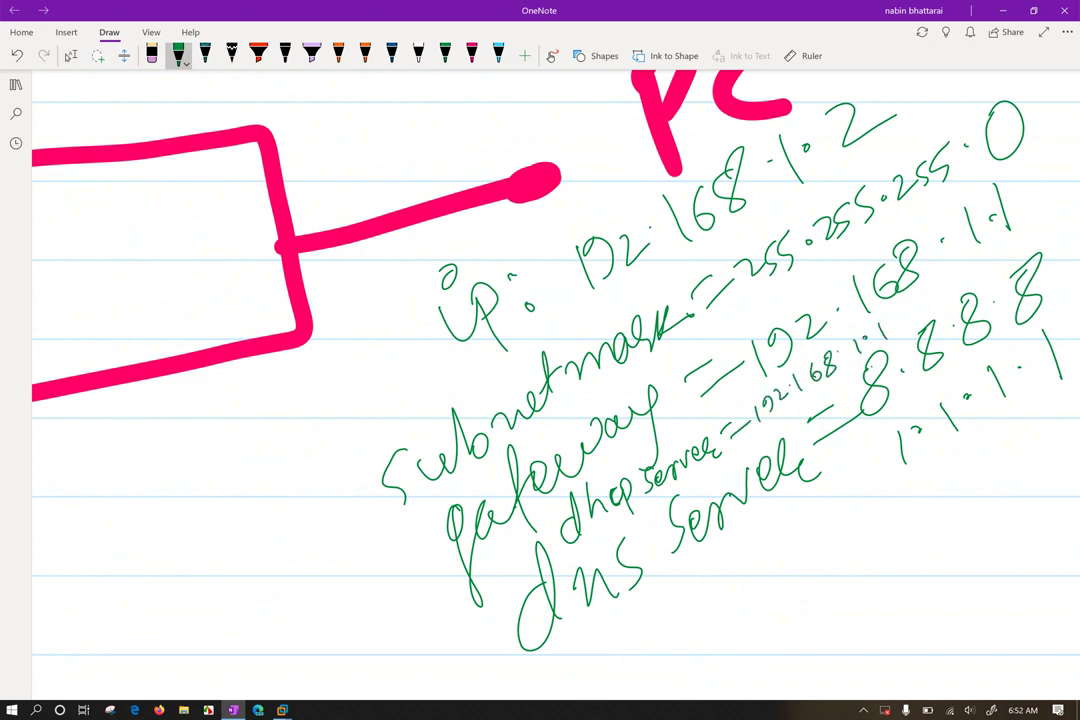
pyautogui.click(71, 55)
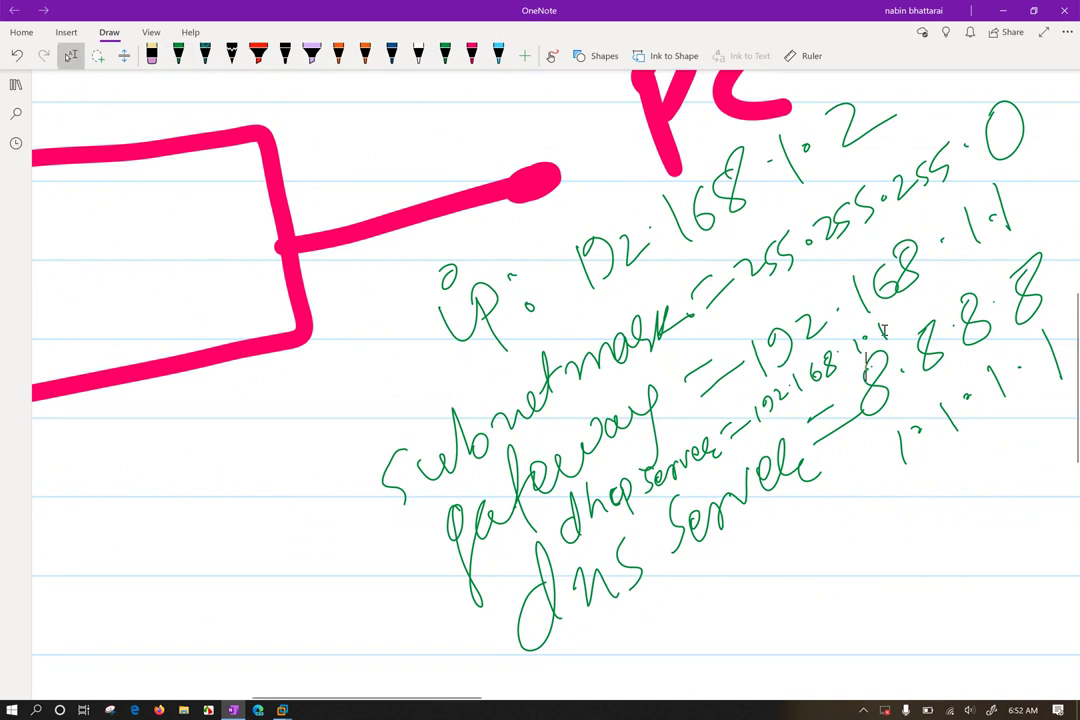
pyautogui.click(178, 55)
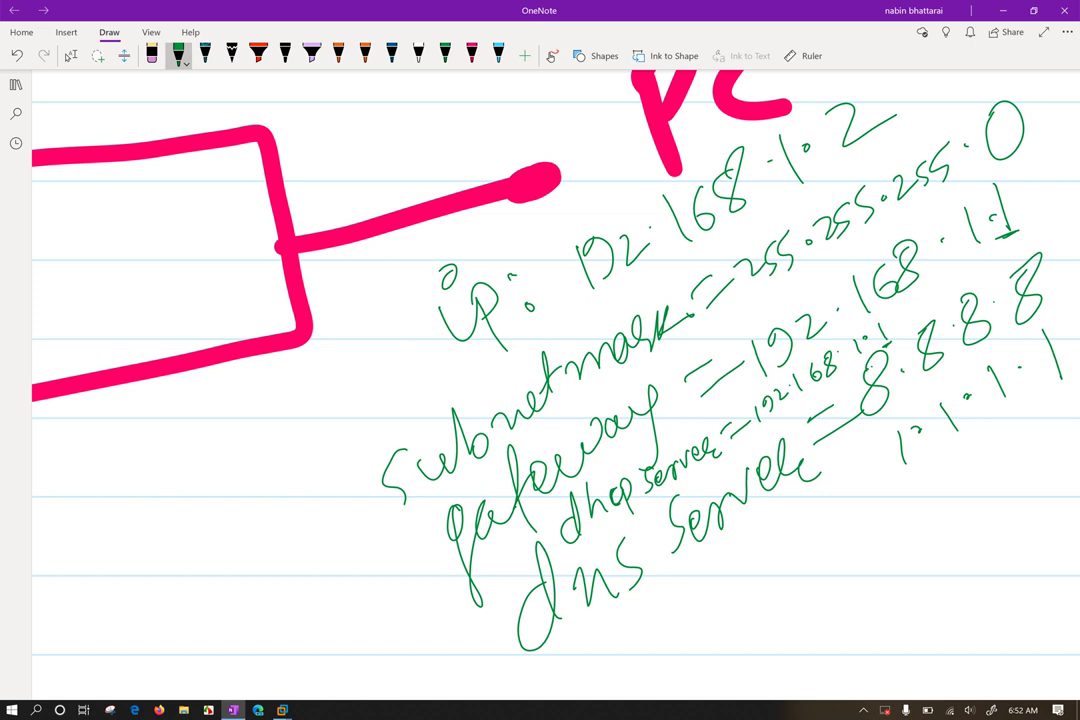
# Write '53 UDP' under the dns server entry, underline it twice, and bracket the settings list on the left
pyautogui.click(1003, 233)
pyautogui.moveTo(700, 588)
pyautogui.mouseDown()
pyautogui.moveTo(694, 604)
pyautogui.moveTo(706, 587)
pyautogui.moveTo(714, 600)
pyautogui.mouseUp()
pyautogui.moveTo(737, 547)
pyautogui.mouseDown()
pyautogui.moveTo(752, 540)
pyautogui.moveTo(763, 558)
pyautogui.mouseUp()
pyautogui.moveTo(762, 534)
pyautogui.mouseDown()
pyautogui.moveTo(765, 556)
pyautogui.moveTo(789, 550)
pyautogui.moveTo(782, 534)
pyautogui.mouseUp()
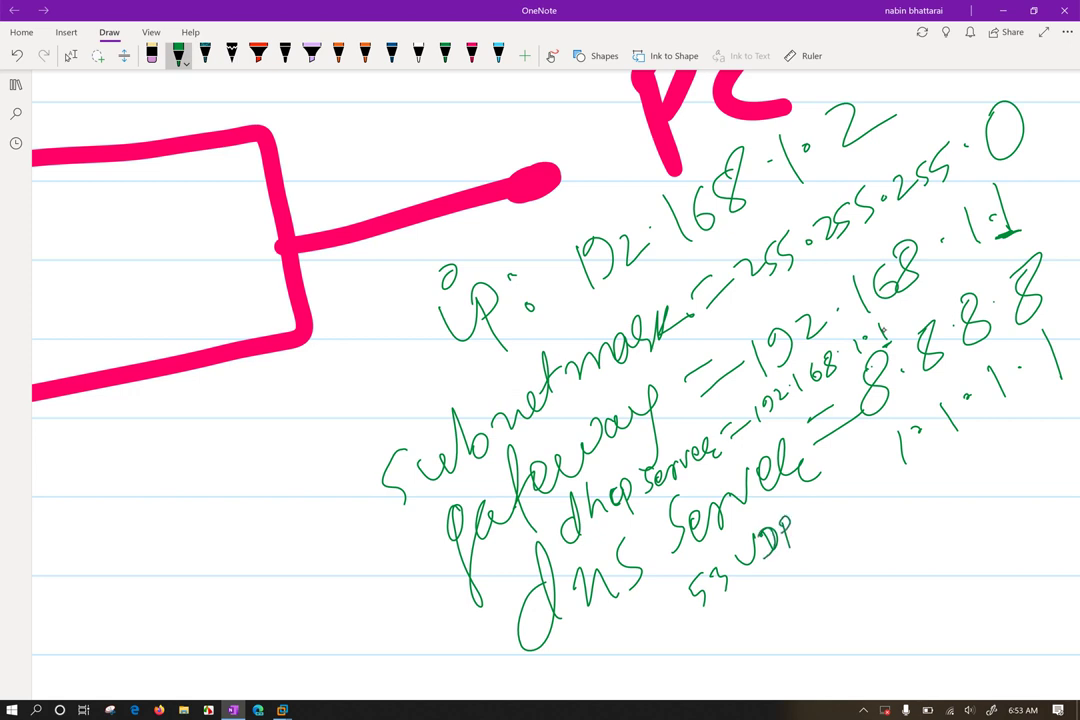
pyautogui.moveTo(703, 615); pyautogui.dragTo(810, 528)
pyautogui.moveTo(745, 577); pyautogui.dragTo(812, 522)
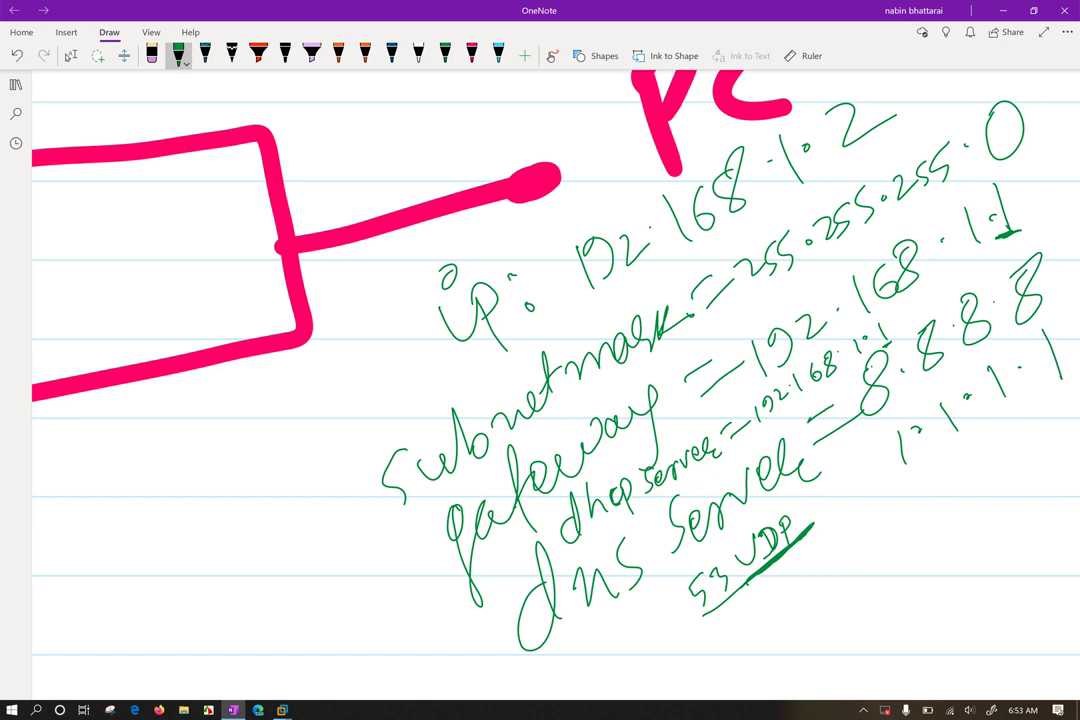
pyautogui.moveTo(393, 312)
pyautogui.mouseDown()
pyautogui.moveTo(288, 432)
pyautogui.moveTo(433, 656)
pyautogui.mouseUp()
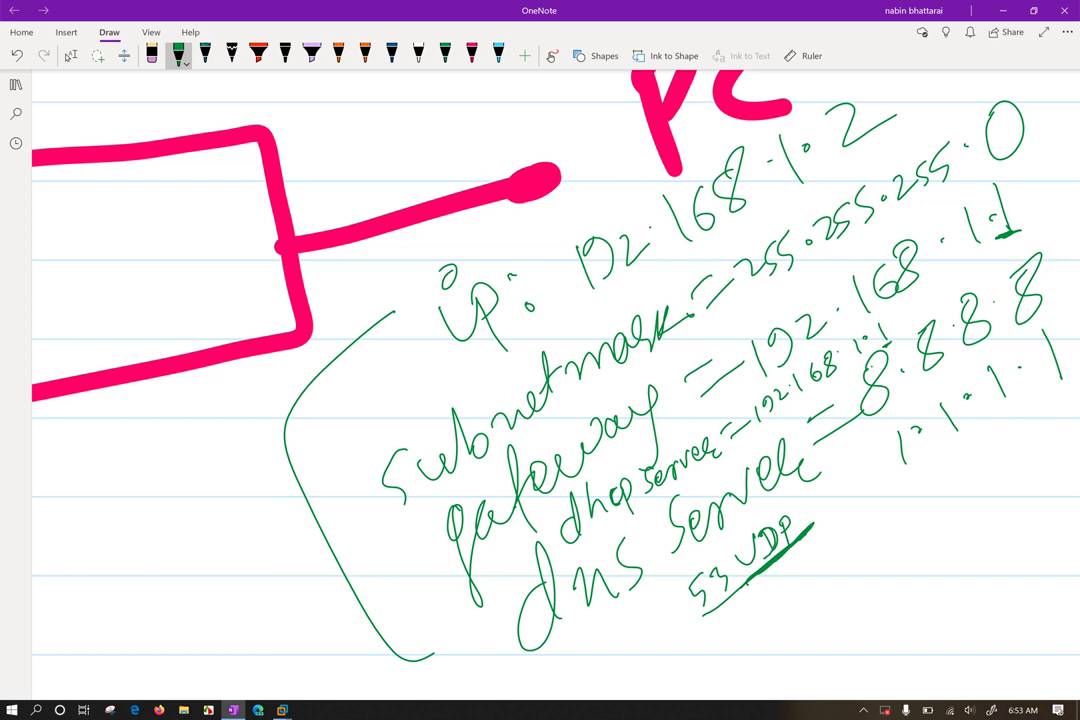
# Change the DHCP server address to 192.168.1.10 and underline 'dhcp server' and its '10'
pyautogui.click(71, 55)
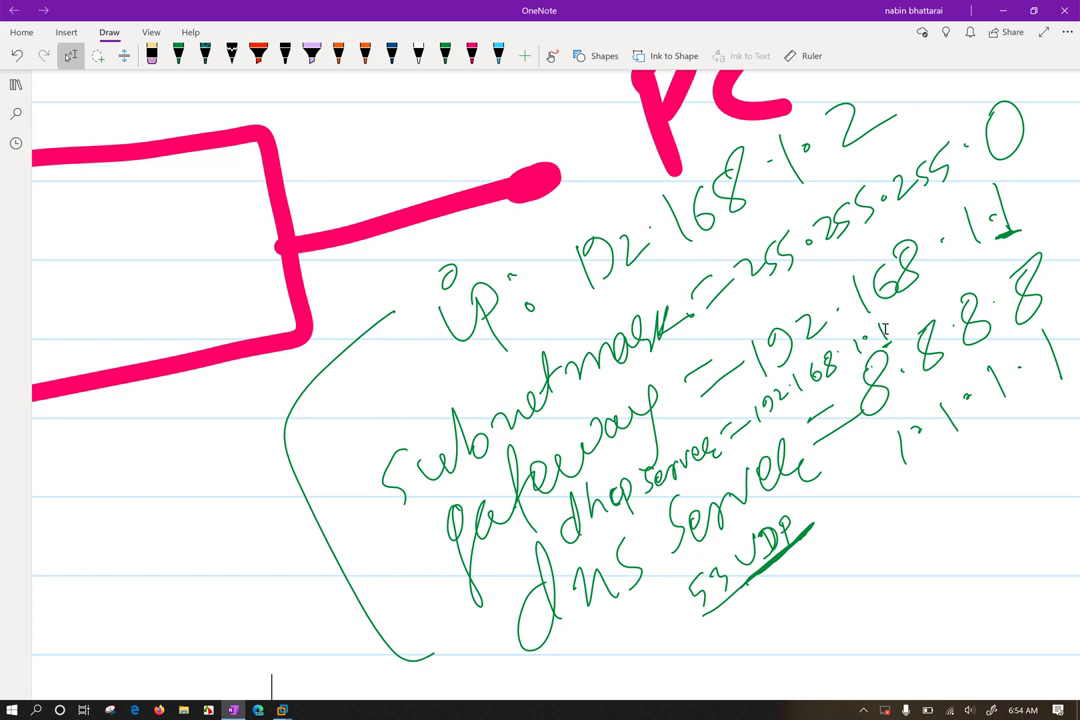
pyautogui.hscroll(1, 885, 328)
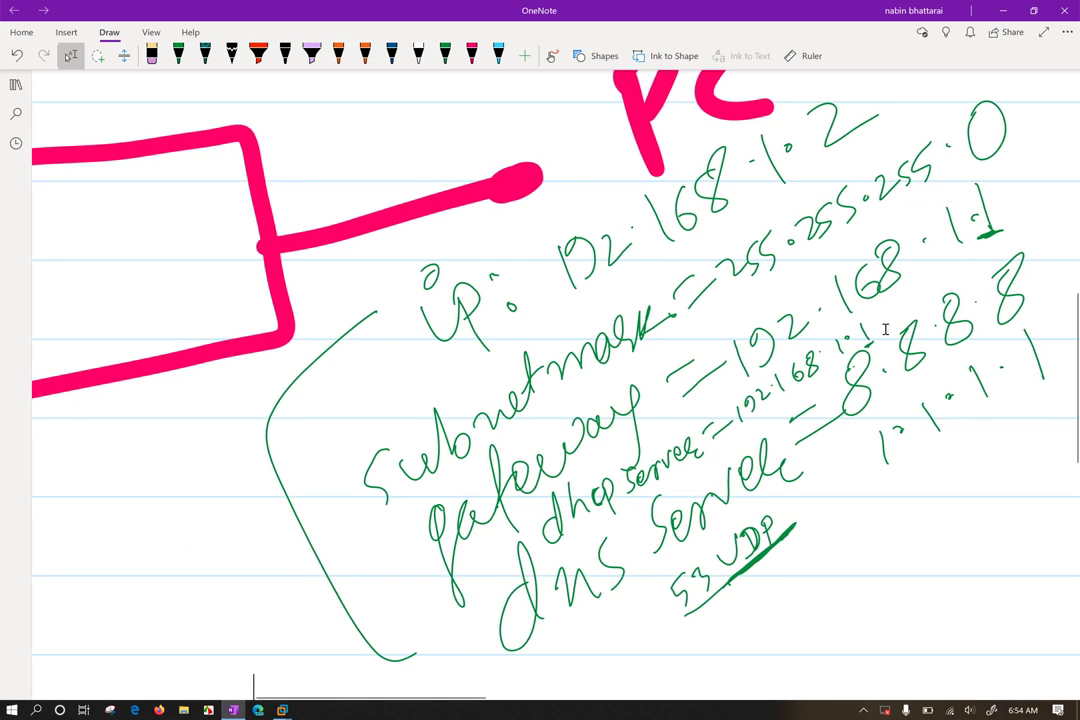
pyautogui.scroll(1, 885, 328)
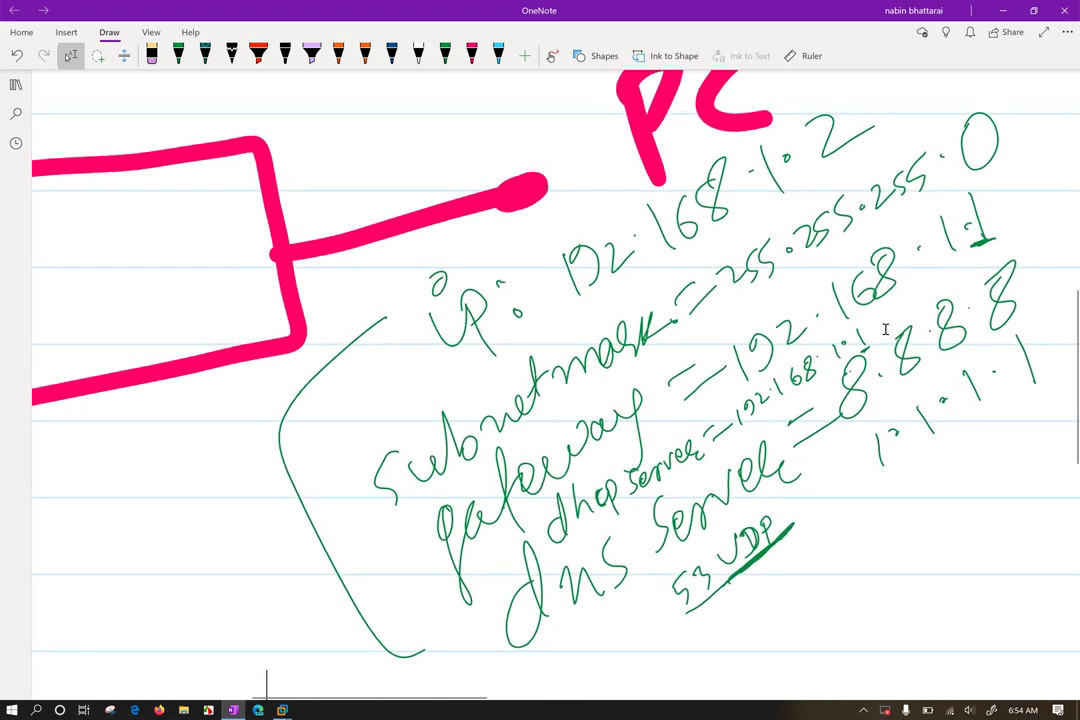
pyautogui.scroll(-1, 885, 328)
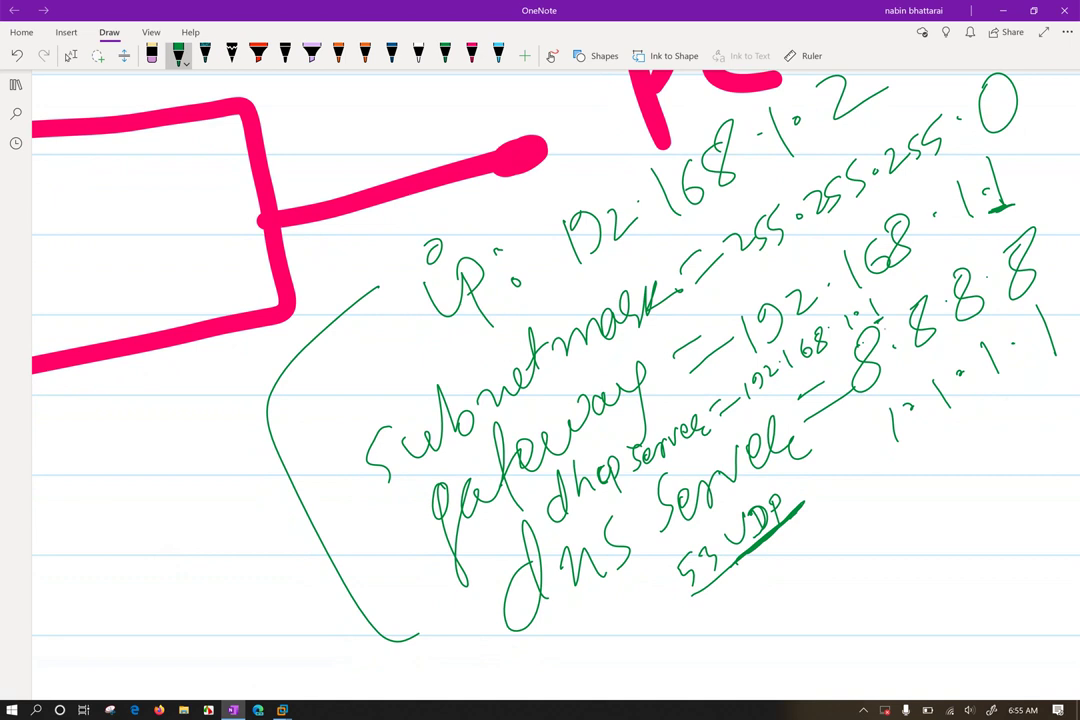
pyautogui.moveTo(889, 290); pyautogui.dragTo(888, 292)
pyautogui.moveTo(560, 530); pyautogui.dragTo(712, 429)
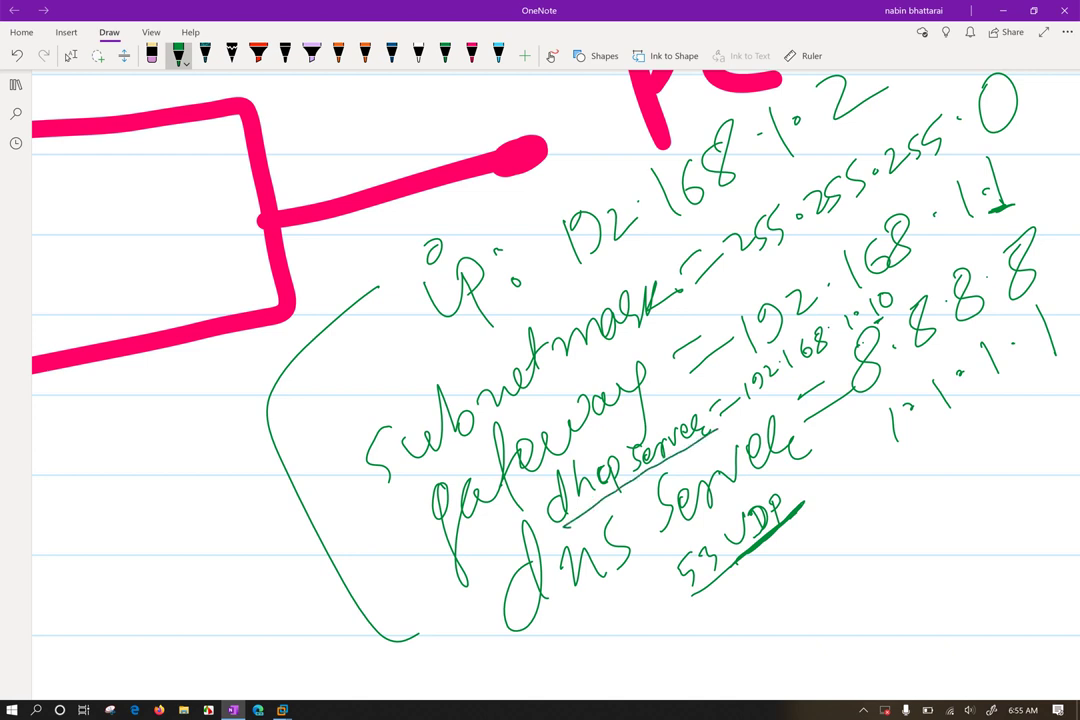
pyautogui.moveTo(873, 312); pyautogui.dragTo(900, 303)
# Draw a hooked arrow toward the PC and label the DHCP server 192.168.1.10
pyautogui.scroll(-5, 540, 350)
pyautogui.scroll(5, 540, 350)
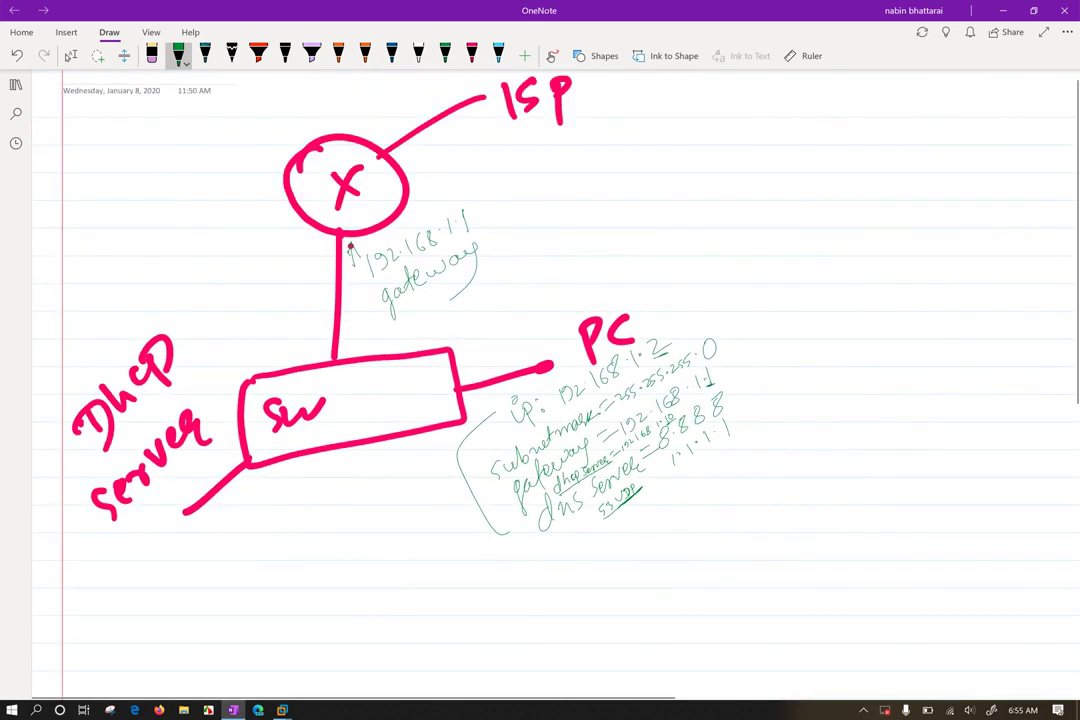
pyautogui.moveTo(875, 236); pyautogui.dragTo(905, 298)
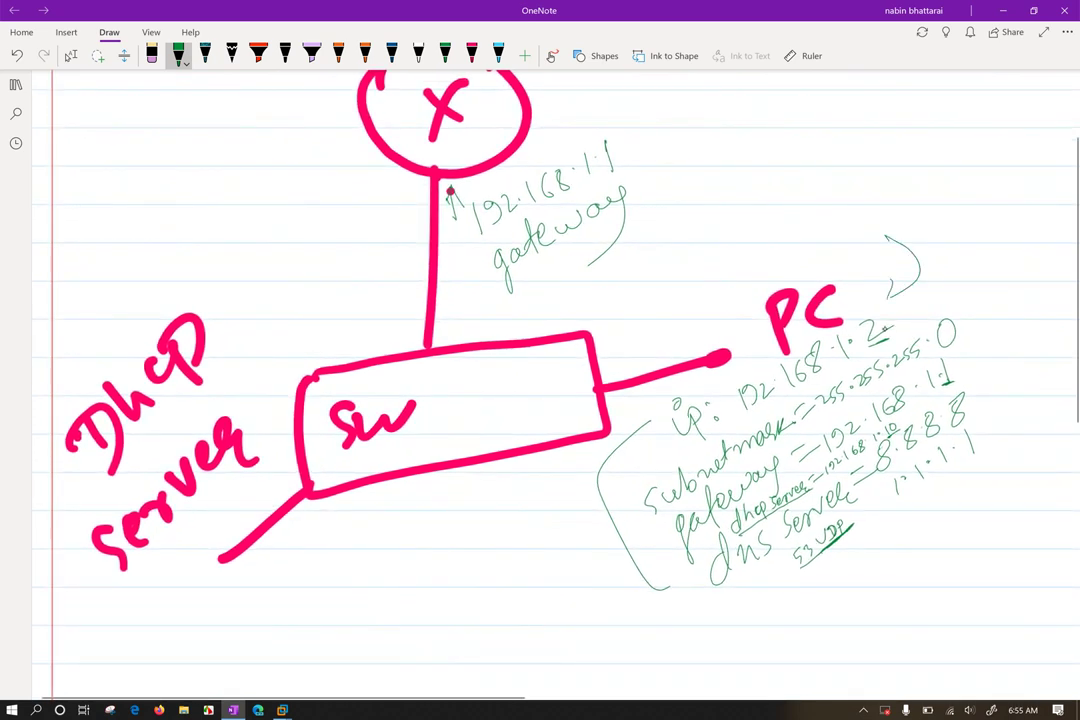
pyautogui.hscroll(-2, 540, 380)
pyautogui.hscroll(1, 540, 380)
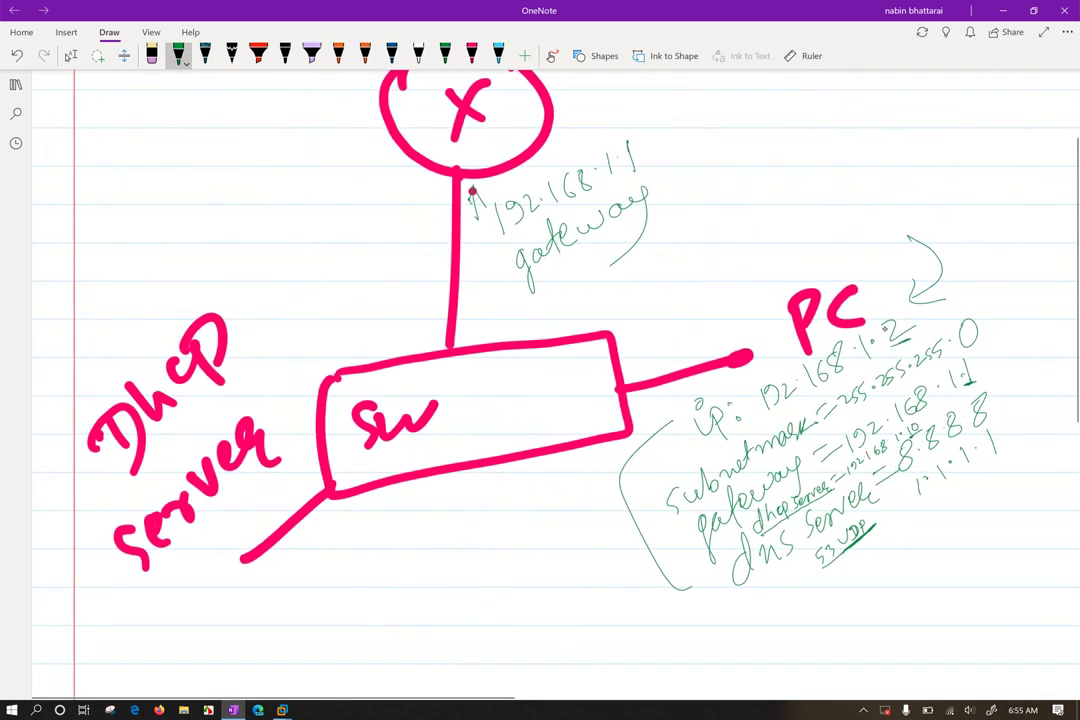
pyautogui.moveTo(212, 402)
pyautogui.mouseDown()
pyautogui.moveTo(185, 440)
pyautogui.moveTo(310, 318)
pyautogui.mouseUp()
pyautogui.moveTo(336, 277); pyautogui.dragTo(334, 279)
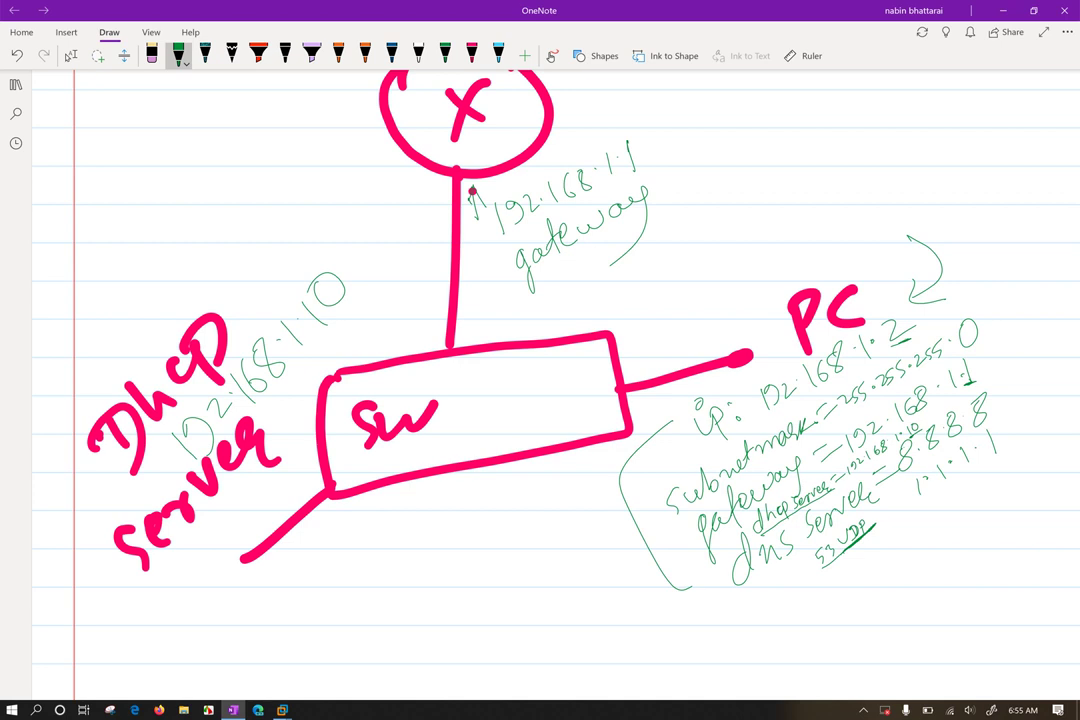
# Sketch a green server box annotated win, linux and unix, and circle the PC's connection point
pyautogui.moveTo(175, 595)
pyautogui.mouseDown()
pyautogui.moveTo(170, 565)
pyautogui.moveTo(215, 512)
pyautogui.moveTo(307, 590)
pyautogui.mouseUp()
pyautogui.moveTo(307, 590)
pyautogui.mouseDown()
pyautogui.moveTo(235, 648)
pyautogui.moveTo(262, 668)
pyautogui.moveTo(295, 630)
pyautogui.moveTo(297, 648)
pyautogui.moveTo(336, 568)
pyautogui.moveTo(402, 528)
pyautogui.mouseUp()
pyautogui.moveTo(384, 530); pyautogui.dragTo(398, 575)
pyautogui.moveTo(357, 612)
pyautogui.mouseDown()
pyautogui.moveTo(363, 632)
pyautogui.moveTo(428, 556)
pyautogui.moveTo(446, 597)
pyautogui.moveTo(461, 560)
pyautogui.mouseUp()
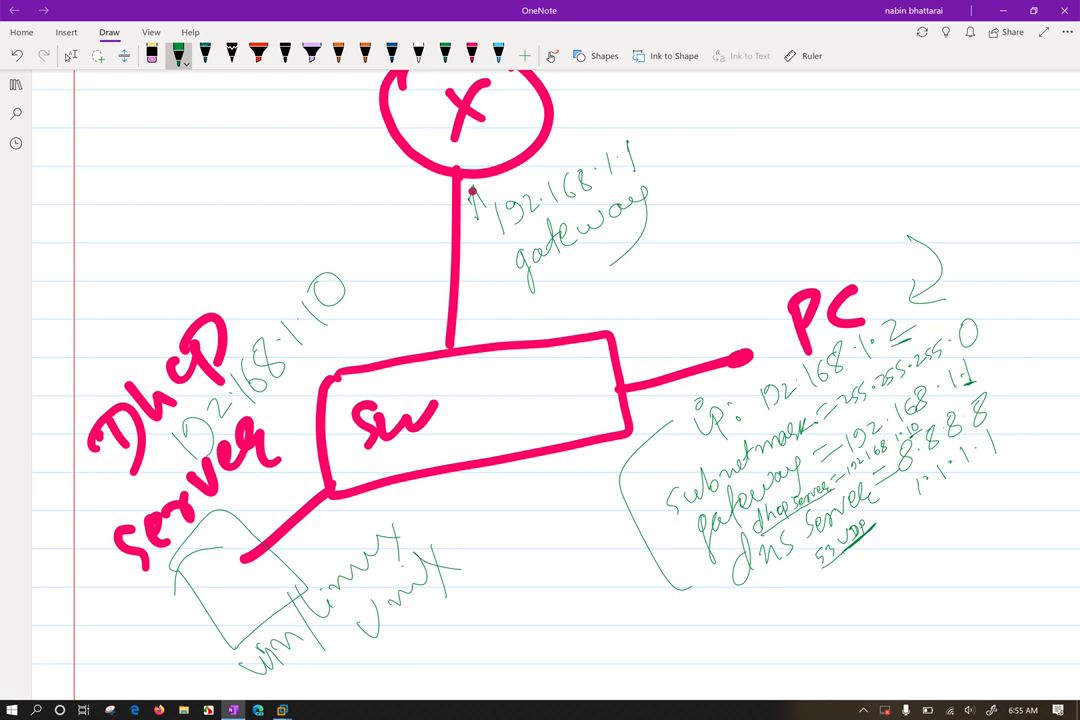
pyautogui.moveTo(212, 555)
pyautogui.mouseDown()
pyautogui.moveTo(228, 574)
pyautogui.moveTo(240, 570)
pyautogui.moveTo(275, 528)
pyautogui.mouseUp()
pyautogui.moveTo(744, 350); pyautogui.dragTo(750, 354)
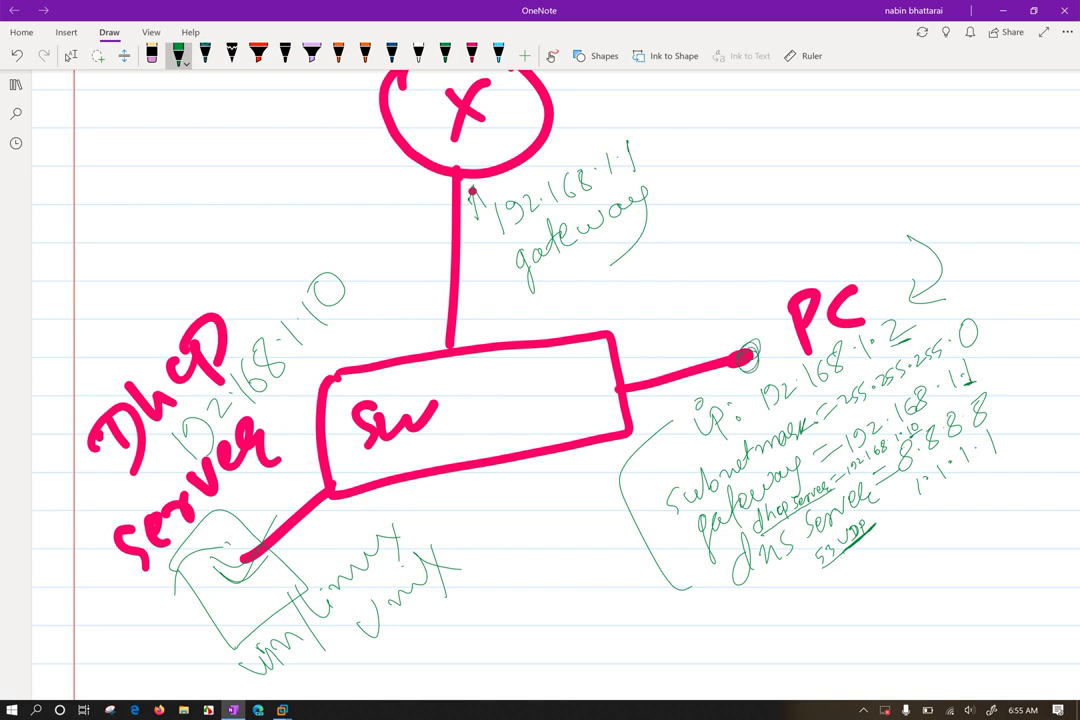
# Tick off the PC's IP address 192.168.1.2 with the green pen
pyautogui.click(71, 55)
pyautogui.click(178, 55)
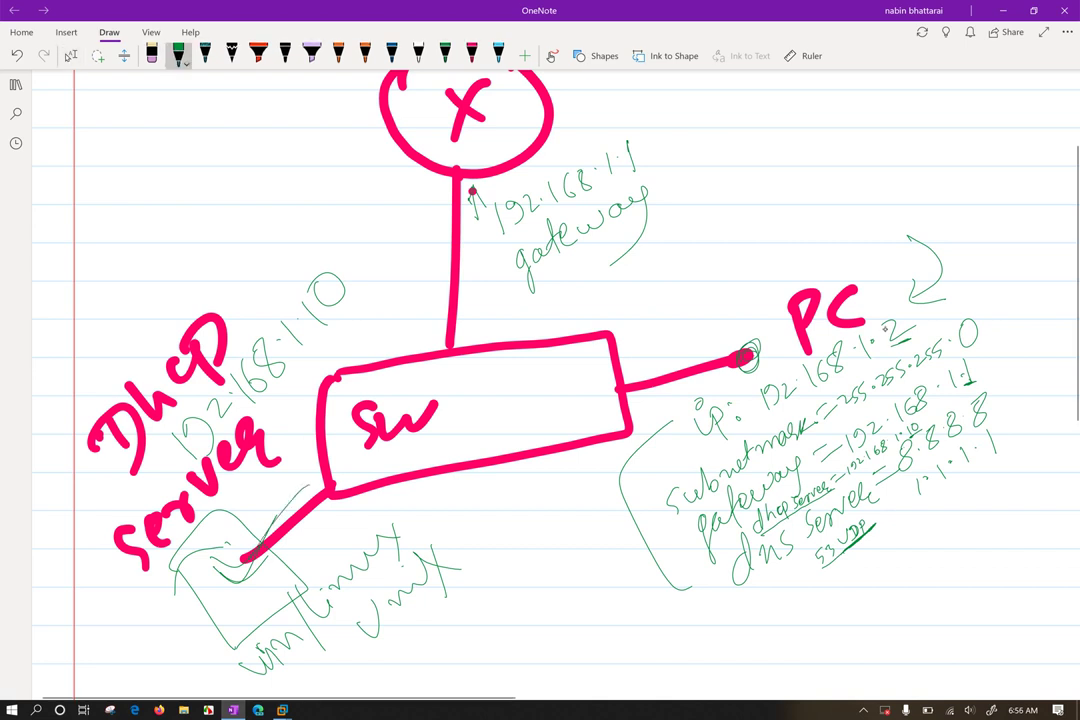
pyautogui.click(71, 55)
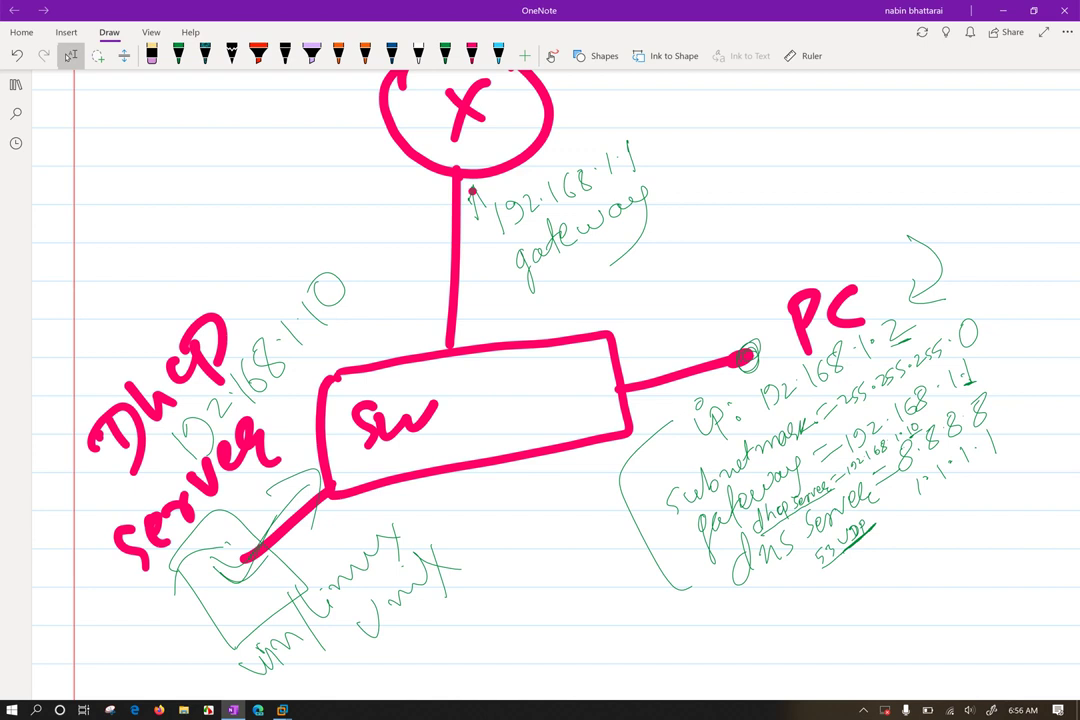
pyautogui.click(178, 55)
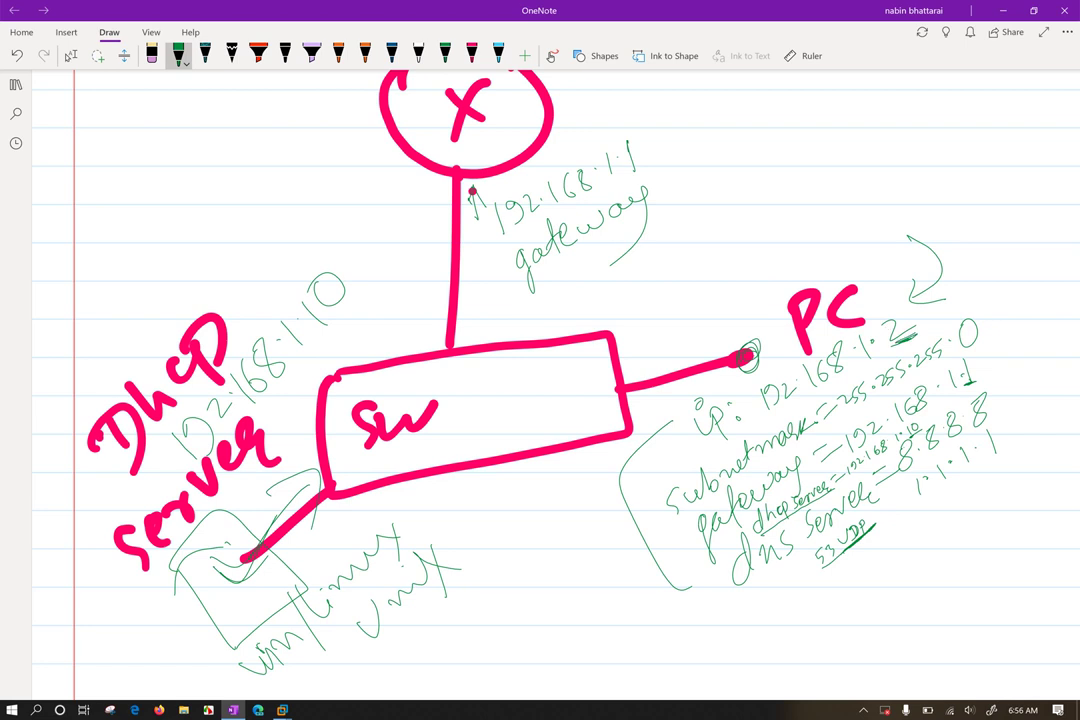
pyautogui.moveTo(973, 283); pyautogui.dragTo(898, 350)
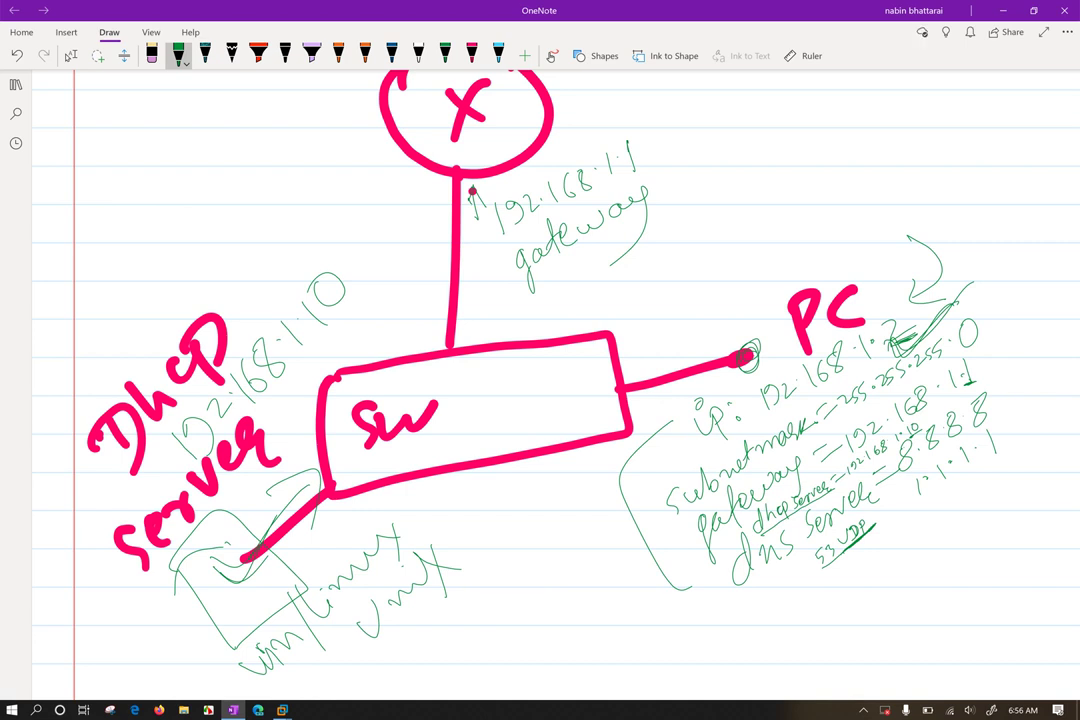
pyautogui.scroll(5, 1012, 463)
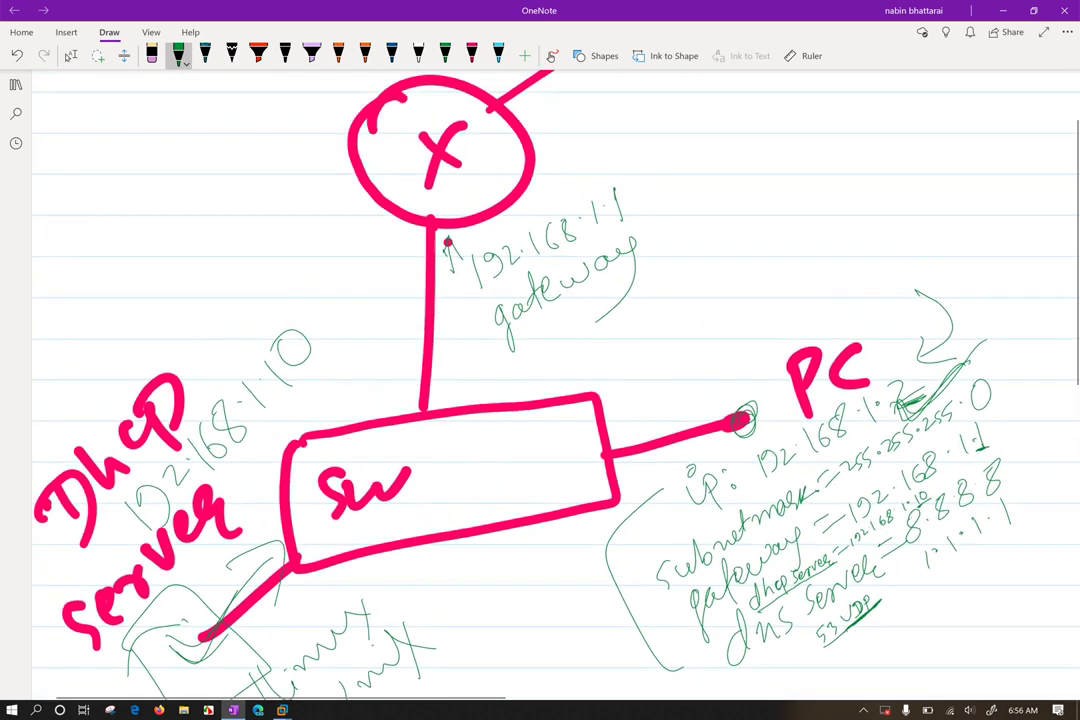
pyautogui.scroll(3, 925, 610)
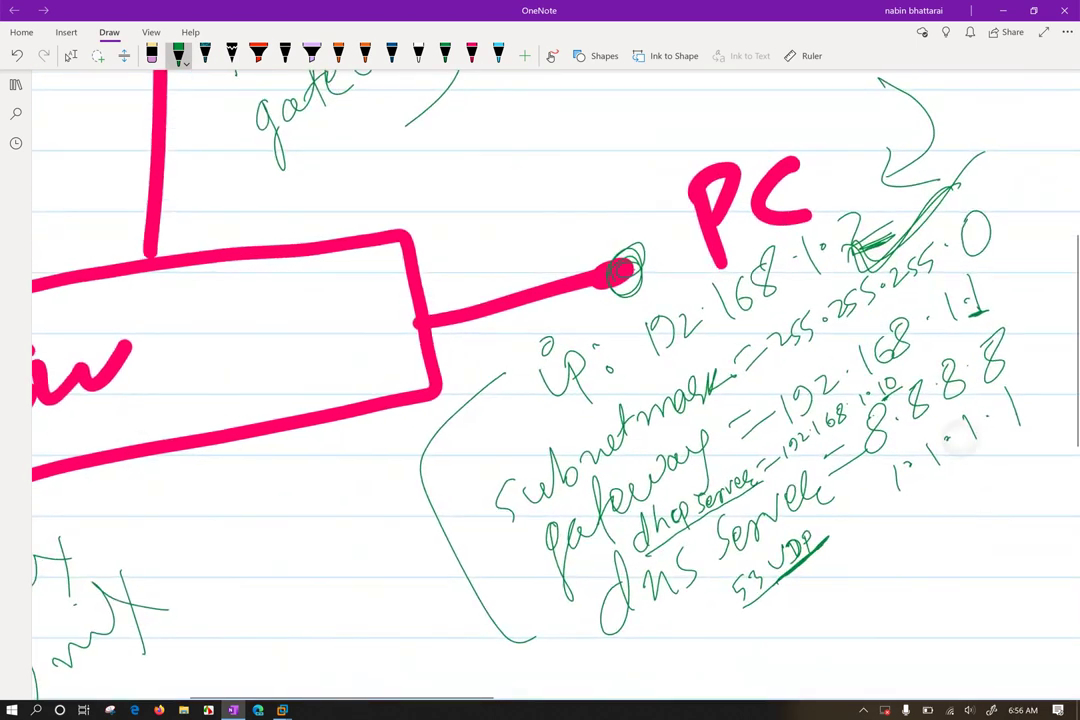
pyautogui.click(70, 55)
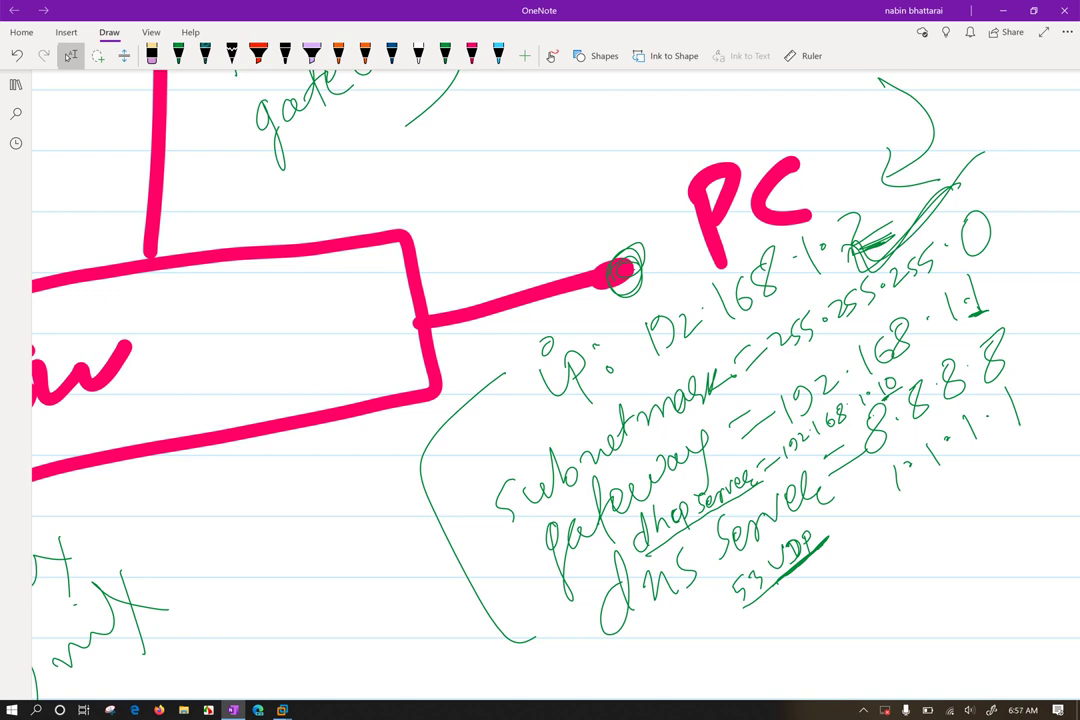
pyautogui.scroll(-5, 540, 370)
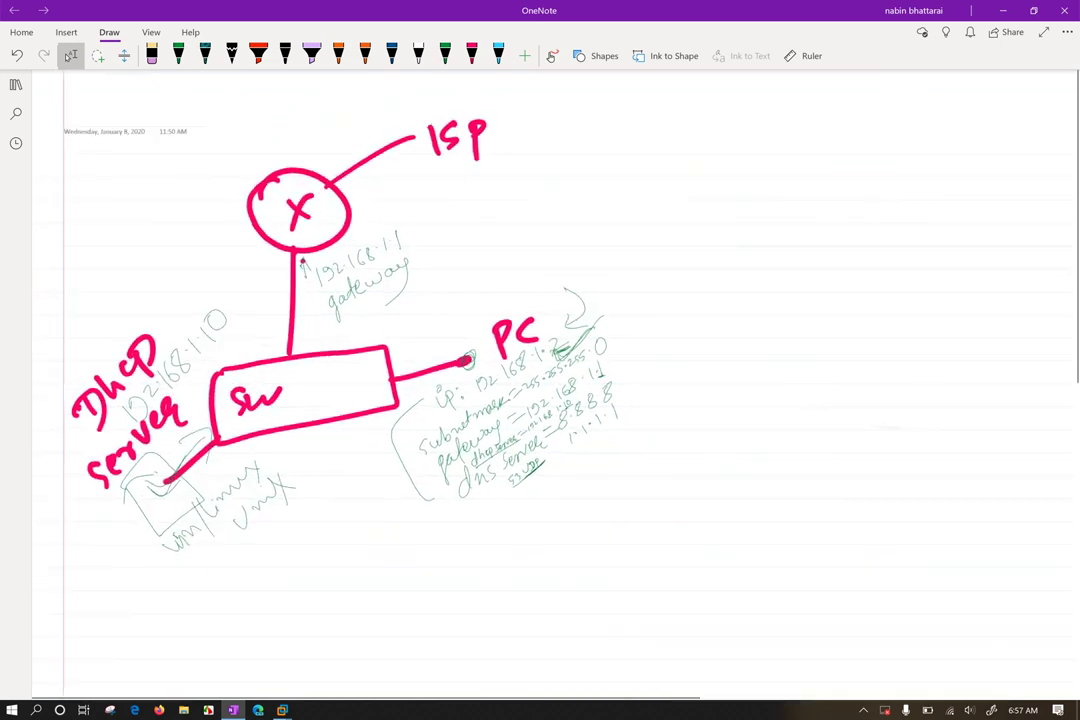
# Circle the local network and draw a line from X to a new outside server box
pyautogui.scroll(3, 300, 400)
pyautogui.click(178, 55)
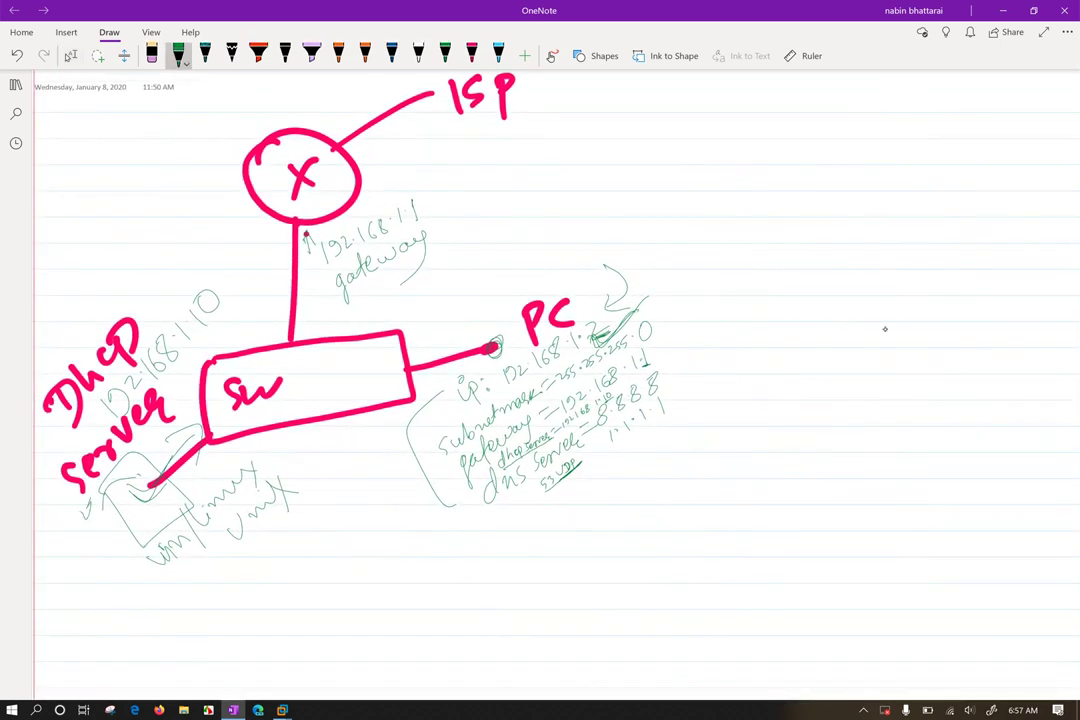
pyautogui.moveTo(228, 237)
pyautogui.mouseDown()
pyautogui.moveTo(262, 228)
pyautogui.moveTo(655, 290)
pyautogui.moveTo(110, 510)
pyautogui.moveTo(72, 330)
pyautogui.moveTo(240, 230)
pyautogui.mouseUp()
pyautogui.moveTo(362, 170); pyautogui.dragTo(705, 143)
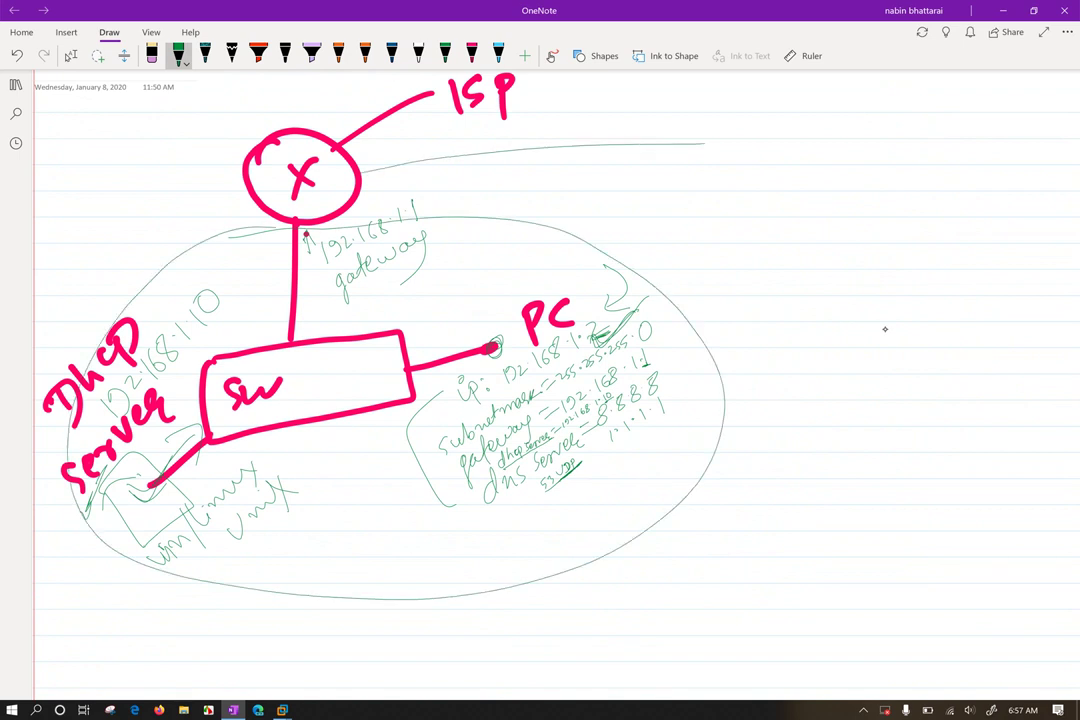
pyautogui.moveTo(703, 204)
pyautogui.mouseDown()
pyautogui.moveTo(711, 108)
pyautogui.moveTo(905, 190)
pyautogui.moveTo(683, 203)
pyautogui.mouseUp()
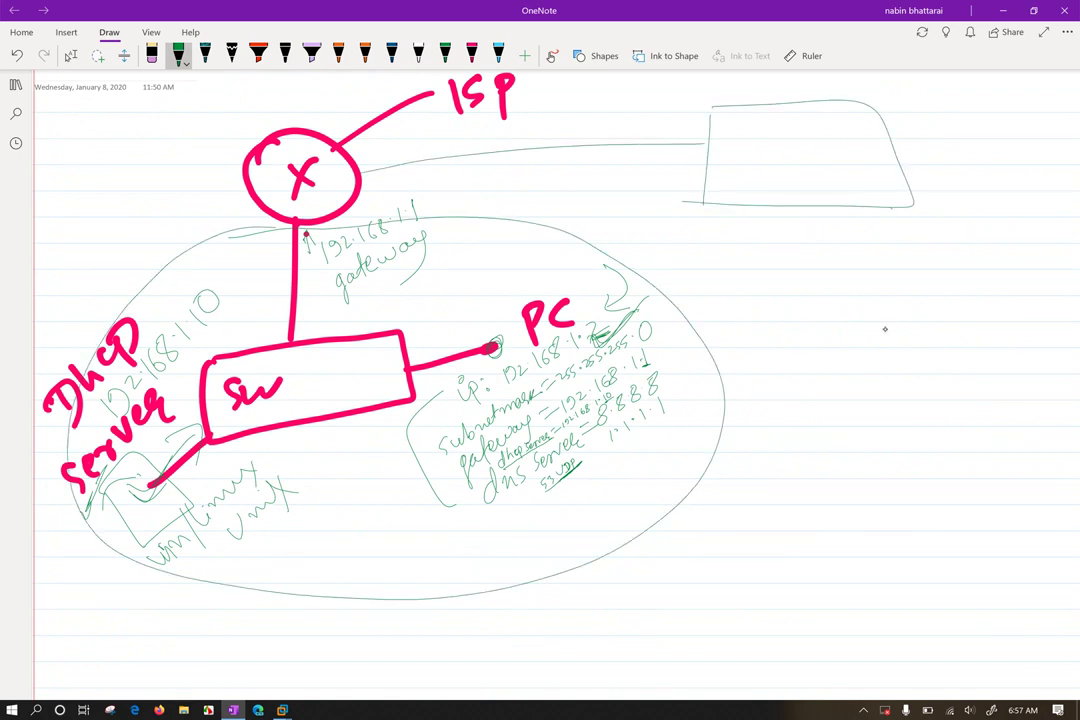
# Label the new box 'dhcP Server'
pyautogui.moveTo(886, 208)
pyautogui.mouseDown()
pyautogui.moveTo(874, 274)
pyautogui.moveTo(848, 322)
pyautogui.moveTo(882, 296)
pyautogui.moveTo(1018, 250)
pyautogui.mouseUp()
pyautogui.moveTo(850, 240); pyautogui.dragTo(838, 276)
pyautogui.moveTo(856, 207); pyautogui.dragTo(912, 246)
pyautogui.moveTo(944, 208); pyautogui.dragTo(939, 258)
pyautogui.moveTo(942, 210); pyautogui.dragTo(956, 228)
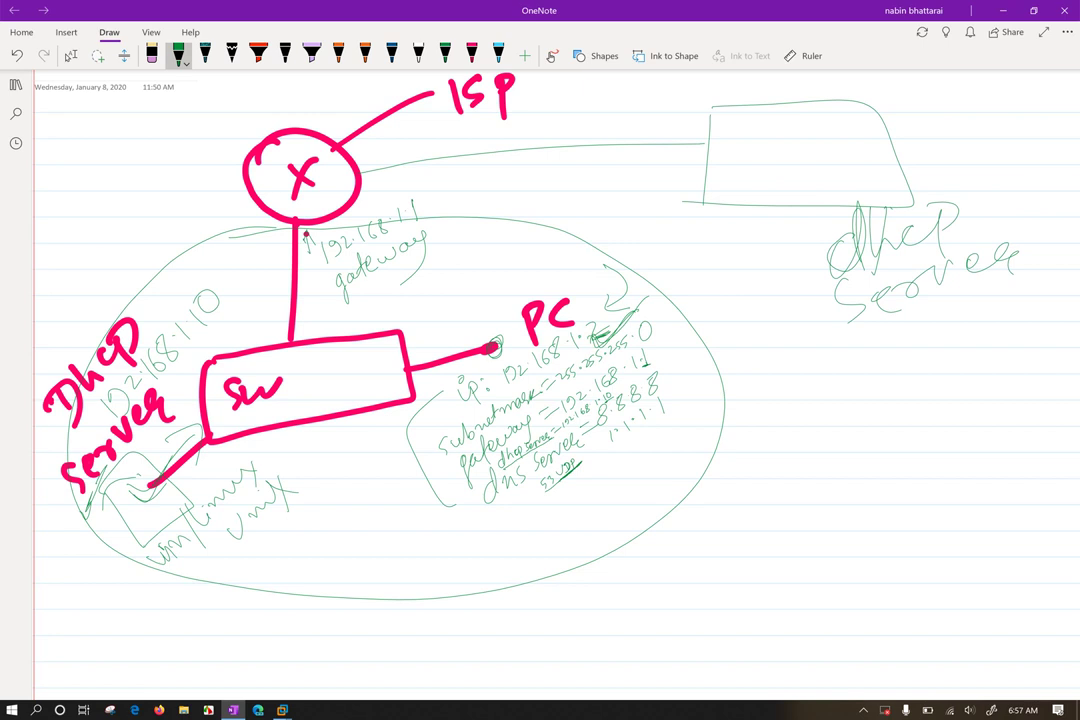
# Retrace the X-to-ISP line and add check marks left of the X circle
pyautogui.moveTo(352, 145); pyautogui.dragTo(432, 86)
pyautogui.moveTo(210, 138)
pyautogui.mouseDown()
pyautogui.moveTo(268, 98)
pyautogui.moveTo(224, 155)
pyautogui.moveTo(280, 92)
pyautogui.mouseUp()
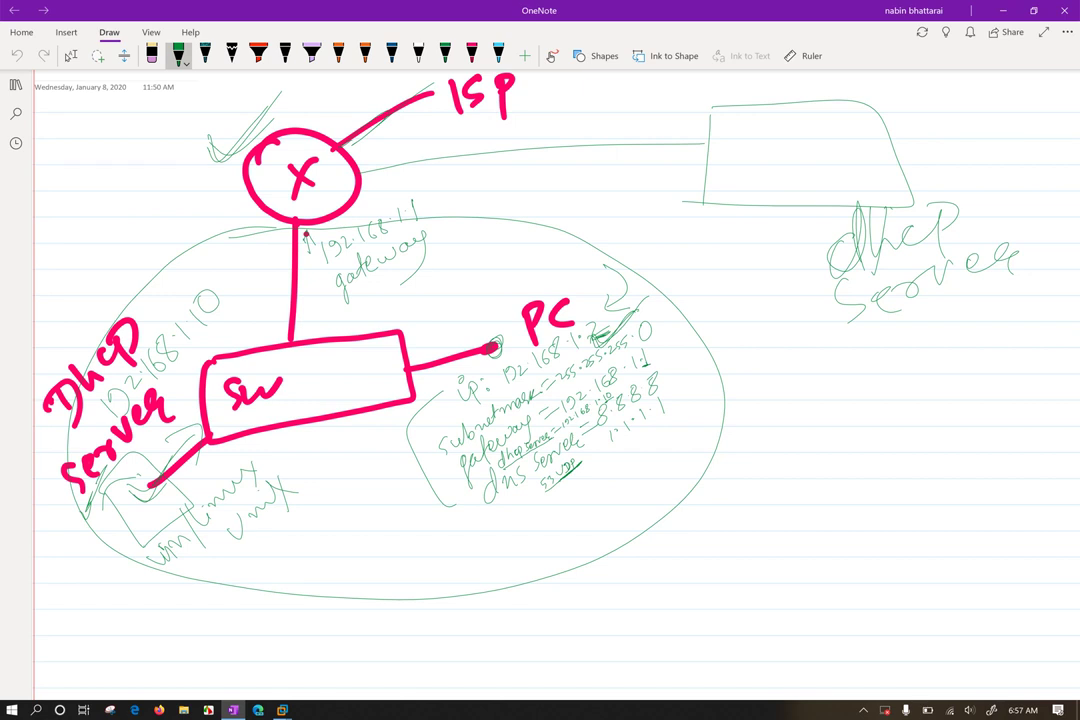
pyautogui.moveTo(212, 155); pyautogui.dragTo(285, 98)
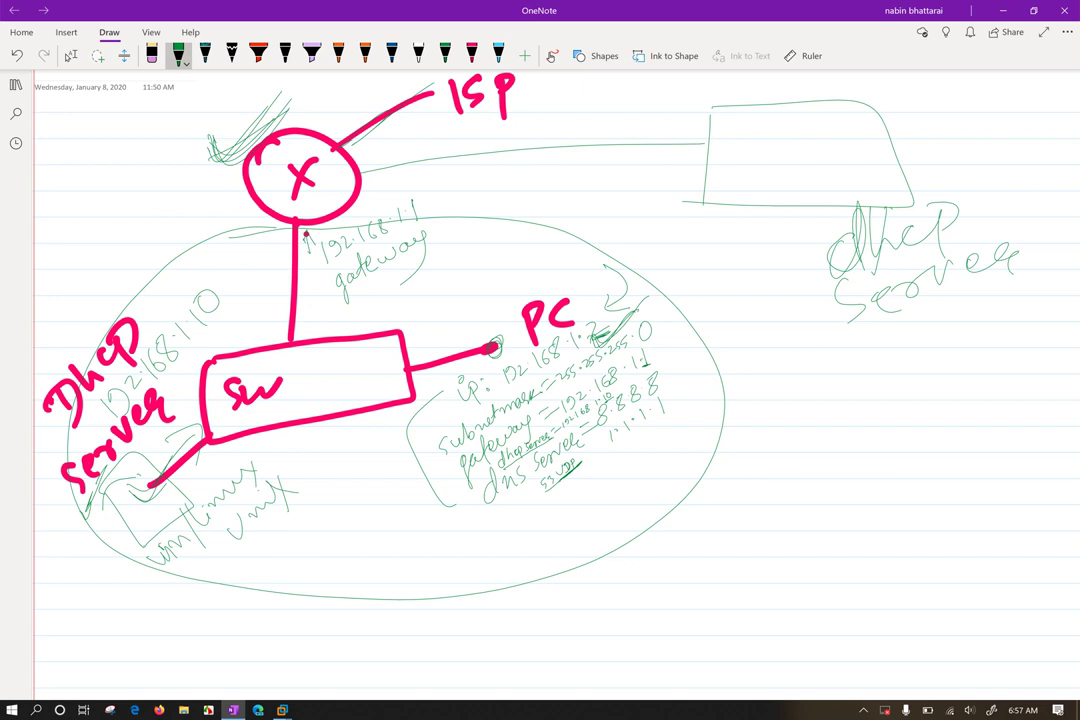
pyautogui.scroll(5, 540, 380)
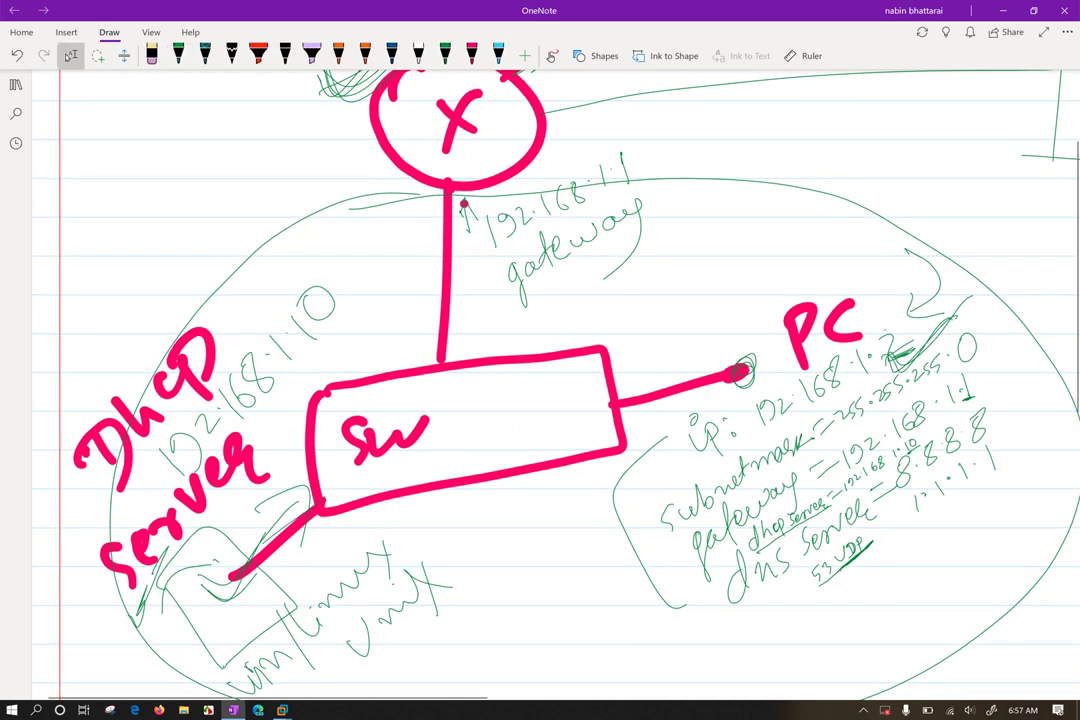
# Draw a green oval around the local DHCP server drawing
pyautogui.press('Escape')
pyautogui.moveTo(112, 396)
pyautogui.mouseDown()
pyautogui.moveTo(140, 640)
pyautogui.moveTo(200, 372)
pyautogui.mouseUp()
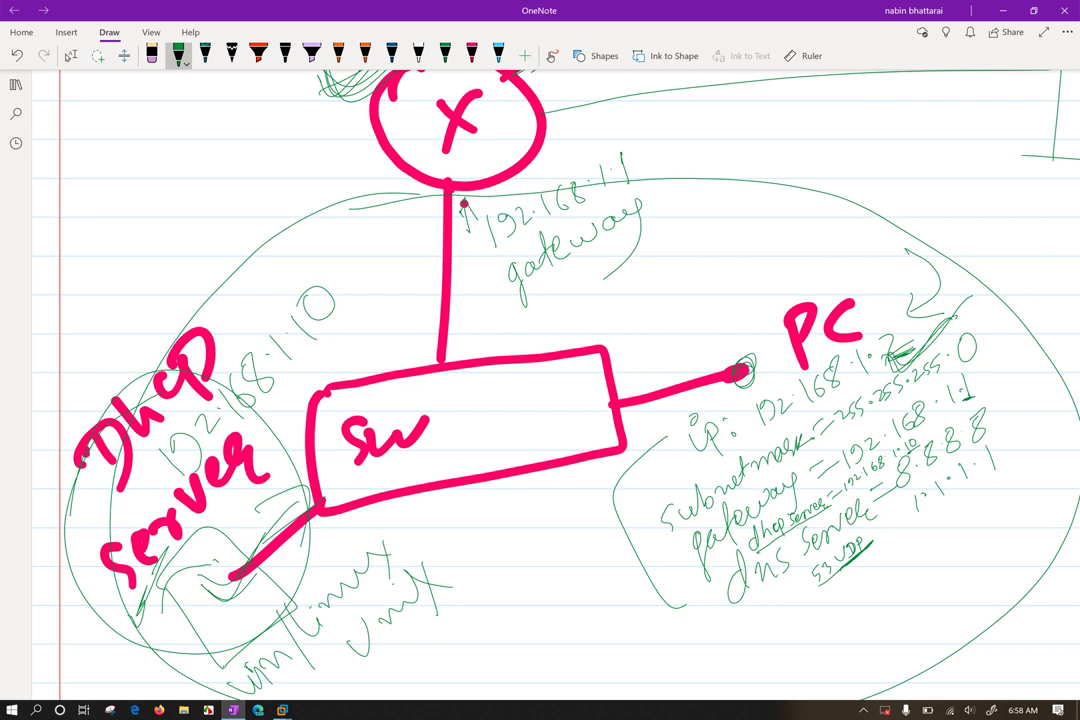
pyautogui.click(71, 55)
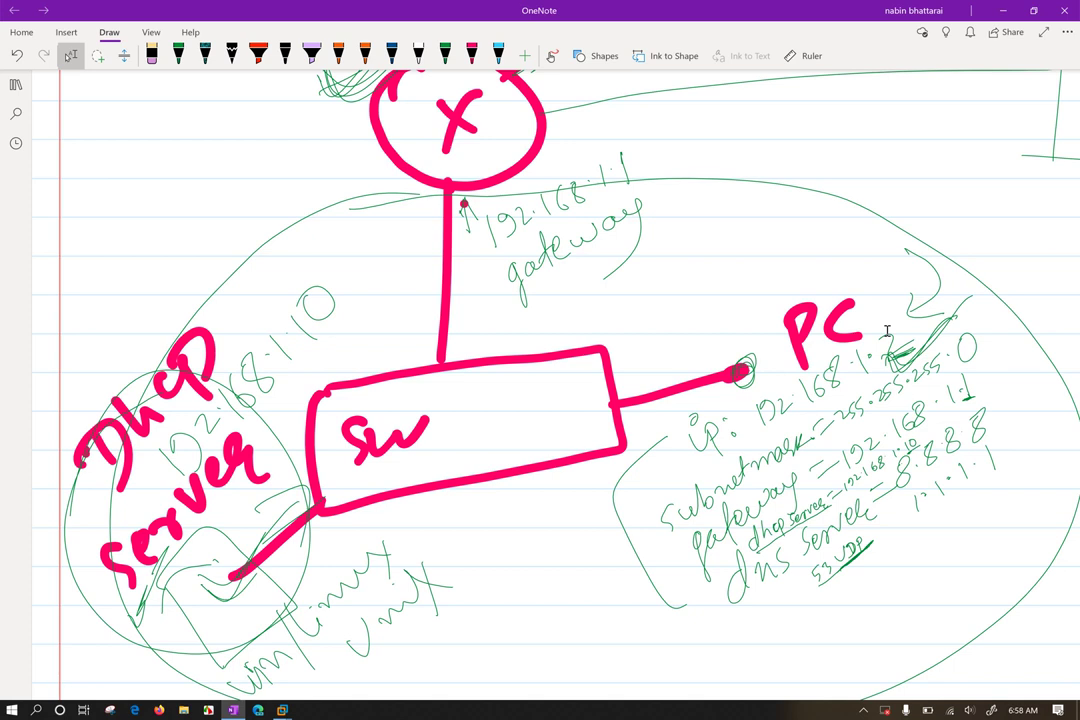
# Scribble circles at the gateway junction and draw an arrow beside the PC's 255.0 setting
pyautogui.scroll(1, 886, 332)
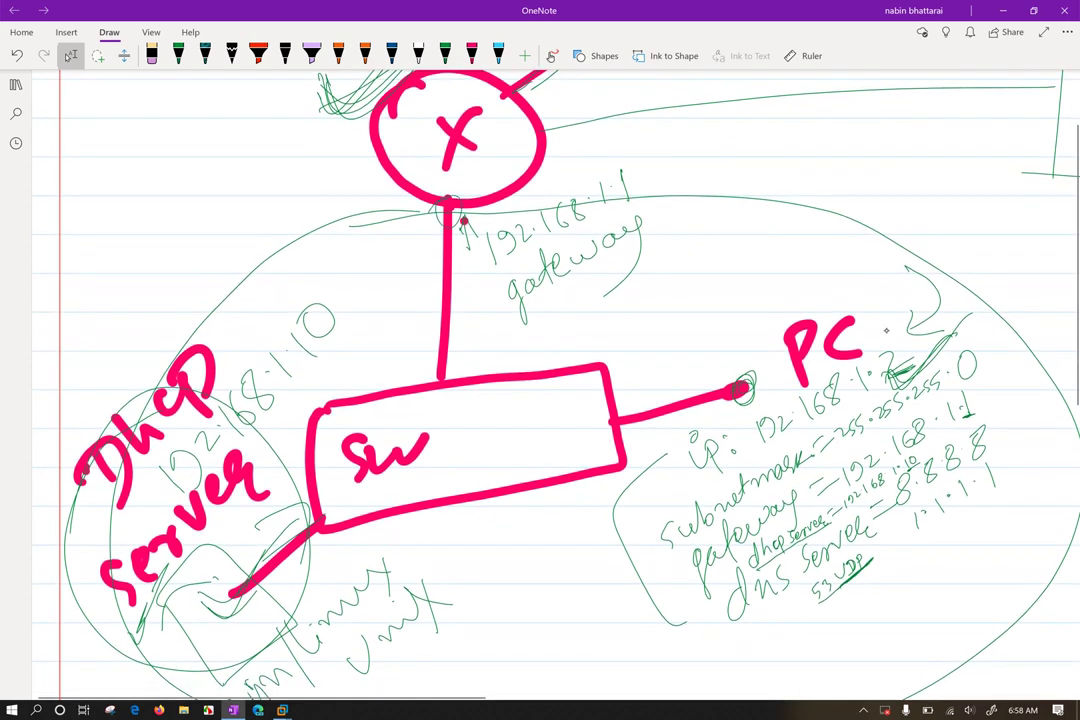
pyautogui.moveTo(452, 205)
pyautogui.mouseDown()
pyautogui.moveTo(440, 232)
pyautogui.moveTo(462, 222)
pyautogui.moveTo(444, 238)
pyautogui.moveTo(398, 250)
pyautogui.moveTo(420, 236)
pyautogui.mouseUp()
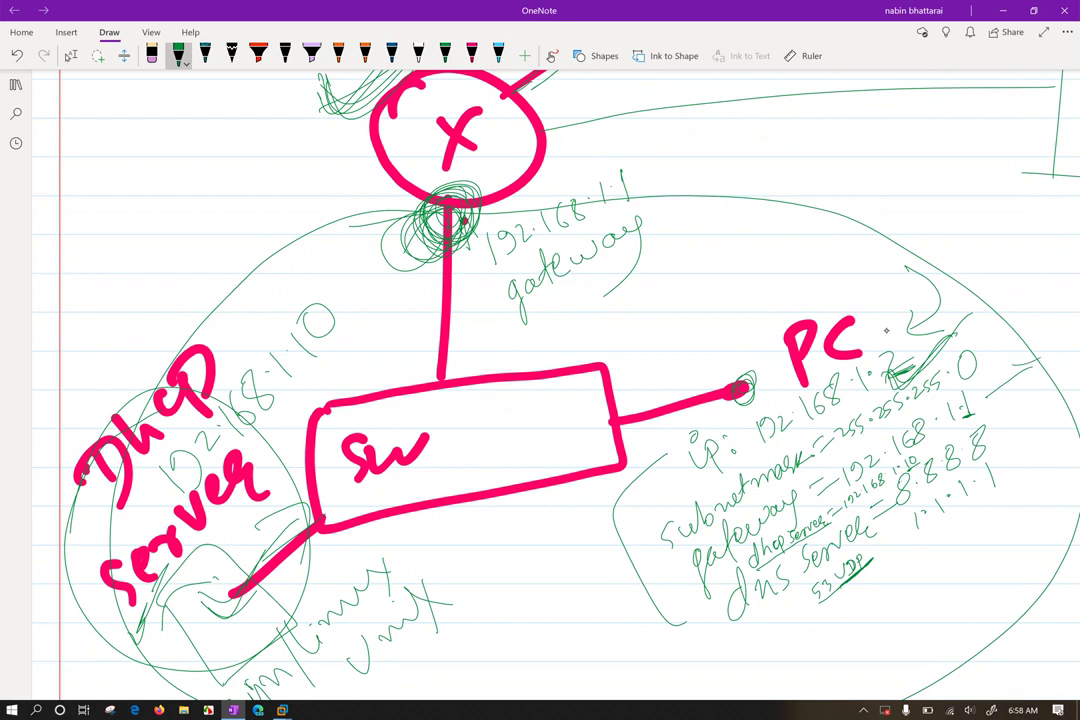
pyautogui.moveTo(993, 396); pyautogui.dragTo(1048, 358)
# Zoom out and show the desktop with Win+D
pyautogui.click(71, 55)
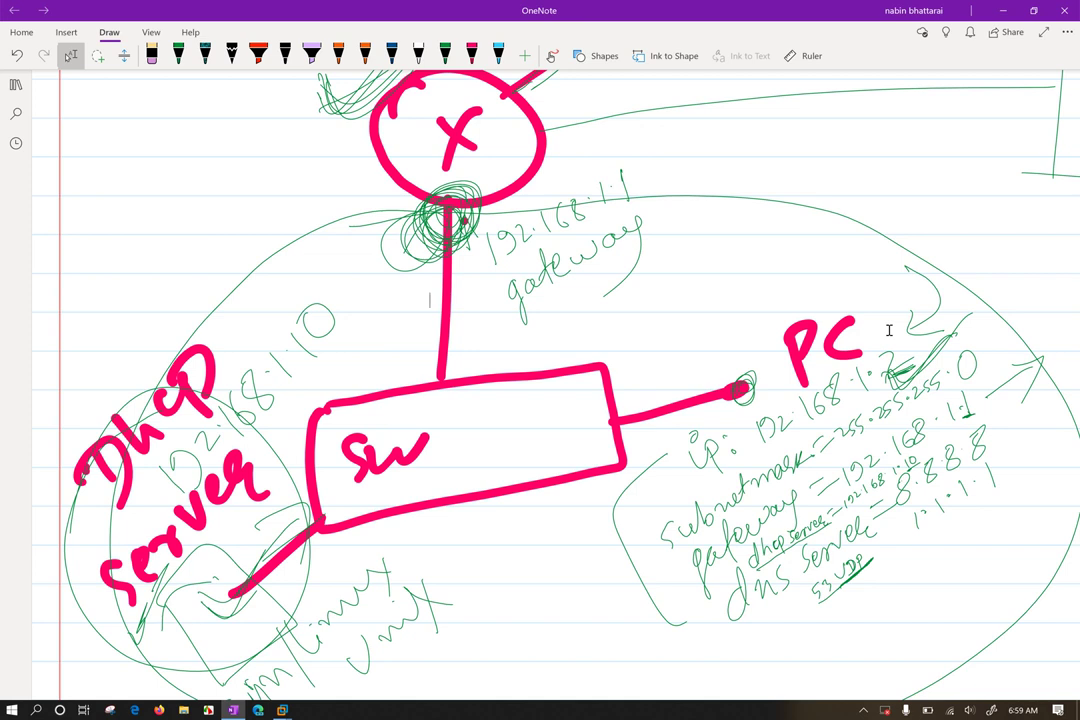
pyautogui.scroll(-5, 888, 330)
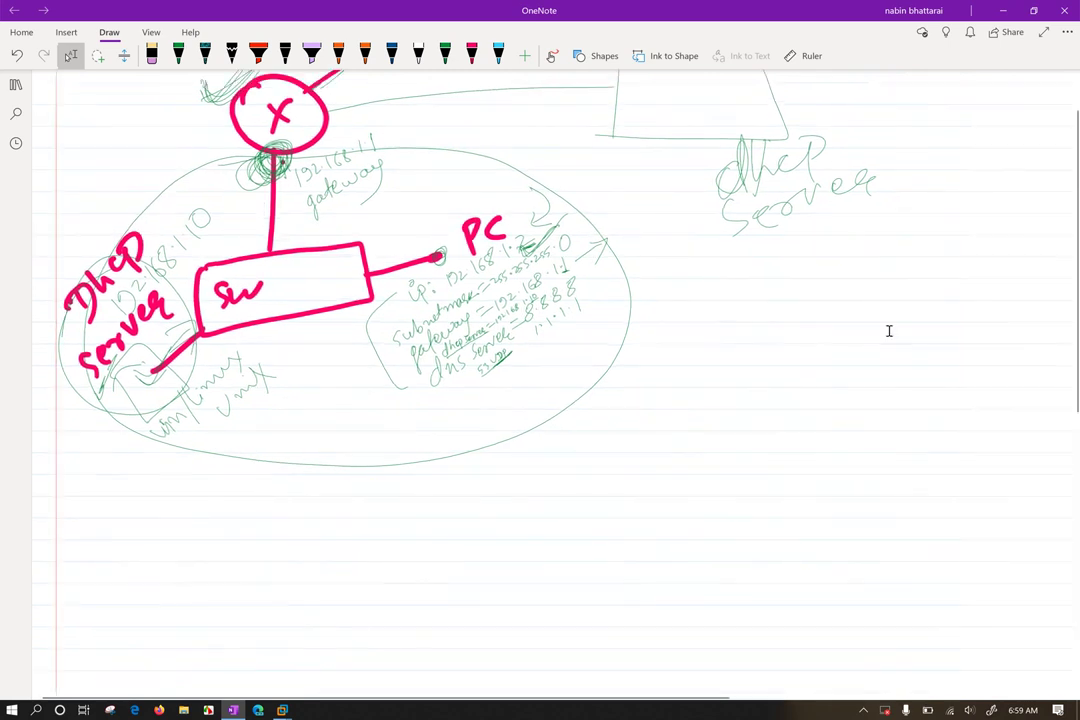
pyautogui.press('super+d')
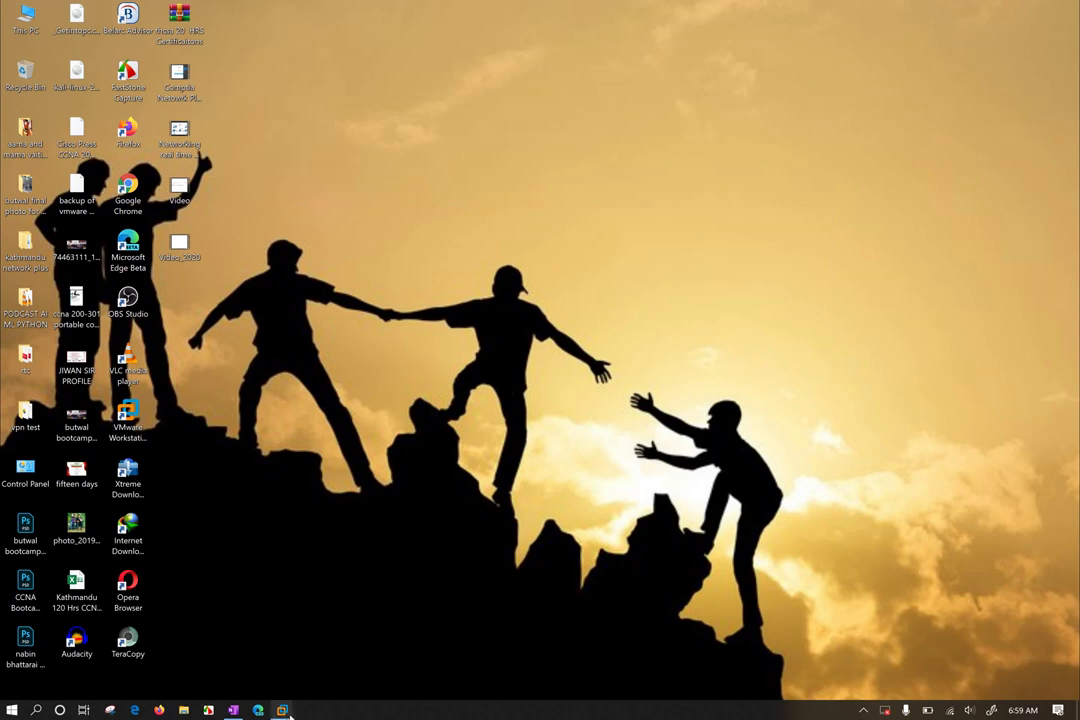
# In the Windows 10 VM, close Network Connection Details to return to the Ethernet0 Status summary
pyautogui.moveTo(284, 710)
pyautogui.click(262, 524)
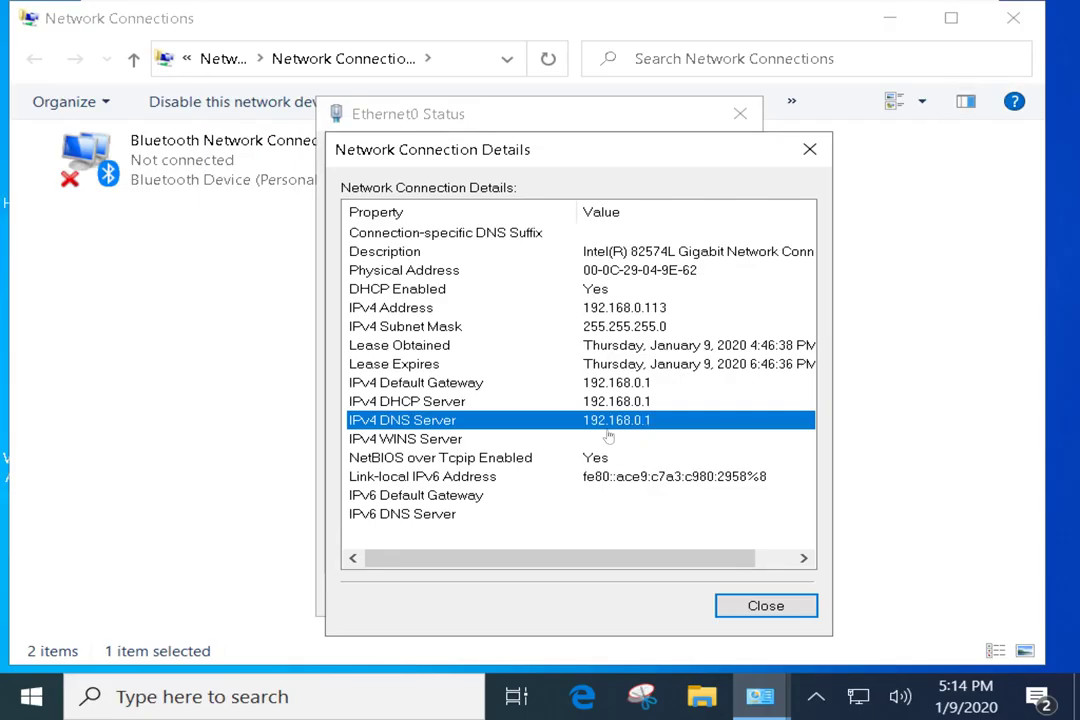
pyautogui.click(738, 605)
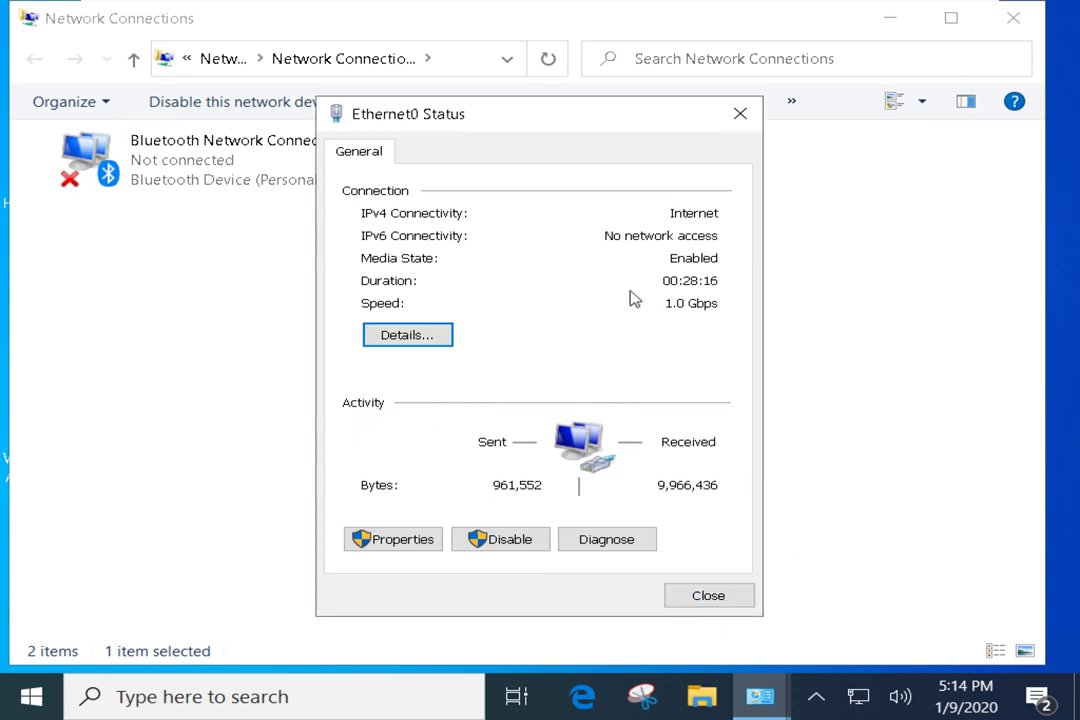
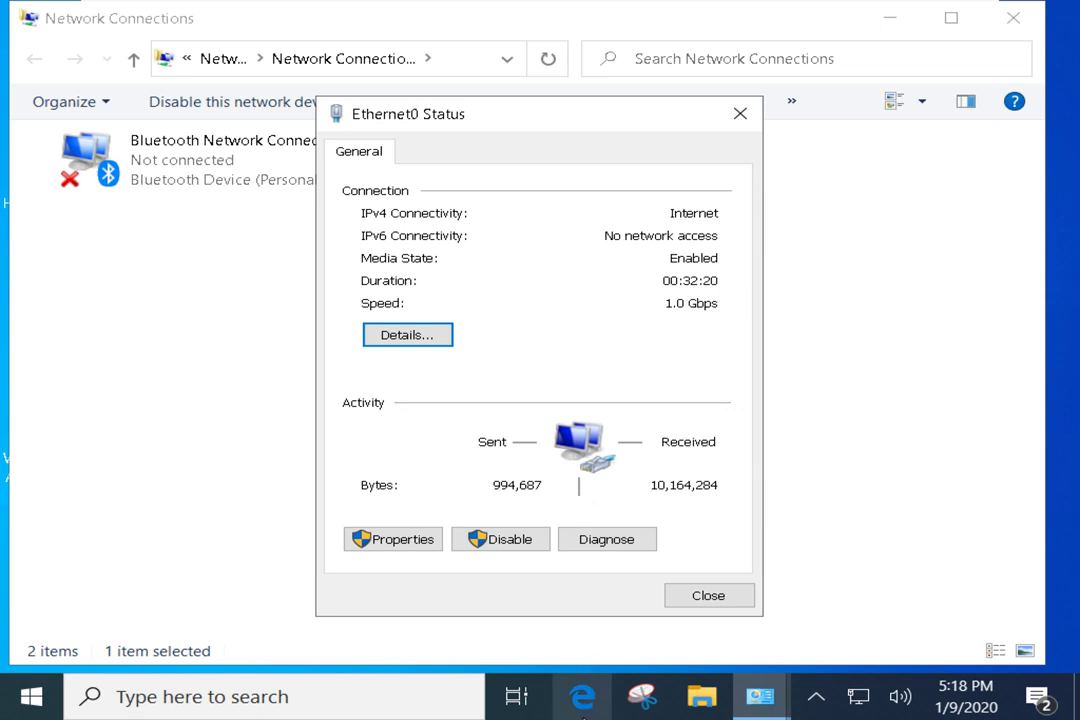
# Minimize the full-screen Windows 10 guest from the VMware toolbar to reveal the host desktop
pyautogui.moveTo(910, 5)
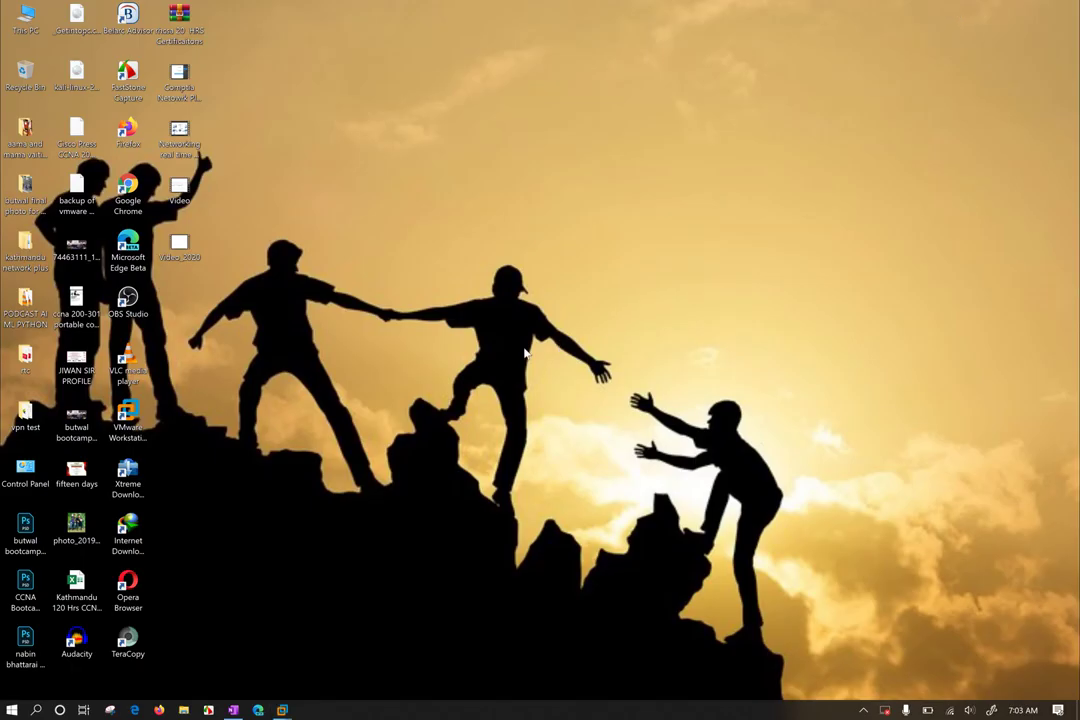
pyautogui.click(953, 12)
# Launch Firefox and go to google.com
pyautogui.click(158, 711)
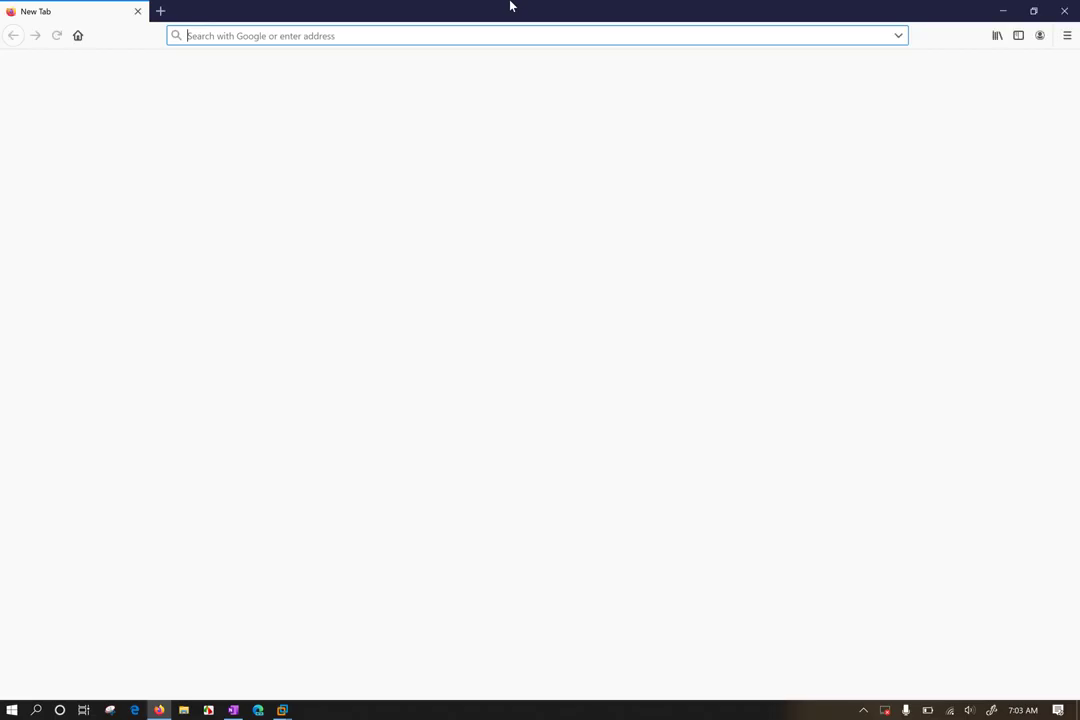
pyautogui.write('google.com/')
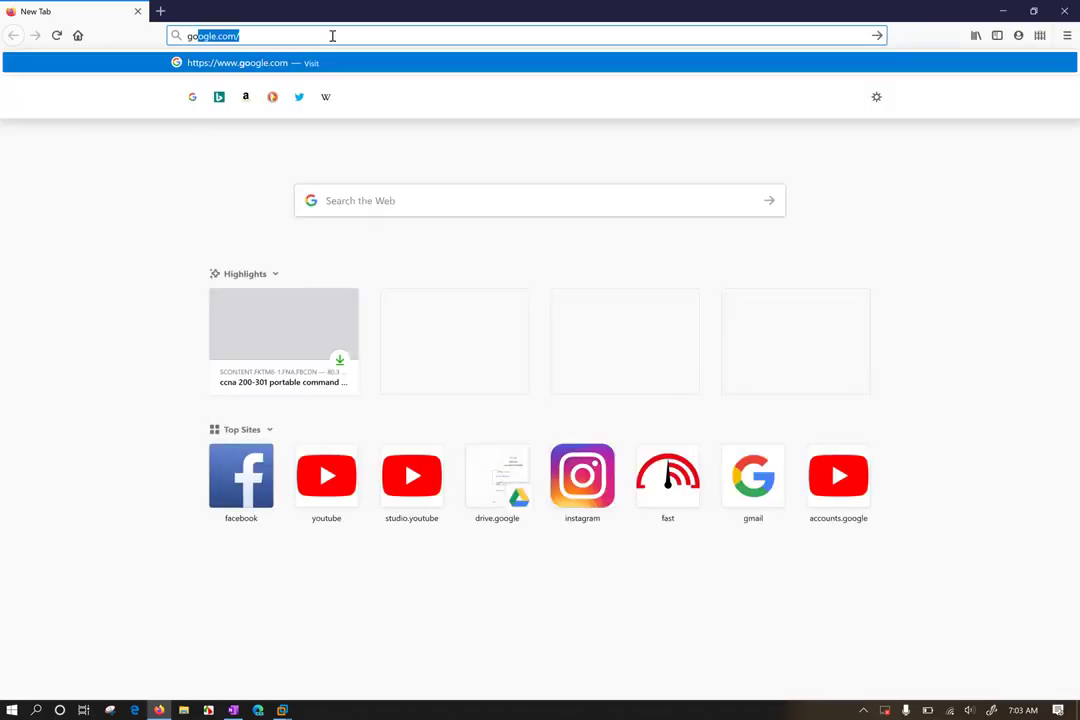
pyautogui.press('Return')
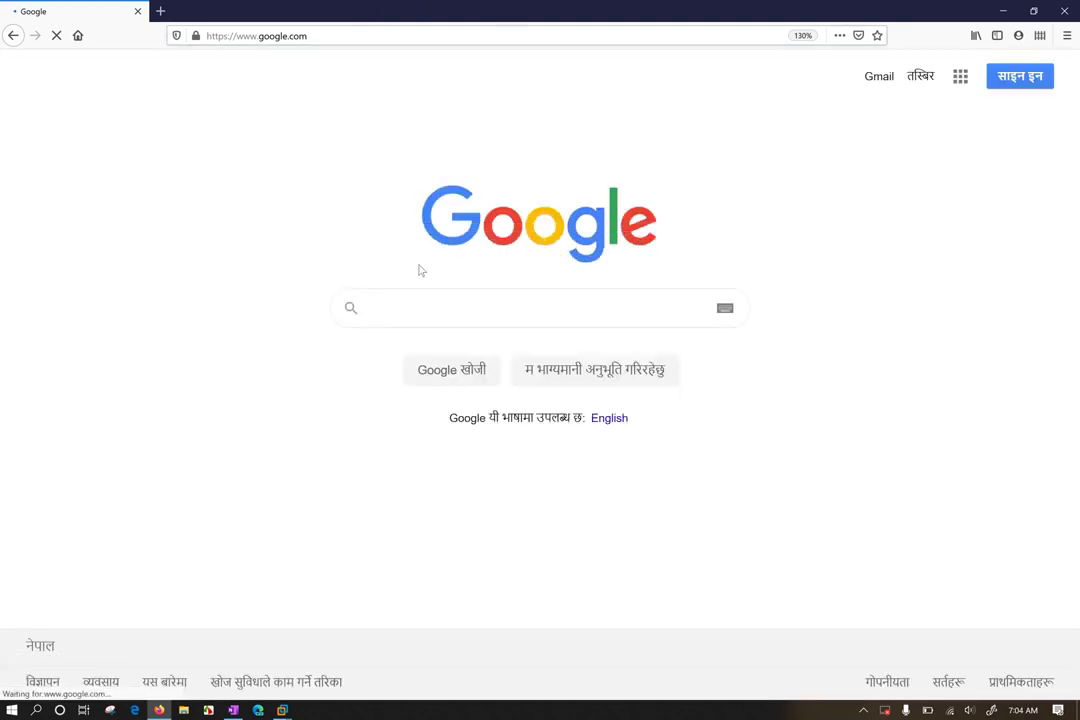
# Search Google for 'online nmap', correcting the mistyped query first
pyautogui.write('onlinemmap ')
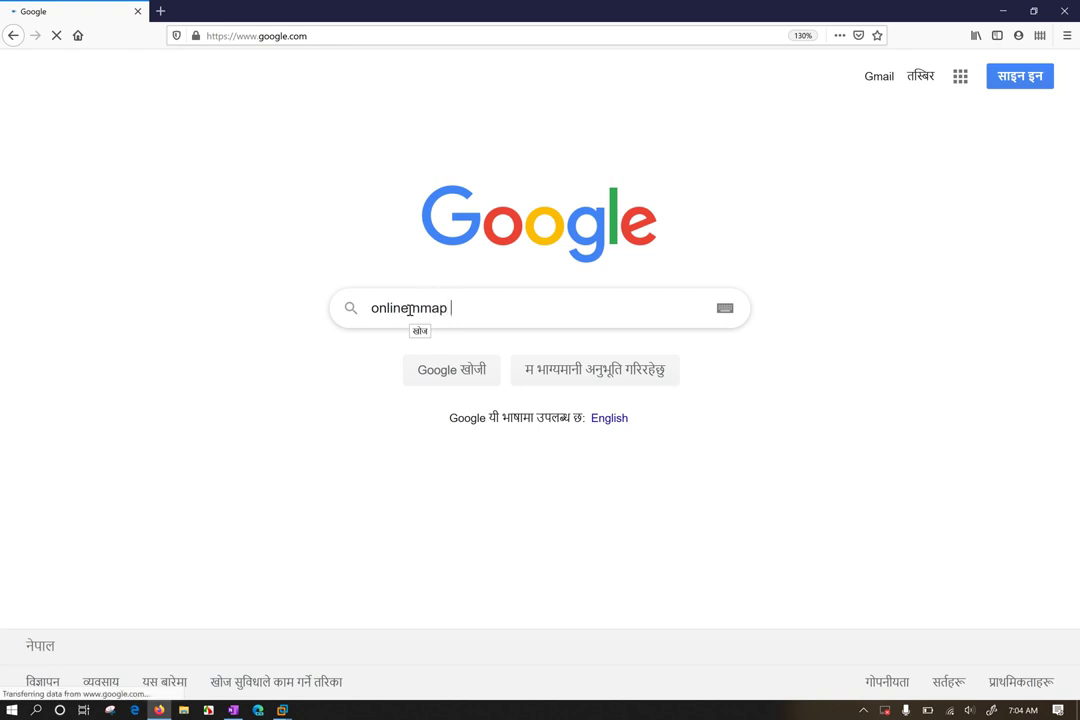
pyautogui.write('sca')
pyautogui.press('BackSpace')
pyautogui.press('BackSpace')
pyautogui.press('BackSpace')
pyautogui.click(410, 310)
pyautogui.press('Delete')
pyautogui.write('n')
pyautogui.press('End')
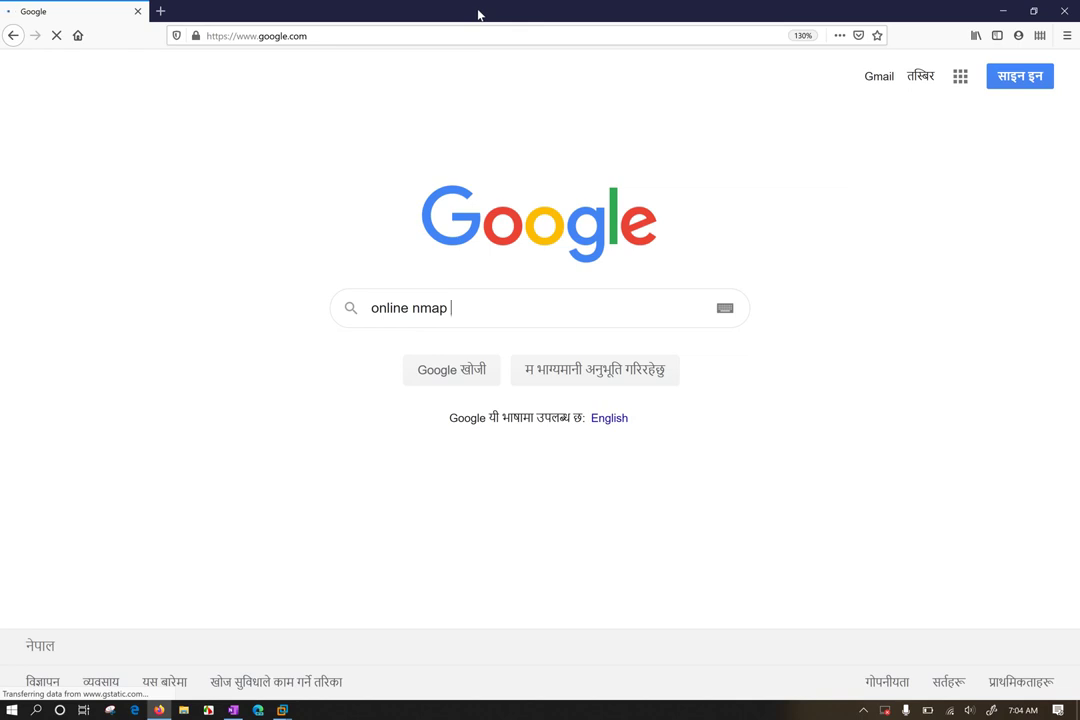
pyautogui.press('Return')
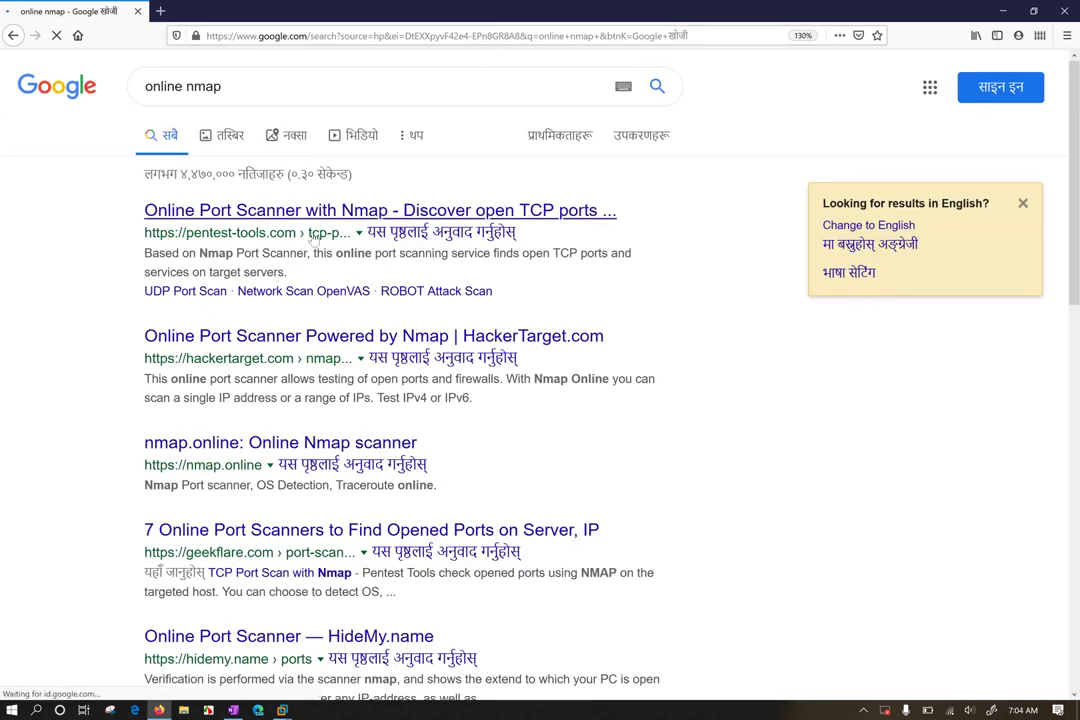
# Open the Pentest-Tools and nmap.online results in background tabs
pyautogui.middleClick(286, 210)
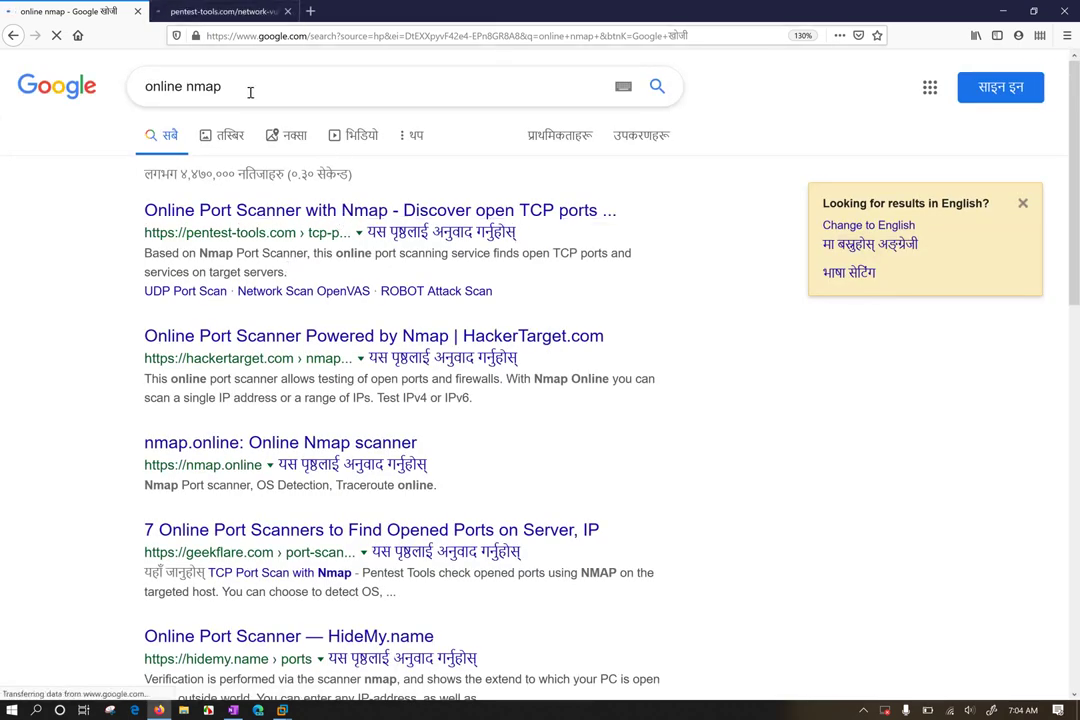
pyautogui.moveTo(251, 90); pyautogui.dragTo(92, 130)
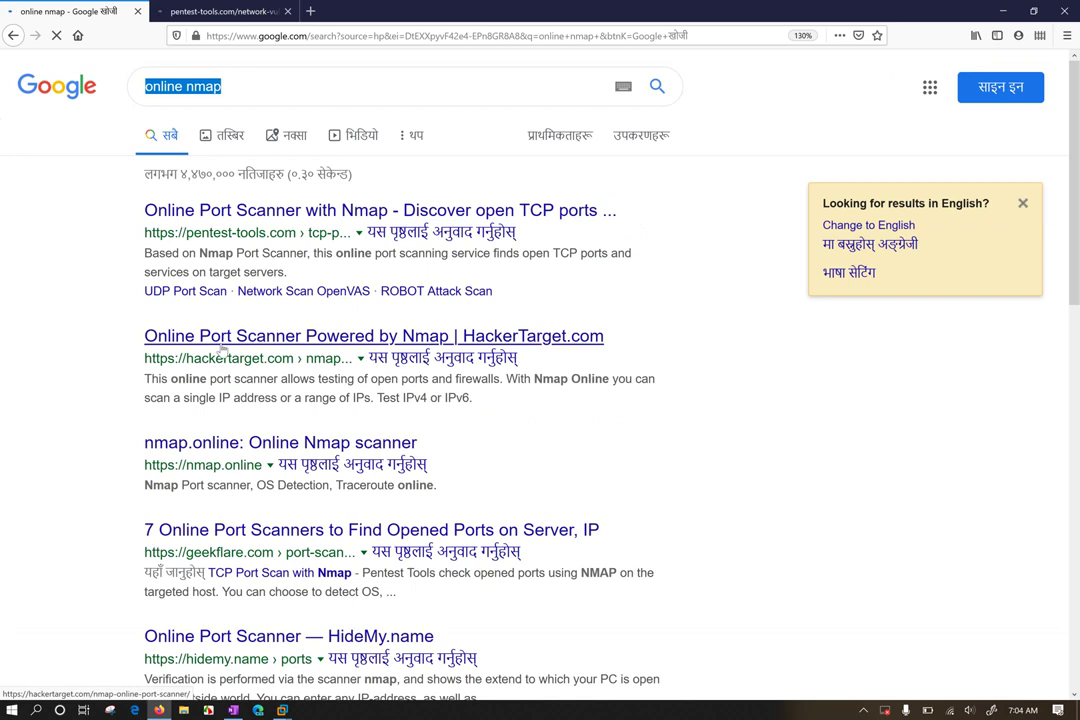
pyautogui.middleClick(200, 442)
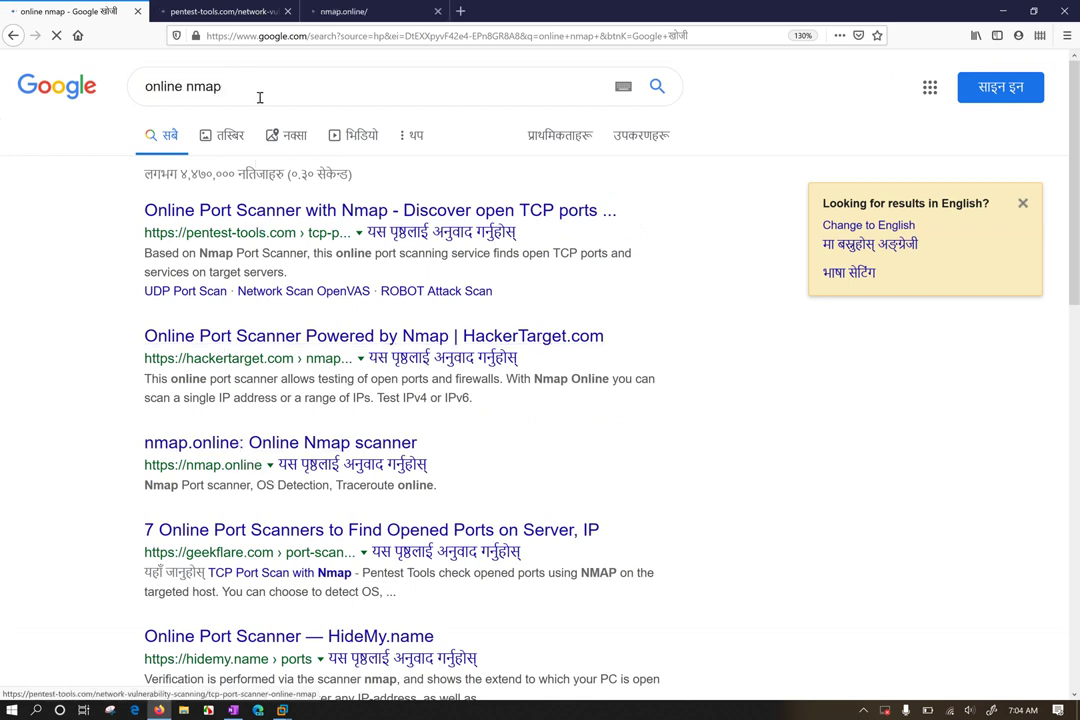
# Replace the query with 'show my public ip', then view the Pentest-Tools and Nmap Online tabs
pyautogui.moveTo(249, 88); pyautogui.dragTo(66, 72)
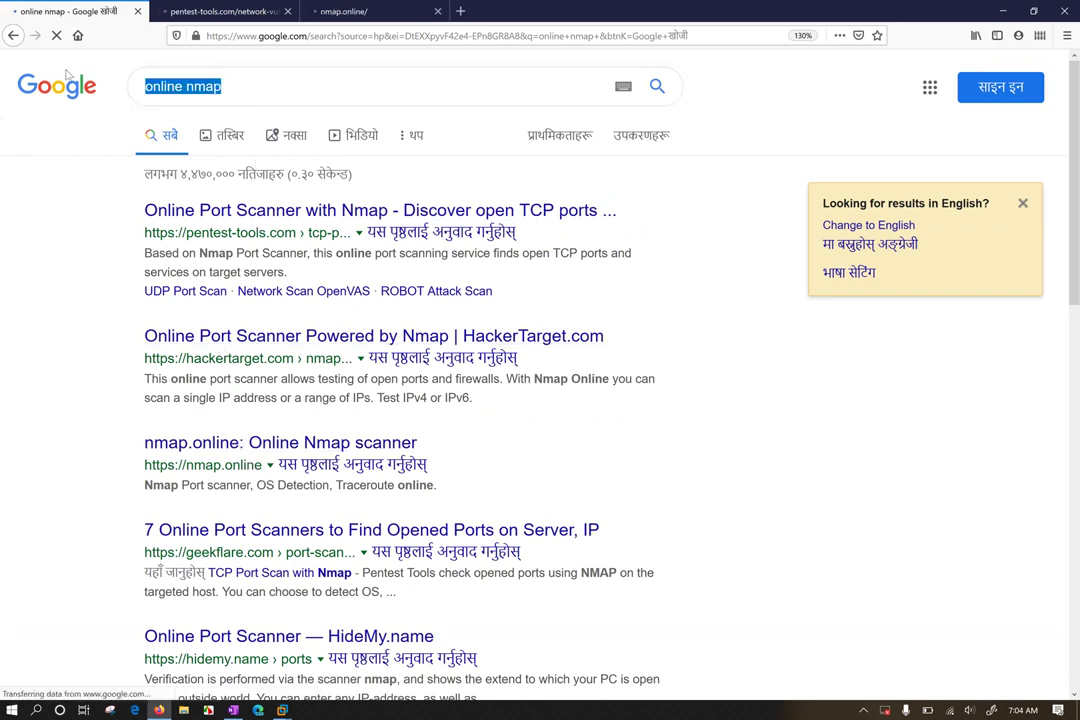
pyautogui.write('show my p')
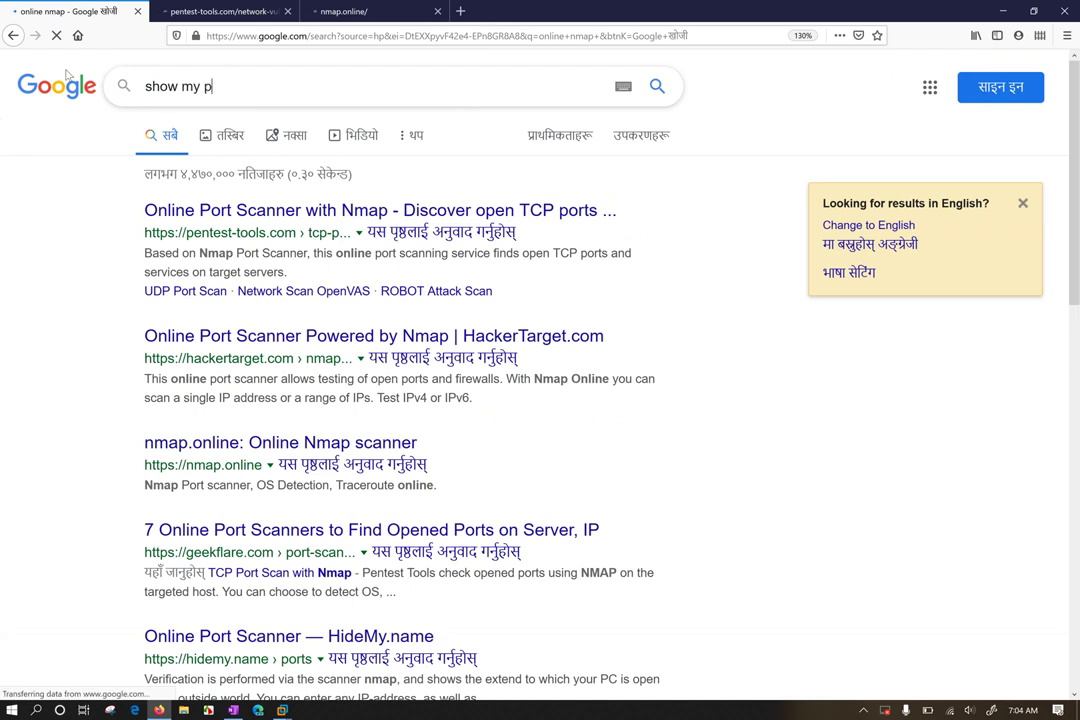
pyautogui.write('ublic ip')
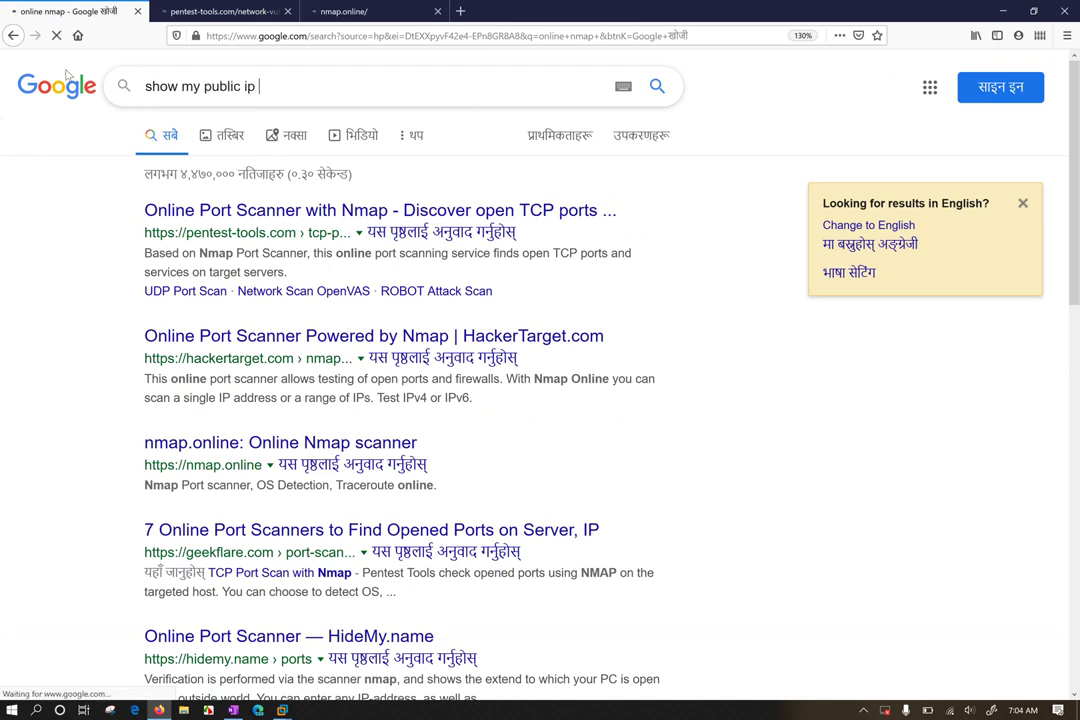
pyautogui.click(224, 12)
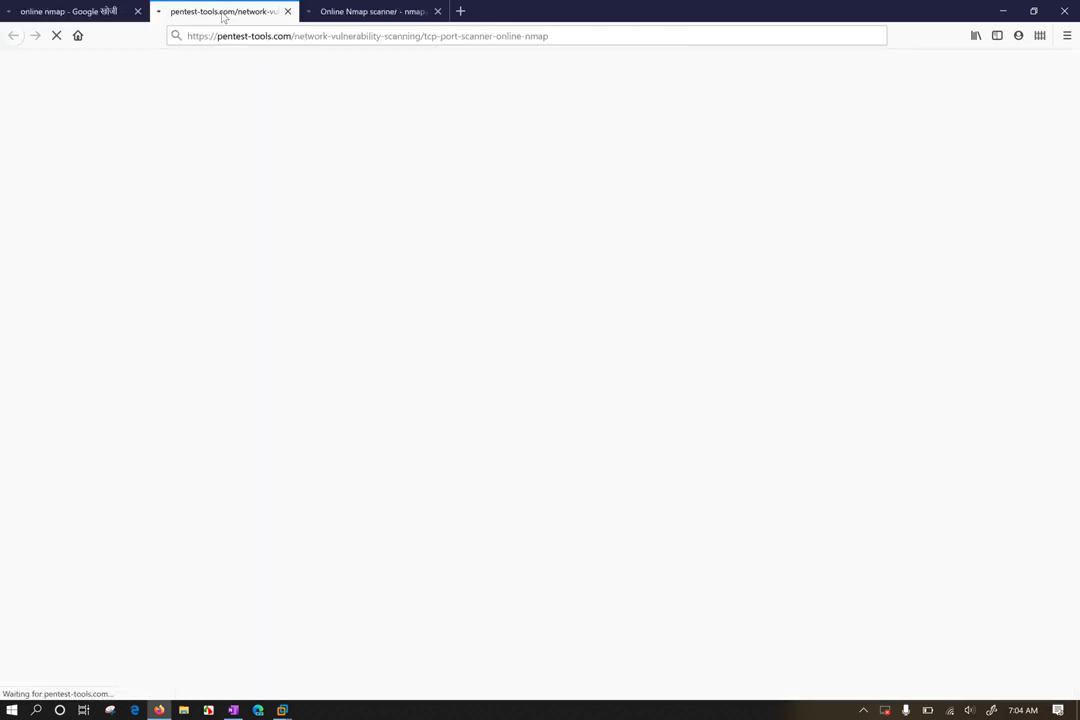
pyautogui.click(370, 12)
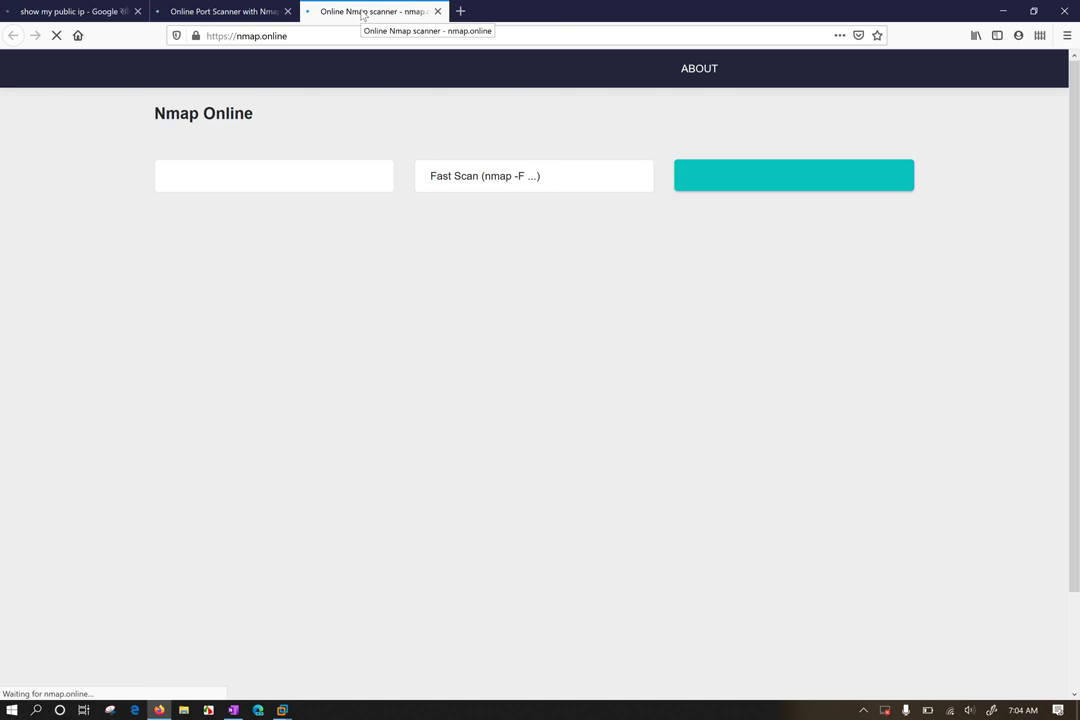
# On Nmap Online, open and close the scan-method list keeping Fast Scan, and zoom the page in
pyautogui.click(215, 10)
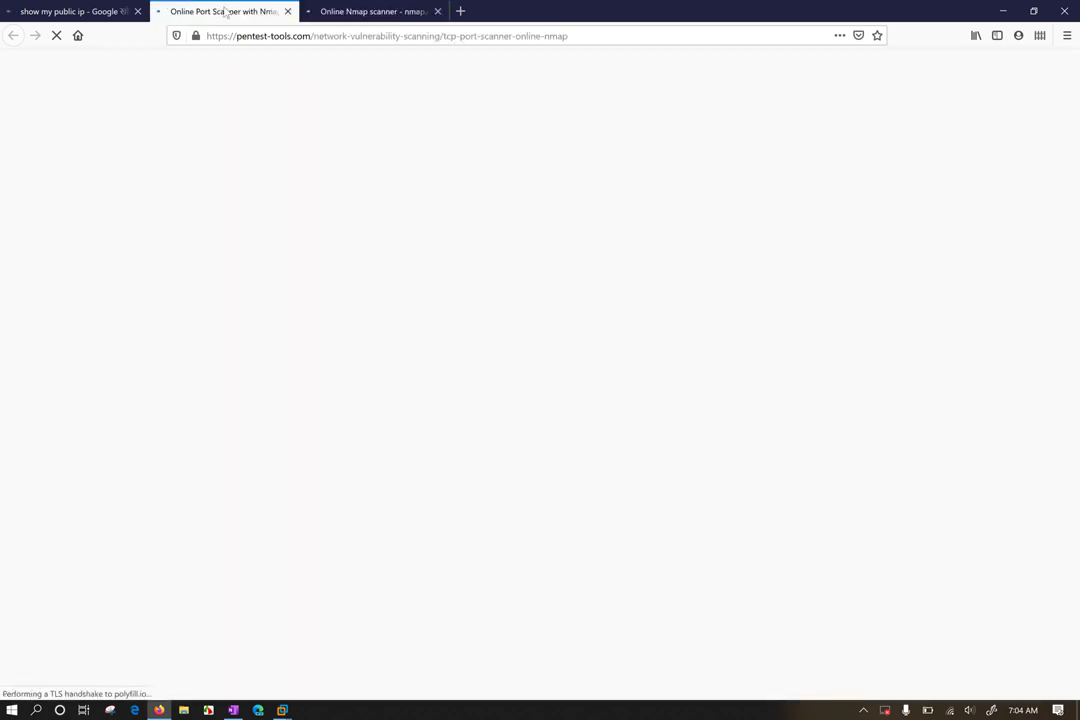
pyautogui.click(365, 12)
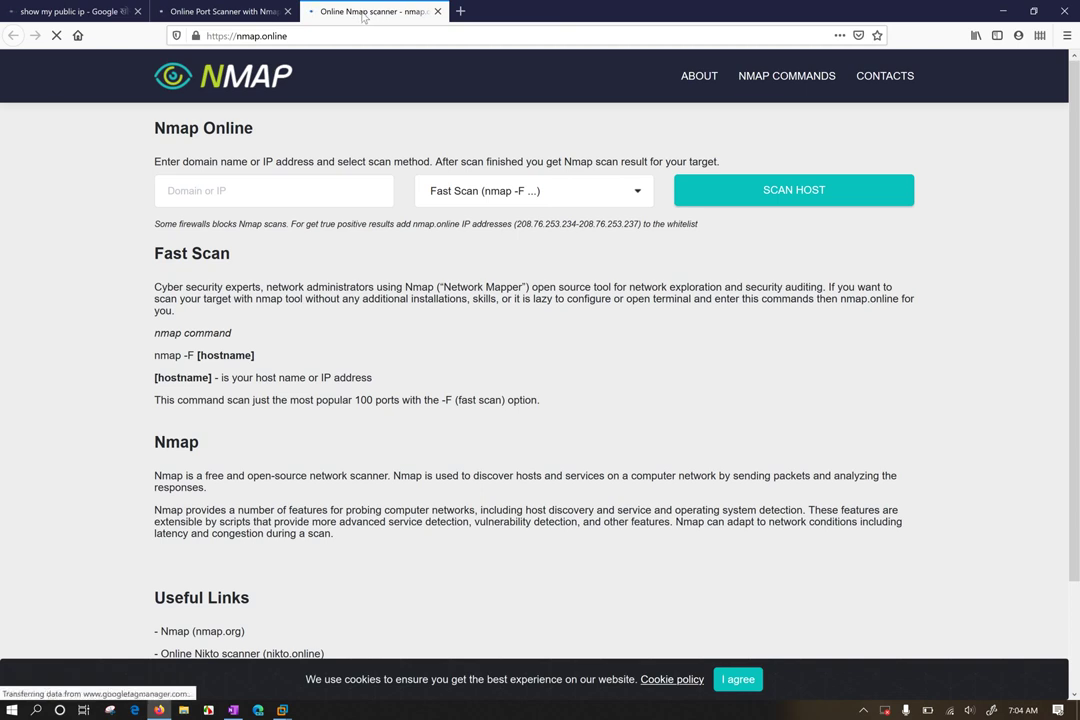
pyautogui.click(535, 190)
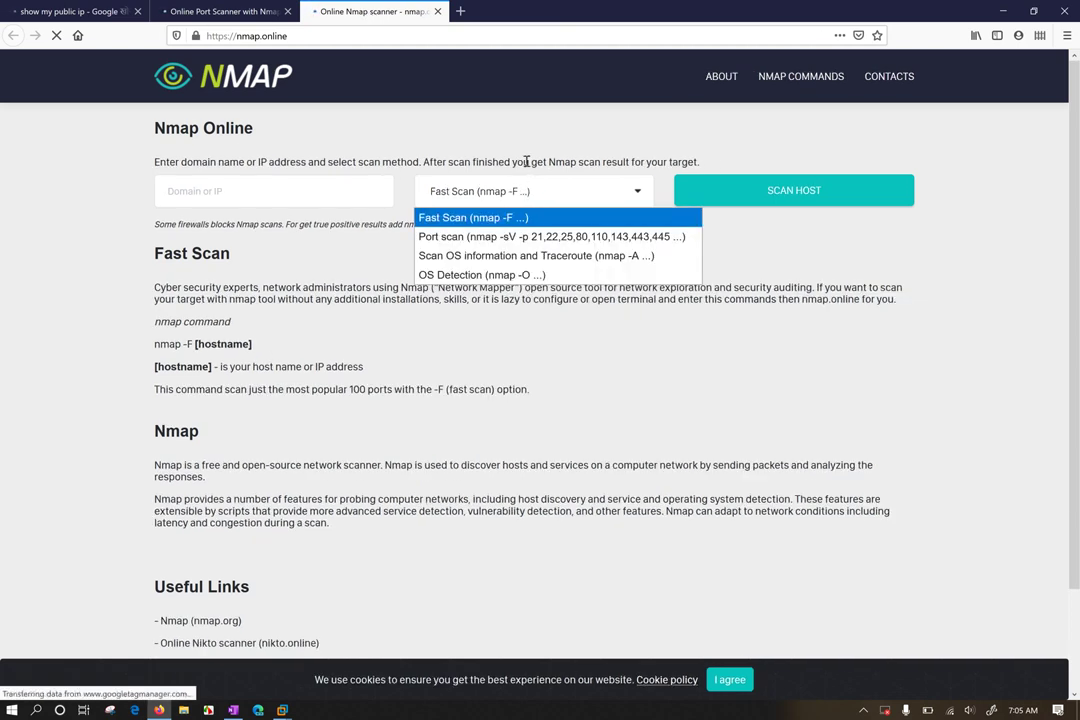
pyautogui.click(501, 330)
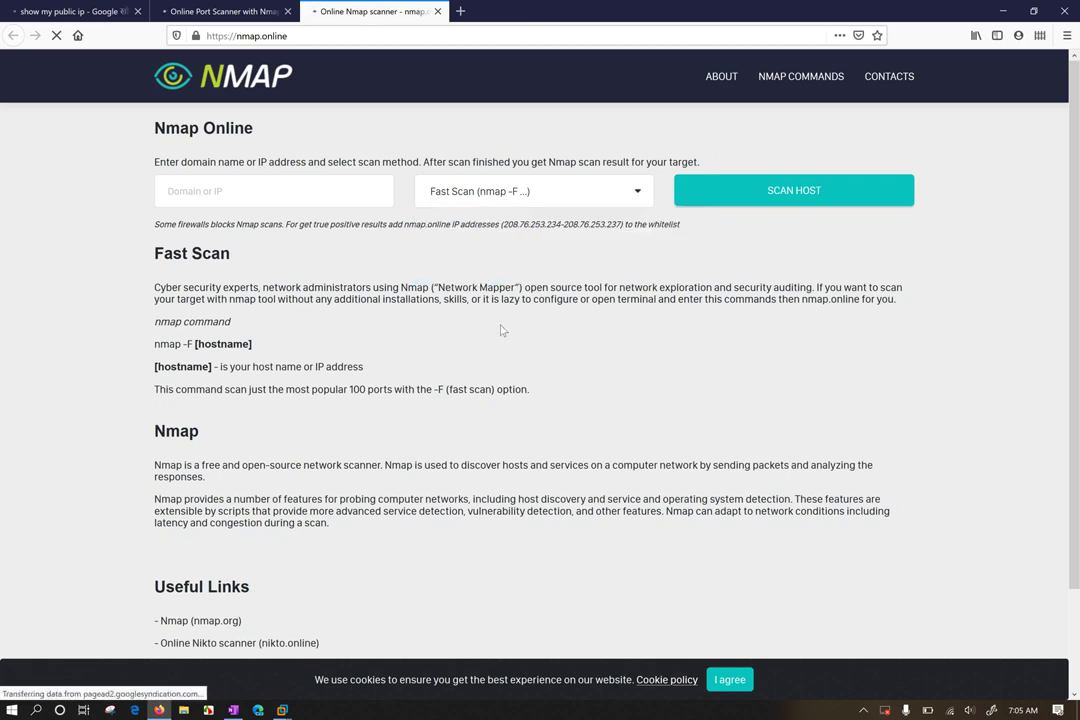
pyautogui.hotkey('ctrl', '+')
pyautogui.hotkey('ctrl', '+')
# Browse the scan methods including OS Detection, close the list unchanged, and return to Google
pyautogui.click(412, 212)
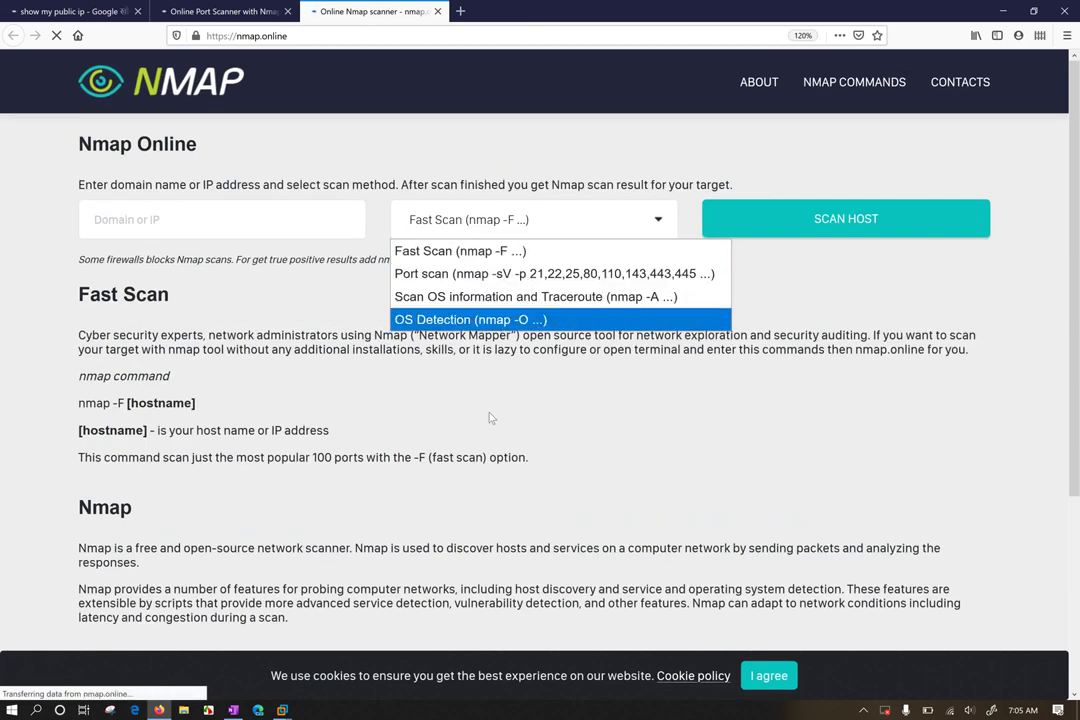
pyautogui.click(392, 372)
pyautogui.click(500, 226)
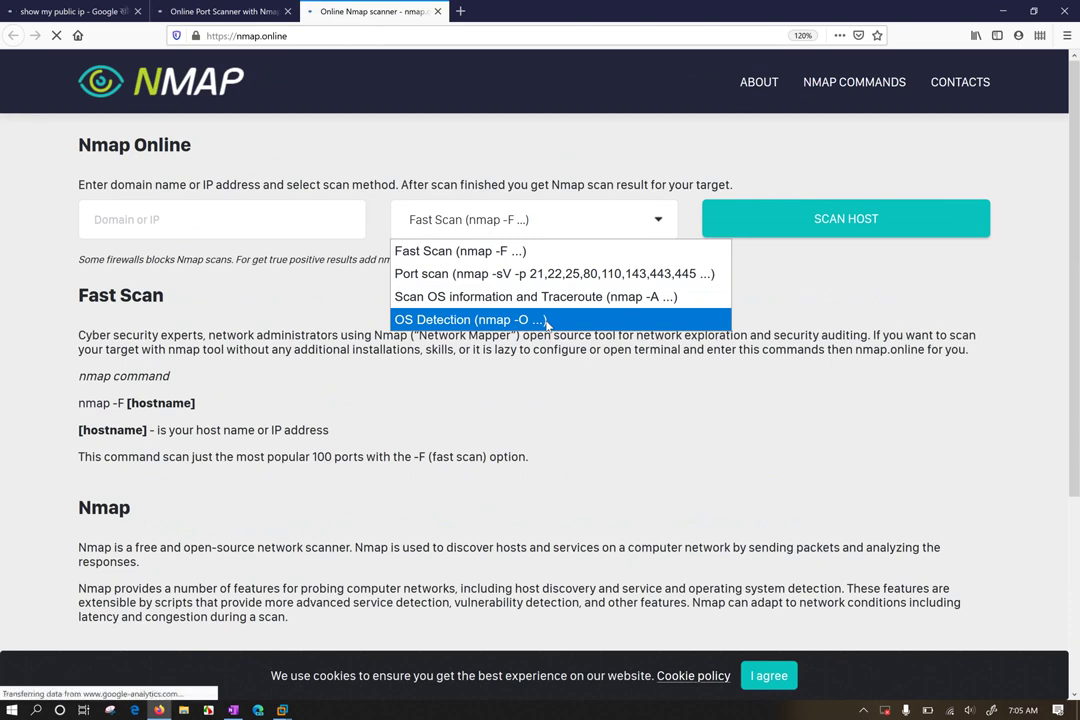
pyautogui.click(174, 232)
pyautogui.click(70, 11)
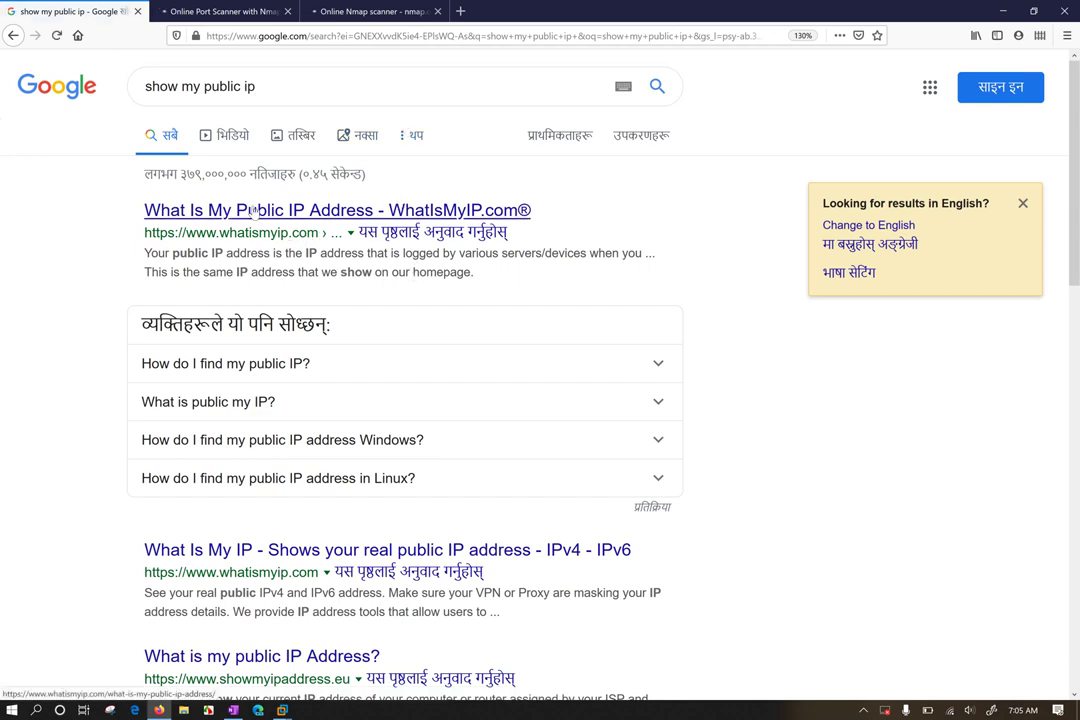
# Open WhatIsMyIP.com in a new tab, then switch to the Pentest-Tools TCP Port Scanner page
pyautogui.middleClick(243, 211)
pyautogui.click(214, 13)
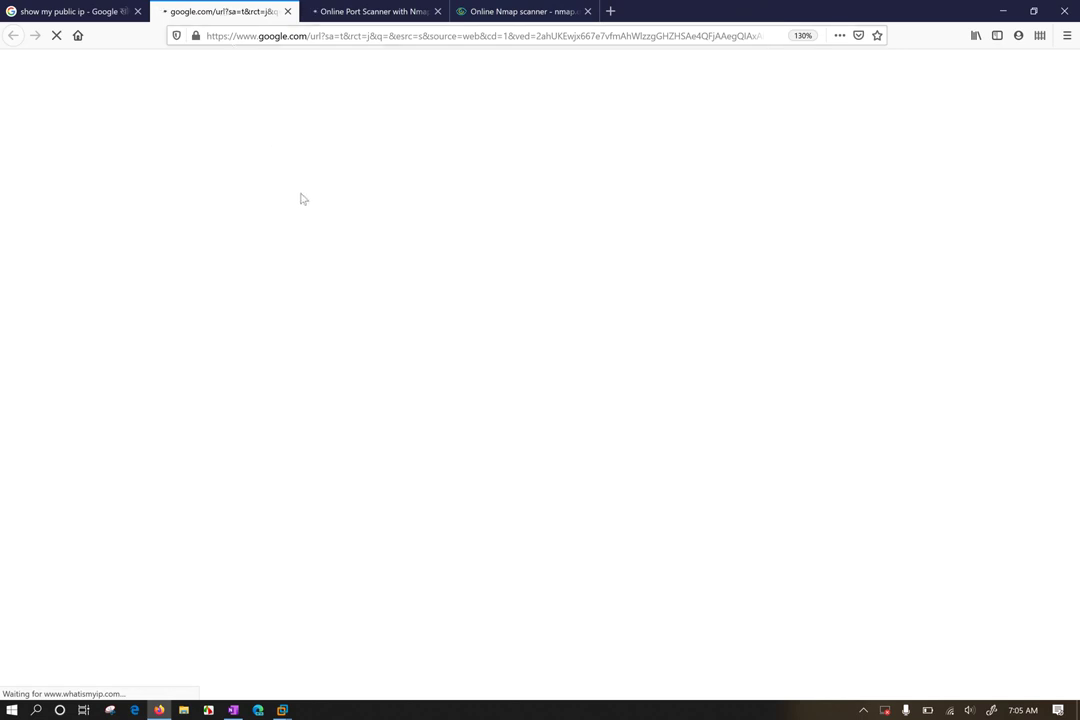
pyautogui.click(382, 12)
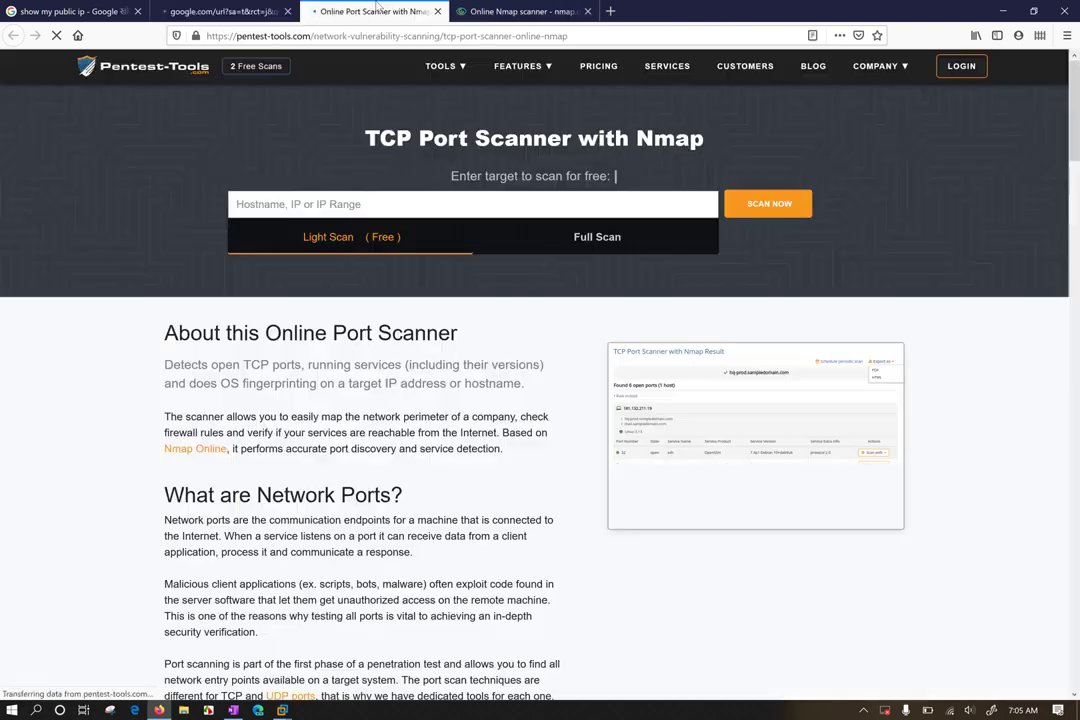
# Enter target 8.8.8.8, accept the authorization terms and launch the light scan
pyautogui.click(368, 203)
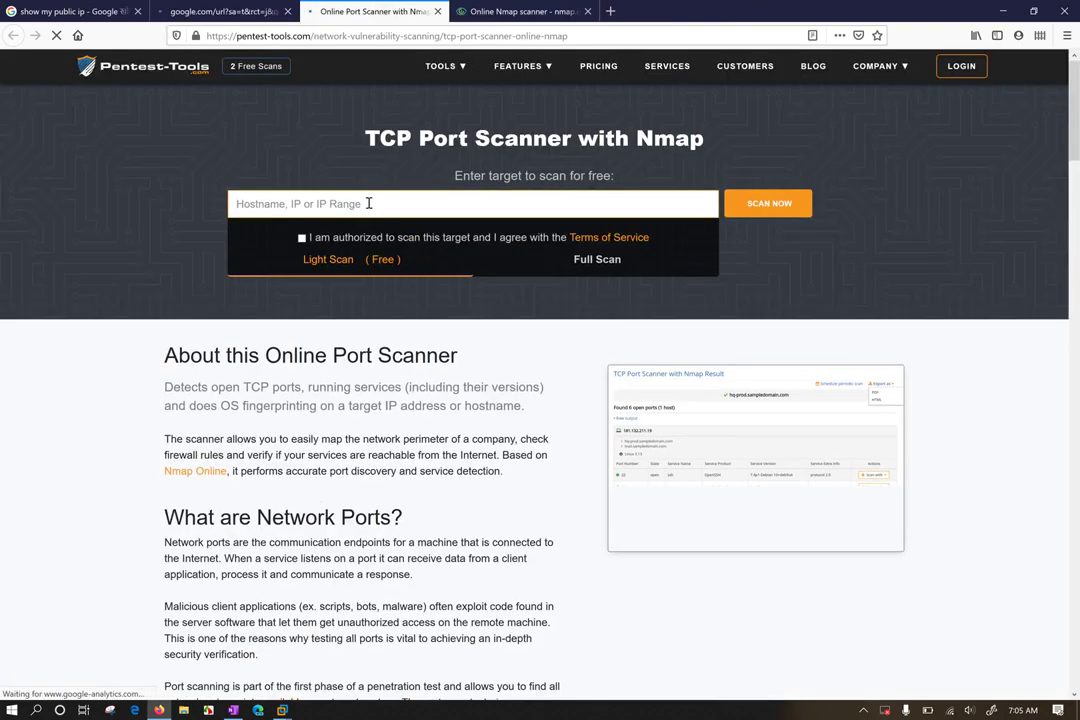
pyautogui.write('8.8.8.8')
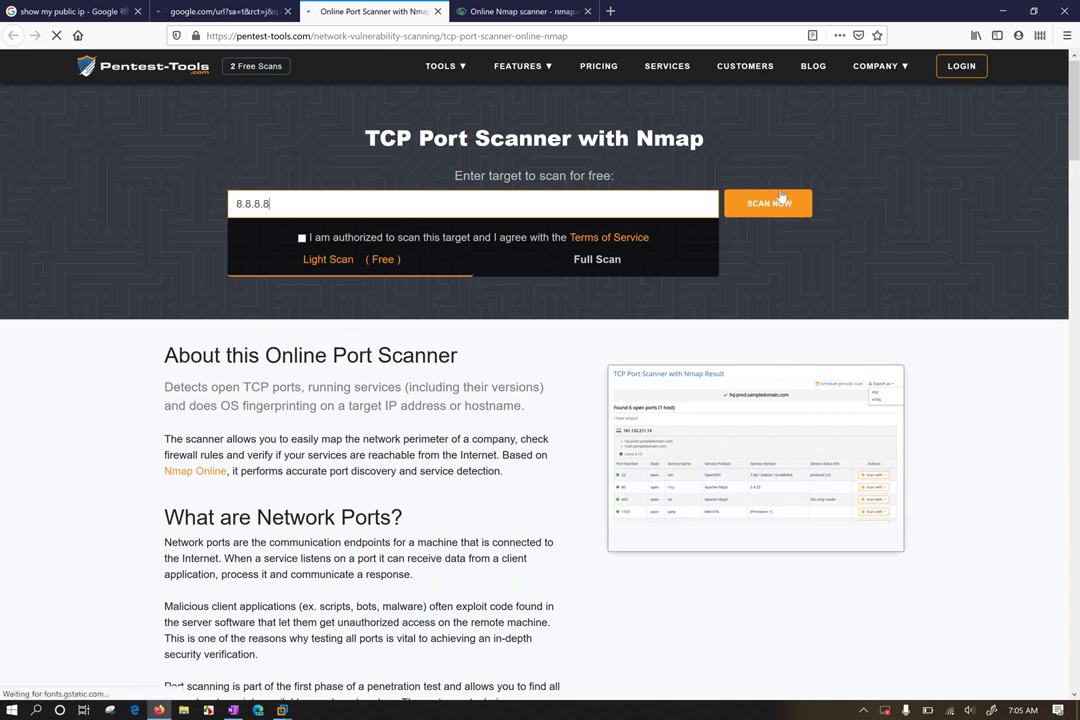
pyautogui.click(752, 208)
pyautogui.click(302, 238)
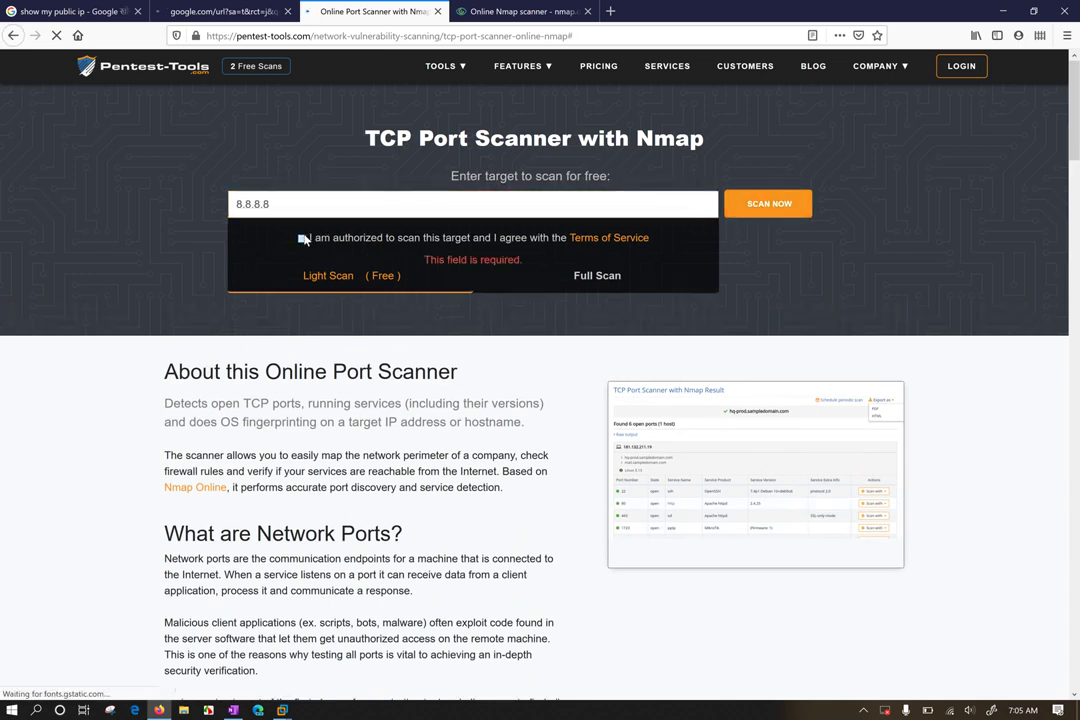
pyautogui.click(790, 205)
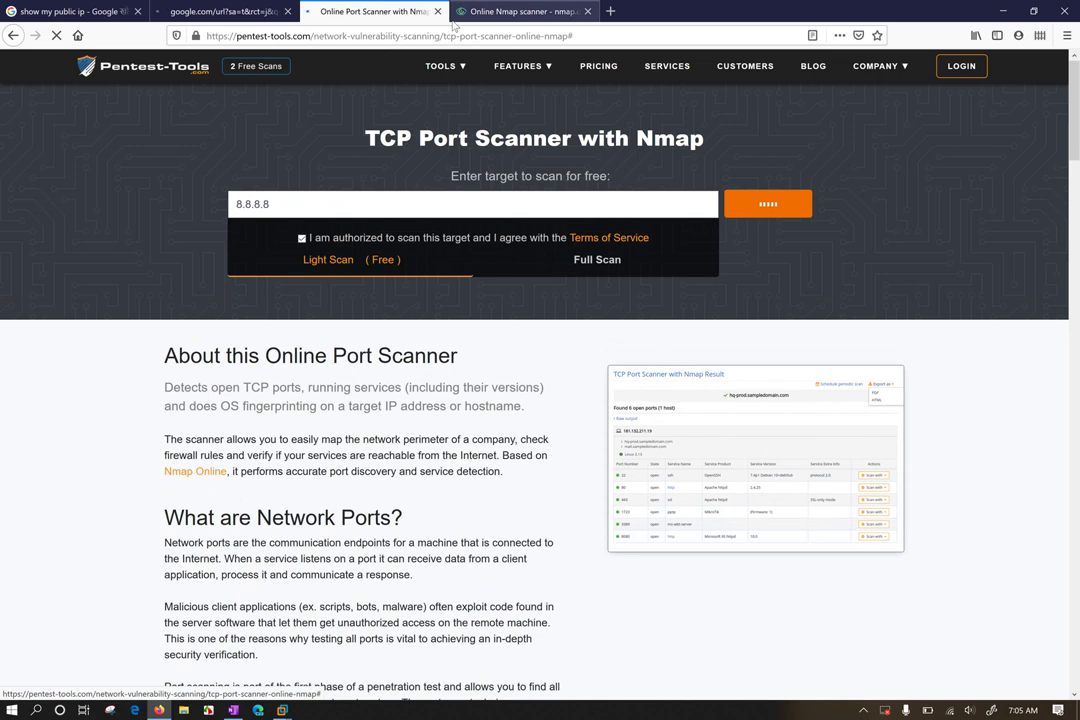
# Check the other tabs, then return to Pentest-Tools and resubmit the 8.8.8.8 scan
pyautogui.click(274, 8)
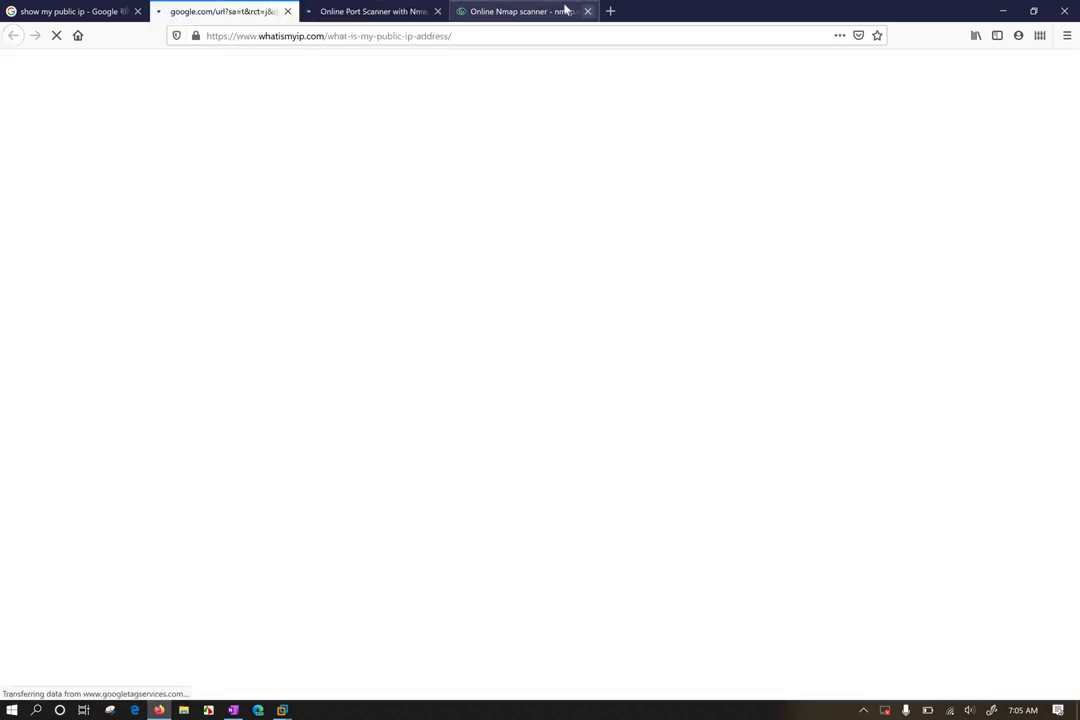
pyautogui.click(564, 10)
pyautogui.click(320, 8)
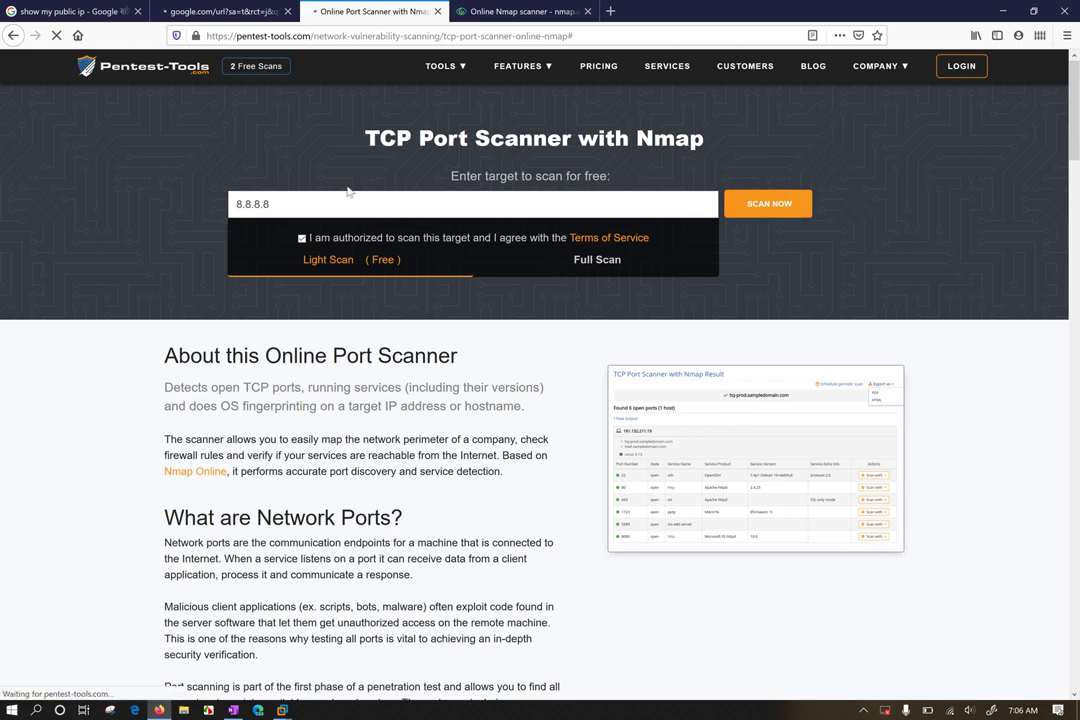
pyautogui.moveTo(275, 204); pyautogui.dragTo(143, 202)
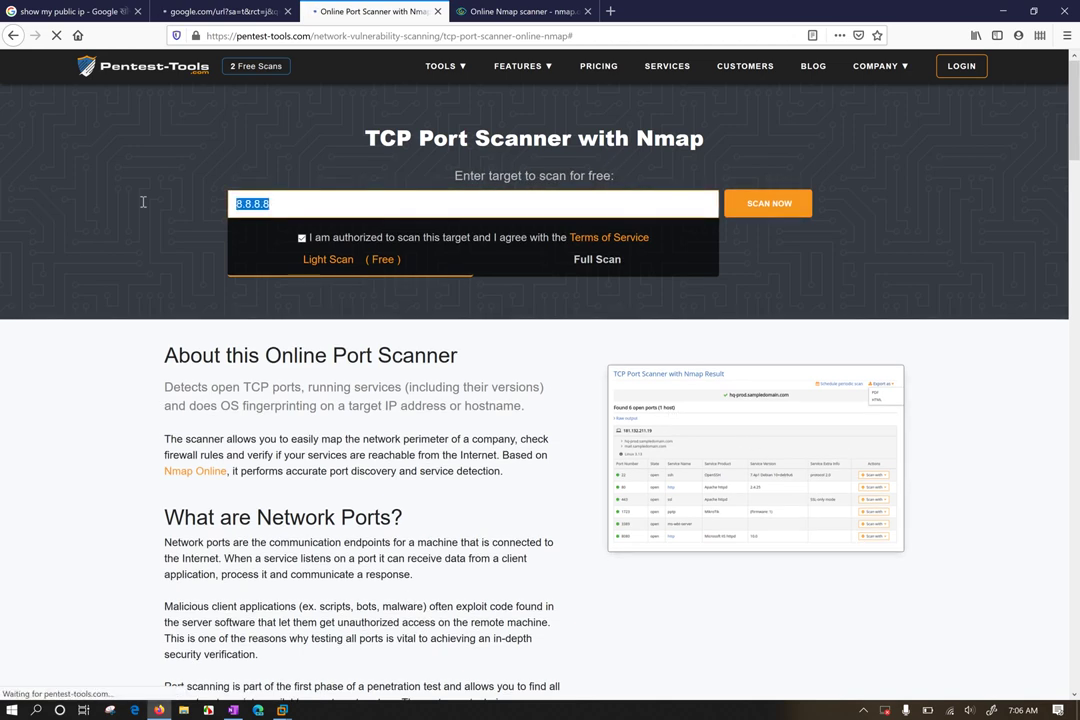
pyautogui.press('Return')
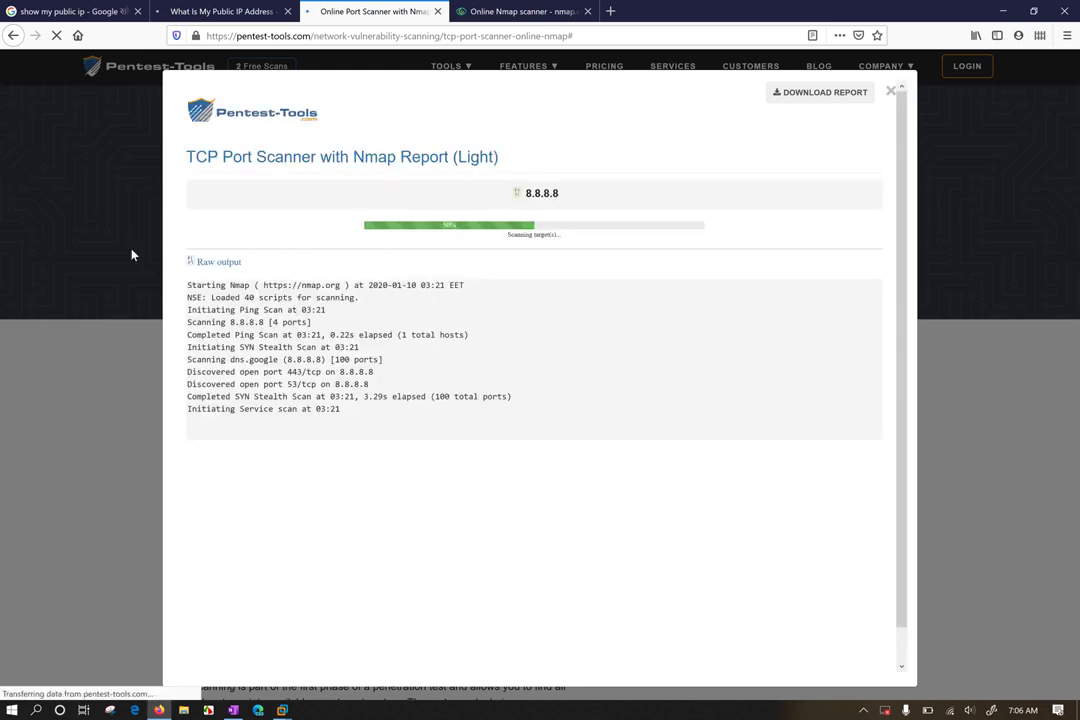
# Zoom into the report and highlight the open ports 443 and 53
pyautogui.hotkey('ctrl', '+')
pyautogui.hotkey('ctrl', '+')
pyautogui.hotkey('ctrl', '+')
pyautogui.hotkey('ctrl', '+')
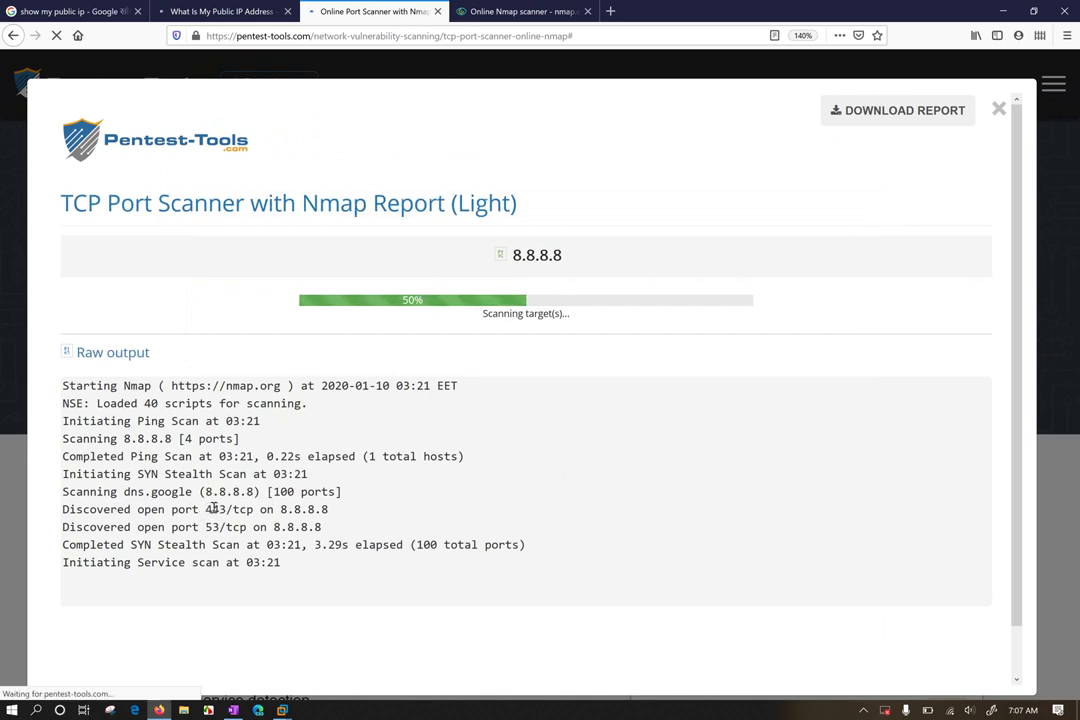
pyautogui.moveTo(206, 509); pyautogui.dragTo(247, 527)
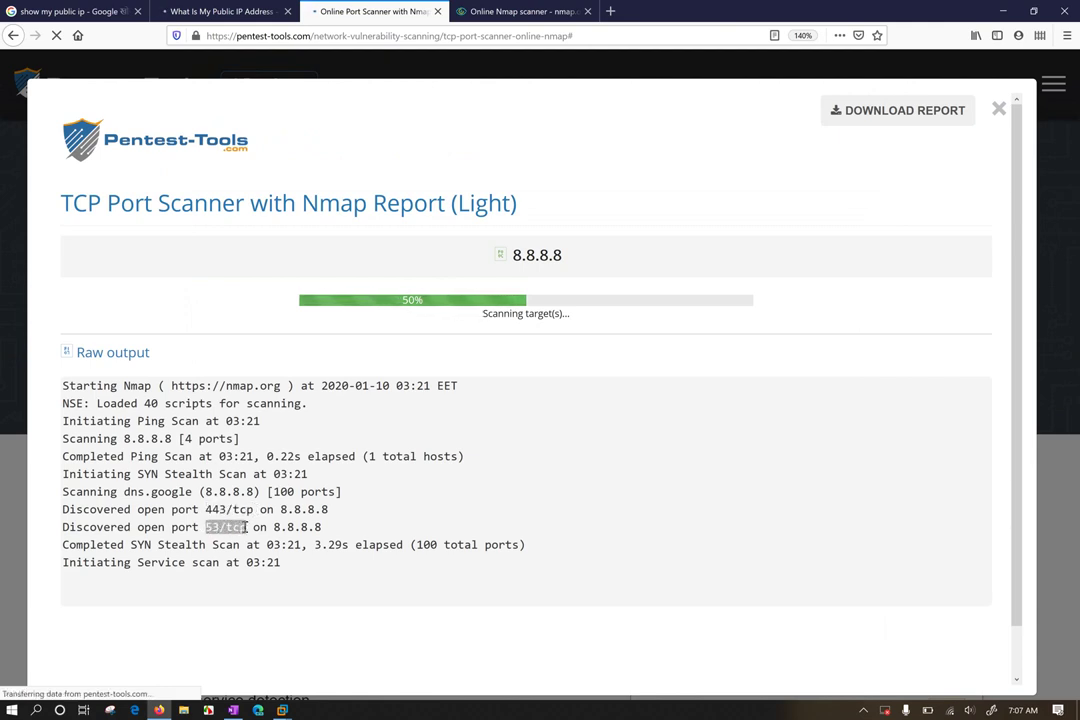
pyautogui.click(204, 509)
pyautogui.moveTo(204, 509); pyautogui.dragTo(236, 509)
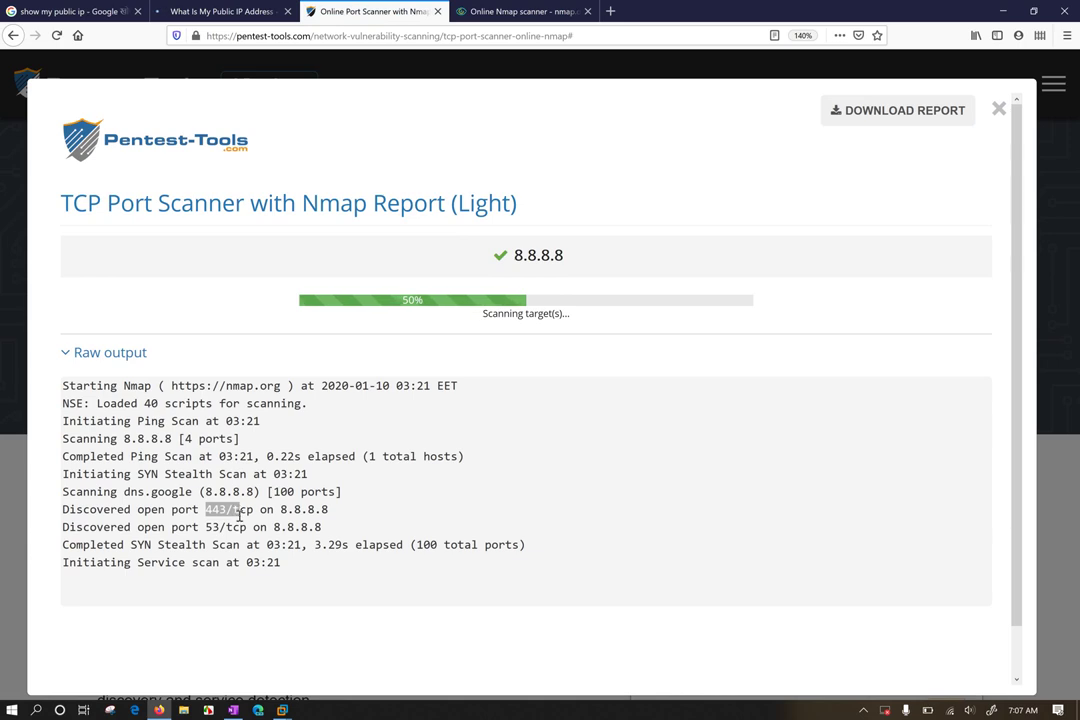
pyautogui.moveTo(206, 527); pyautogui.dragTo(247, 527)
pyautogui.click(247, 527)
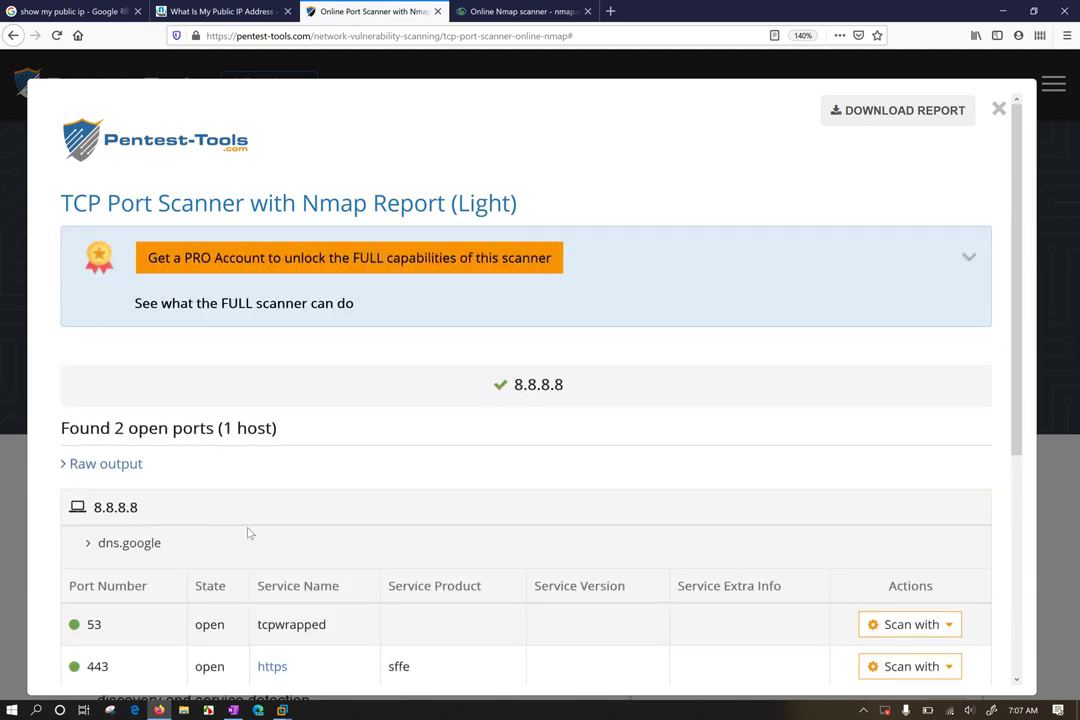
# Review port 53's follow-up options and the Top 100 ports setting, then close the 8.8.8.8 report
pyautogui.scroll(-5, 537, 417)
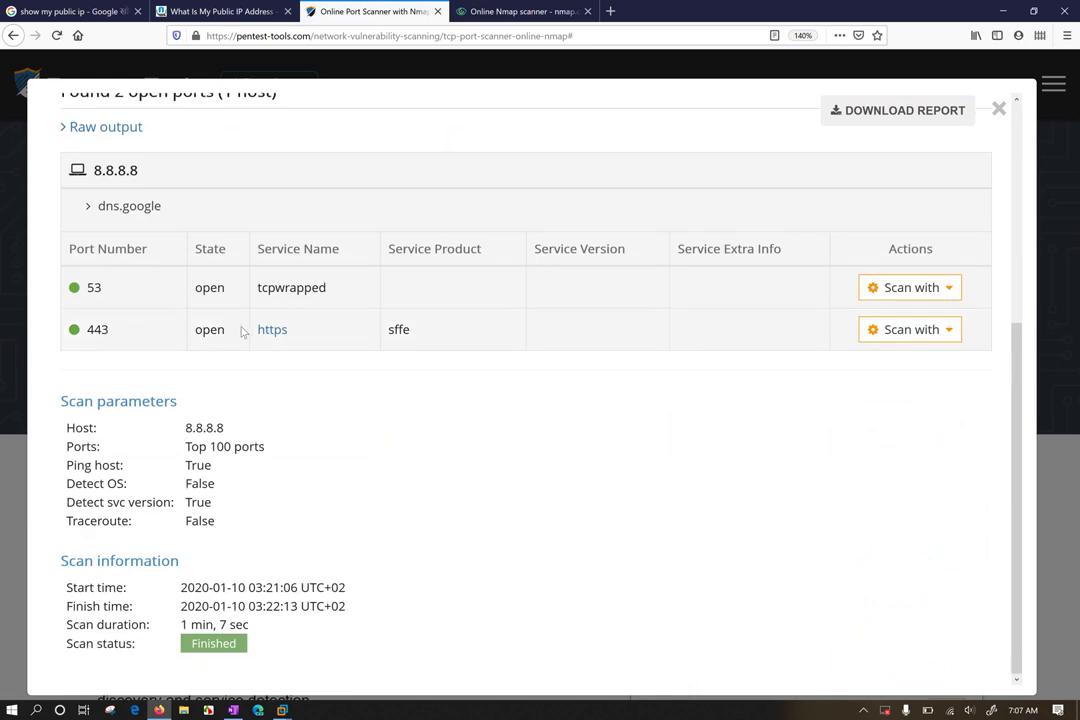
pyautogui.click(908, 287)
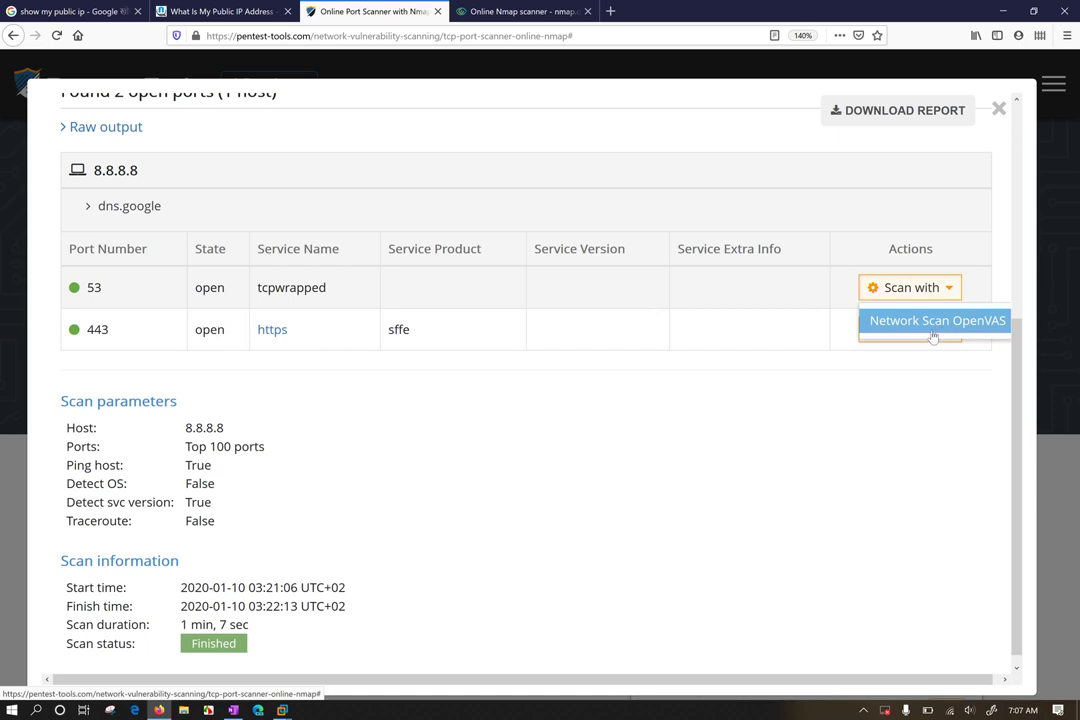
pyautogui.click(465, 434)
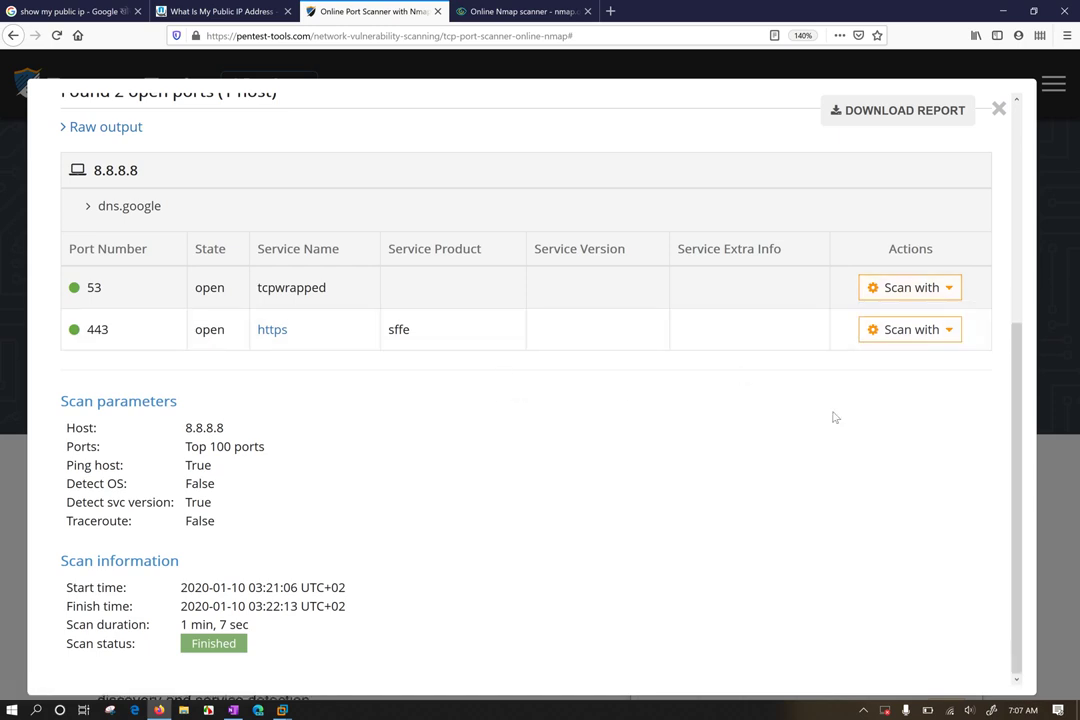
pyautogui.moveTo(174, 450); pyautogui.dragTo(265, 451)
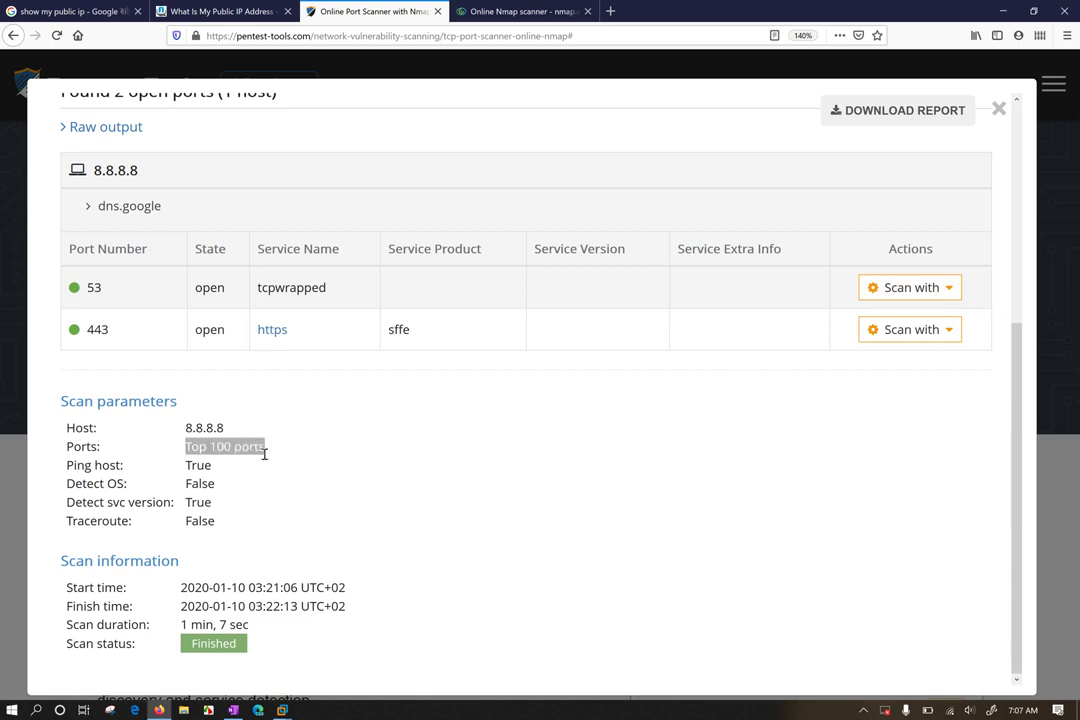
pyautogui.click(336, 430)
pyautogui.scroll(5, 488, 468)
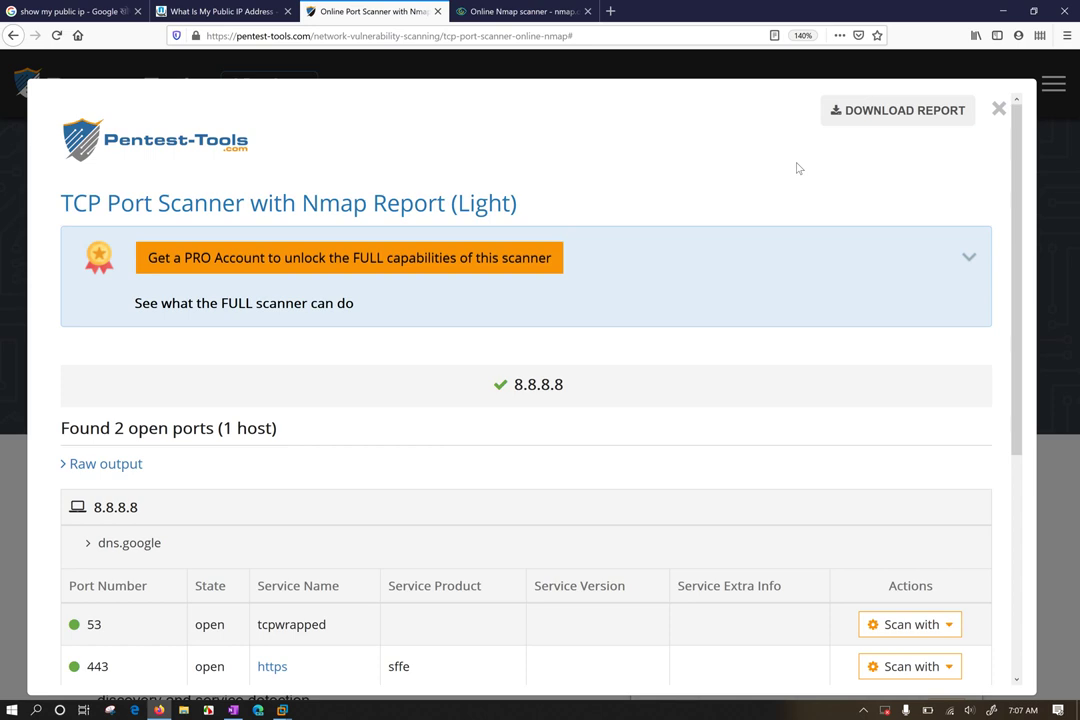
pyautogui.click(998, 110)
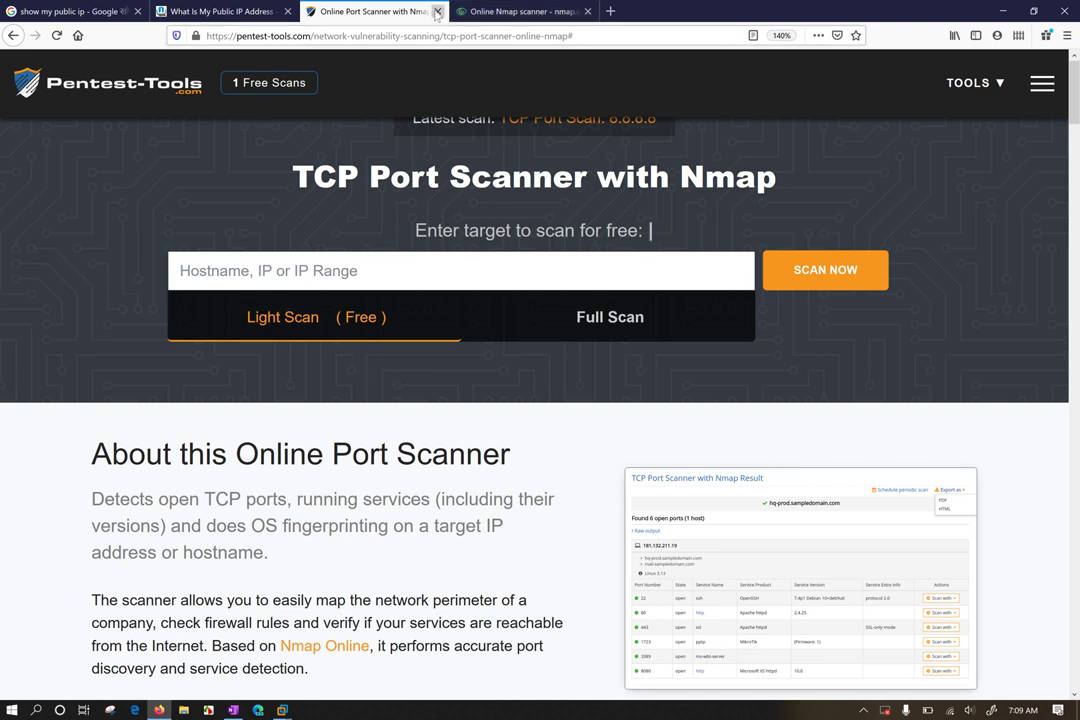
# Close the Pentest-Tools and old Nmap Online tabs and copy the public IP 27.34.12.113
pyautogui.click(437, 11)
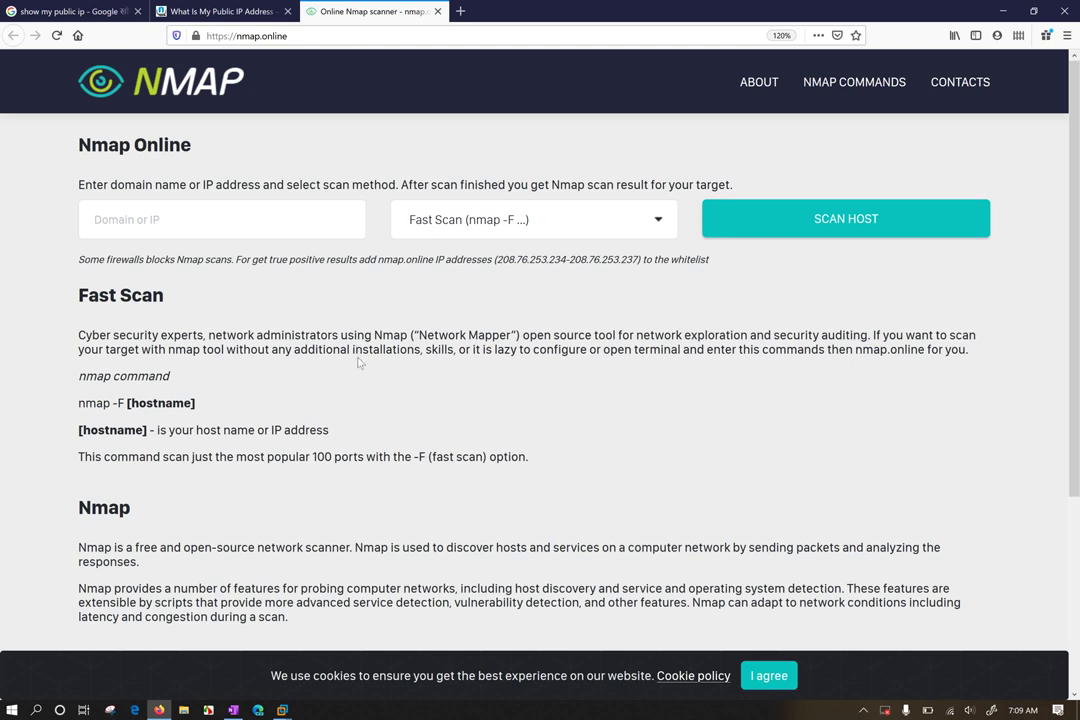
pyautogui.middleClick(367, 8)
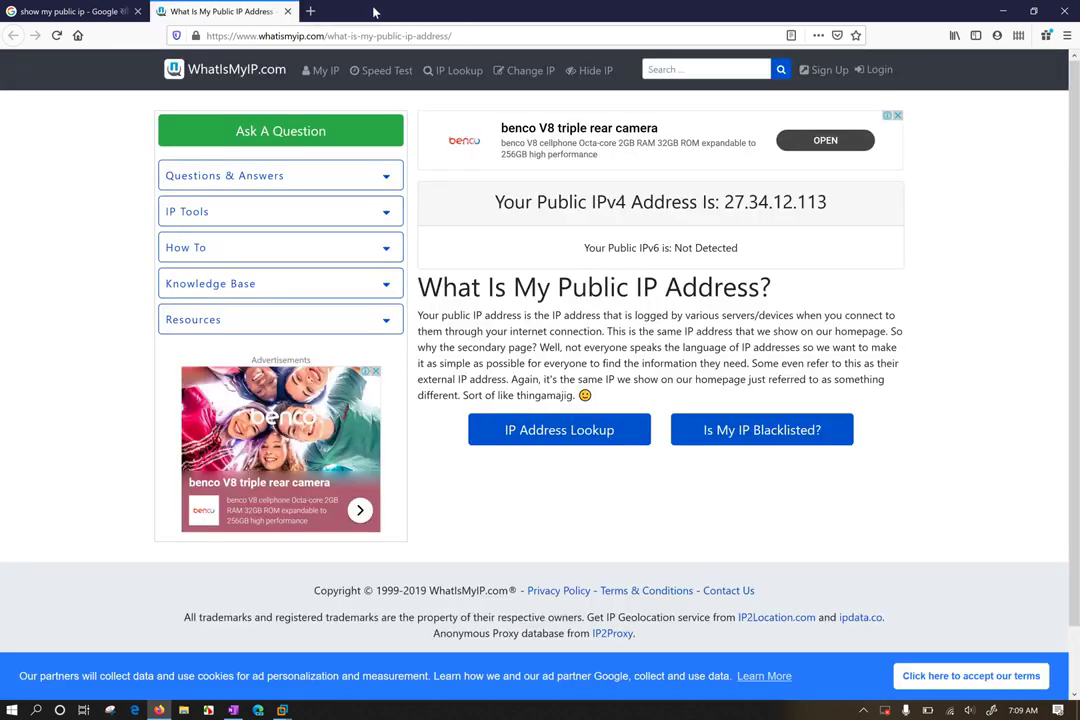
pyautogui.moveTo(724, 201); pyautogui.dragTo(840, 204)
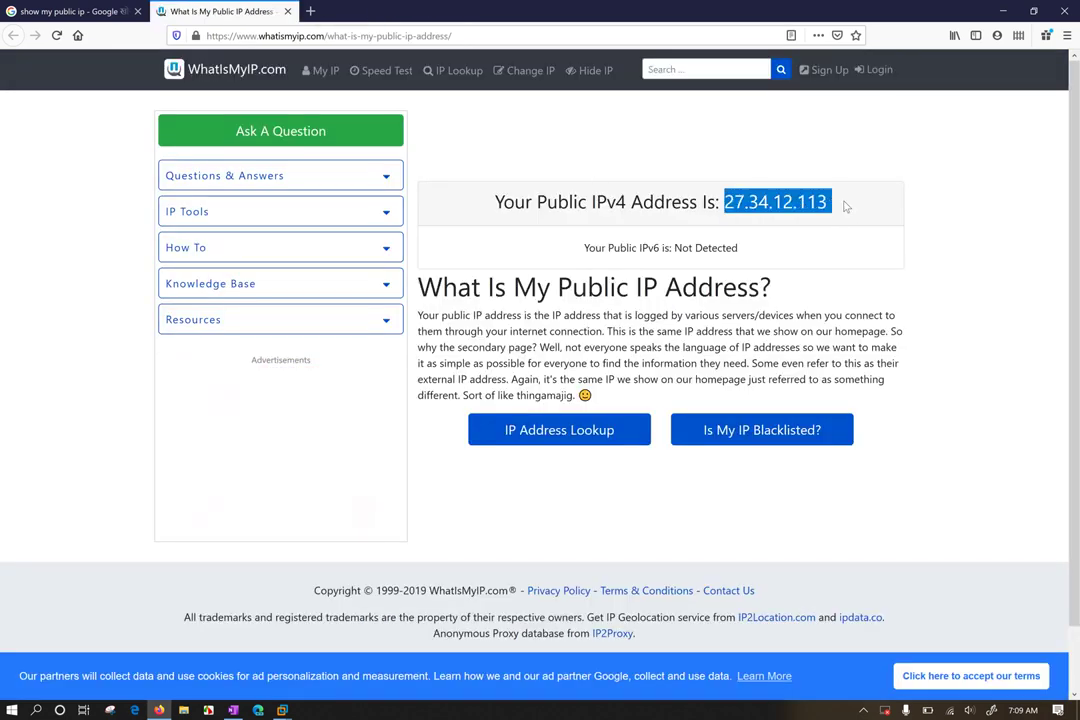
pyautogui.rightClick(819, 202)
pyautogui.click(845, 210)
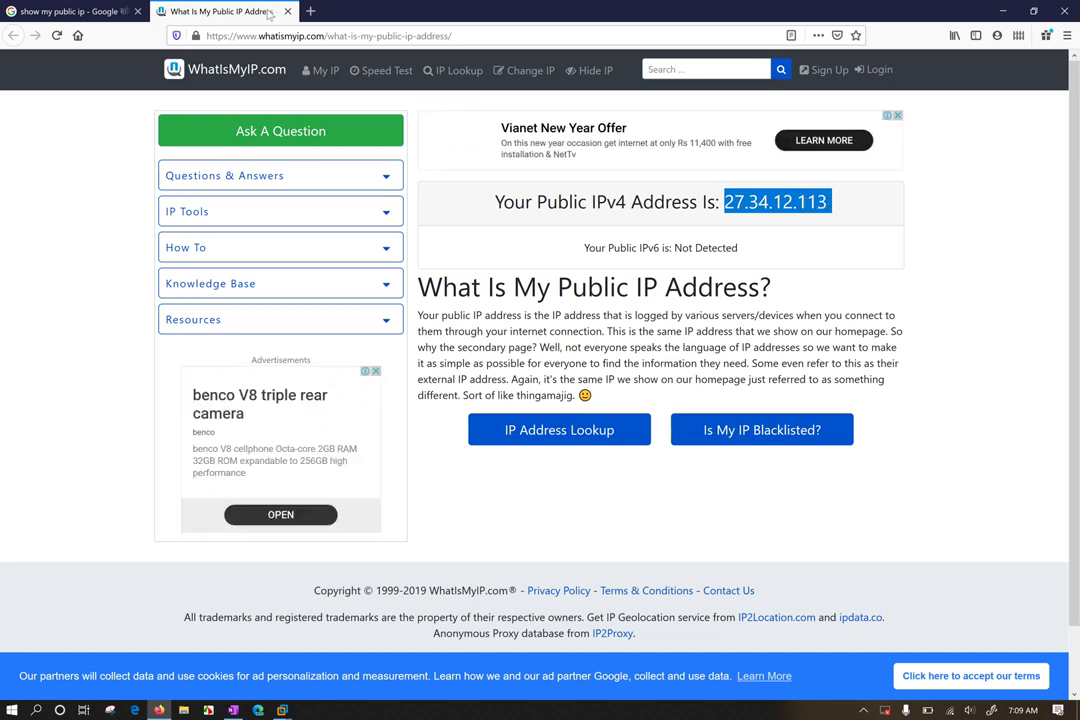
# Load nmap.online in a new tab beside WhatIsMyIP.com
pyautogui.rightClick(224, 10)
pyautogui.click(324, 166)
pyautogui.click(310, 11)
pyautogui.write('nmap.online')
pyautogui.press('Return')
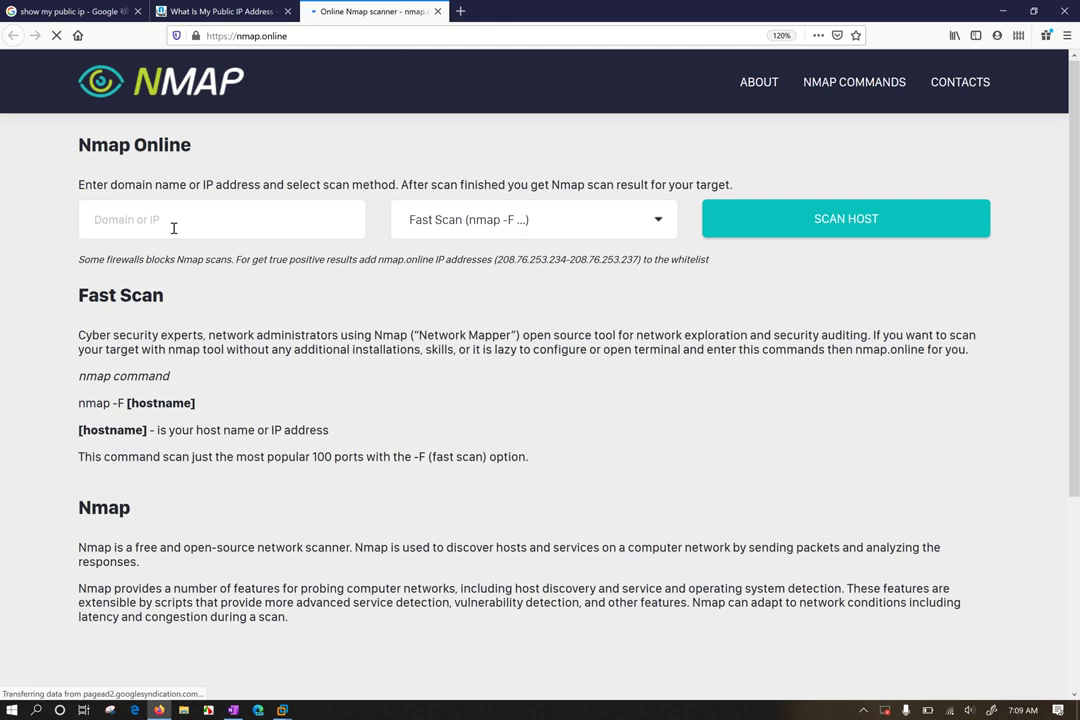
# Paste 27.34.12.113 into the Domain or IP field and run the Fast Scan
pyautogui.click(186, 221)
pyautogui.hotkey('ctrl', 'v')
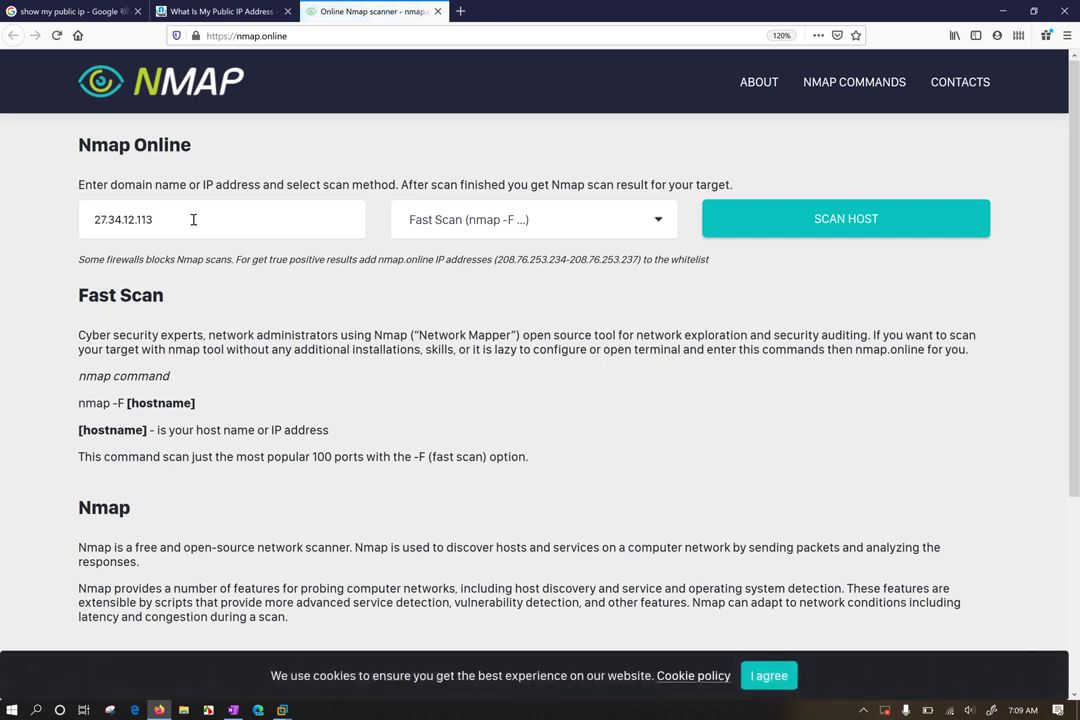
pyautogui.click(828, 219)
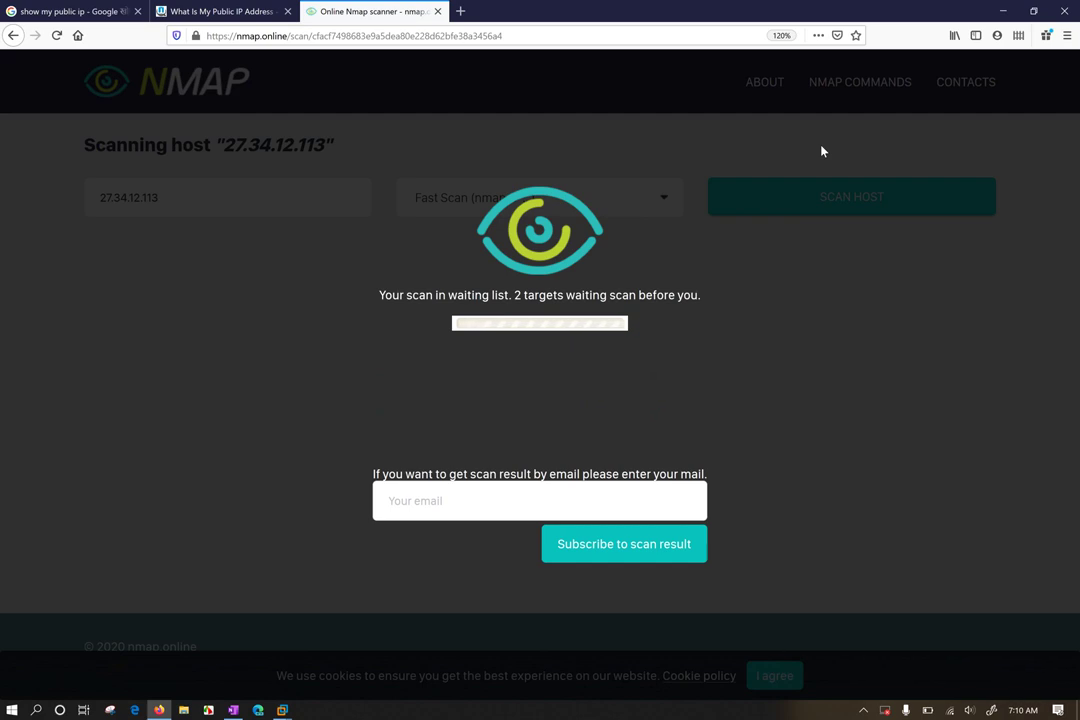
pyautogui.click(435, 498)
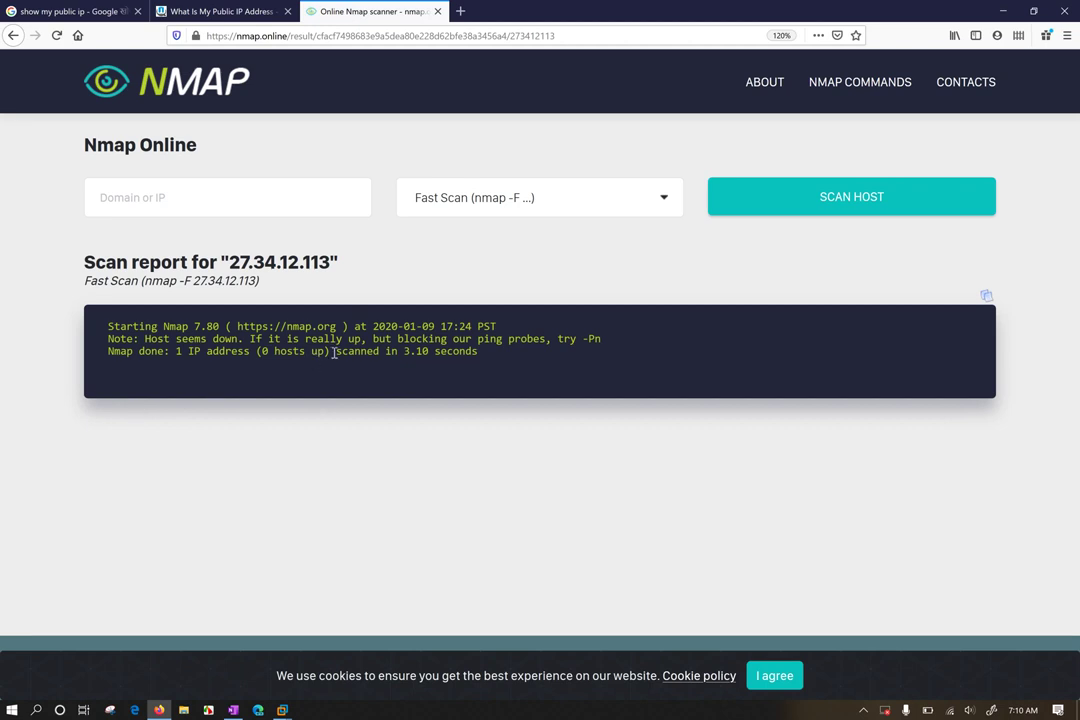
pyautogui.moveTo(333, 352); pyautogui.dragTo(133, 352)
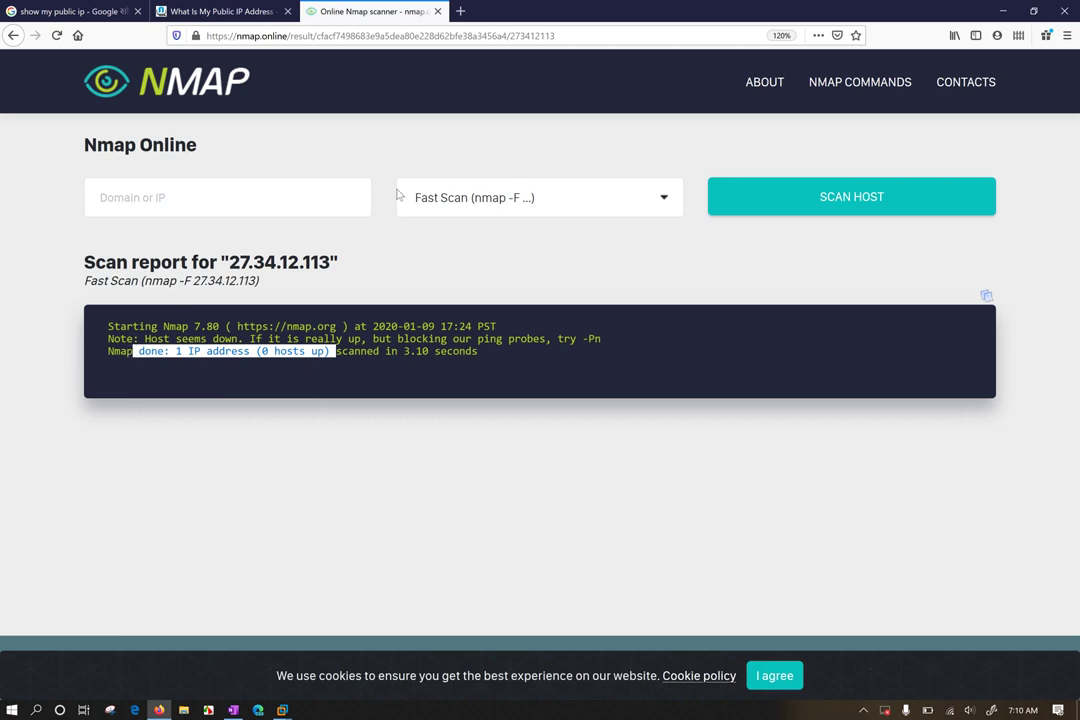
pyautogui.click(461, 190)
pyautogui.click(482, 142)
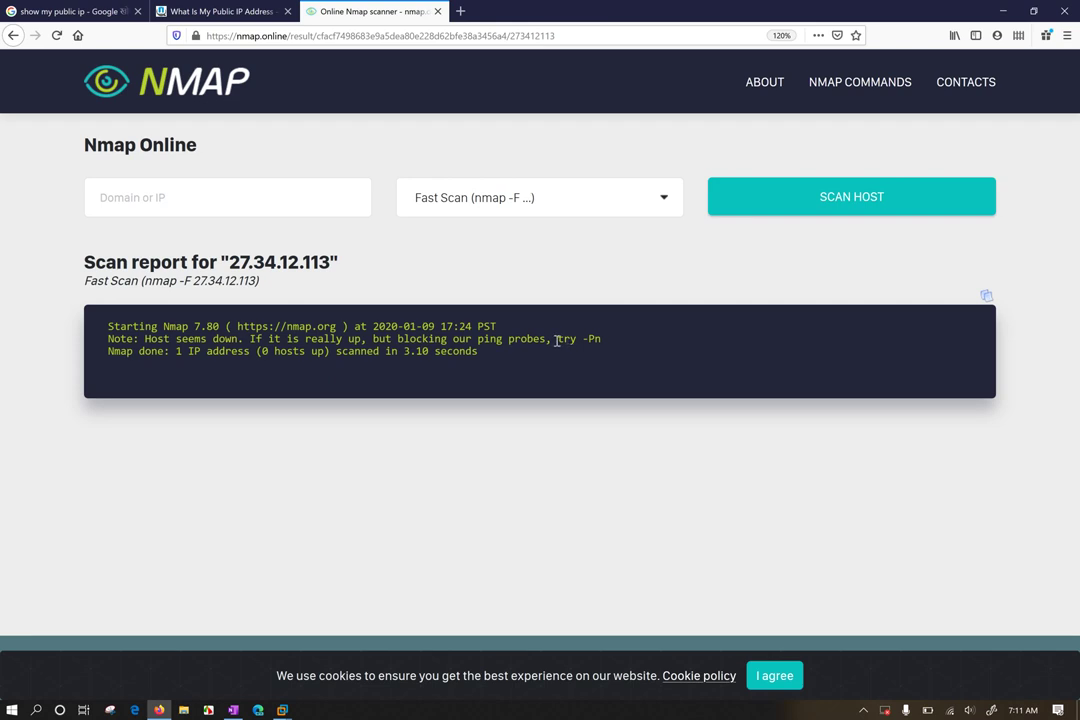
pyautogui.moveTo(557, 340); pyautogui.dragTo(620, 346)
pyautogui.click(319, 230)
# Close the Nmap Online and WhatIsMyIP tabs, minimize Firefox, and switch to the Windows 10 VM
pyautogui.click(436, 12)
pyautogui.click(508, 235)
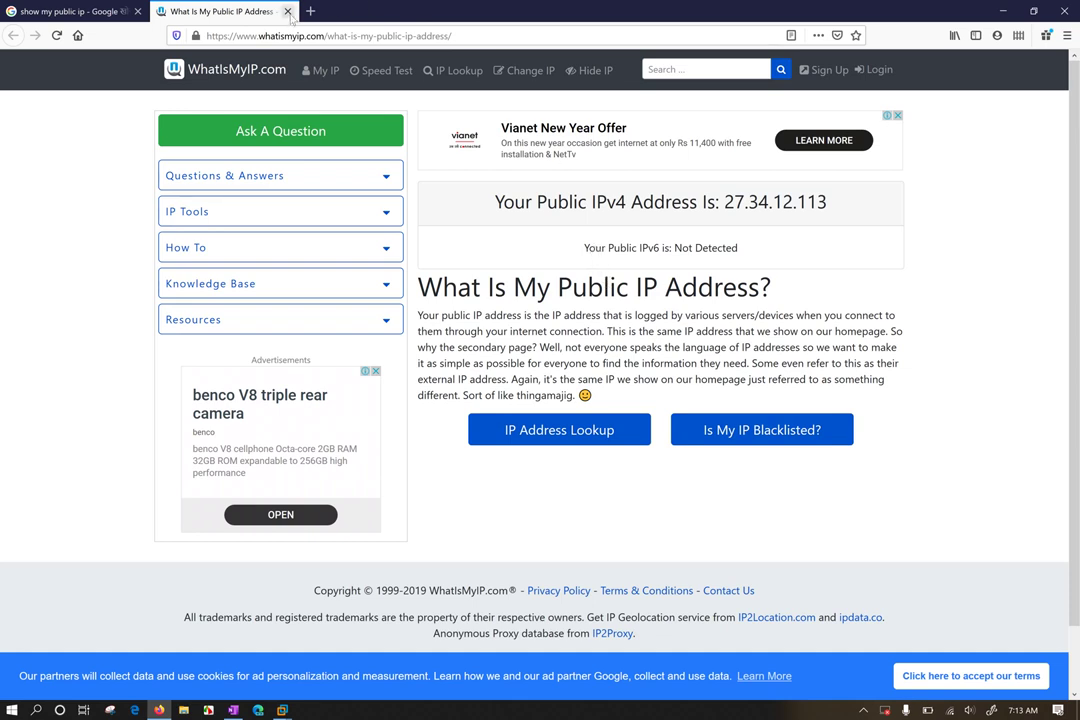
pyautogui.click(287, 11)
pyautogui.click(990, 11)
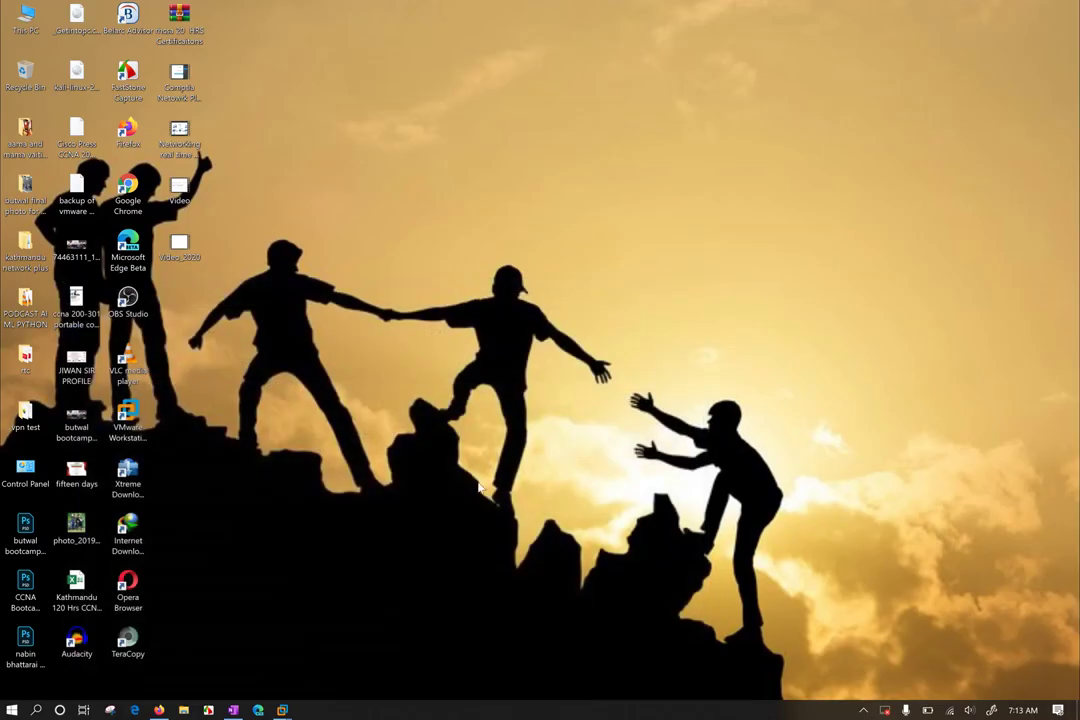
pyautogui.moveTo(284, 711)
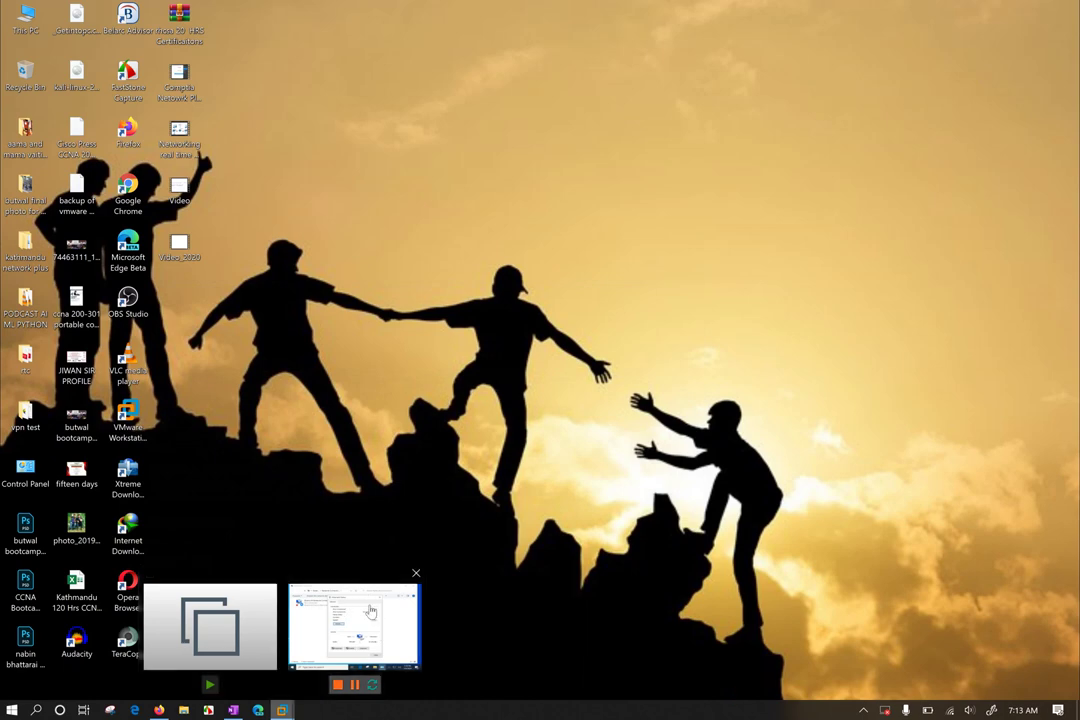
pyautogui.click(350, 630)
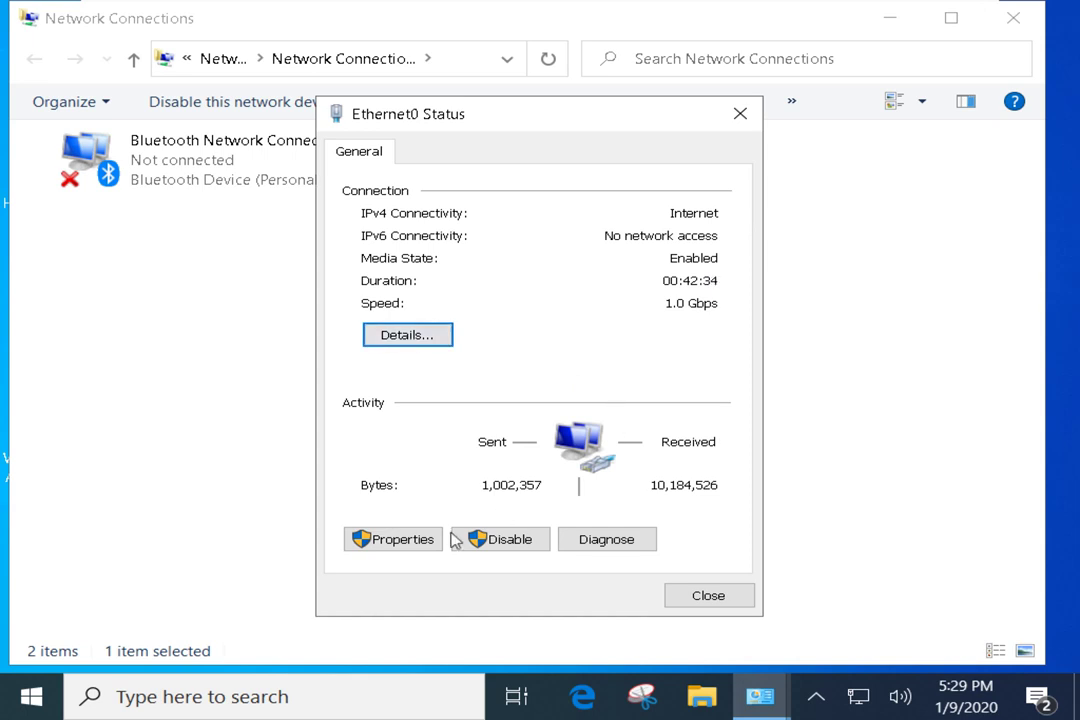
# Open Ethernet0's IPv4 properties, which obtain IP and DNS automatically, and bring up the Run box
pyautogui.click(400, 540)
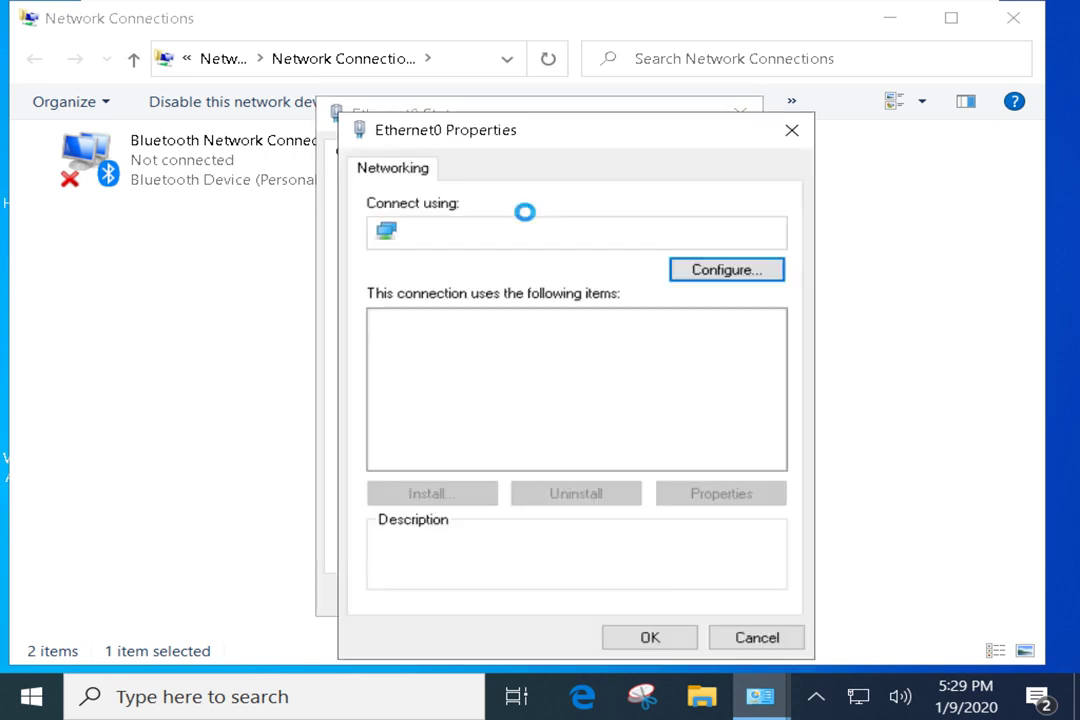
pyautogui.click(590, 380)
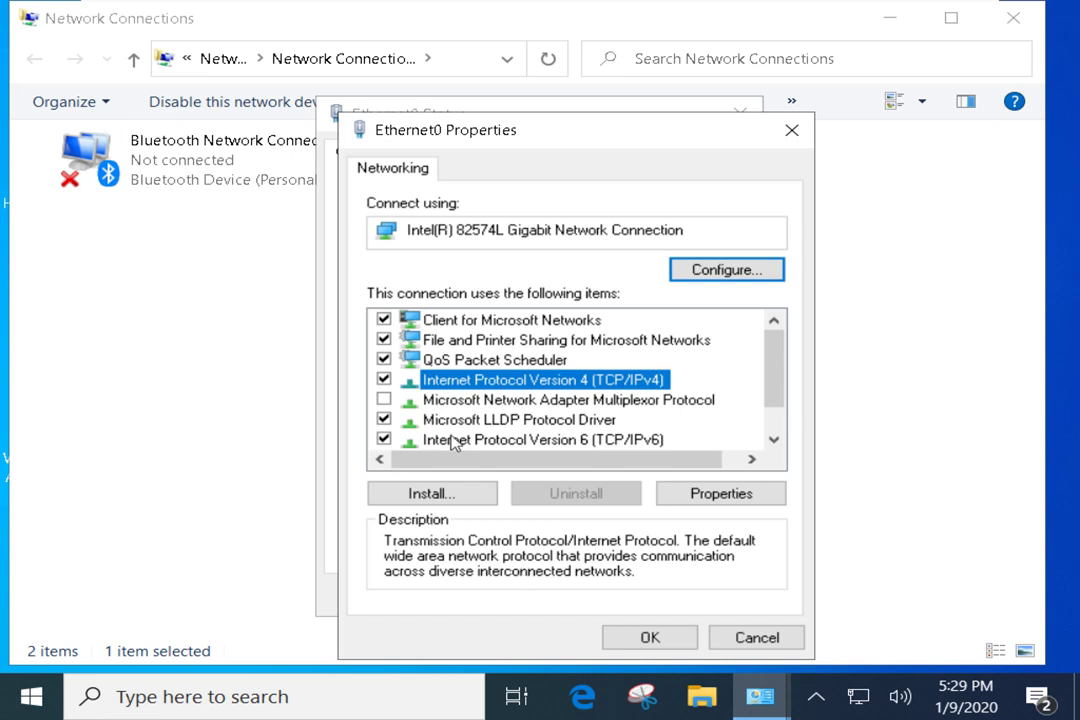
pyautogui.click(722, 494)
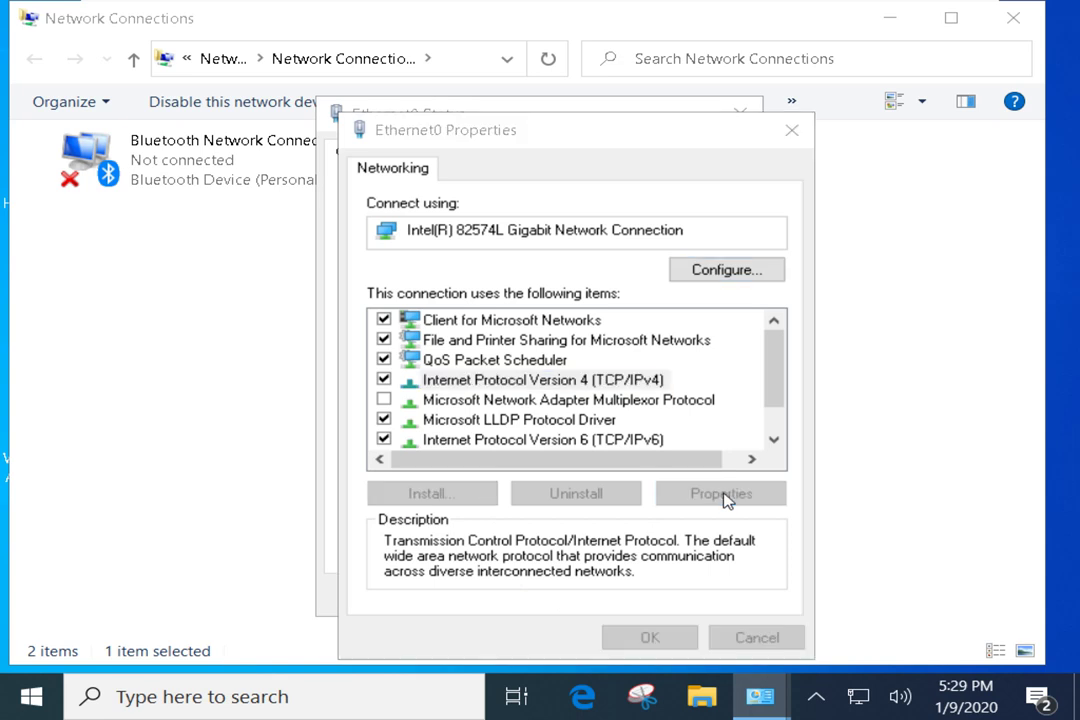
pyautogui.moveTo(634, 158); pyautogui.dragTo(573, 110)
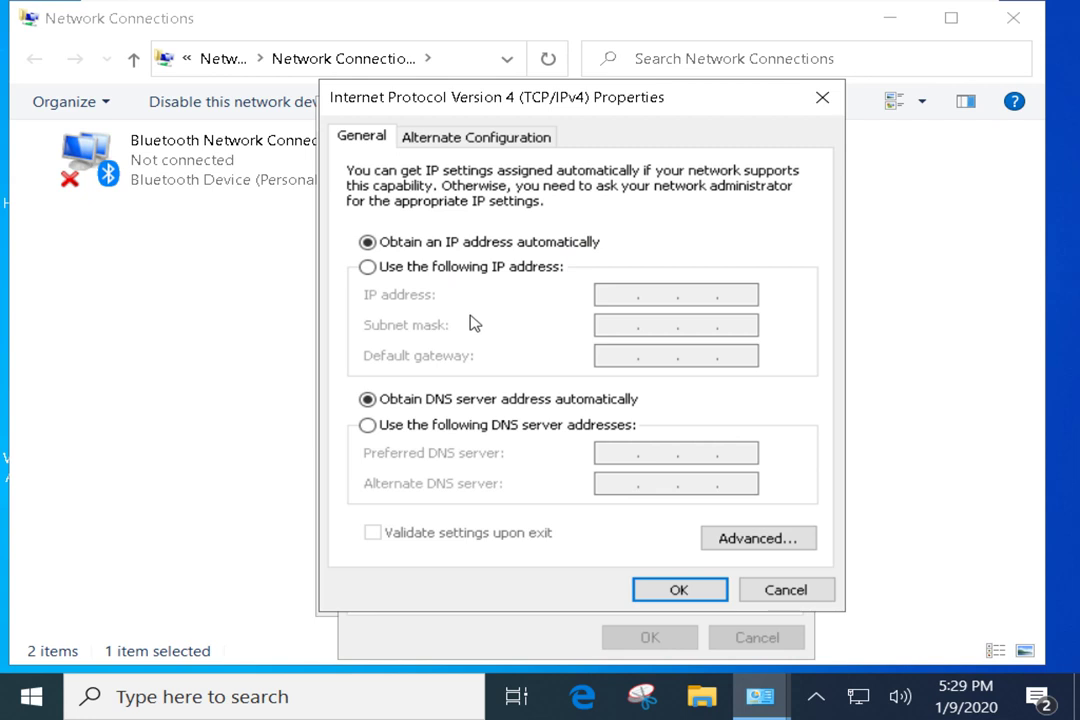
pyautogui.press('super+r')
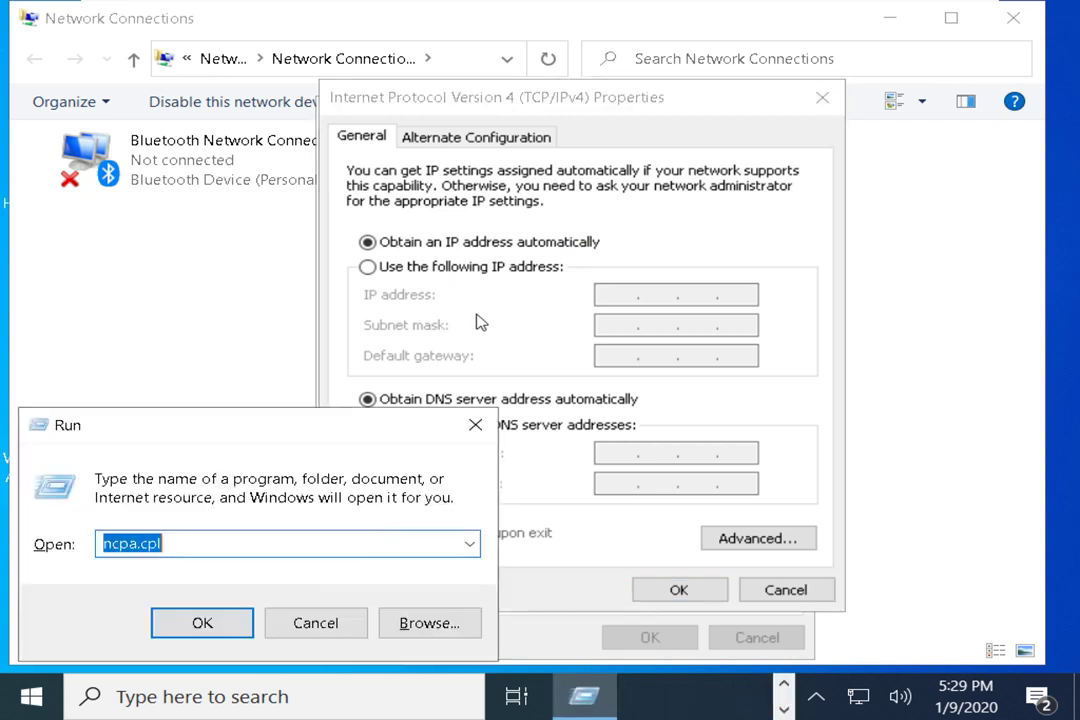
# Launch cmd from Run and run ipconfig
pyautogui.write('cmd')
pyautogui.press('Return')
pyautogui.write('ipconfig')
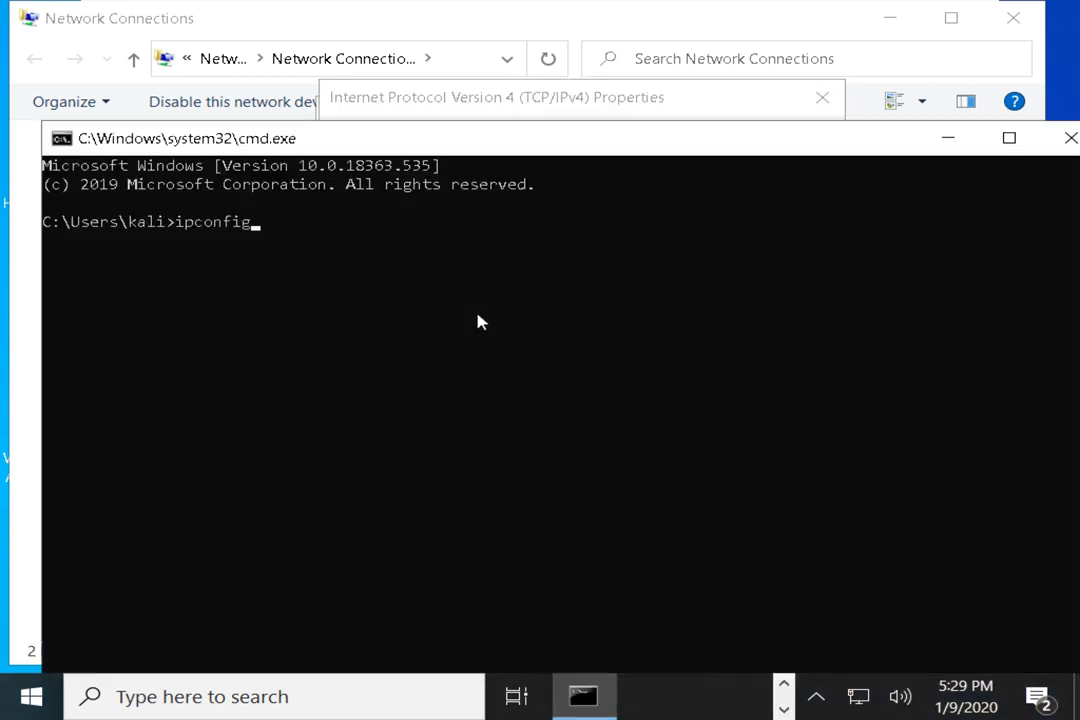
pyautogui.press('Return')
# Highlight the gateway 192.168.0.1 and the network and host parts of 192.168.0.114
pyautogui.moveTo(469, 390); pyautogui.dragTo(535, 390)
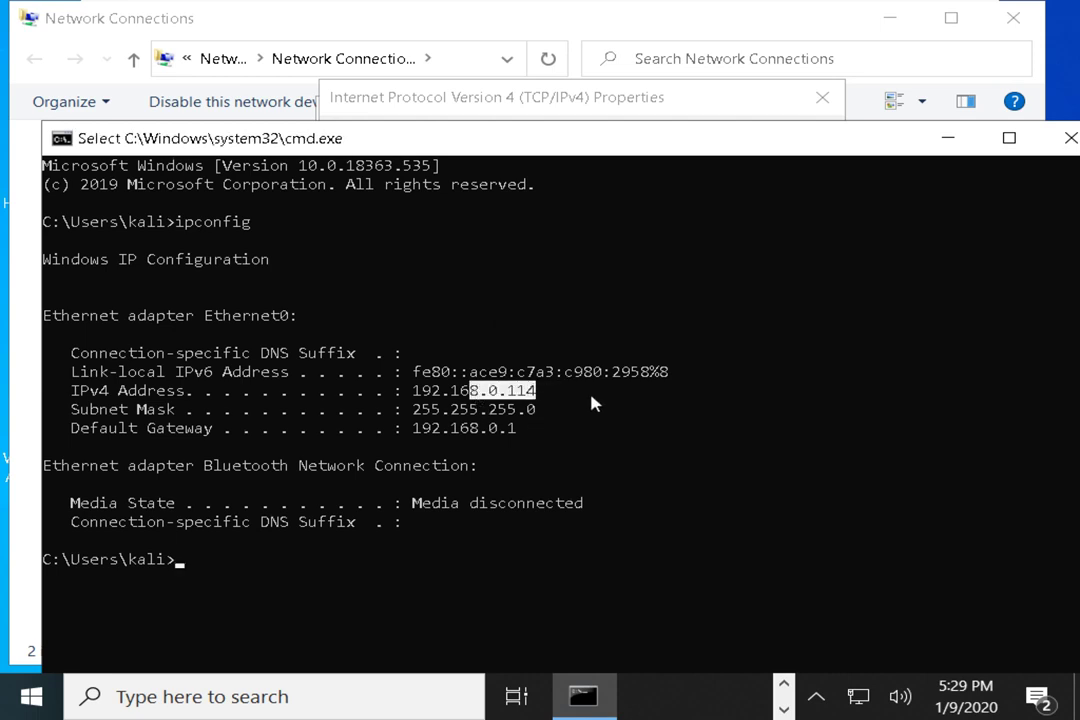
pyautogui.moveTo(880, 145); pyautogui.dragTo(828, 170)
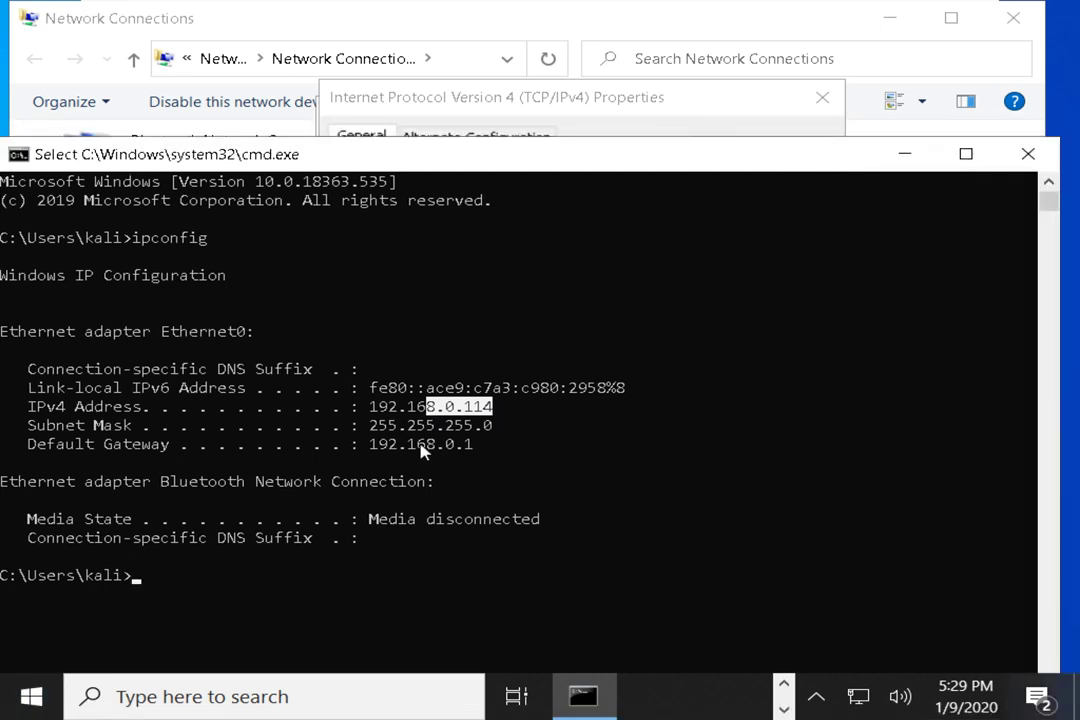
pyautogui.moveTo(388, 425); pyautogui.dragTo(472, 455)
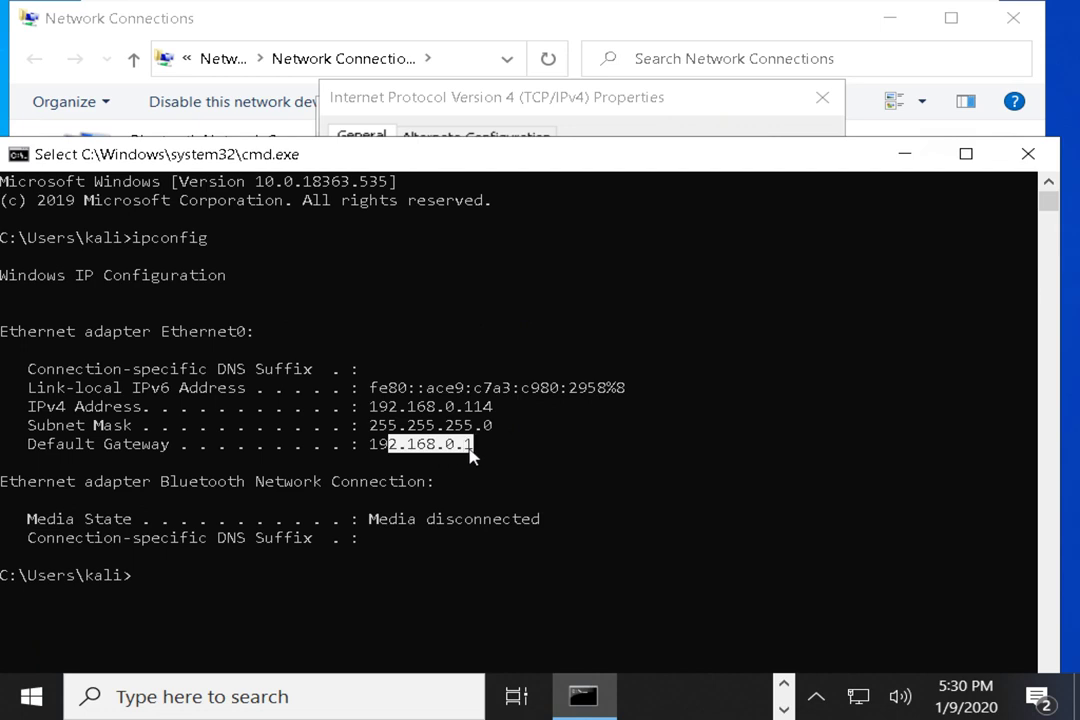
pyautogui.moveTo(370, 406); pyautogui.dragTo(456, 408)
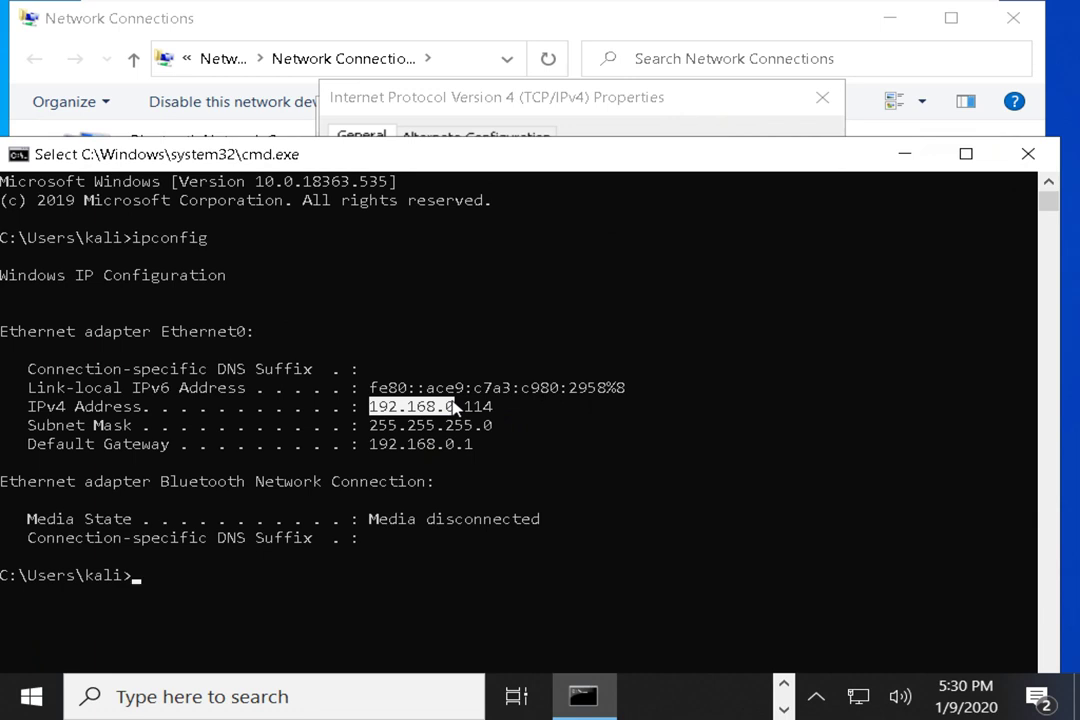
pyautogui.moveTo(457, 407); pyautogui.dragTo(510, 410)
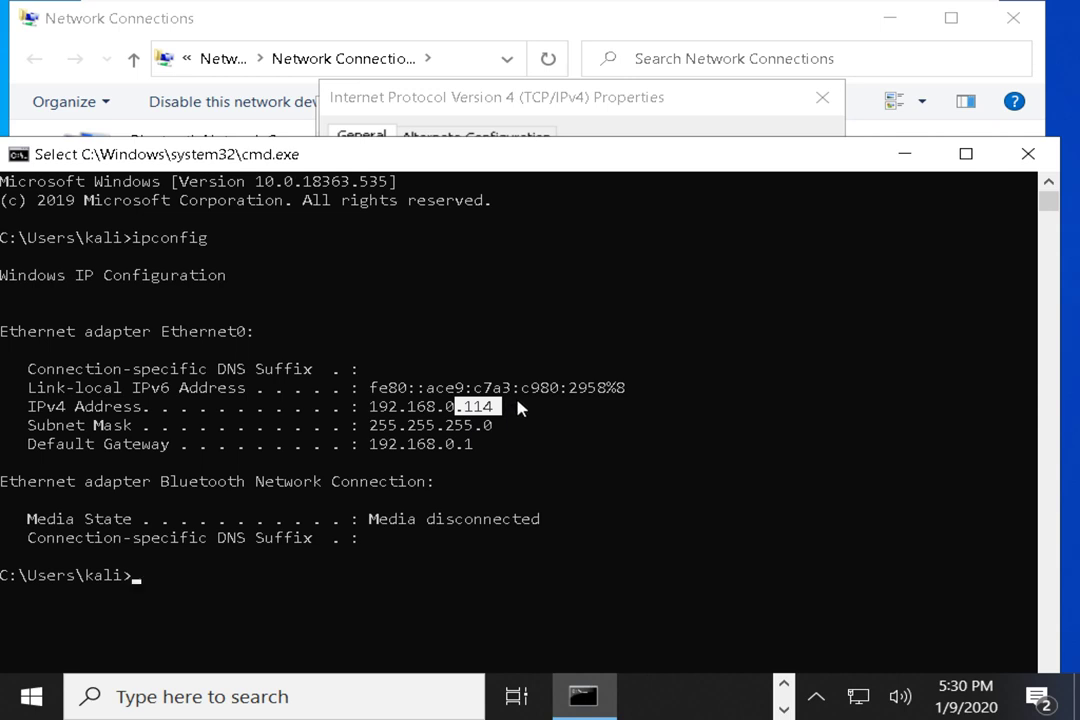
pyautogui.click(490, 407)
pyautogui.click(449, 407)
pyautogui.moveTo(449, 404); pyautogui.dragTo(371, 411)
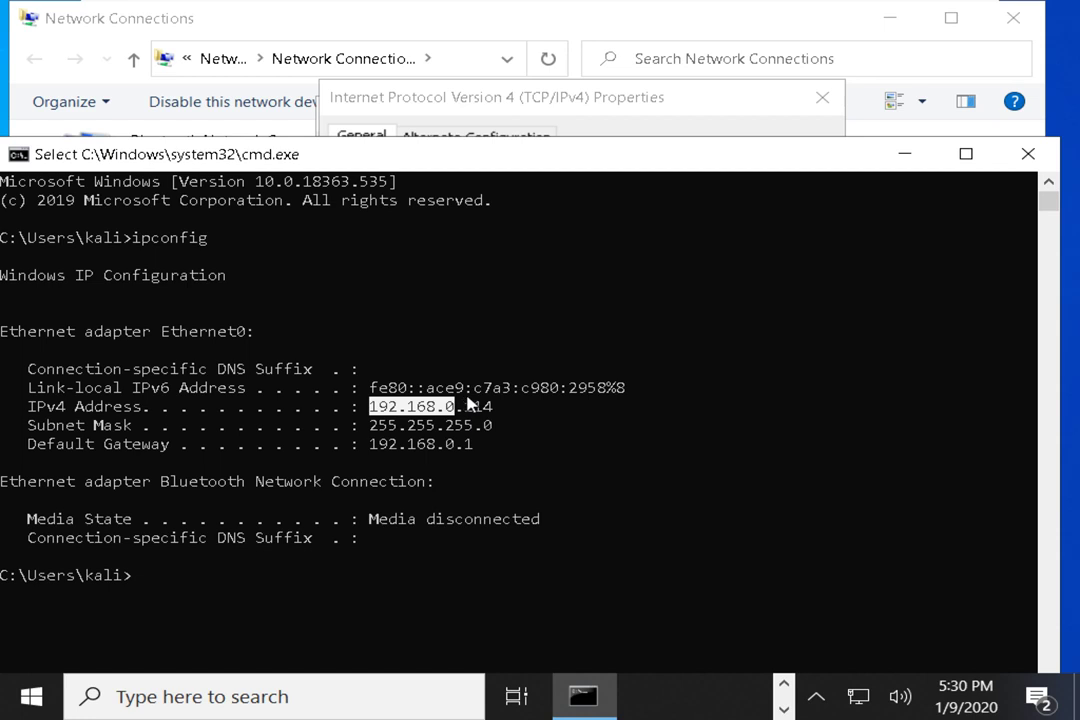
# Highlight parts of subnet mask 255.255.255.0 against the matching parts of 192.168.0.114
pyautogui.click(467, 425)
pyautogui.moveTo(467, 425); pyautogui.dragTo(372, 433)
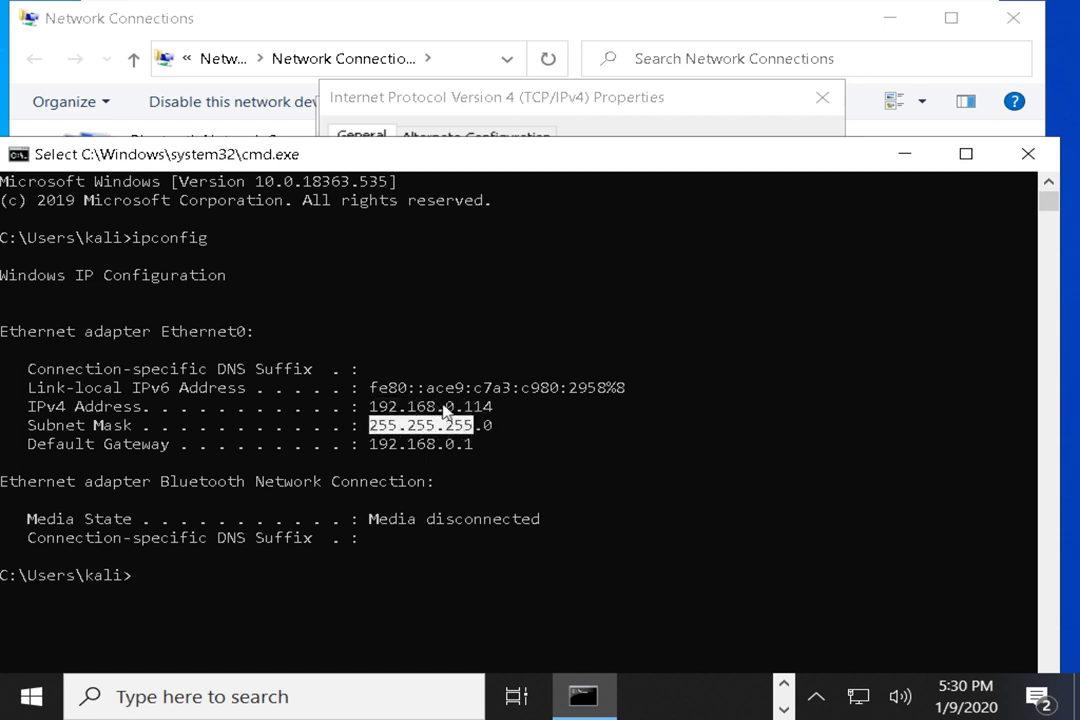
pyautogui.moveTo(452, 407); pyautogui.dragTo(377, 410)
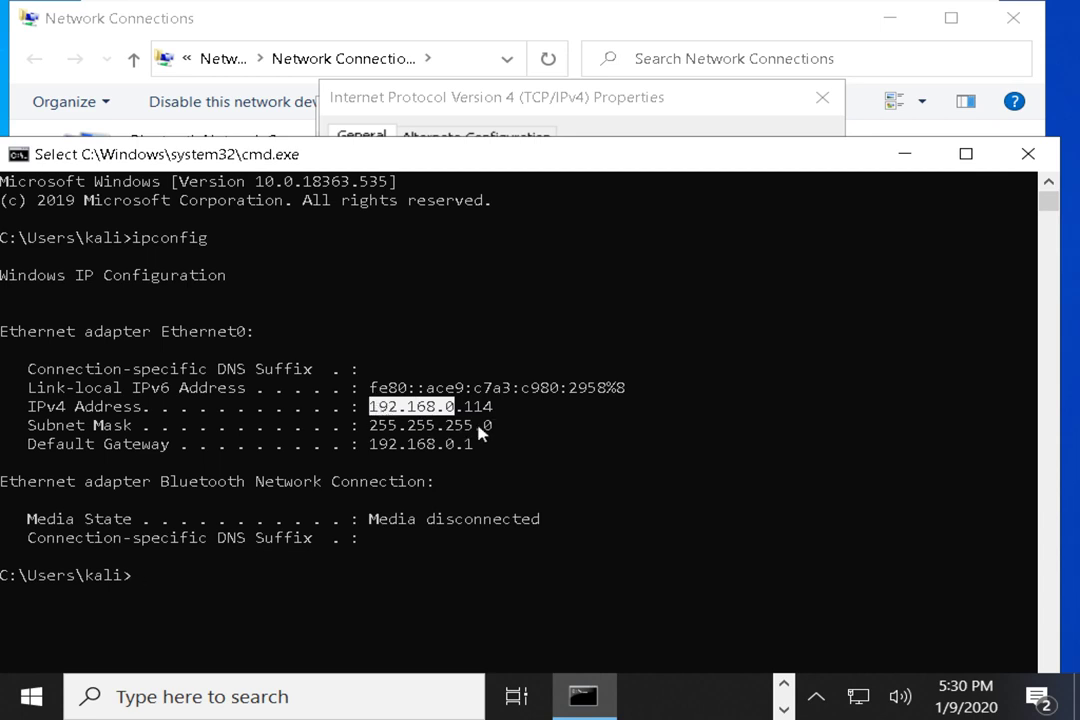
pyautogui.moveTo(477, 426); pyautogui.dragTo(490, 432)
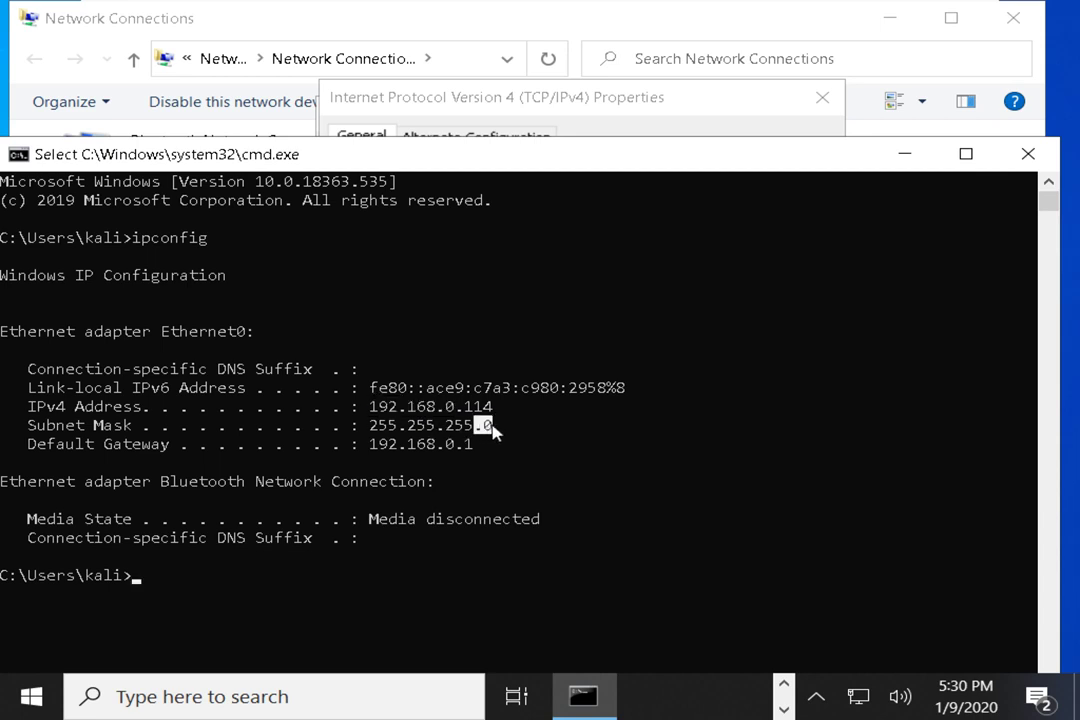
pyautogui.moveTo(466, 406); pyautogui.dragTo(502, 410)
pyautogui.moveTo(368, 424); pyautogui.dragTo(469, 426)
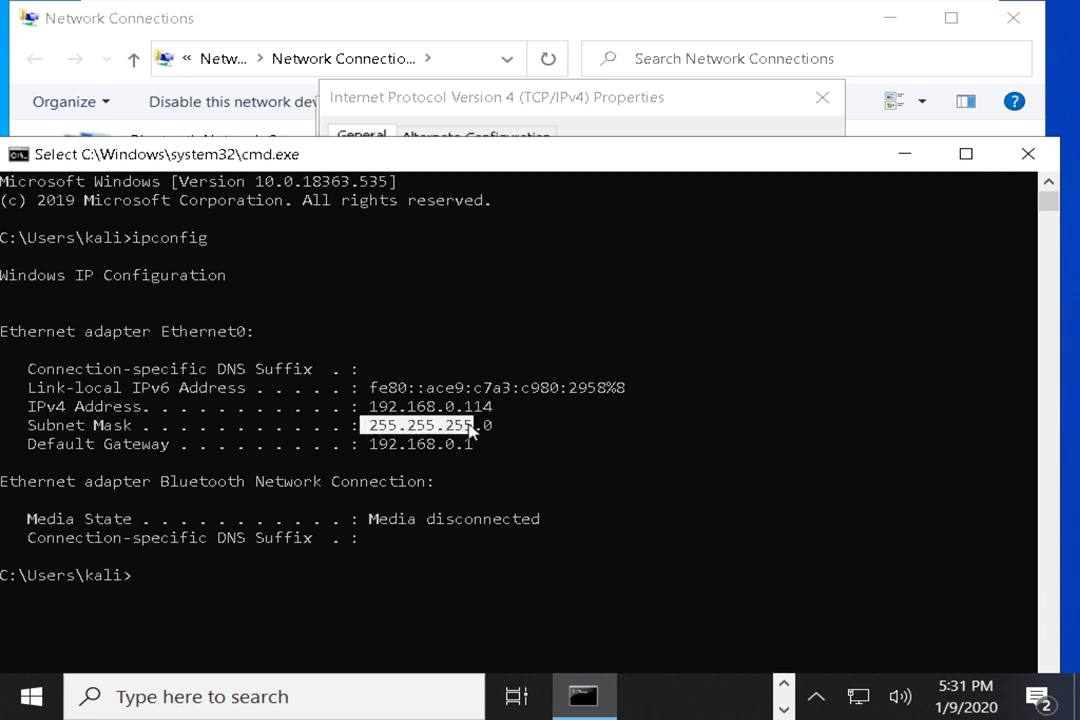
pyautogui.moveTo(369, 407); pyautogui.dragTo(503, 412)
pyautogui.click(467, 410)
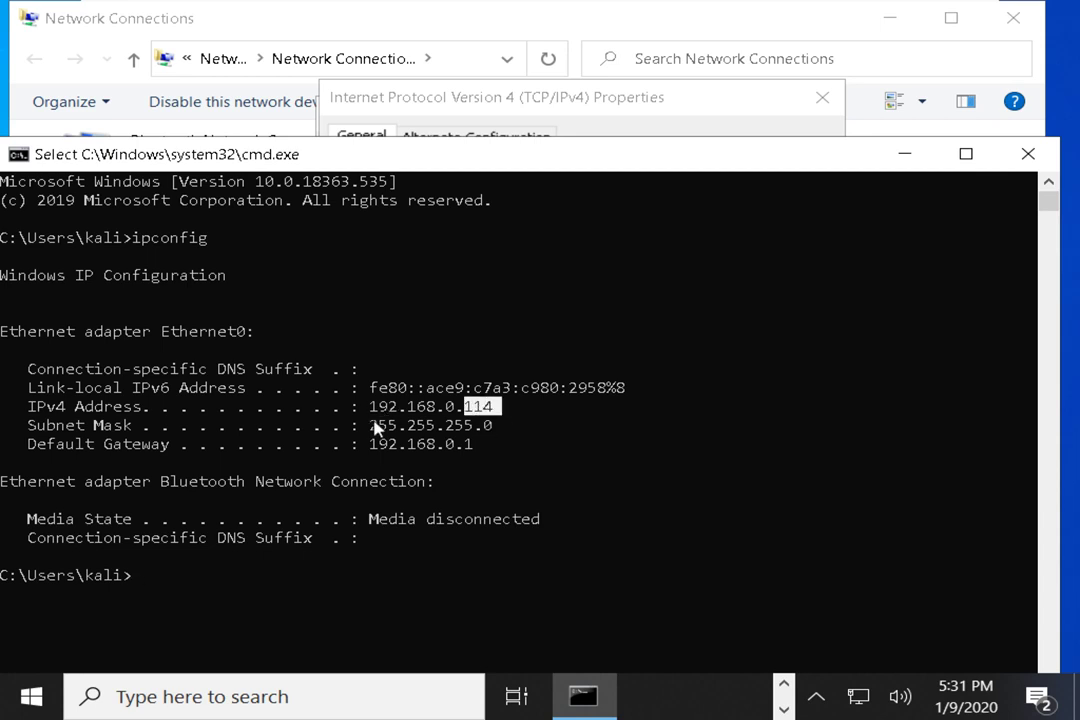
pyautogui.moveTo(370, 427); pyautogui.dragTo(470, 430)
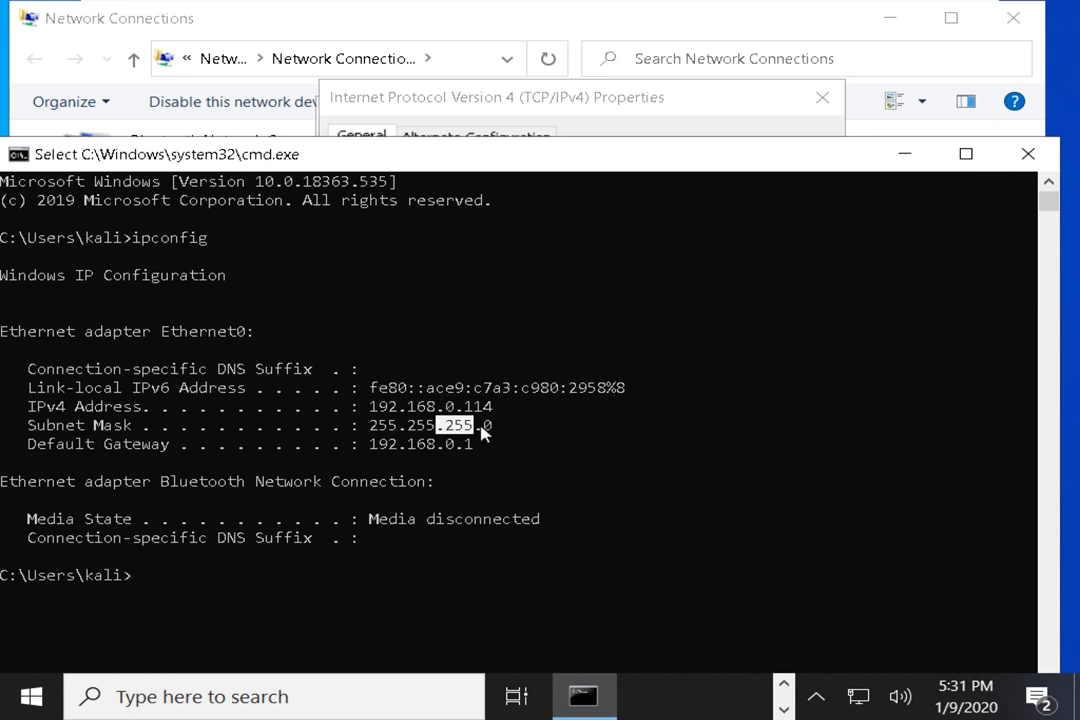
pyautogui.moveTo(481, 430); pyautogui.dragTo(504, 429)
pyautogui.moveTo(362, 425); pyautogui.dragTo(469, 438)
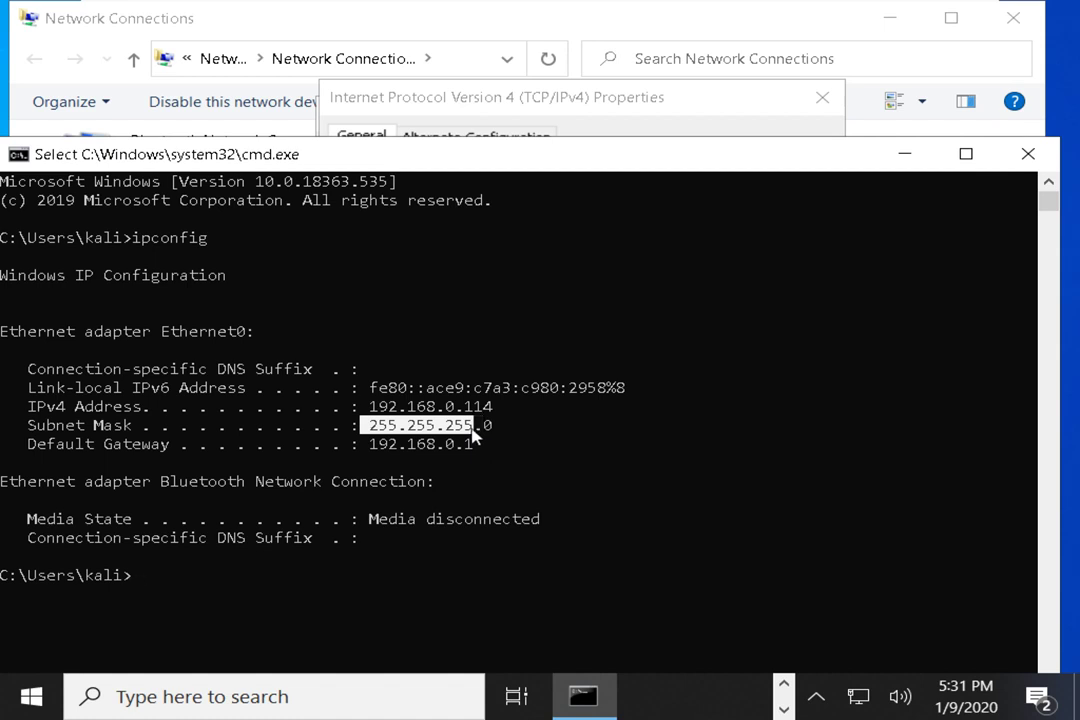
# Reposition and narrow the console window, then highlight the ipconfig command line
pyautogui.moveTo(525, 166); pyautogui.dragTo(535, 137)
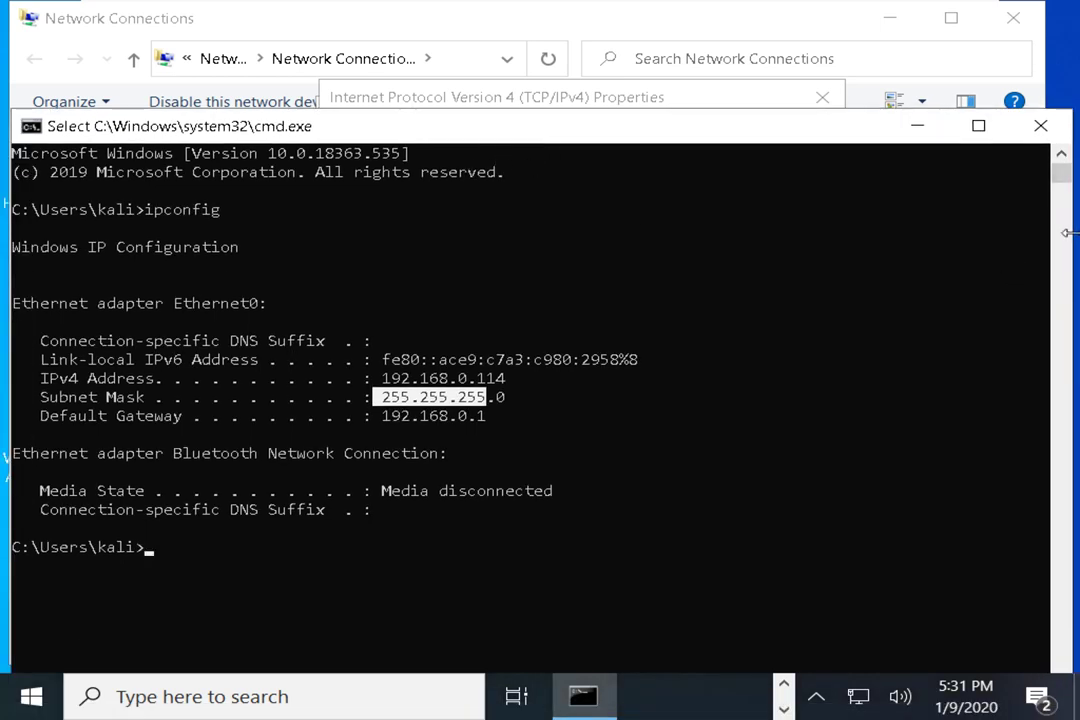
pyautogui.moveTo(1068, 232); pyautogui.dragTo(1020, 215)
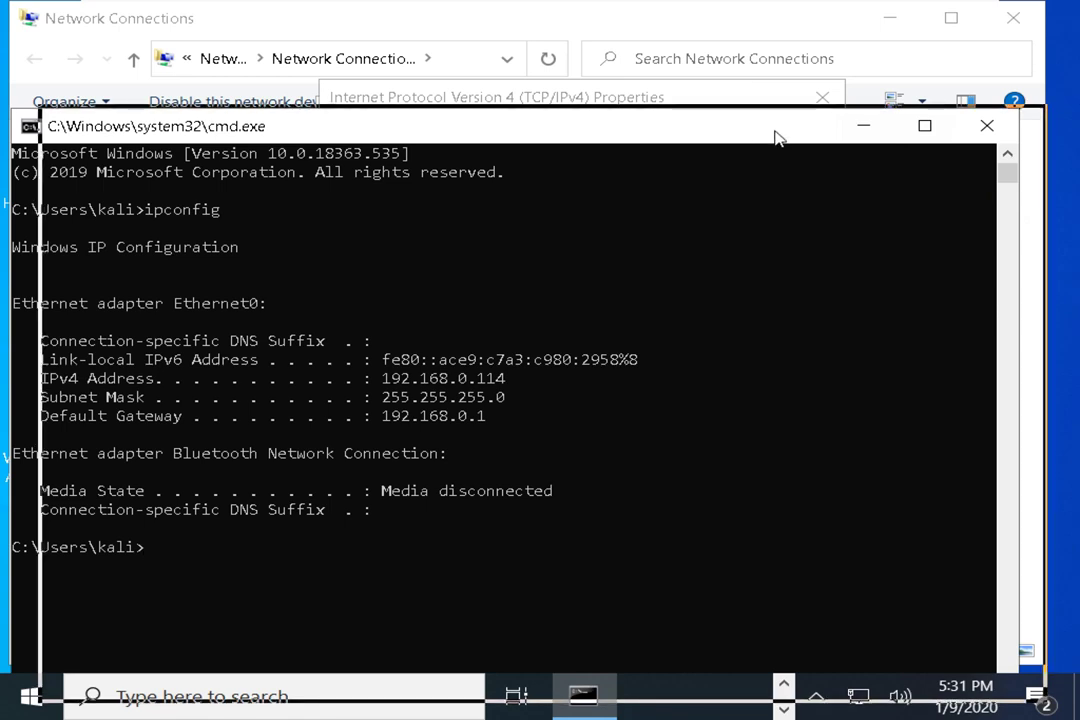
pyautogui.moveTo(770, 138); pyautogui.dragTo(790, 135)
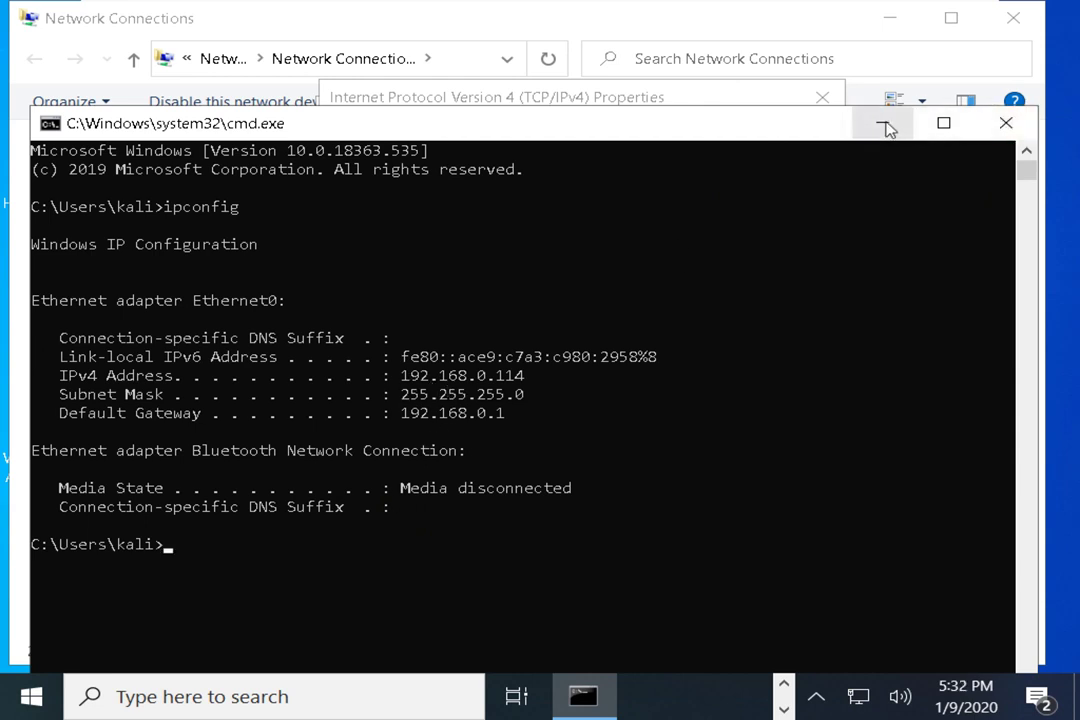
pyautogui.moveTo(172, 208); pyautogui.dragTo(325, 212)
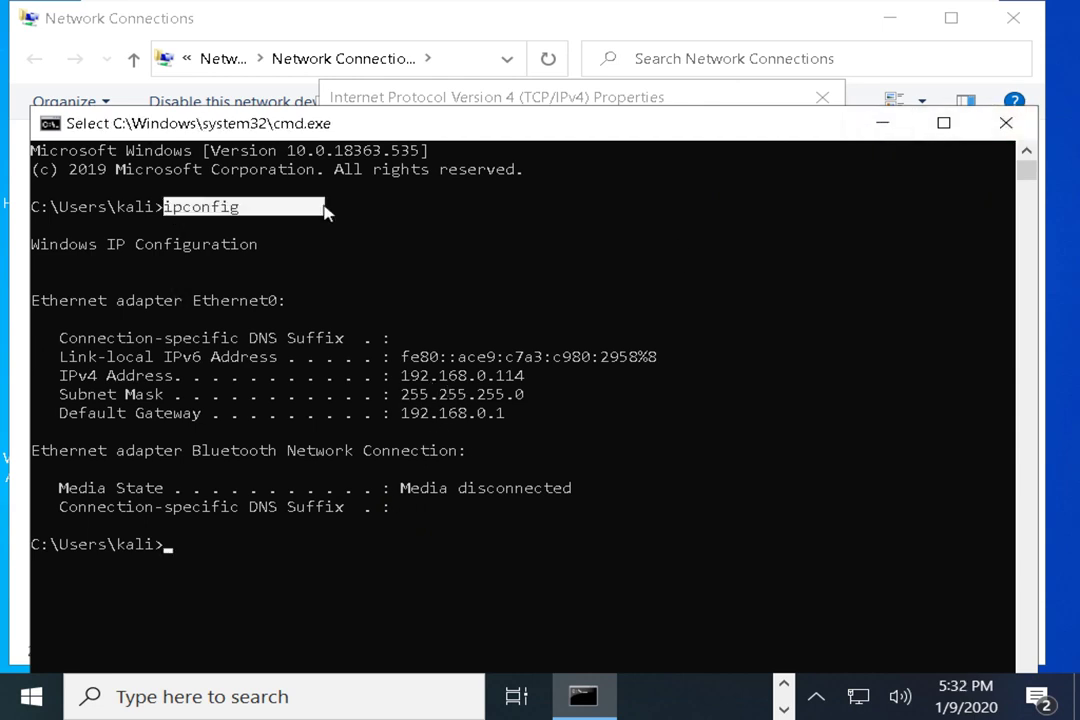
# Switch Ethernet0's IPv4 to a manual address and begin typing 192.168.1. into IP address
pyautogui.click(688, 100)
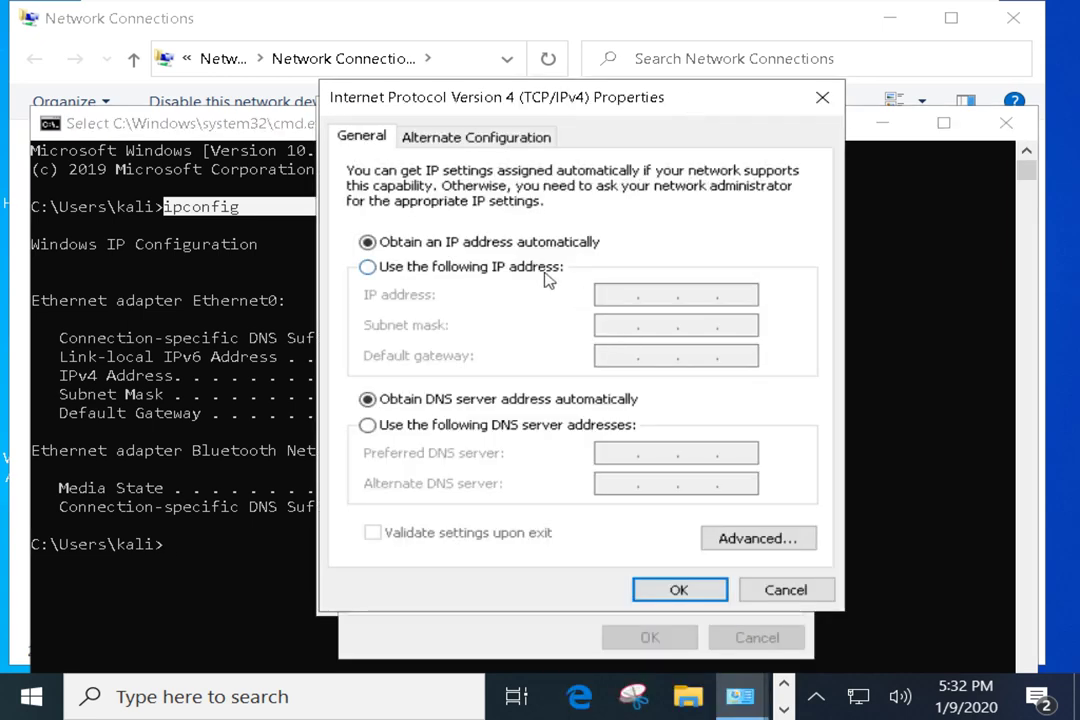
pyautogui.click(487, 267)
pyautogui.click(606, 295)
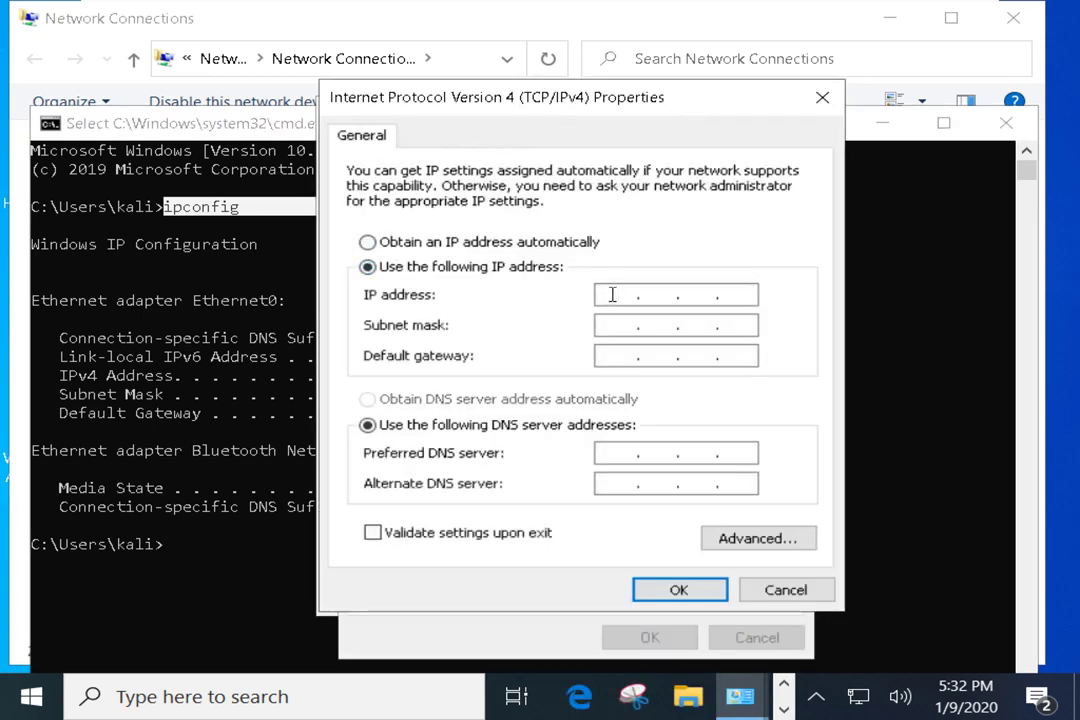
pyautogui.write('192 . 168 . 1 .')
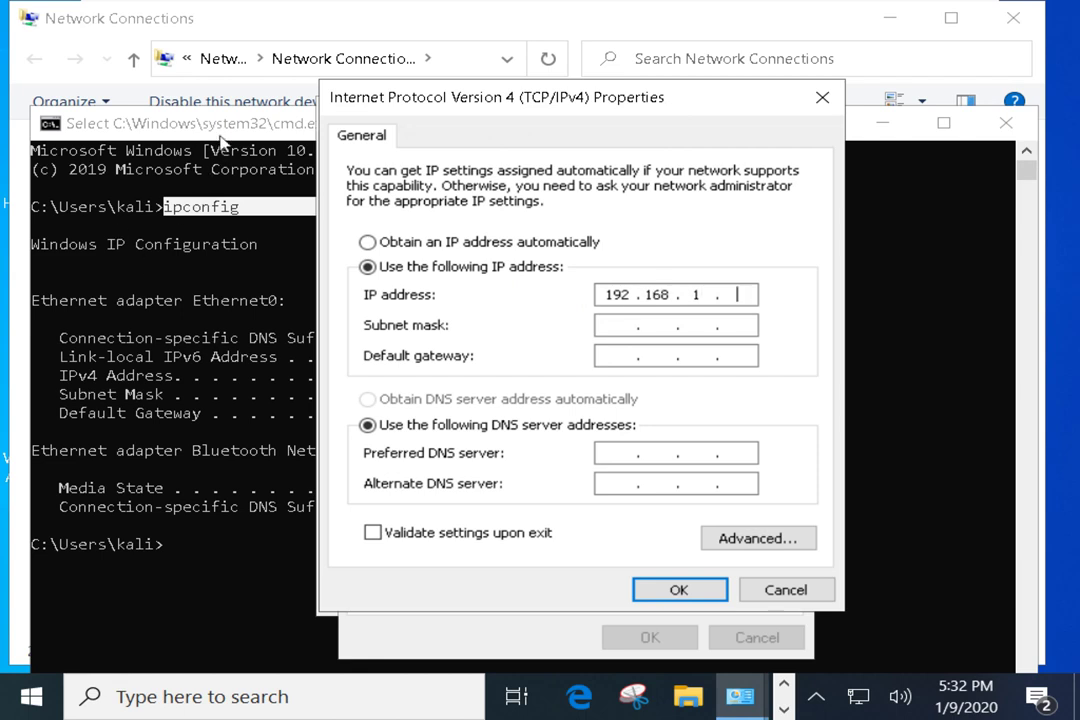
pyautogui.click(188, 118)
pyautogui.moveTo(476, 379); pyautogui.dragTo(540, 388)
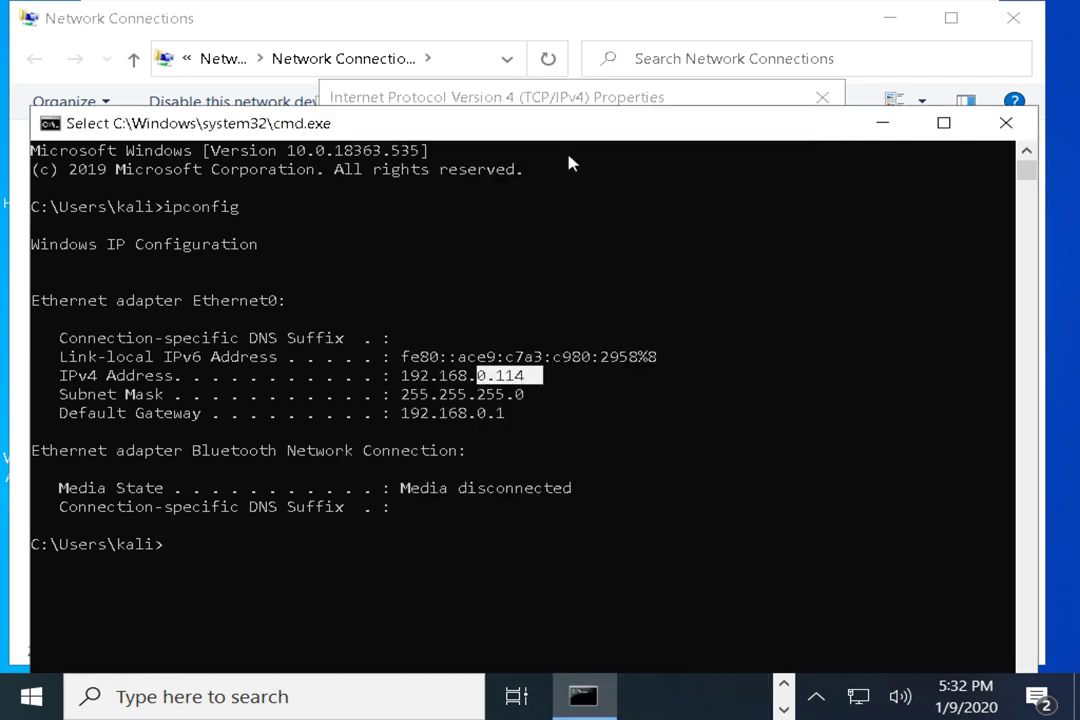
pyautogui.click(575, 104)
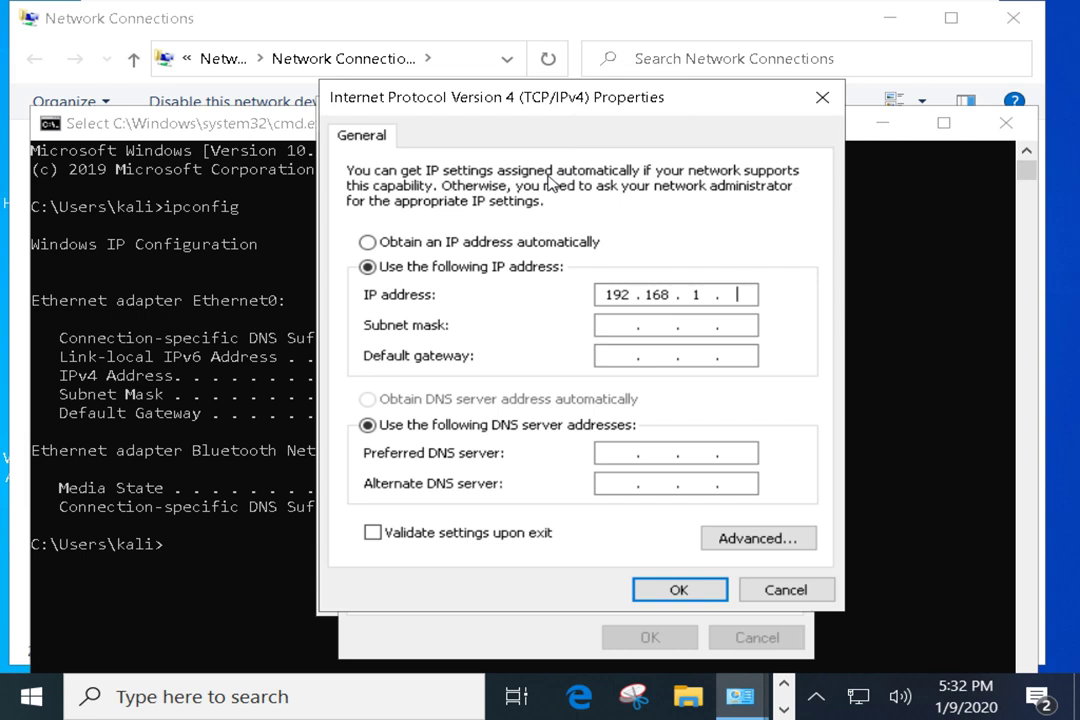
pyautogui.doubleClick(696, 292)
# Complete the IP address as 192.168.1.250 and fill in subnet mask 255.255.255.0
pyautogui.click(735, 300)
pyautogui.write('1')
pyautogui.press('BackSpace')
pyautogui.write('250')
pyautogui.click(612, 324)
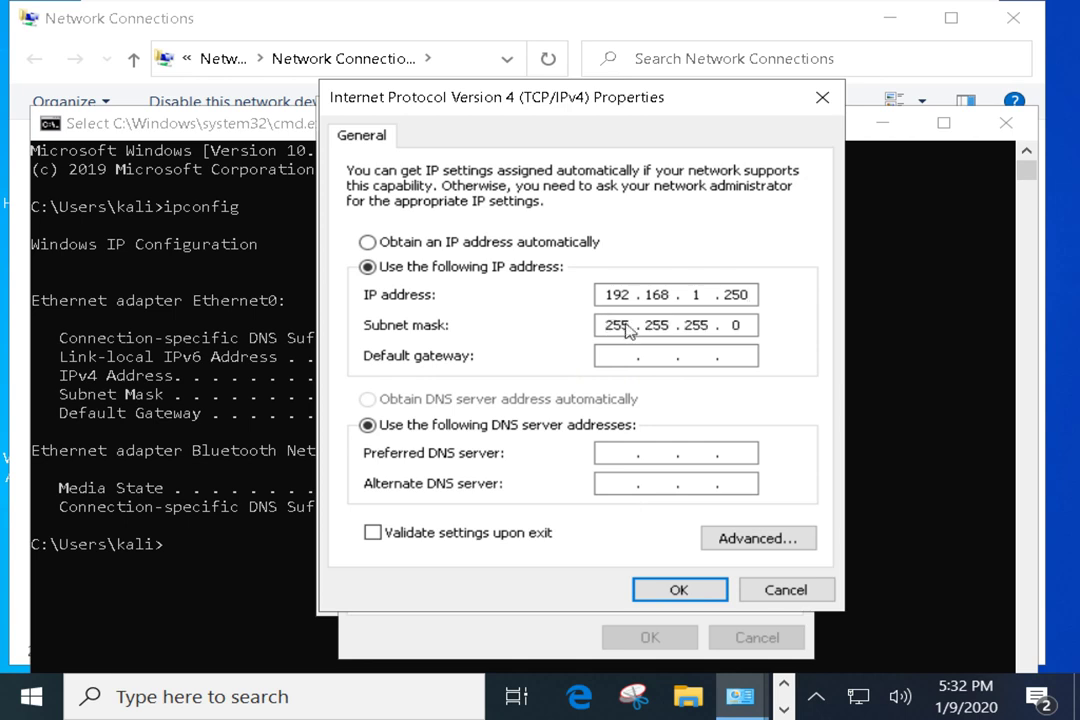
pyautogui.doubleClick(602, 294)
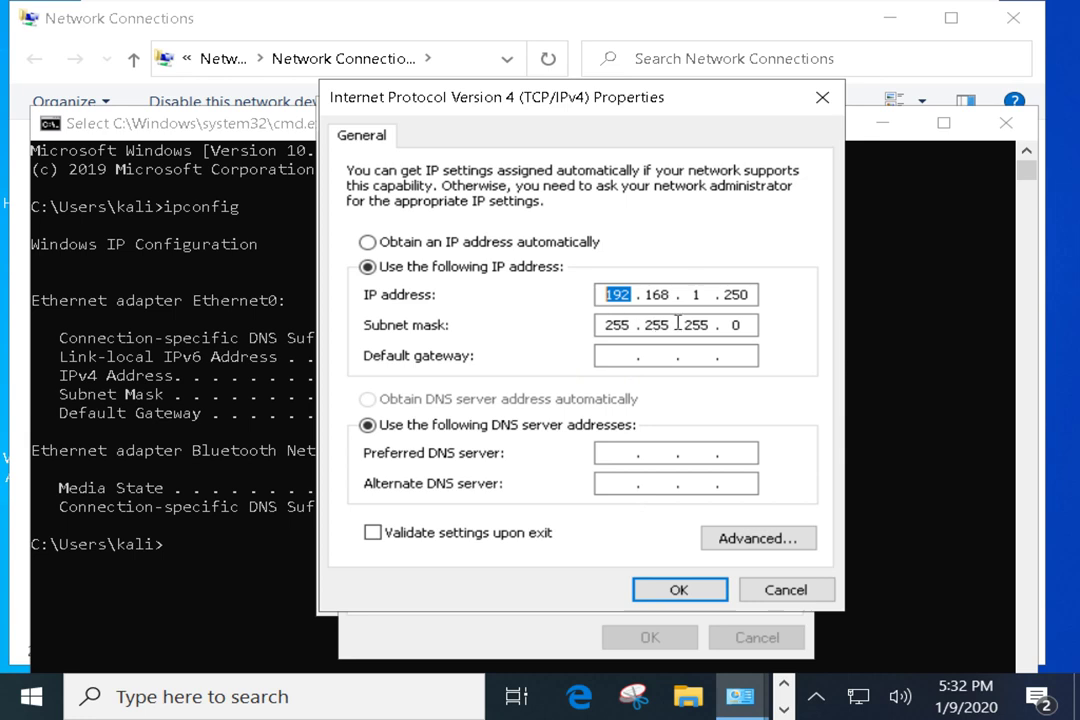
# Enter gateway 192.168.0.1, preferred DNS 1.1.1.1 and alternate DNS 8.8.8.8
pyautogui.click(615, 356)
pyautogui.write('192 . 168 . ')
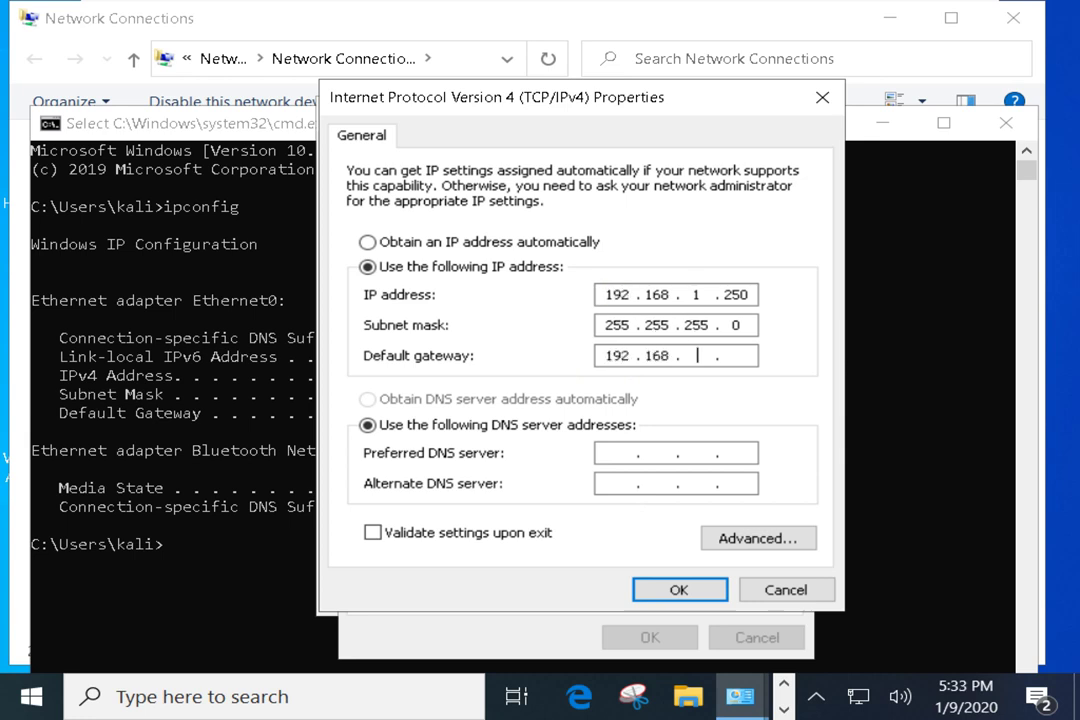
pyautogui.write('0 . 1')
pyautogui.click(610, 452)
pyautogui.write('8.8.8.8')
pyautogui.press('BackSpace')
pyautogui.press('BackSpace')
pyautogui.press('BackSpace')
pyautogui.press('BackSpace')
pyautogui.write('1.1.1.1')
pyautogui.click(605, 484)
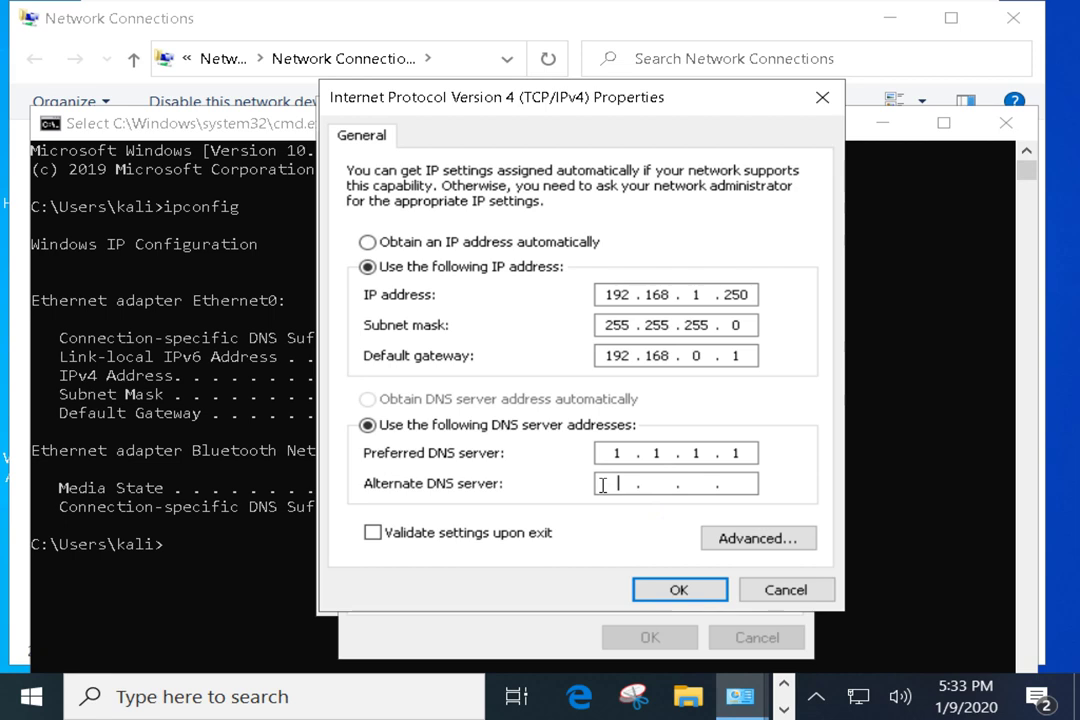
pyautogui.write('8.8.8.8')
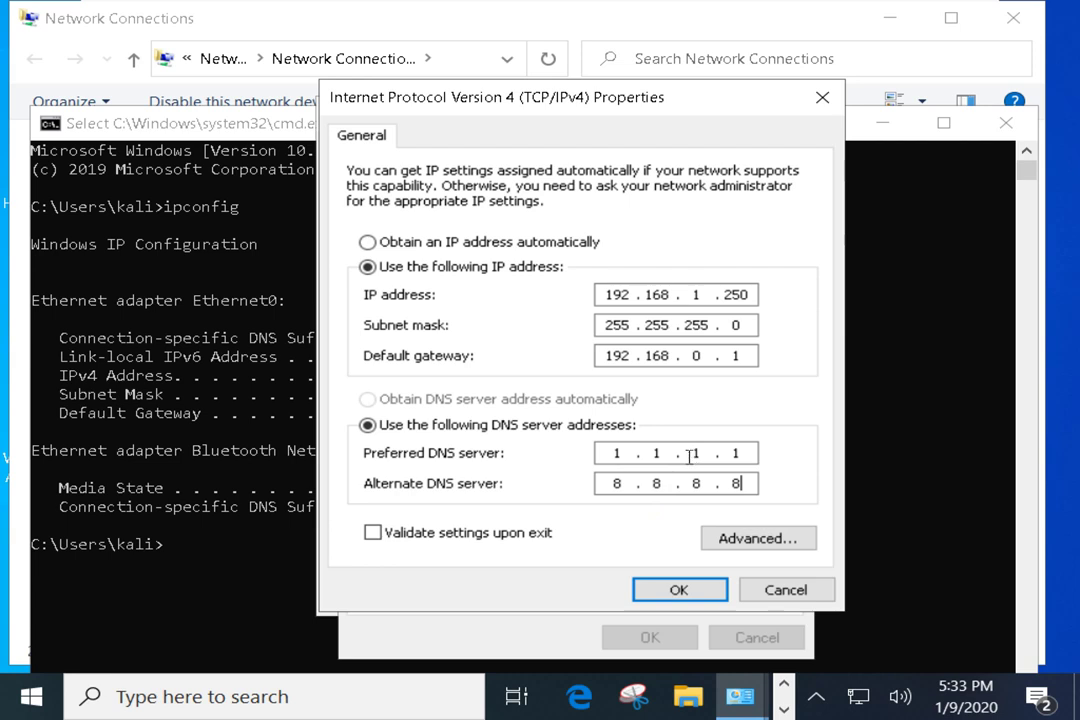
pyautogui.doubleClick(736, 325)
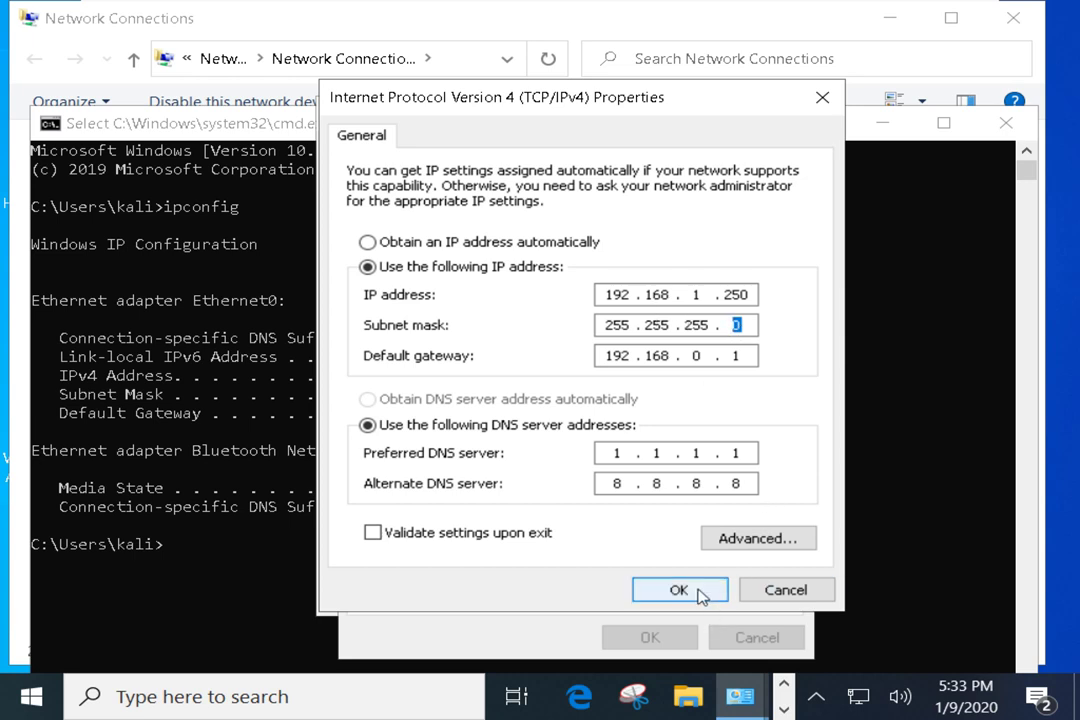
# Try to save the IPv4 settings and decline the gateway subnet mismatch warning
pyautogui.doubleClick(697, 294)
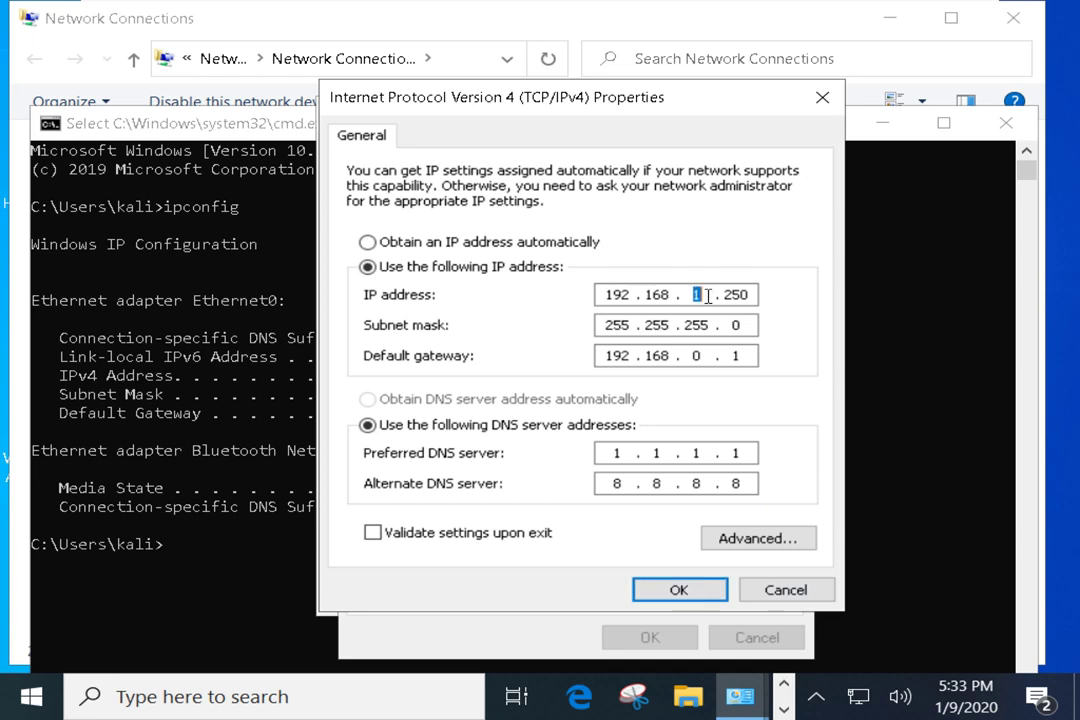
pyautogui.click(668, 293)
pyautogui.click(712, 295)
pyautogui.doubleClick(697, 357)
pyautogui.click(680, 590)
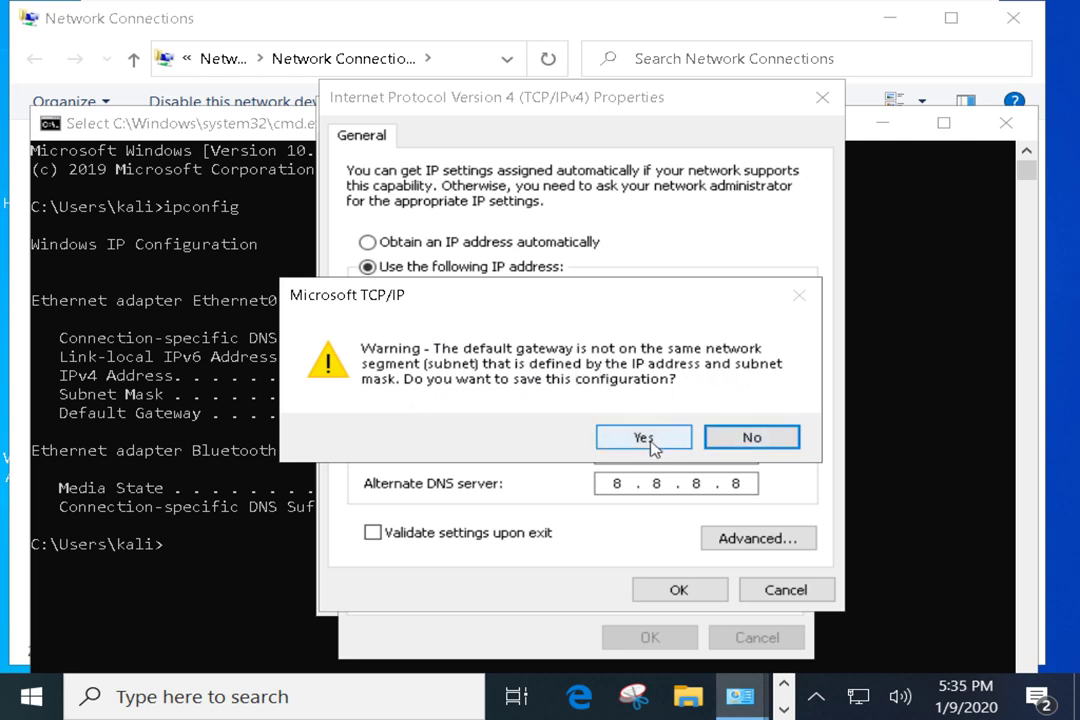
pyautogui.click(748, 438)
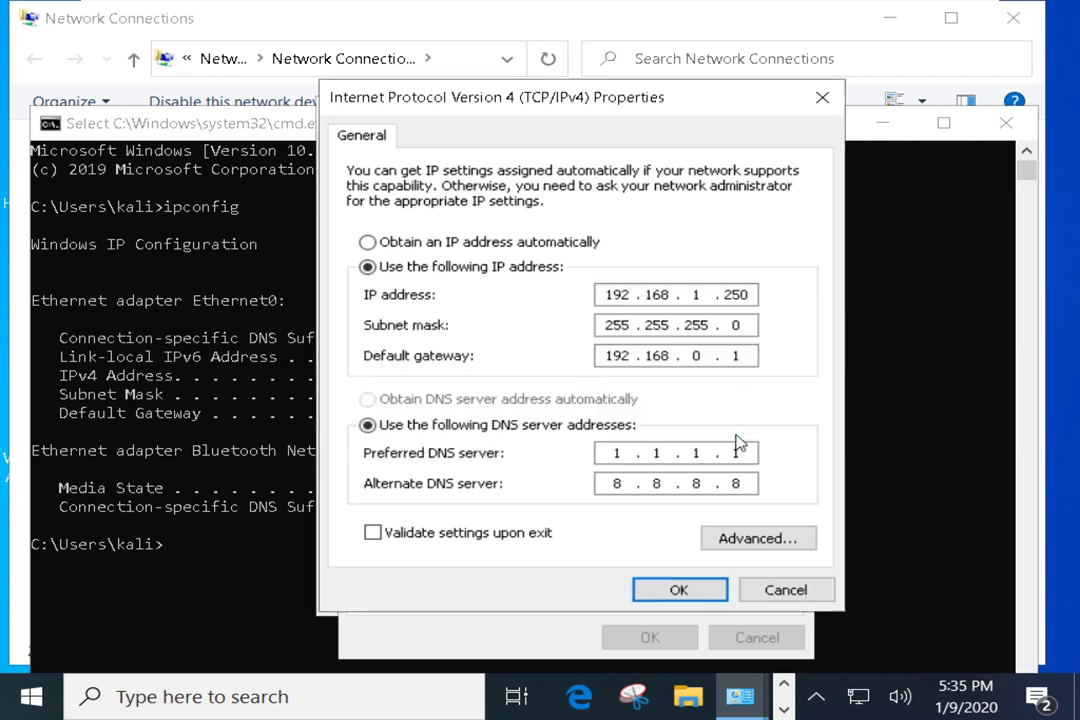
# Retype 0 in the gateway's third part and change the IP to 192.168.0.250
pyautogui.click(697, 355)
pyautogui.press('BackSpace')
pyautogui.write('0')
pyautogui.doubleClick(698, 294)
pyautogui.write('0')
# Save the corrected IPv4 settings and rerun ipconfig, which still reports 192.168.0.114
pyautogui.click(678, 588)
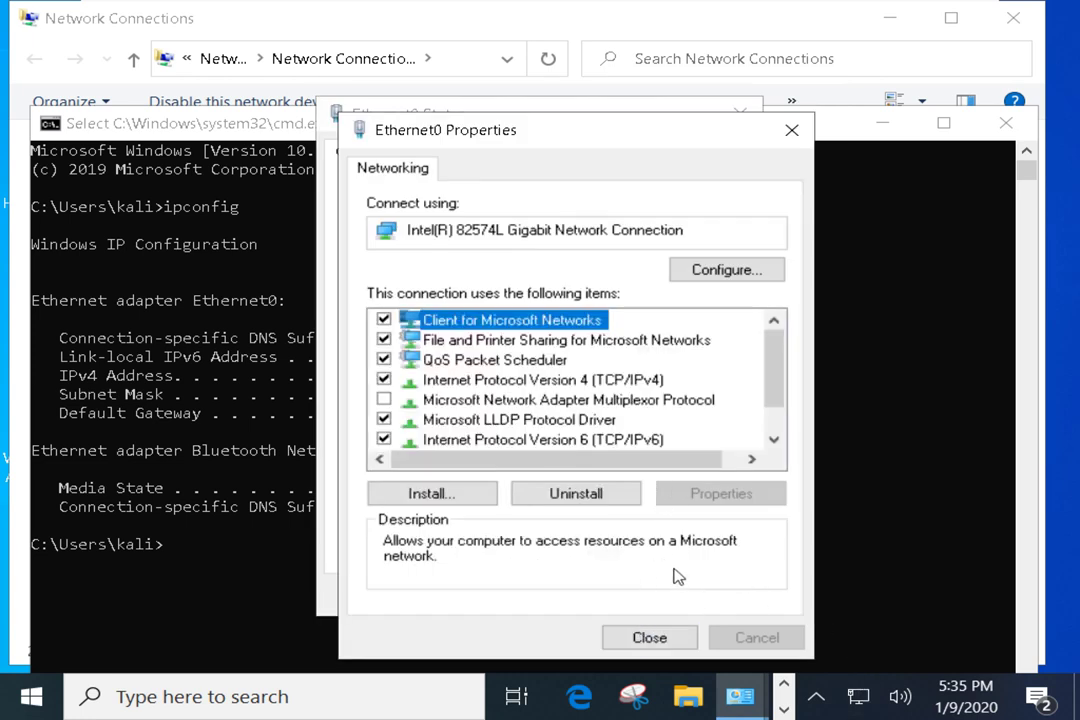
pyautogui.click(248, 420)
pyautogui.press('Up')
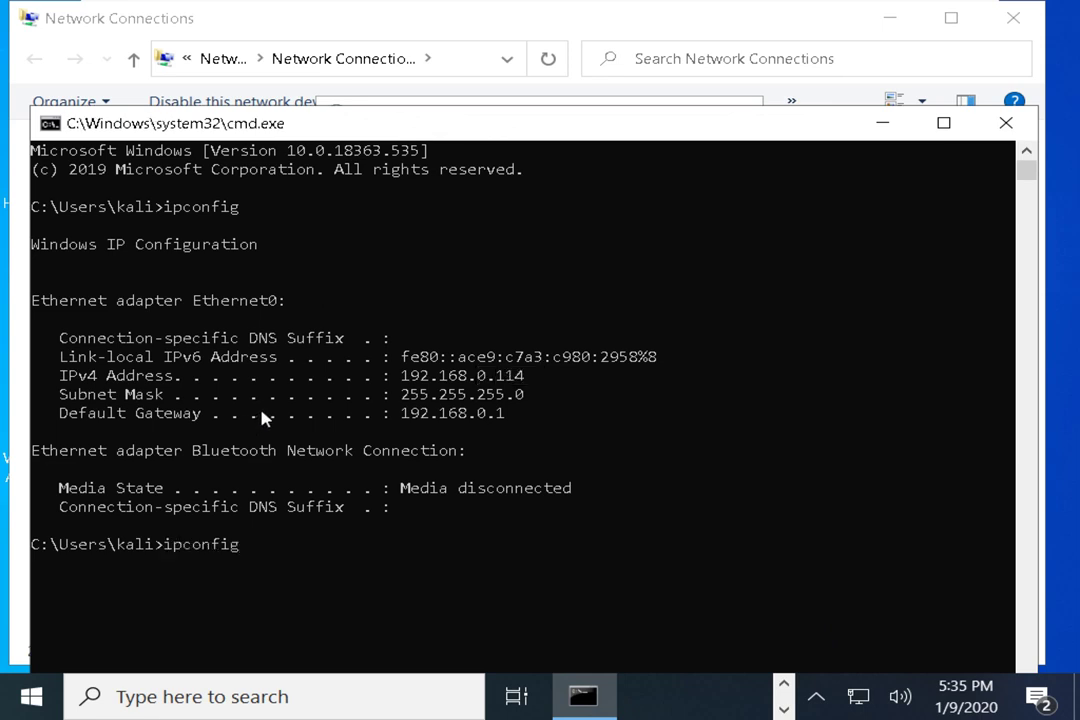
pyautogui.press('Return')
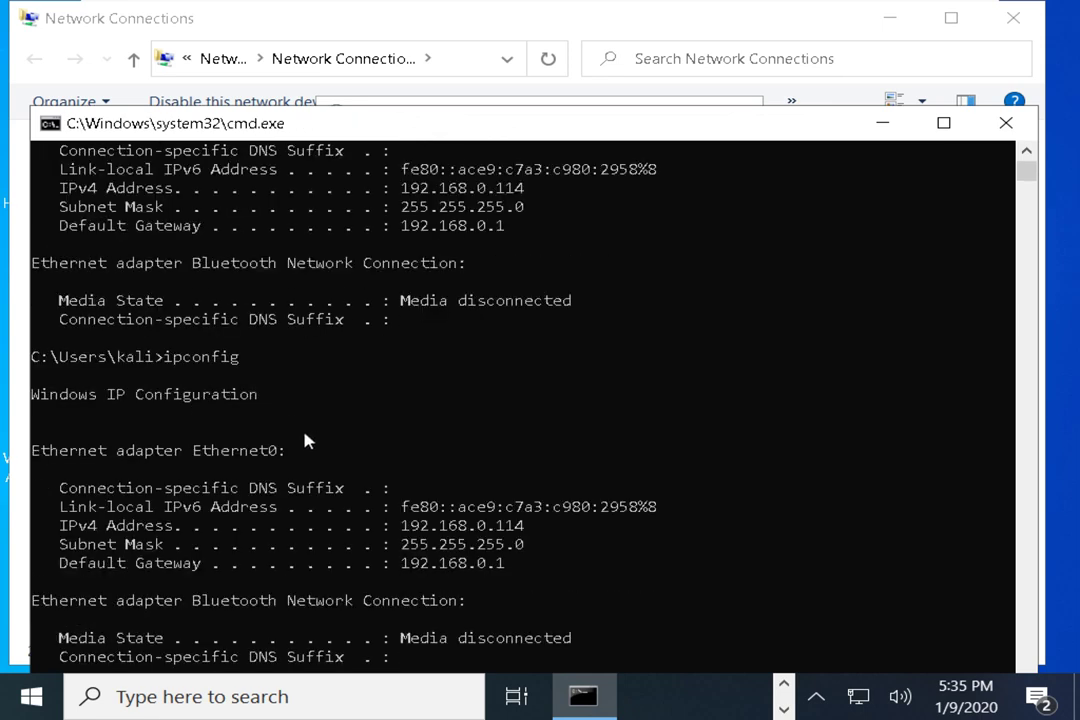
pyautogui.moveTo(421, 530); pyautogui.dragTo(537, 530)
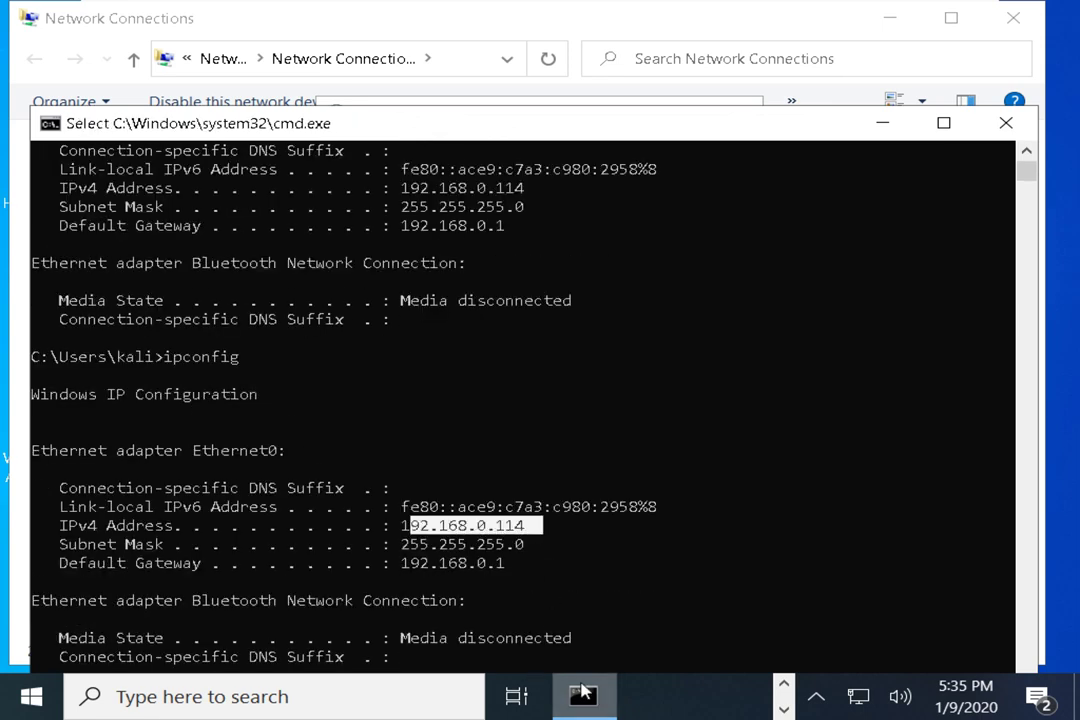
pyautogui.hotkey('alt', 'Tab')
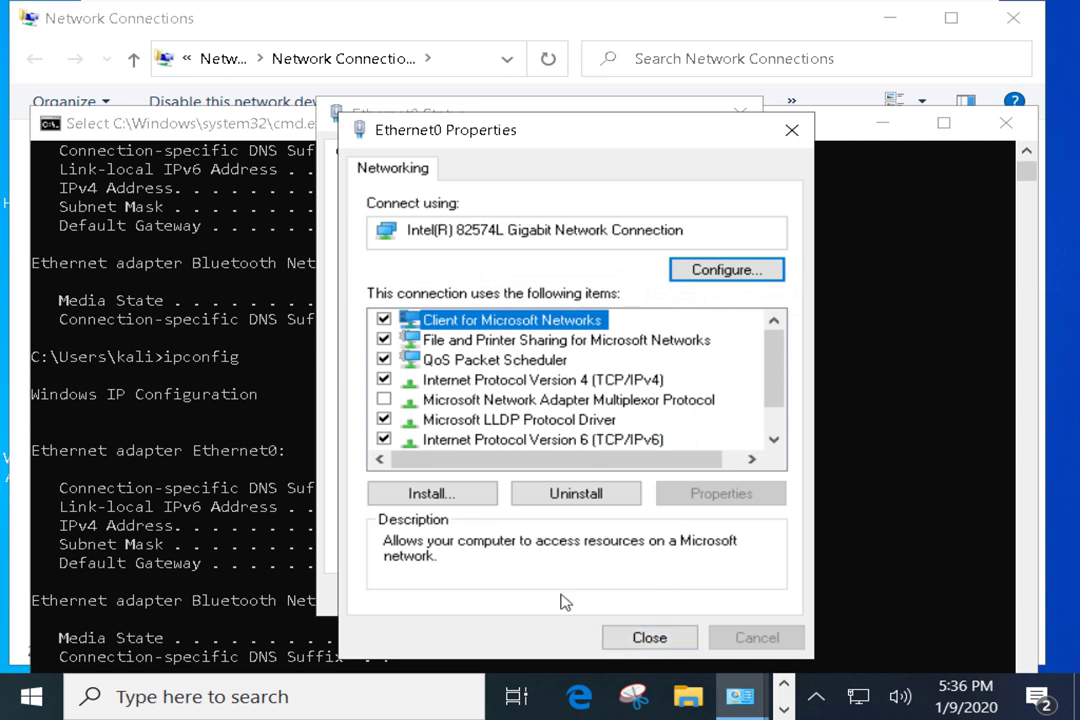
# Check Ethernet0's Details for IPv4 192.168.0.250 with DHCP off, then close the dialogs
pyautogui.click(637, 641)
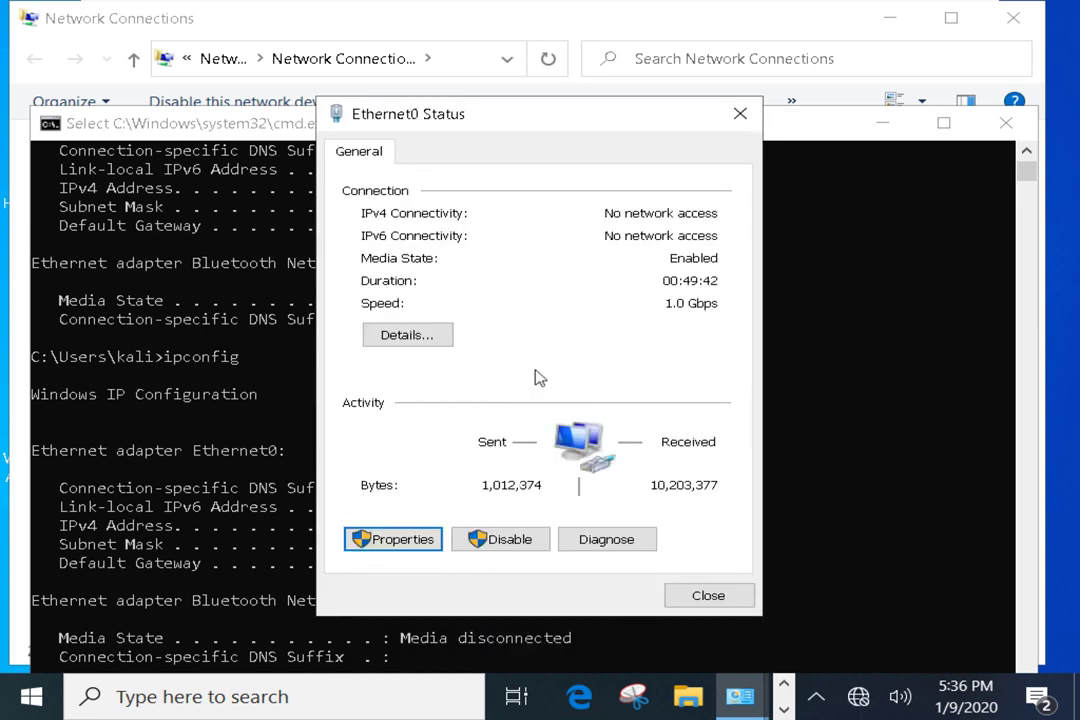
pyautogui.click(435, 337)
pyautogui.click(550, 307)
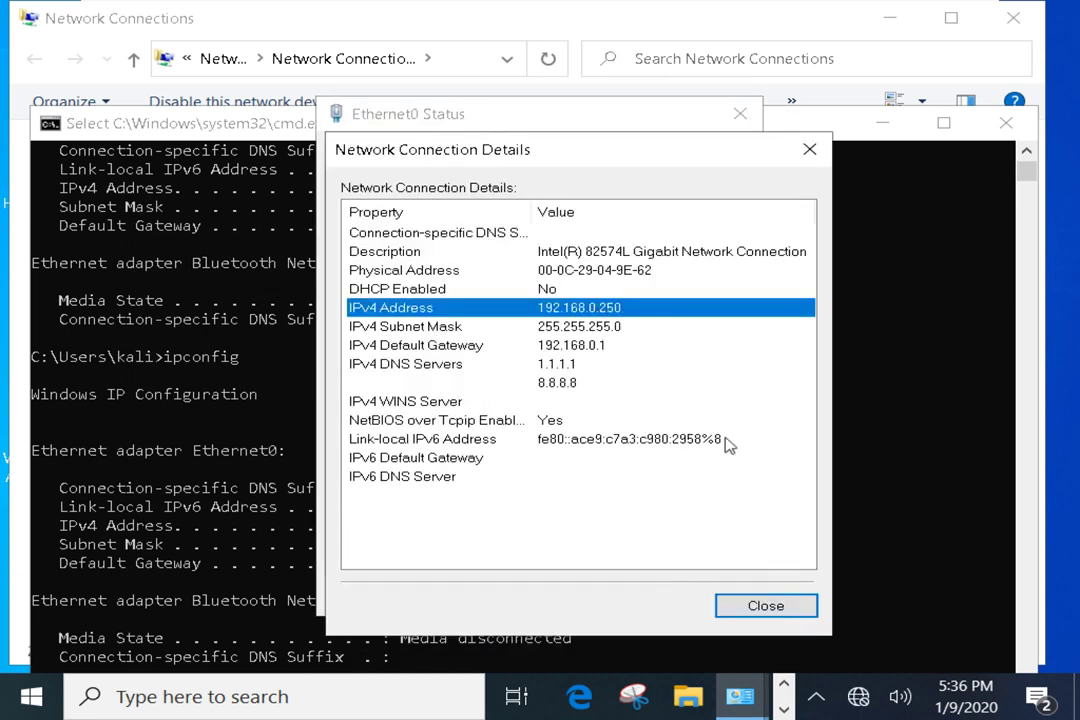
pyautogui.click(762, 605)
pyautogui.click(622, 642)
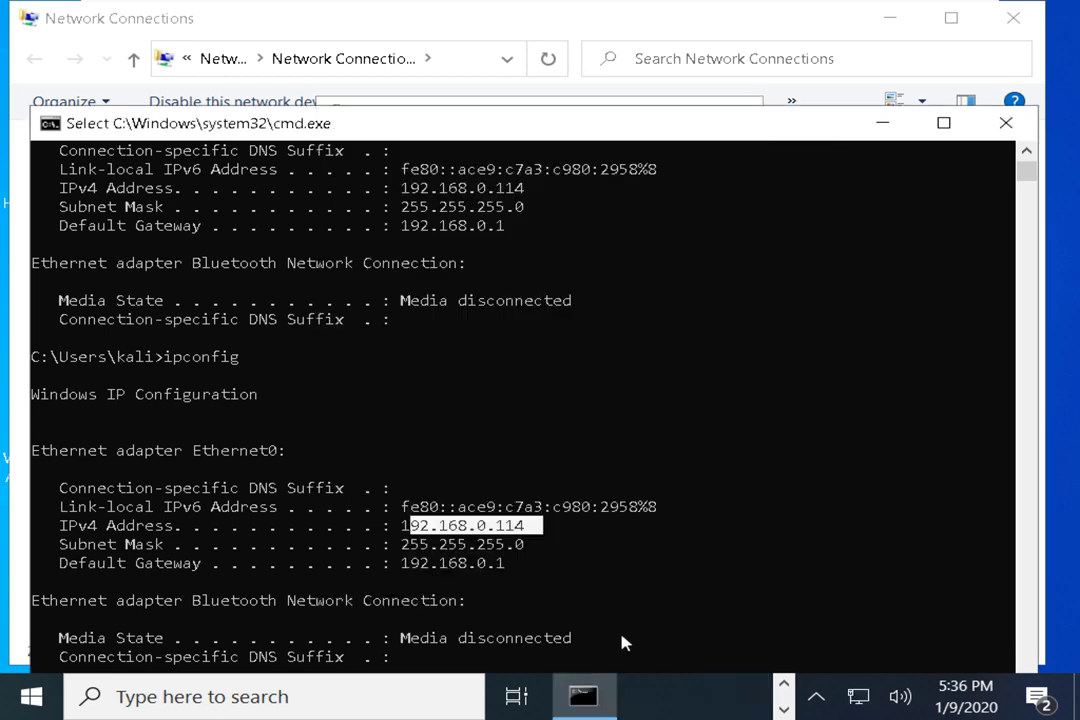
# Rerun ipconfig and mark the new IPv4 address 192.168.0.250 in the output
pyautogui.hotkey('ctrl', 'c')
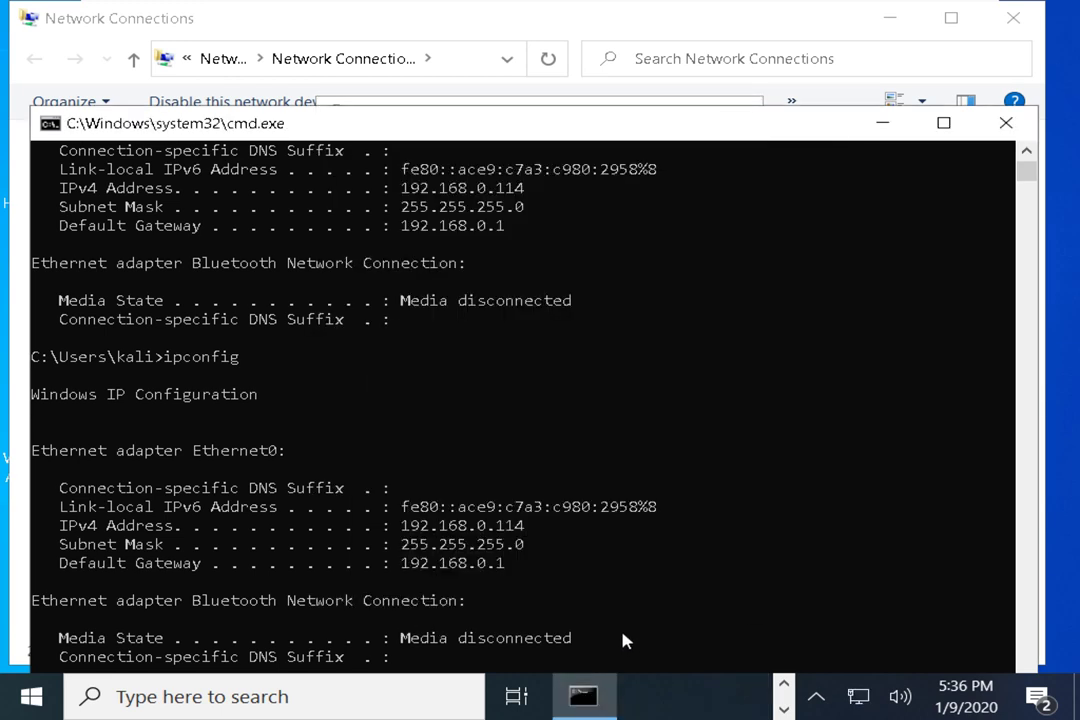
pyautogui.moveTo(583, 133); pyautogui.dragTo(566, 53)
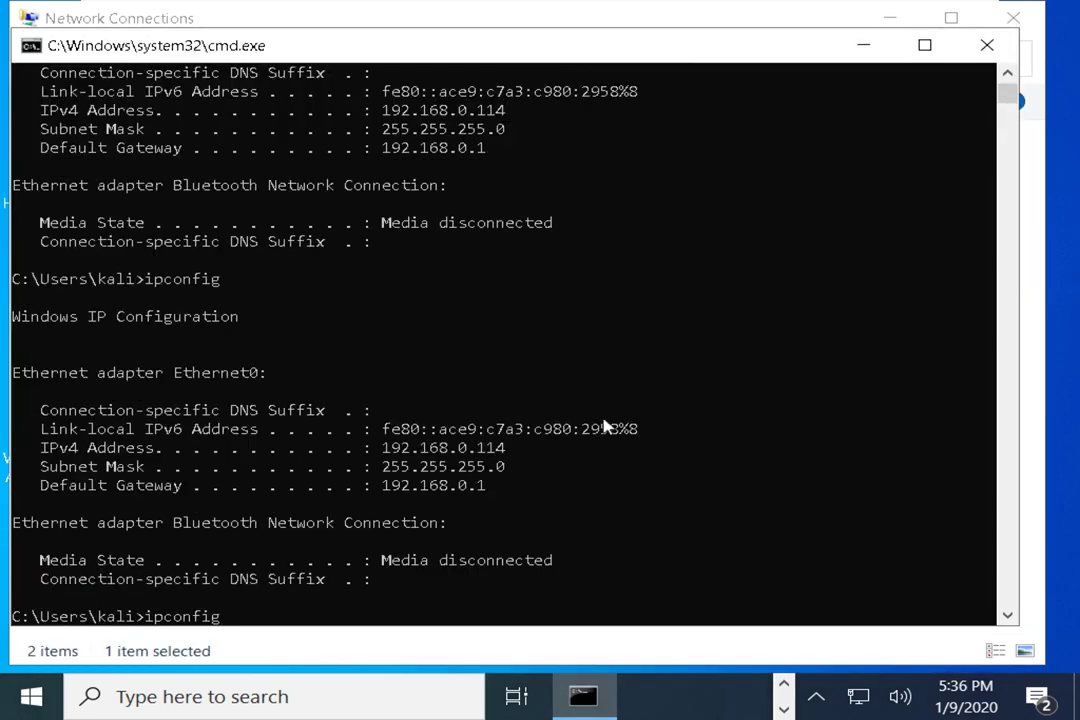
pyautogui.press('Return')
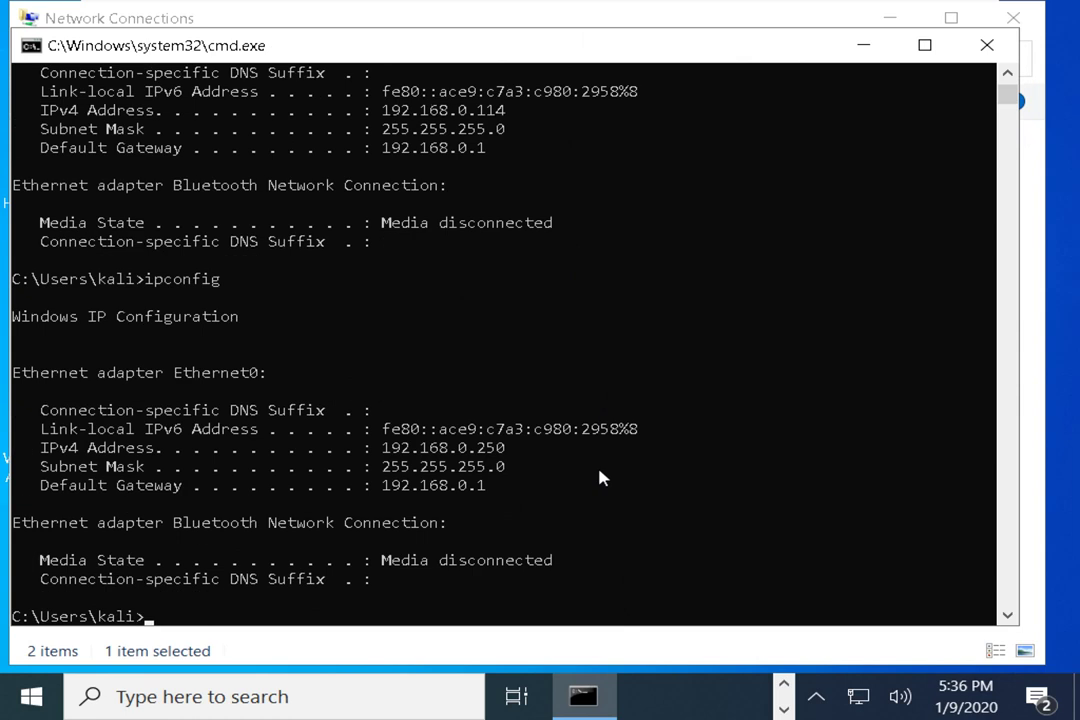
pyautogui.moveTo(380, 450); pyautogui.dragTo(503, 453)
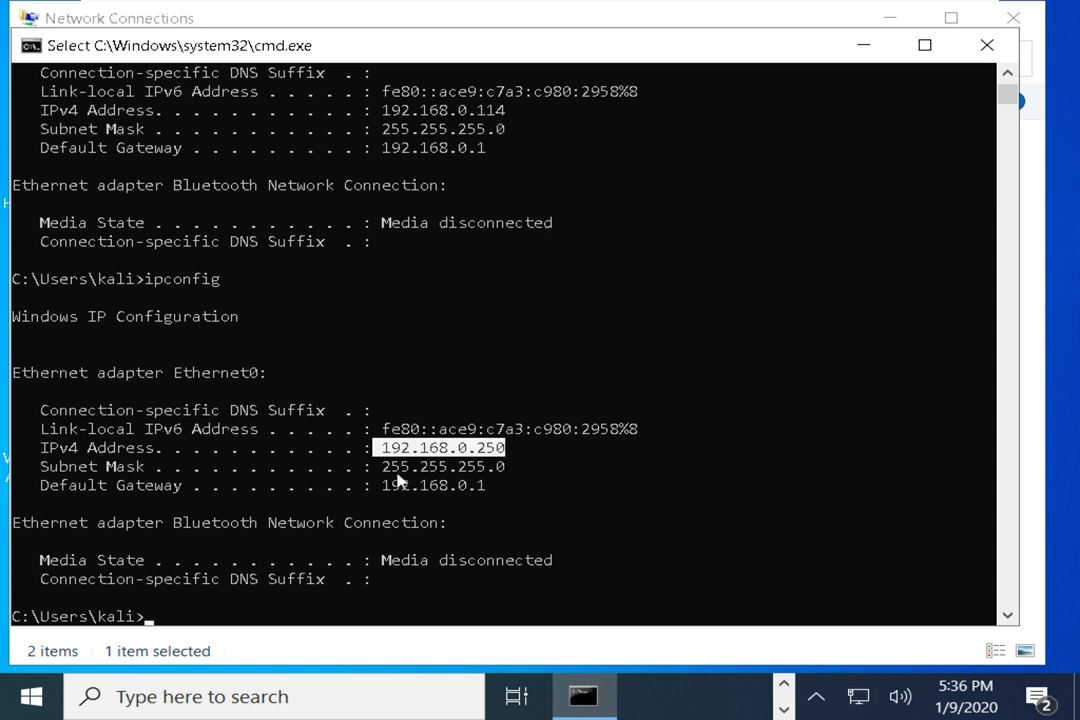
# Select the gateway 192.168.0.1 and switch the console into Mark mode
pyautogui.moveTo(382, 486); pyautogui.dragTo(481, 490)
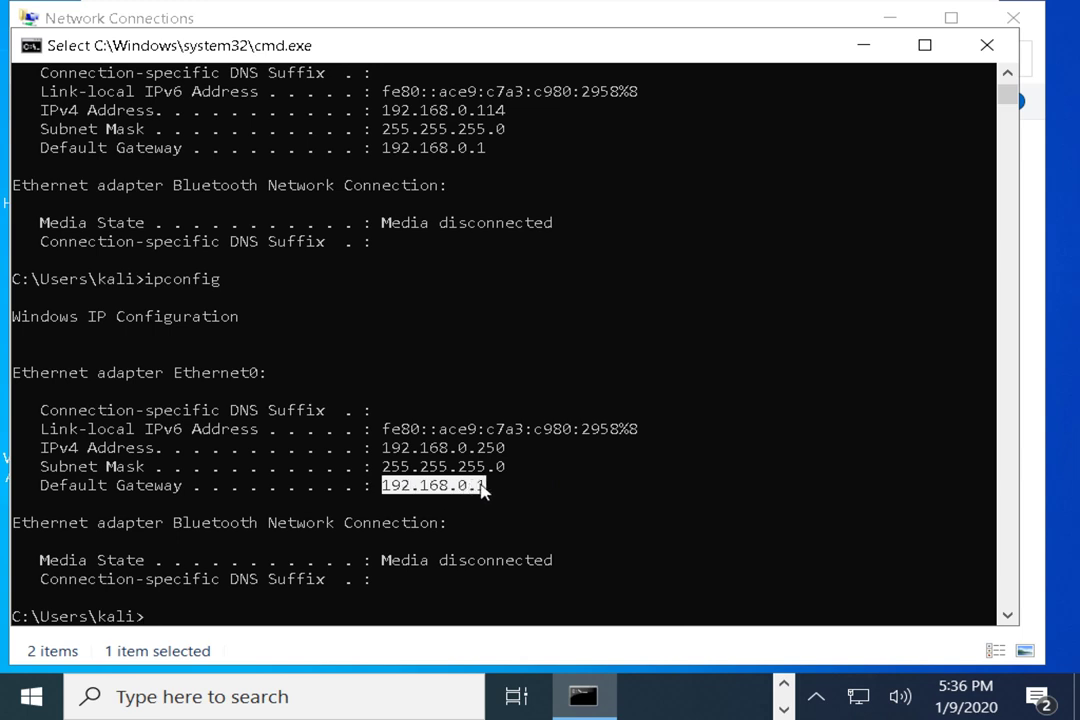
pyautogui.rightClick(481, 490)
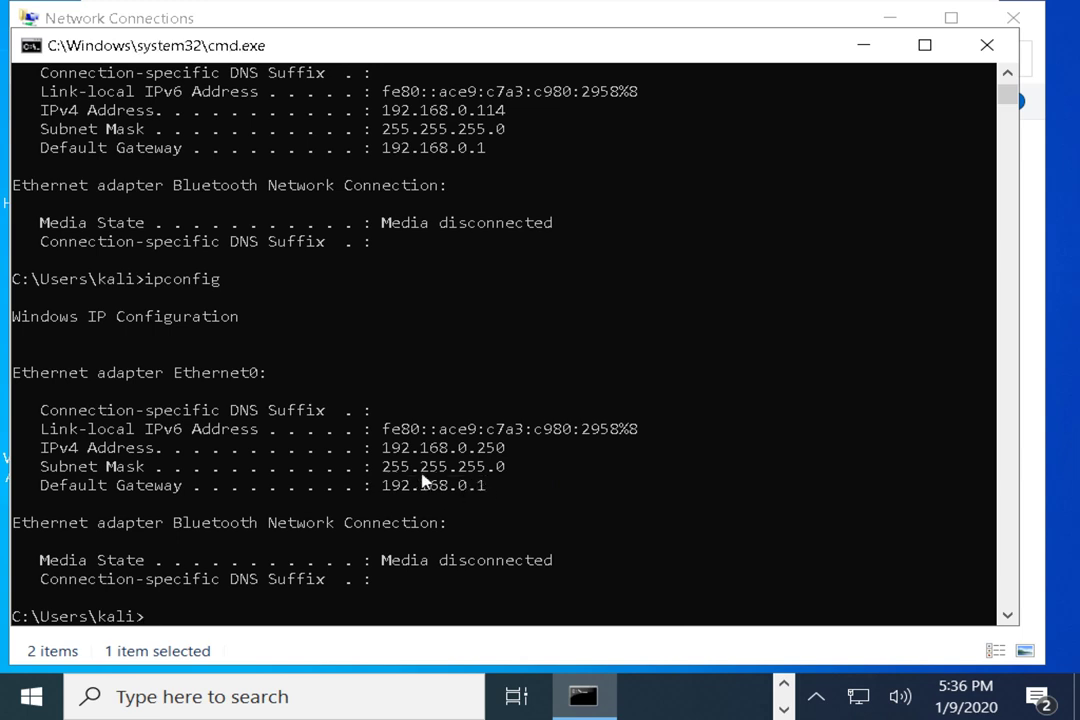
pyautogui.moveTo(385, 488); pyautogui.dragTo(481, 490)
pyautogui.click(462, 486)
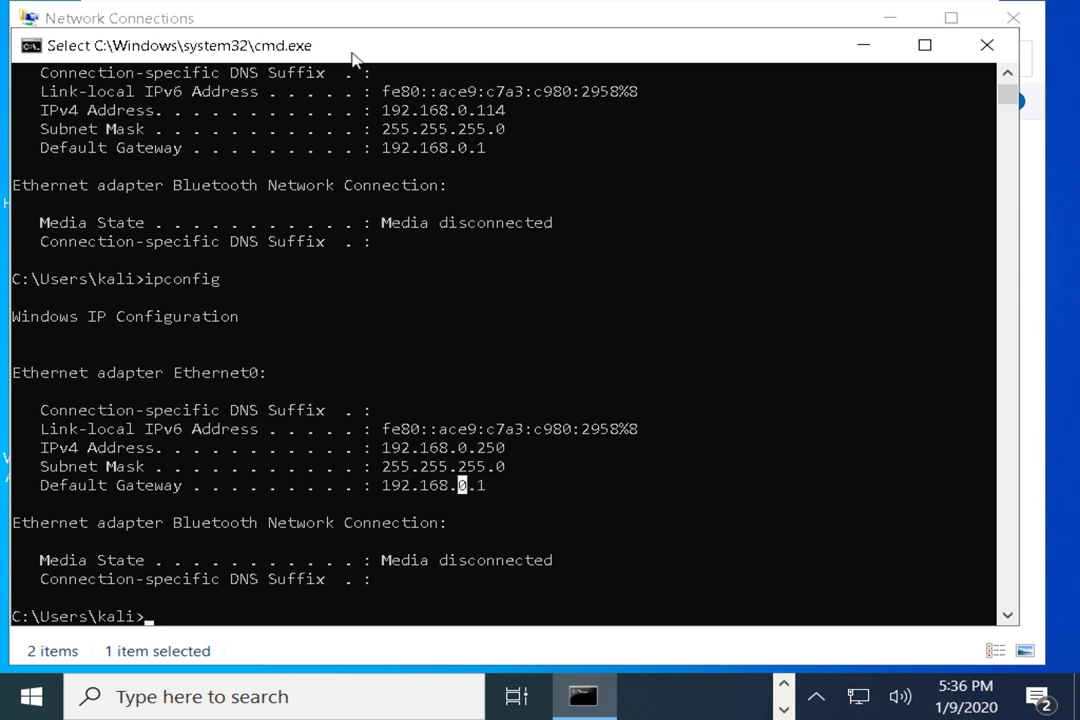
pyautogui.rightClick(351, 52)
pyautogui.moveTo(430, 208)
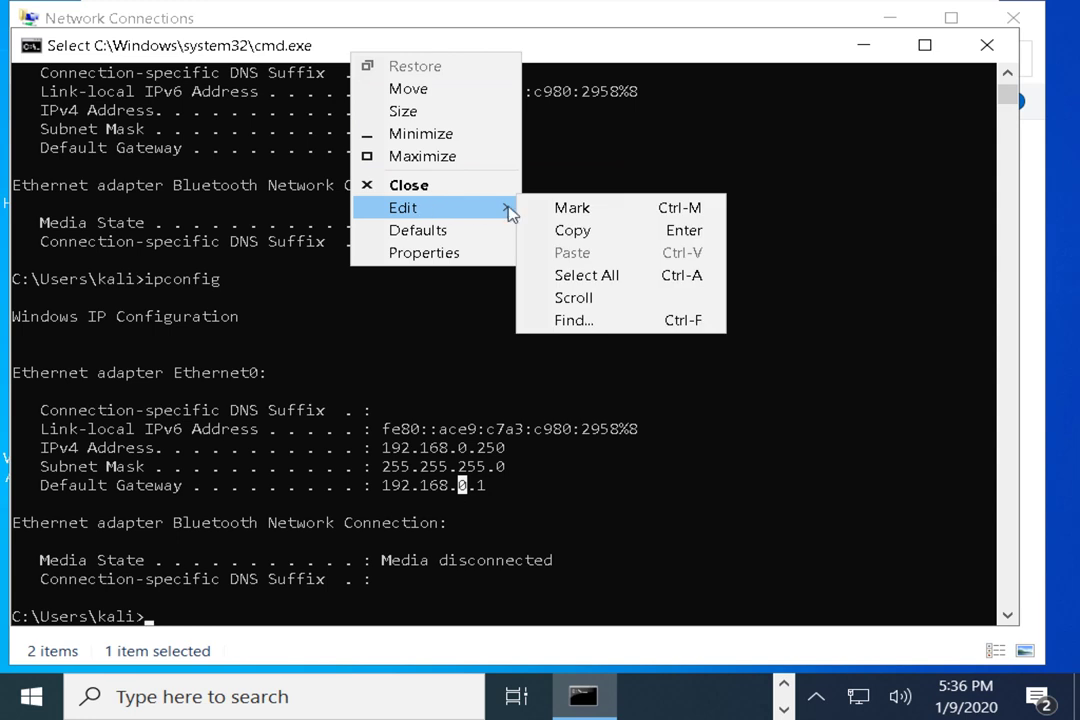
pyautogui.click(637, 211)
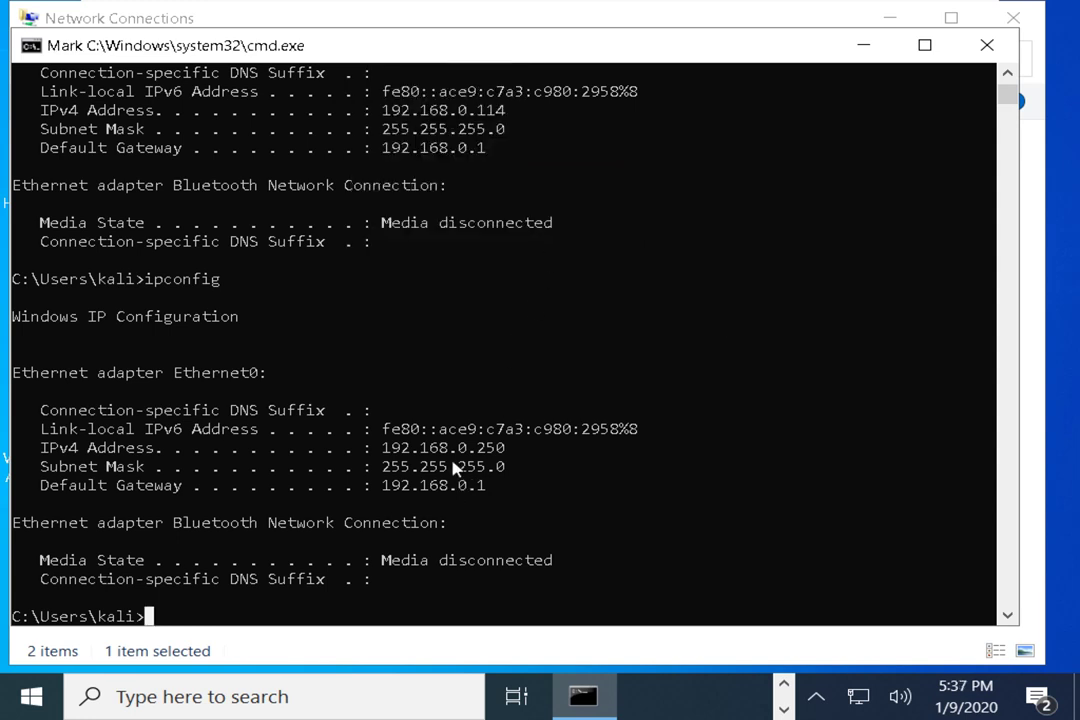
# Select the gateway 192.168.0.1 and copy it with Edit > Copy
pyautogui.moveTo(384, 484); pyautogui.dragTo(488, 490)
pyautogui.press('Return')
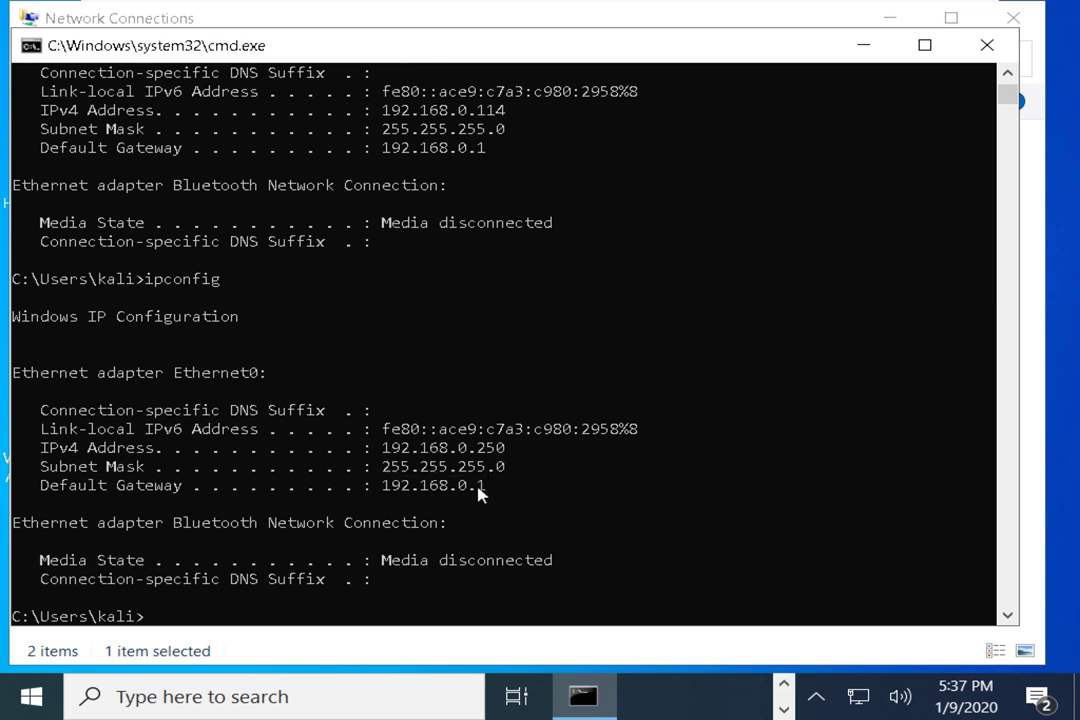
pyautogui.moveTo(384, 487); pyautogui.dragTo(486, 490)
pyautogui.rightClick(228, 43)
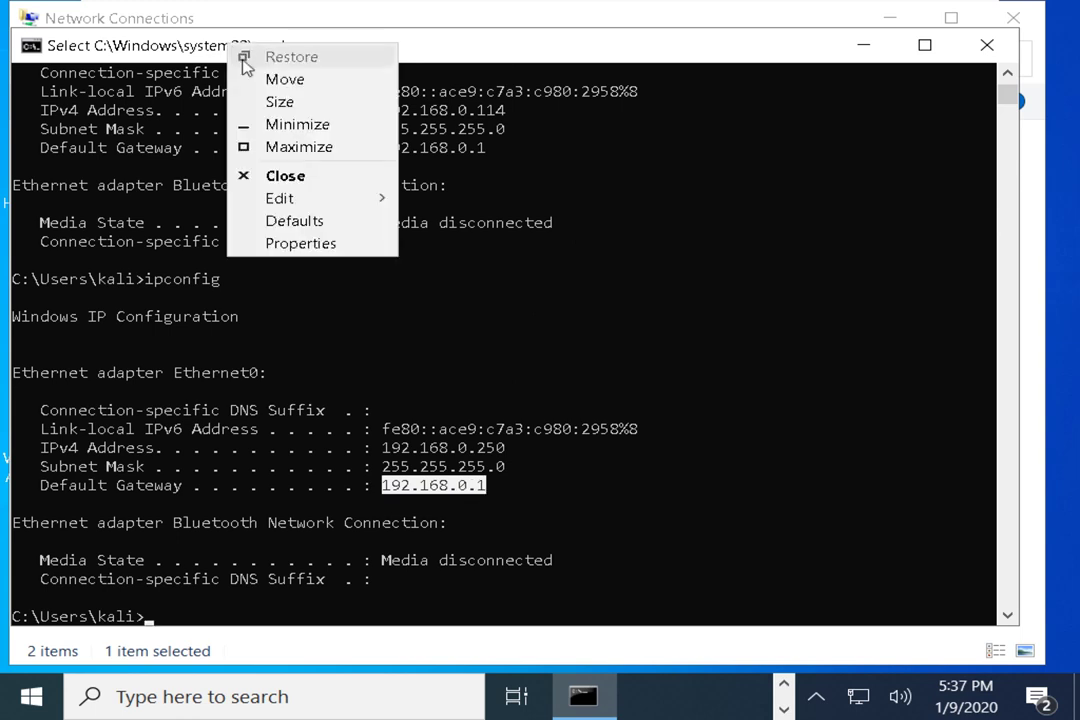
pyautogui.moveTo(285, 198)
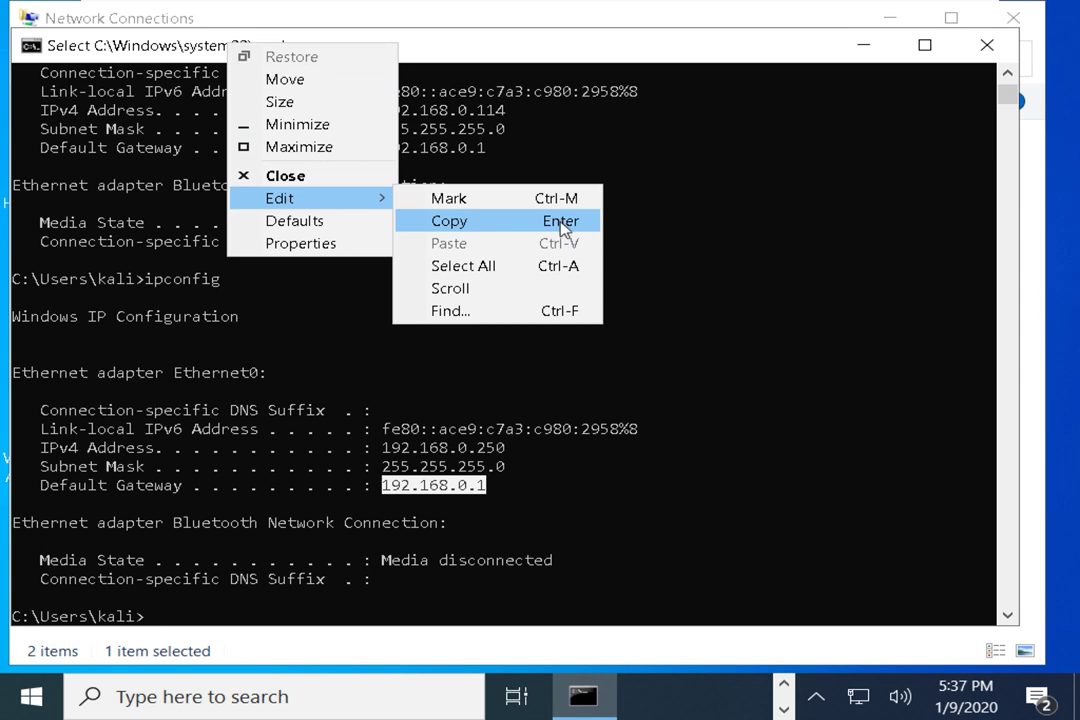
pyautogui.click(466, 223)
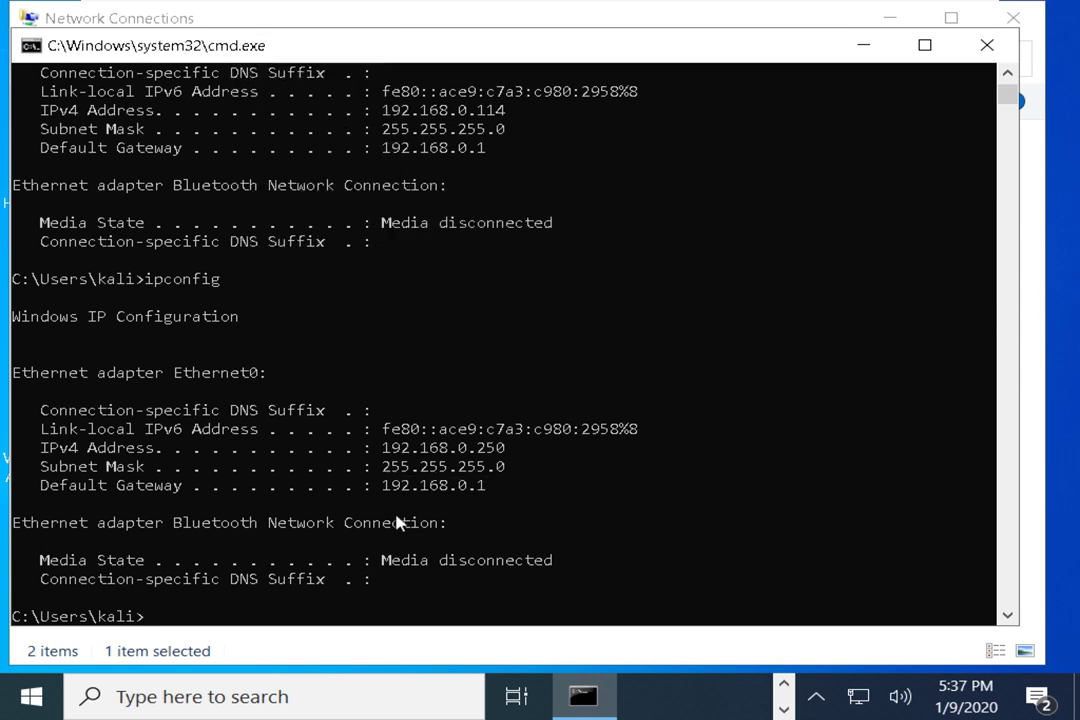
pyautogui.moveTo(384, 486); pyautogui.dragTo(482, 496)
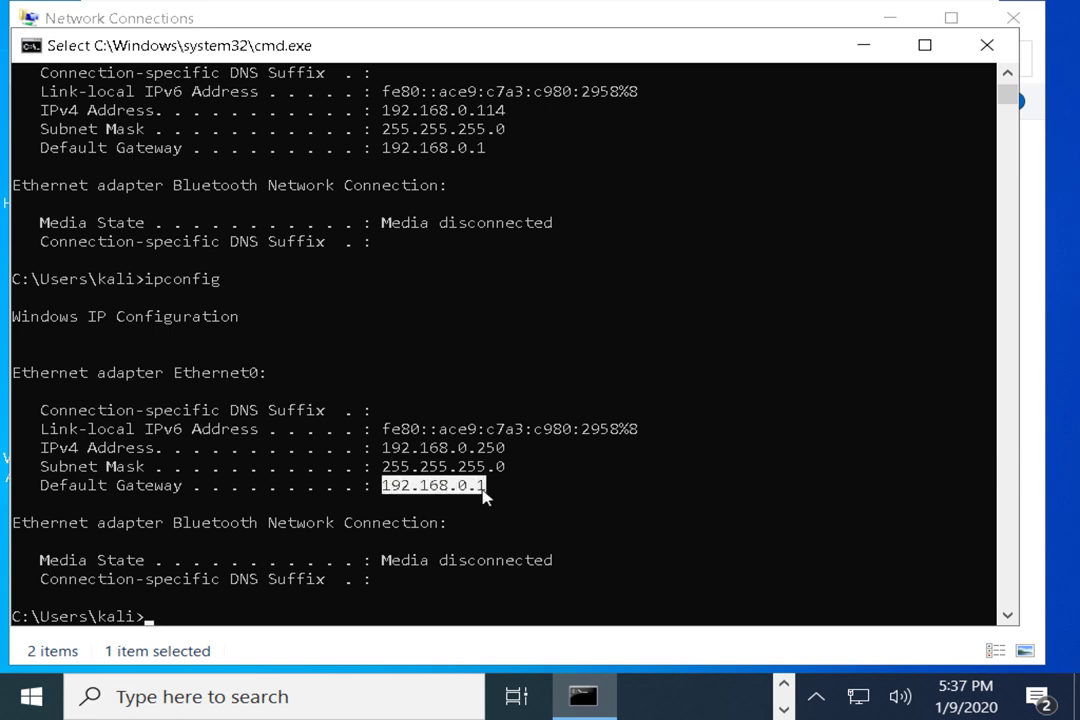
pyautogui.rightClick(482, 496)
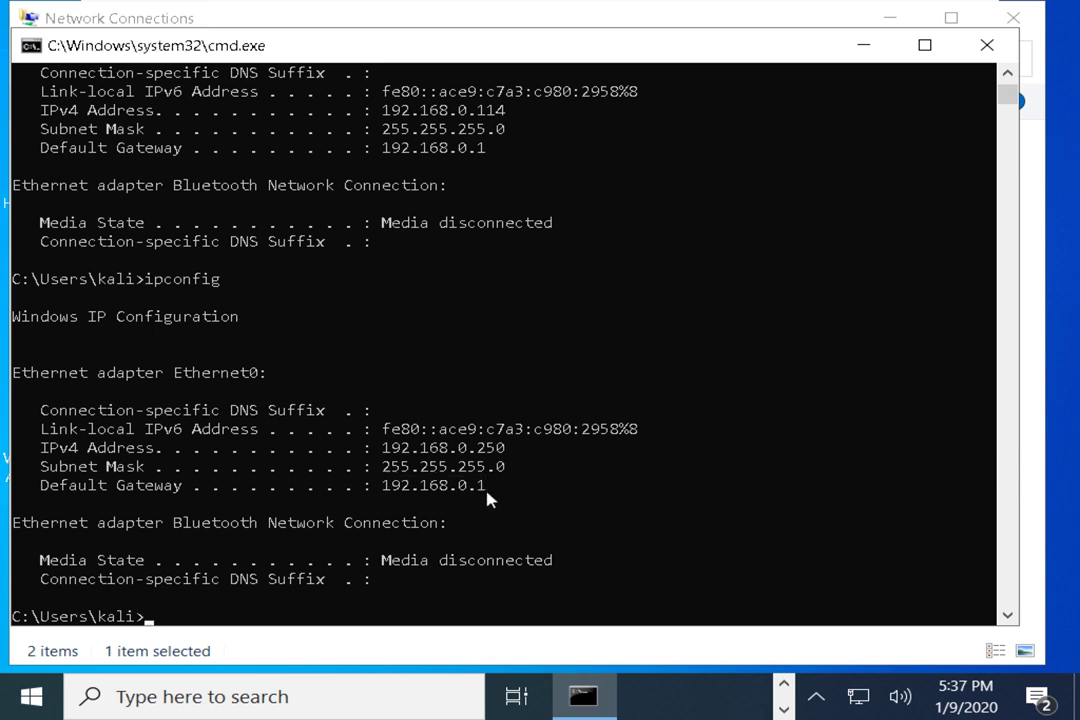
pyautogui.moveTo(384, 487); pyautogui.dragTo(482, 489)
# Run ping 192.168.0.1 against the default gateway
pyautogui.rightClick(482, 489)
pyautogui.write('ping')
pyautogui.write('192.168.0.1')
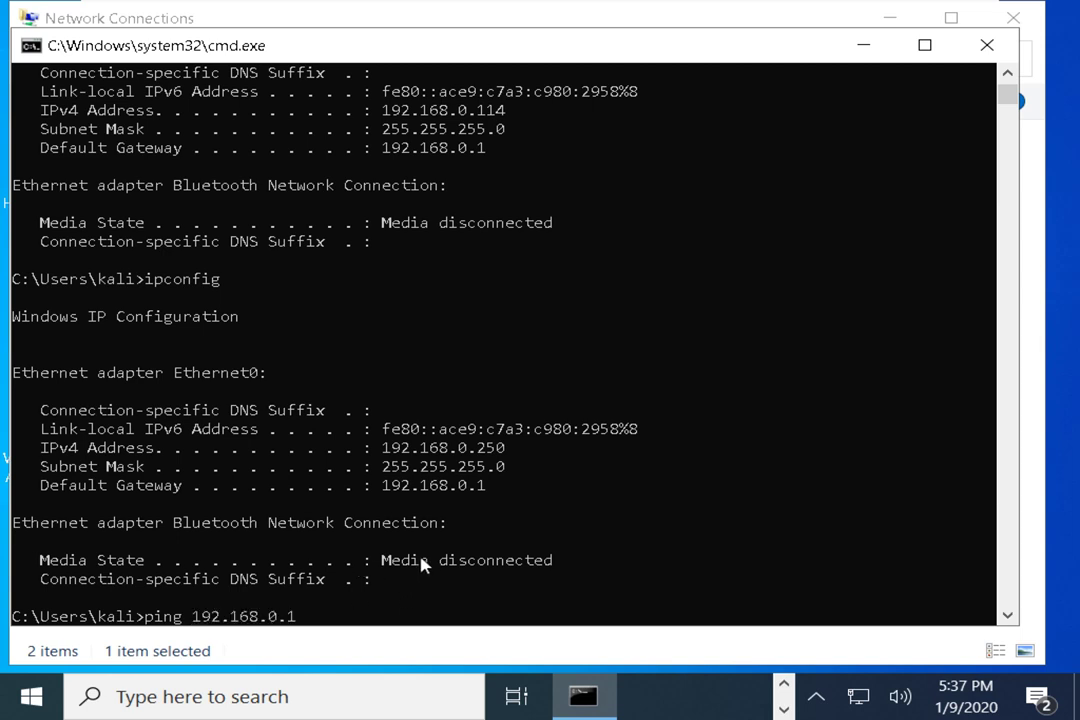
pyautogui.press('BackSpace')
pyautogui.press('BackSpace')
pyautogui.press('BackSpace')
pyautogui.press('BackSpace')
pyautogui.press('BackSpace')
pyautogui.press('BackSpace')
pyautogui.press('BackSpace')
pyautogui.press('BackSpace')
pyautogui.press('BackSpace')
pyautogui.press('BackSpace')
pyautogui.press('BackSpace')
pyautogui.write('192.168.0.1')
pyautogui.rightClick(352, 57)
pyautogui.moveTo(424, 210)
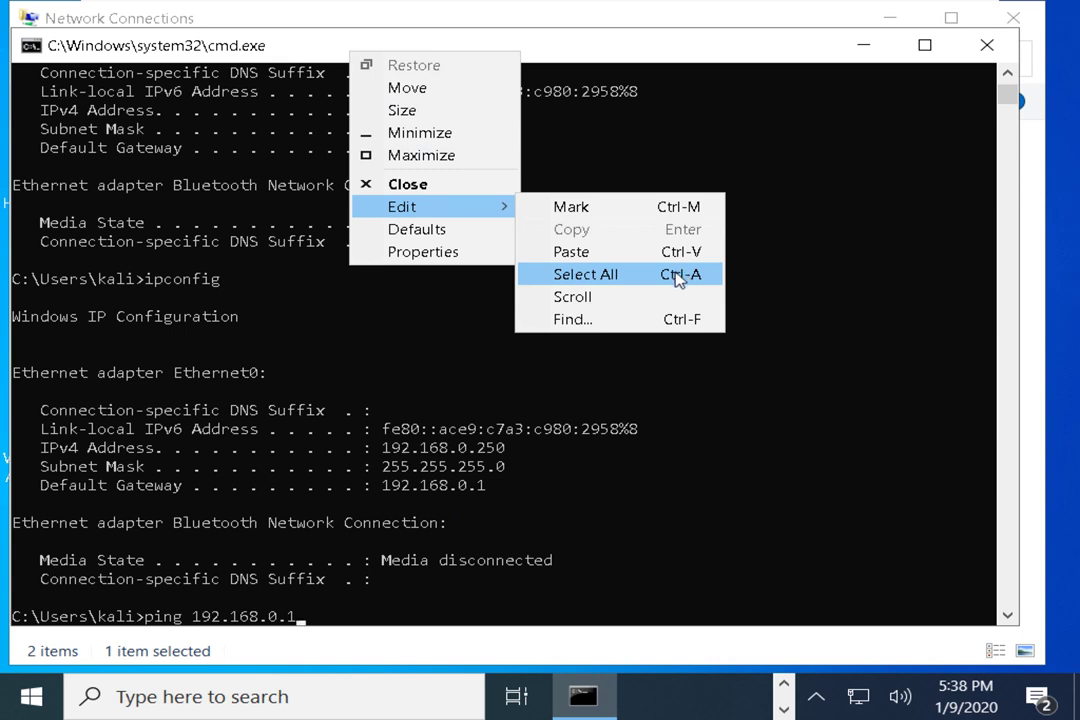
pyautogui.click(686, 52)
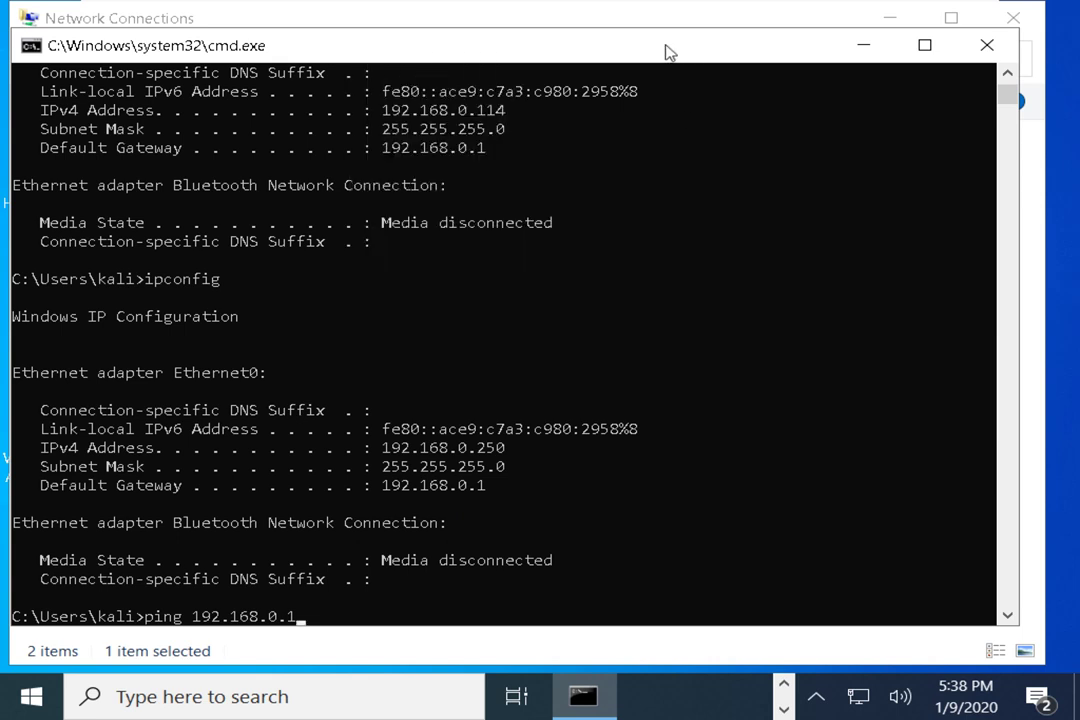
pyautogui.moveTo(670, 53)
pyautogui.mouseDown()
pyautogui.moveTo(692, 46)
pyautogui.moveTo(677, 49)
pyautogui.mouseUp()
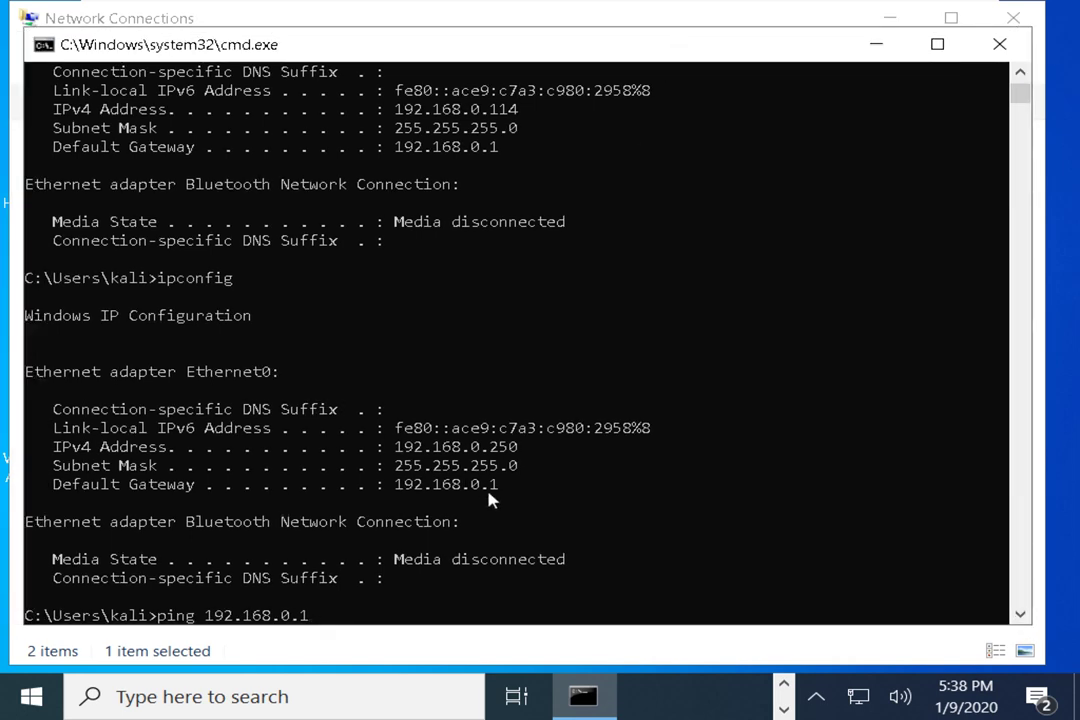
pyautogui.press('Return')
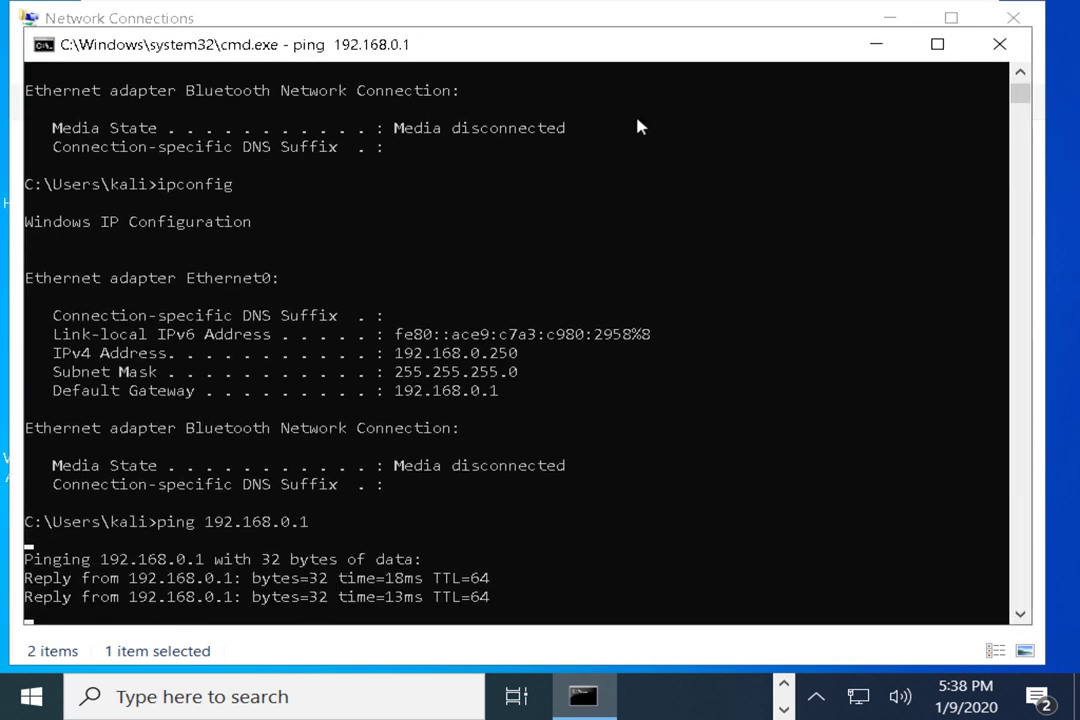
# Highlight bytes=32 in the first reply from 192.168.0.1 once the four-ping test finishes
pyautogui.moveTo(632, 56); pyautogui.dragTo(639, 43)
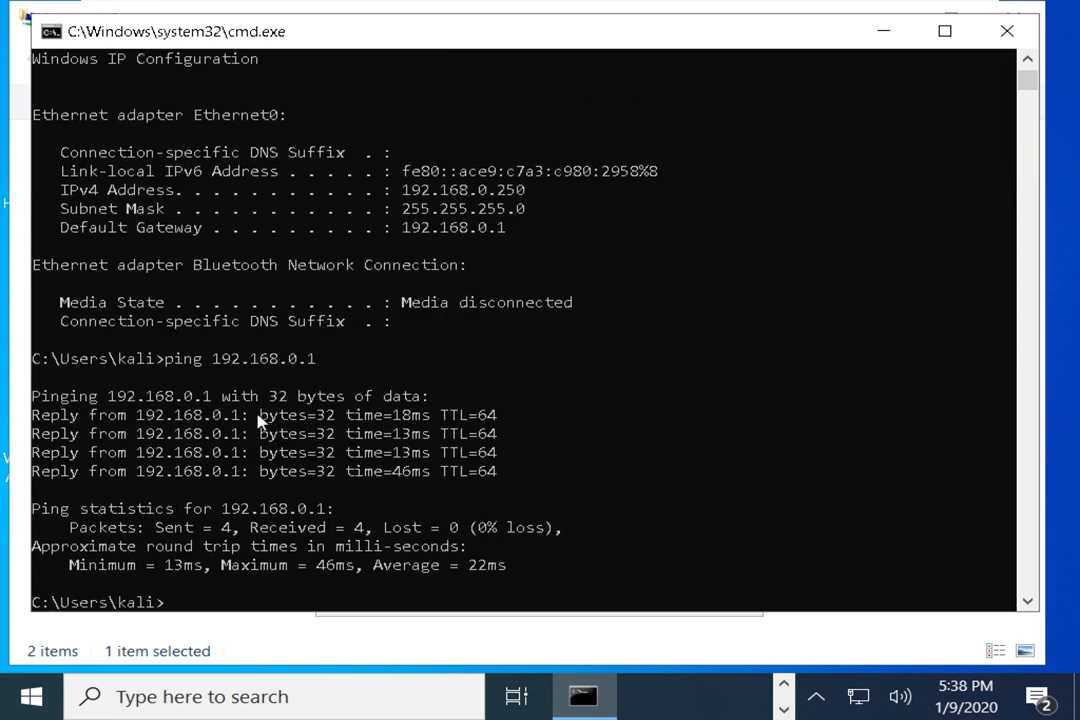
pyautogui.moveTo(252, 415); pyautogui.dragTo(333, 420)
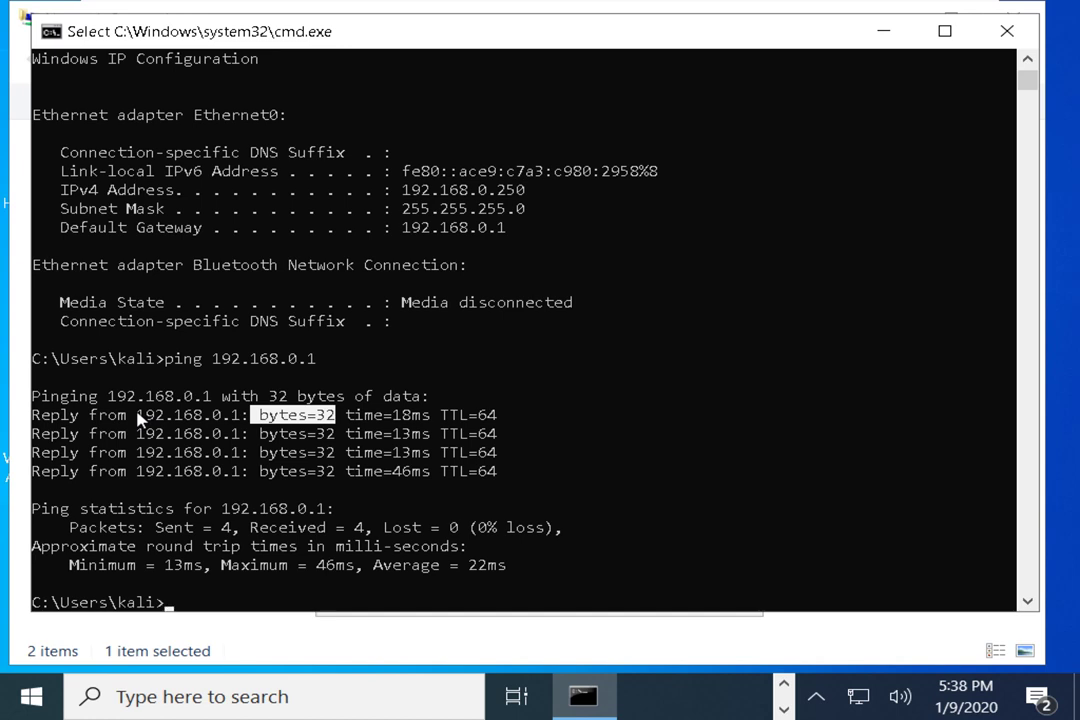
pyautogui.click(858, 697)
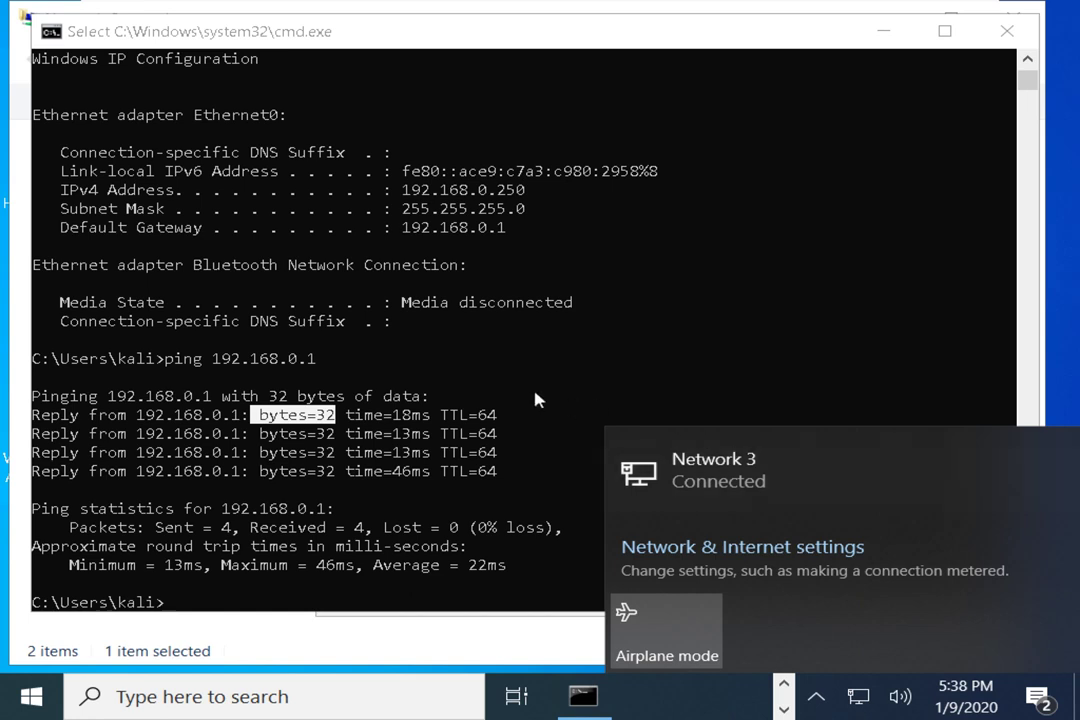
pyautogui.click(441, 393)
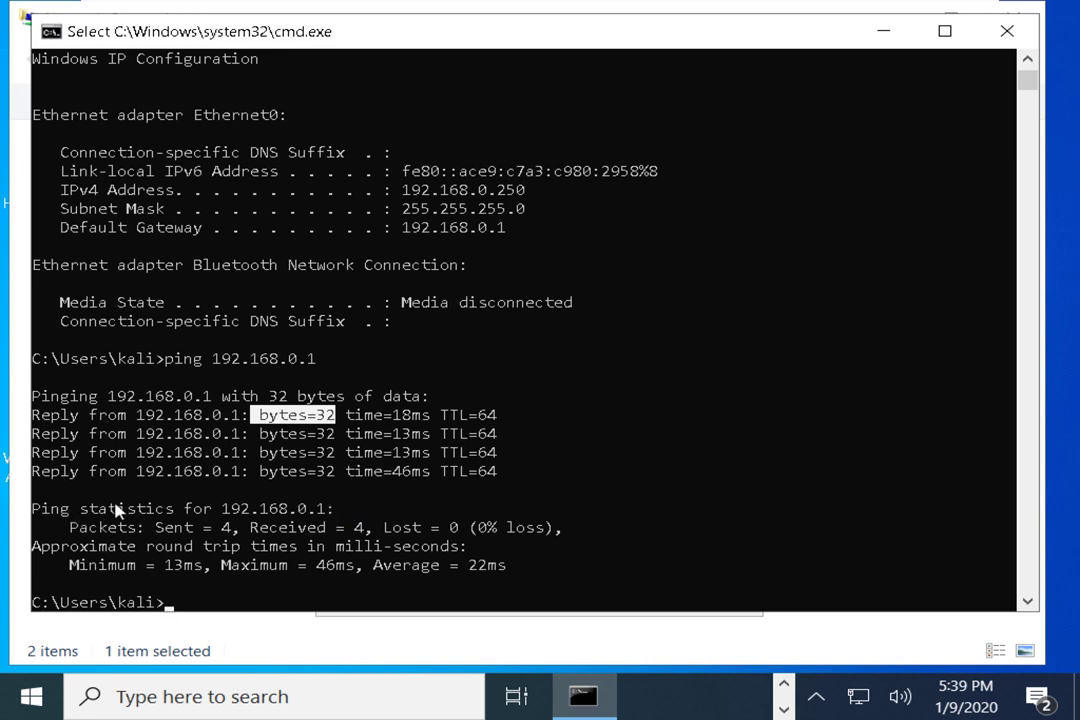
pyautogui.click(215, 527)
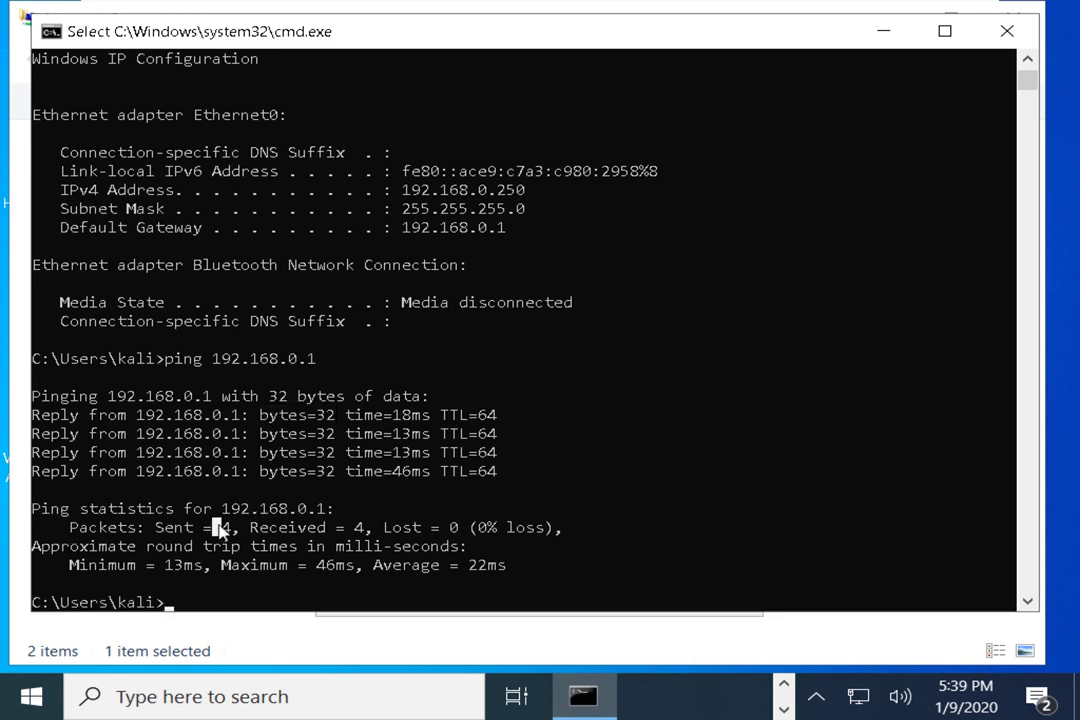
pyautogui.moveTo(218, 527); pyautogui.dragTo(228, 530)
pyautogui.moveTo(340, 527); pyautogui.dragTo(556, 530)
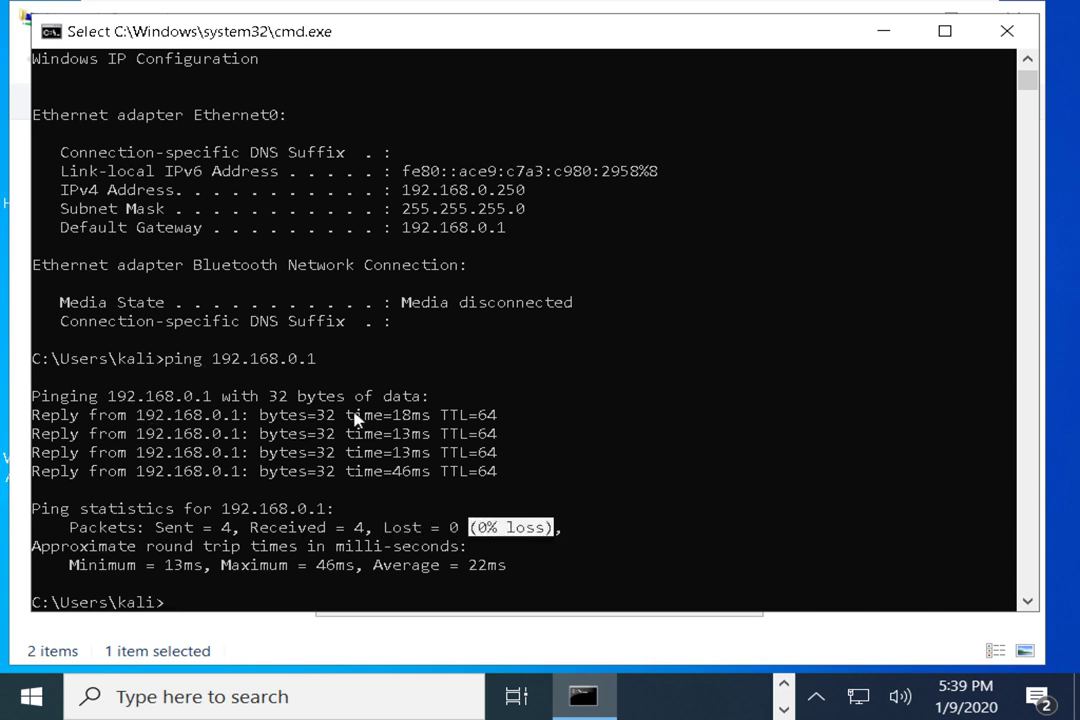
pyautogui.moveTo(364, 415); pyautogui.dragTo(475, 482)
pyautogui.click(473, 471)
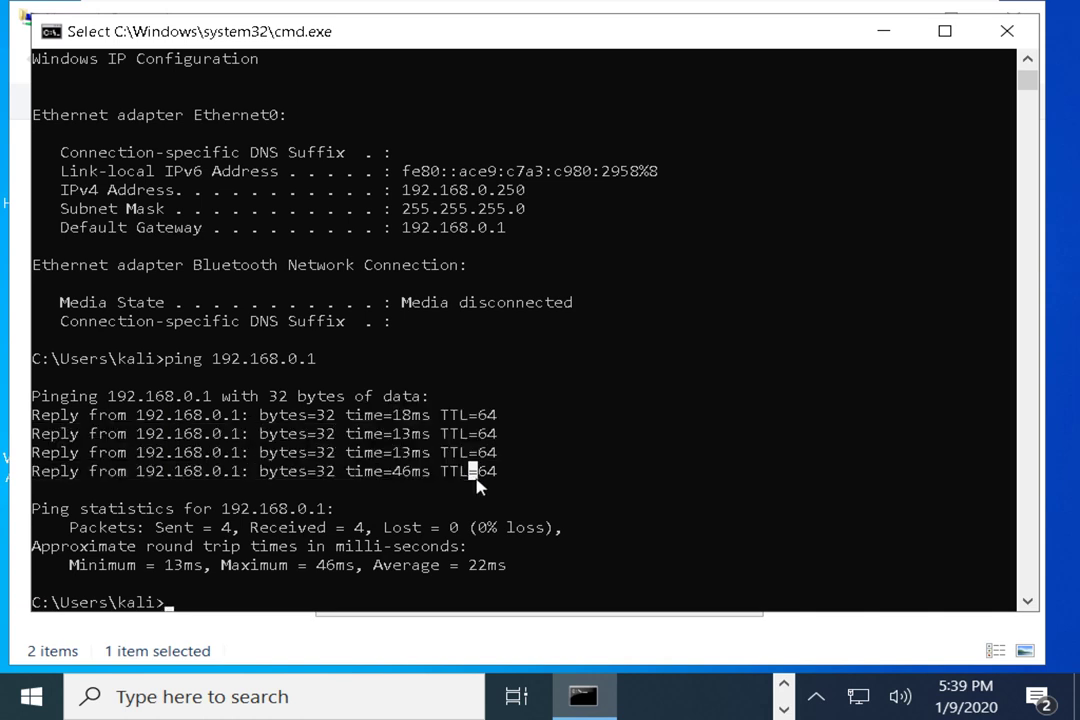
pyautogui.moveTo(136, 420); pyautogui.dragTo(236, 420)
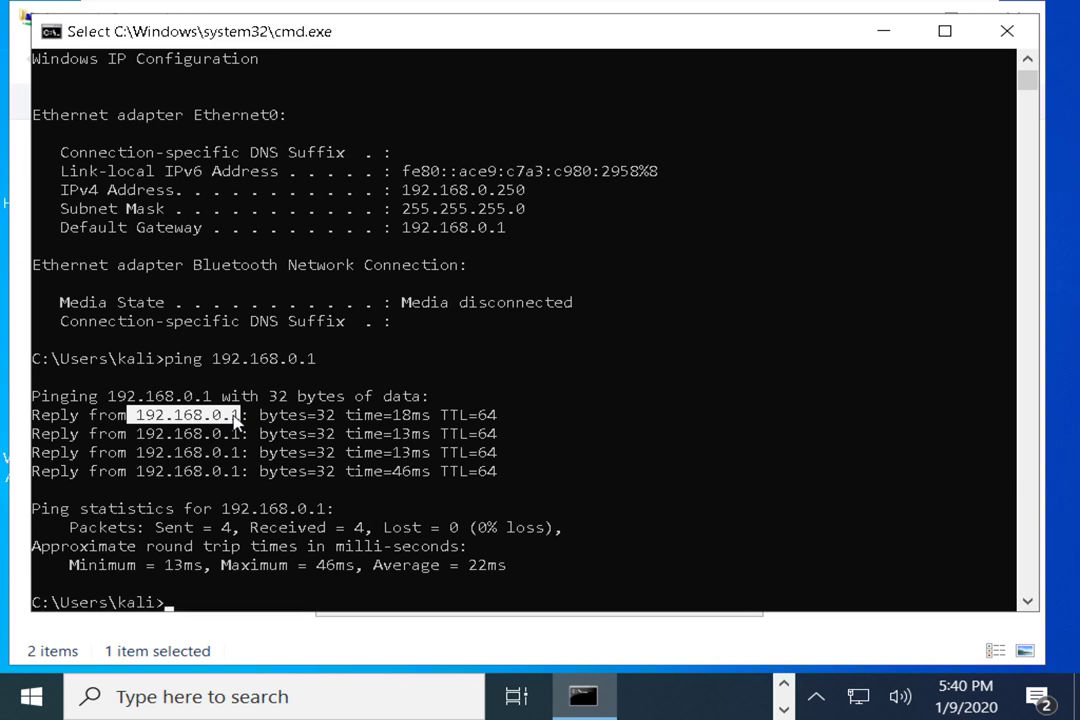
pyautogui.moveTo(290, 415); pyautogui.dragTo(553, 476)
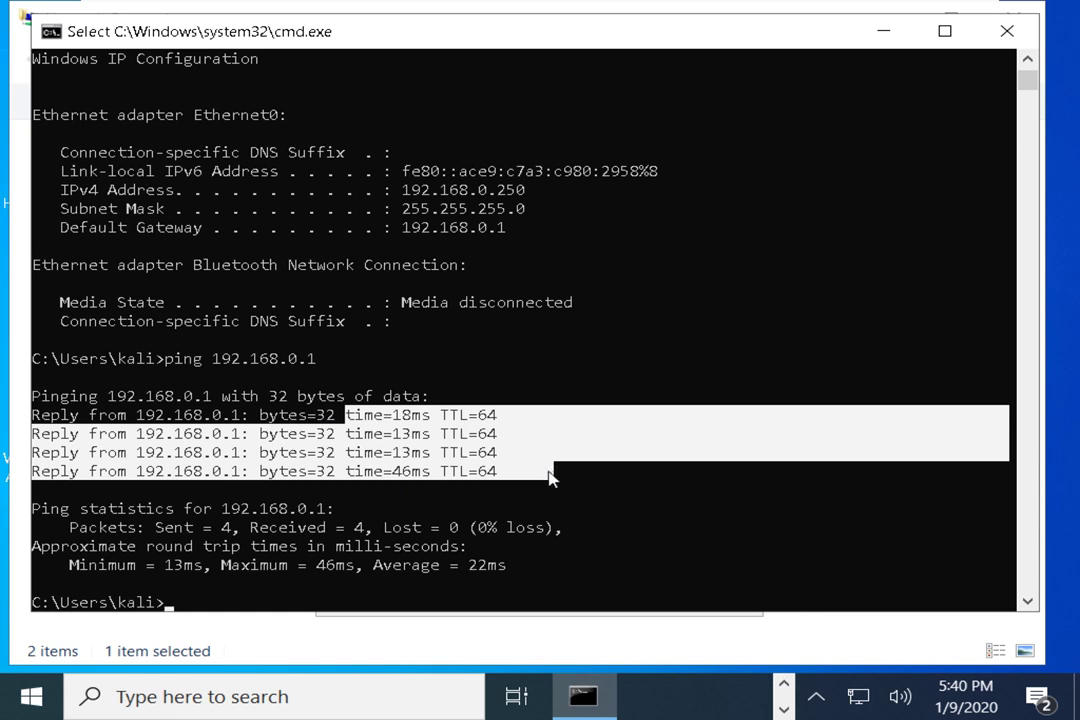
pyautogui.moveTo(553, 476); pyautogui.dragTo(497, 474)
pyautogui.moveTo(300, 415); pyautogui.dragTo(503, 480)
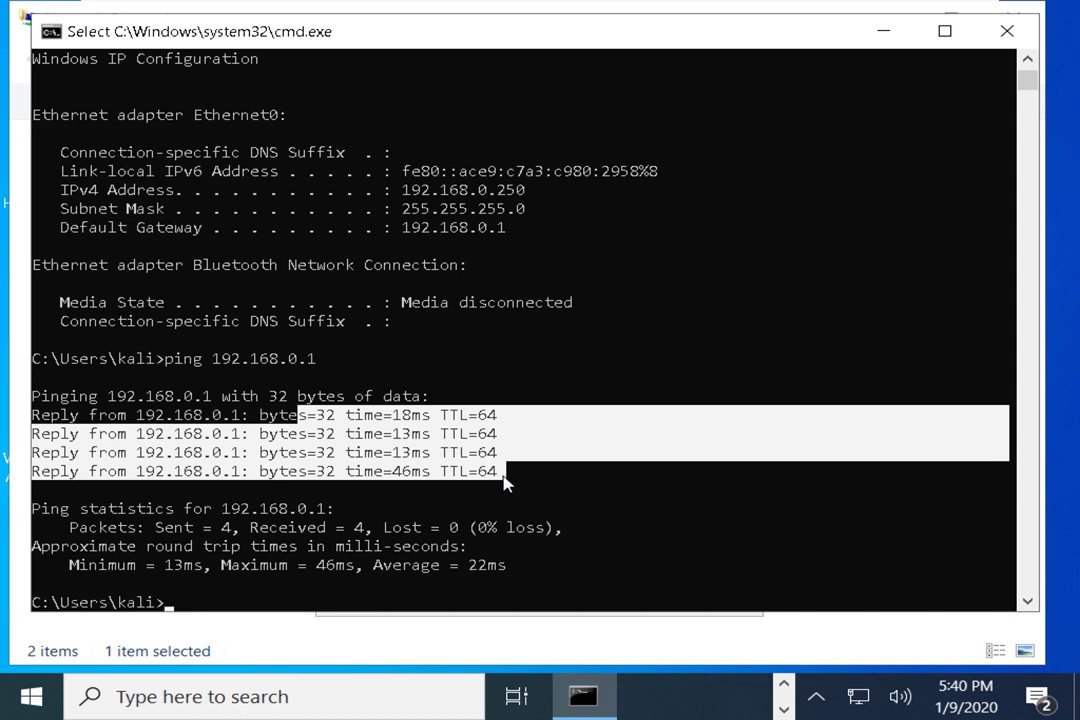
pyautogui.click(178, 414)
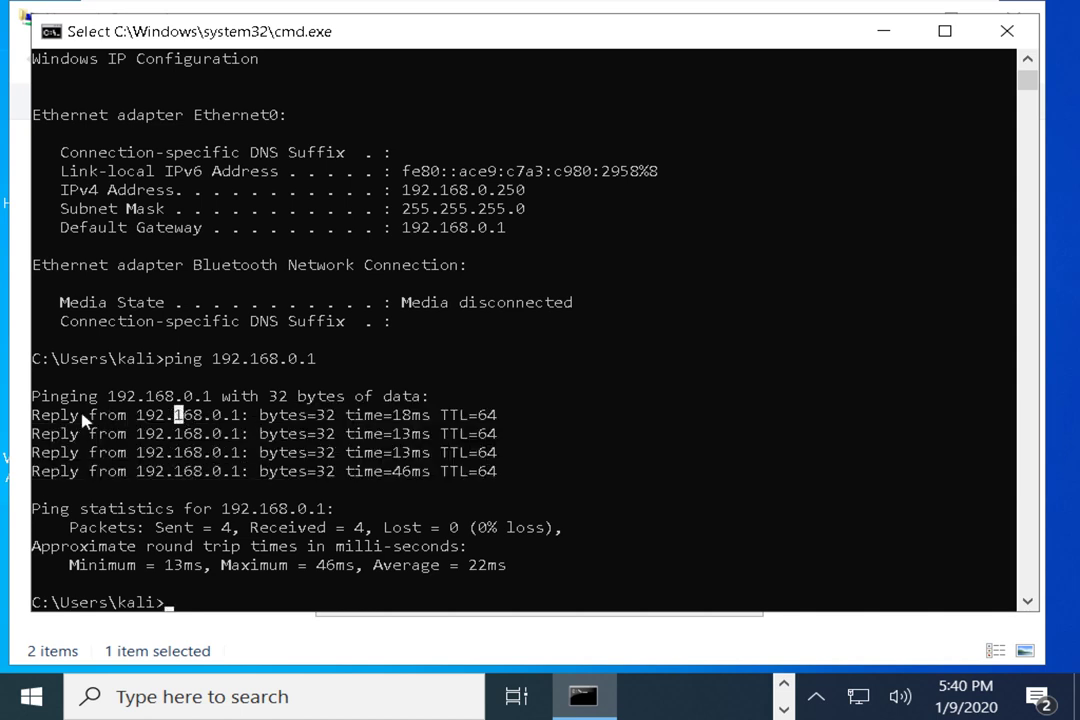
pyautogui.moveTo(85, 420); pyautogui.dragTo(240, 425)
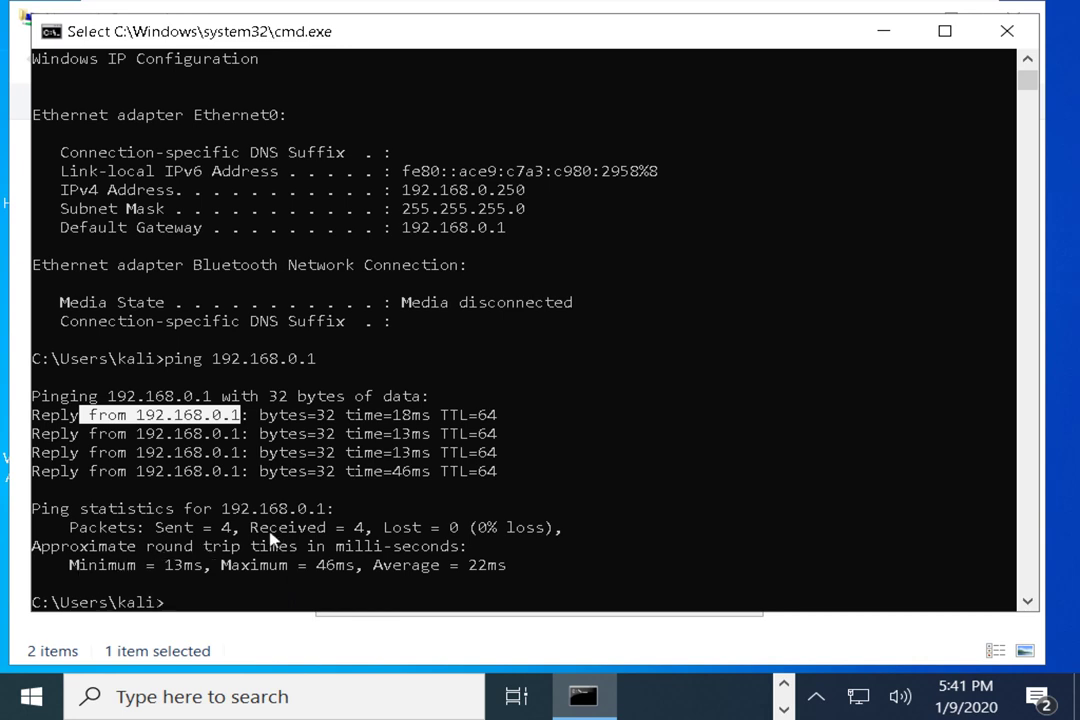
pyautogui.moveTo(34, 548); pyautogui.dragTo(299, 553)
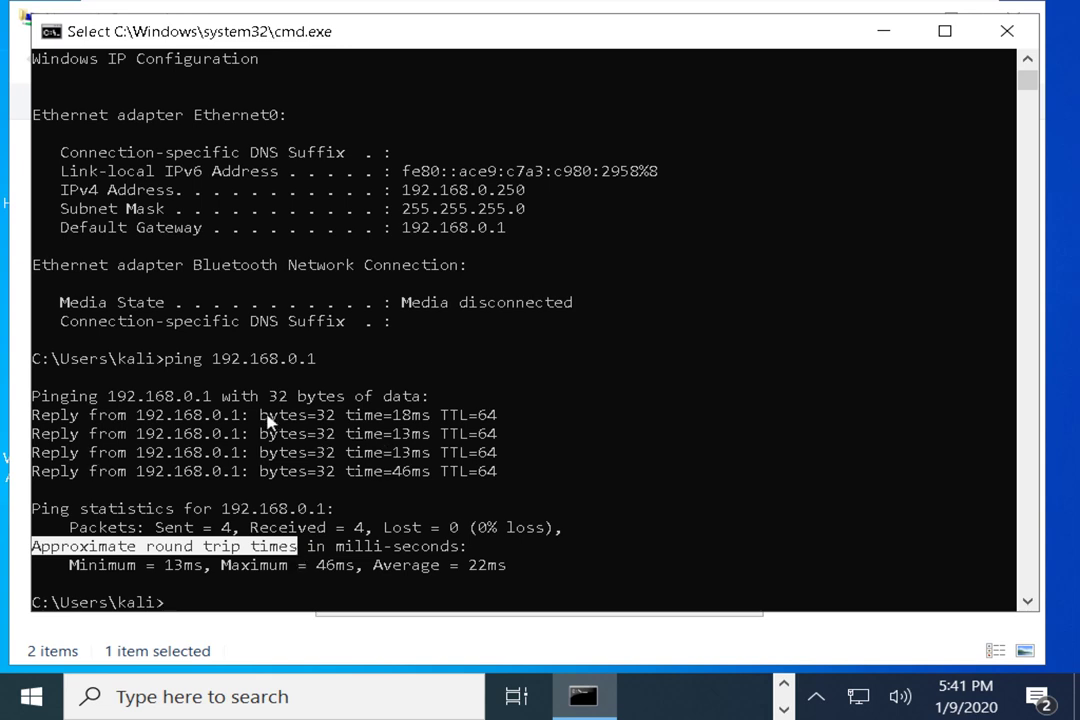
pyautogui.moveTo(252, 414); pyautogui.dragTo(337, 421)
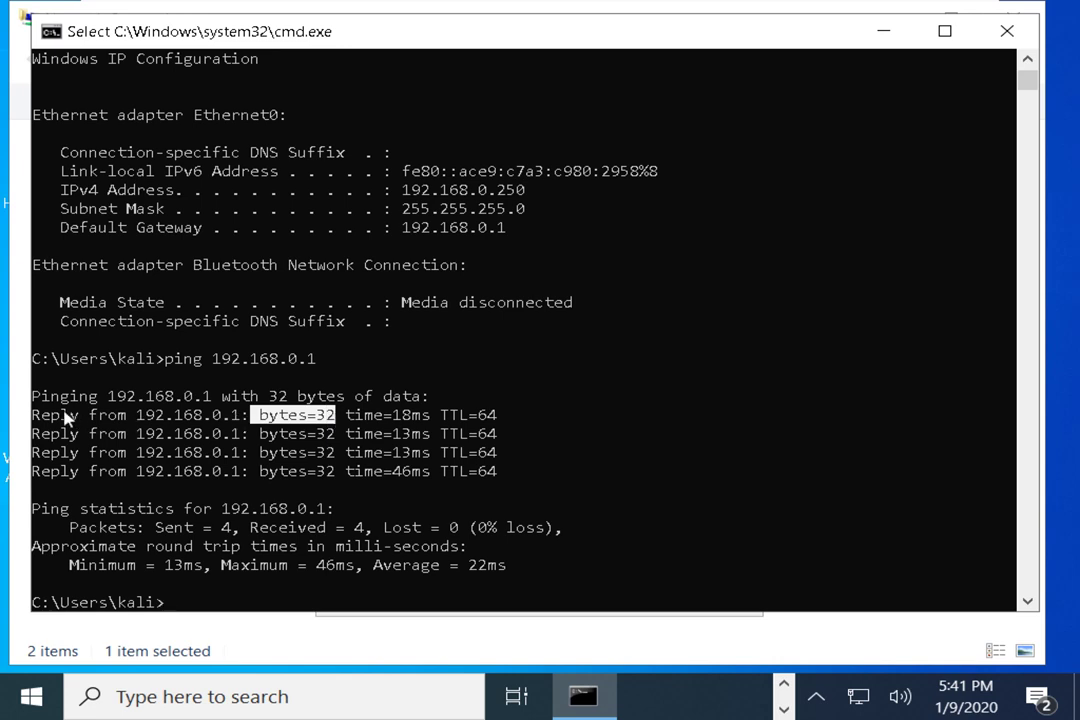
pyautogui.moveTo(97, 433); pyautogui.dragTo(165, 456)
pyautogui.click(270, 433)
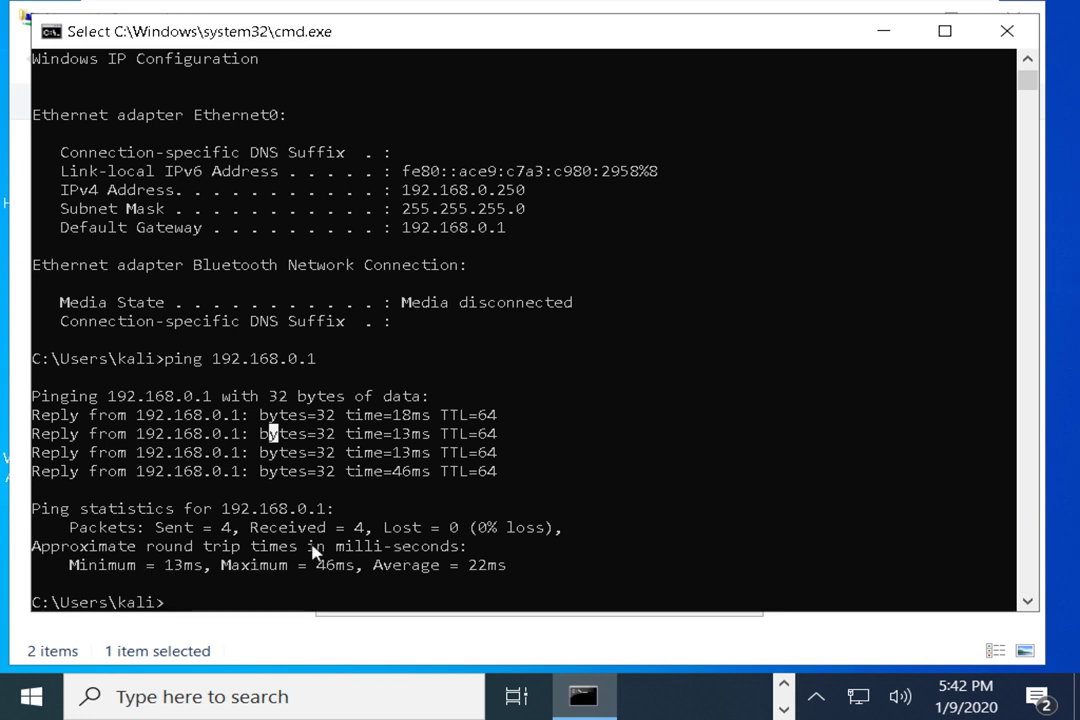
pyautogui.moveTo(63, 568); pyautogui.dragTo(245, 575)
pyautogui.moveTo(318, 566); pyautogui.dragTo(504, 570)
pyautogui.click(368, 566)
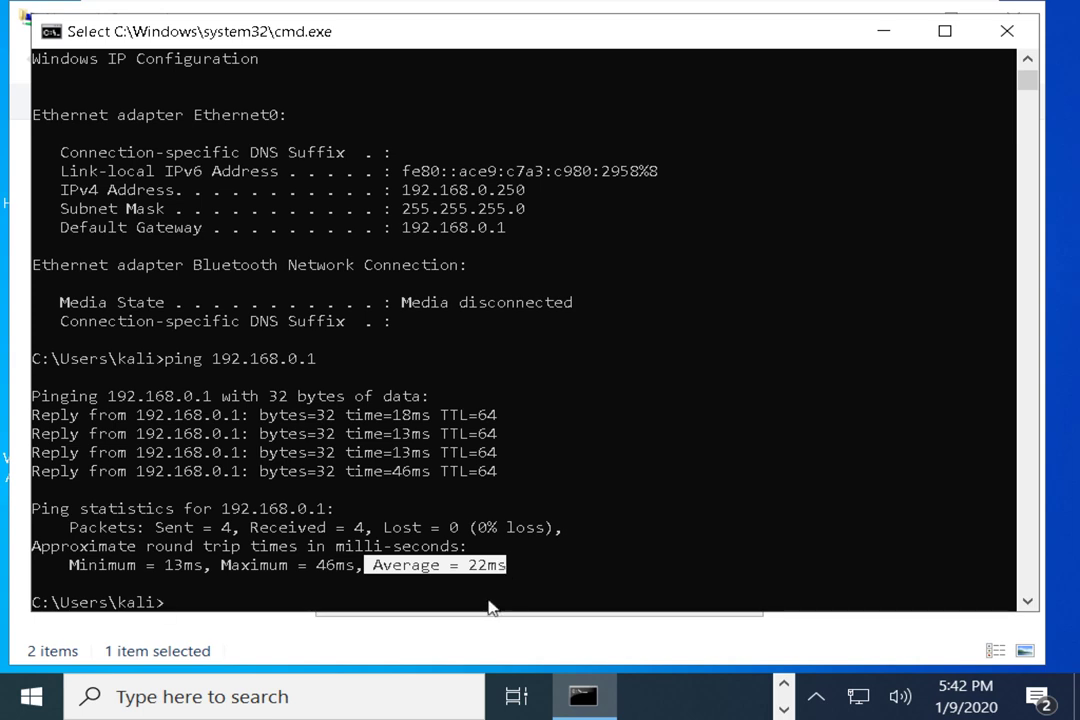
pyautogui.moveTo(62, 566); pyautogui.dragTo(509, 566)
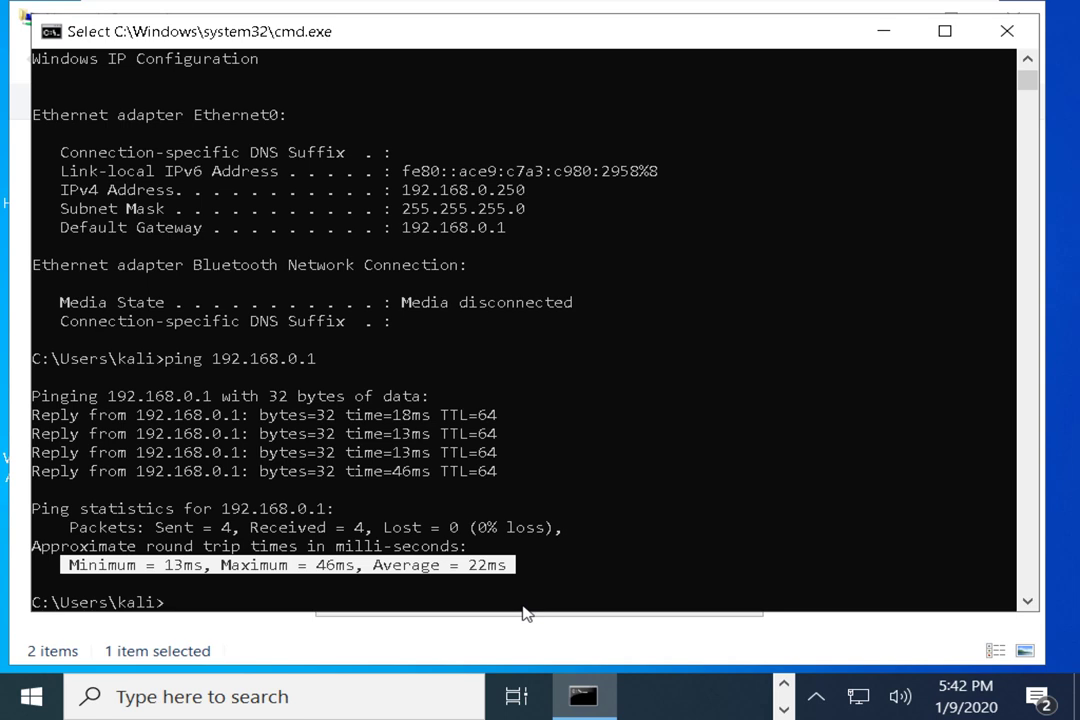
pyautogui.moveTo(574, 46); pyautogui.dragTo(586, 52)
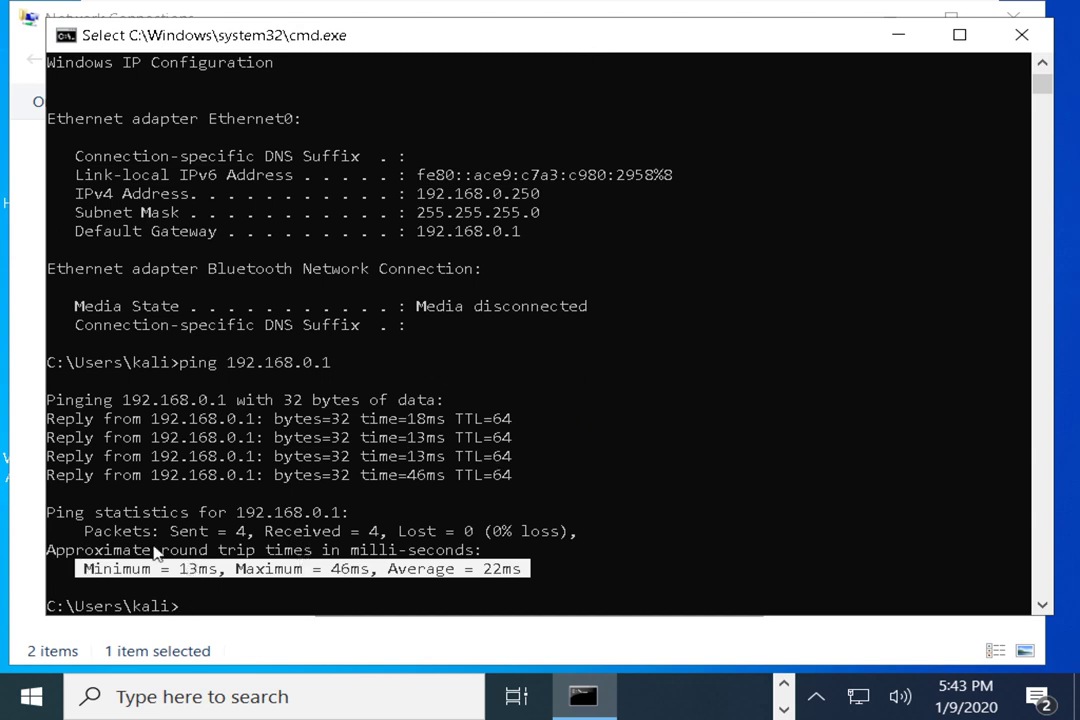
pyautogui.moveTo(160, 551); pyautogui.dragTo(314, 552)
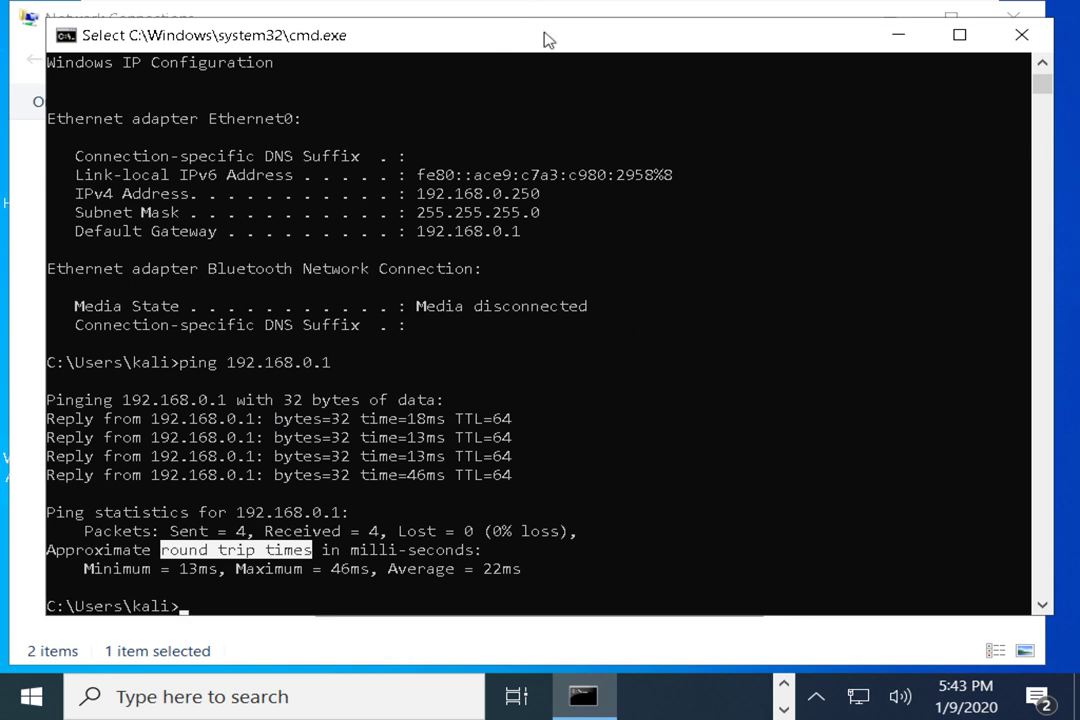
pyautogui.moveTo(544, 36); pyautogui.dragTo(501, 57)
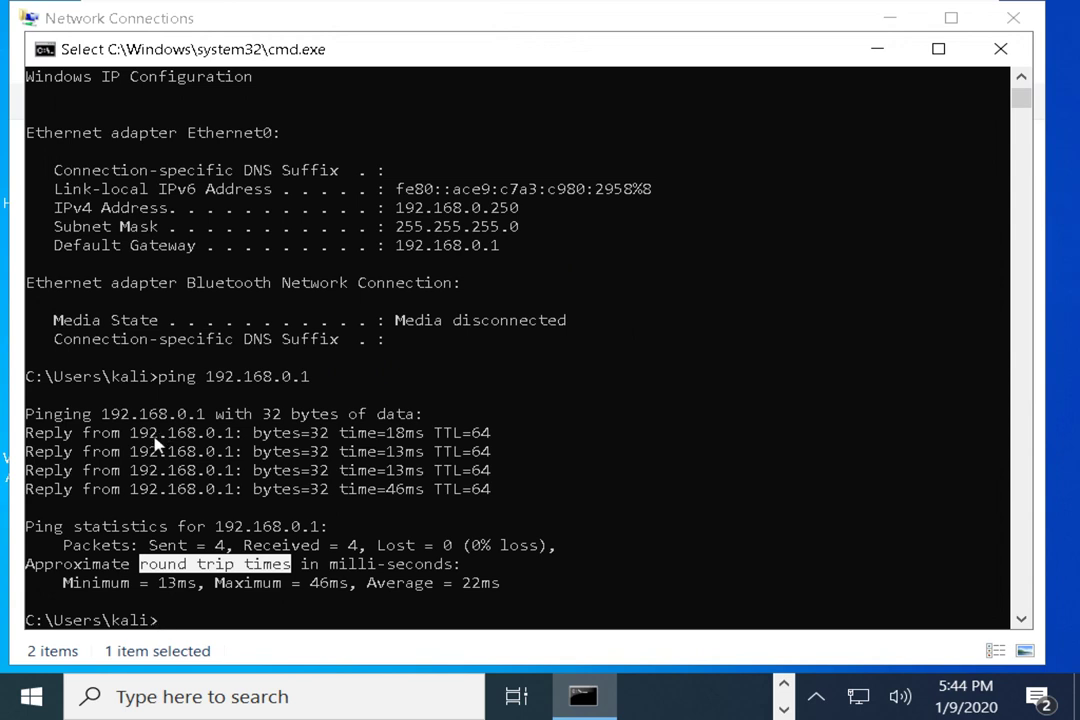
pyautogui.moveTo(140, 452); pyautogui.dragTo(281, 458)
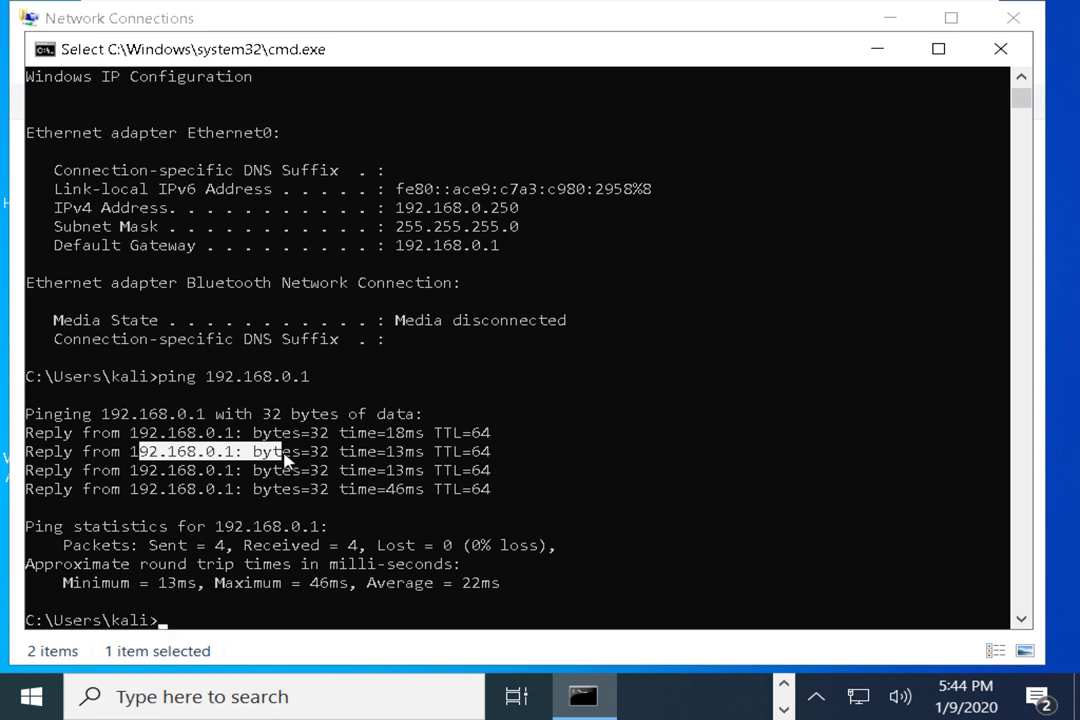
# Run ping -n 1 192.168.0.1, highlight its single reply, then recall the command and trim the address
pyautogui.write('ping')
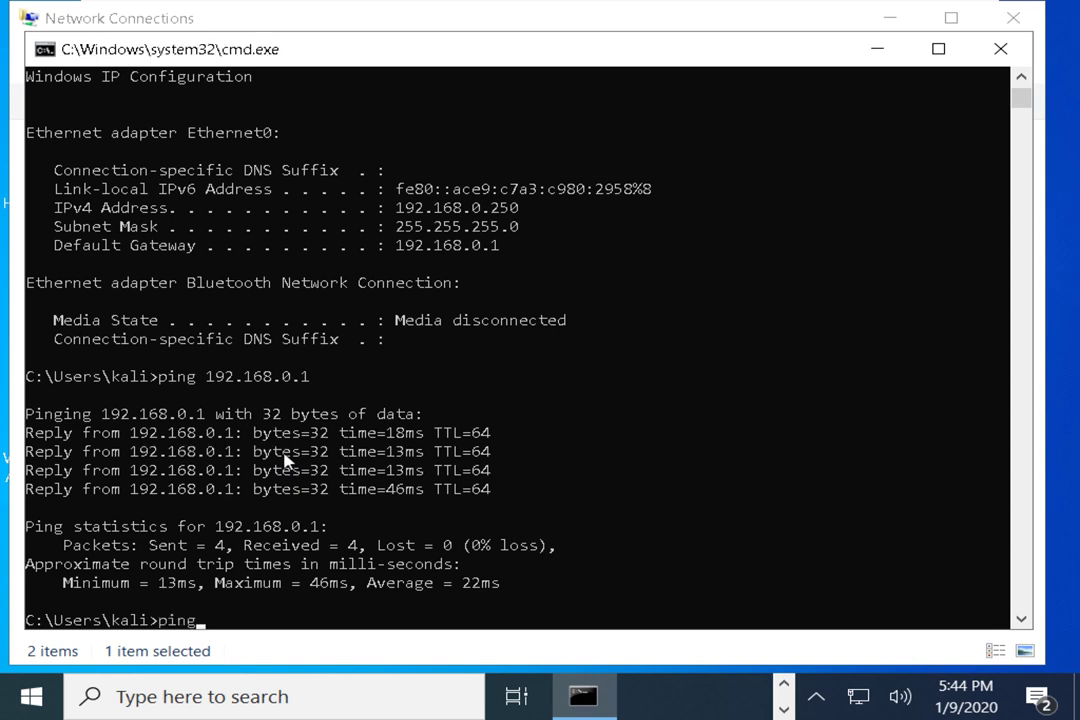
pyautogui.write(' -n 1 192.168.0.1')
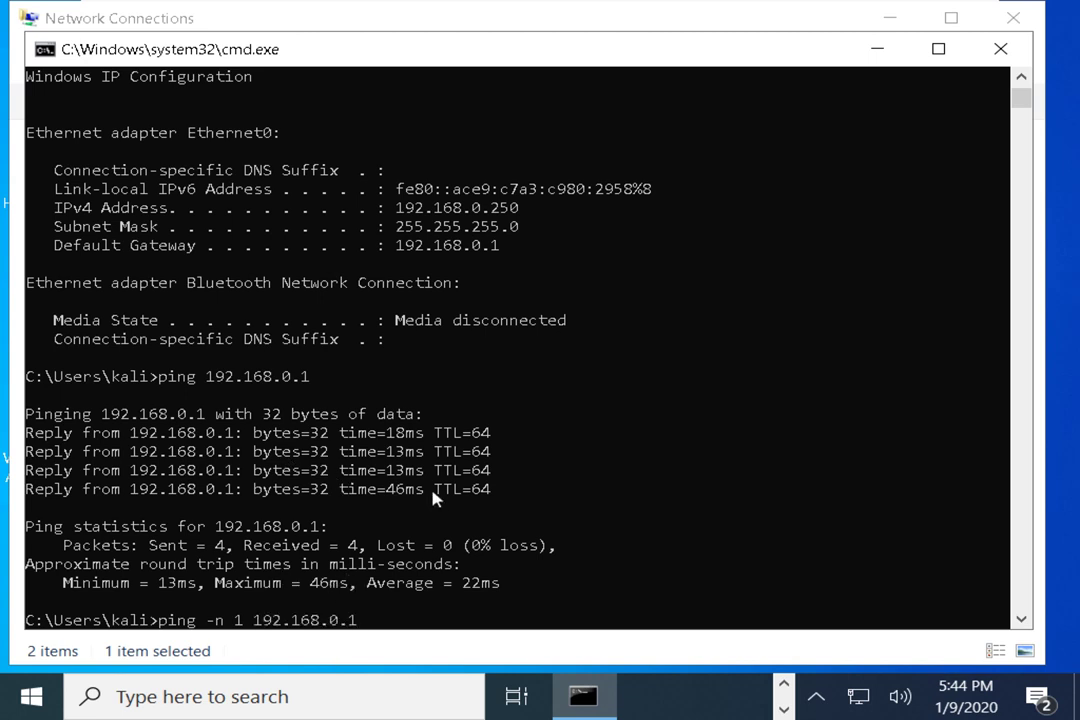
pyautogui.press('Return')
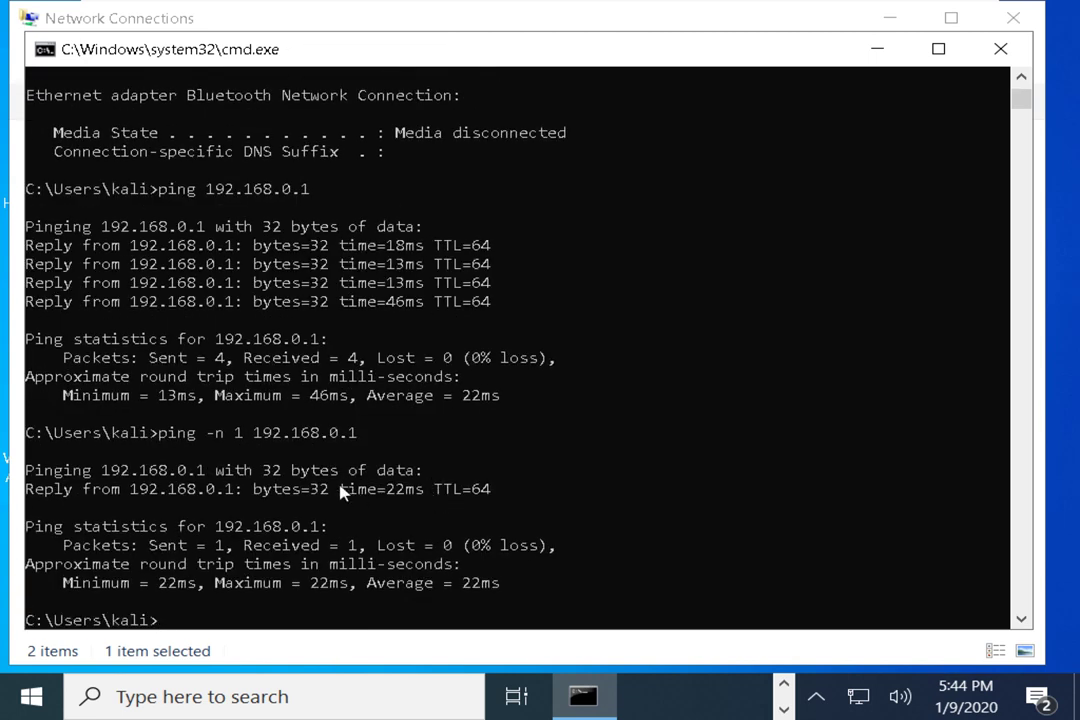
pyautogui.moveTo(210, 434); pyautogui.dragTo(250, 436)
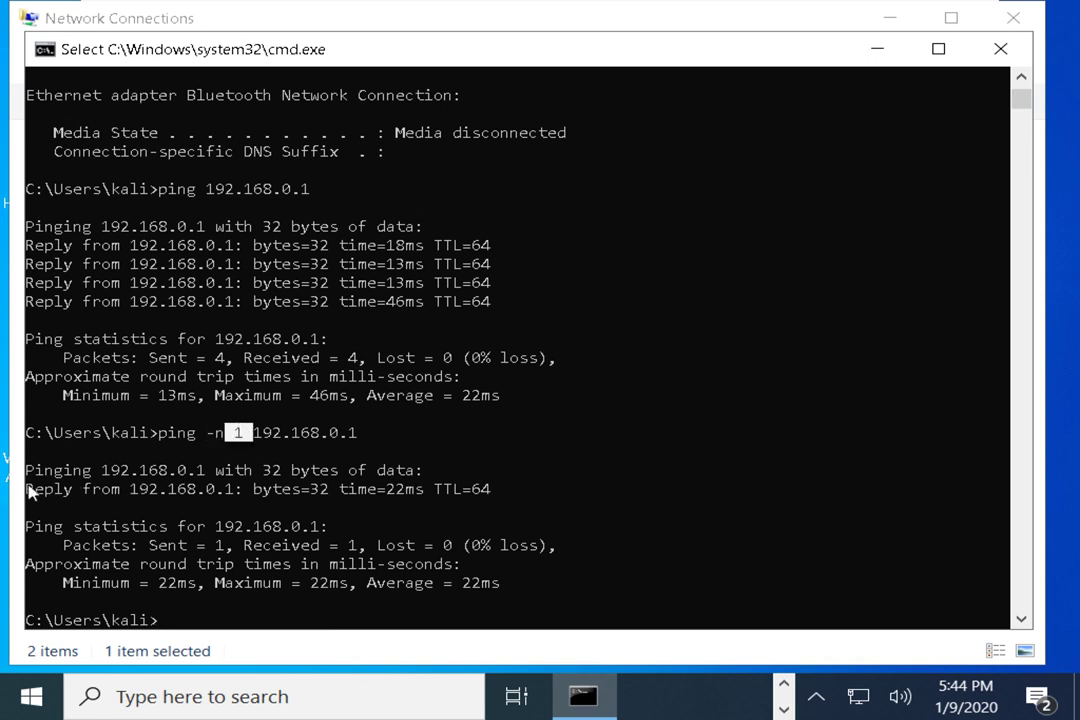
pyautogui.moveTo(27, 490); pyautogui.dragTo(486, 491)
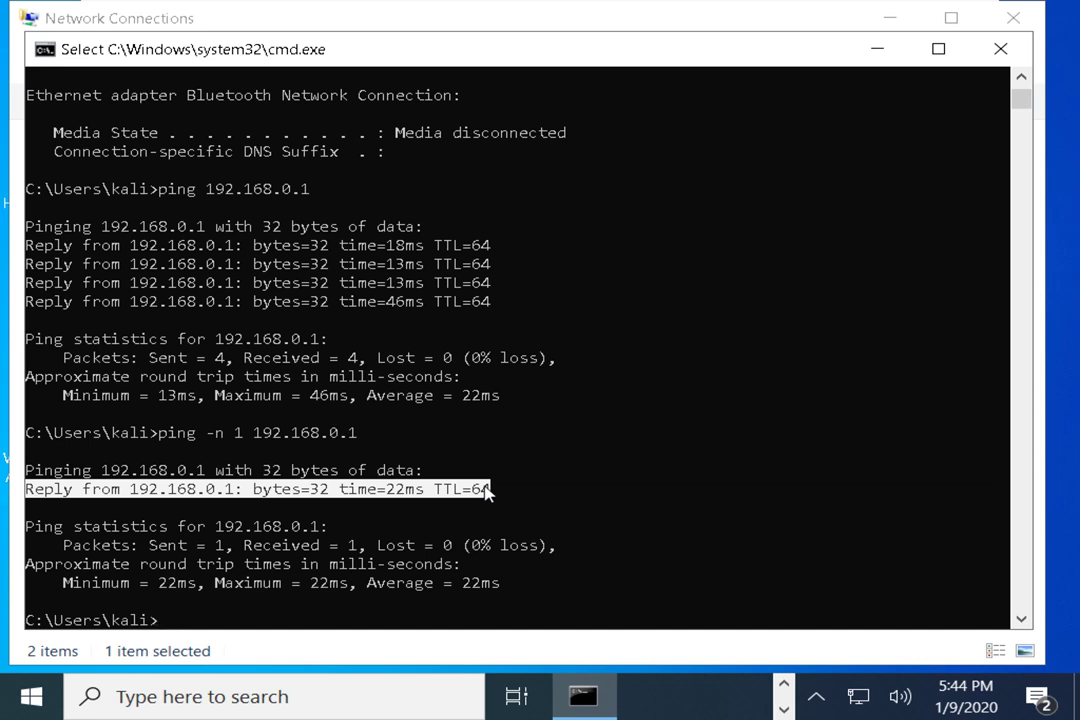
pyautogui.press('Up')
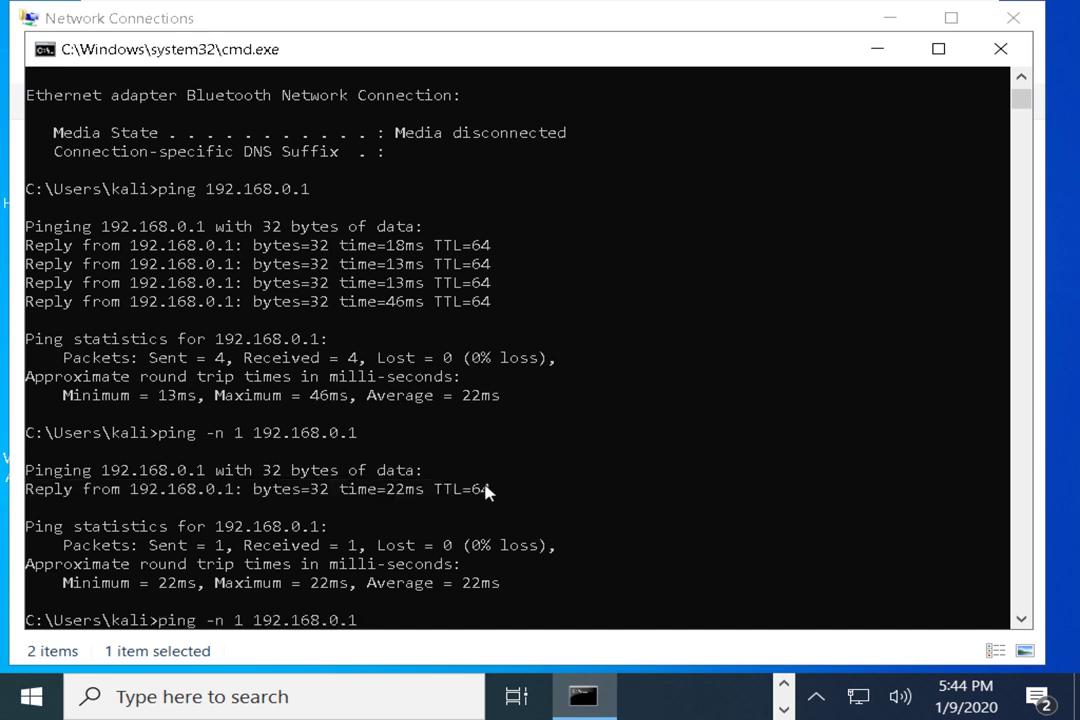
pyautogui.press('BackSpace')
pyautogui.press('BackSpace')
pyautogui.press('BackSpace')
pyautogui.press('BackSpace')
pyautogui.press('BackSpace')
pyautogui.press('BackSpace')
pyautogui.press('BackSpace')
pyautogui.press('BackSpace')
pyautogui.press('BackSpace')
pyautogui.press('BackSpace')
pyautogui.press('BackSpace')
# Run a one-packet ping to facebook.com
pyautogui.write('facebookcom')
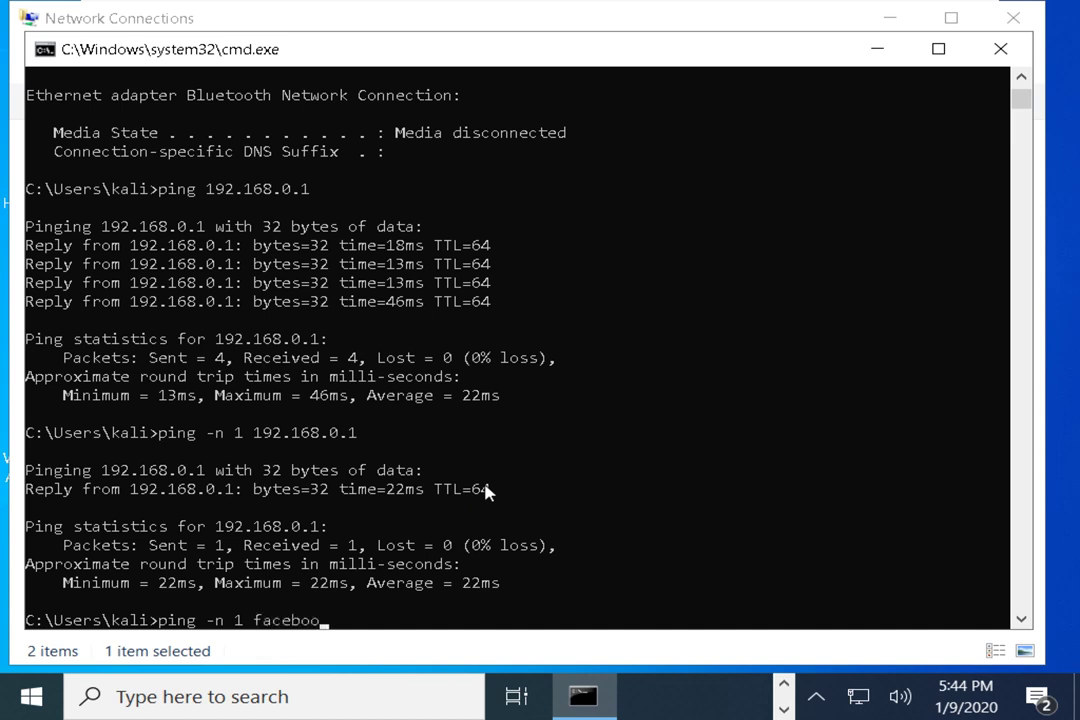
pyautogui.press('BackSpace')
pyautogui.press('BackSpace')
pyautogui.press('BackSpace')
pyautogui.write('.com')
pyautogui.press('Return')
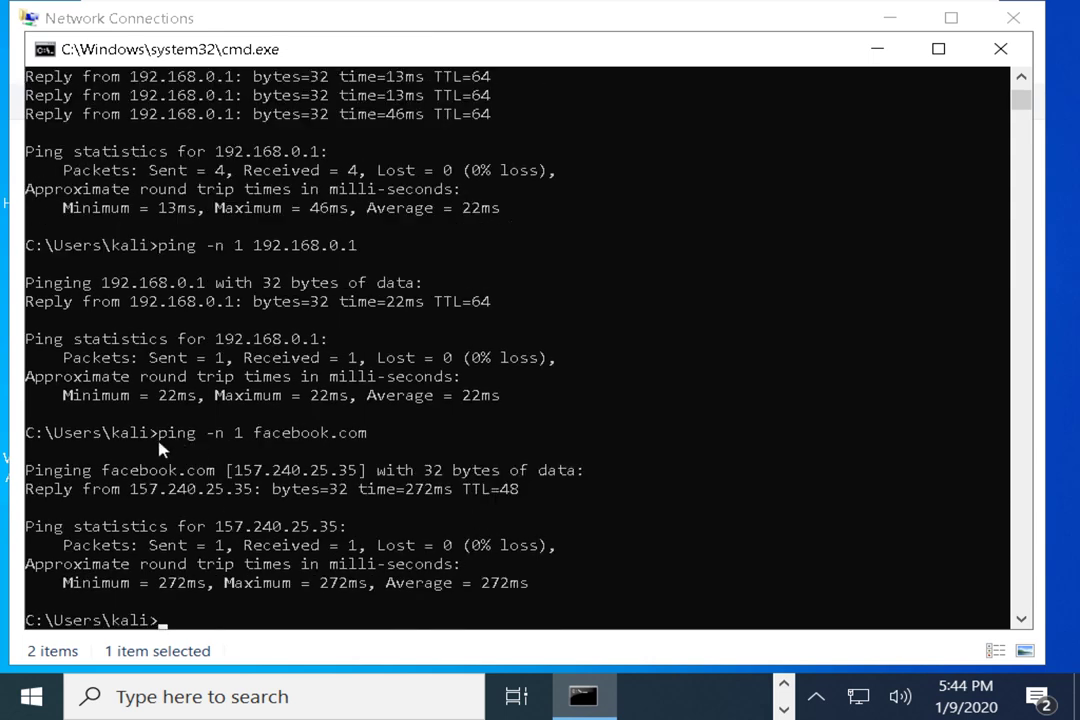
# Highlight the resolved address 157.240.25.35 and the facebook.com host name in the output
pyautogui.doubleClick(108, 471)
pyautogui.moveTo(228, 470); pyautogui.dragTo(356, 472)
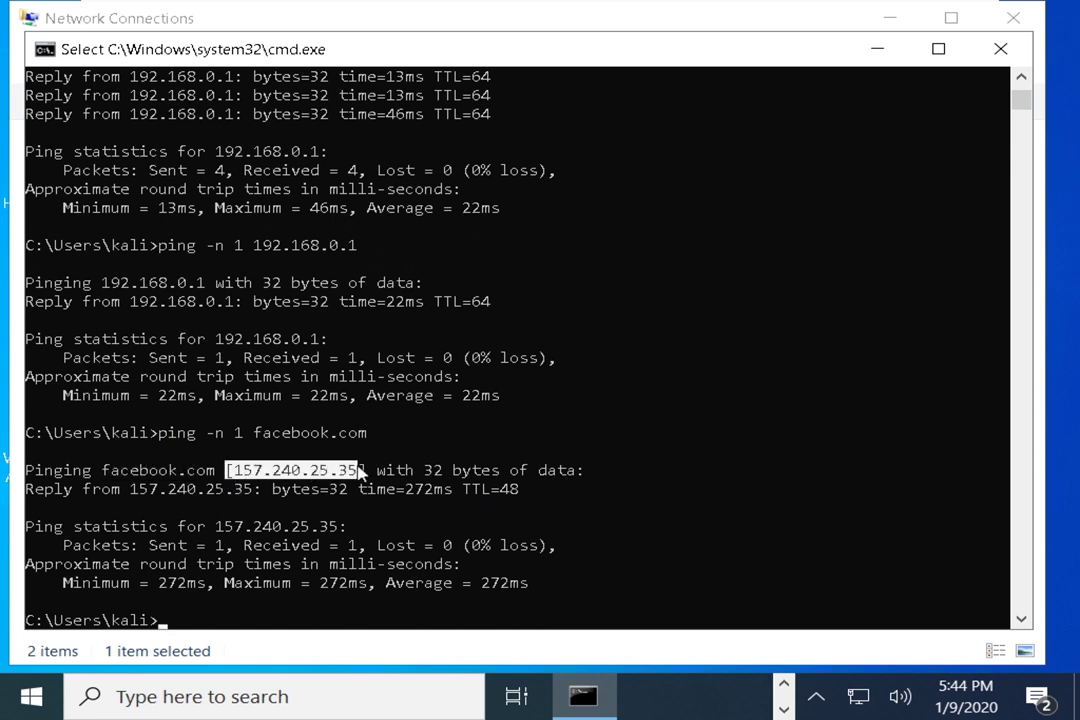
pyautogui.click(80, 488)
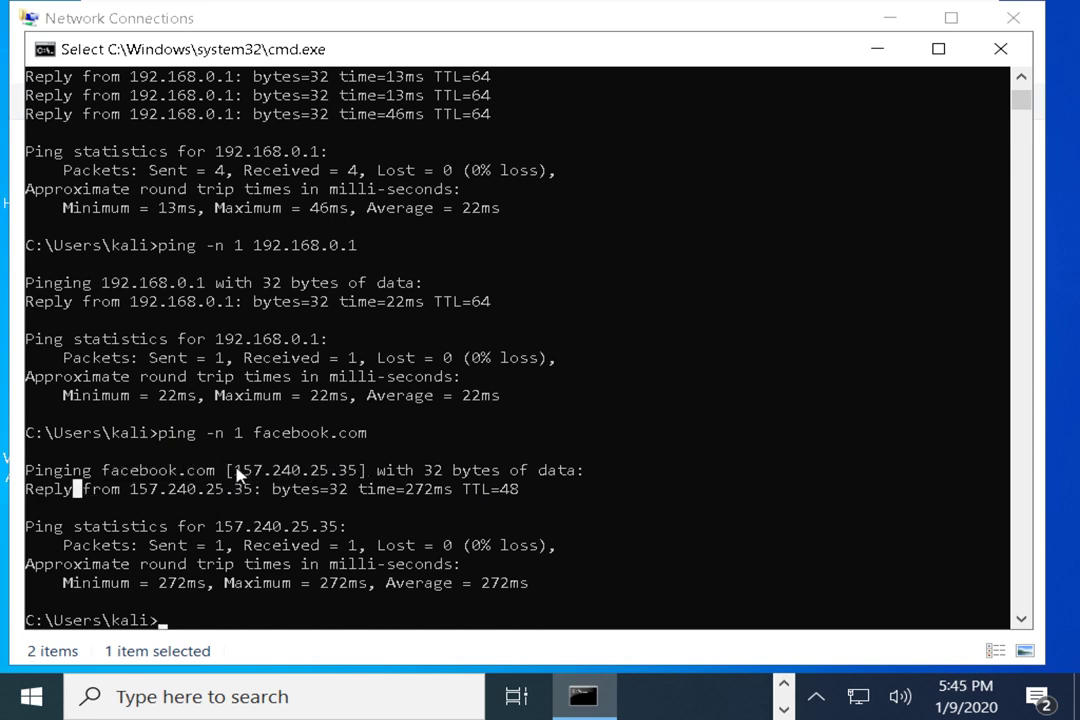
pyautogui.moveTo(238, 476); pyautogui.dragTo(357, 478)
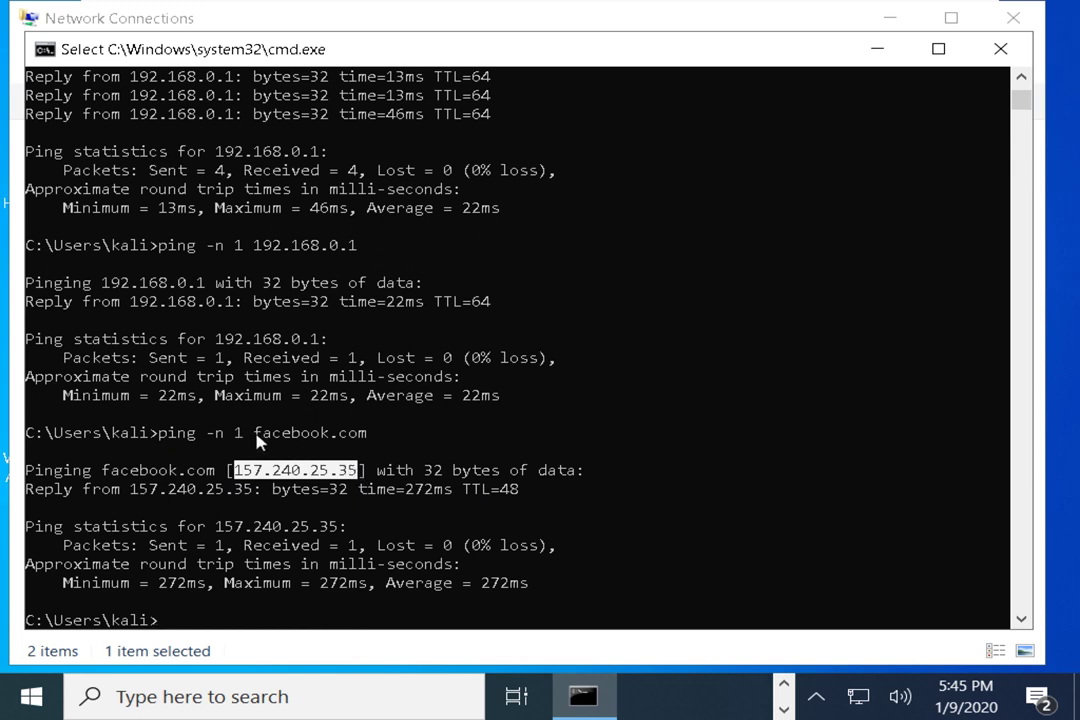
pyautogui.moveTo(252, 433); pyautogui.dragTo(366, 436)
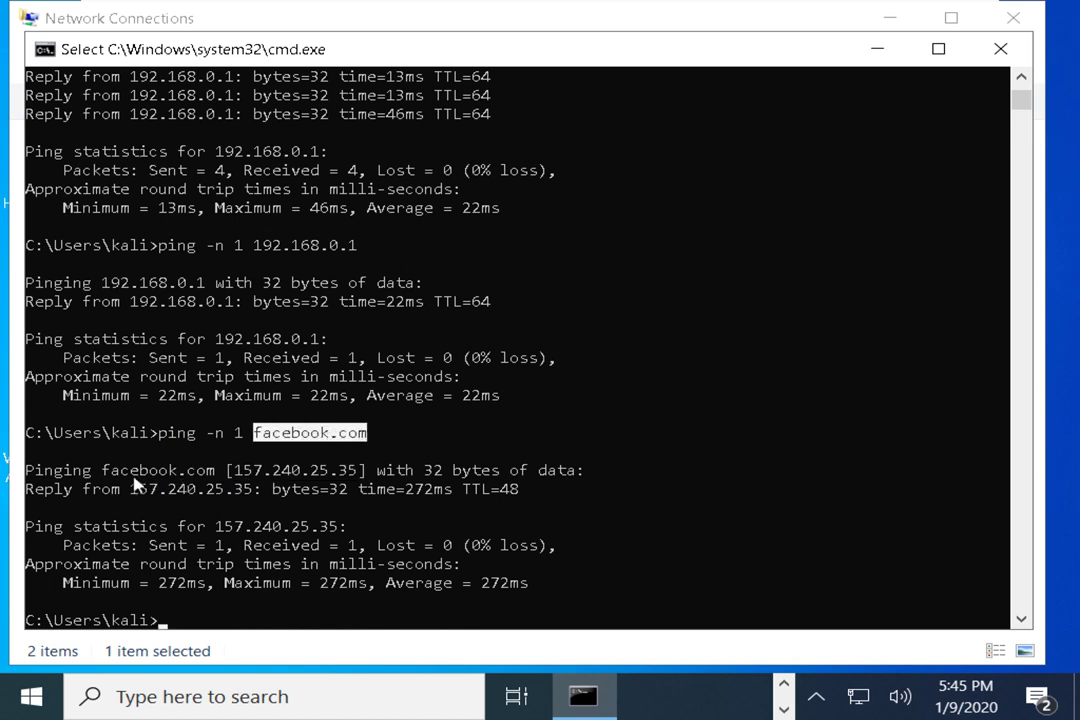
pyautogui.moveTo(100, 471); pyautogui.dragTo(362, 470)
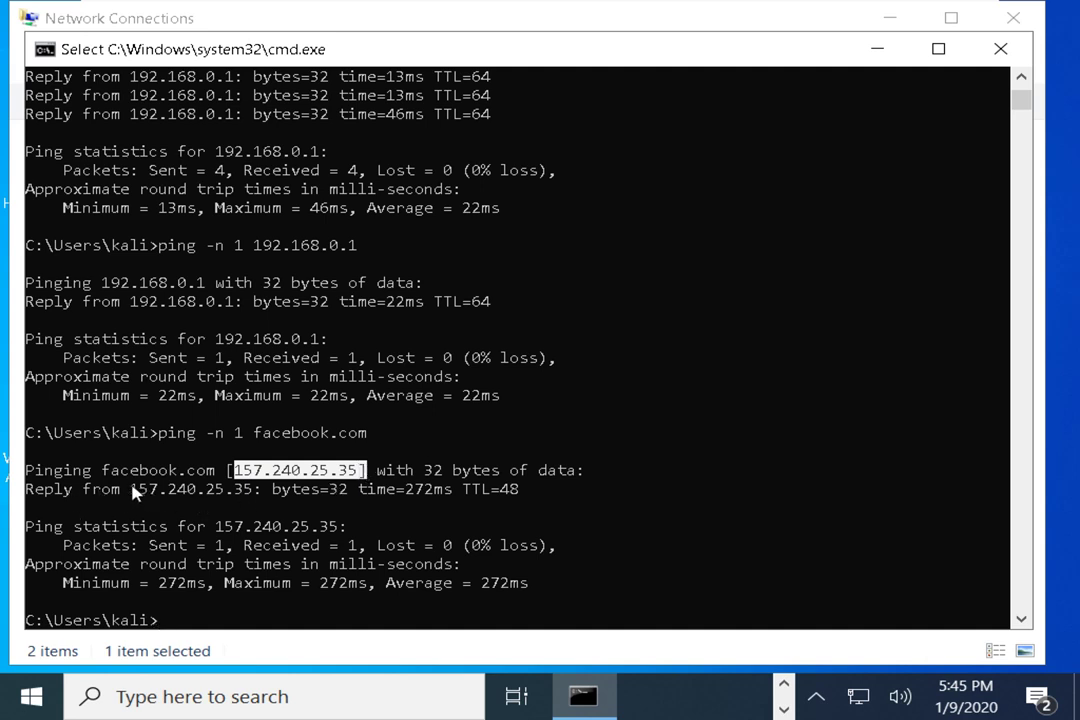
pyautogui.moveTo(132, 489); pyautogui.dragTo(256, 489)
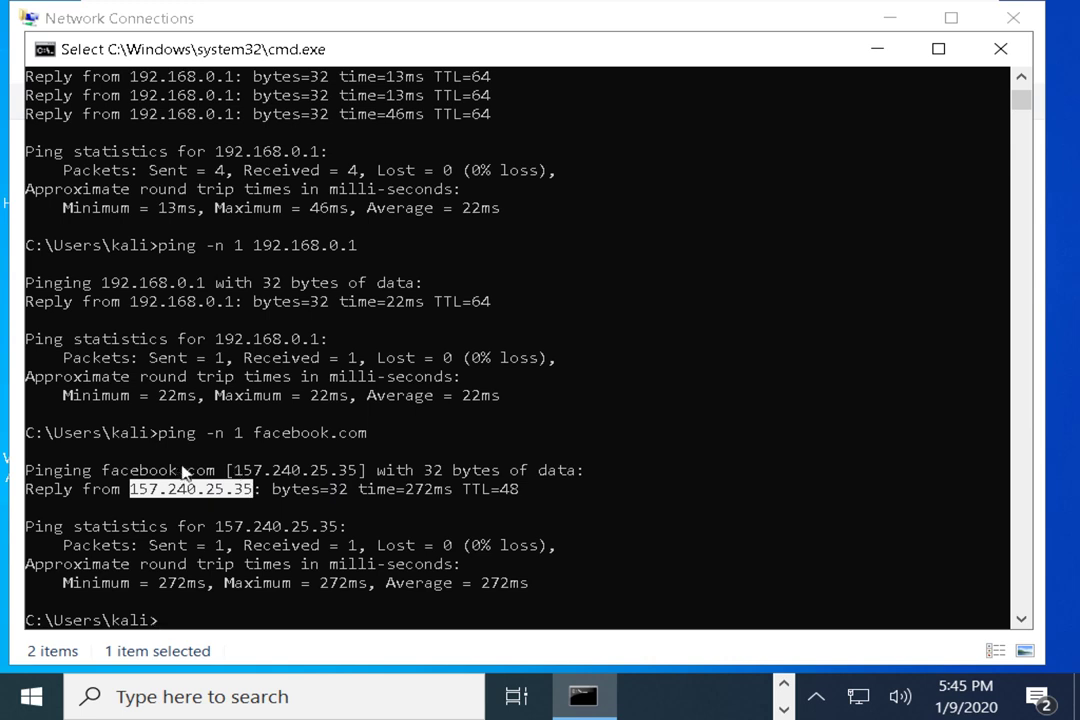
pyautogui.moveTo(112, 470); pyautogui.dragTo(525, 499)
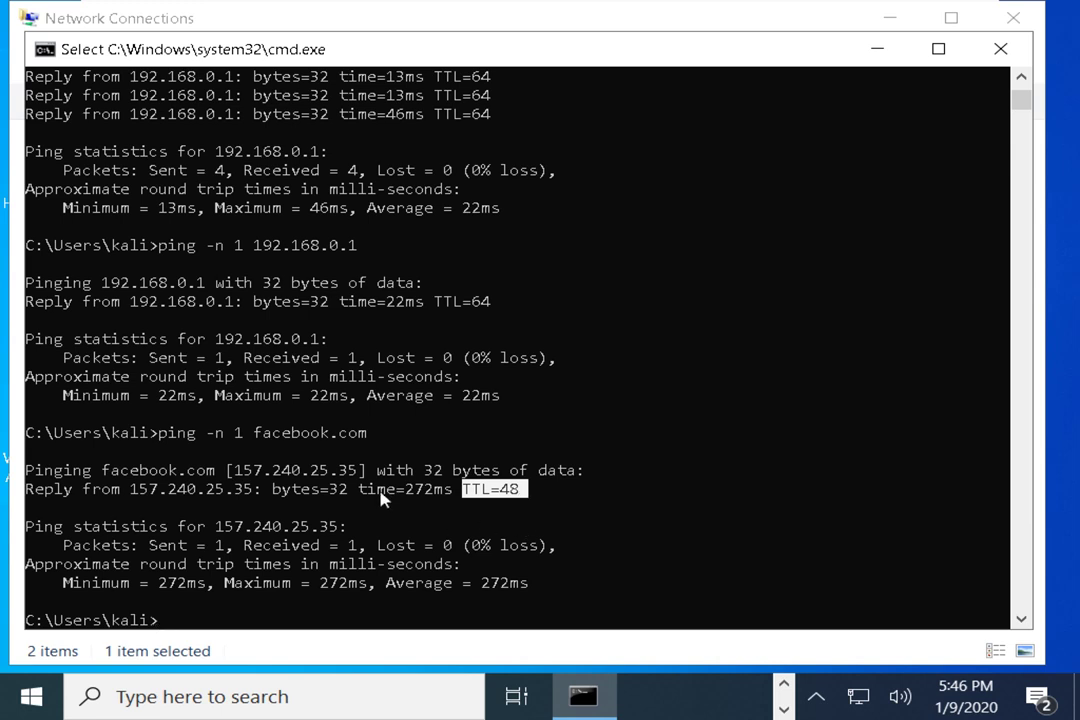
pyautogui.moveTo(367, 490)
pyautogui.mouseDown()
pyautogui.moveTo(450, 493)
pyautogui.moveTo(365, 492)
pyautogui.mouseUp()
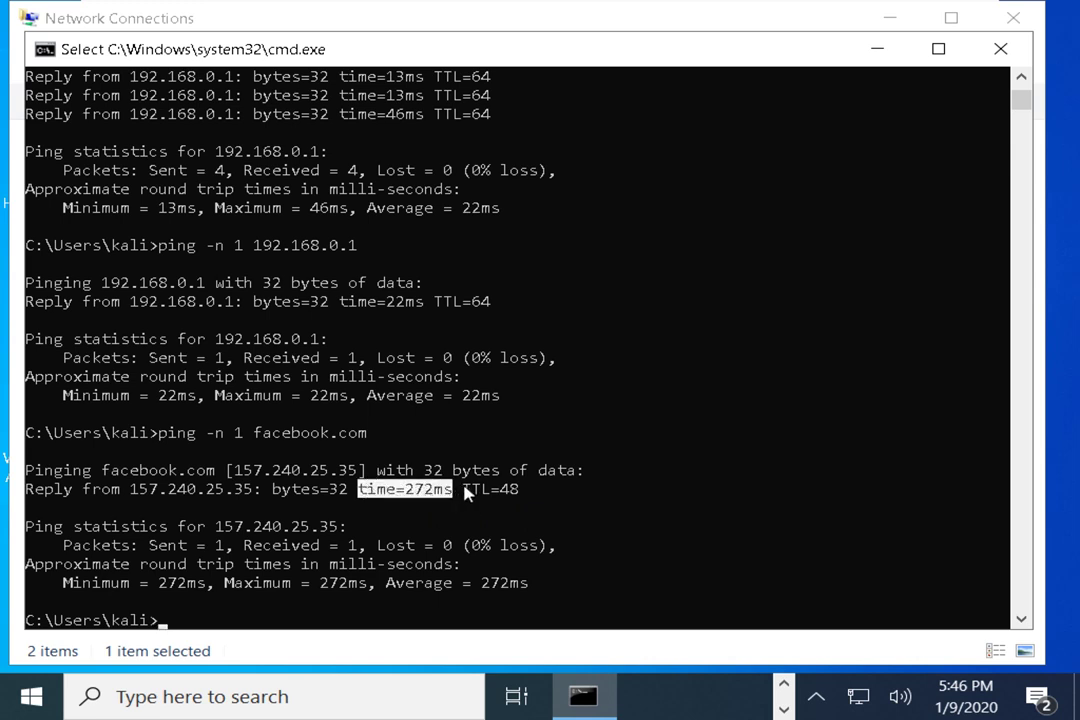
pyautogui.moveTo(463, 490); pyautogui.dragTo(517, 495)
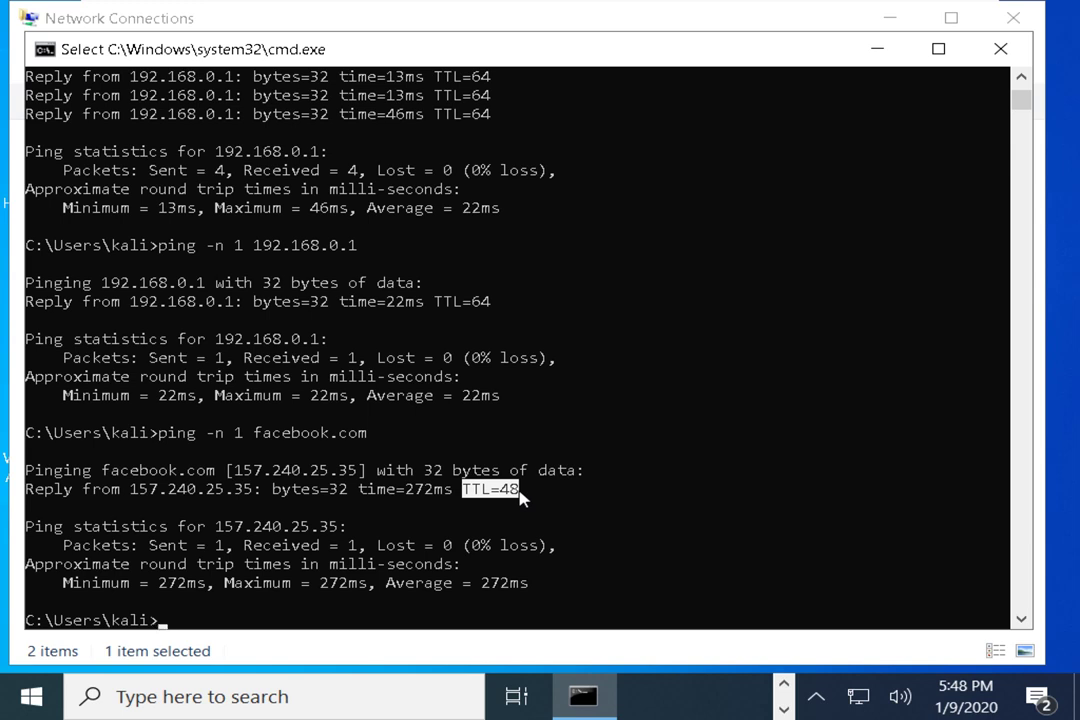
# Run tracert google.com, noting the 30-hop limit, until the 11-hop trace completes
pyautogui.write('tracert')
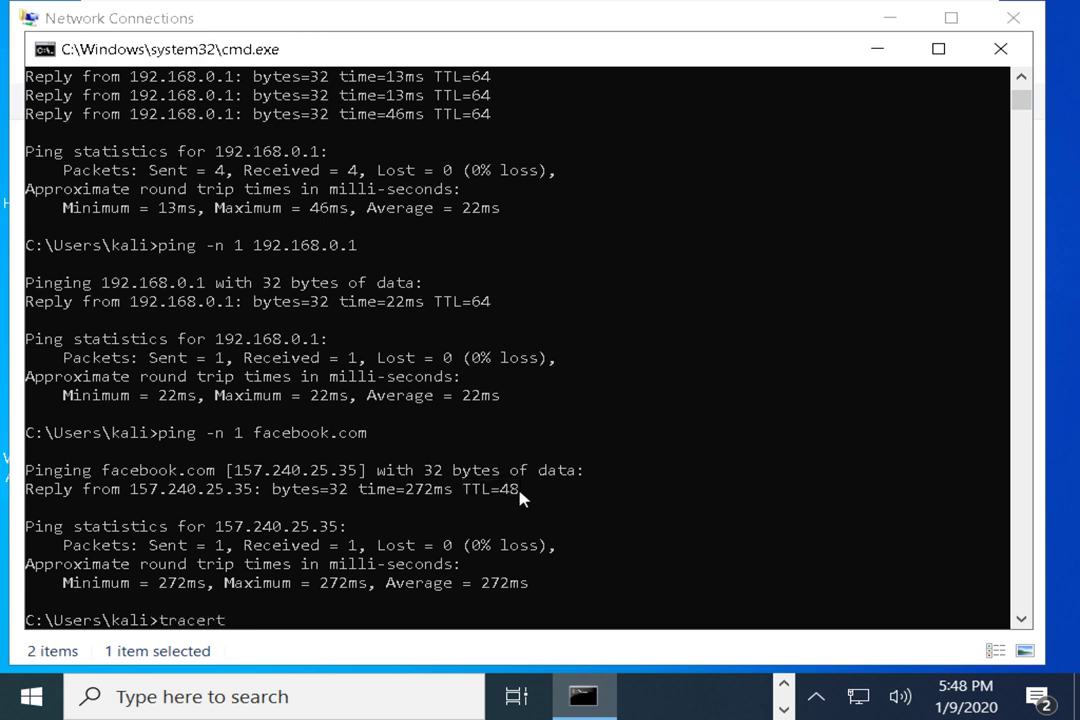
pyautogui.write(' google.com')
pyautogui.press('Return')
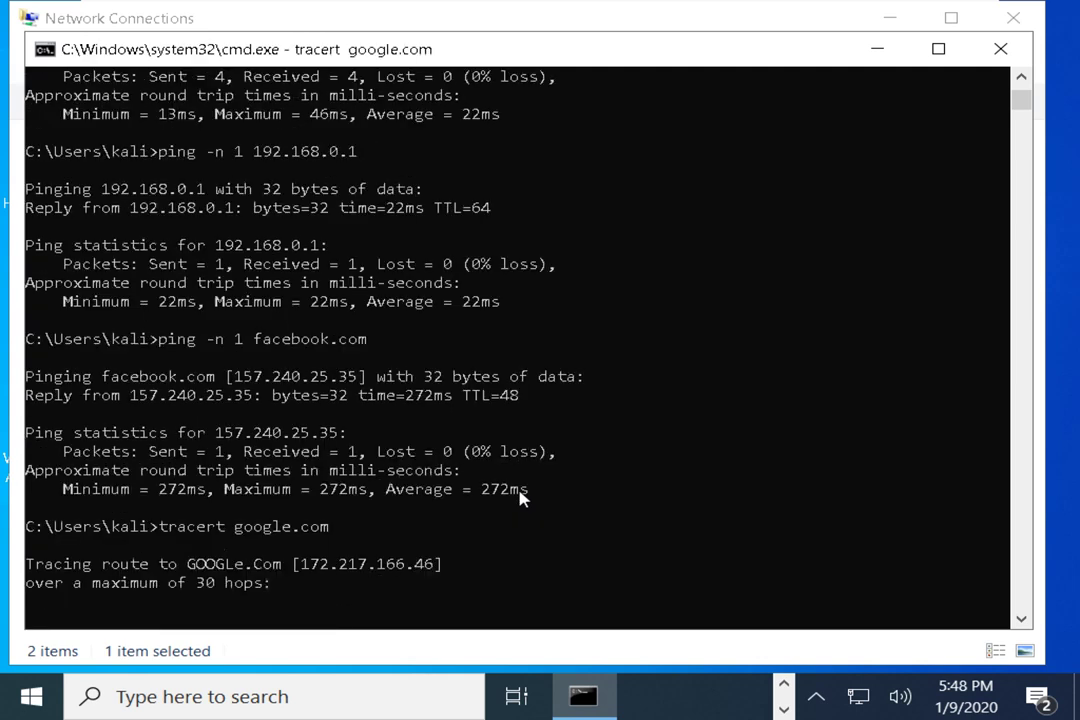
pyautogui.click(191, 583)
pyautogui.moveTo(197, 588); pyautogui.dragTo(265, 595)
pyautogui.rightClick(277, 566)
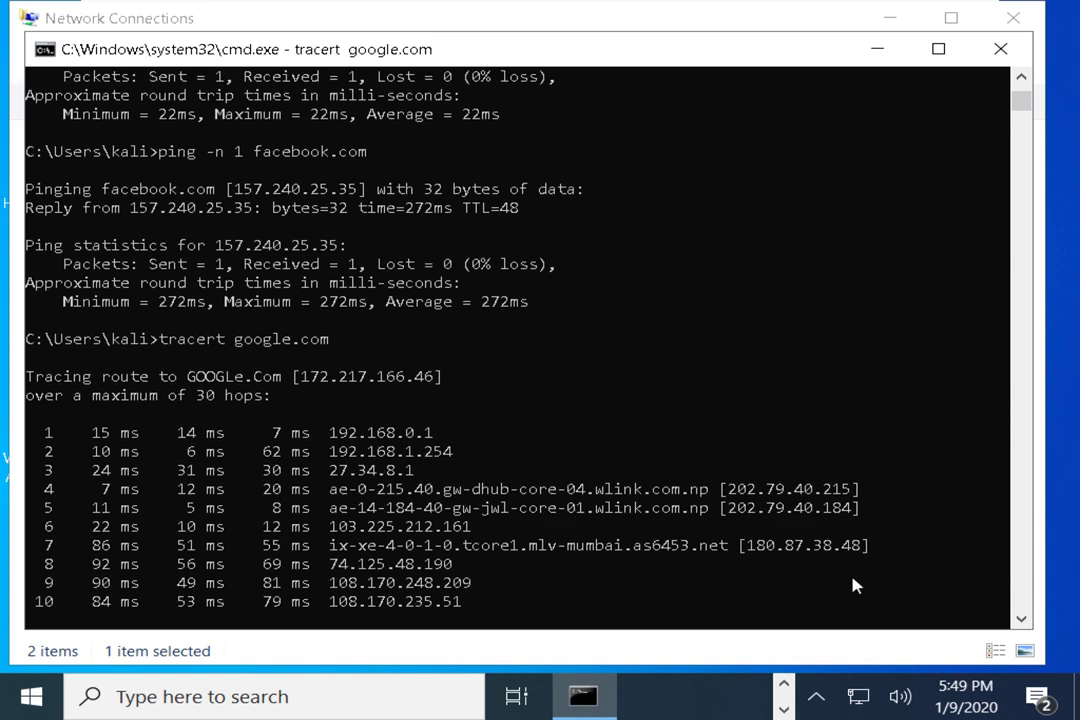
pyautogui.press('Return')
pyautogui.press('Return')
pyautogui.press('Return')
pyautogui.press('Return')
pyautogui.press('Return')
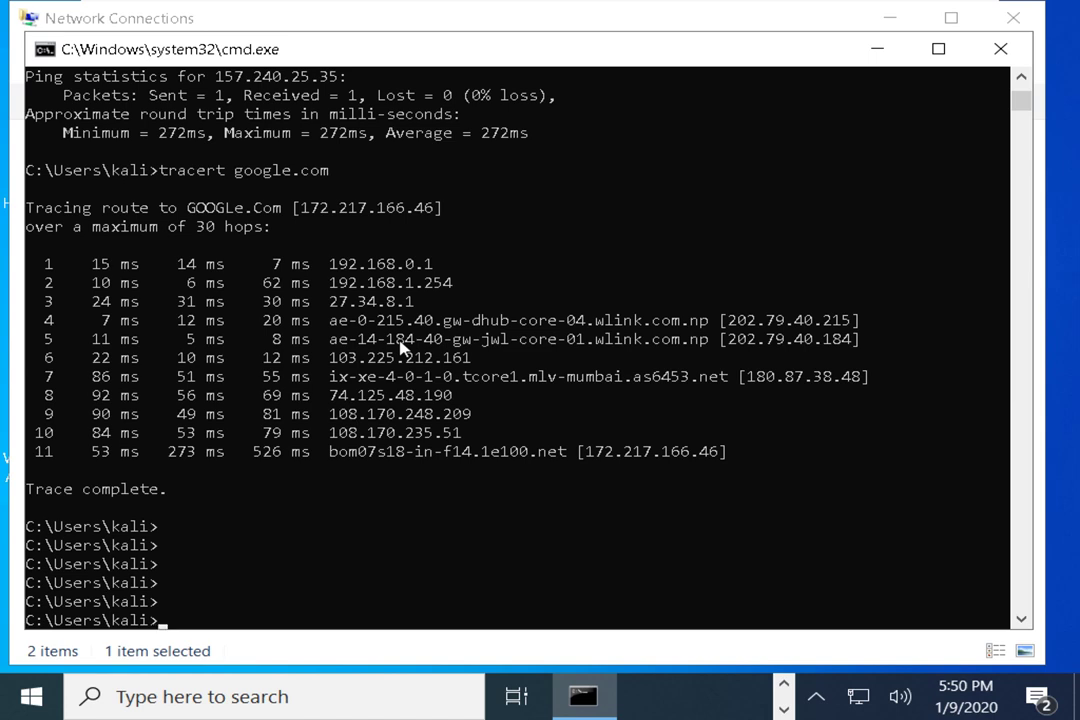
# Highlight hop addresses 192.168.0.1, 192.168.1.254 and finally 27.34.8.1 in the trace output
pyautogui.click(48, 263)
pyautogui.doubleClick(330, 266)
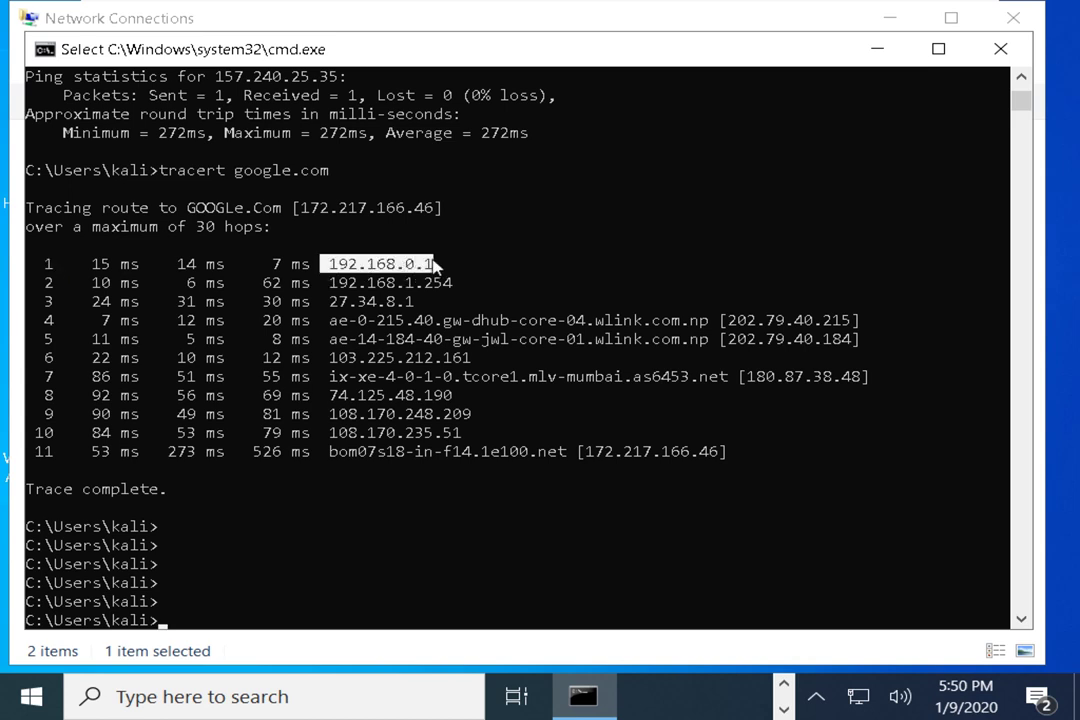
pyautogui.click(336, 283)
pyautogui.moveTo(340, 285); pyautogui.dragTo(456, 286)
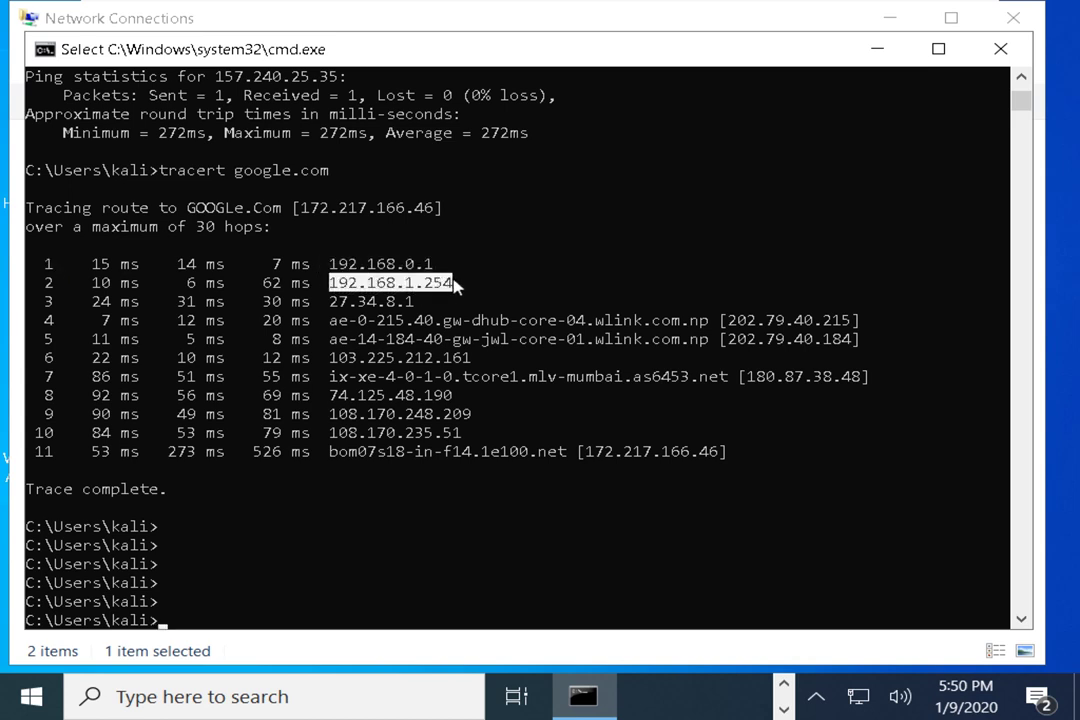
pyautogui.moveTo(324, 300); pyautogui.dragTo(408, 304)
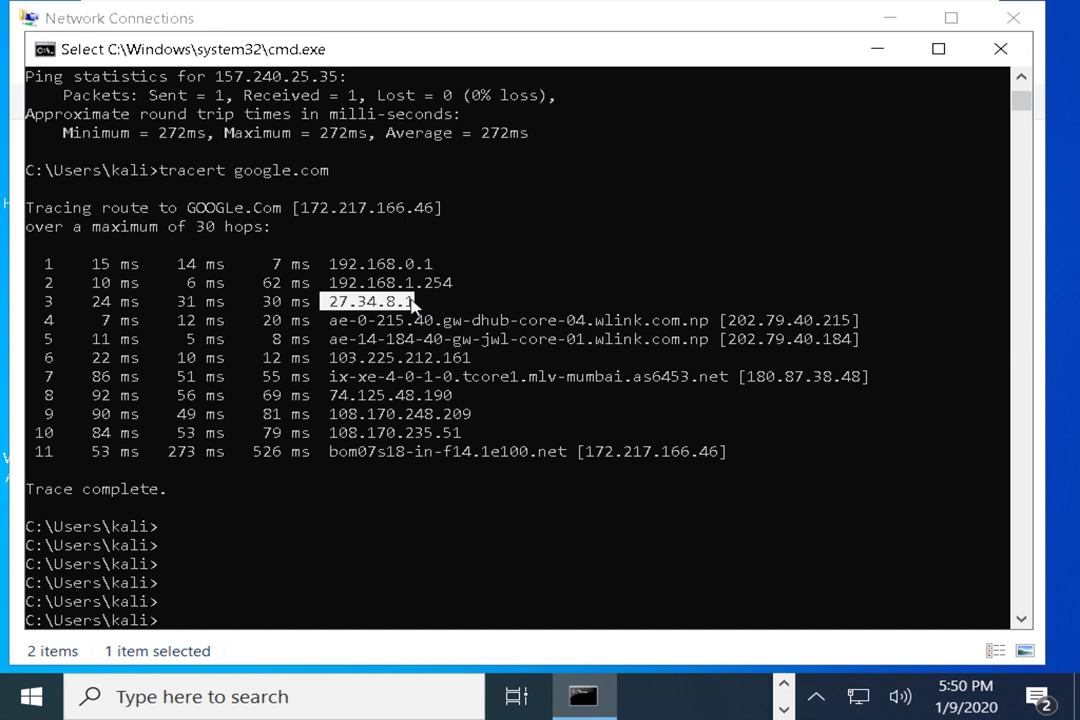
pyautogui.click(410, 302)
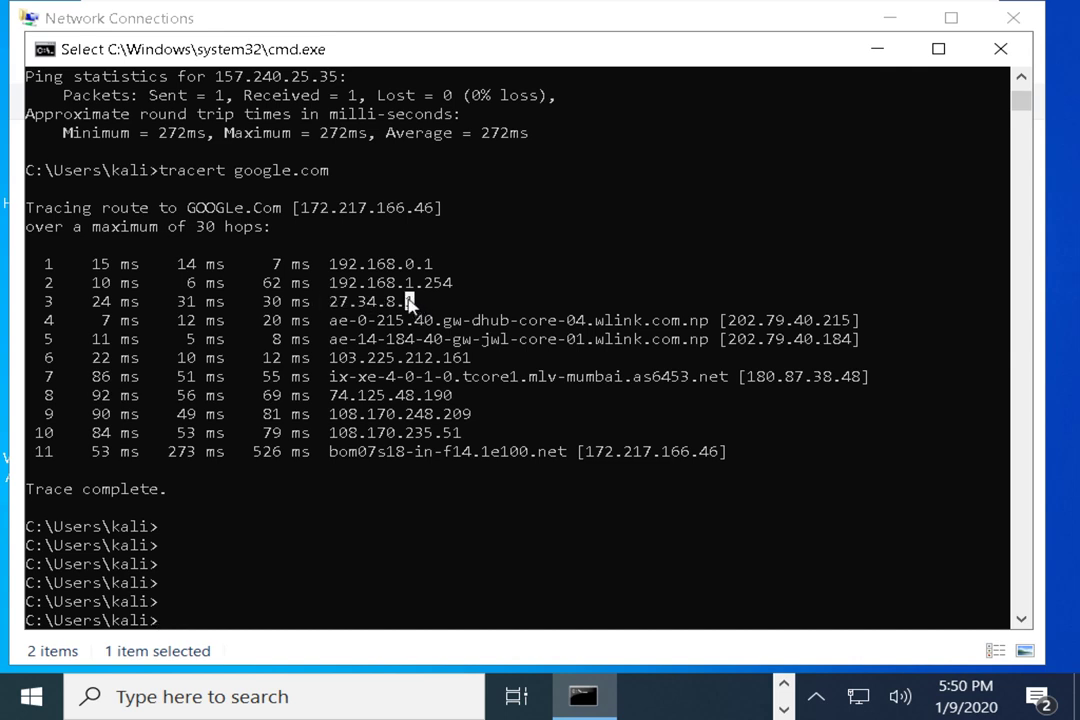
pyautogui.moveTo(410, 302); pyautogui.dragTo(328, 307)
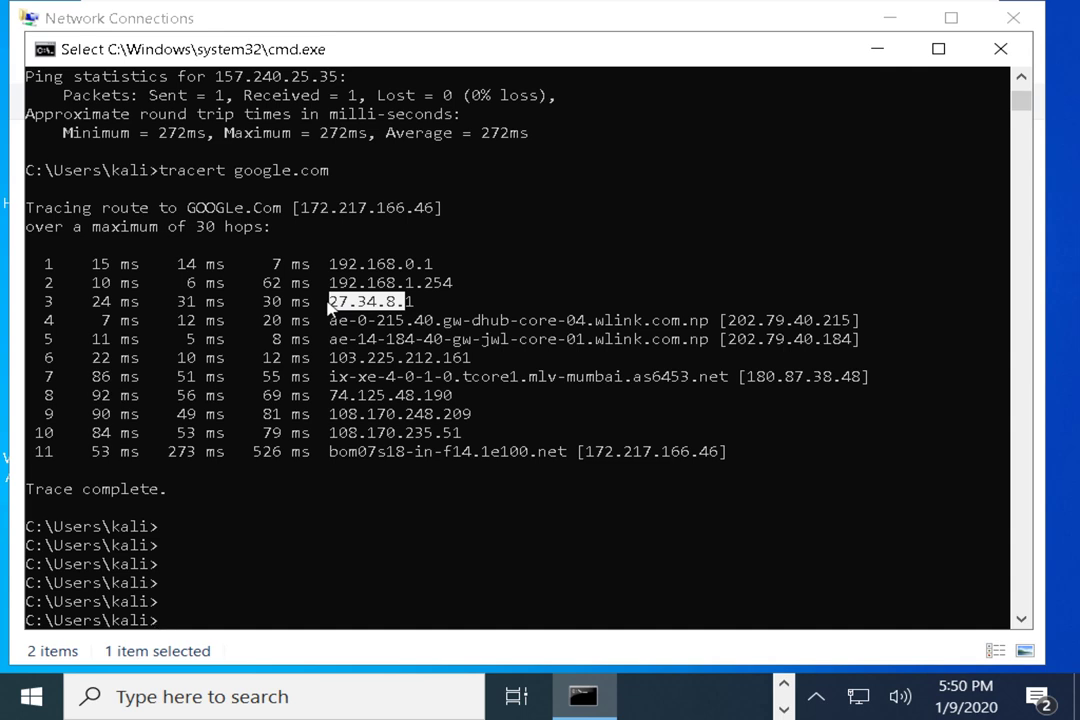
pyautogui.moveTo(424, 302); pyautogui.dragTo(328, 303)
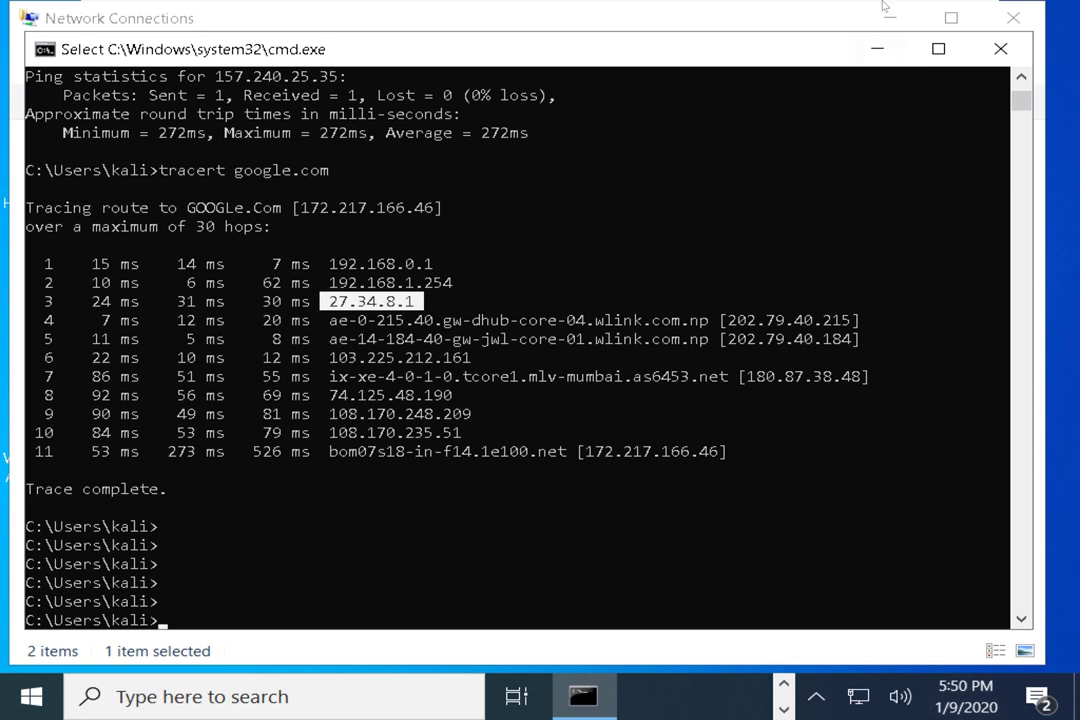
# Exit VMware full screen, dismiss the pen shortcuts, and capture the screen with Print Screen
pyautogui.moveTo(730, 6)
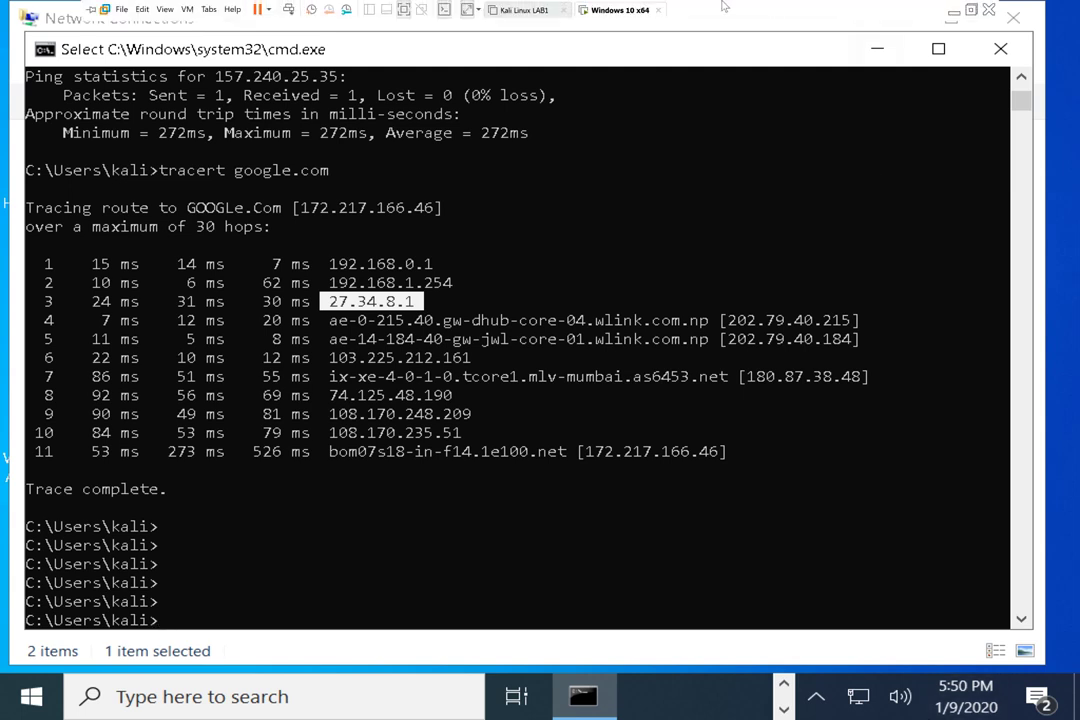
pyautogui.click(818, 10)
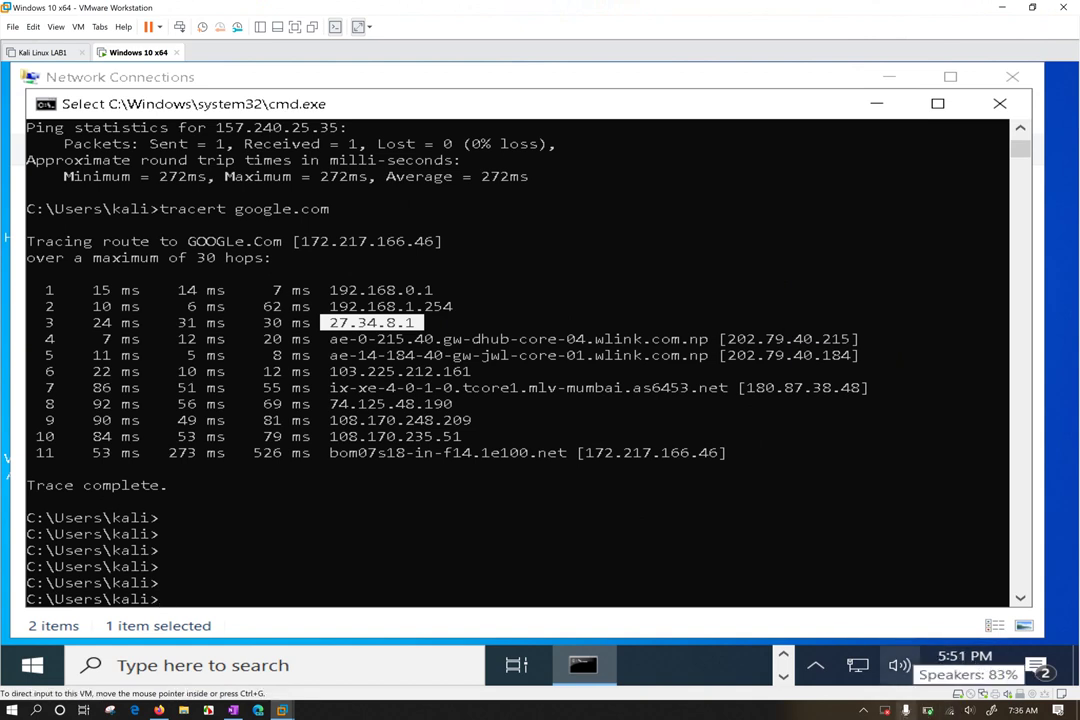
pyautogui.click(993, 709)
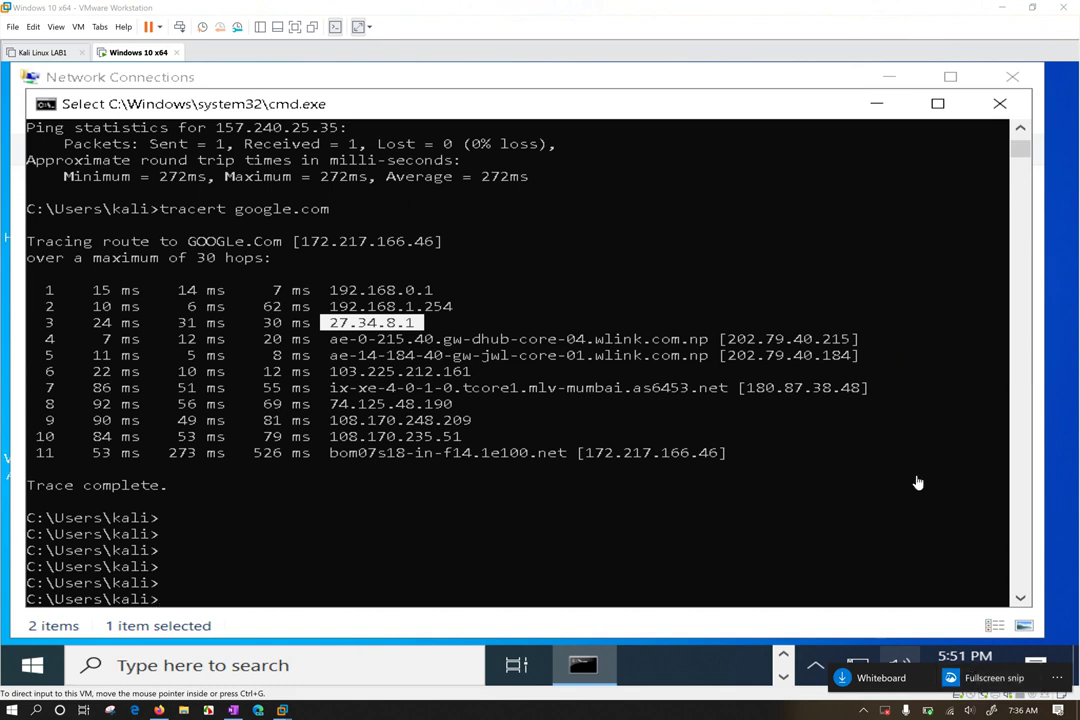
pyautogui.click(932, 344)
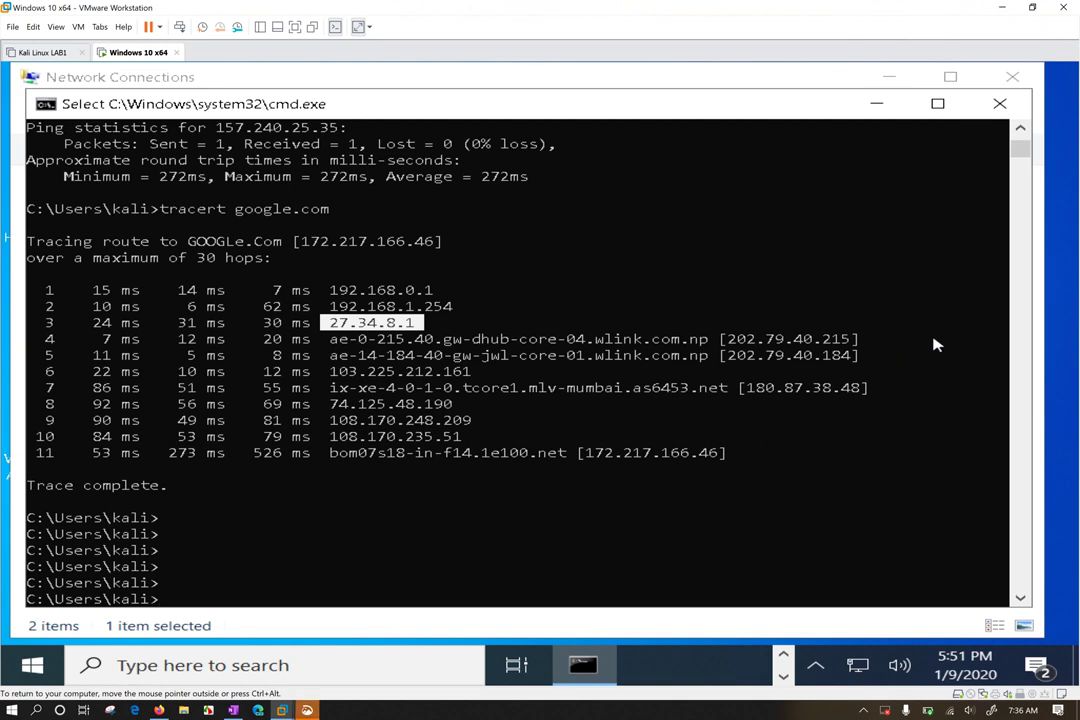
pyautogui.press('Print')
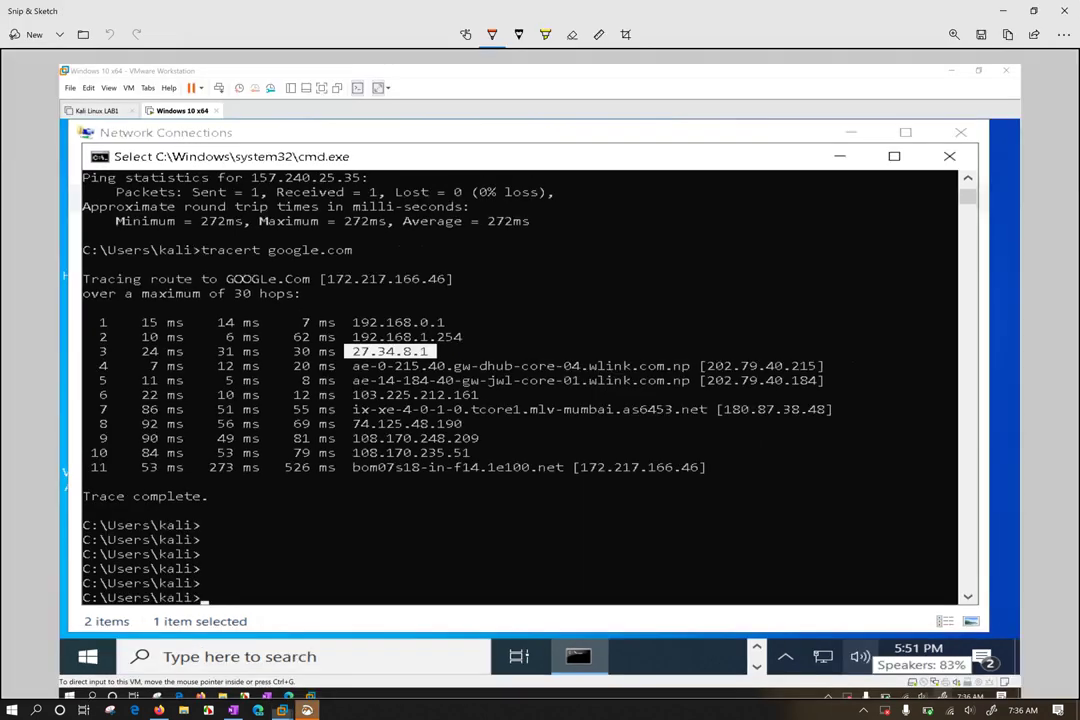
# Choose Red ink for the Snip & Sketch ballpoint pen
pyautogui.scroll(3, 389, 367)
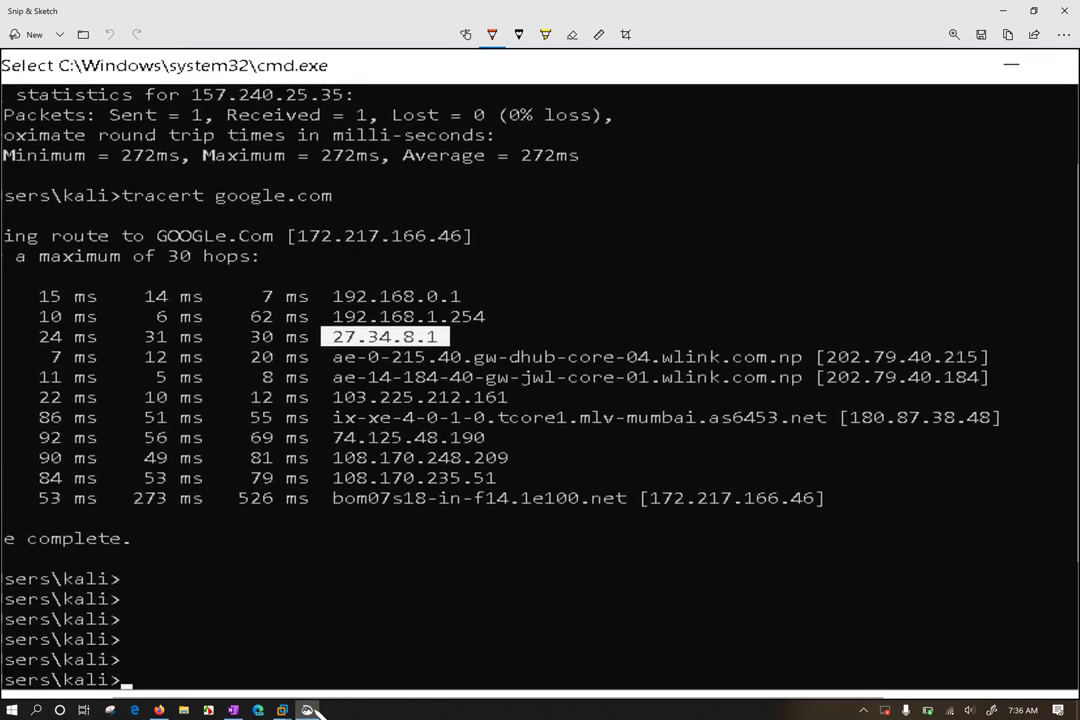
pyautogui.scroll(-3, 311, 709)
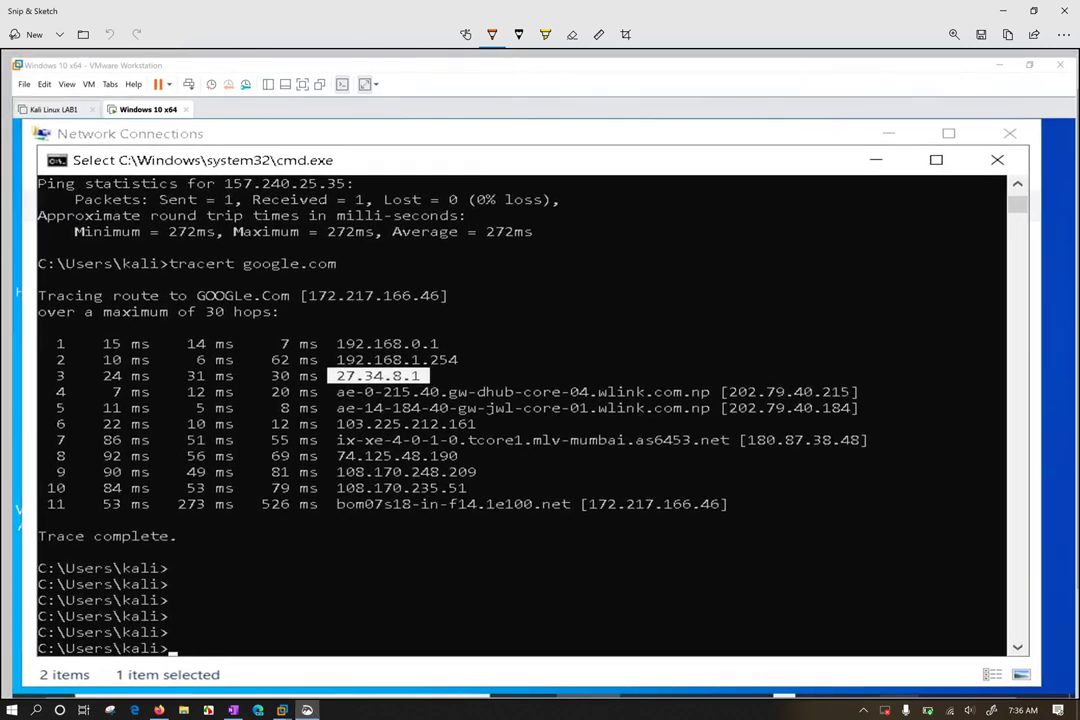
pyautogui.scroll(-2, 540, 380)
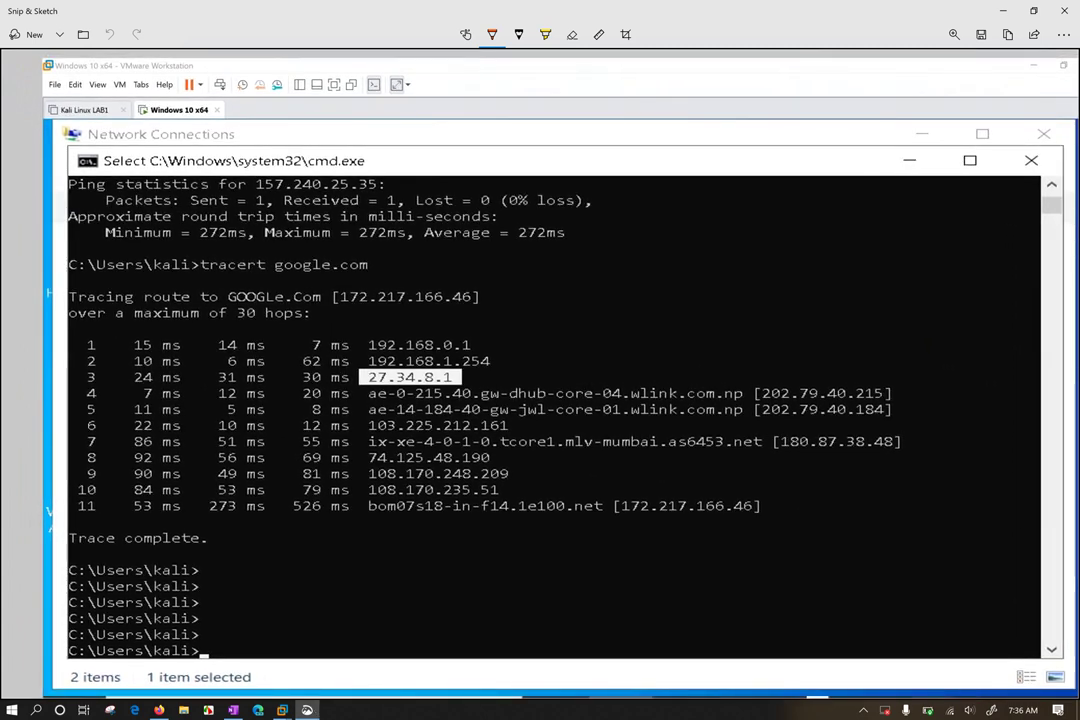
pyautogui.scroll(-2, 311, 709)
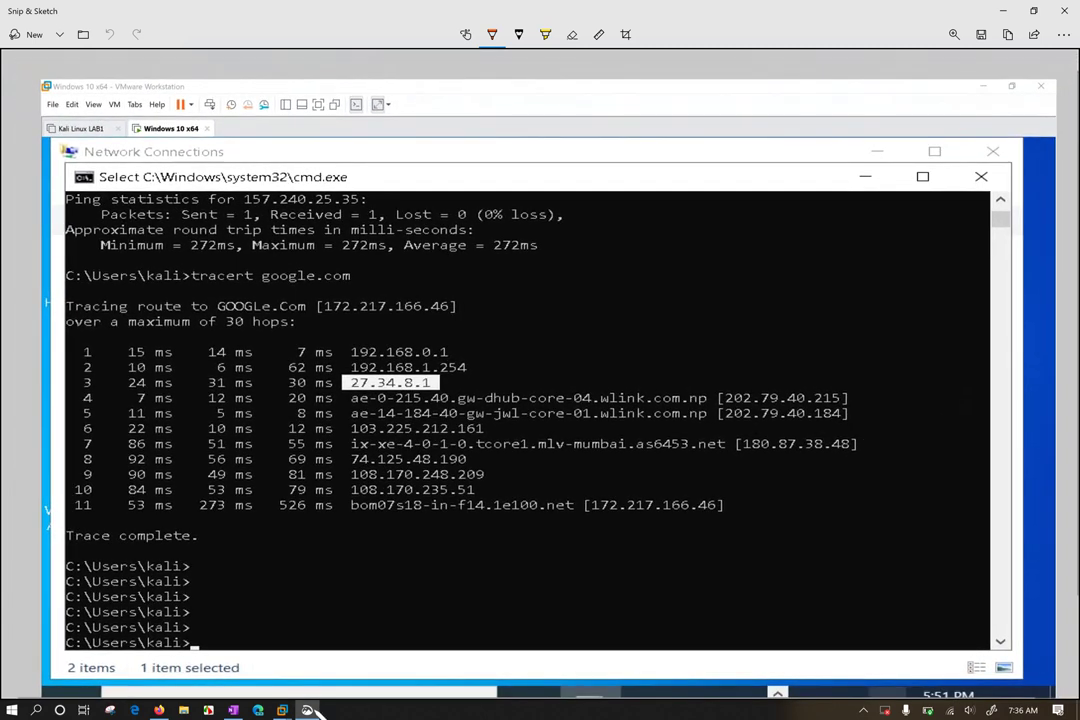
pyautogui.scroll(2, 311, 709)
pyautogui.click(492, 34)
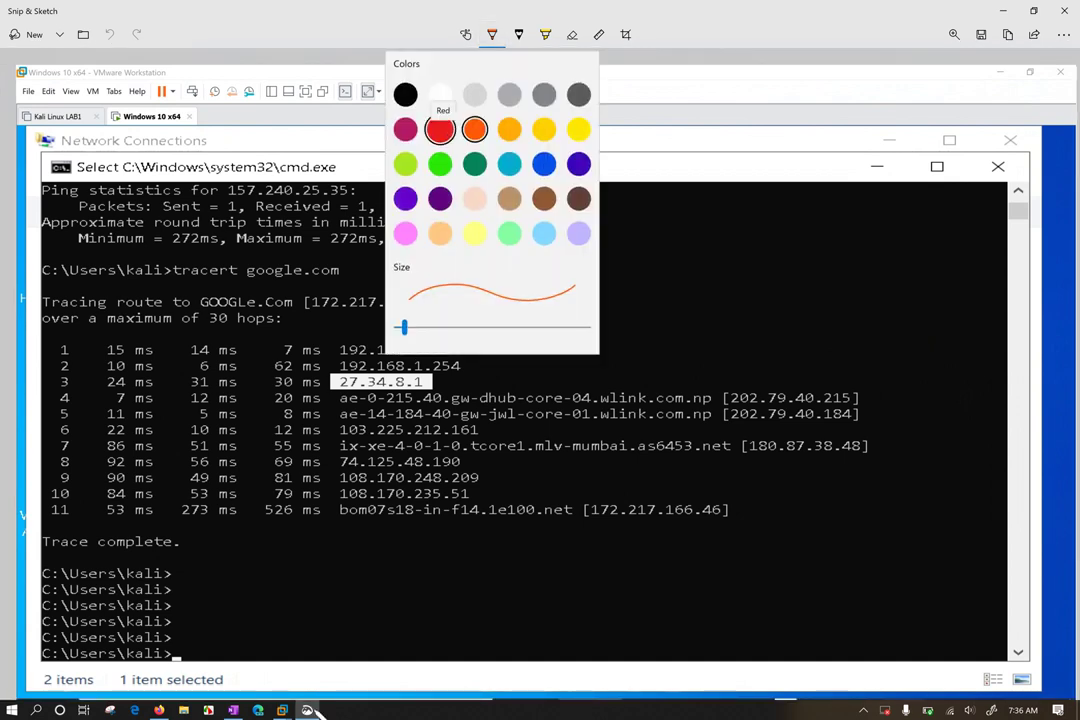
pyautogui.click(440, 129)
pyautogui.scroll(2, 483, 460)
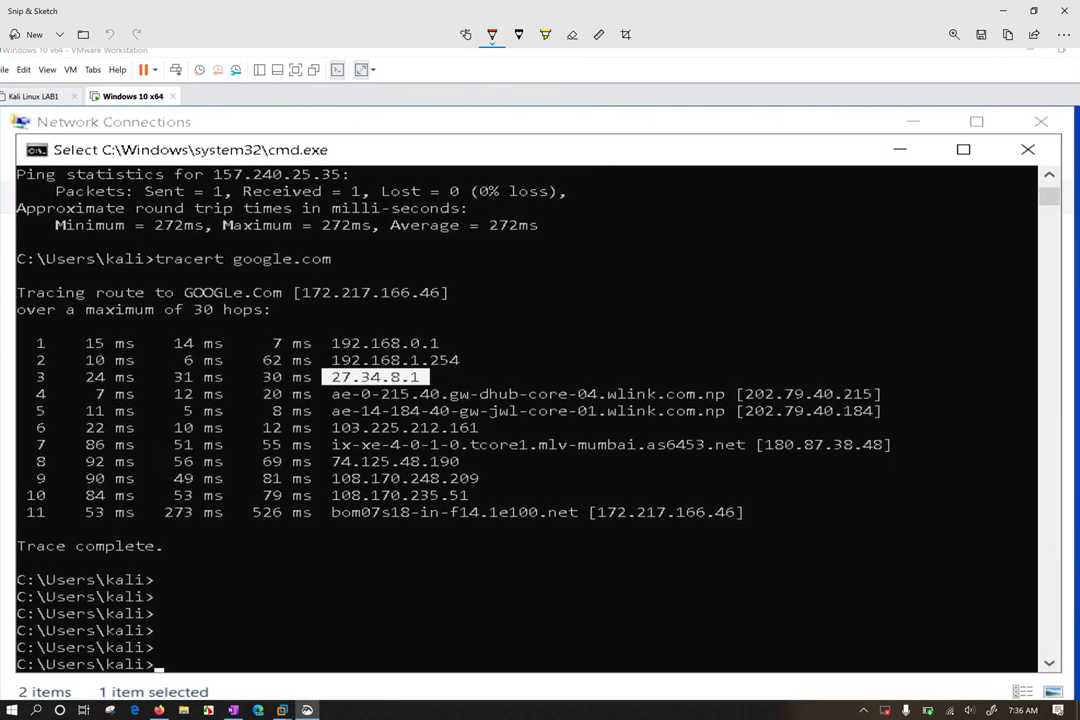
# Underline the 30-hop limit and draw the PC-to-router box labelled R 192.168.0.1
pyautogui.moveTo(193, 324); pyautogui.dragTo(225, 325)
pyautogui.moveTo(782, 322)
pyautogui.mouseDown()
pyautogui.moveTo(790, 356)
pyautogui.moveTo(856, 300)
pyautogui.moveTo(782, 322)
pyautogui.mouseUp()
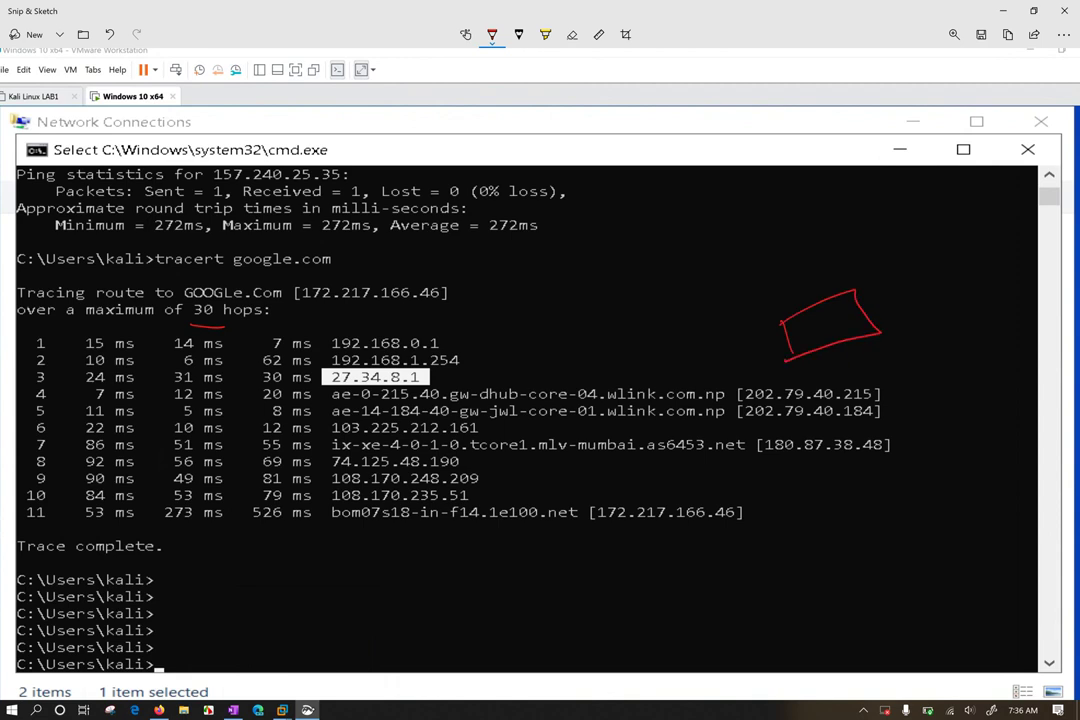
pyautogui.moveTo(889, 289)
pyautogui.mouseDown()
pyautogui.moveTo(884, 306)
pyautogui.moveTo(972, 248)
pyautogui.moveTo(995, 266)
pyautogui.mouseUp()
pyautogui.moveTo(857, 340)
pyautogui.mouseDown()
pyautogui.moveTo(866, 366)
pyautogui.moveTo(907, 378)
pyautogui.mouseUp()
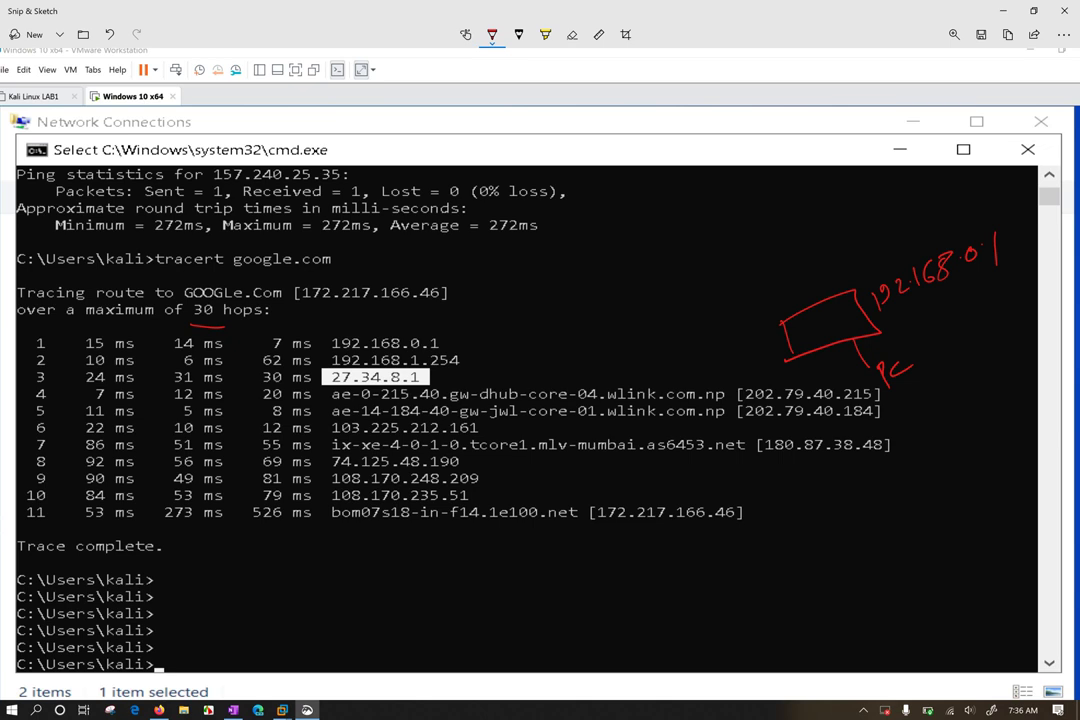
pyautogui.moveTo(812, 340)
pyautogui.mouseDown()
pyautogui.moveTo(818, 326)
pyautogui.moveTo(846, 338)
pyautogui.mouseUp()
pyautogui.moveTo(798, 256); pyautogui.dragTo(801, 318)
# Draw a second linked box labelled 192.168.1.254 above the router
pyautogui.moveTo(748, 256); pyautogui.dragTo(766, 293)
pyautogui.moveTo(757, 290); pyautogui.dragTo(836, 258)
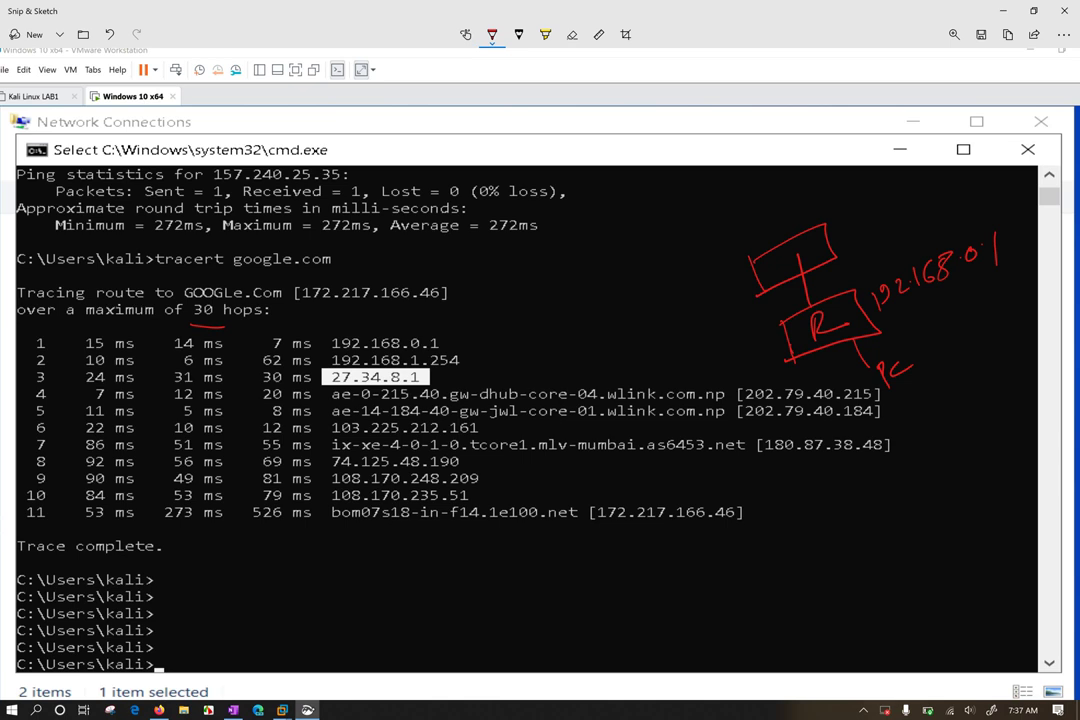
pyautogui.moveTo(845, 222)
pyautogui.mouseDown()
pyautogui.moveTo(847, 240)
pyautogui.moveTo(897, 220)
pyautogui.mouseUp()
pyautogui.click(883, 222)
pyautogui.moveTo(918, 200)
pyautogui.mouseDown()
pyautogui.moveTo(908, 212)
pyautogui.moveTo(934, 192)
pyautogui.moveTo(955, 205)
pyautogui.moveTo(984, 195)
pyautogui.mouseUp()
pyautogui.click(945, 210)
pyautogui.click(966, 202)
pyautogui.moveTo(996, 174)
pyautogui.mouseDown()
pyautogui.moveTo(990, 188)
pyautogui.moveTo(1022, 186)
pyautogui.mouseUp()
pyautogui.moveTo(1020, 168); pyautogui.dragTo(1021, 213)
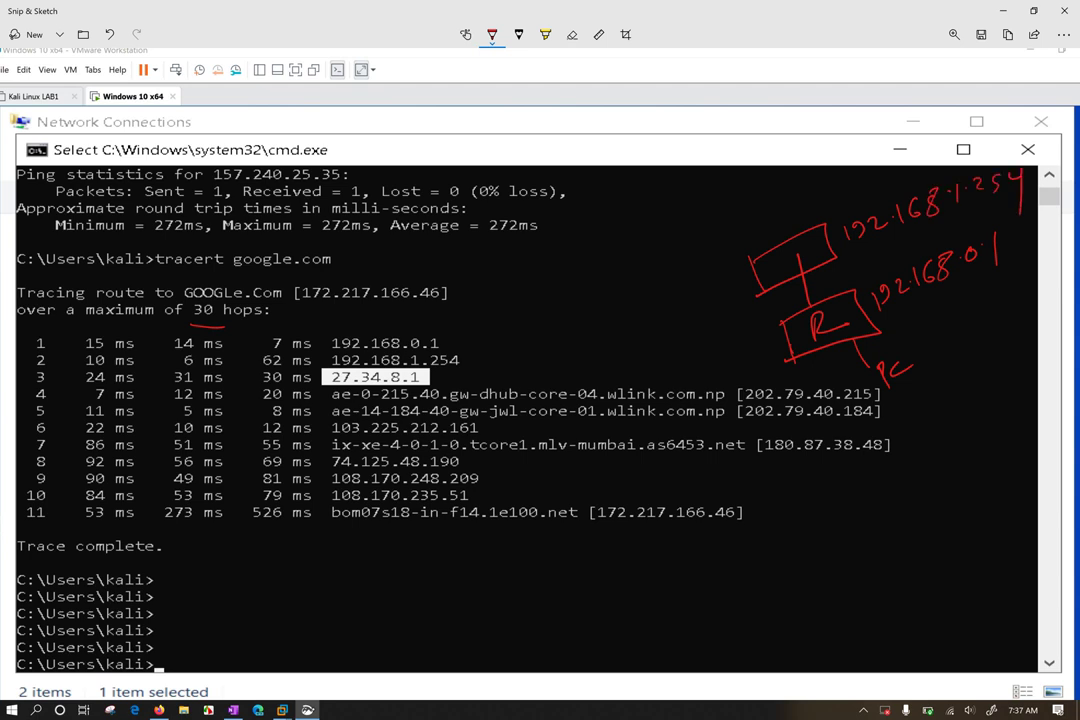
# Add a third linked box labelled 27.34.8.1
pyautogui.moveTo(708, 236); pyautogui.dragTo(771, 245)
pyautogui.moveTo(648, 243)
pyautogui.mouseDown()
pyautogui.moveTo(772, 222)
pyautogui.moveTo(636, 243)
pyautogui.moveTo(700, 246)
pyautogui.moveTo(789, 201)
pyautogui.mouseUp()
pyautogui.click(750, 214)
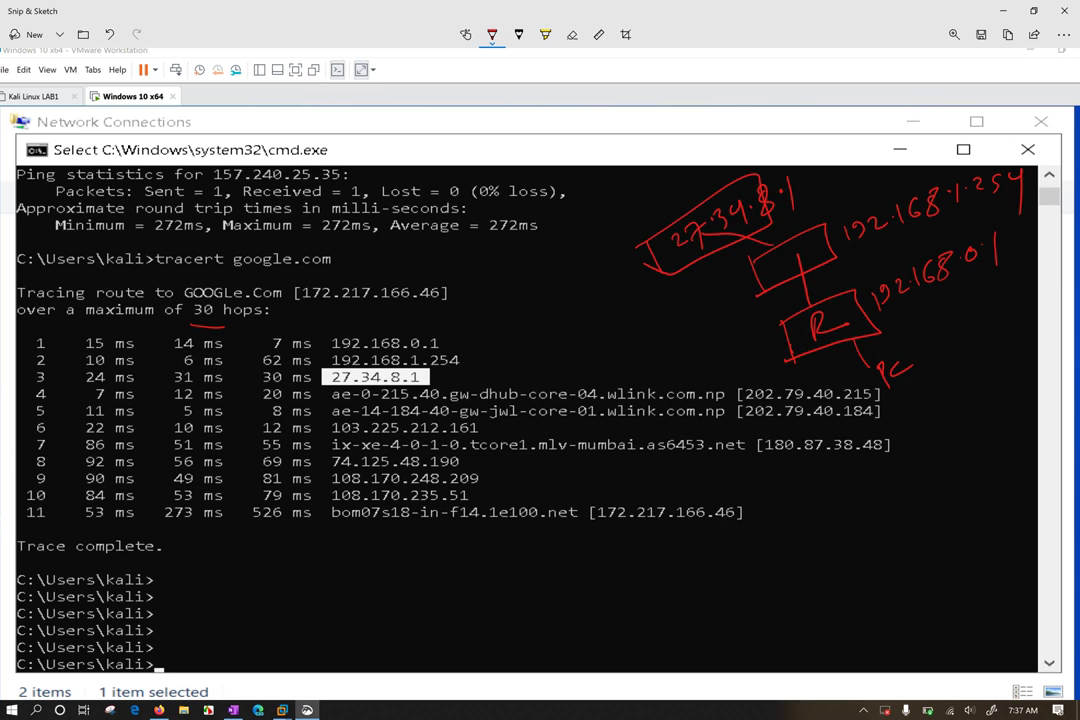
# Draw a fourth linked box labelled 202.79.40.215 and circle 202 in hop 4
pyautogui.moveTo(622, 207); pyautogui.dragTo(648, 226)
pyautogui.moveTo(563, 195)
pyautogui.mouseDown()
pyautogui.moveTo(618, 152)
pyautogui.moveTo(650, 180)
pyautogui.moveTo(565, 197)
pyautogui.mouseUp()
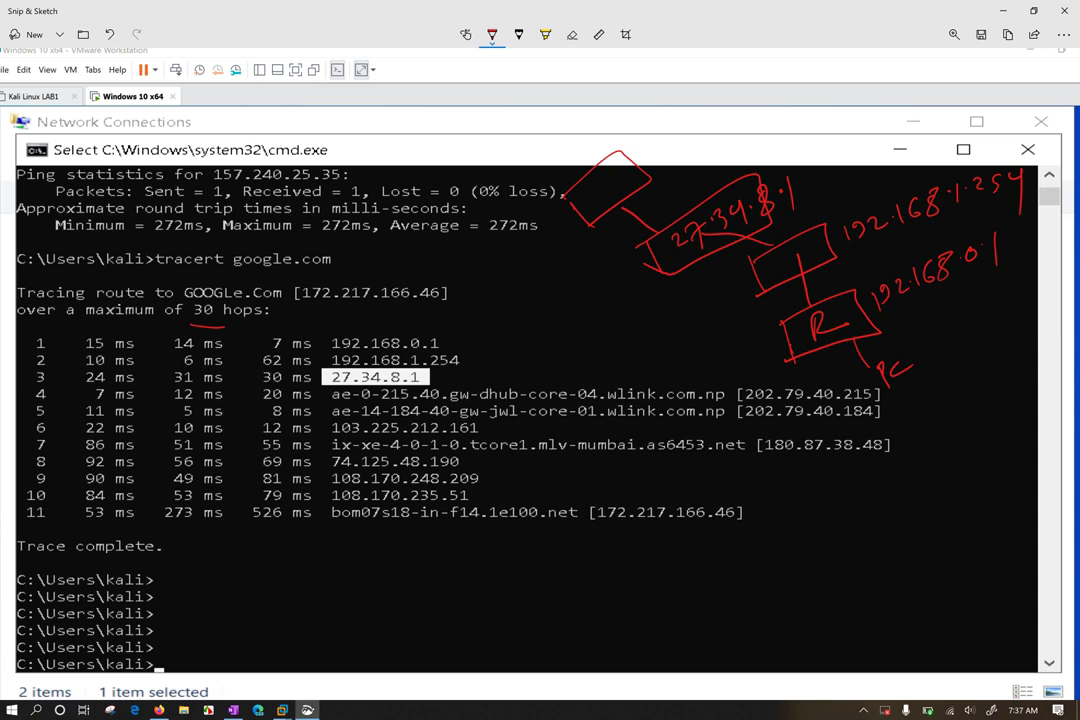
pyautogui.moveTo(762, 383)
pyautogui.mouseDown()
pyautogui.moveTo(742, 396)
pyautogui.moveTo(770, 386)
pyautogui.mouseUp()
pyautogui.moveTo(580, 187)
pyautogui.mouseDown()
pyautogui.moveTo(590, 197)
pyautogui.moveTo(596, 186)
pyautogui.moveTo(624, 188)
pyautogui.moveTo(657, 162)
pyautogui.mouseUp()
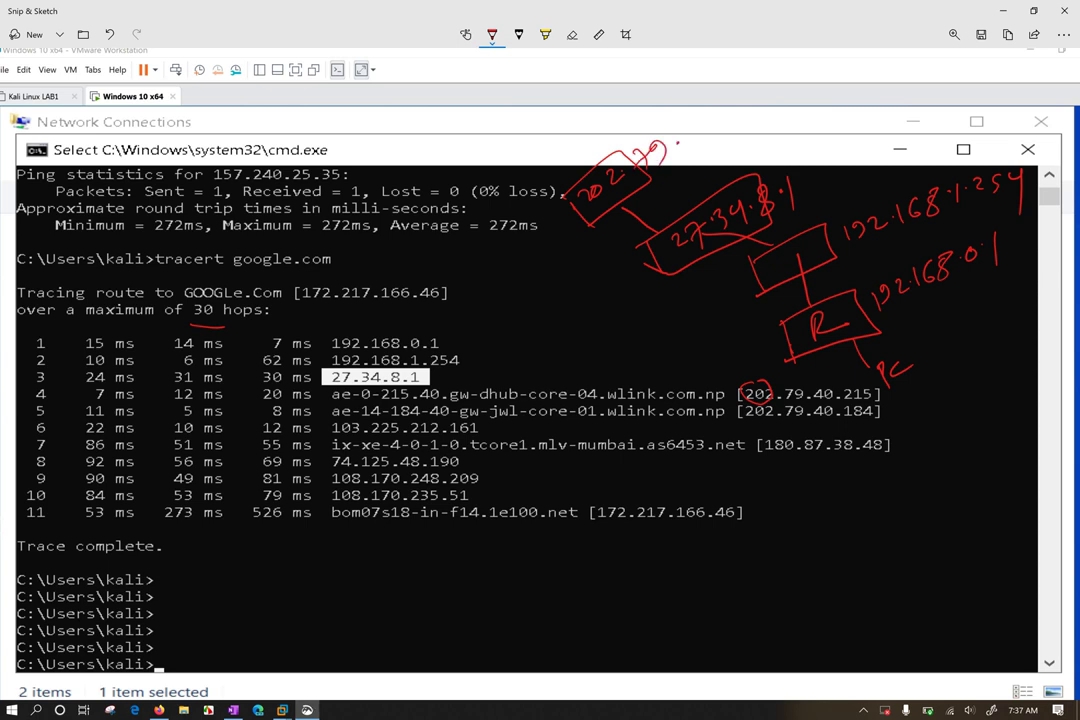
pyautogui.moveTo(693, 124)
pyautogui.mouseDown()
pyautogui.moveTo(700, 136)
pyautogui.moveTo(712, 118)
pyautogui.moveTo(756, 122)
pyautogui.mouseUp()
# Tick hops 1 and 2 in the output and touch up the sketch labels and links
pyautogui.moveTo(32, 345); pyautogui.dragTo(49, 342)
pyautogui.moveTo(408, 350); pyautogui.dragTo(438, 349)
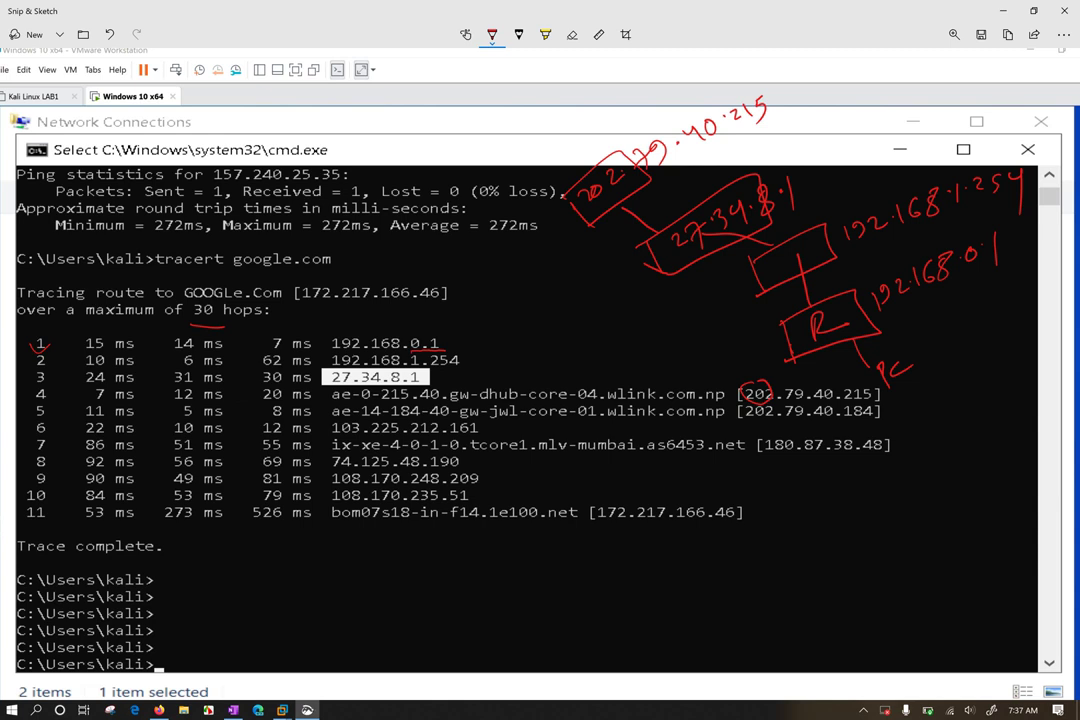
pyautogui.moveTo(984, 268); pyautogui.dragTo(1006, 254)
pyautogui.moveTo(897, 382)
pyautogui.mouseDown()
pyautogui.moveTo(920, 397)
pyautogui.moveTo(950, 356)
pyautogui.moveTo(1020, 316)
pyautogui.mouseUp()
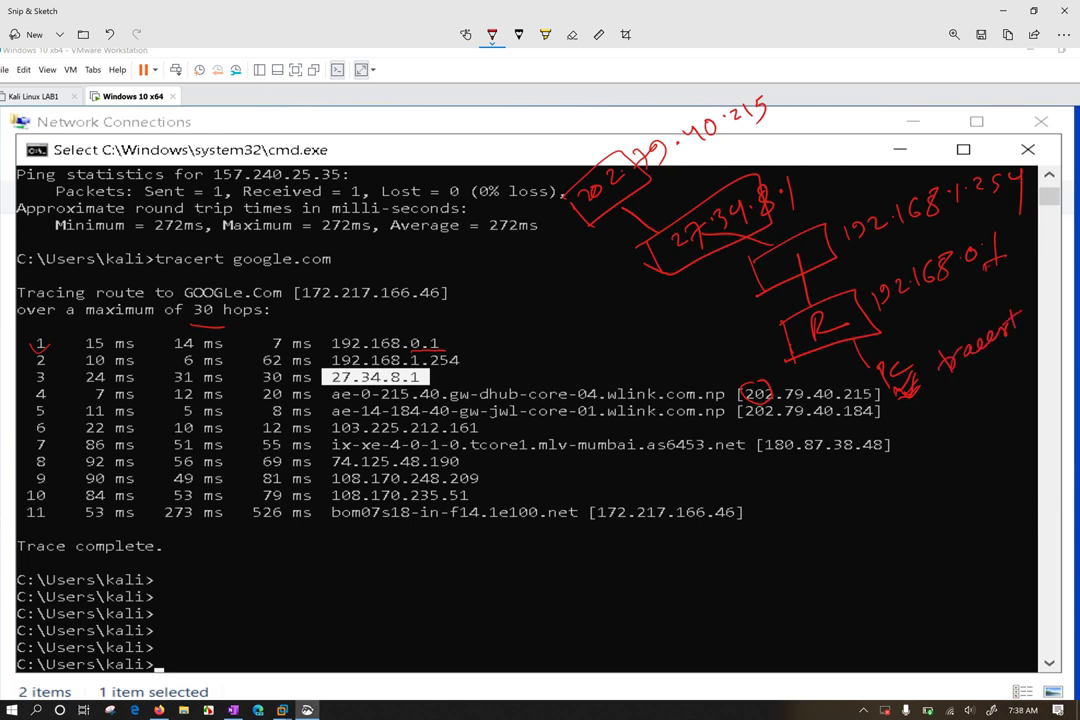
pyautogui.moveTo(986, 271); pyautogui.dragTo(994, 259)
pyautogui.moveTo(851, 345); pyautogui.dragTo(862, 337)
pyautogui.moveTo(444, 369); pyautogui.dragTo(472, 351)
pyautogui.click(744, 235)
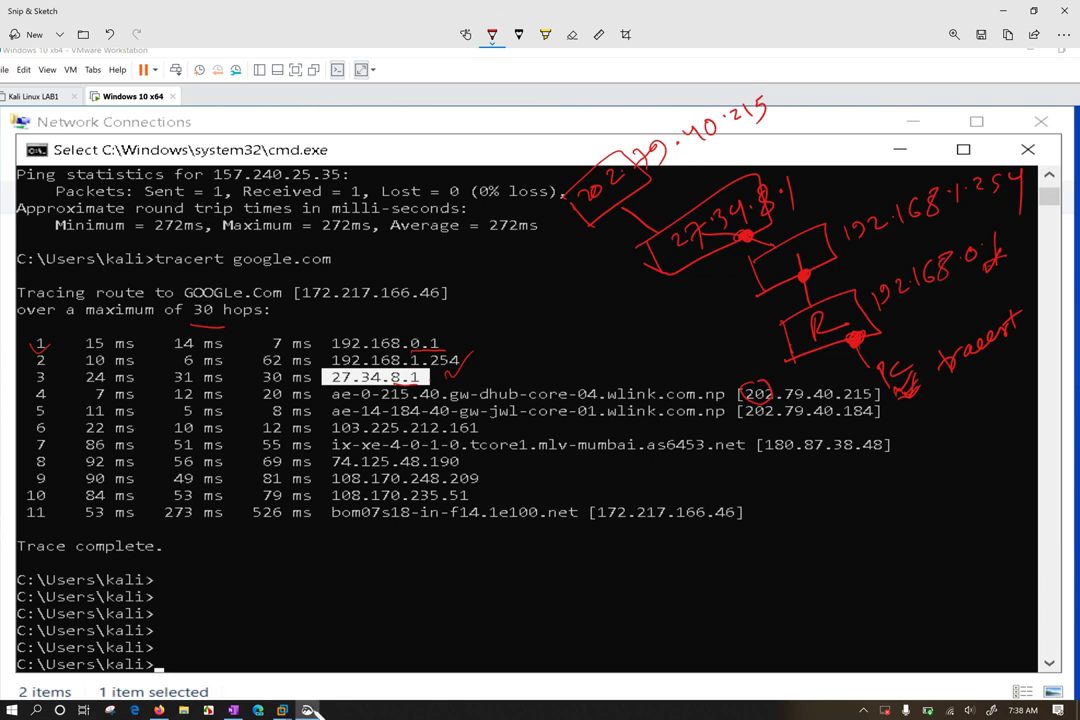
# Switch the pen to green and write Public ip with a pointer line
pyautogui.click(492, 34)
pyautogui.click(440, 163)
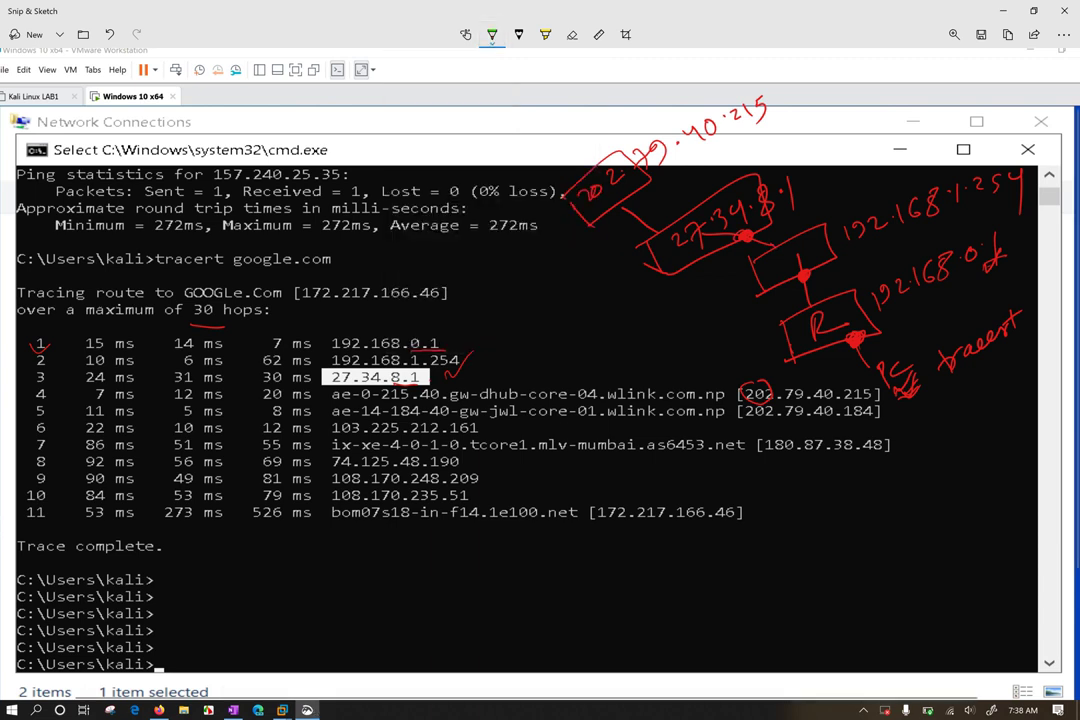
pyautogui.moveTo(685, 315); pyautogui.dragTo(777, 243)
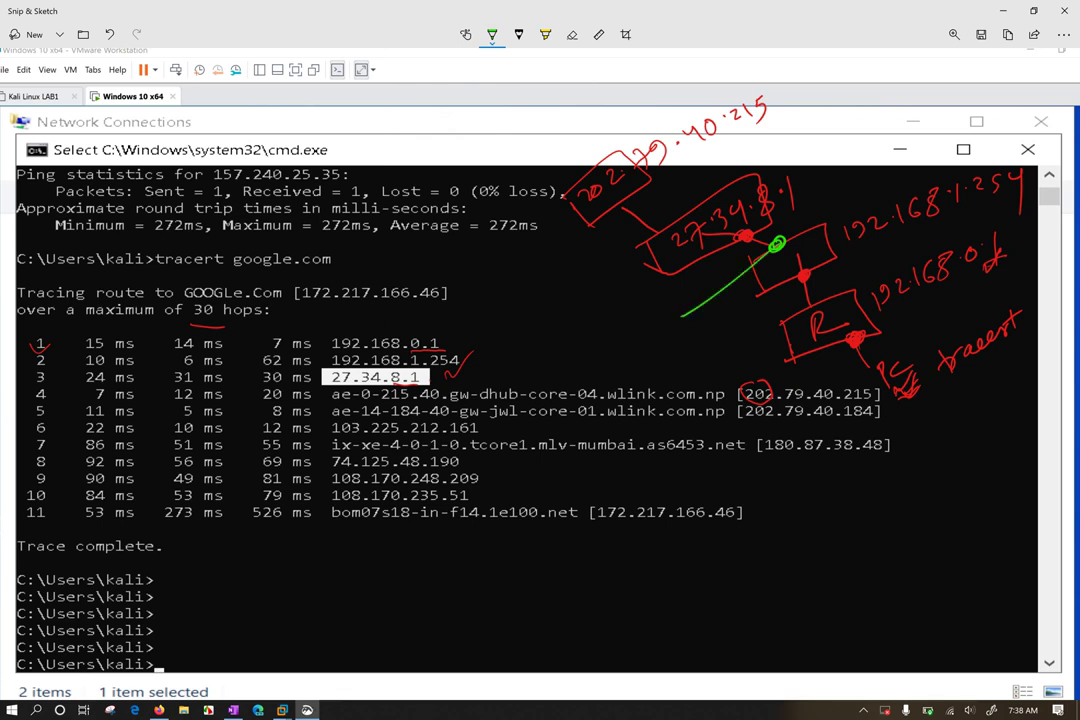
pyautogui.moveTo(777, 243); pyautogui.dragTo(780, 242)
pyautogui.moveTo(681, 316); pyautogui.dragTo(641, 345)
pyautogui.moveTo(572, 372)
pyautogui.mouseDown()
pyautogui.moveTo(585, 380)
pyautogui.moveTo(676, 306)
pyautogui.mouseUp()
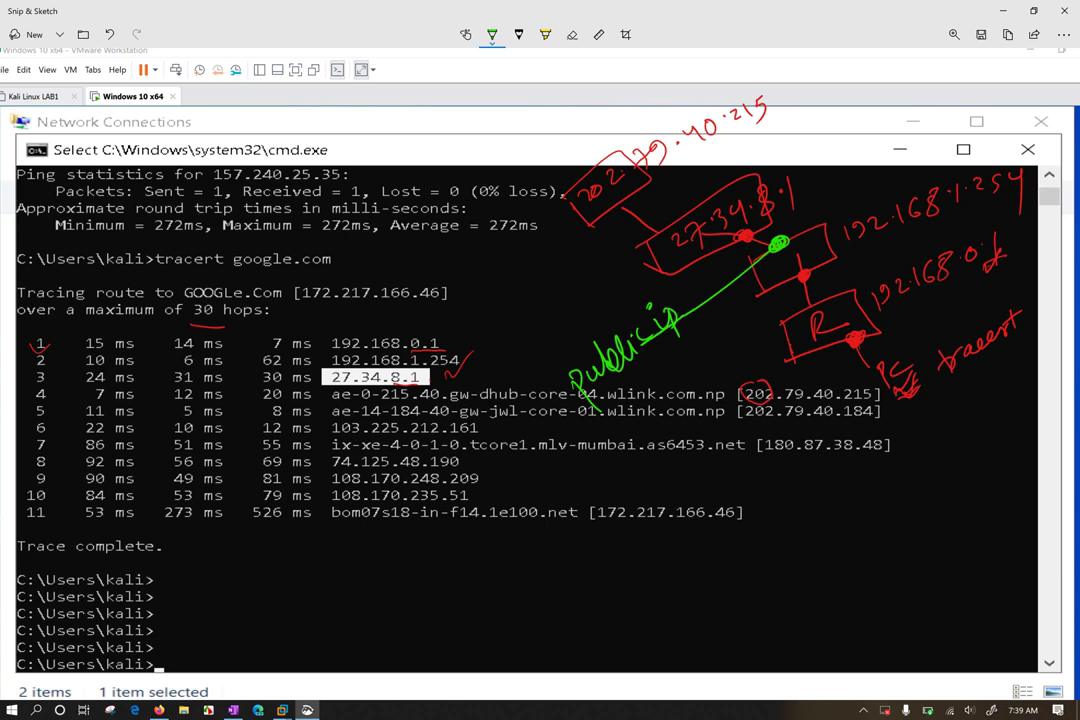
# Circle the red link dots and Public ip, outline the router box, write dhcp, circle R
pyautogui.moveTo(858, 334); pyautogui.dragTo(850, 337)
pyautogui.moveTo(806, 271); pyautogui.dragTo(799, 273)
pyautogui.moveTo(592, 278)
pyautogui.mouseDown()
pyautogui.moveTo(546, 340)
pyautogui.moveTo(575, 425)
pyautogui.moveTo(700, 300)
pyautogui.moveTo(578, 291)
pyautogui.mouseUp()
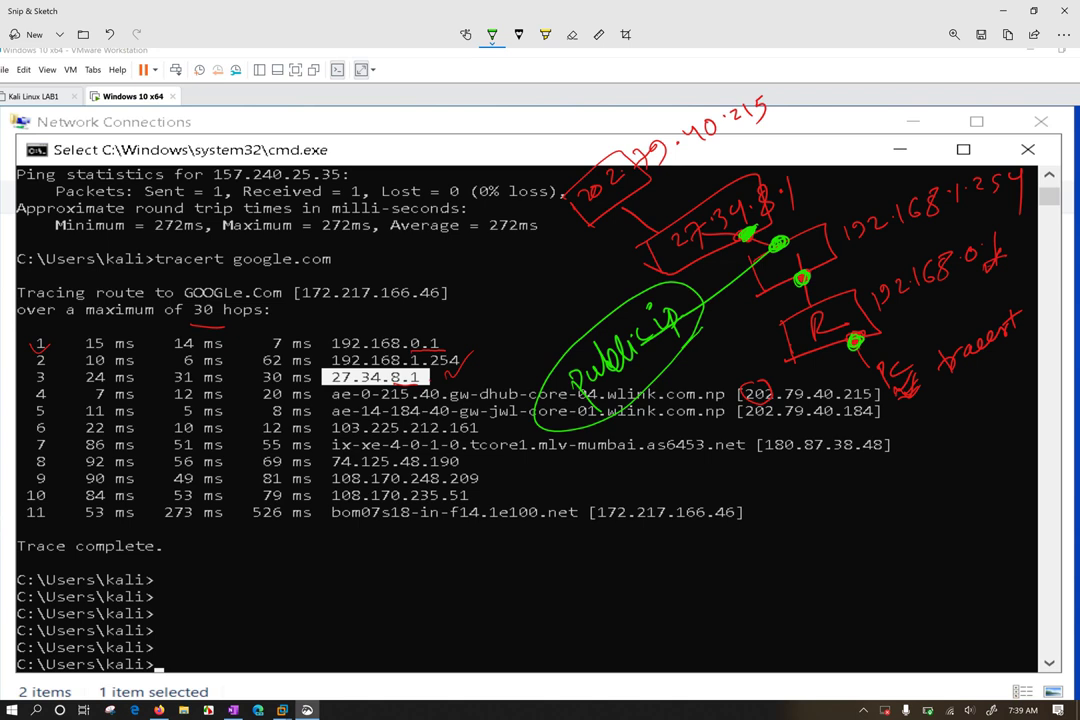
pyautogui.moveTo(736, 210); pyautogui.dragTo(774, 182)
pyautogui.moveTo(745, 248)
pyautogui.mouseDown()
pyautogui.moveTo(826, 221)
pyautogui.moveTo(842, 258)
pyautogui.moveTo(760, 295)
pyautogui.mouseUp()
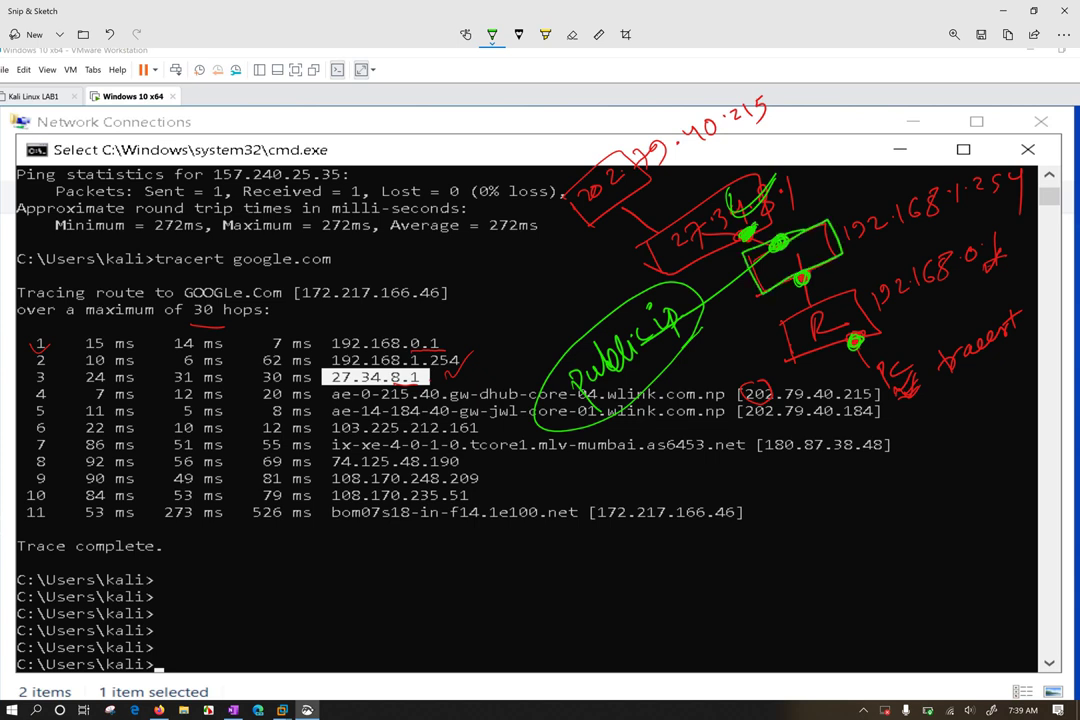
pyautogui.moveTo(792, 200)
pyautogui.mouseDown()
pyautogui.moveTo(800, 180)
pyautogui.moveTo(812, 198)
pyautogui.moveTo(835, 185)
pyautogui.mouseUp()
pyautogui.moveTo(752, 233); pyautogui.dragTo(760, 228)
pyautogui.moveTo(855, 290)
pyautogui.mouseDown()
pyautogui.moveTo(785, 305)
pyautogui.moveTo(840, 350)
pyautogui.moveTo(915, 330)
pyautogui.moveTo(888, 365)
pyautogui.mouseUp()
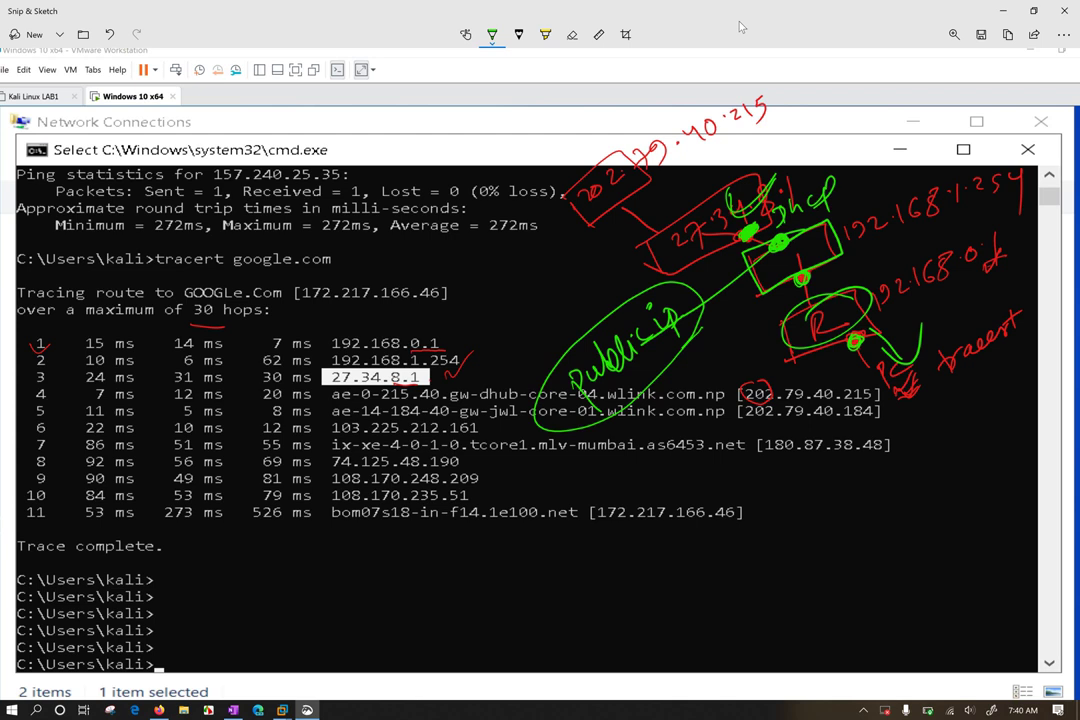
# Write the PC, circled R and ISP labels below the diagram
pyautogui.moveTo(752, 488); pyautogui.dragTo(797, 637)
pyautogui.moveTo(838, 553); pyautogui.dragTo(848, 568)
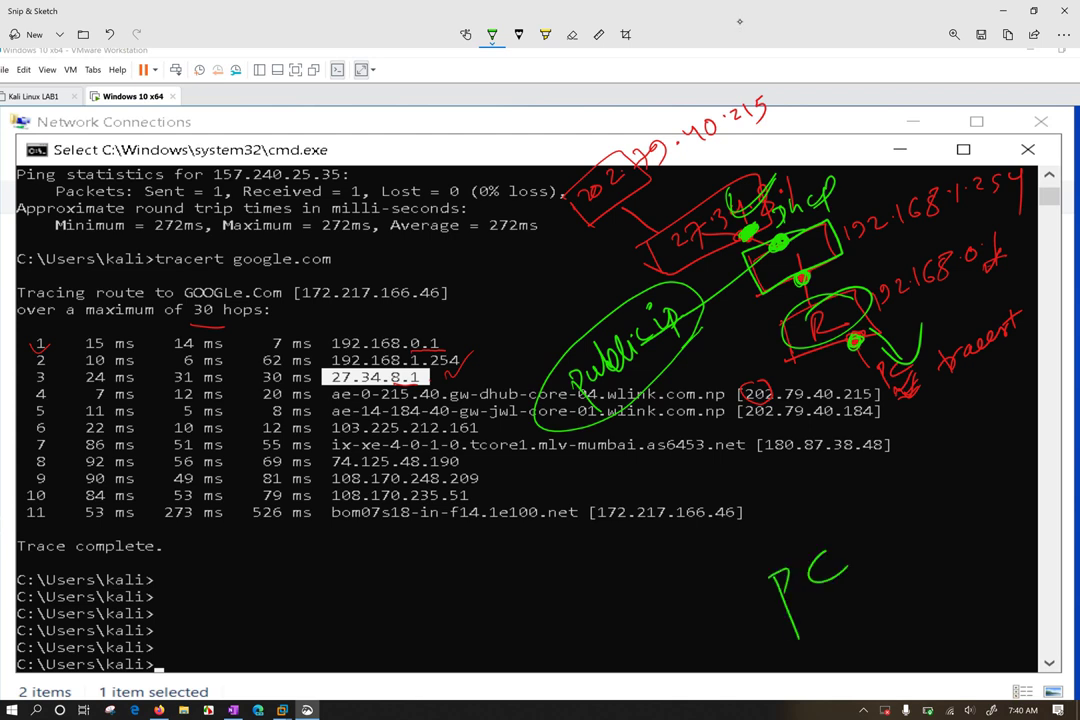
pyautogui.moveTo(742, 452)
pyautogui.mouseDown()
pyautogui.moveTo(746, 500)
pyautogui.moveTo(760, 485)
pyautogui.moveTo(755, 443)
pyautogui.mouseUp()
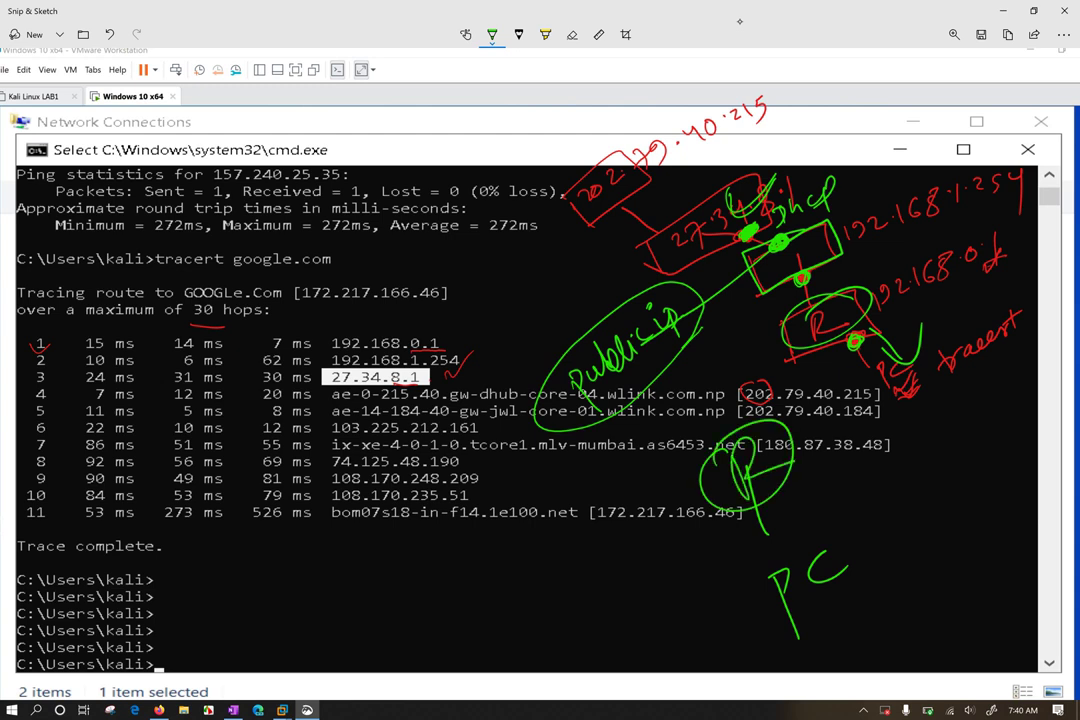
pyautogui.moveTo(718, 350); pyautogui.dragTo(715, 385)
pyautogui.moveTo(742, 335)
pyautogui.mouseDown()
pyautogui.moveTo(728, 365)
pyautogui.moveTo(750, 332)
pyautogui.mouseUp()
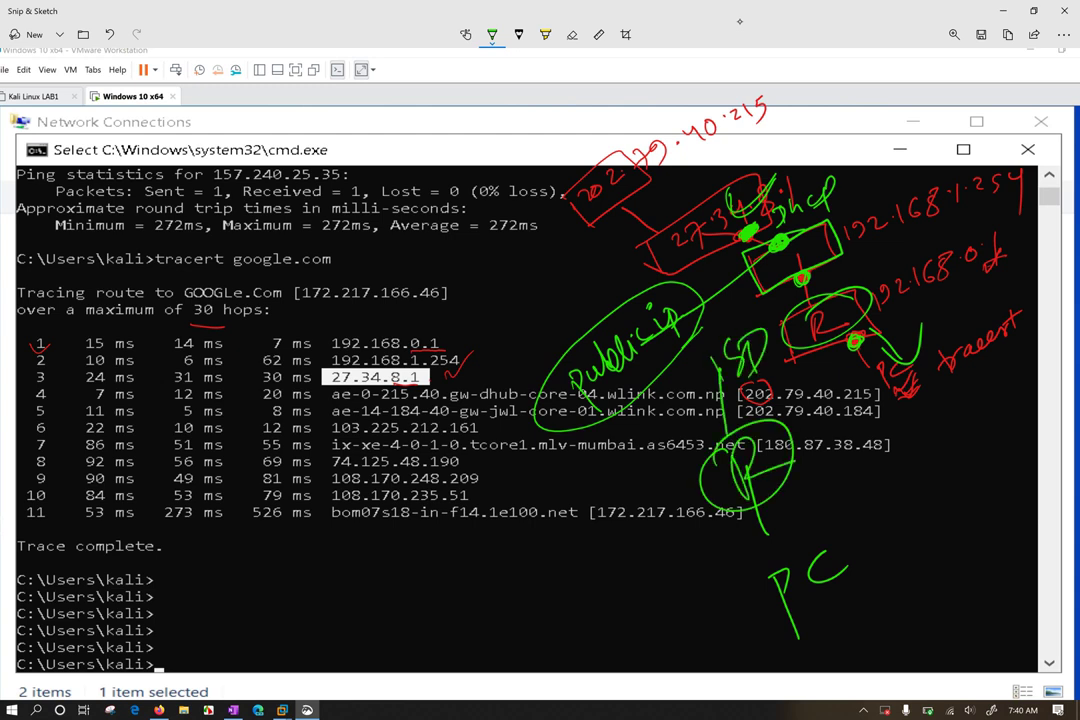
pyautogui.moveTo(735, 428); pyautogui.dragTo(710, 445)
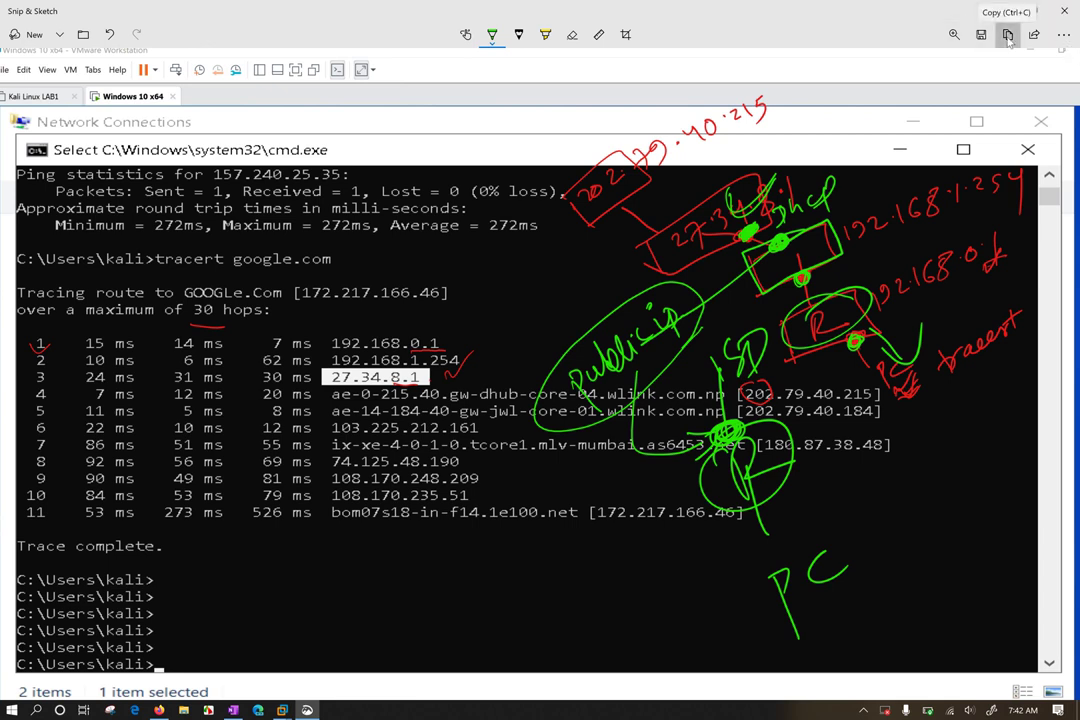
# Copy the annotated screenshot to the clipboard and show the desktop
pyautogui.click(1008, 36)
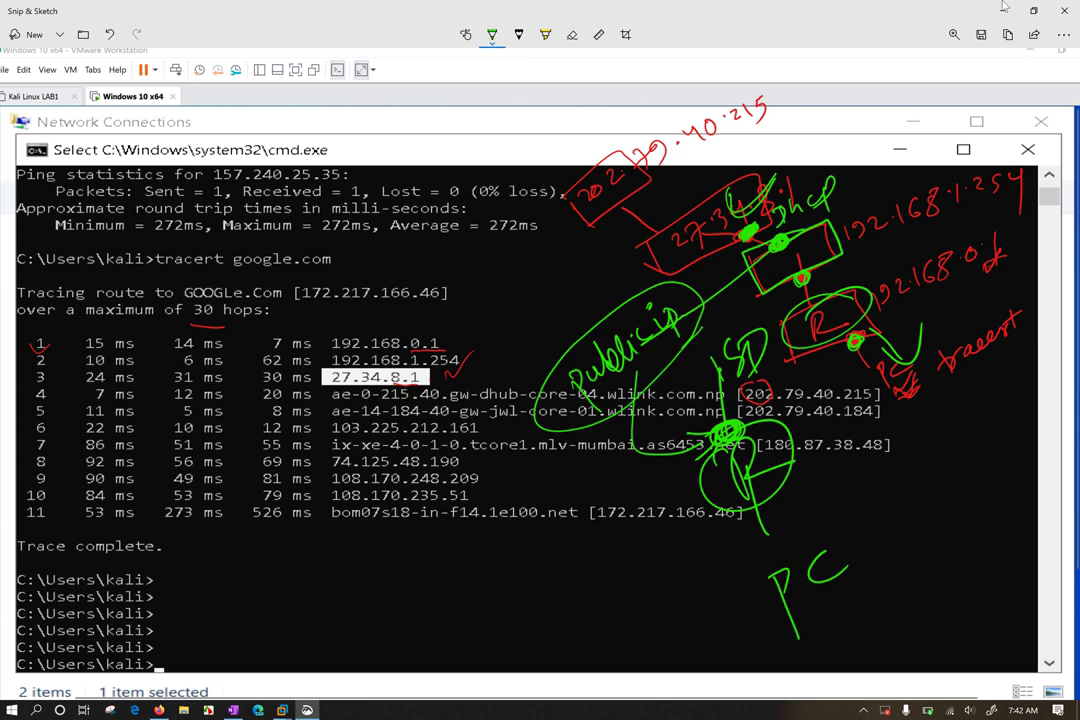
pyautogui.click(1005, 10)
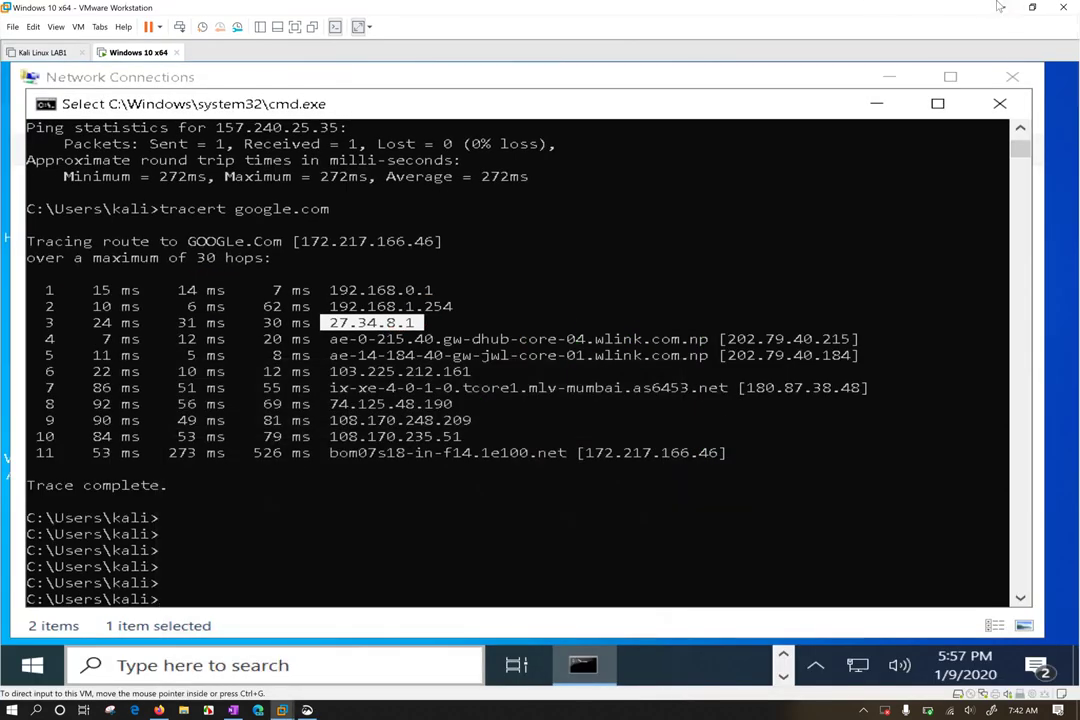
pyautogui.press('super+d')
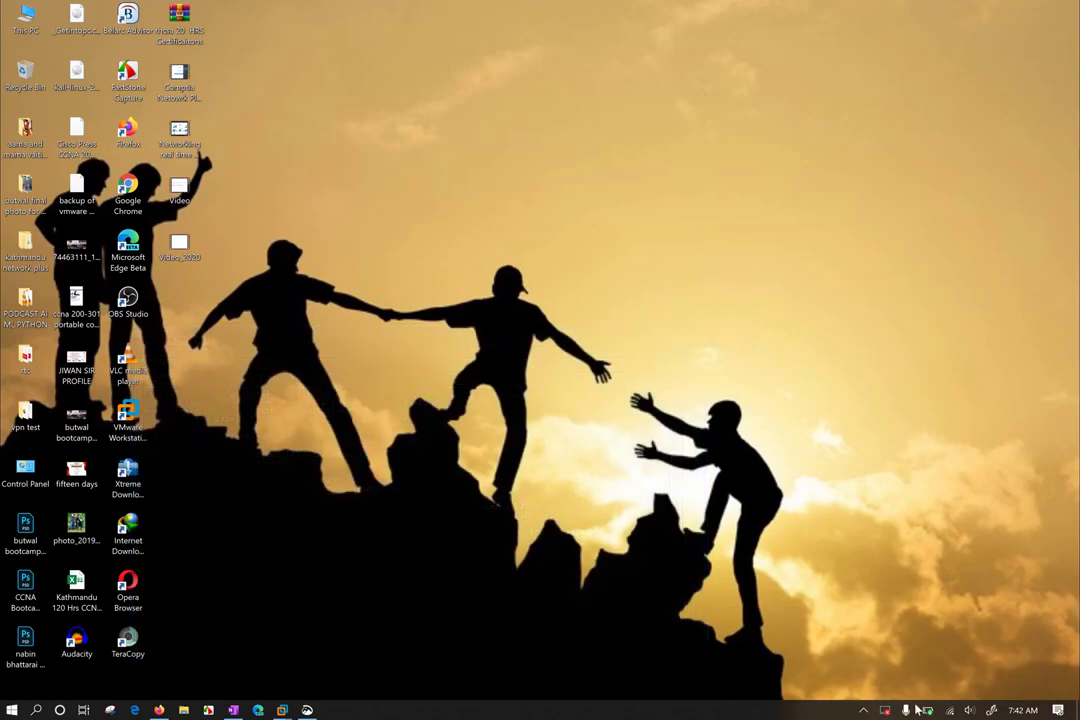
pyautogui.click(863, 710)
# Launch Telegram from Start search, dismiss its startup error, and position its window
pyautogui.press('super')
pyautogui.write('tele')
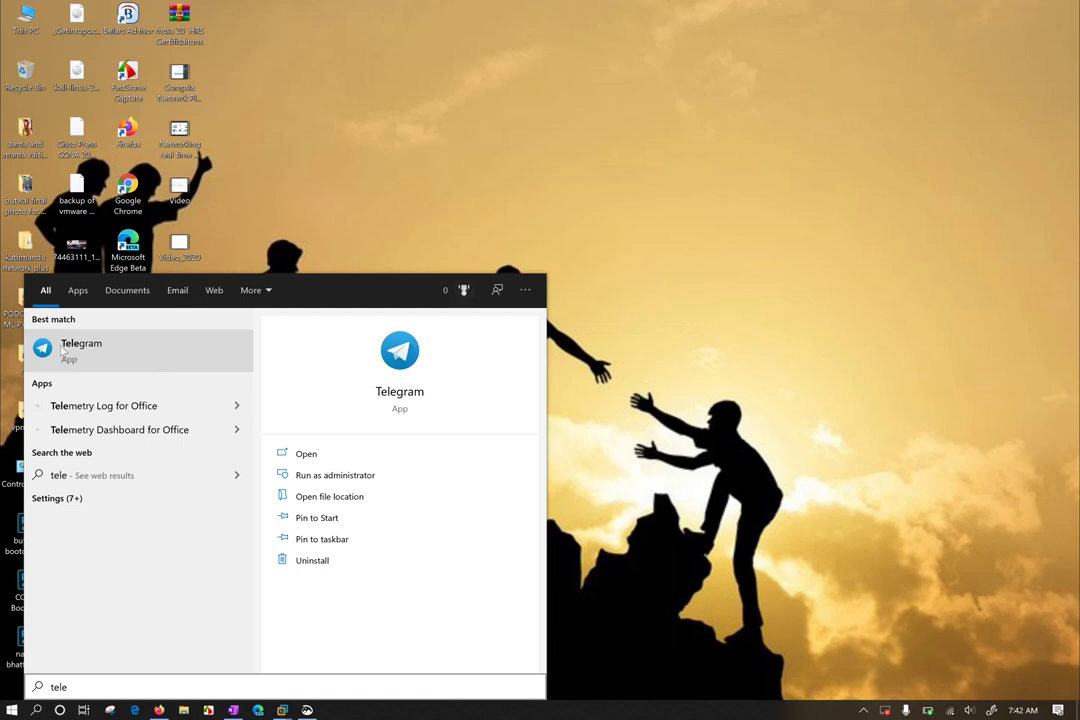
pyautogui.click(458, 67)
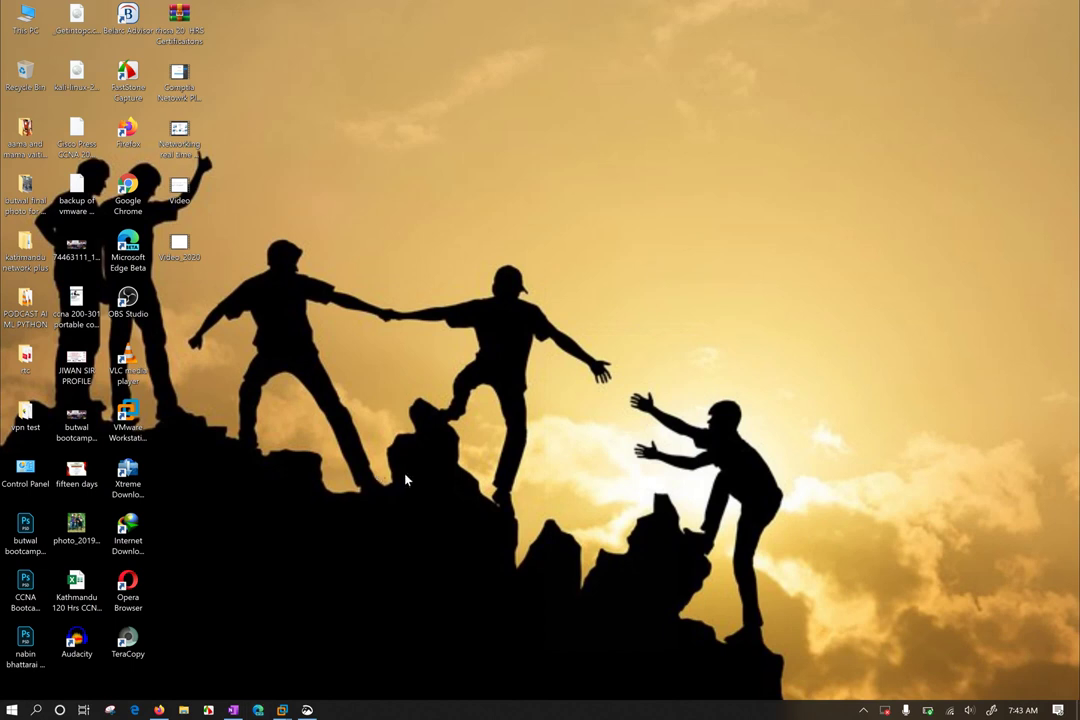
pyautogui.press('super')
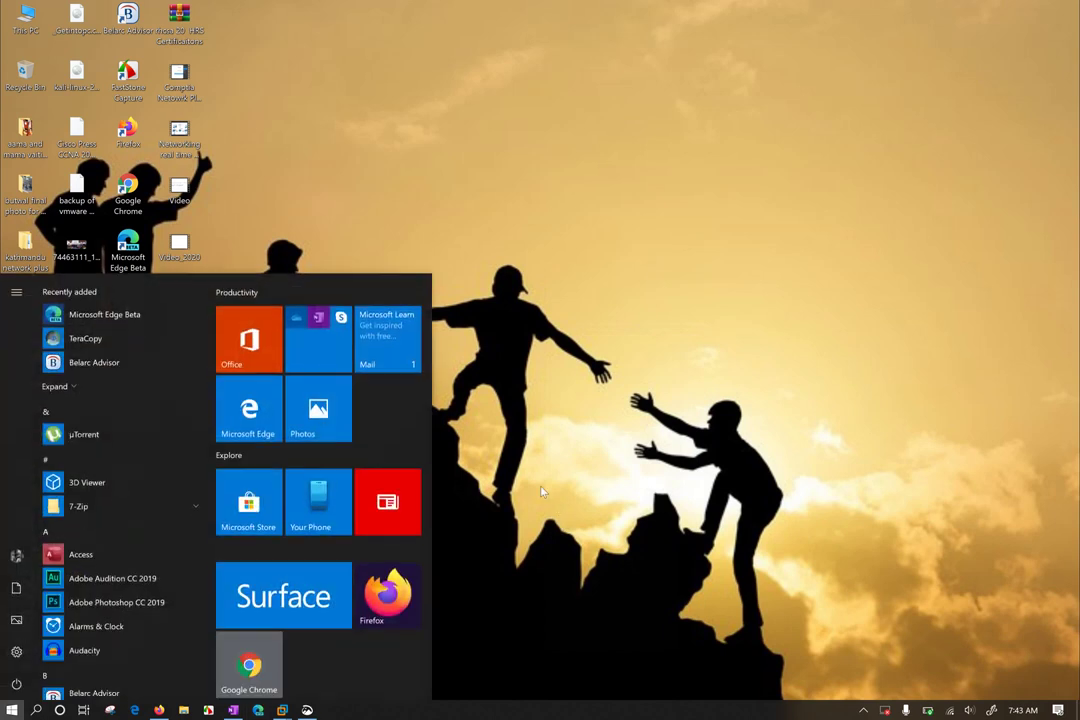
pyautogui.write('tele')
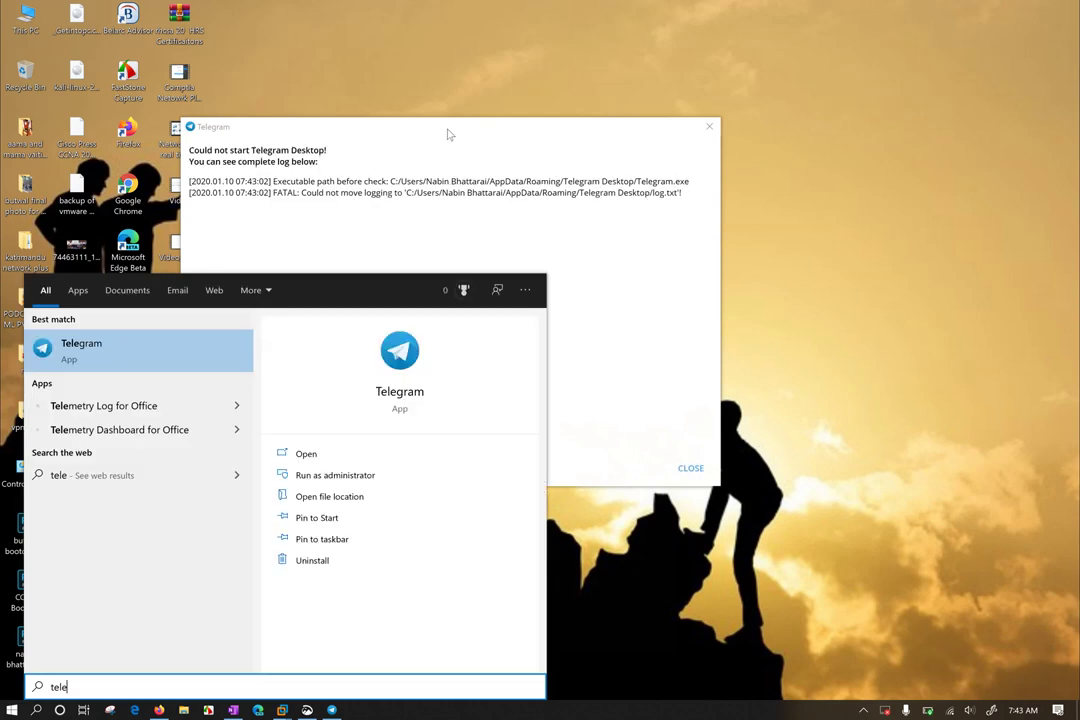
pyautogui.press('Return')
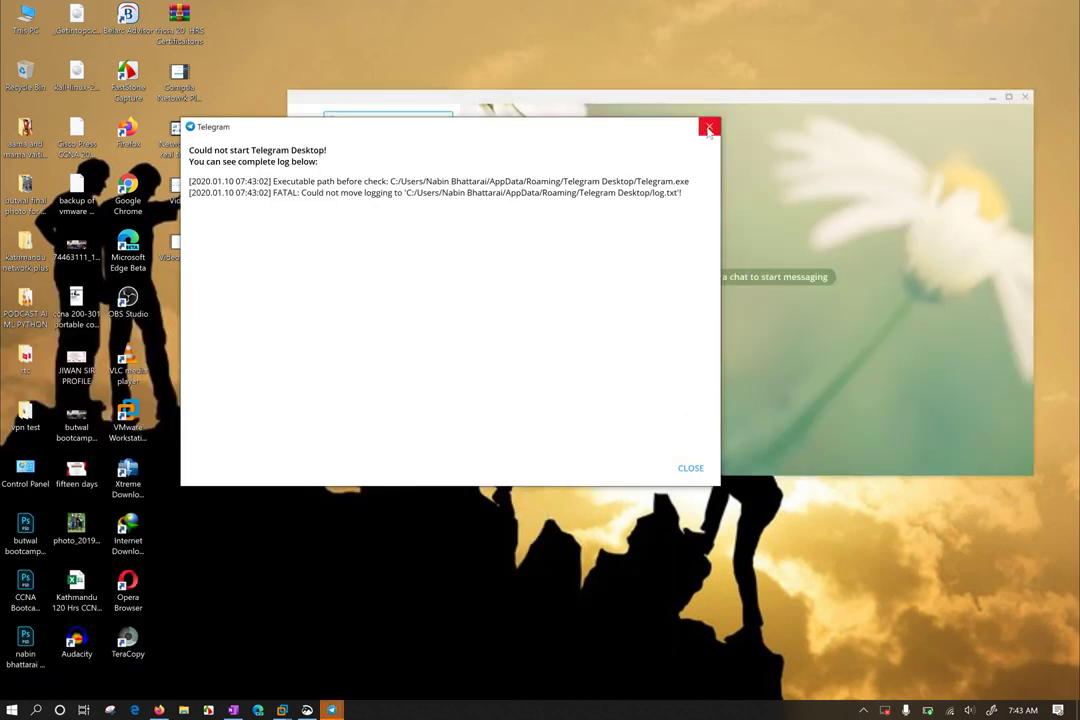
pyautogui.click(709, 126)
pyautogui.moveTo(560, 103); pyautogui.dragTo(745, 449)
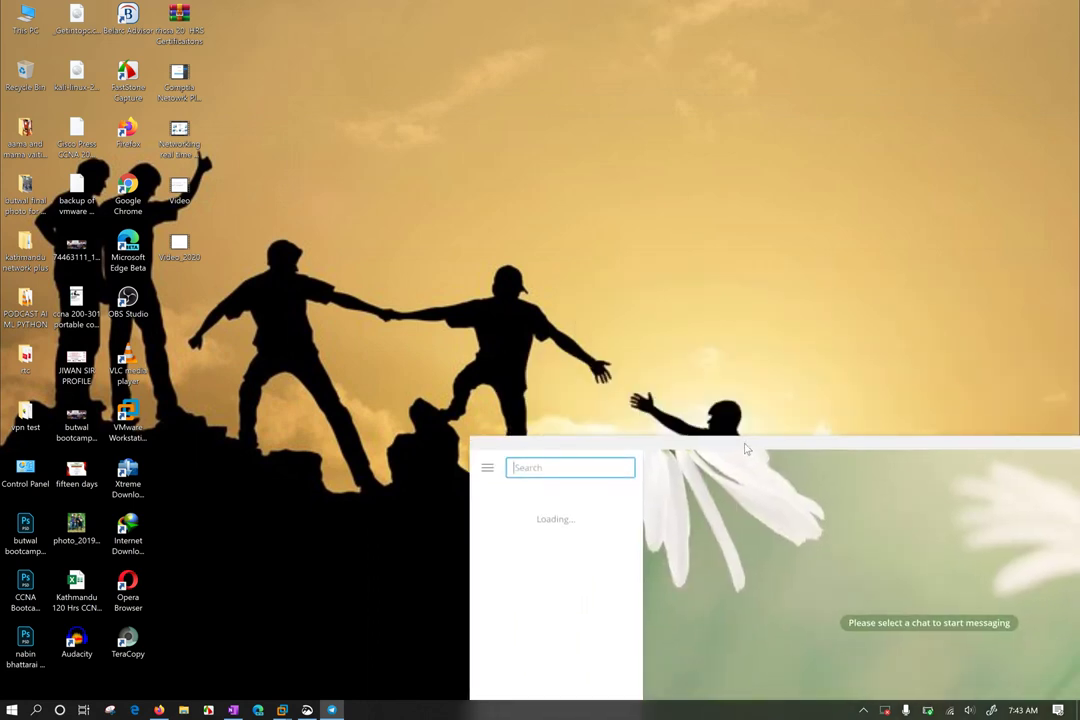
pyautogui.moveTo(745, 449); pyautogui.dragTo(739, 450)
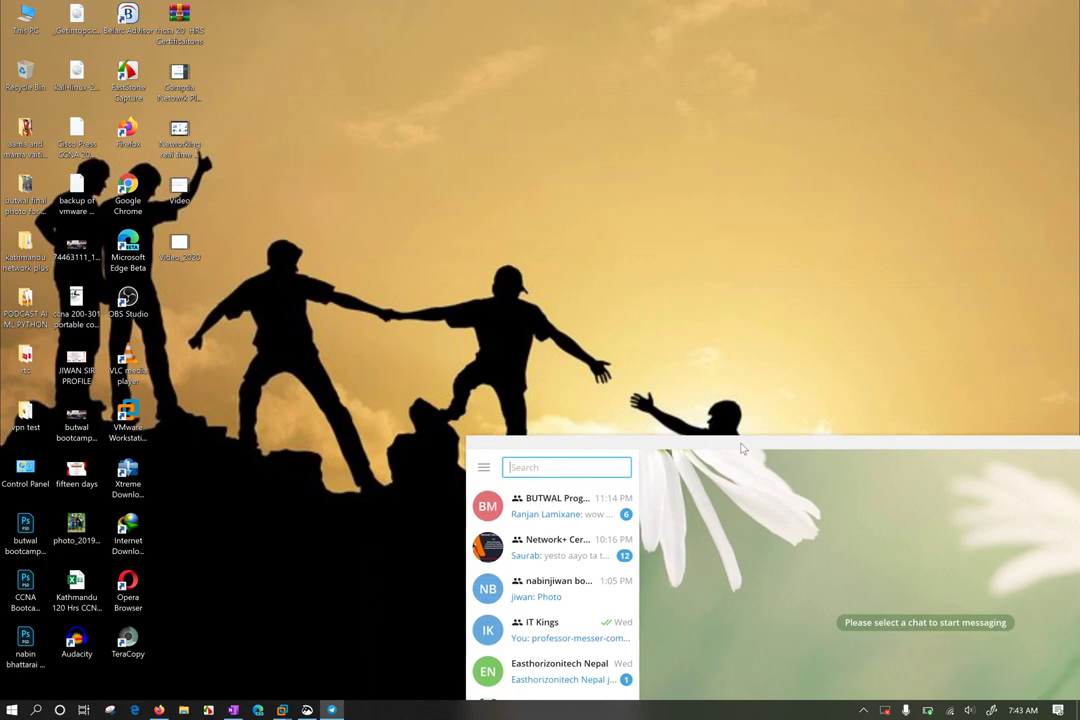
# Paste the screenshot into the Network+ Certification Nepal chat and send it as a file
pyautogui.click(562, 563)
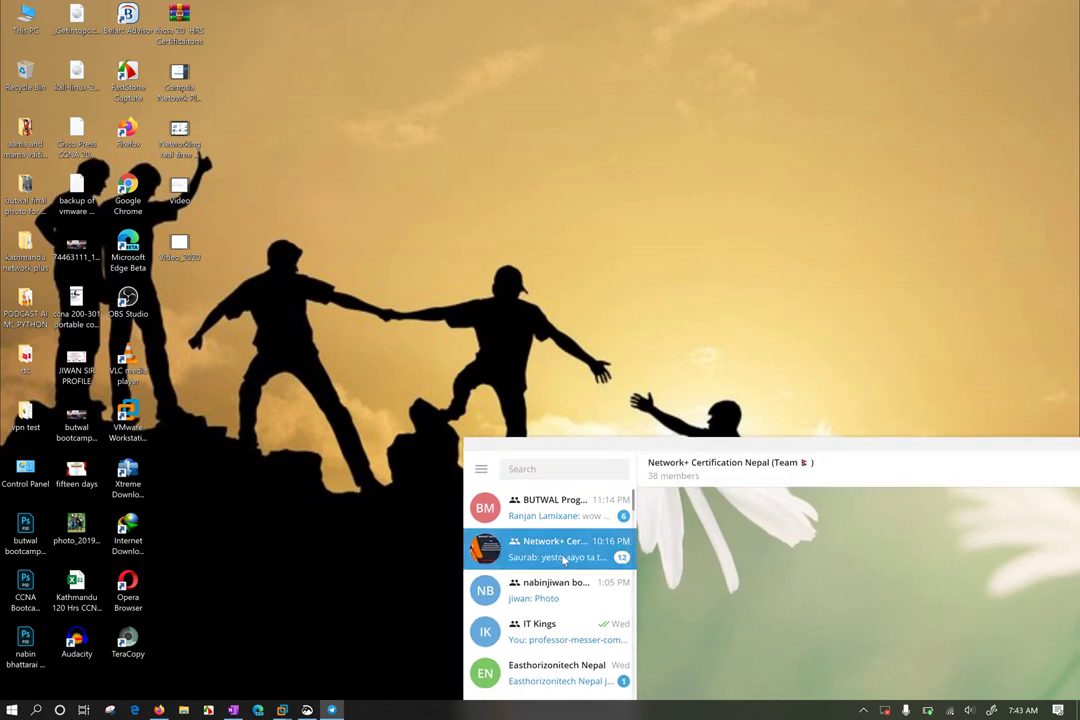
pyautogui.moveTo(727, 447); pyautogui.dragTo(537, 241)
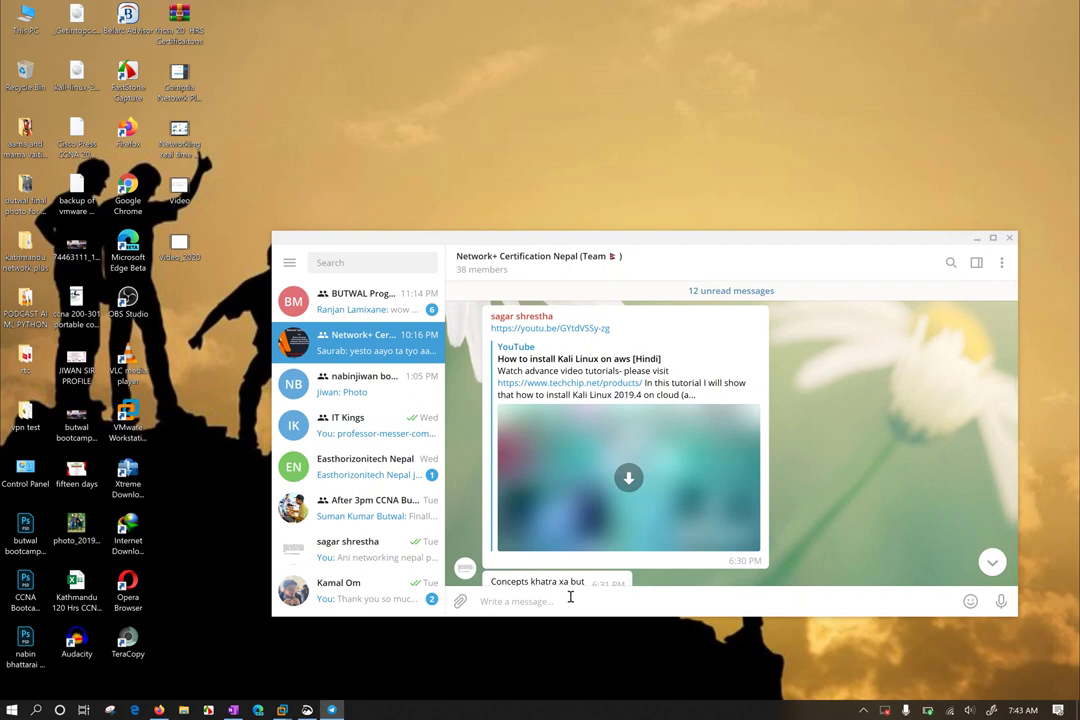
pyautogui.hotkey('ctrl', 'v')
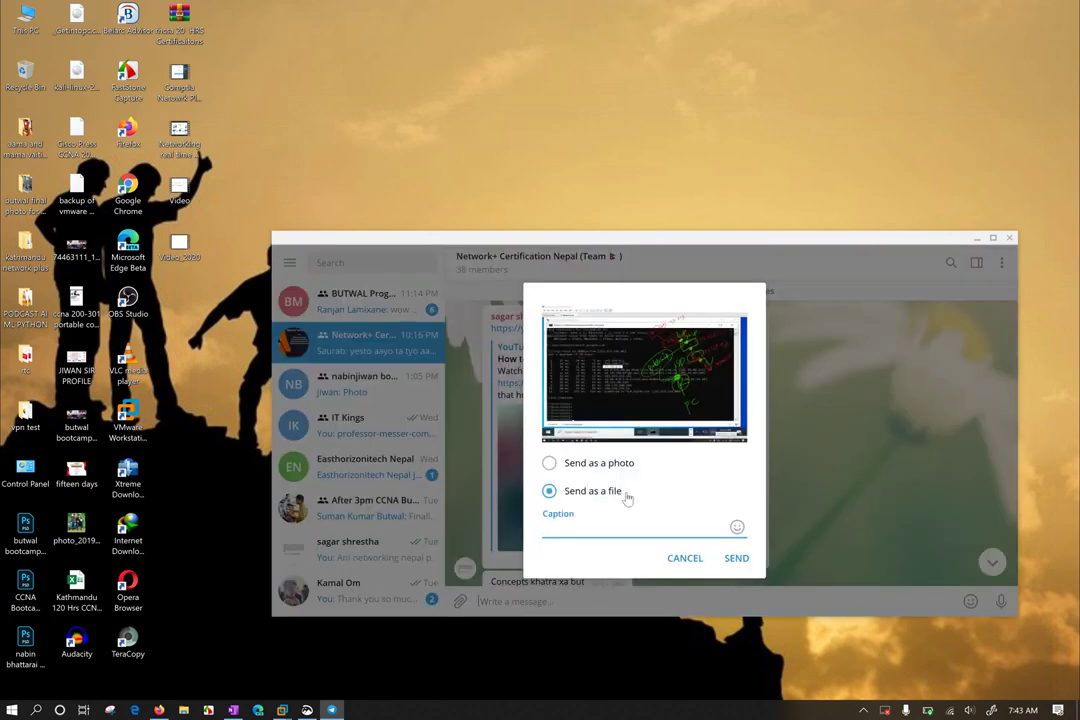
pyautogui.click(735, 558)
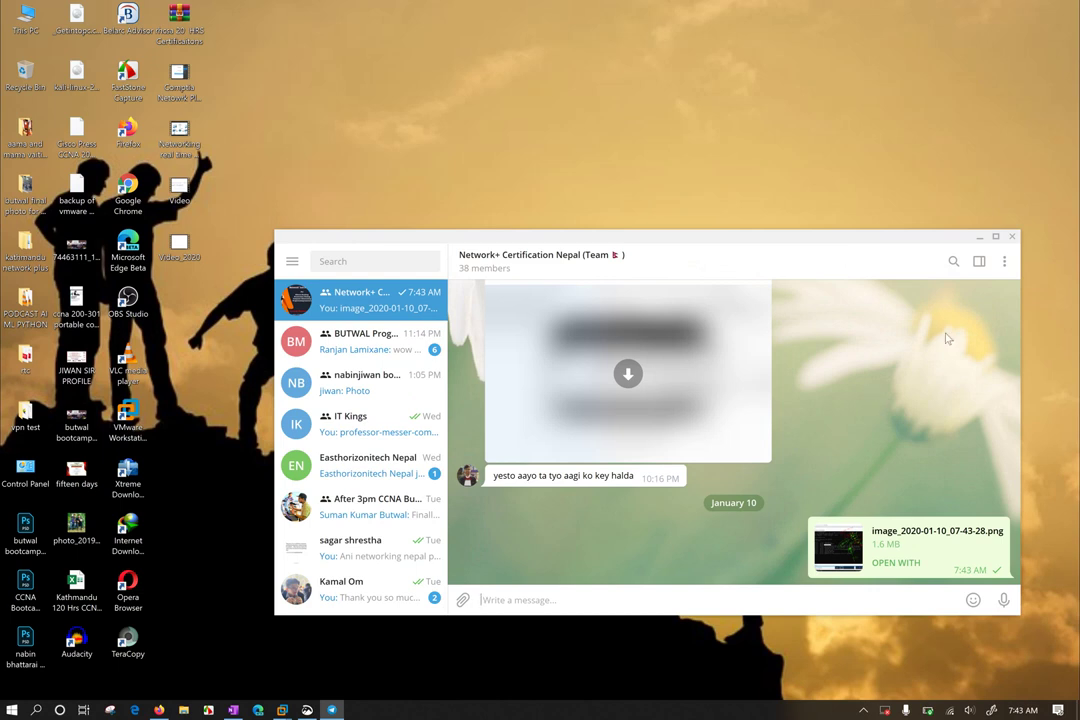
# Minimize Telegram and bring the annotated screenshot back to the front
pyautogui.click(982, 238)
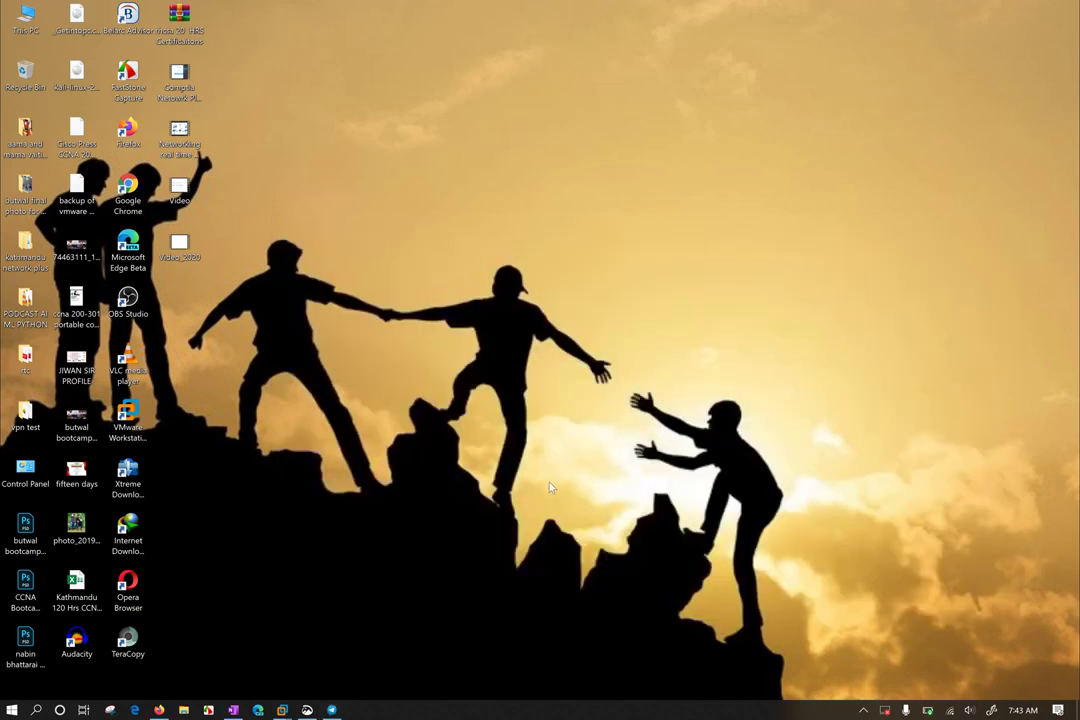
pyautogui.moveTo(307, 710)
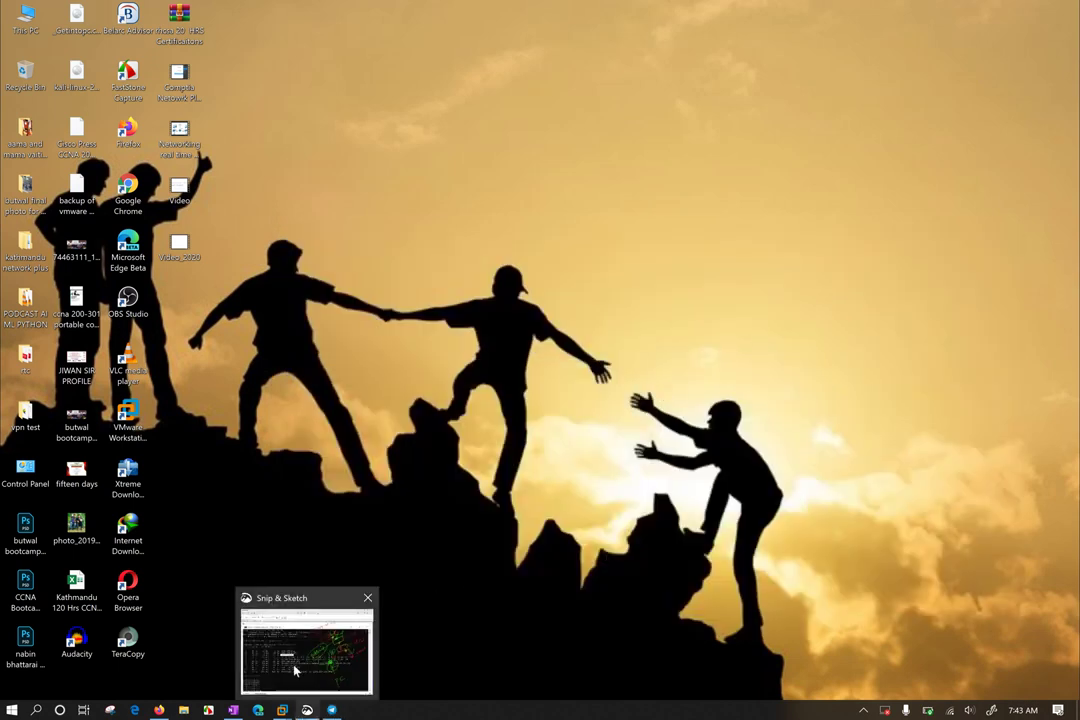
pyautogui.click(292, 665)
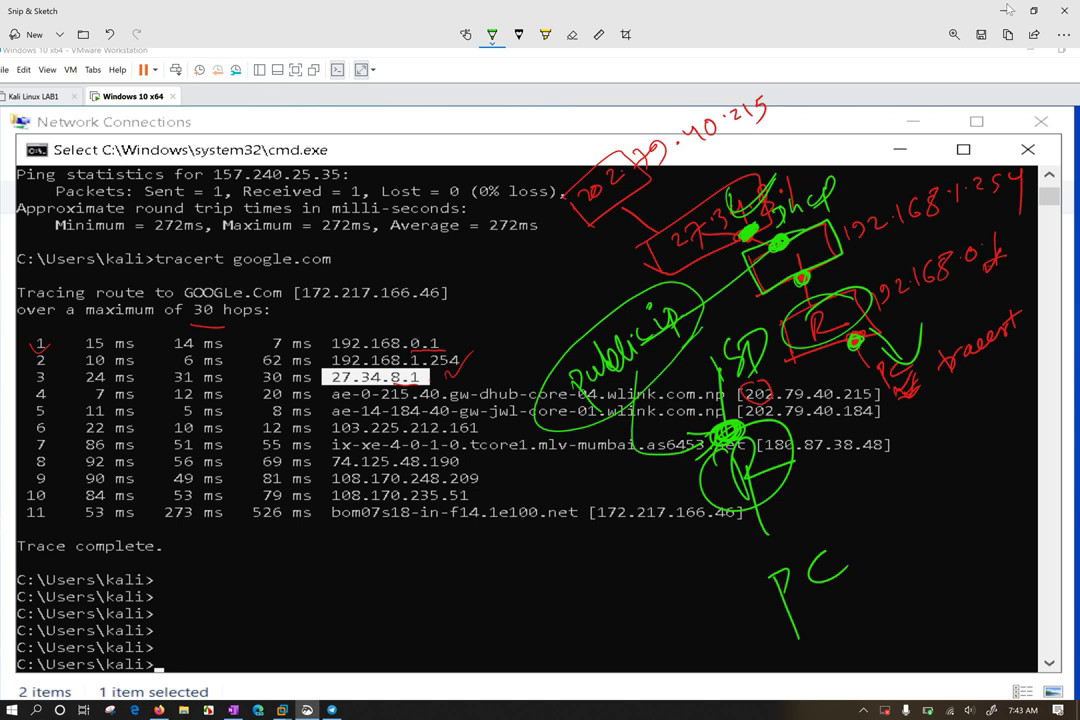
pyautogui.click(1006, 16)
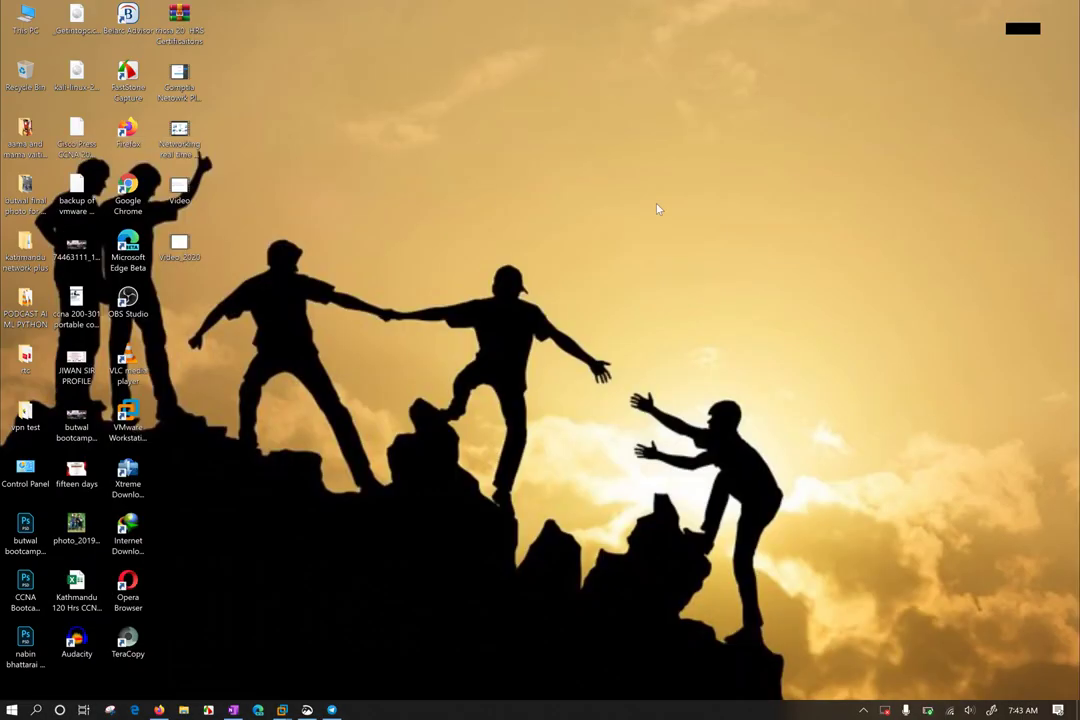
pyautogui.click(307, 710)
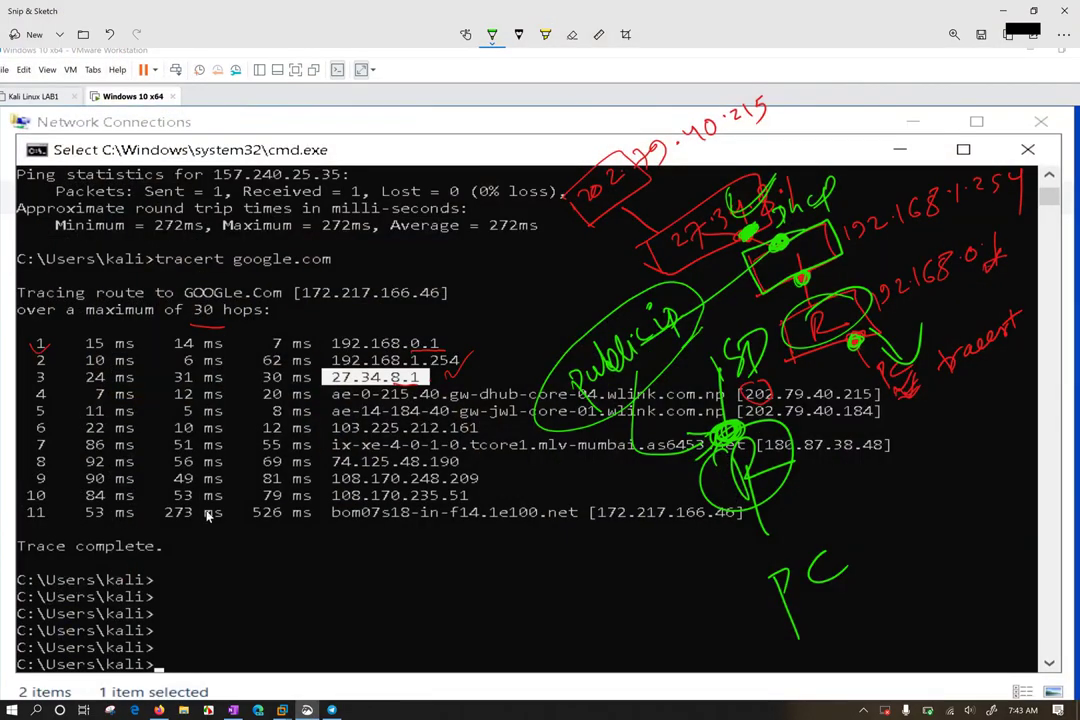
# Mark the hop numbers in green and handwrite ICMP beside the tracert command
pyautogui.moveTo(48, 345)
pyautogui.mouseDown()
pyautogui.moveTo(55, 470)
pyautogui.moveTo(30, 508)
pyautogui.moveTo(46, 516)
pyautogui.moveTo(28, 516)
pyautogui.moveTo(30, 505)
pyautogui.mouseUp()
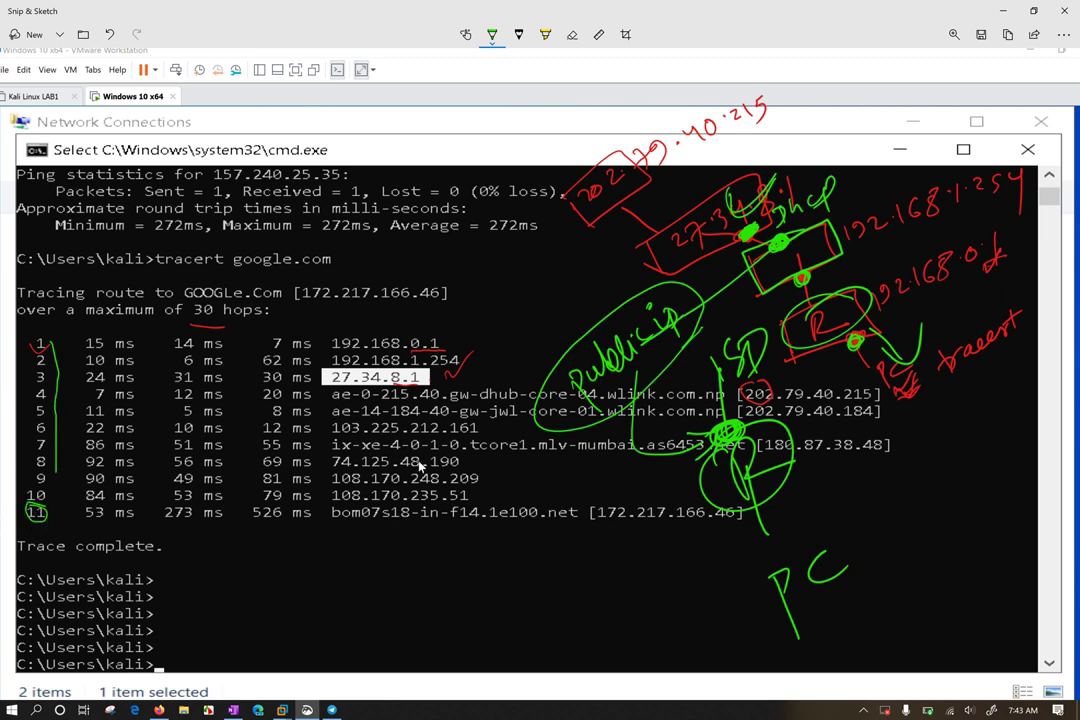
pyautogui.moveTo(330, 453)
pyautogui.mouseDown()
pyautogui.moveTo(470, 453)
pyautogui.moveTo(330, 461)
pyautogui.mouseUp()
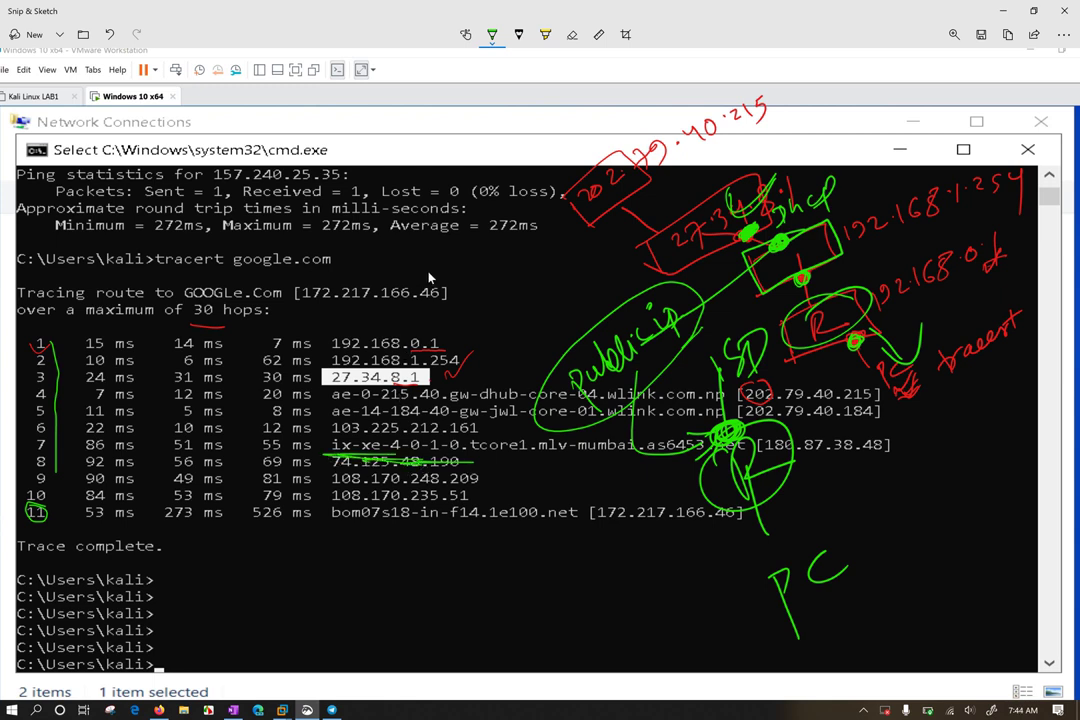
pyautogui.moveTo(322, 256); pyautogui.dragTo(329, 290)
pyautogui.moveTo(374, 248)
pyautogui.mouseDown()
pyautogui.moveTo(376, 290)
pyautogui.moveTo(428, 245)
pyautogui.moveTo(438, 204)
pyautogui.mouseUp()
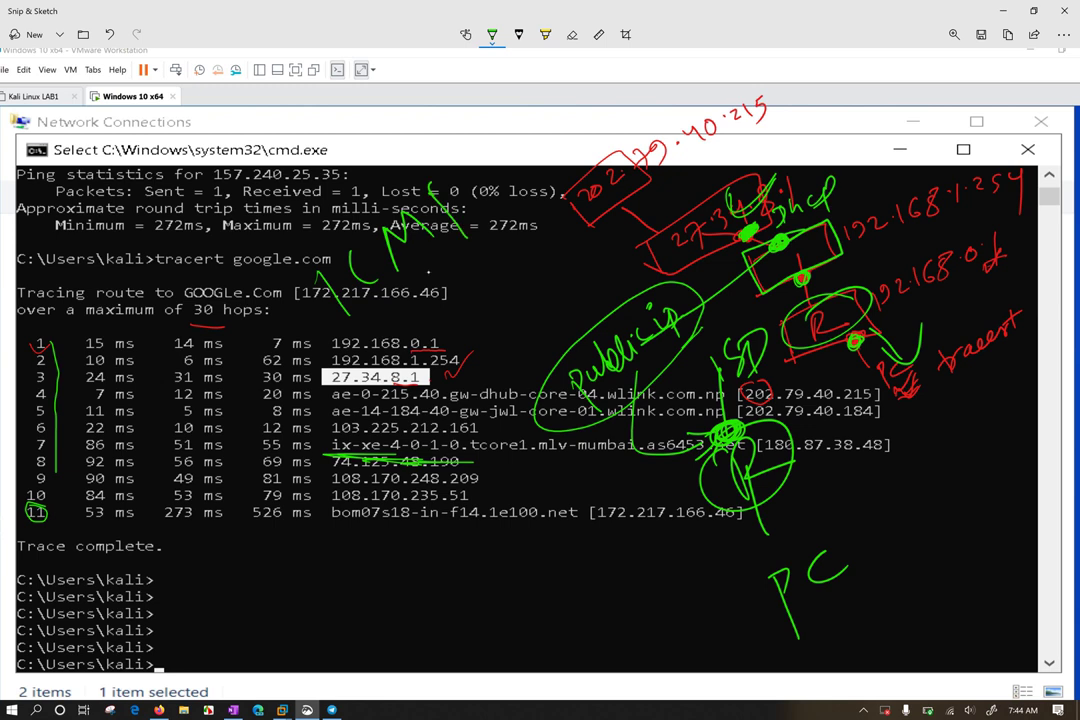
pyautogui.moveTo(316, 262); pyautogui.dragTo(344, 256)
pyautogui.moveTo(335, 330); pyautogui.dragTo(360, 306)
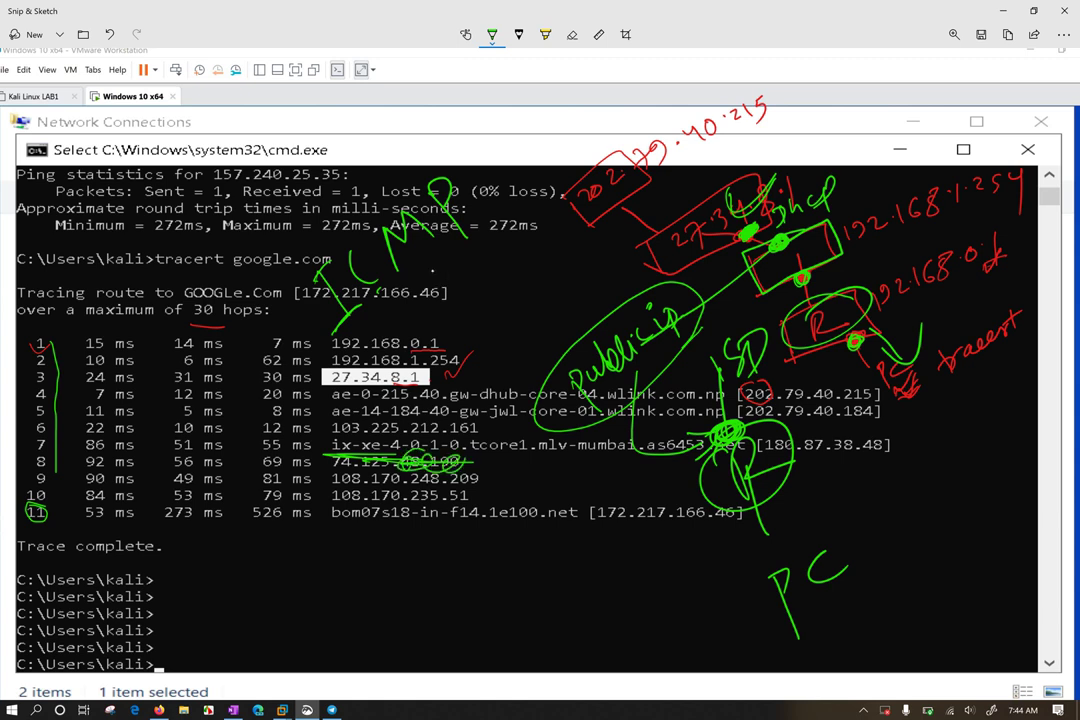
# Cross out hop 8's address and 56, 69, 92 timings, then loop the middle hops
pyautogui.moveTo(405, 466); pyautogui.dragTo(468, 458)
pyautogui.moveTo(178, 458); pyautogui.dragTo(282, 468)
pyautogui.moveTo(103, 465); pyautogui.dragTo(123, 455)
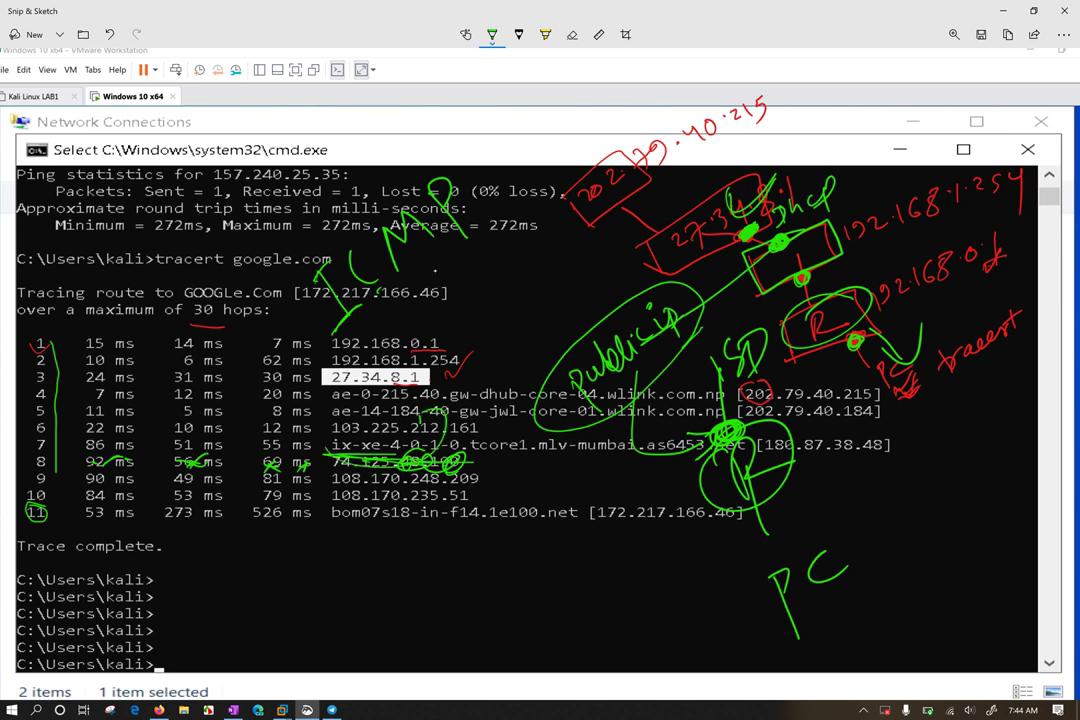
pyautogui.moveTo(352, 398); pyautogui.dragTo(340, 444)
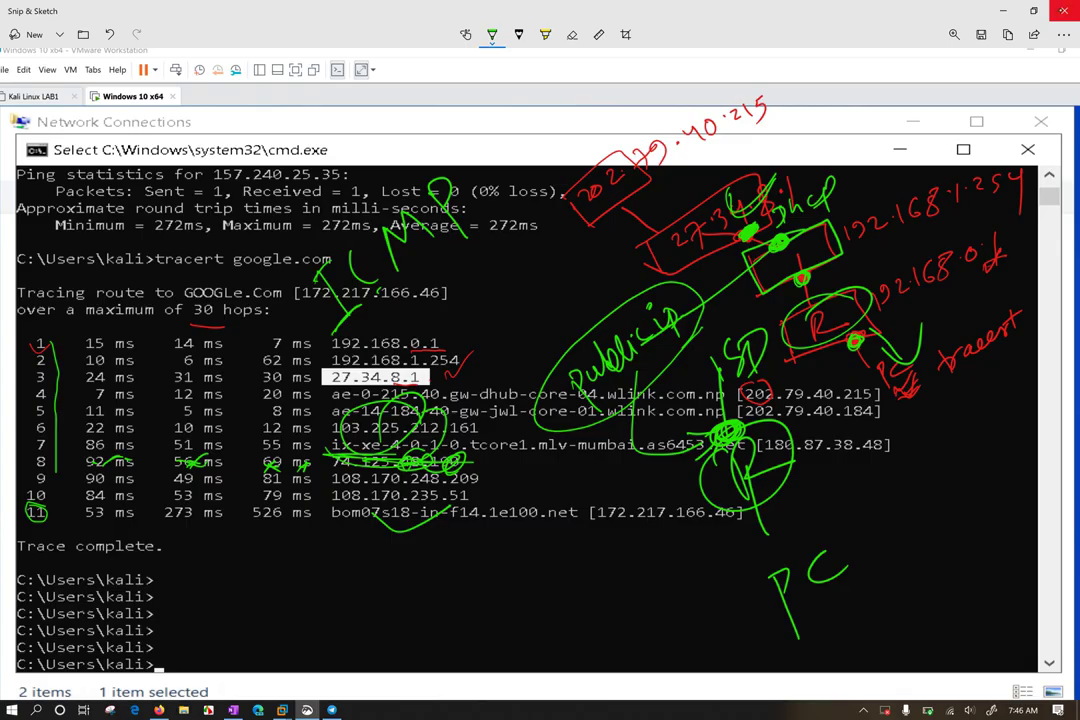
# Close Snip & Sketch, restore the Windows 10 VM, and run tracert /?
pyautogui.click(1063, 11)
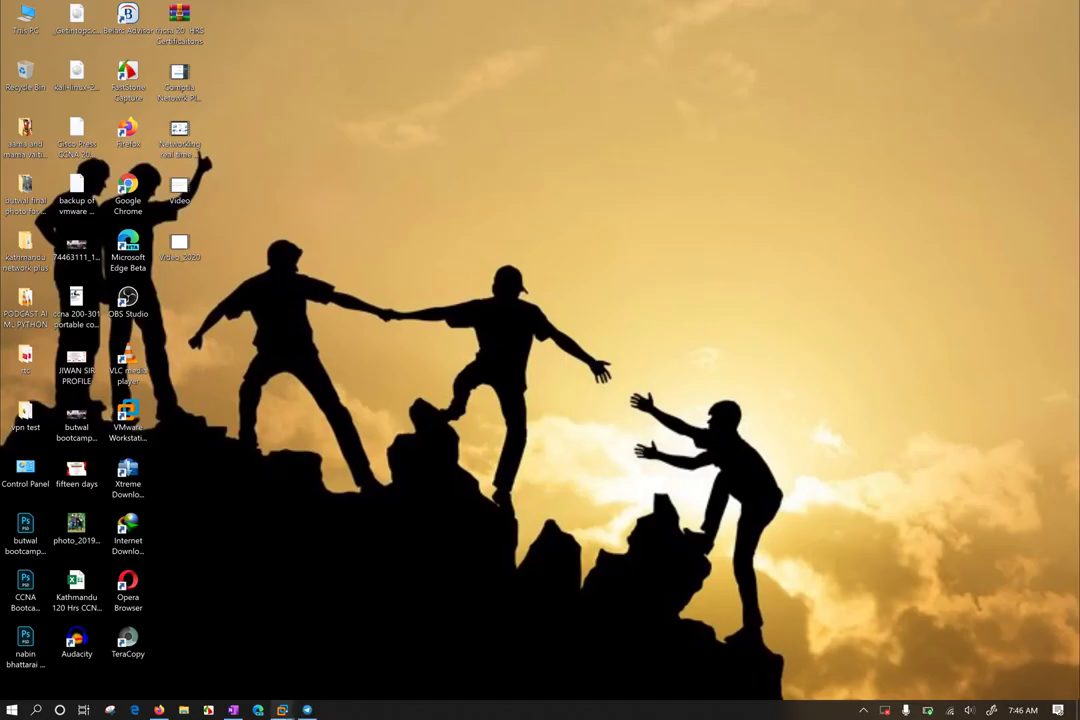
pyautogui.moveTo(282, 710)
pyautogui.click(355, 625)
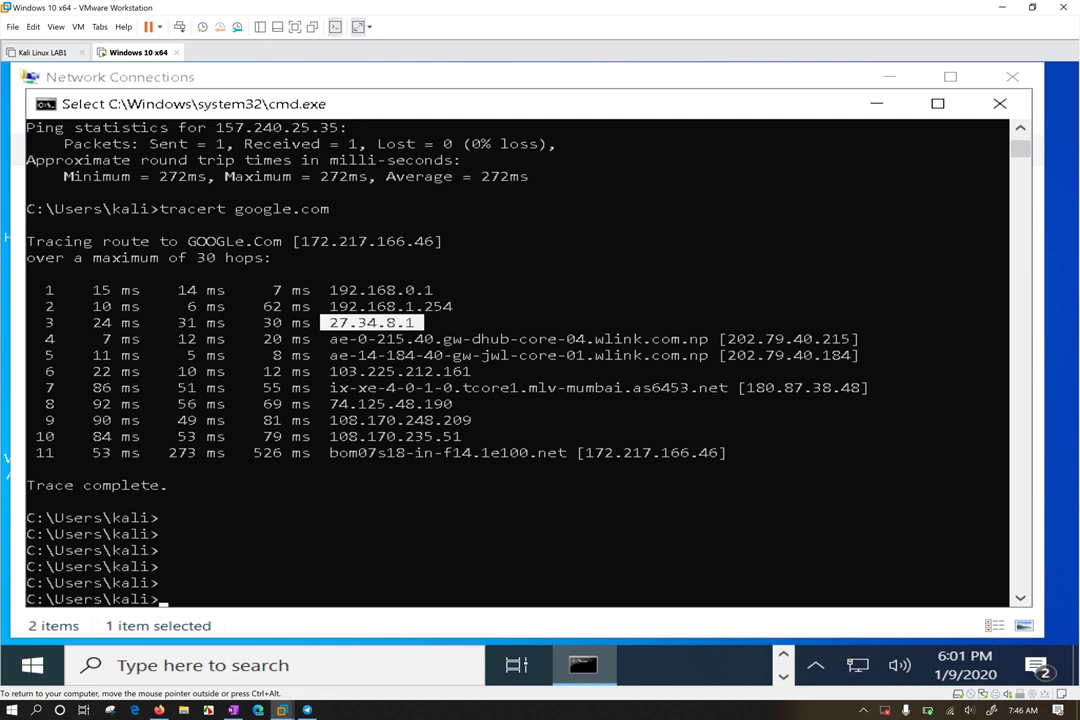
pyautogui.write('tra')
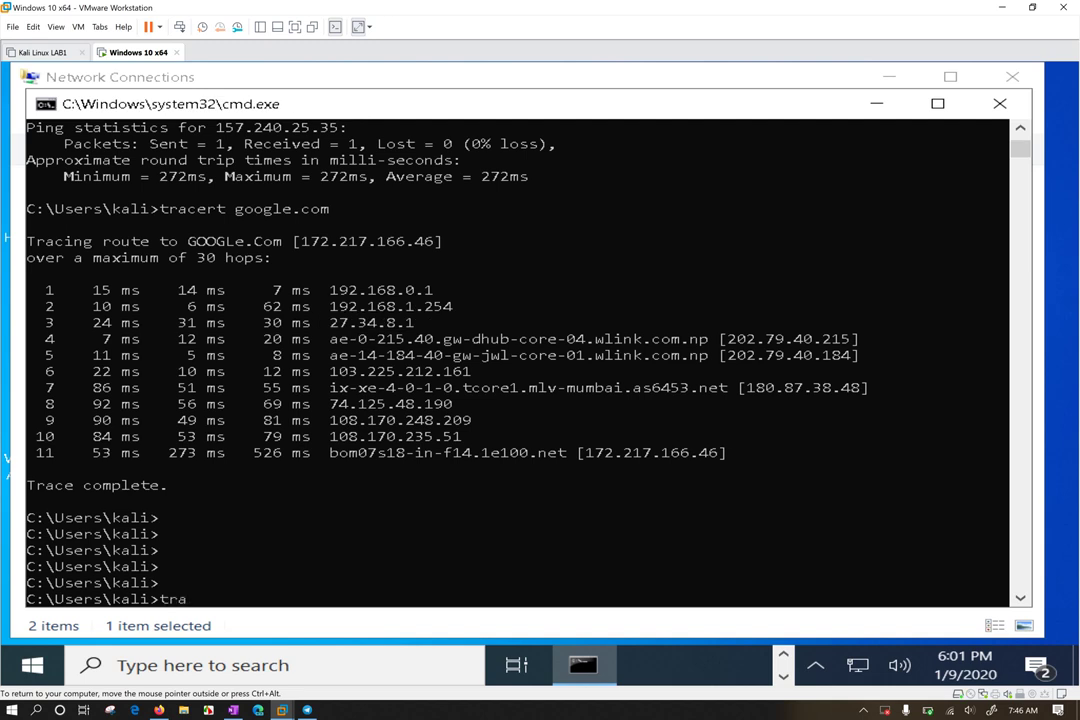
pyautogui.write('cert /?')
pyautogui.press('Return')
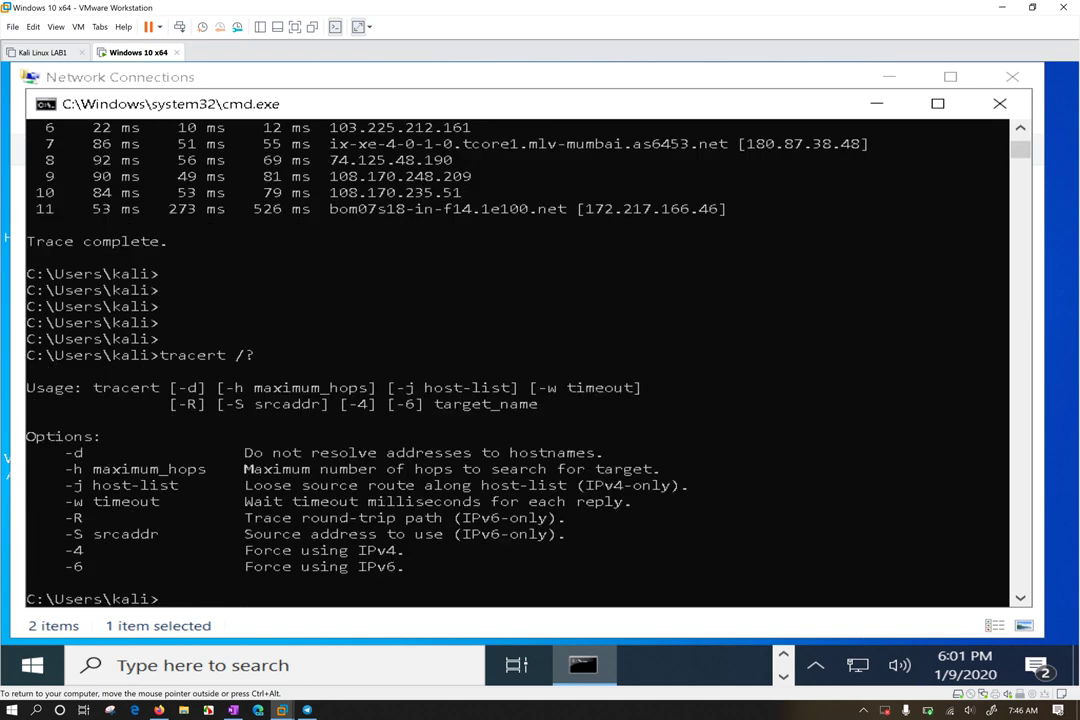
# Highlight the /?, -d and -h maximum_hops options and hop 1, 7 and 11 lines
pyautogui.moveTo(226, 358); pyautogui.dragTo(257, 359)
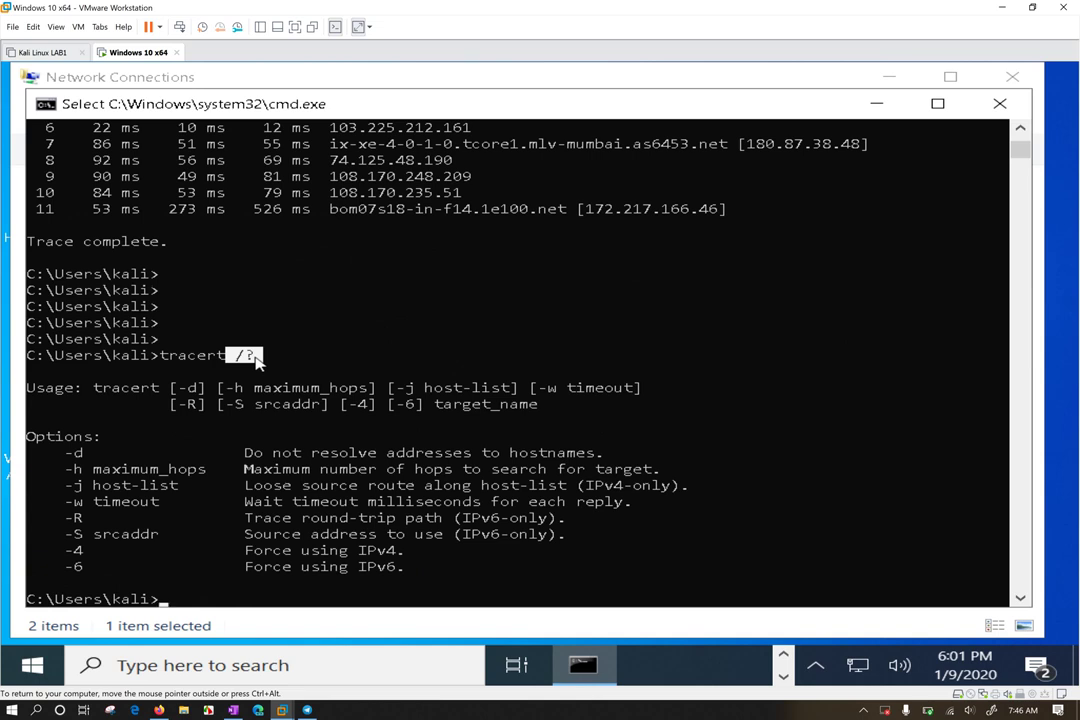
pyautogui.moveTo(66, 452); pyautogui.dragTo(100, 453)
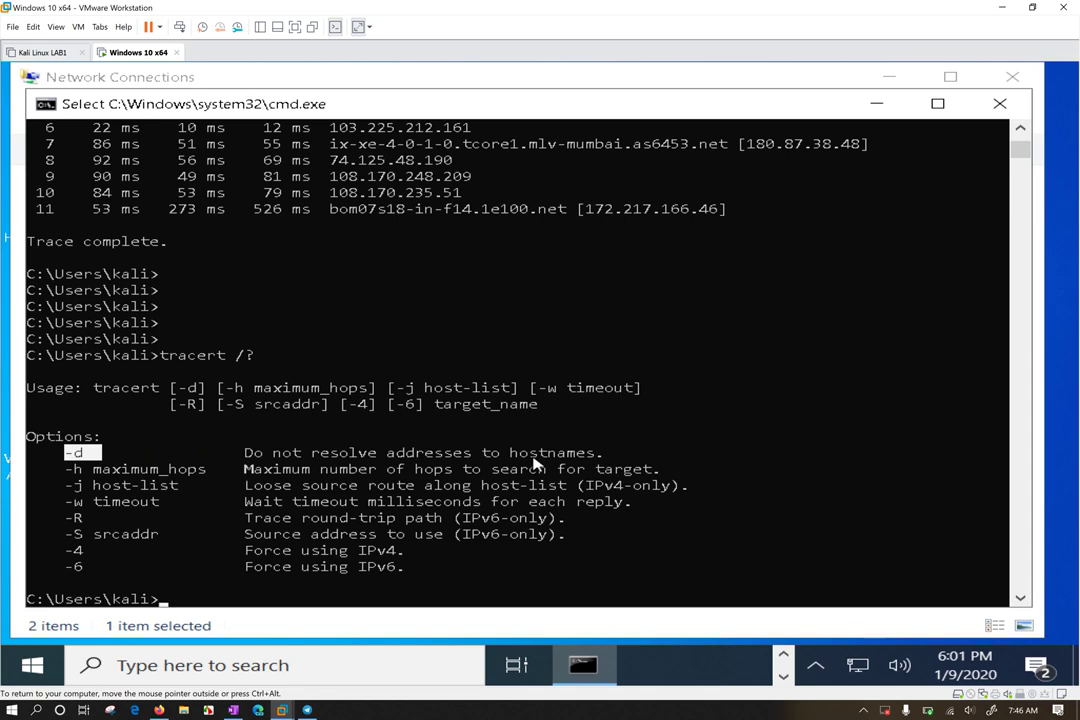
pyautogui.moveTo(339, 144); pyautogui.dragTo(449, 147)
pyautogui.moveTo(548, 147); pyautogui.dragTo(640, 147)
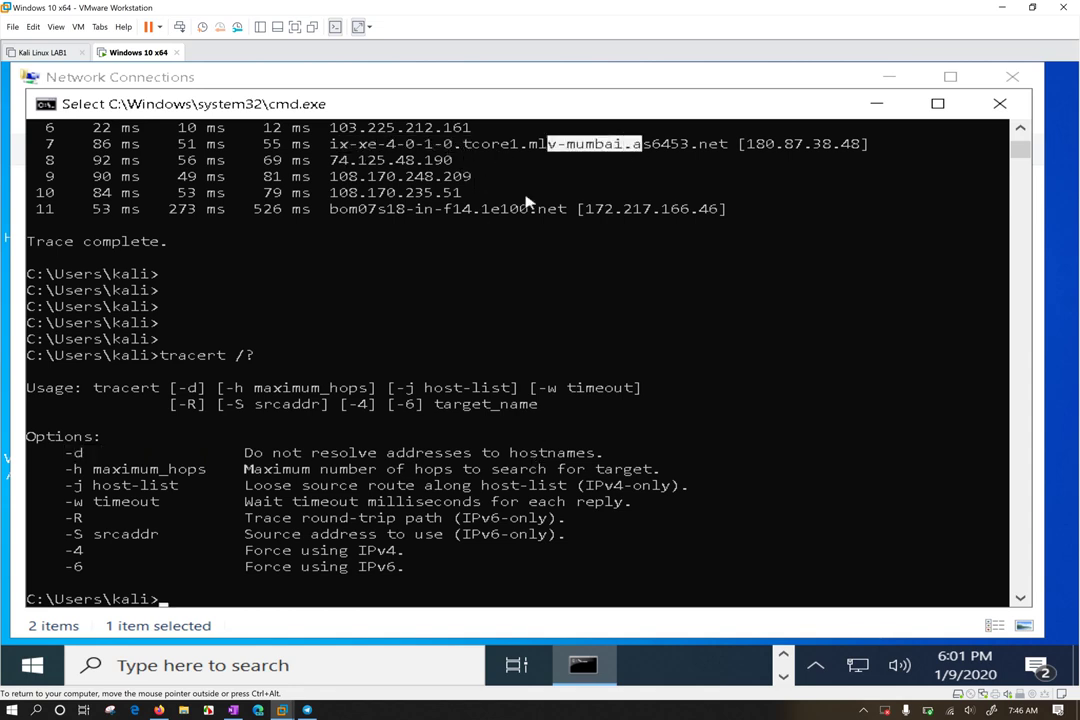
pyautogui.moveTo(453, 211); pyautogui.dragTo(722, 218)
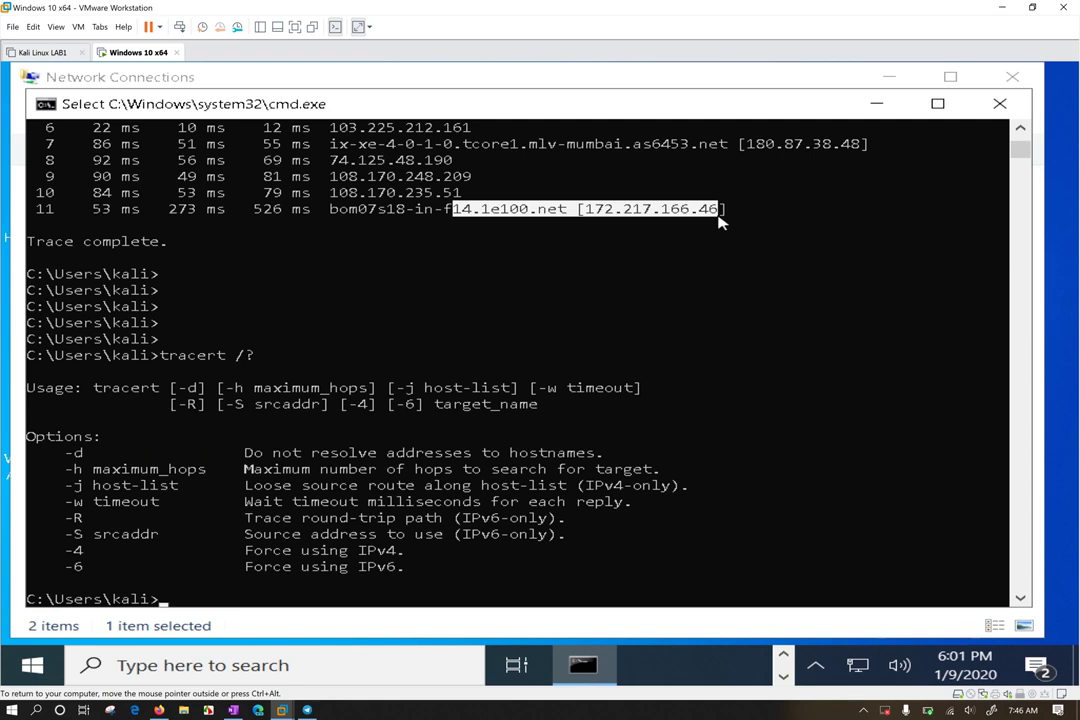
pyautogui.moveTo(66, 468); pyautogui.dragTo(203, 478)
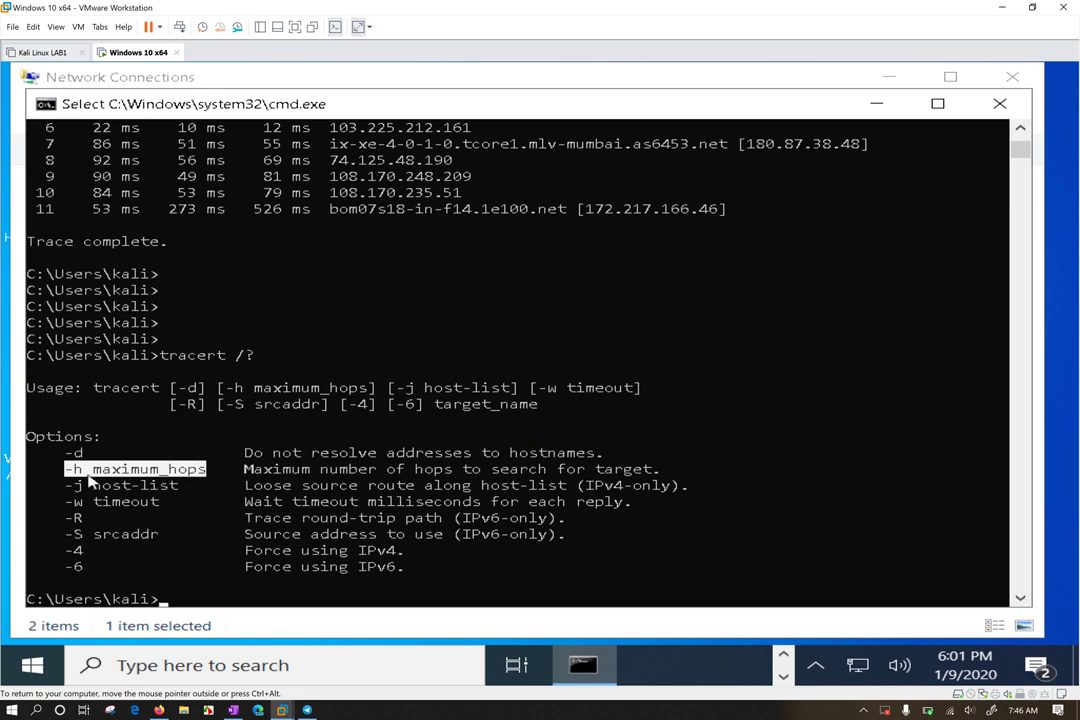
pyautogui.scroll(3, 219, 386)
pyautogui.moveTo(40, 190); pyautogui.dragTo(195, 218)
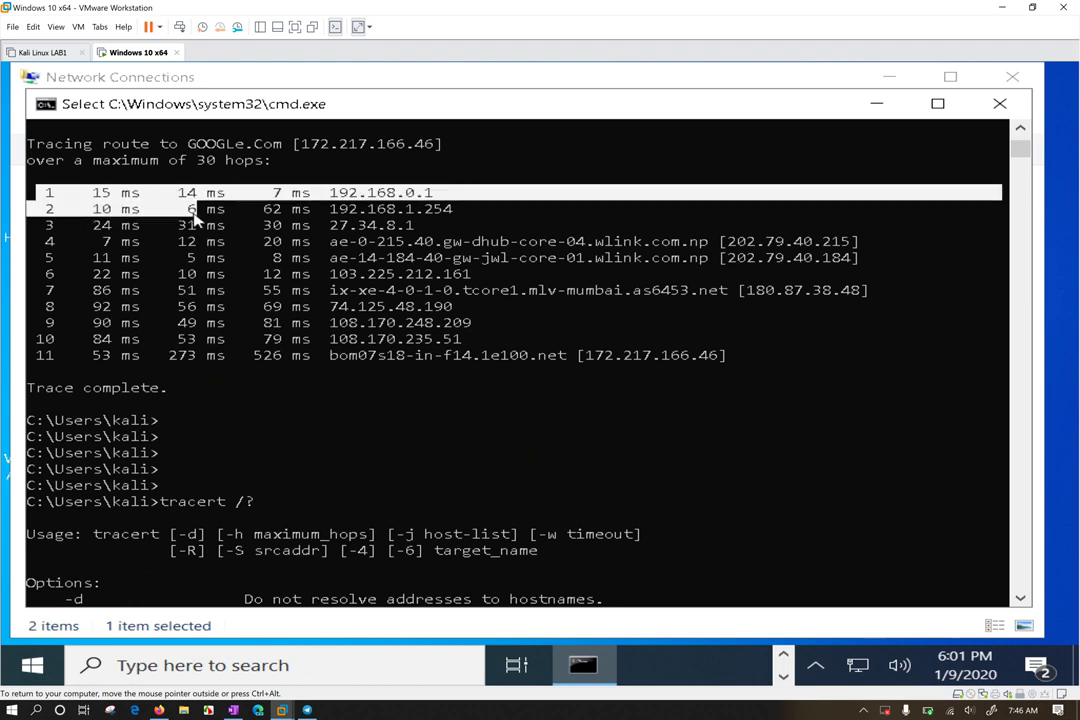
pyautogui.scroll(-1, 258, 270)
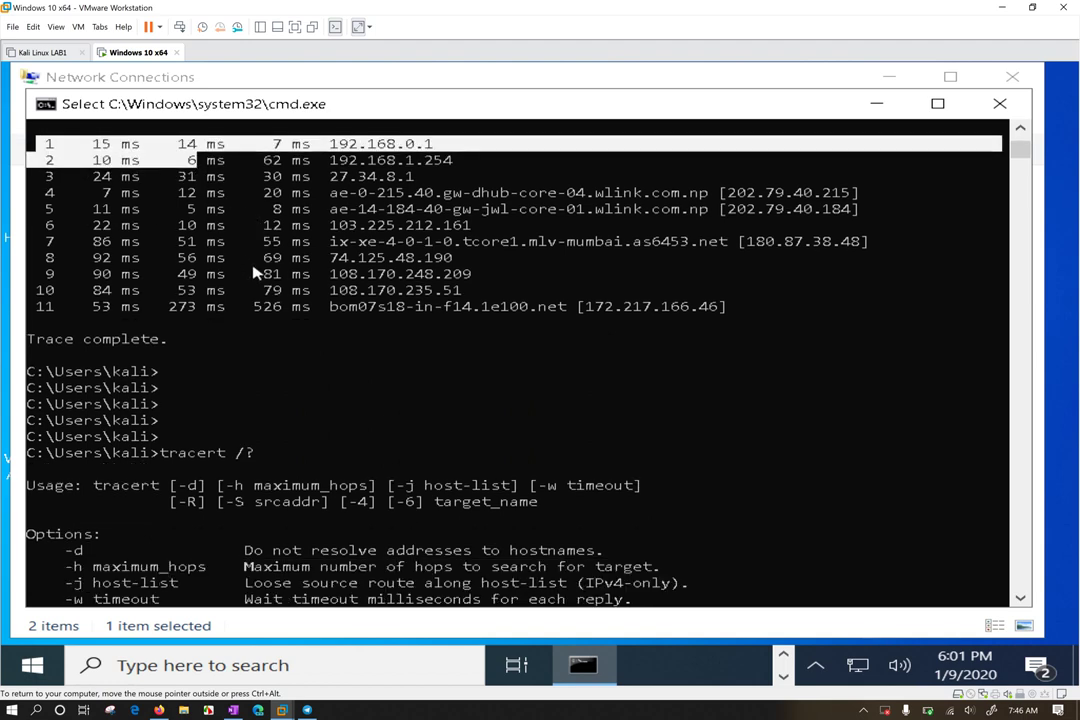
pyautogui.scroll(1, 255, 272)
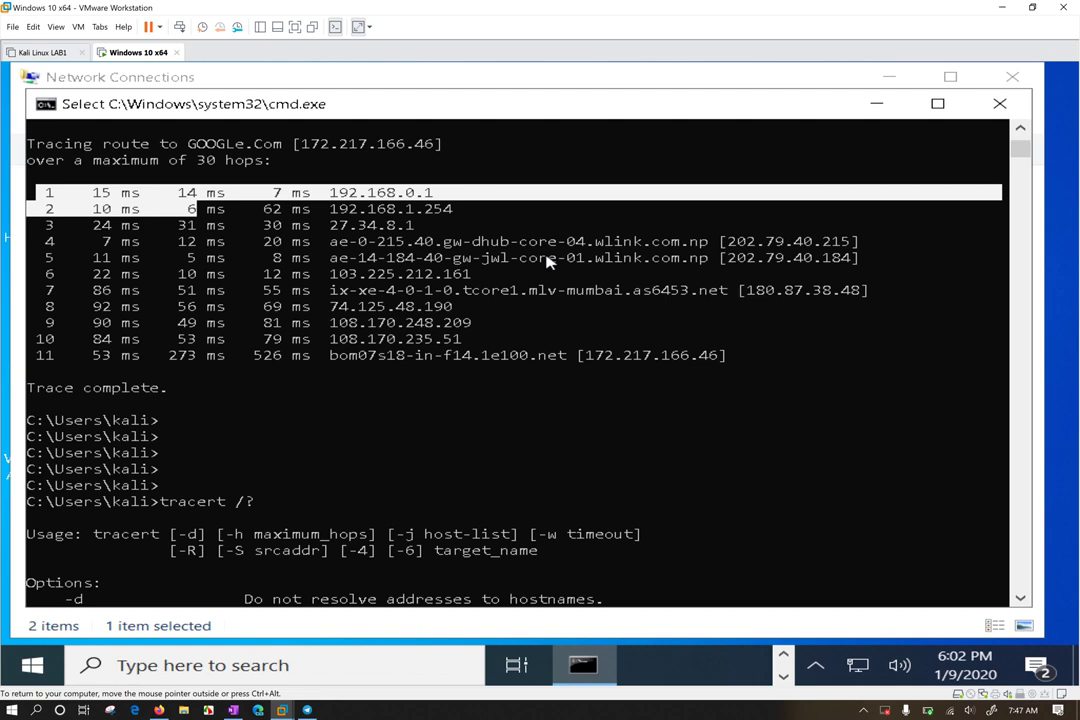
pyautogui.scroll(-4, 198, 480)
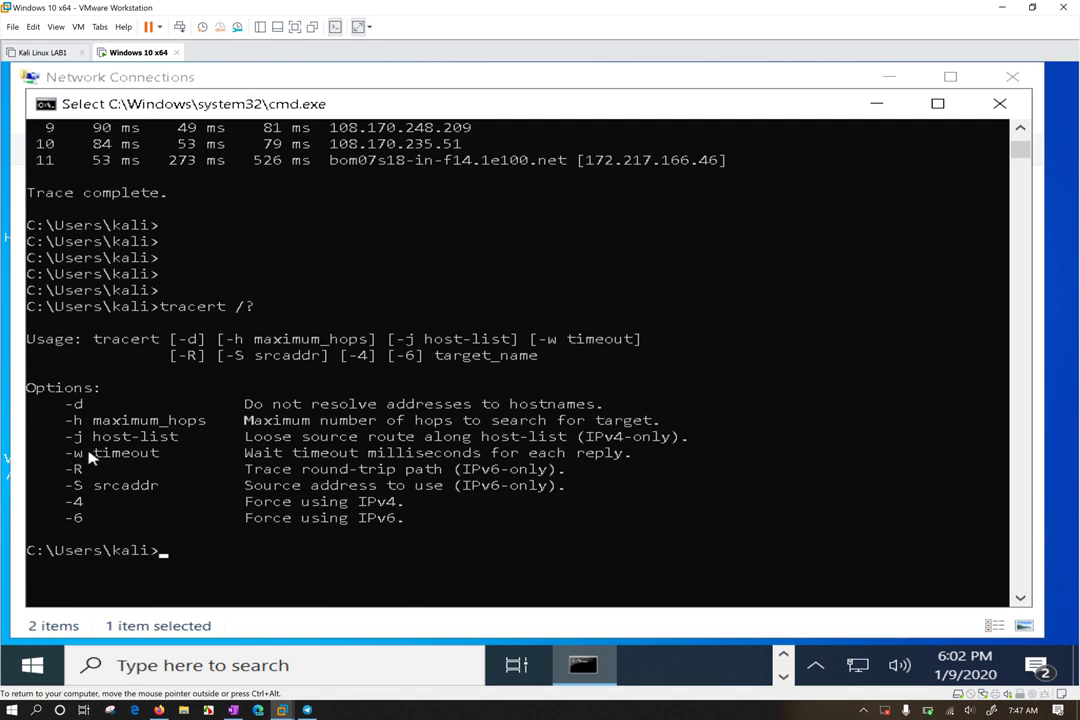
pyautogui.moveTo(47, 452); pyautogui.dragTo(632, 456)
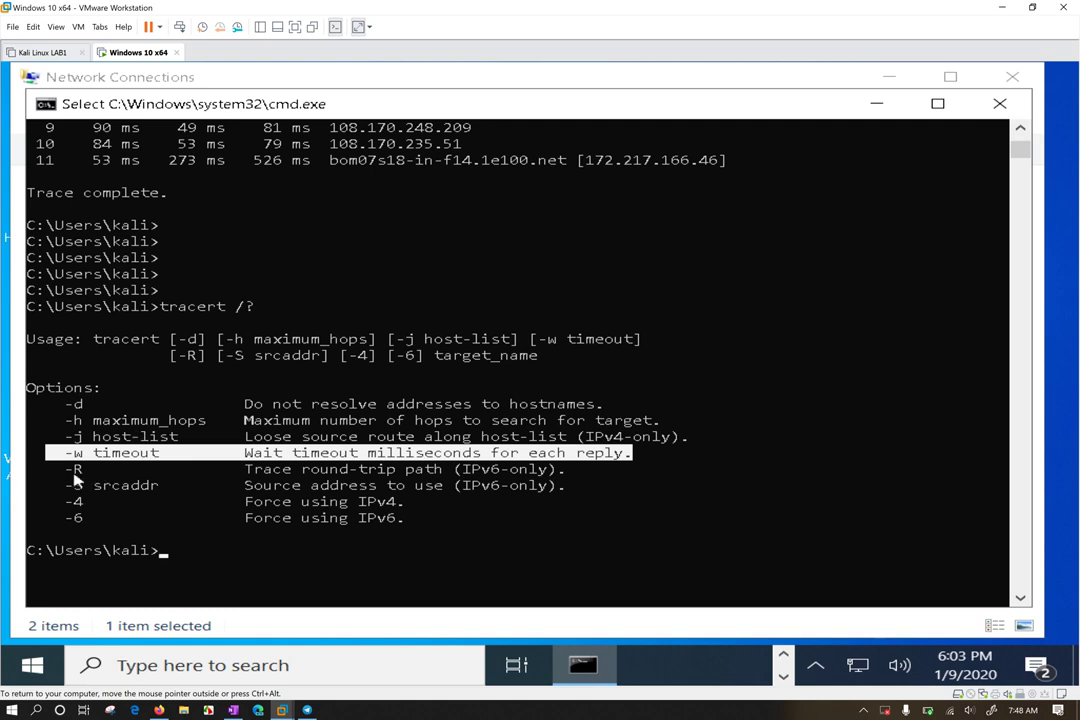
pyautogui.moveTo(57, 468); pyautogui.dragTo(567, 478)
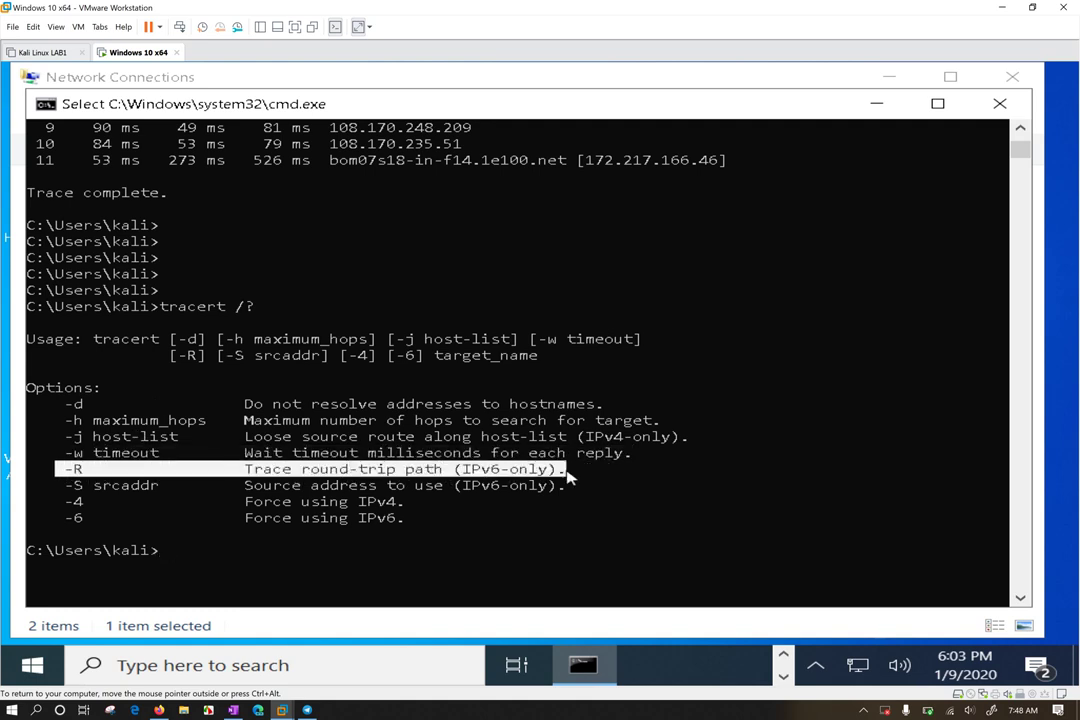
pyautogui.moveTo(46, 484); pyautogui.dragTo(440, 490)
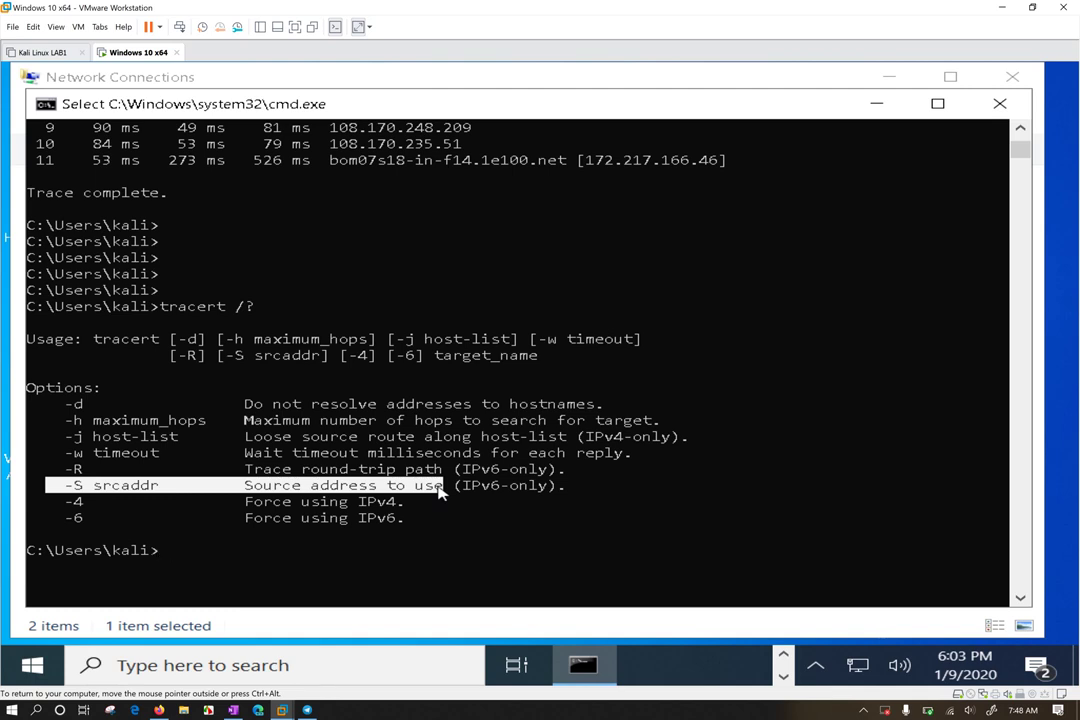
pyautogui.click(438, 487)
pyautogui.moveTo(455, 487); pyautogui.dragTo(557, 492)
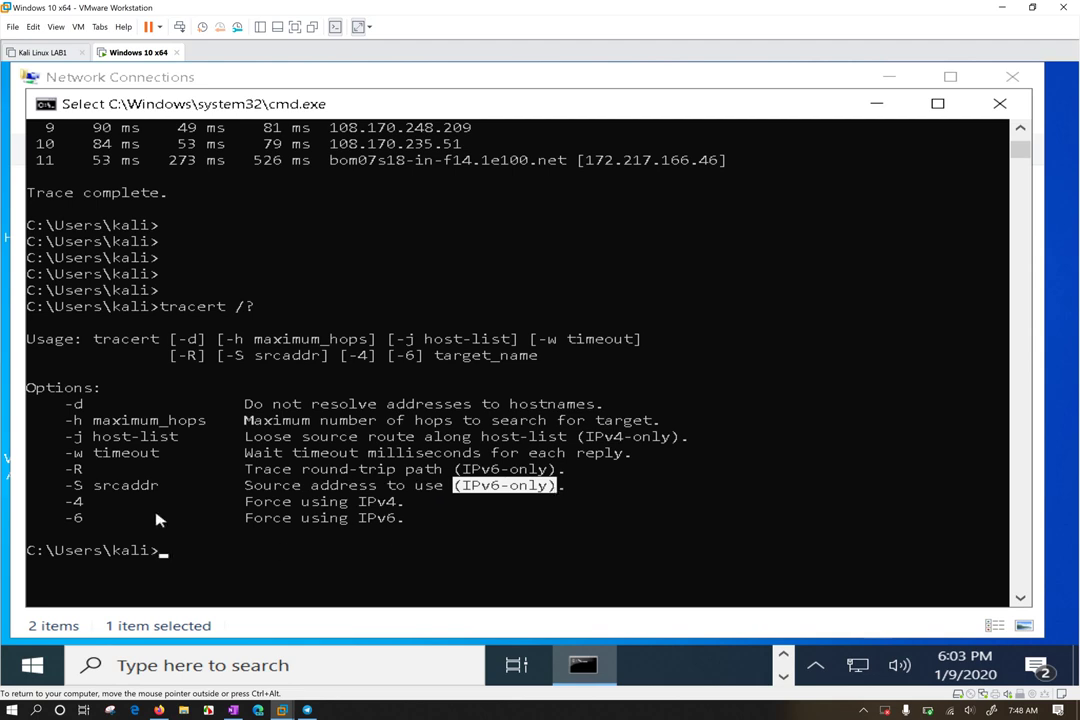
pyautogui.moveTo(55, 495); pyautogui.dragTo(105, 508)
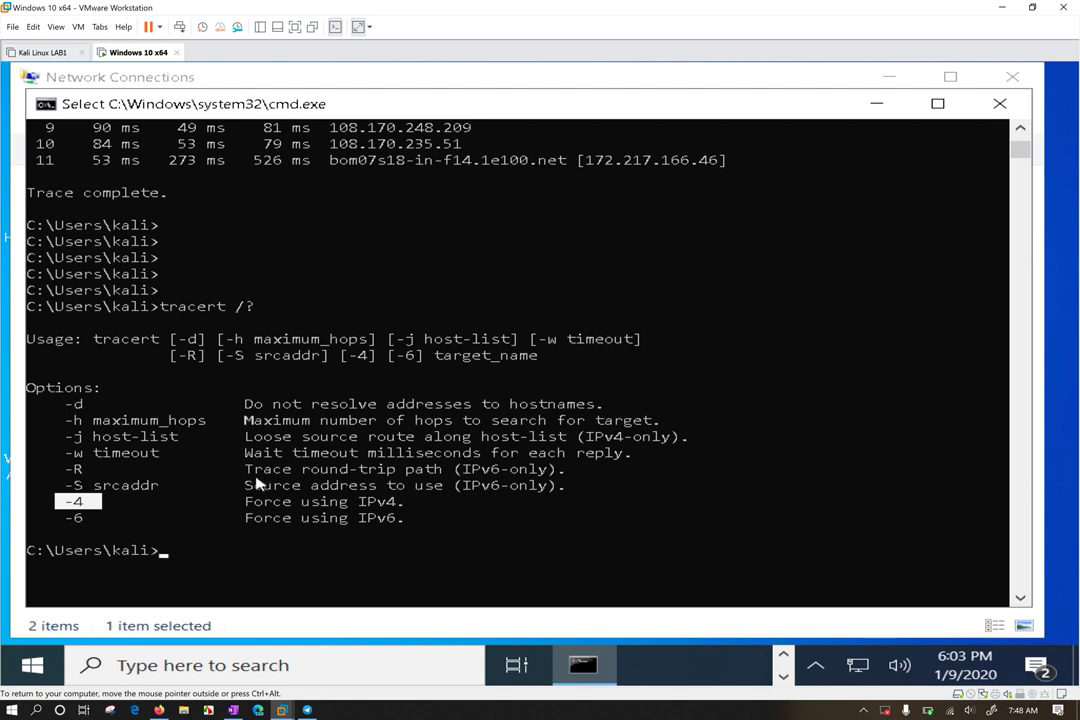
pyautogui.write('ping')
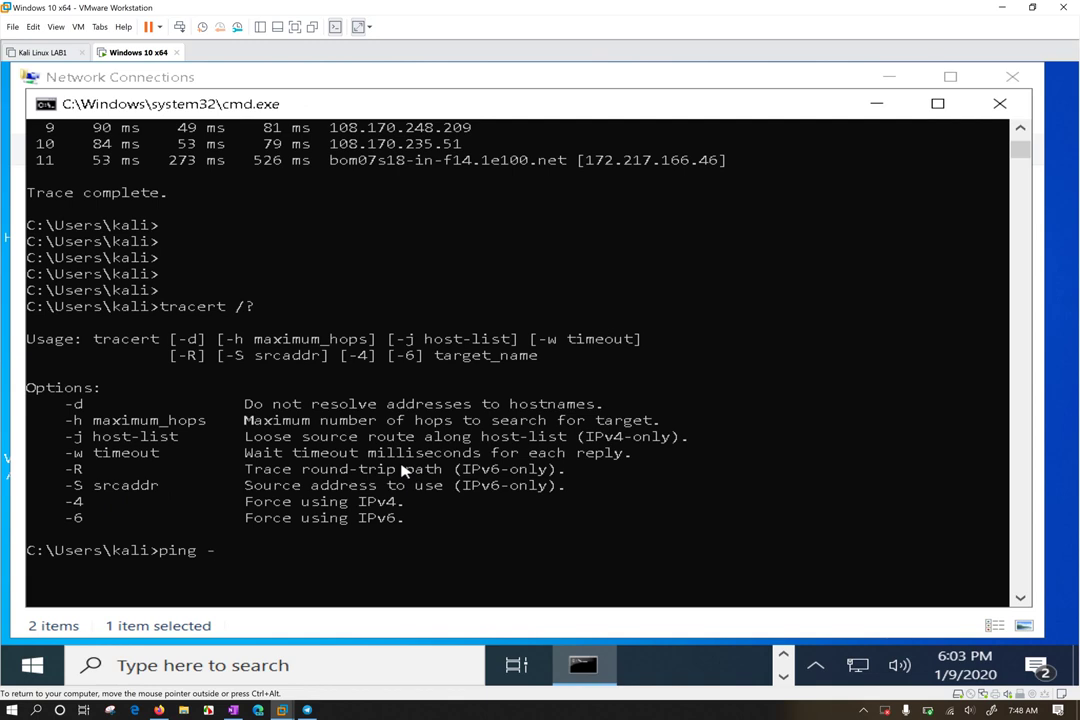
pyautogui.write(' -4 google.com')
pyautogui.press('Return')
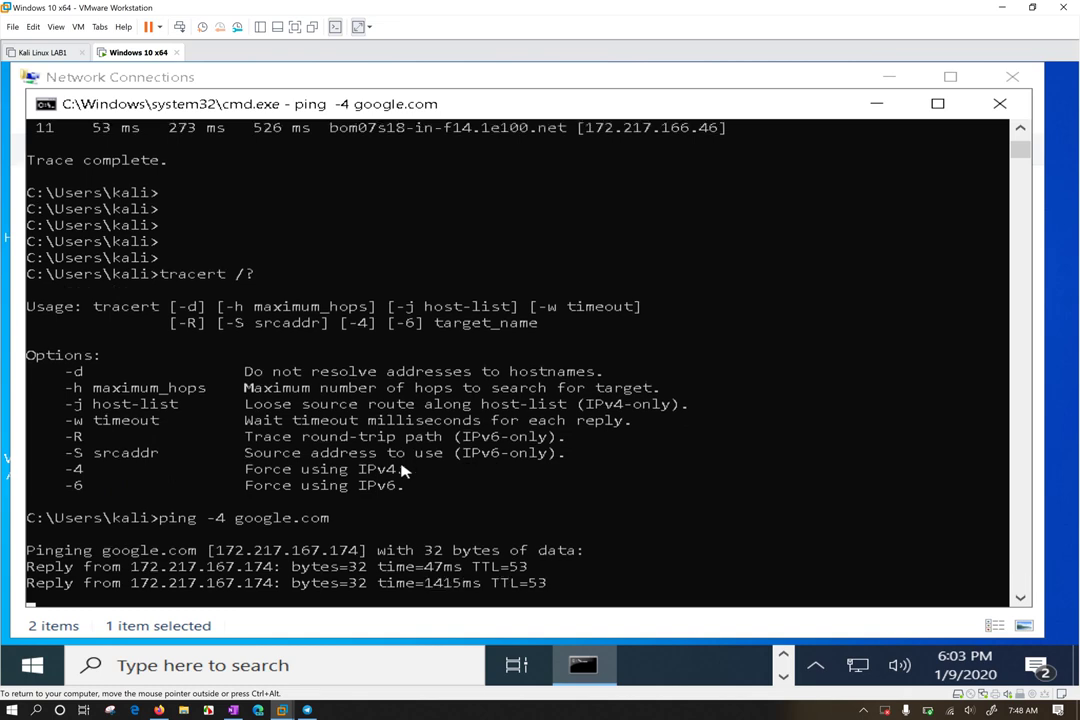
pyautogui.hotkey('ctrl', 'c')
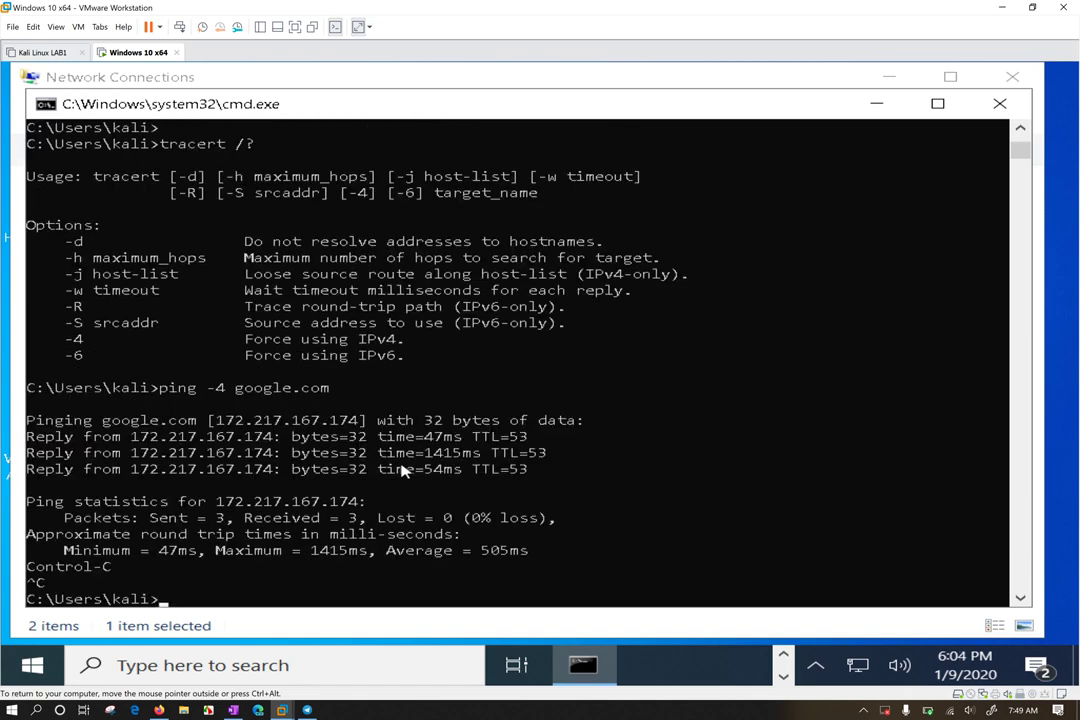
pyautogui.press('Up')
pyautogui.press('Left')
pyautogui.press('Left')
pyautogui.press('Left')
pyautogui.press('Left')
pyautogui.press('Left')
pyautogui.press('Left')
pyautogui.press('Left')
pyautogui.press('Left')
pyautogui.press('Left')
pyautogui.press('Left')
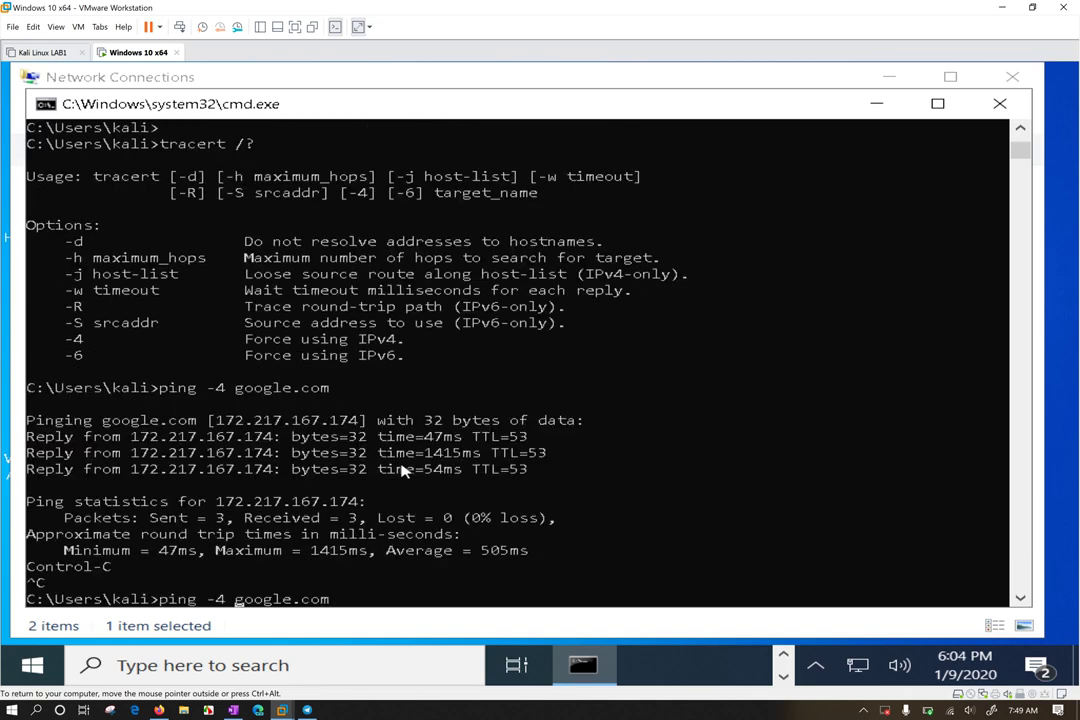
pyautogui.press('Delete')
pyautogui.write('6')
pyautogui.press('Return')
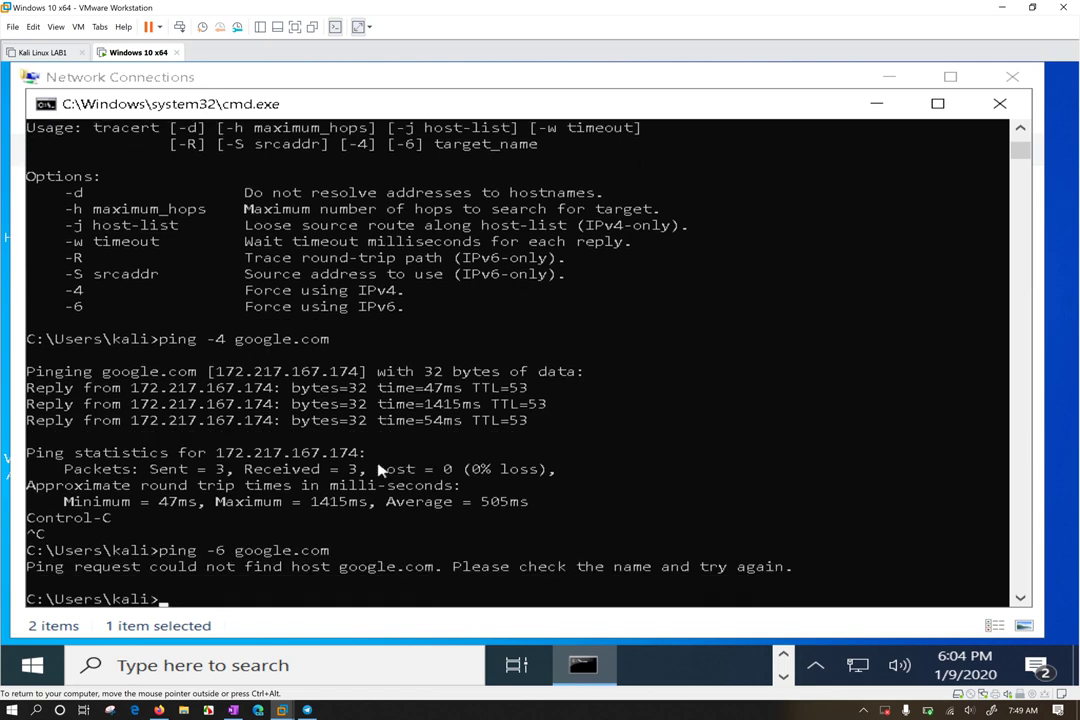
pyautogui.moveTo(160, 550); pyautogui.dragTo(770, 580)
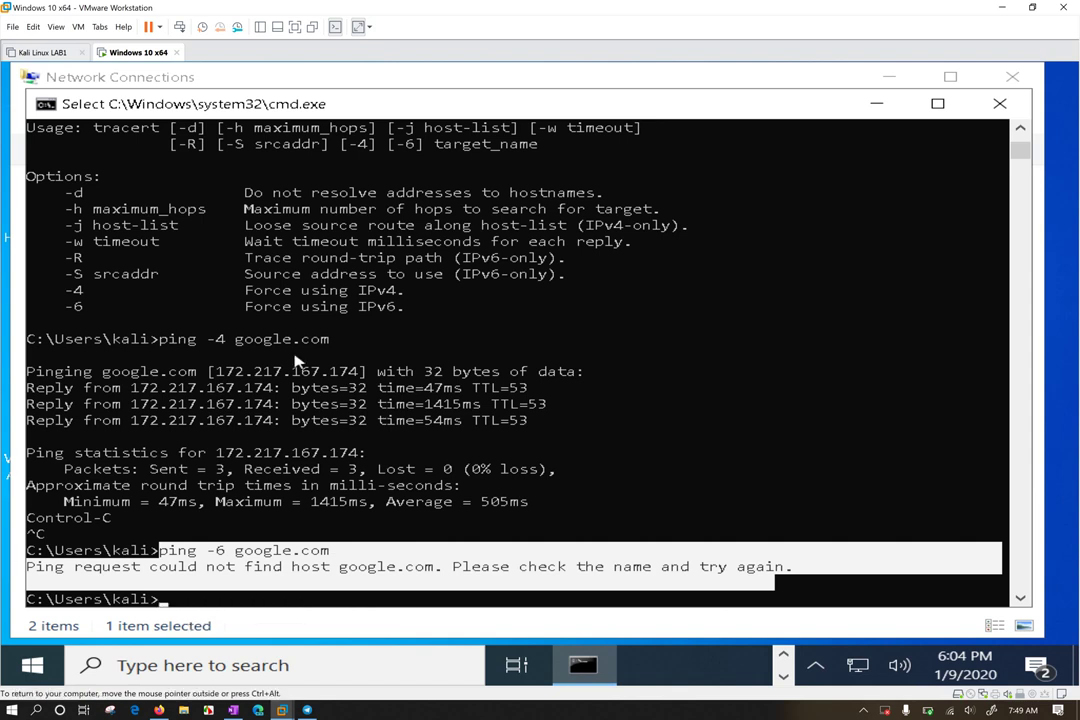
pyautogui.moveTo(424, 92); pyautogui.dragTo(493, 96)
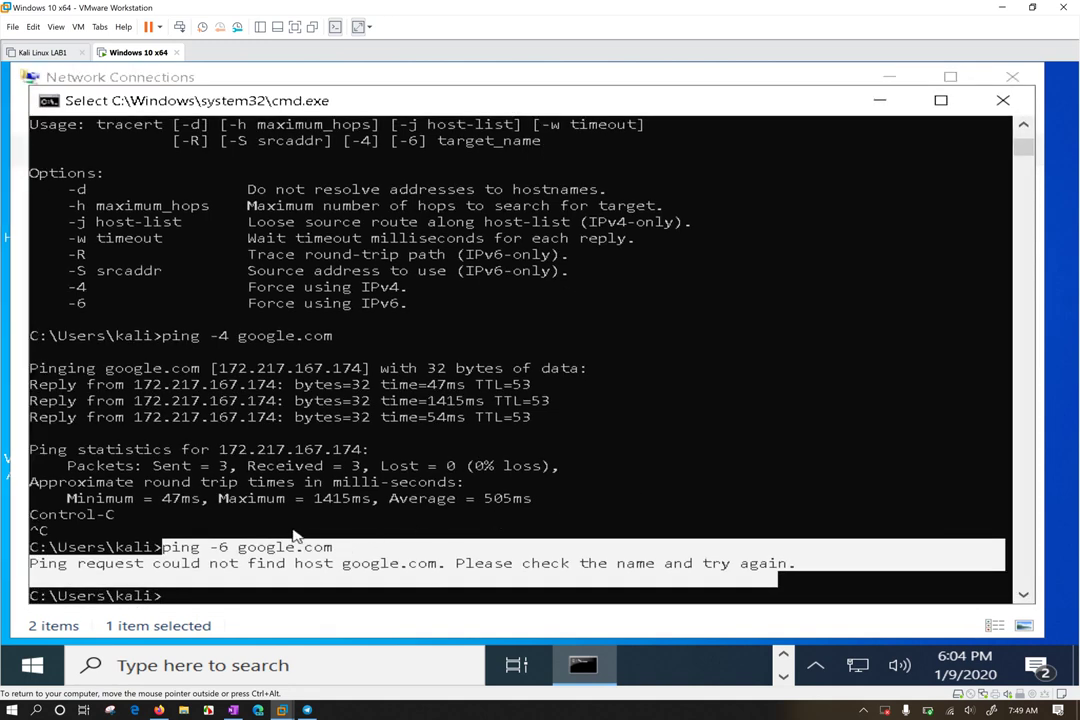
pyautogui.click(261, 530)
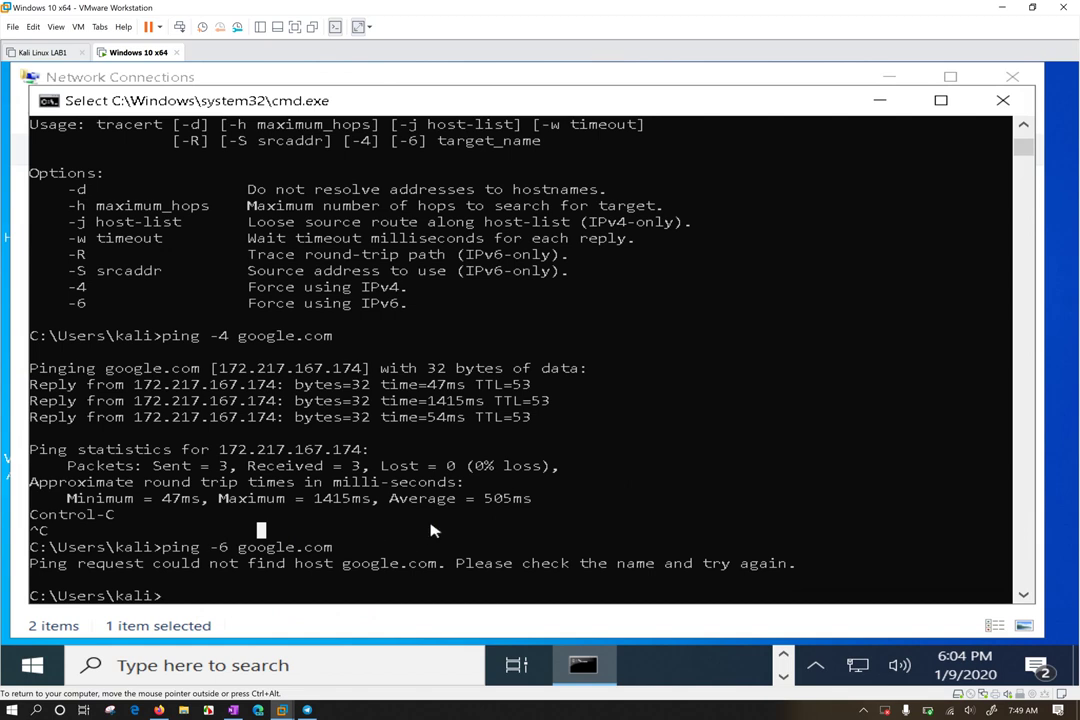
pyautogui.press('Return')
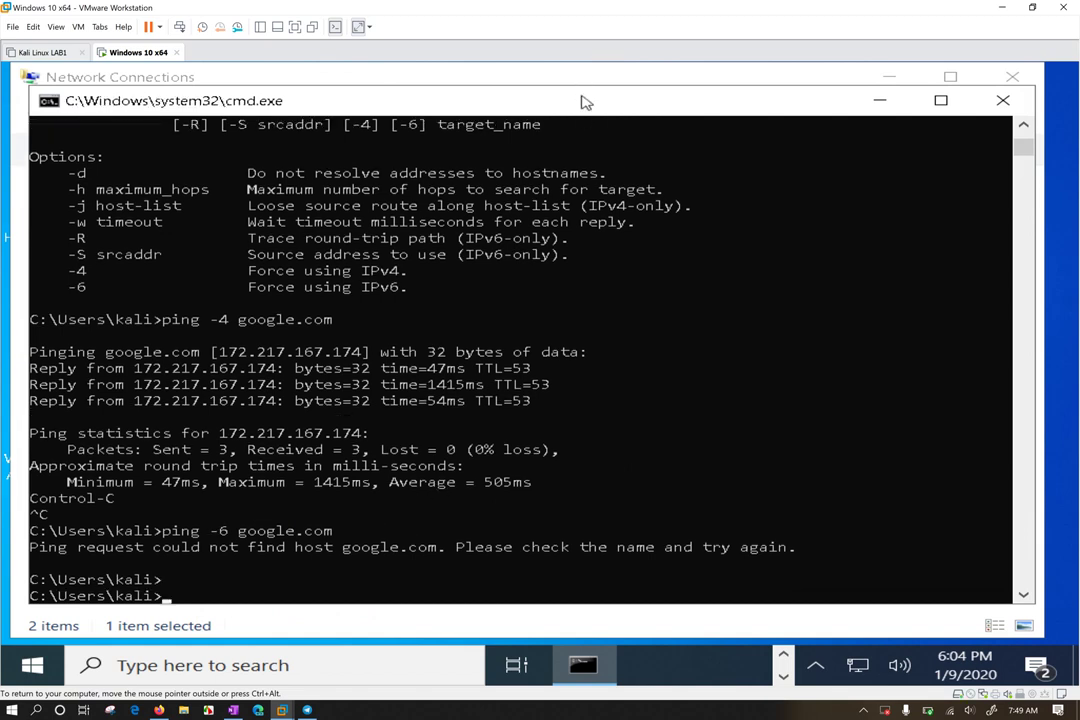
pyautogui.moveTo(580, 103)
pyautogui.mouseDown()
pyautogui.moveTo(567, 96)
pyautogui.moveTo(585, 111)
pyautogui.mouseUp()
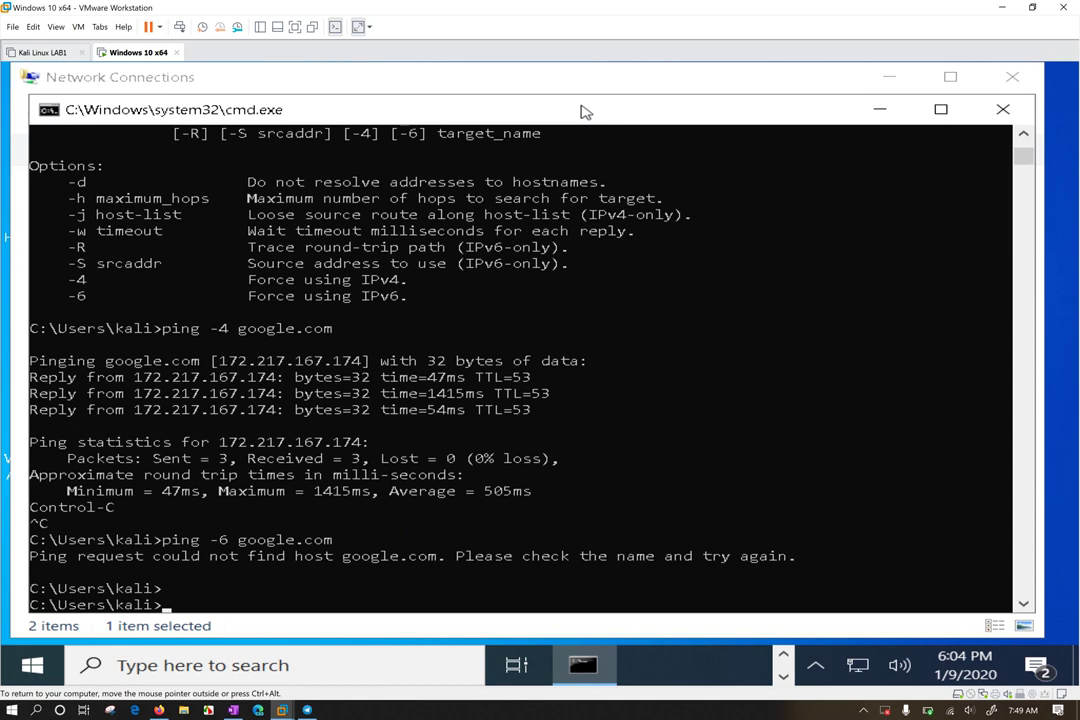
# Close Command Prompt and open Ethernet0's Advanced IPv4 settings, selecting the 192.168.0.250 address
pyautogui.click(1004, 108)
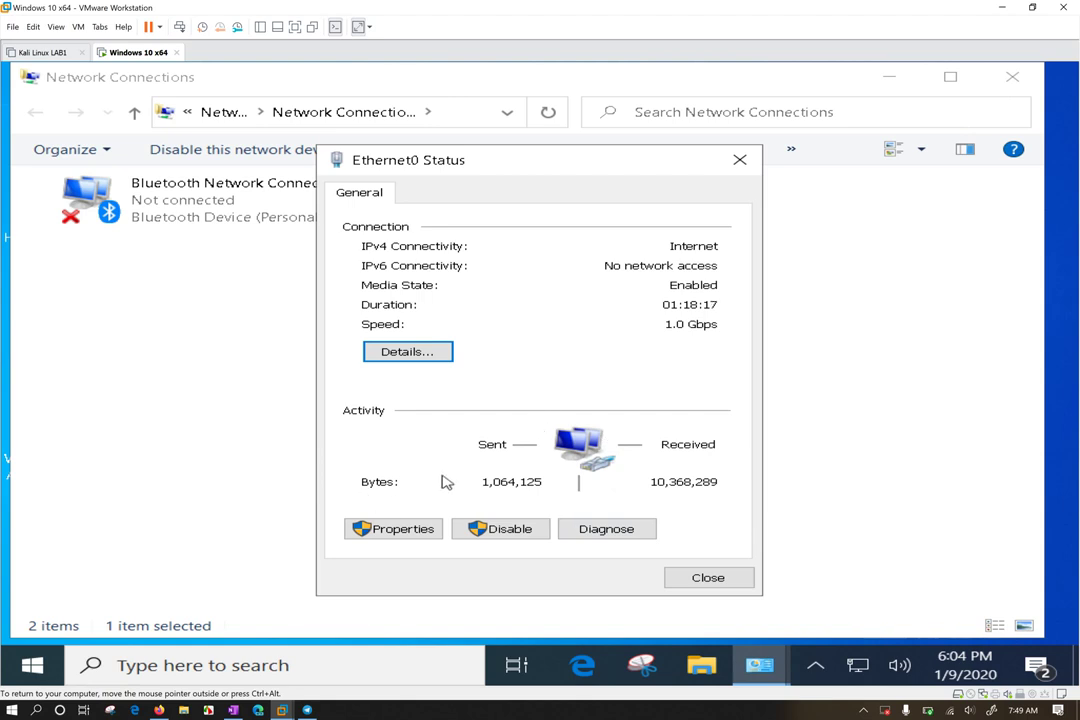
pyautogui.click(403, 534)
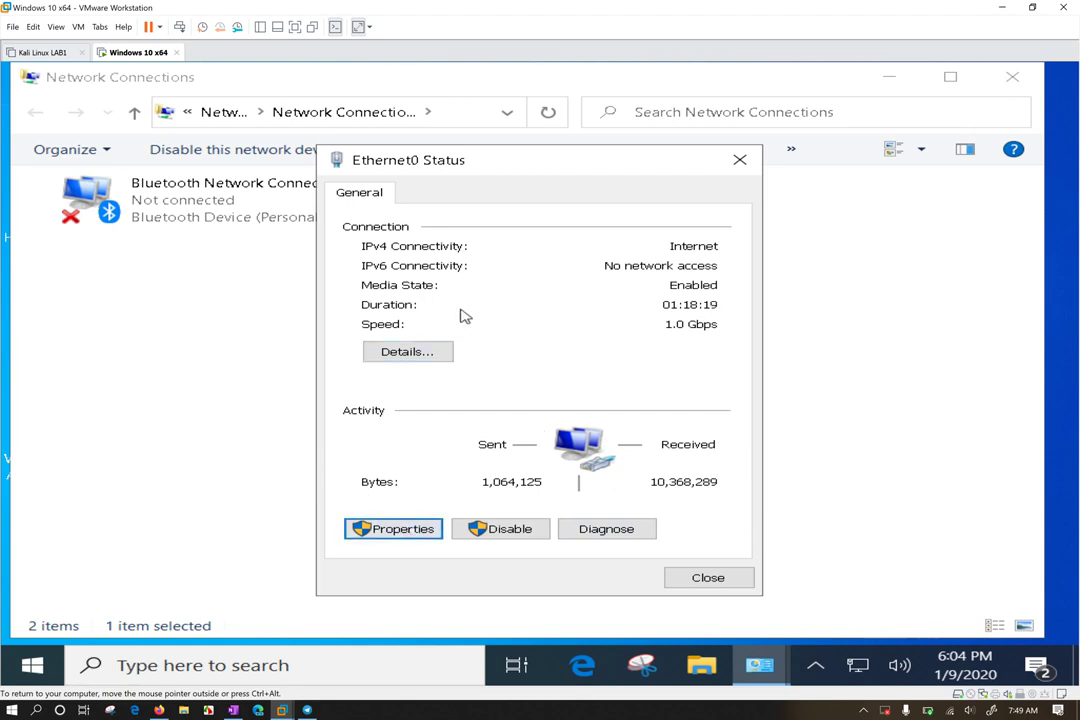
pyautogui.click(645, 391)
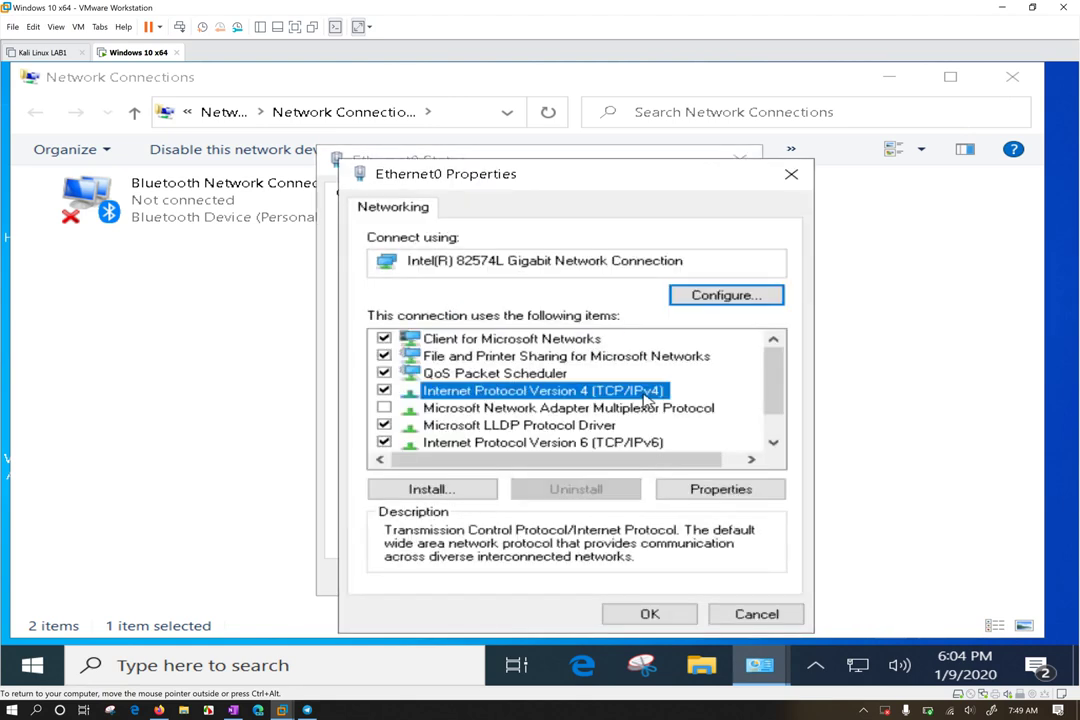
pyautogui.click(727, 487)
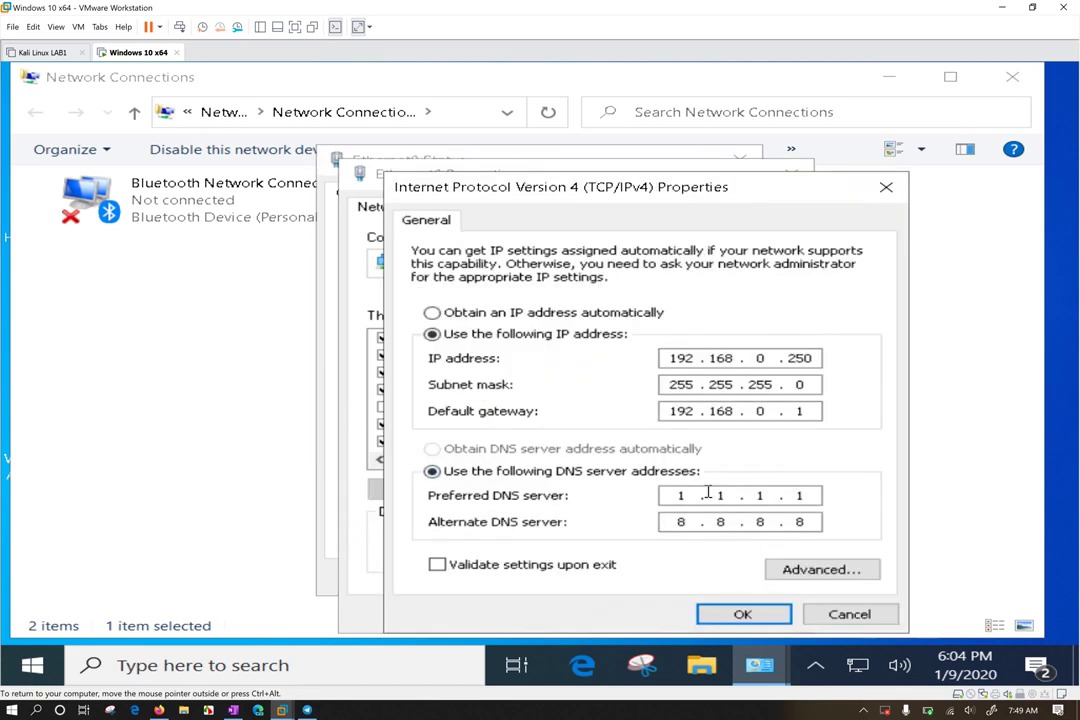
pyautogui.click(822, 573)
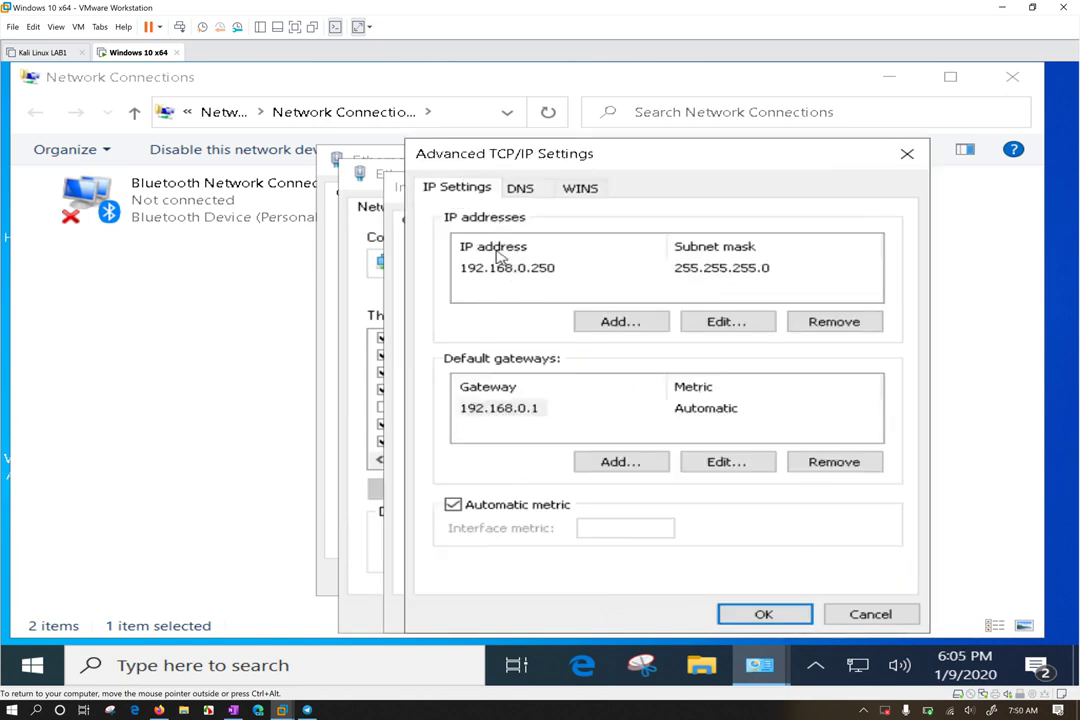
pyautogui.click(510, 270)
# Open the TCP/IP Address dialog to add another IP address to Ethernet0
pyautogui.click(615, 321)
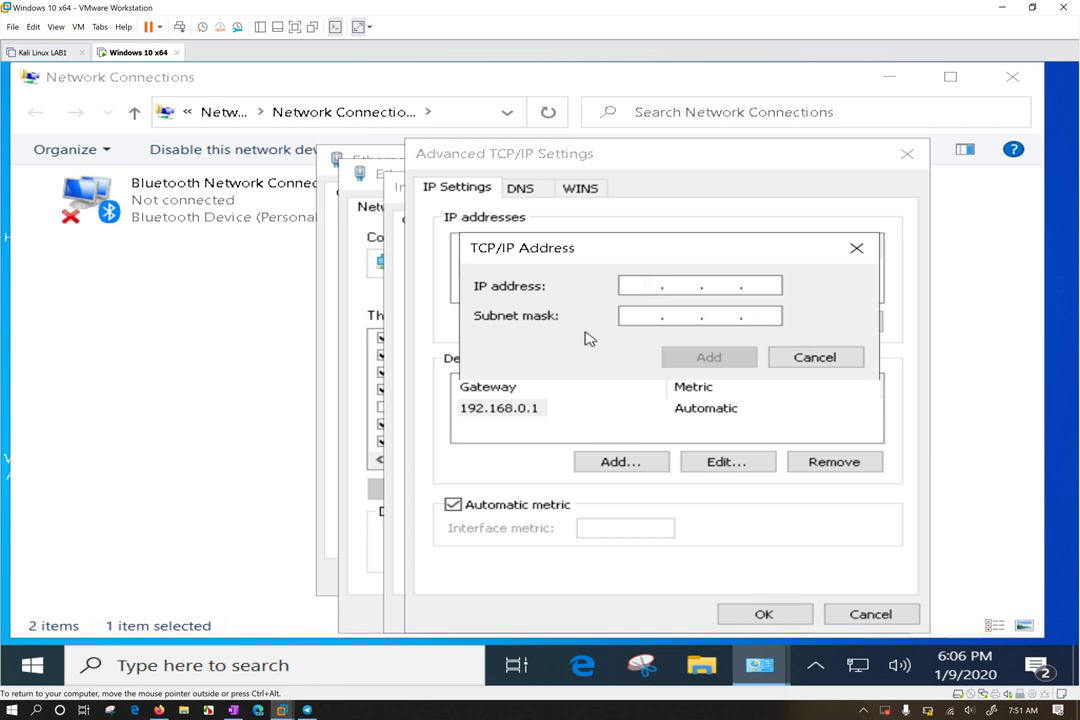
# Add 10.0.0.22 with subnet mask 255.0.0.0 as a second IP address
pyautogui.moveTo(619, 253); pyautogui.dragTo(610, 223)
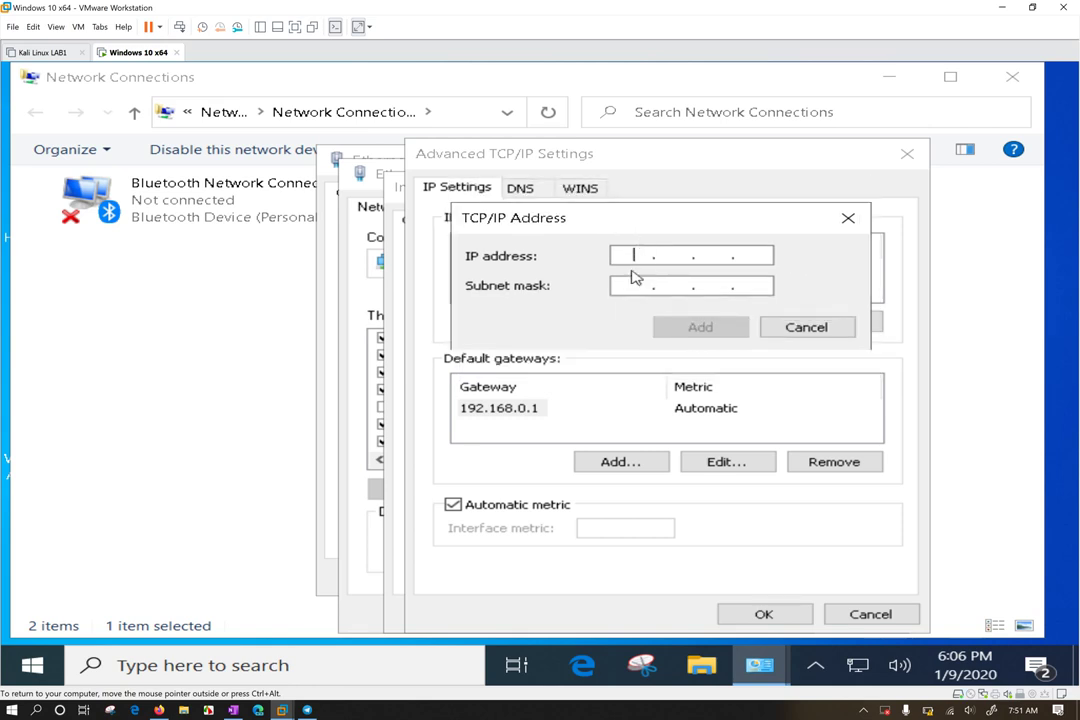
pyautogui.write('10.0.0.2')
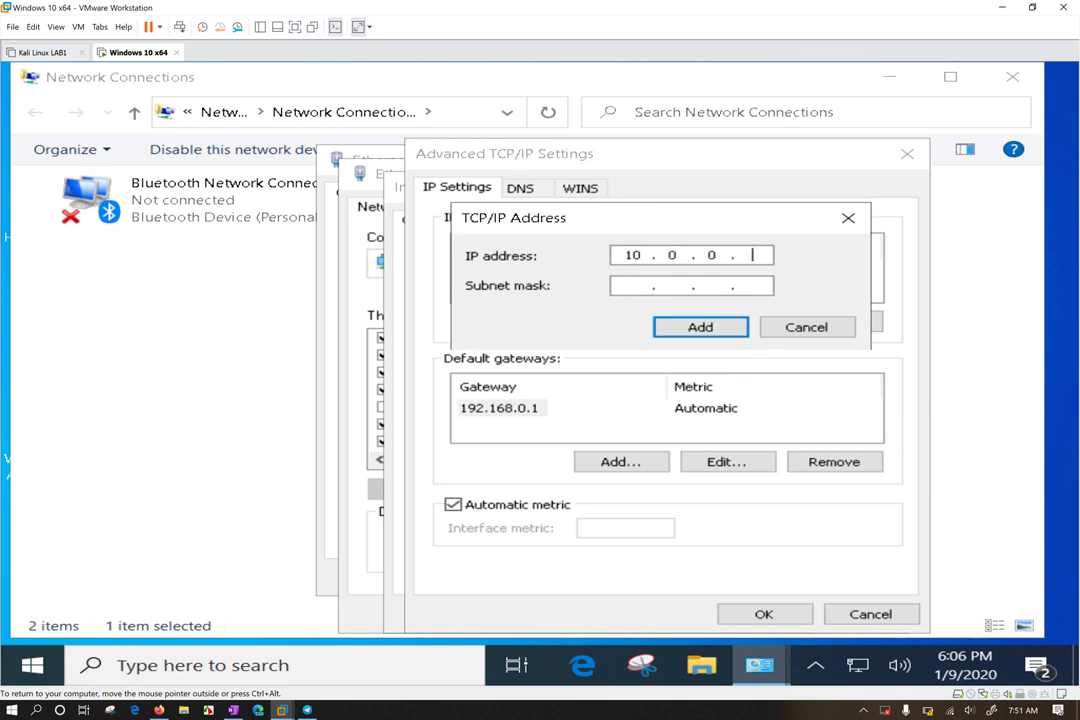
pyautogui.write('2')
pyautogui.click(632, 285)
pyautogui.click(670, 325)
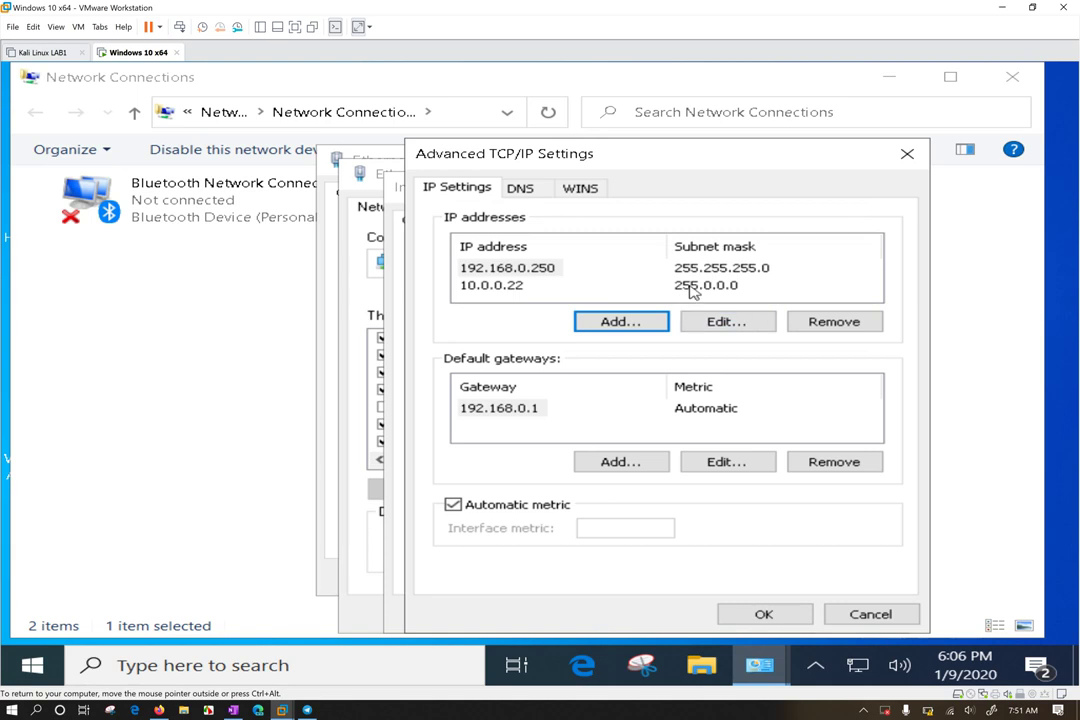
pyautogui.press('Tab')
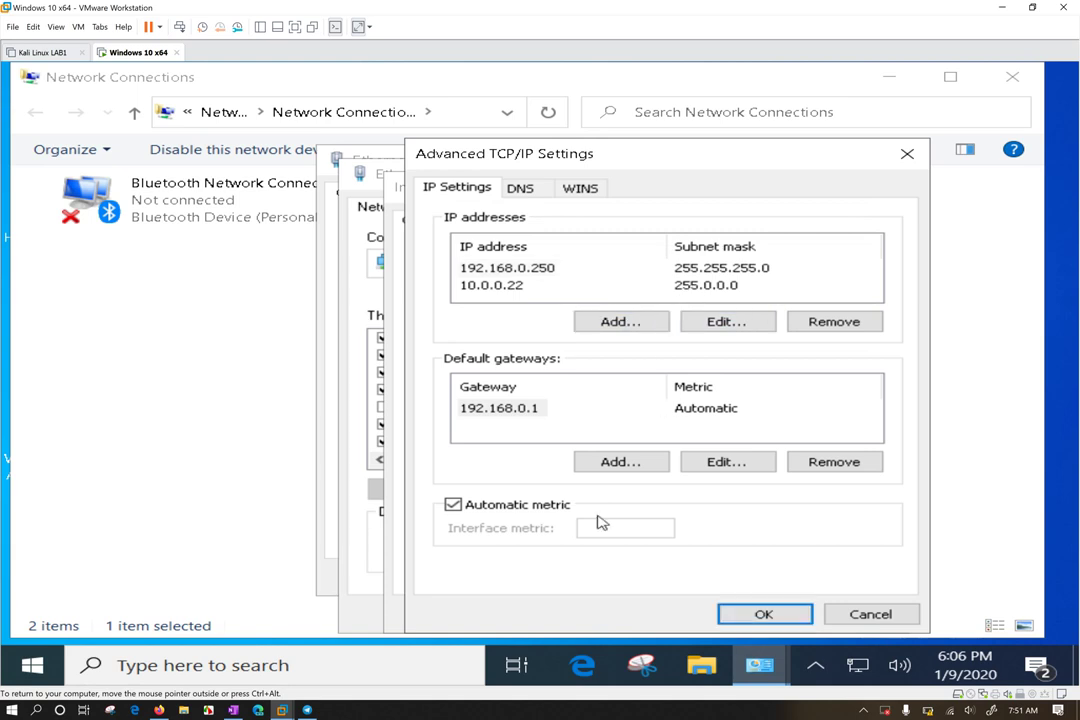
# Add 10.0.0.1 as an additional default gateway
pyautogui.click(619, 462)
pyautogui.write('1')
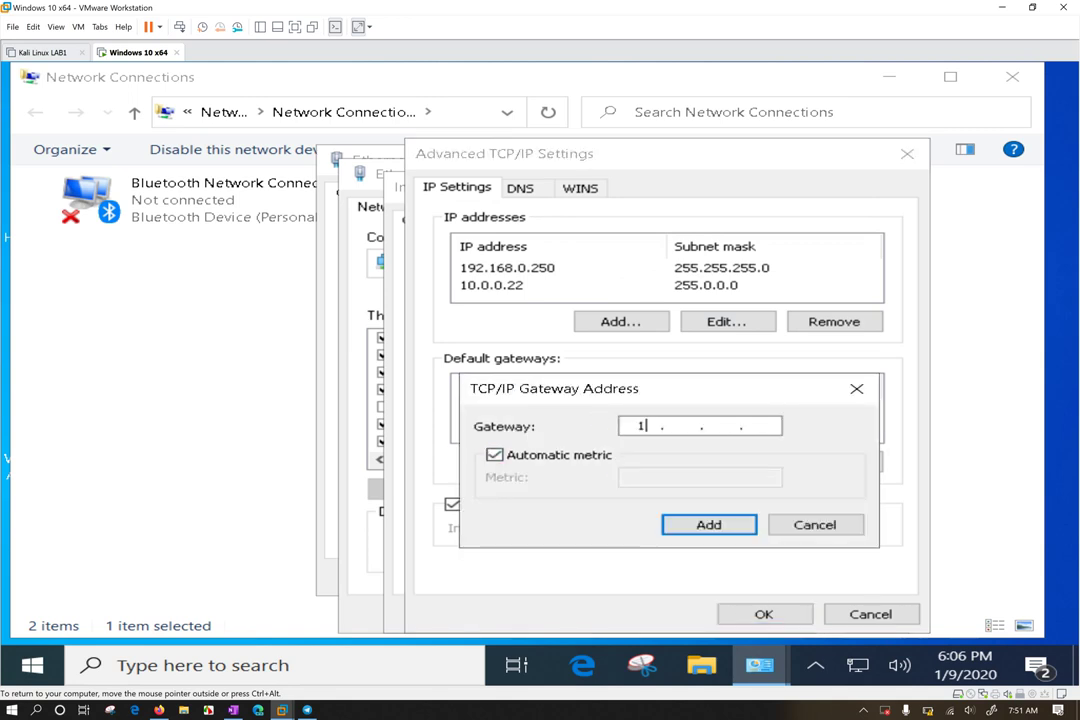
pyautogui.write('0.0.0.1')
pyautogui.click(719, 527)
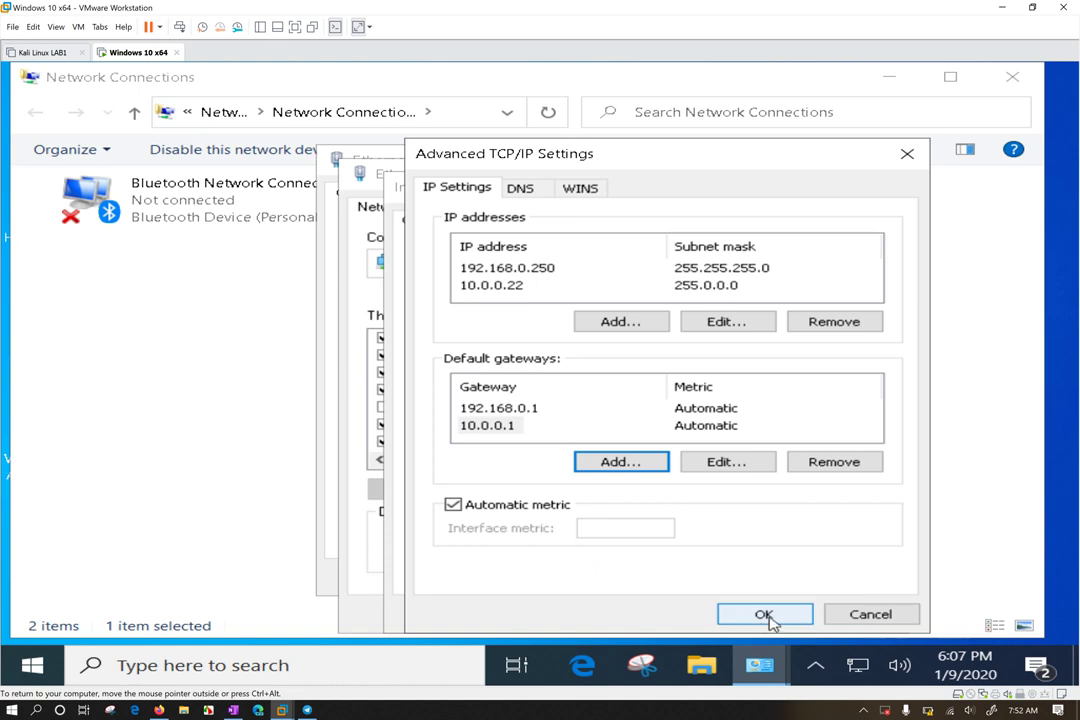
# Add 192.168.0.1 as a DNS server in the DNS settings
pyautogui.click(520, 192)
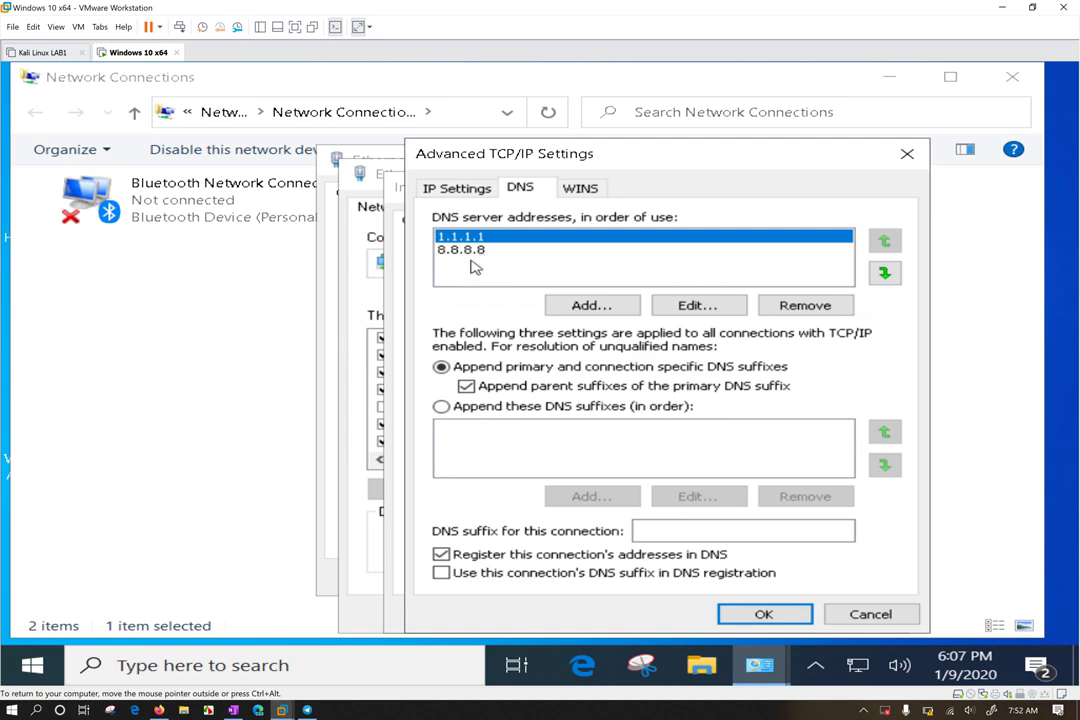
pyautogui.click(595, 305)
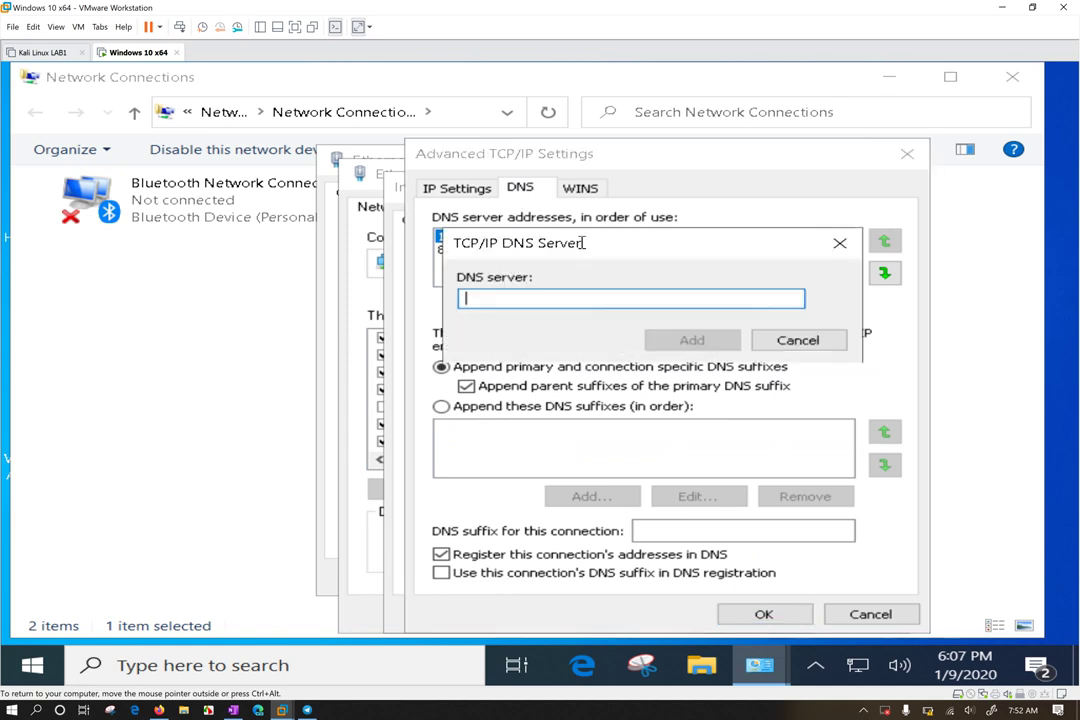
pyautogui.moveTo(598, 242); pyautogui.dragTo(608, 384)
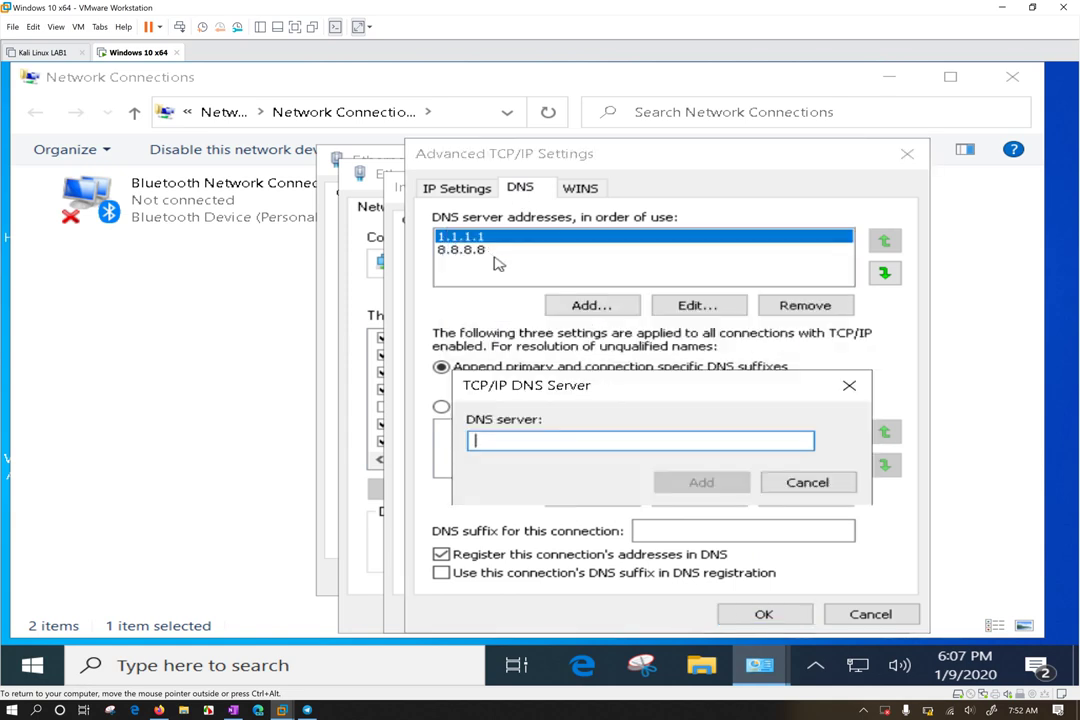
pyautogui.write('192')
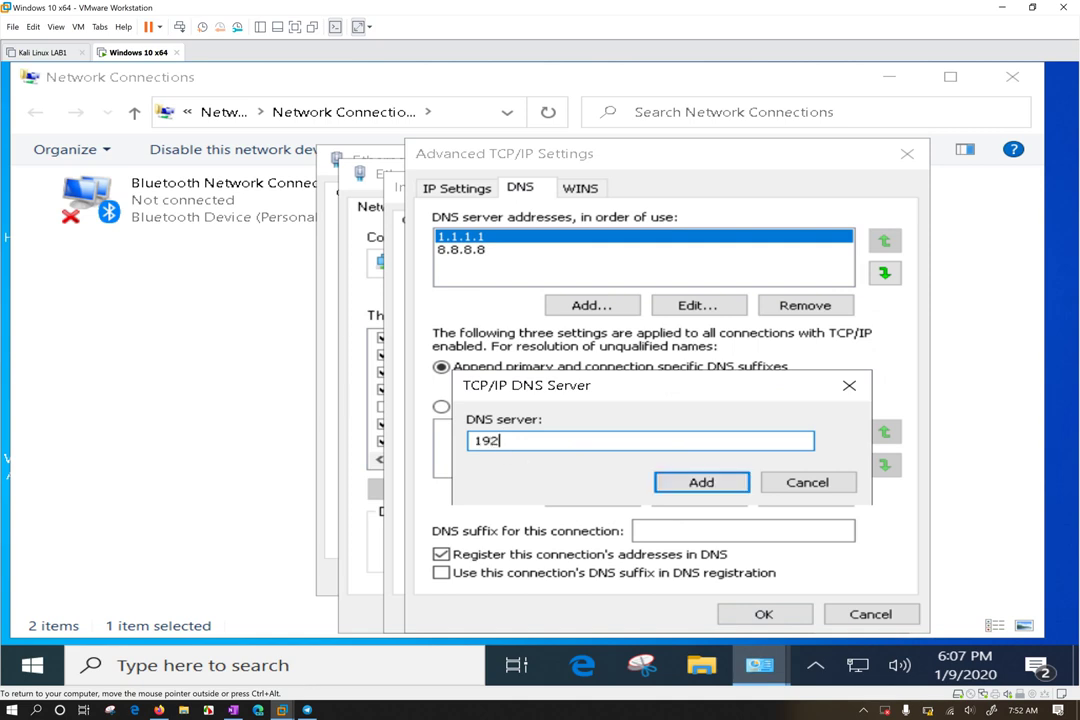
pyautogui.write('.168.0.1')
pyautogui.click(703, 484)
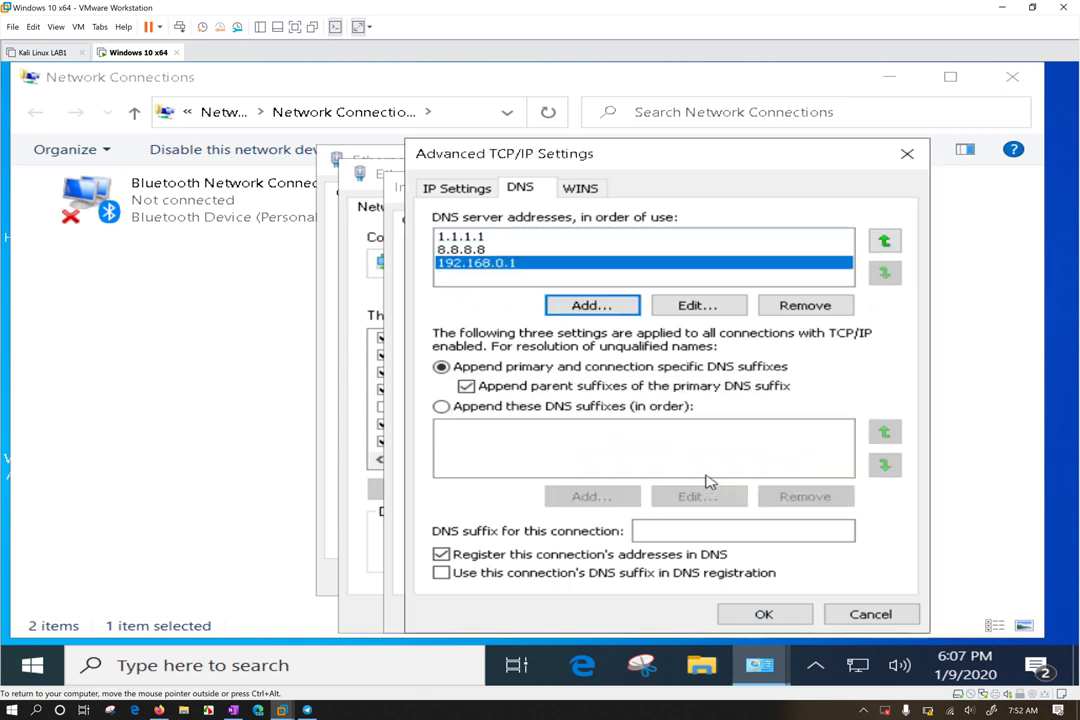
# Select each DNS server entry in turn: 1.1.1.1, 8.8.8.8 and 192.168.0.1
pyautogui.click(485, 239)
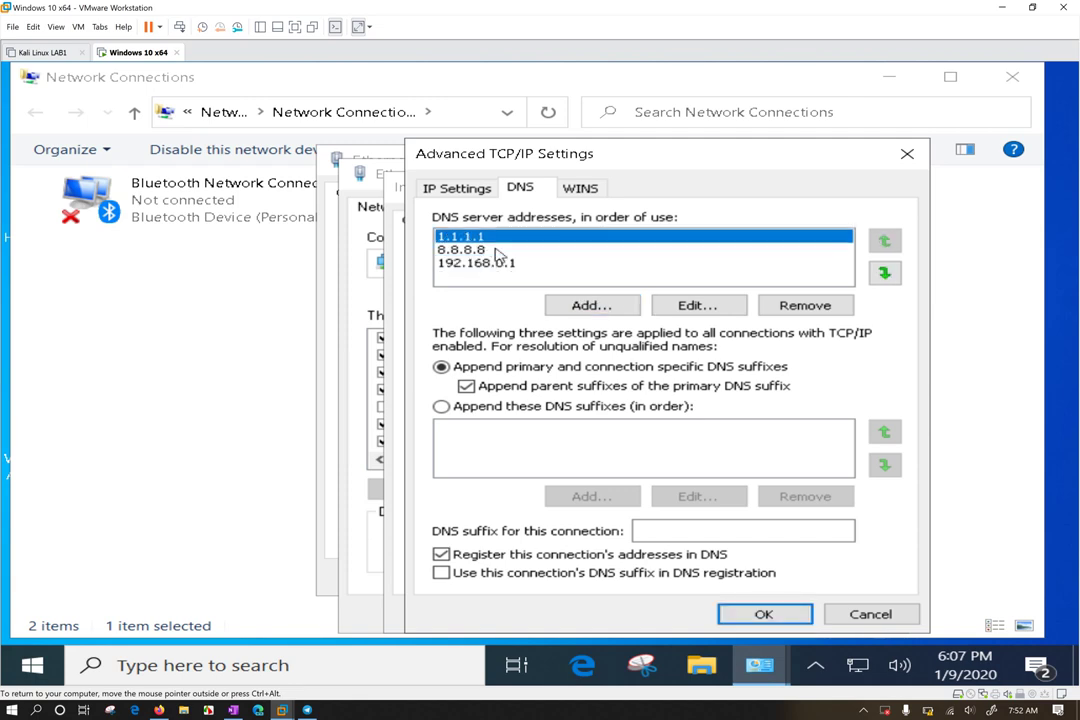
pyautogui.click(508, 251)
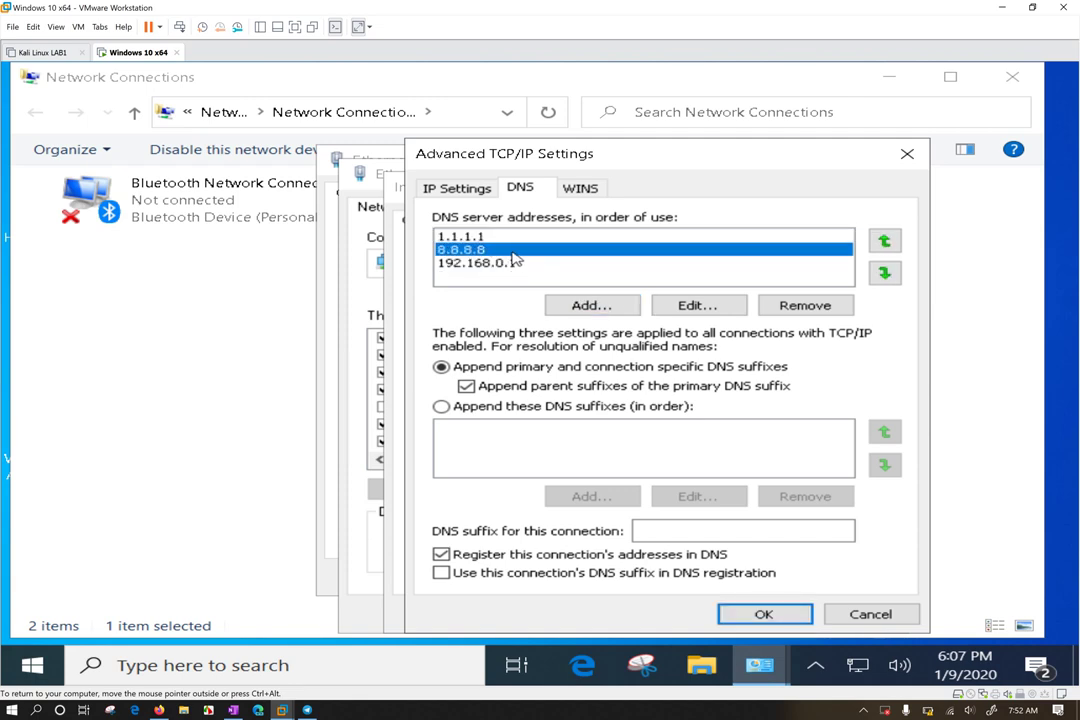
pyautogui.click(508, 264)
pyautogui.click(477, 237)
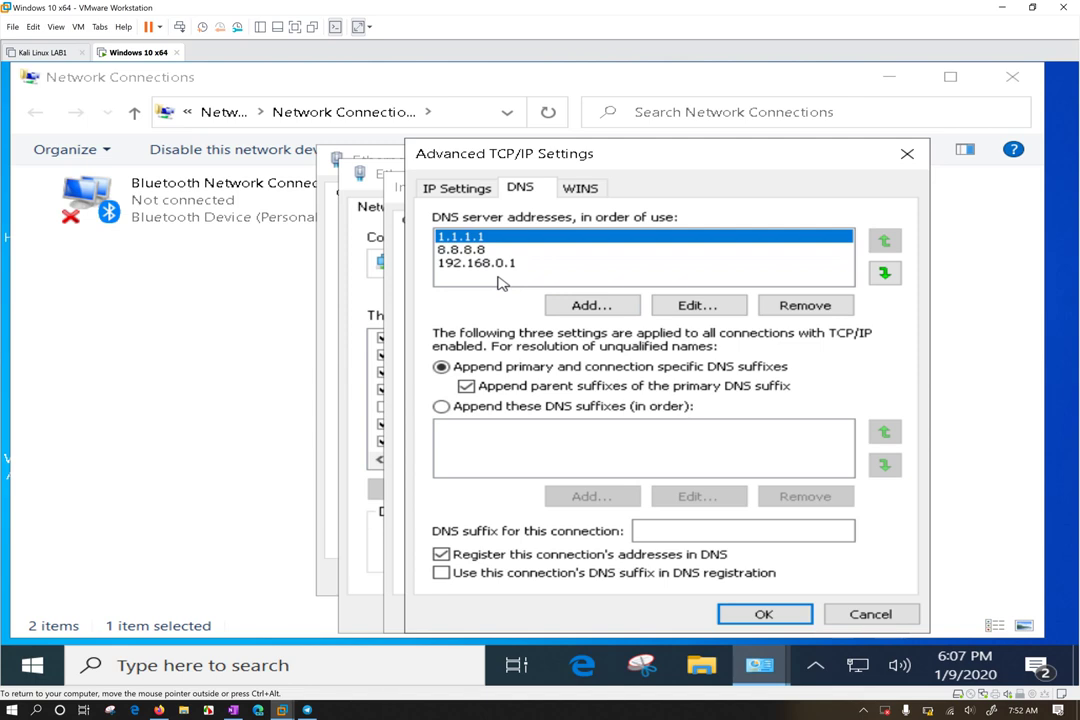
# Confirm the Advanced TCP/IP and IPv4 dialogs with OK, then close Ethernet0 Properties
pyautogui.click(760, 613)
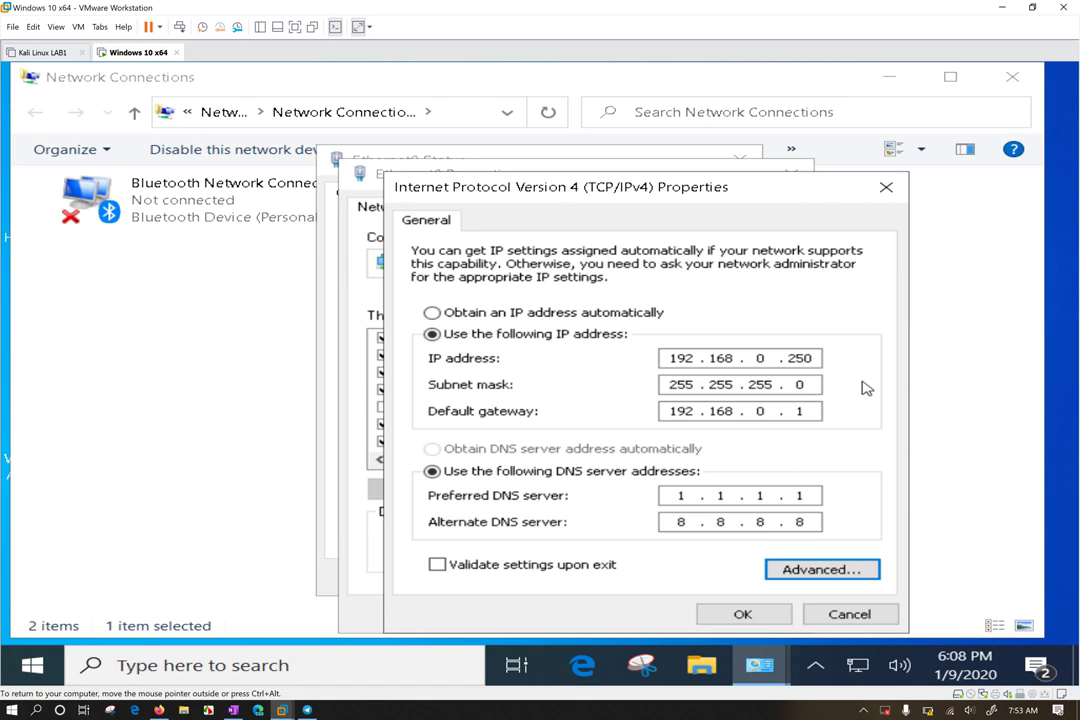
pyautogui.click(746, 617)
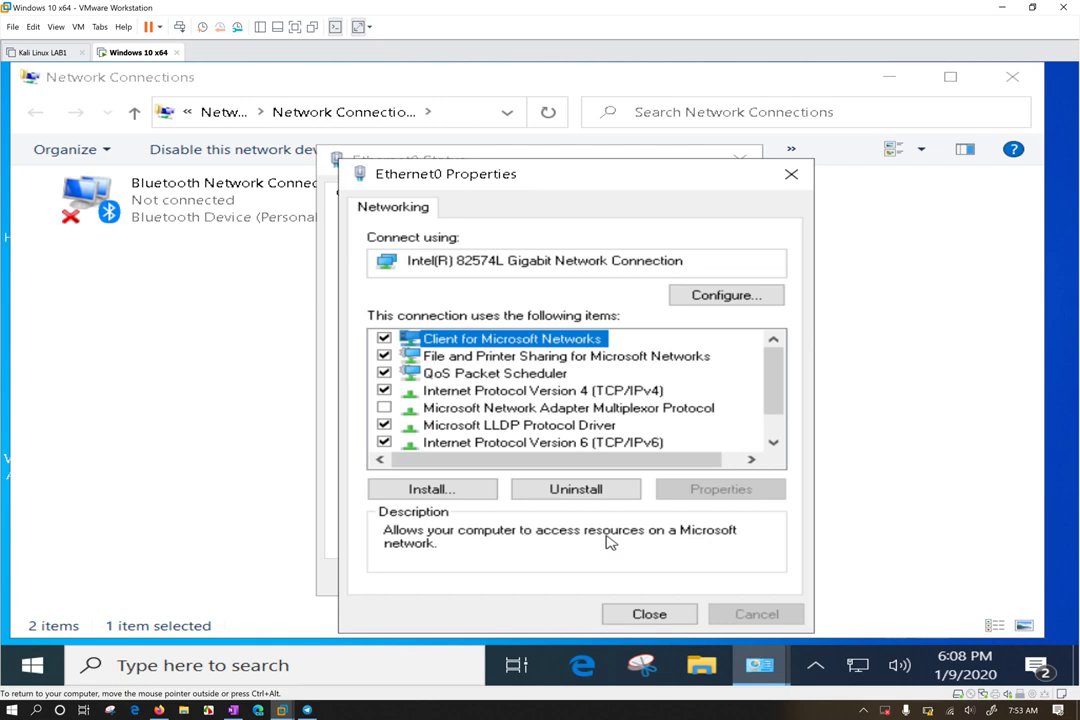
pyautogui.click(663, 620)
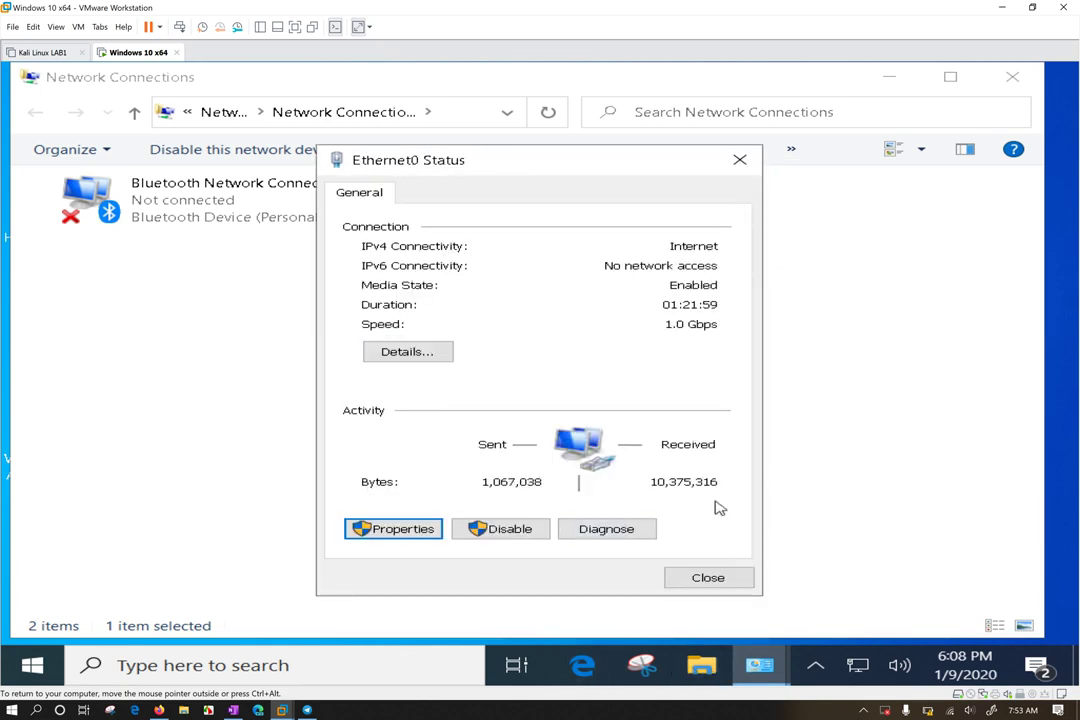
# Review Ethernet0's connection details, including 10.0.0.22, then close them and minimize Network Connections
pyautogui.click(432, 354)
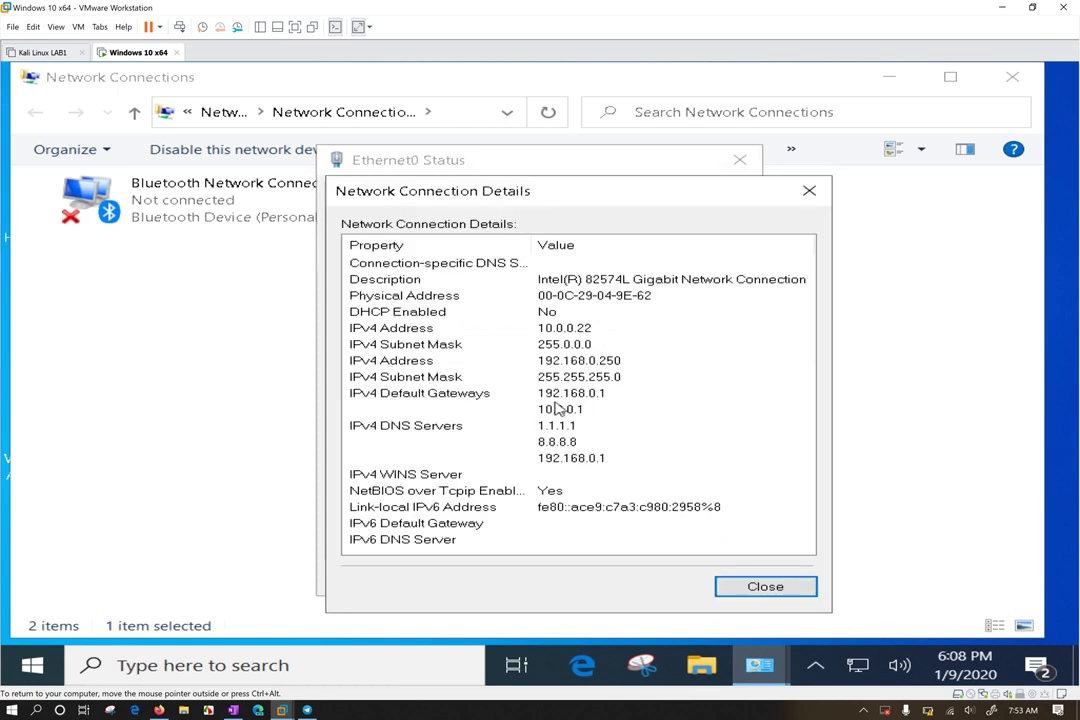
pyautogui.click(484, 325)
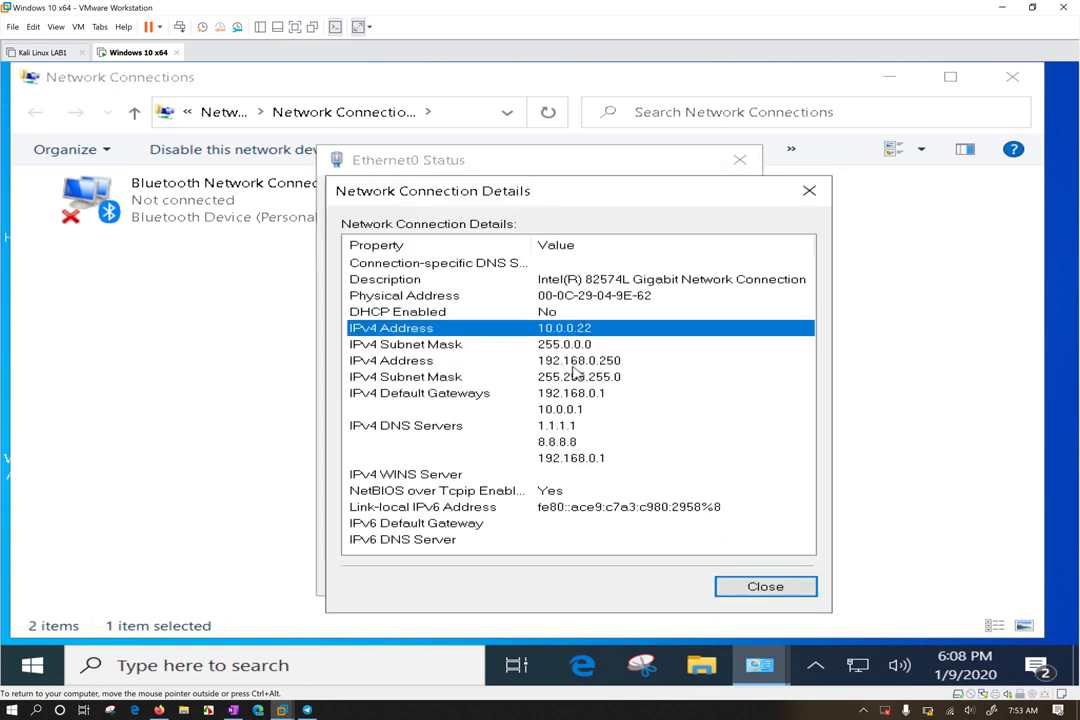
pyautogui.click(576, 521)
pyautogui.click(580, 541)
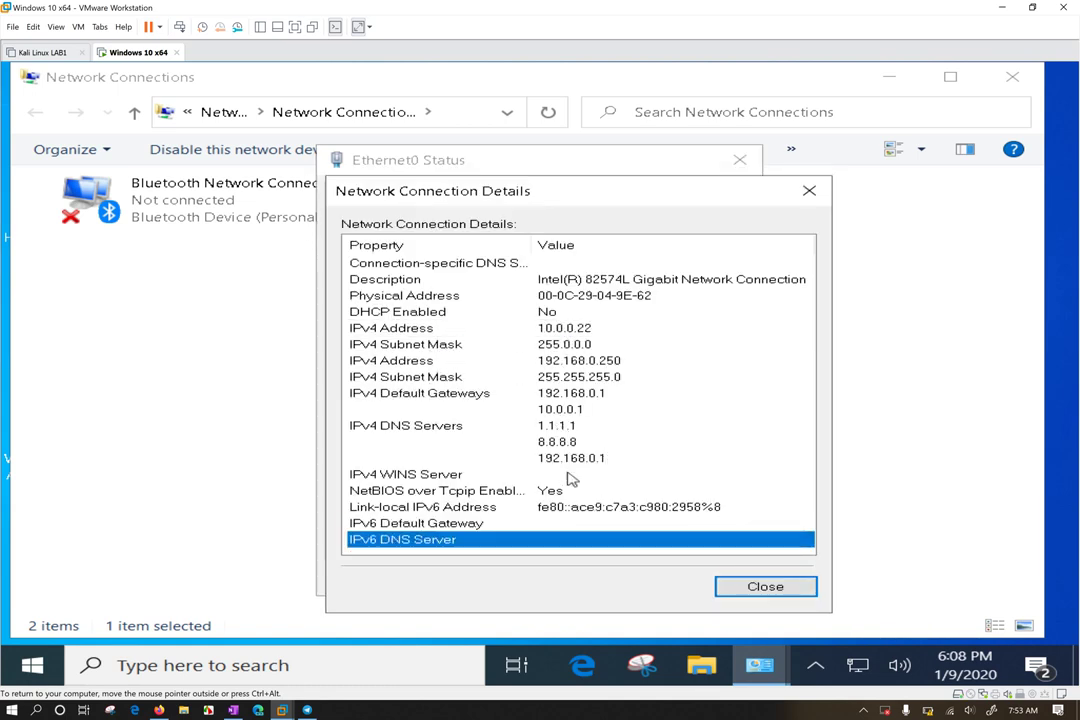
pyautogui.click(545, 330)
pyautogui.click(548, 298)
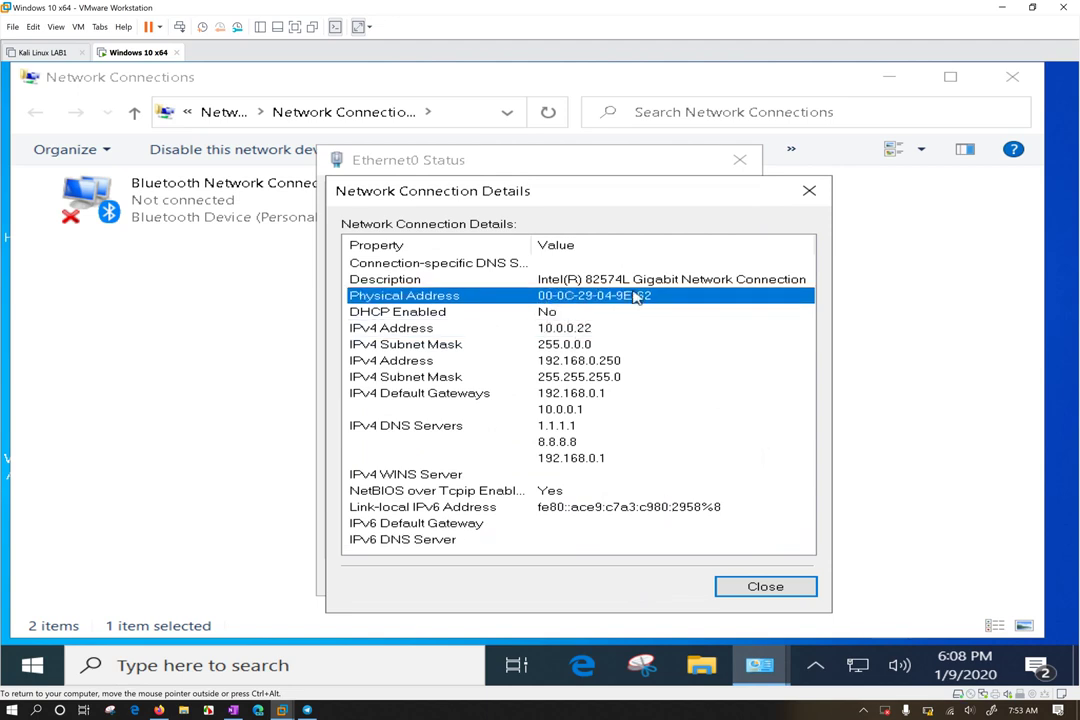
pyautogui.click(818, 191)
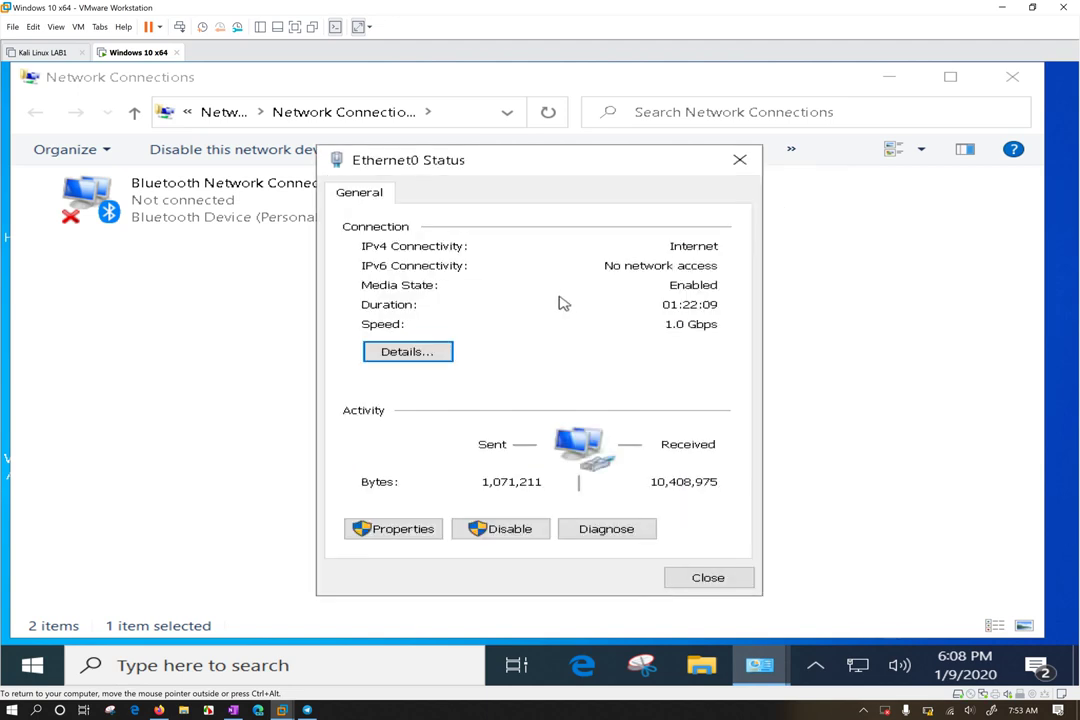
pyautogui.hotkey('alt', 'Tab')
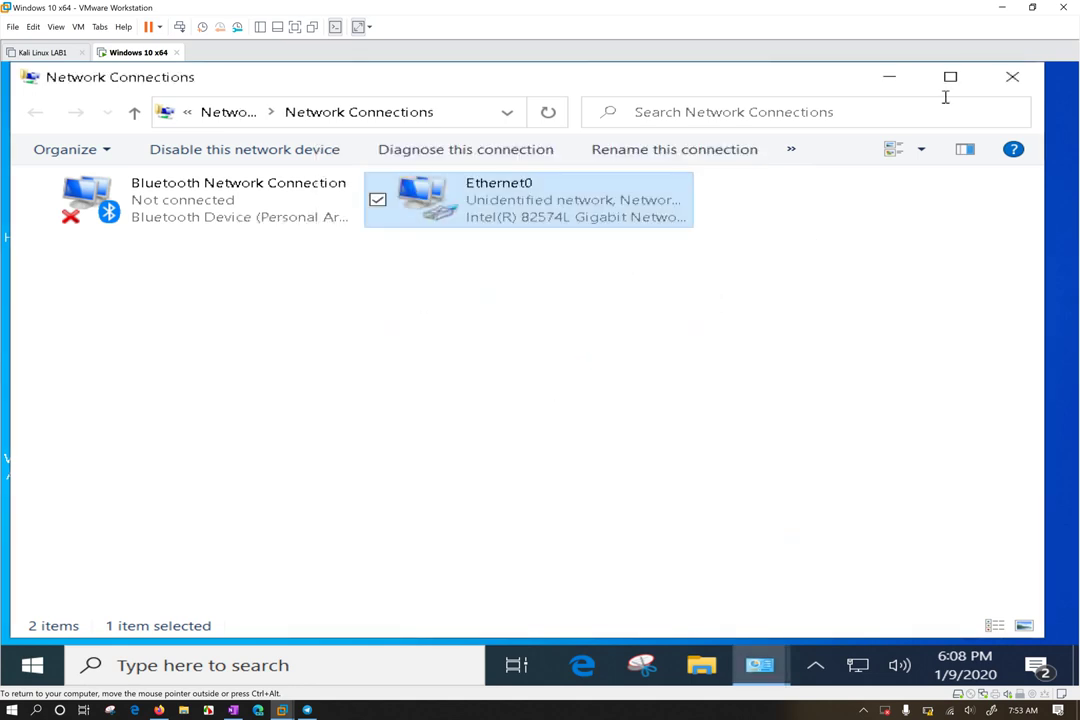
pyautogui.click(889, 77)
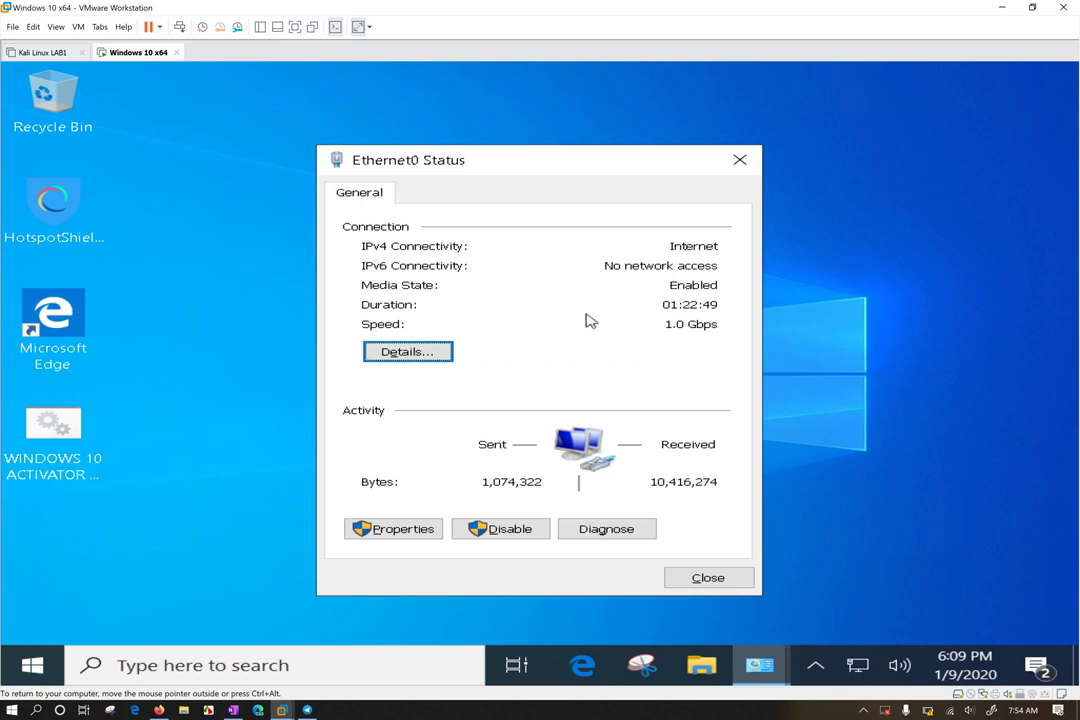
pyautogui.moveTo(547, 166); pyautogui.dragTo(548, 112)
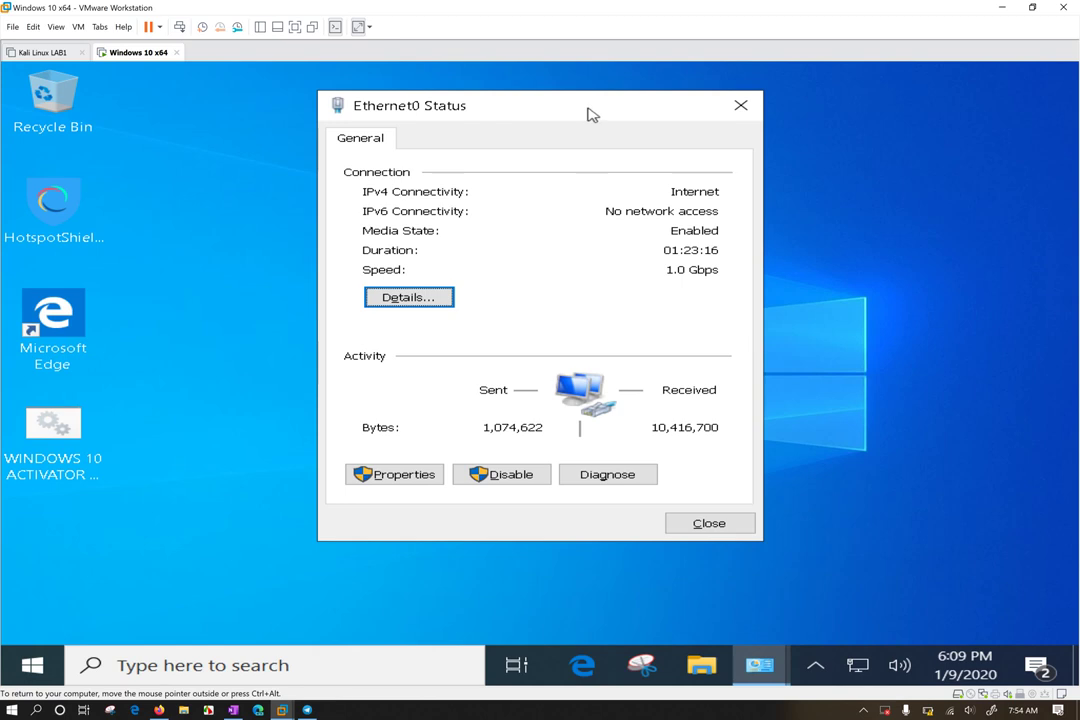
pyautogui.moveTo(590, 115); pyautogui.dragTo(588, 137)
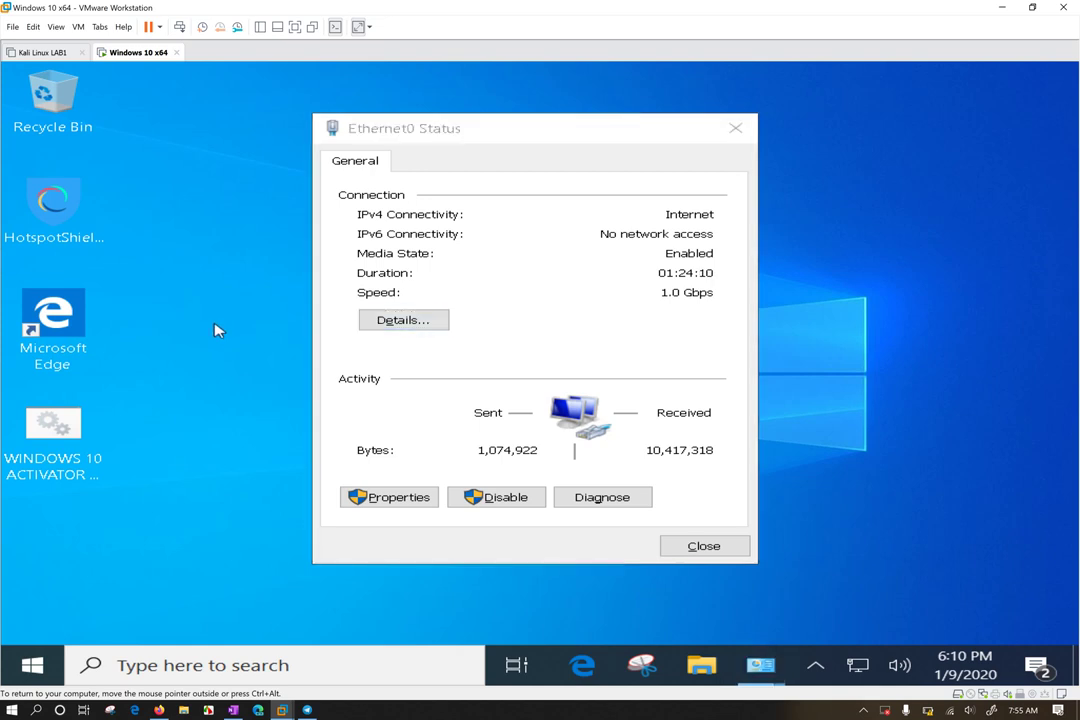
# Open Command Prompt from Run and execute ipconfig
pyautogui.press('super+r')
pyautogui.press('Return')
pyautogui.write('ipcofig')
pyautogui.press('BackSpace')
pyautogui.press('BackSpace')
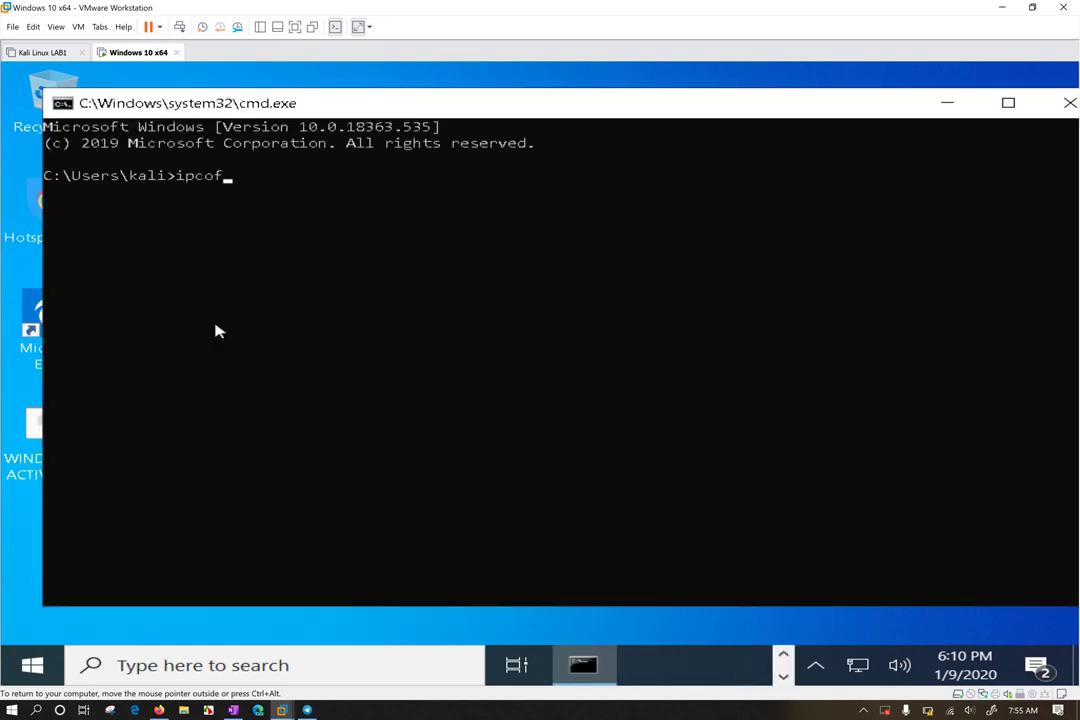
pyautogui.press('BackSpace')
pyautogui.write('nfig')
pyautogui.press('Return')
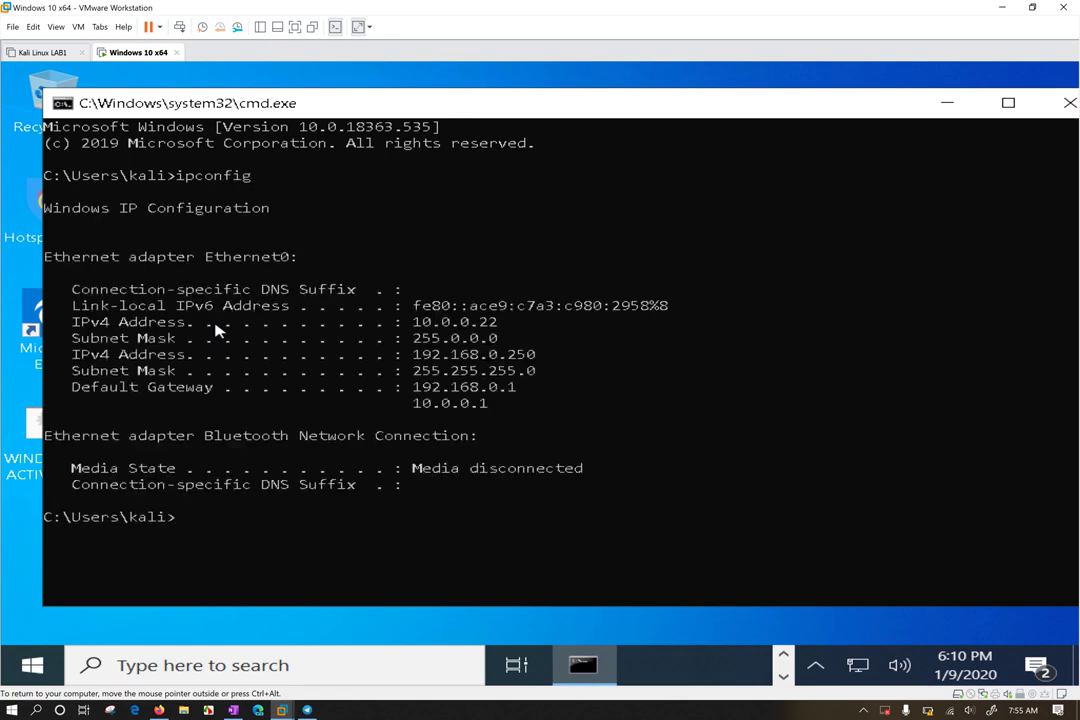
# Highlight Ethernet0's addresses 10.0.0.22 and 192.168.0.250, their masks, and both gateways
pyautogui.moveTo(397, 323); pyautogui.dragTo(497, 335)
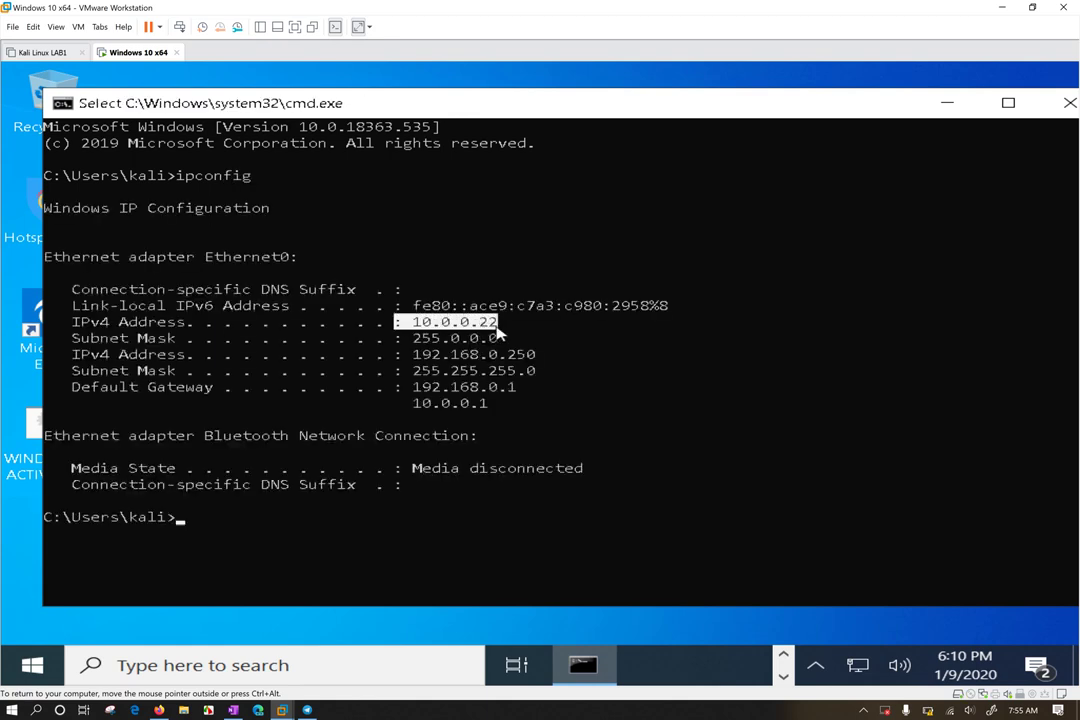
pyautogui.doubleClick(490, 338)
pyautogui.moveTo(412, 354); pyautogui.dragTo(553, 358)
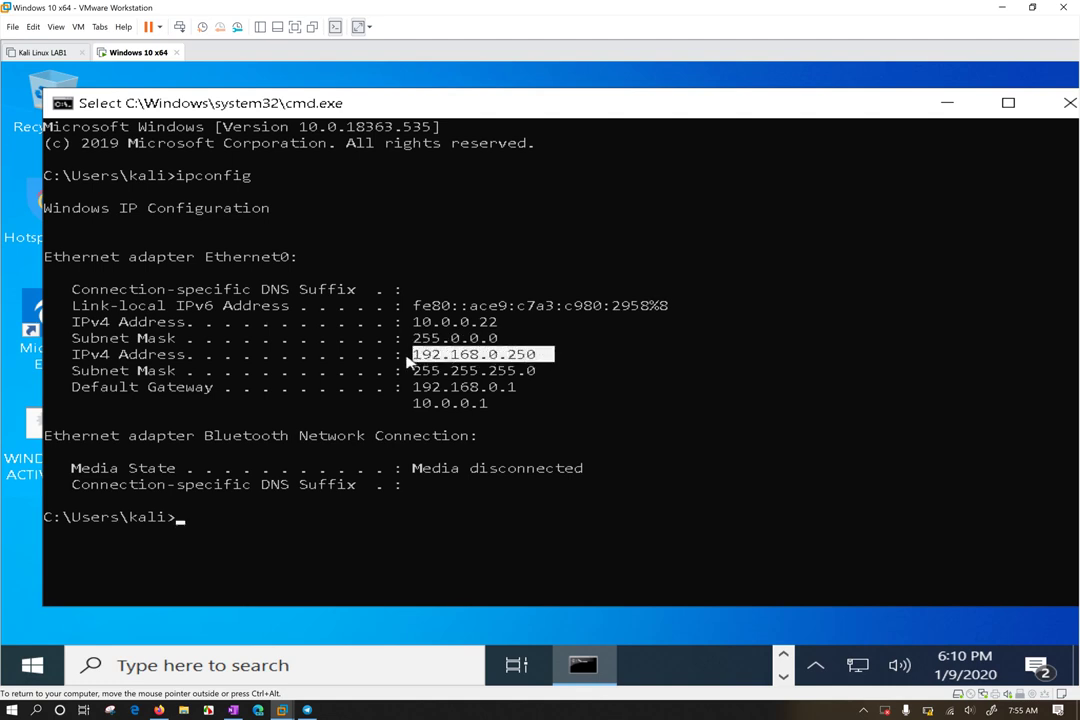
pyautogui.moveTo(411, 370); pyautogui.dragTo(538, 372)
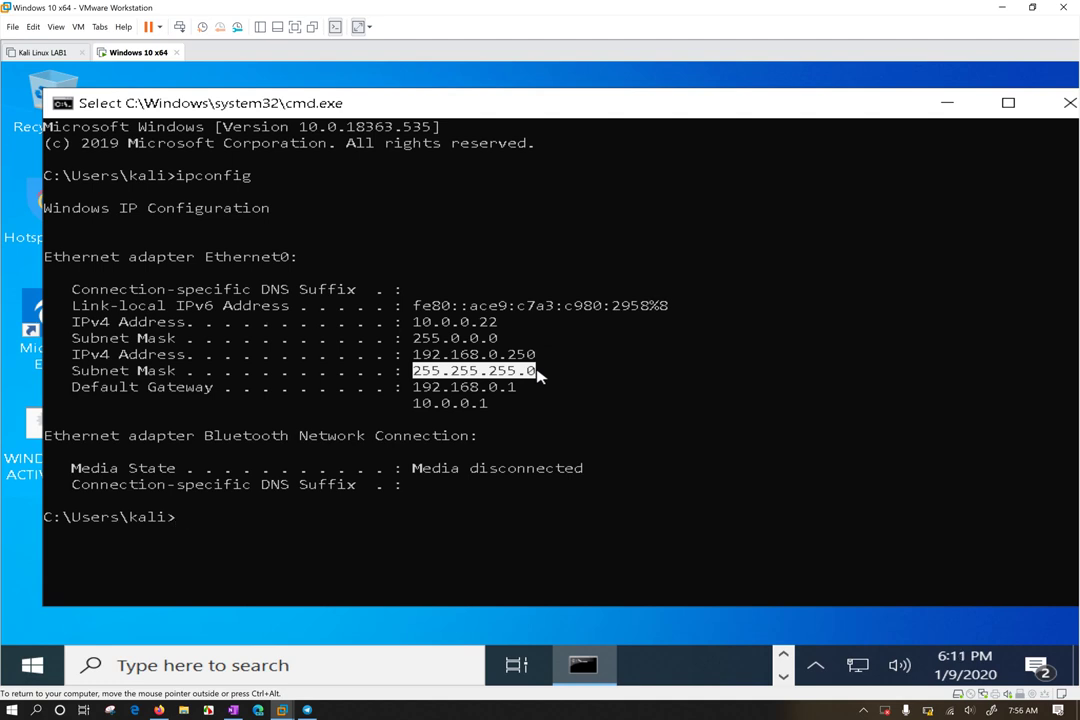
pyautogui.moveTo(405, 387); pyautogui.dragTo(506, 404)
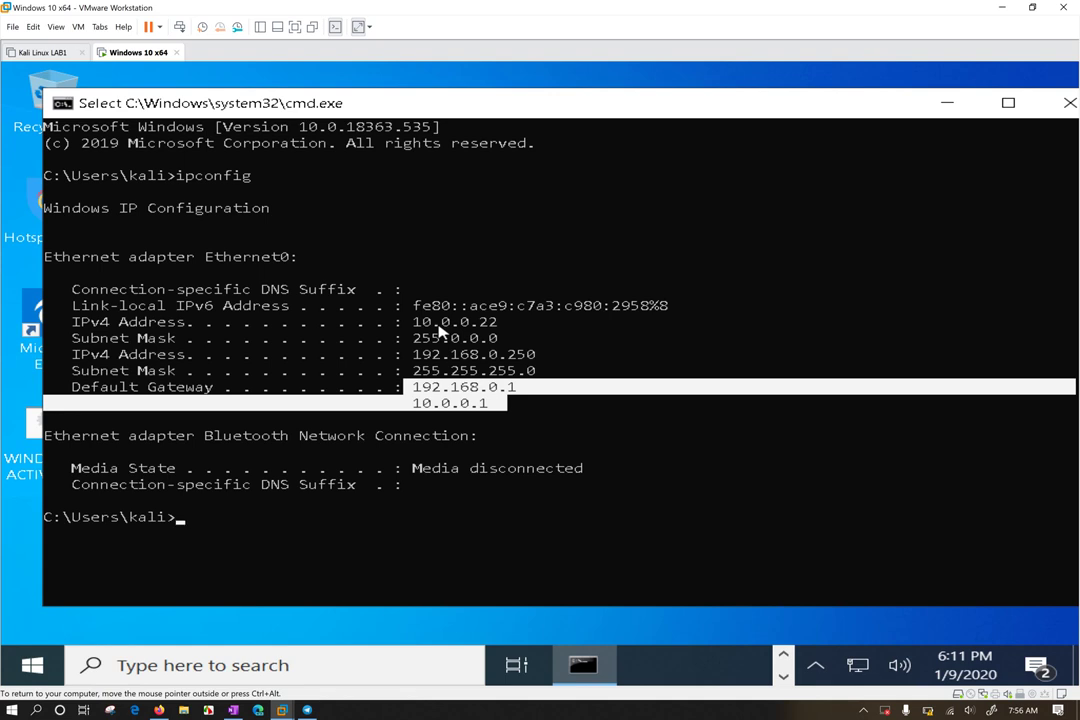
pyautogui.moveTo(158, 257); pyautogui.dragTo(320, 257)
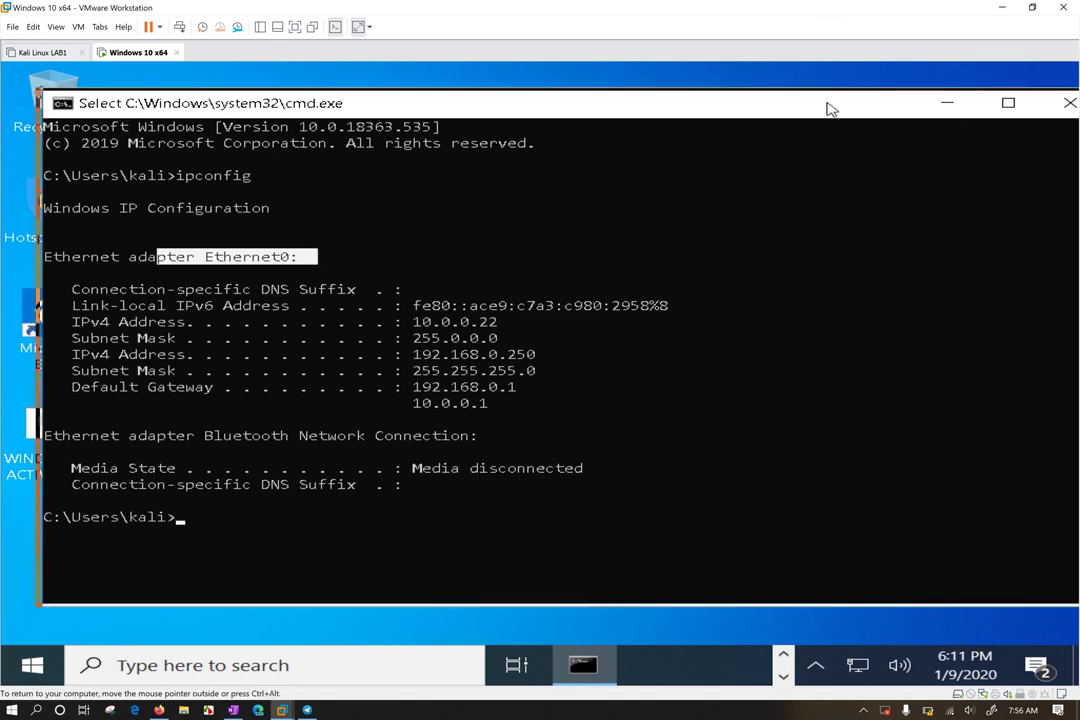
pyautogui.moveTo(803, 107); pyautogui.dragTo(803, 107)
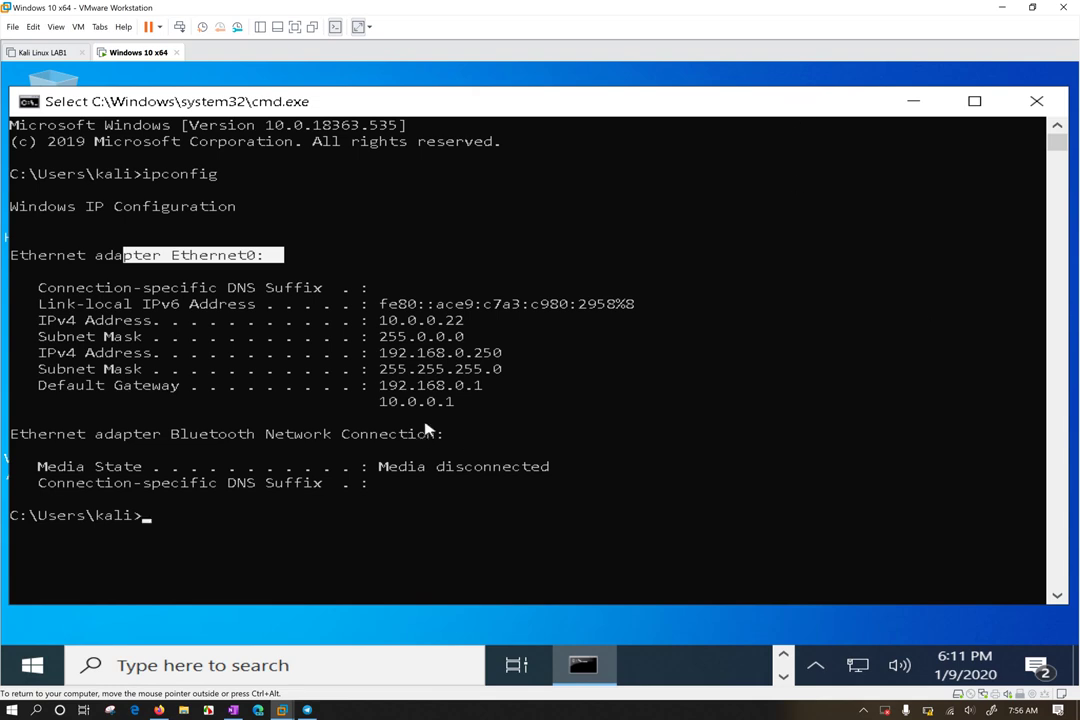
# Run ipconfig /all and highlight Ethernet0's physical address and DHCP Enabled: No
pyautogui.write('ipconfig ')
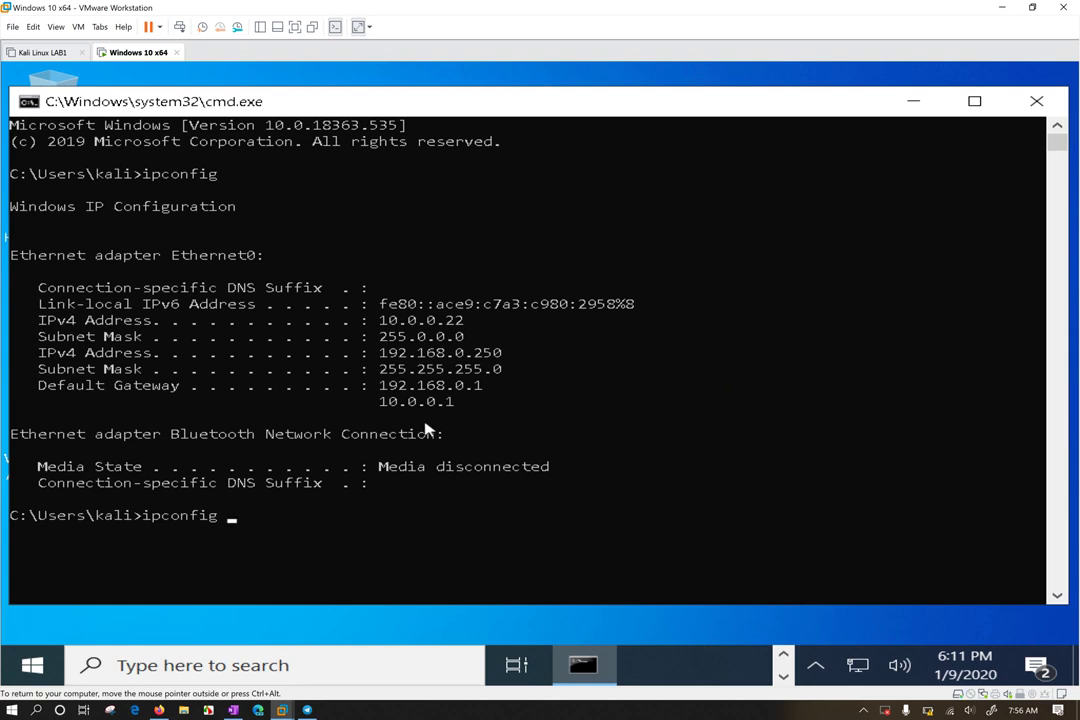
pyautogui.write('/all')
pyautogui.press('Return')
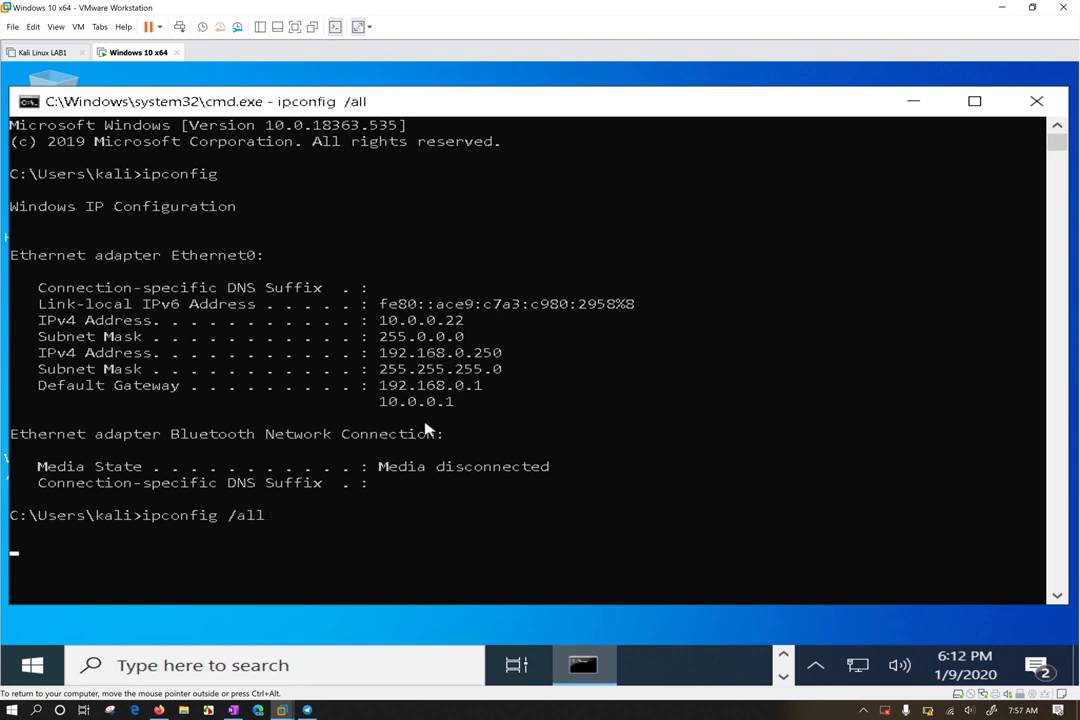
pyautogui.scroll(3, 428, 375)
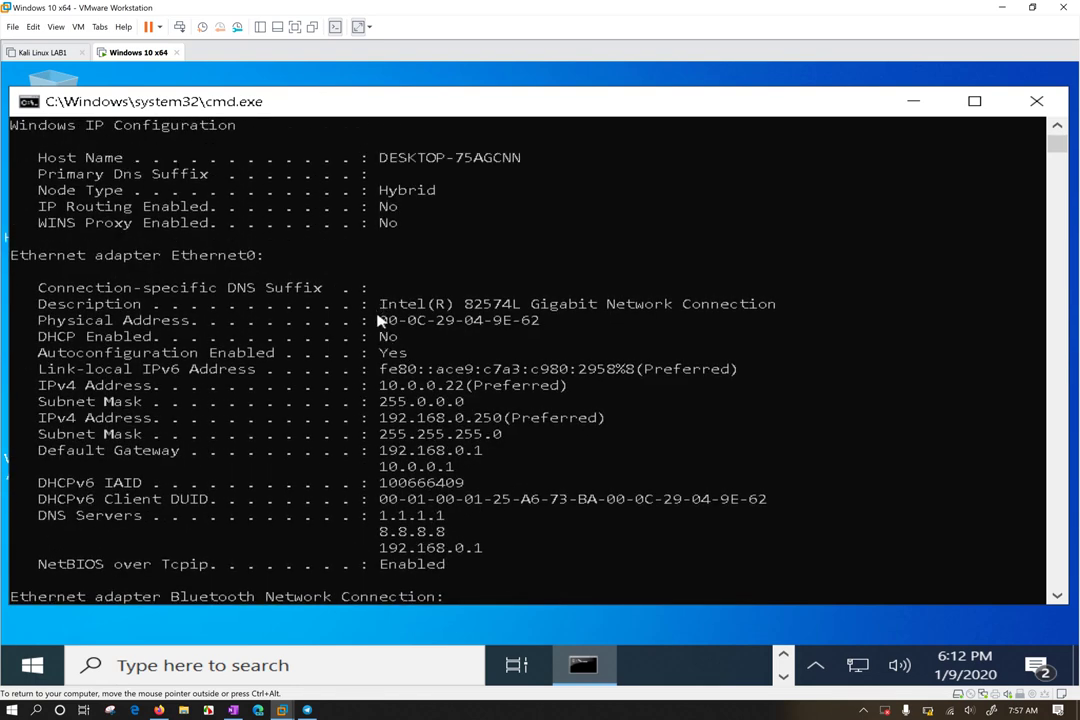
pyautogui.moveTo(380, 320); pyautogui.dragTo(550, 333)
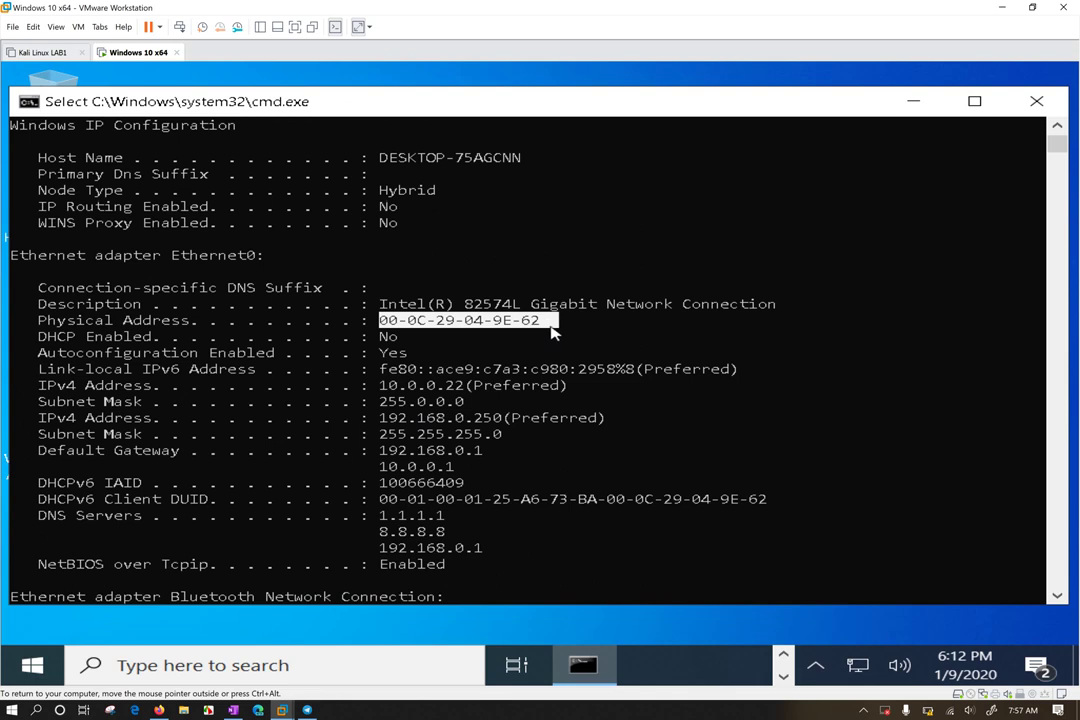
pyautogui.click(365, 338)
pyautogui.moveTo(365, 338); pyautogui.dragTo(413, 338)
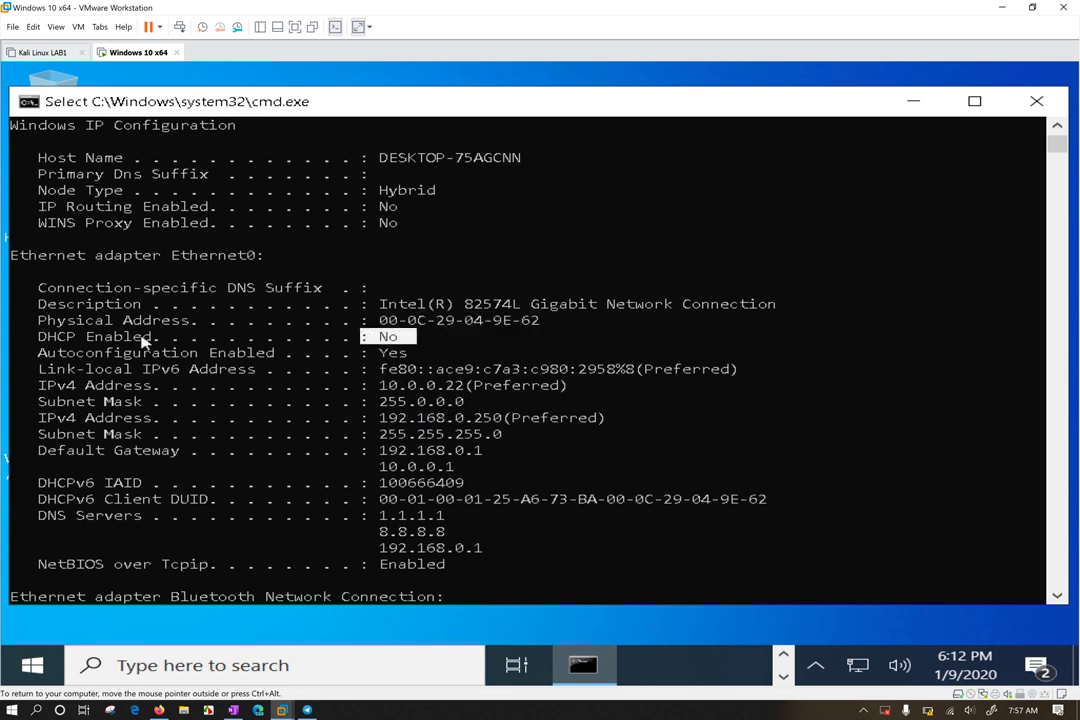
pyautogui.moveTo(92, 338); pyautogui.dragTo(126, 338)
pyautogui.click(377, 338)
pyautogui.moveTo(385, 340); pyautogui.dragTo(37, 357)
# Highlight the IPv6 and IPv4 addresses, gateway 10.0.0.1, DHCPv6 IDs and the three DNS servers
pyautogui.moveTo(710, 369); pyautogui.dragTo(36, 372)
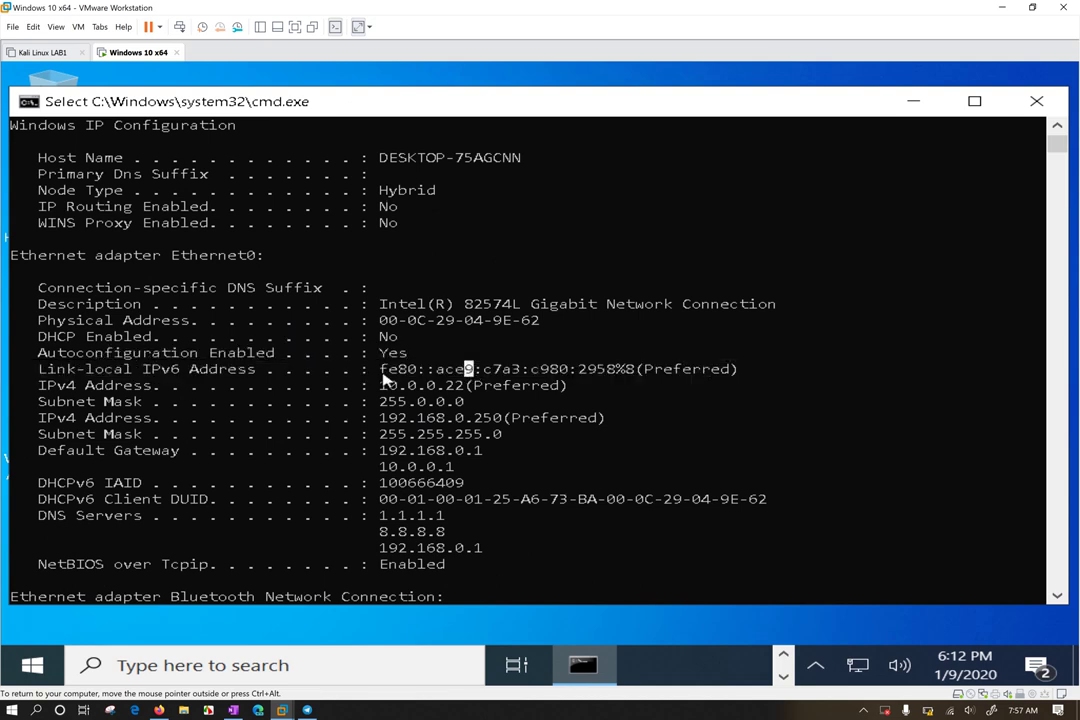
pyautogui.moveTo(375, 369); pyautogui.dragTo(738, 373)
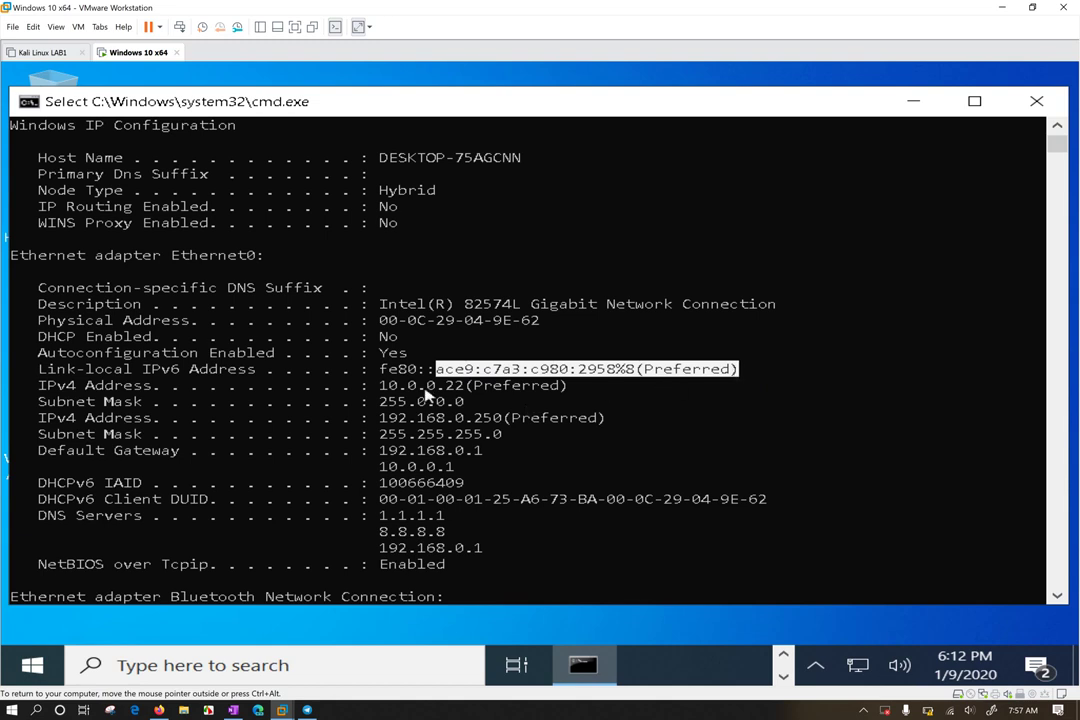
pyautogui.moveTo(47, 388); pyautogui.dragTo(185, 375)
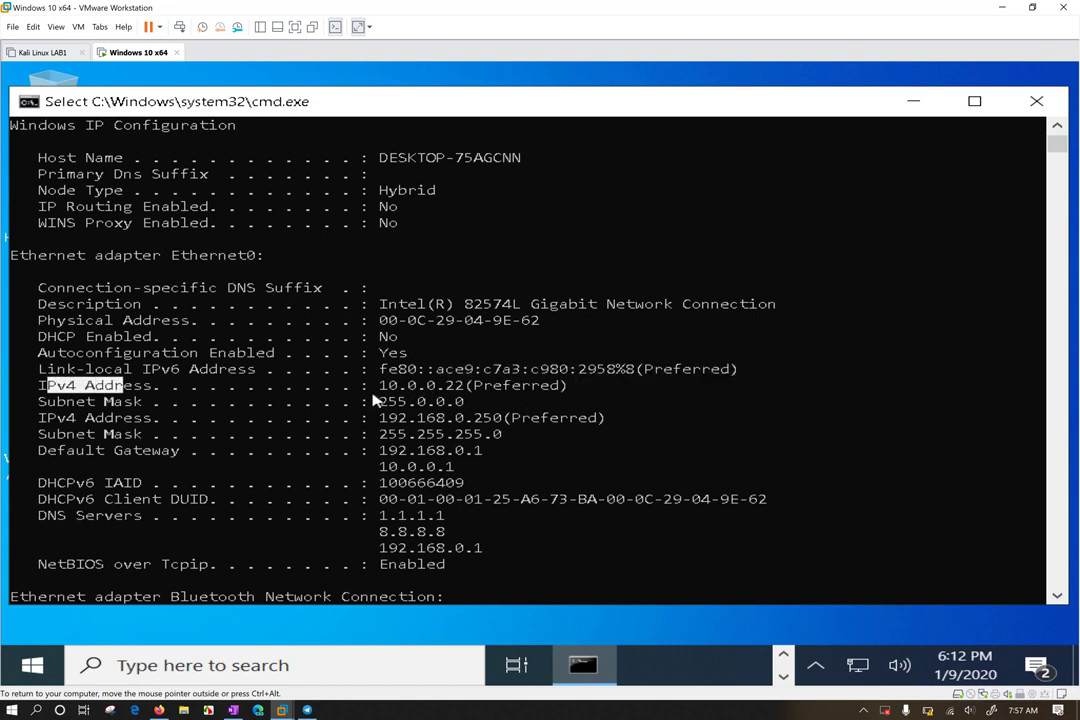
pyautogui.moveTo(381, 386); pyautogui.dragTo(418, 423)
pyautogui.click(403, 466)
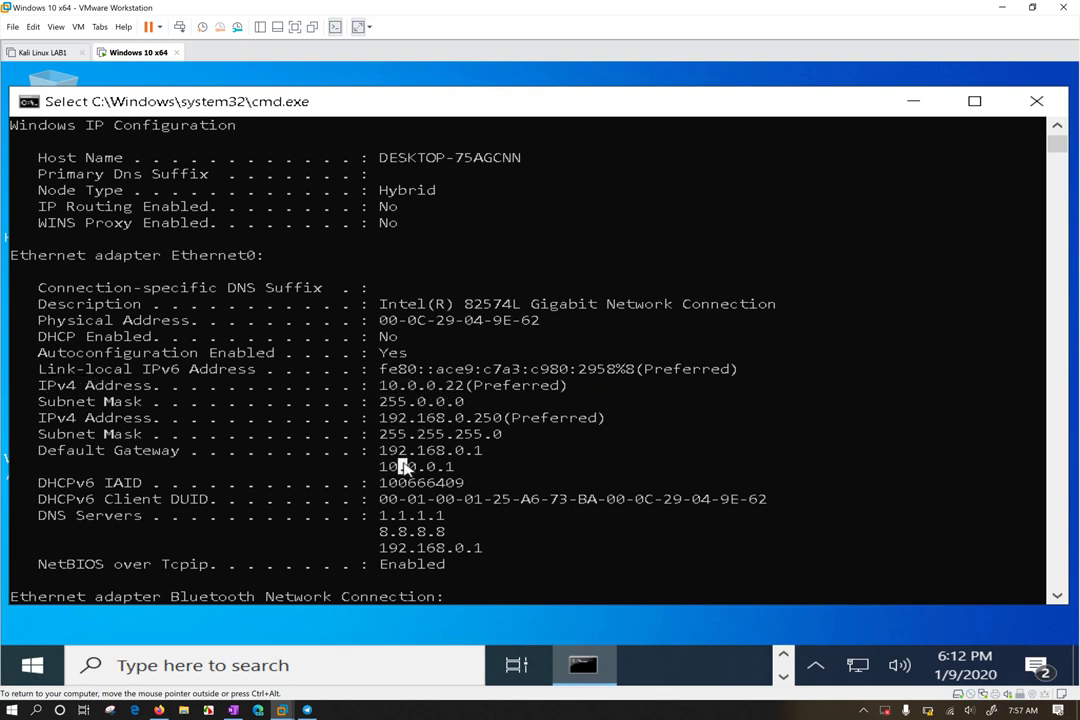
pyautogui.moveTo(30, 478); pyautogui.dragTo(519, 500)
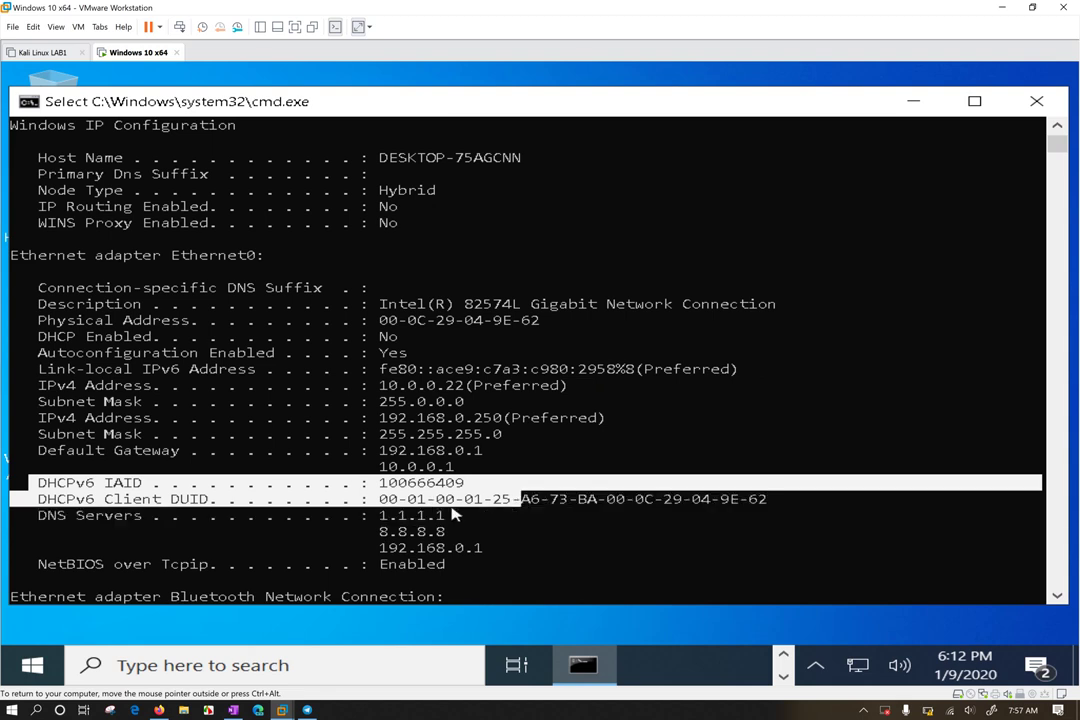
pyautogui.moveTo(374, 513); pyautogui.dragTo(490, 553)
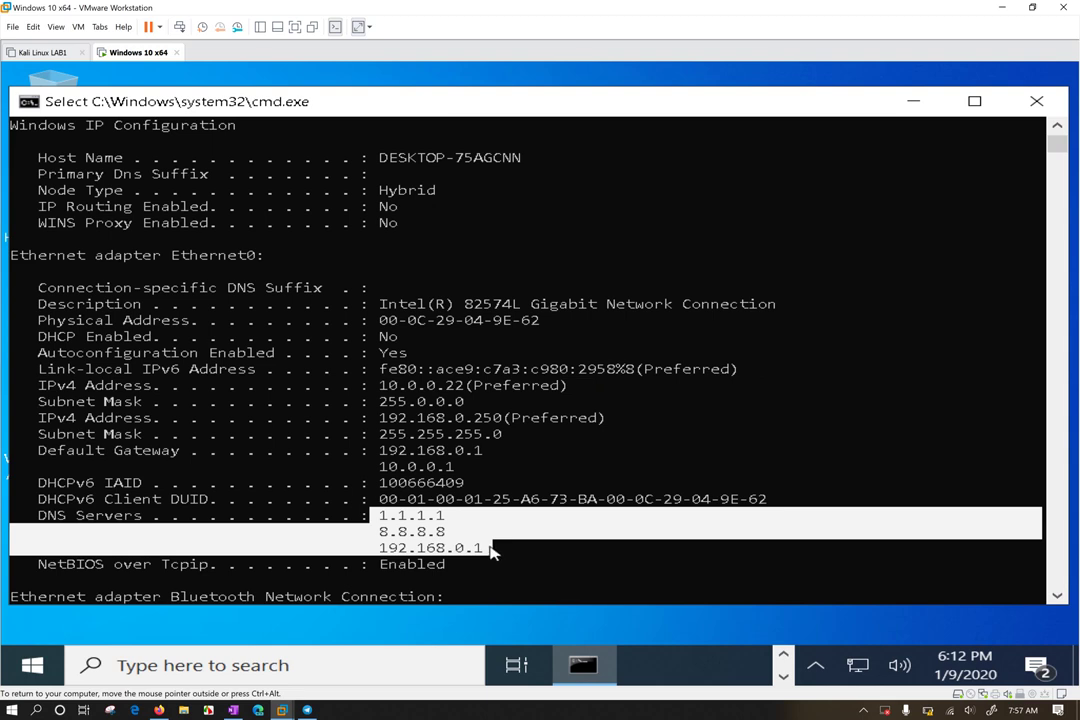
# Clear the selection and add blank prompt lines below the report
pyautogui.scroll(-5, 489, 414)
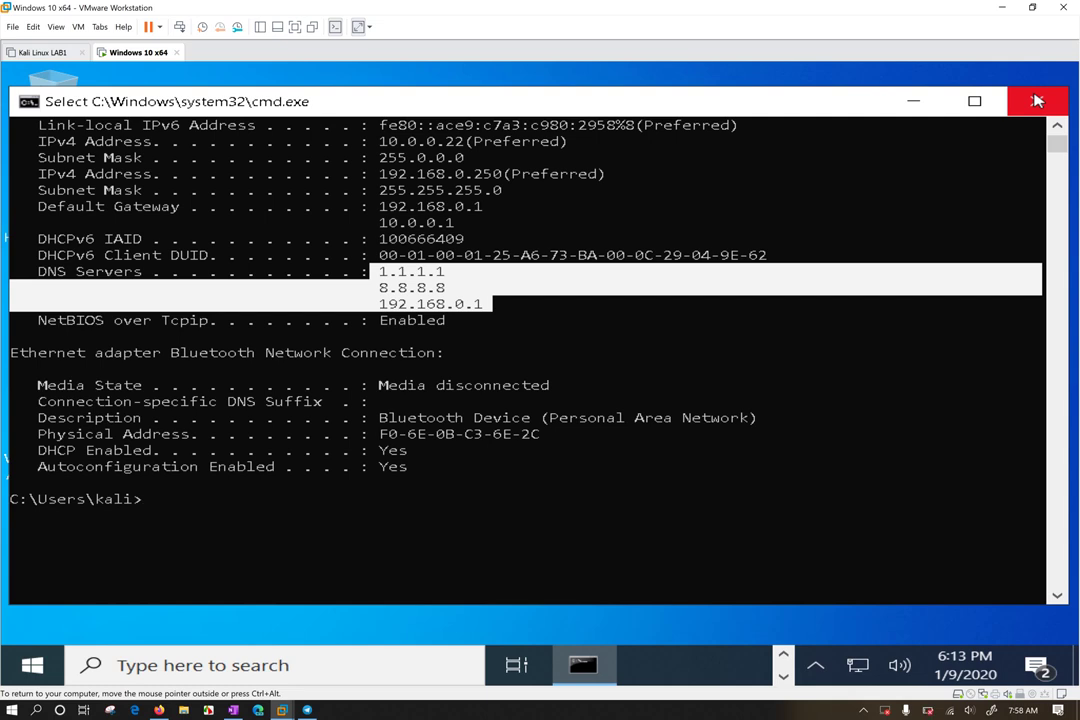
pyautogui.click(513, 446)
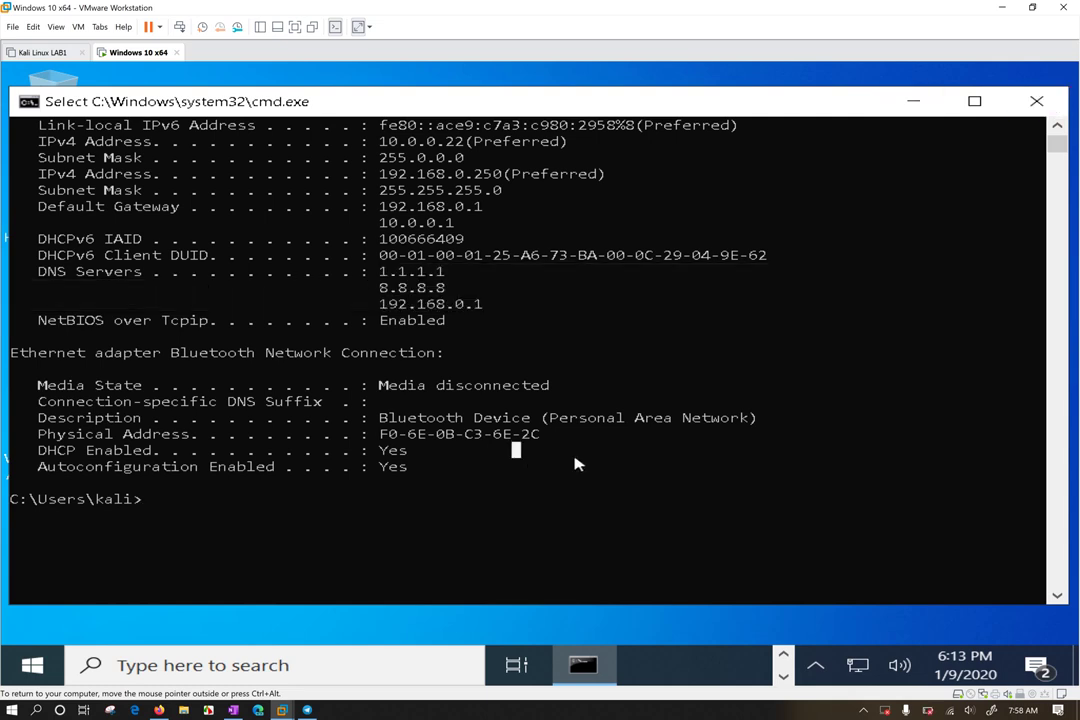
pyautogui.rightClick(542, 510)
pyautogui.press('Return')
pyautogui.press('Return')
pyautogui.press('Return')
pyautogui.press('Return')
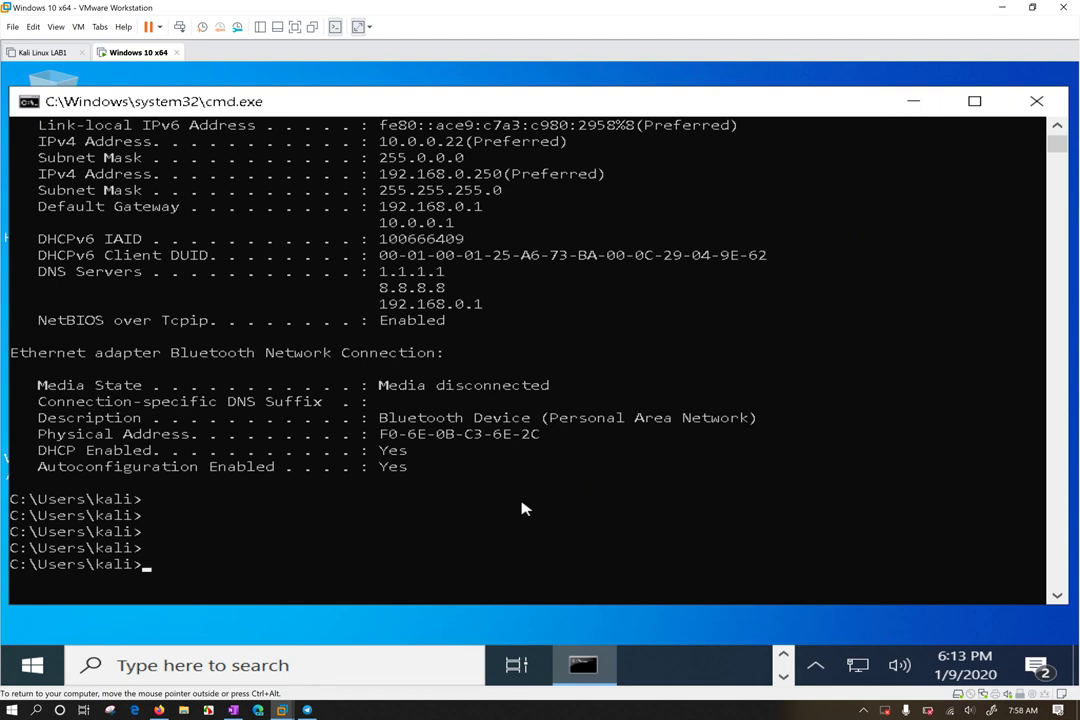
# Try ? and /? at the prompt, then run help to list Windows commands
pyautogui.write('?')
pyautogui.press('Return')
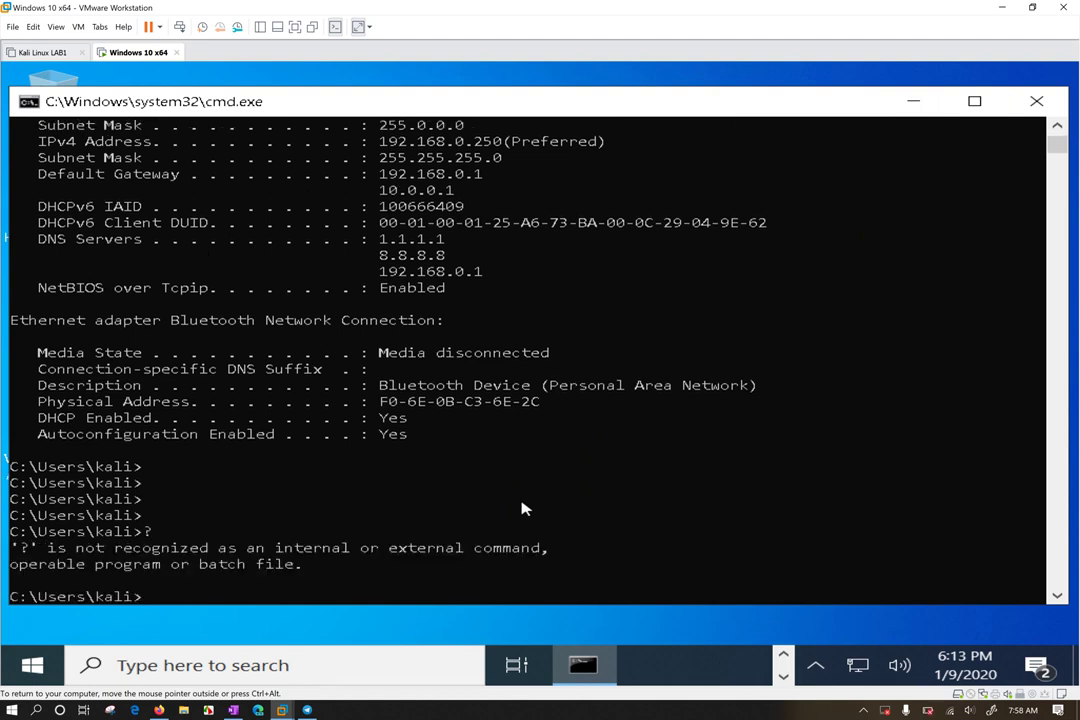
pyautogui.write('/?')
pyautogui.press('Return')
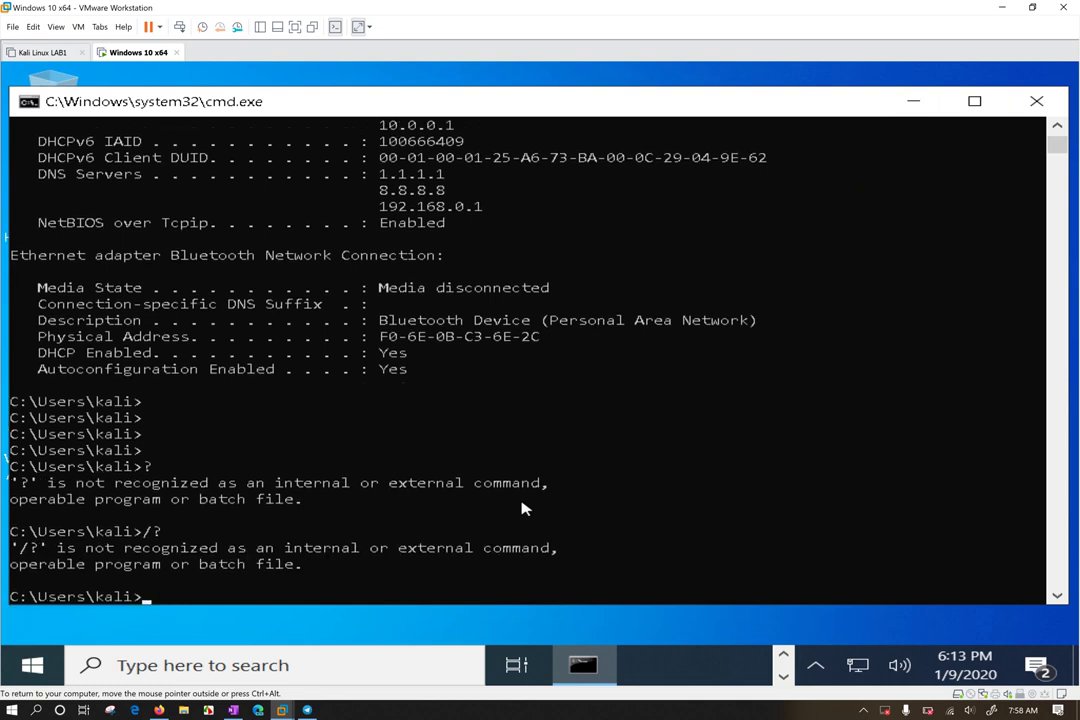
pyautogui.write('help')
pyautogui.press('Return')
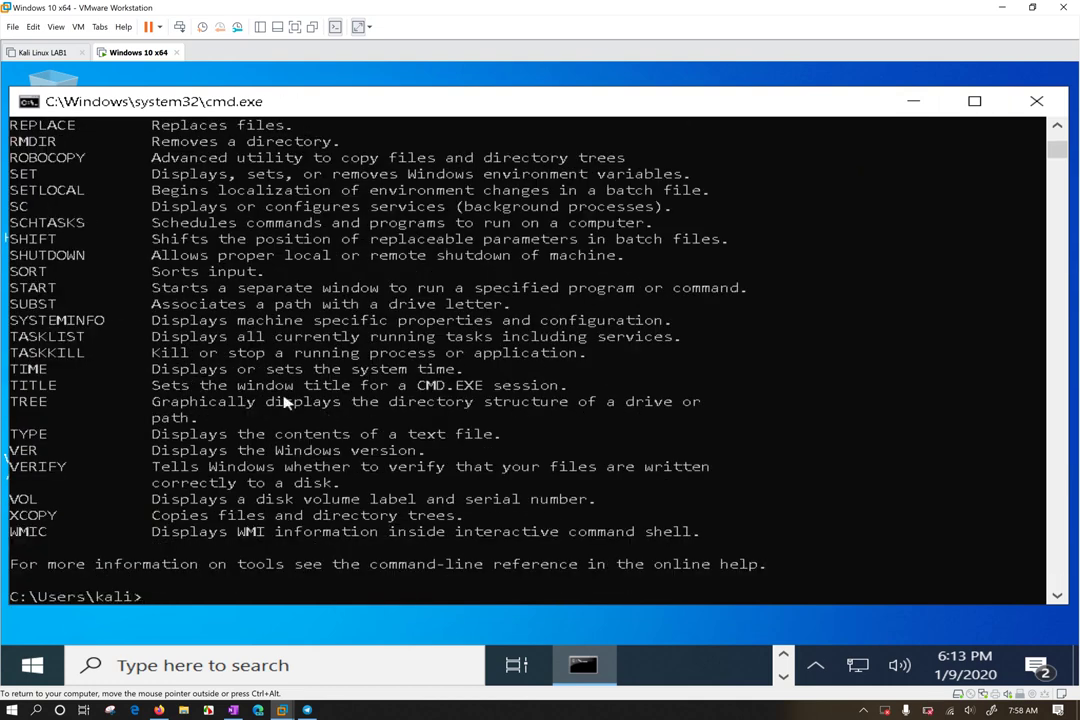
# Scroll through the help command list and enter ipconfig /? at the prompt
pyautogui.scroll(7, 128, 475)
pyautogui.scroll(6, 130, 472)
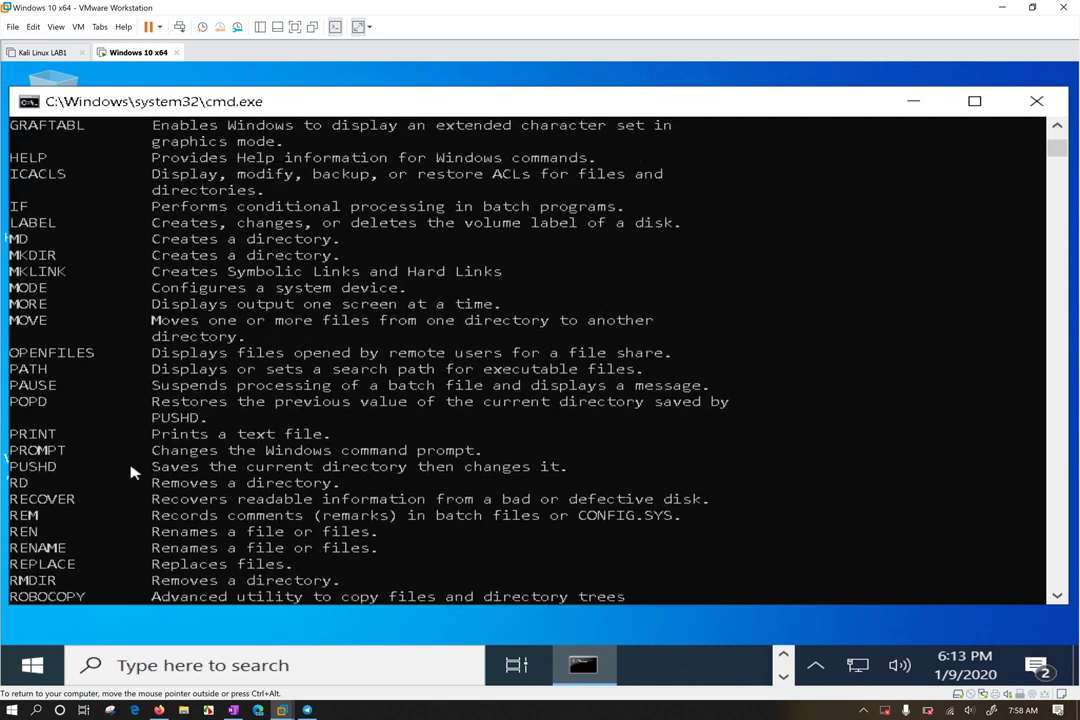
pyautogui.scroll(-15, 136, 460)
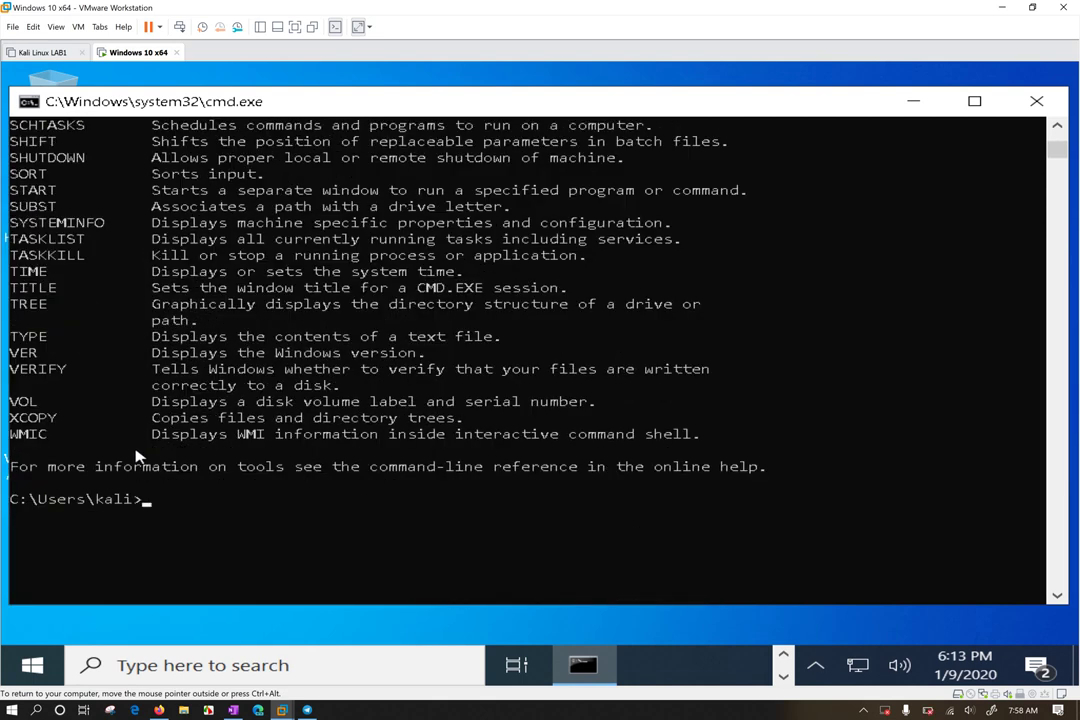
pyautogui.write('ipconfig /?')
pyautogui.press('Return')
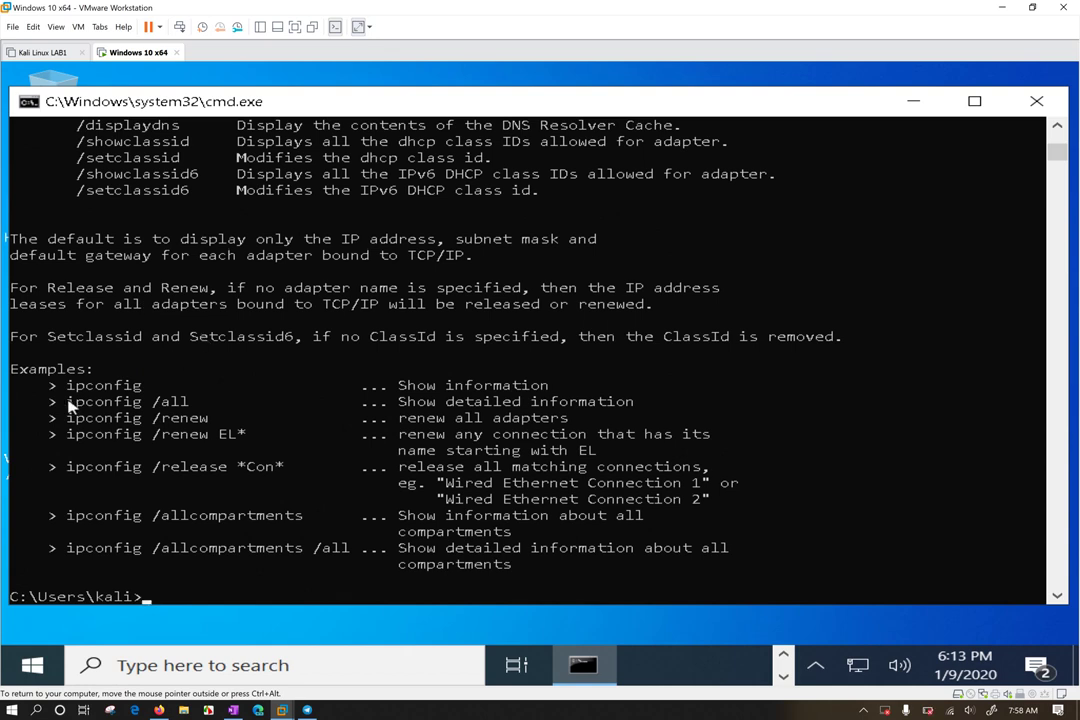
pyautogui.moveTo(42, 380); pyautogui.dragTo(752, 566)
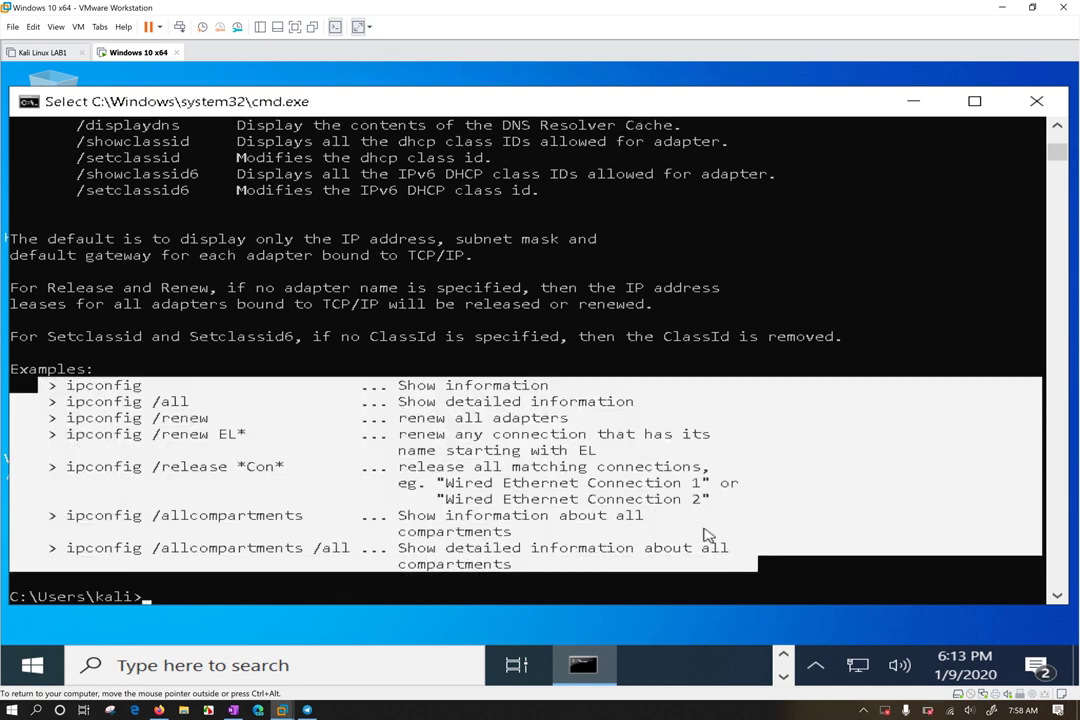
pyautogui.click(506, 401)
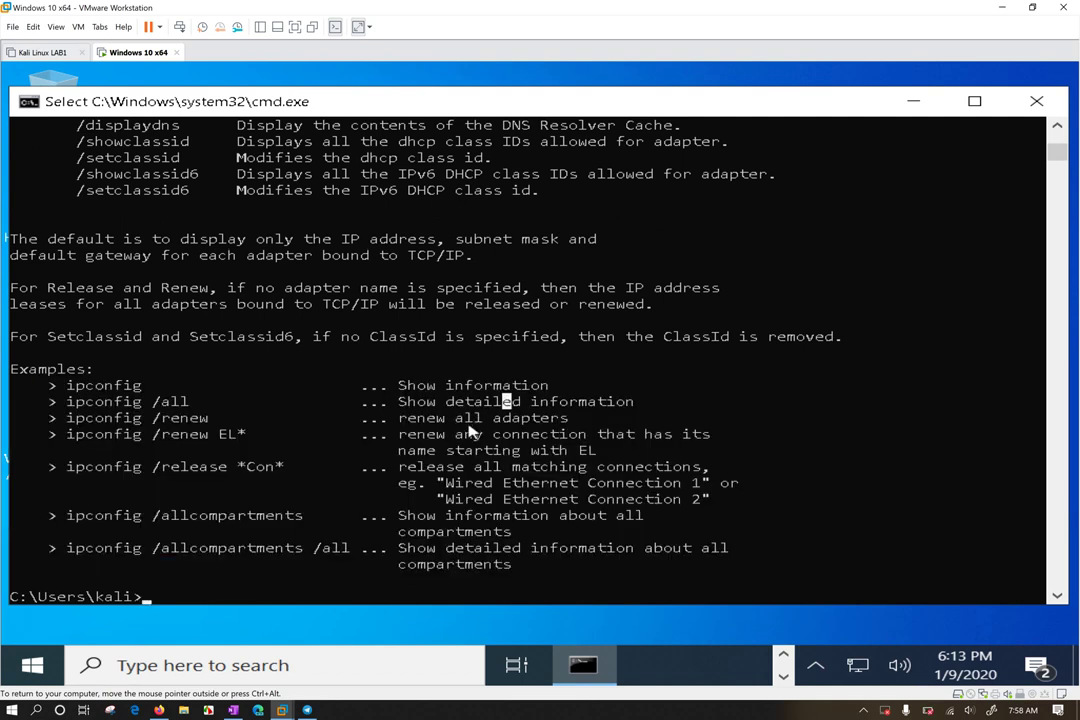
pyautogui.click(788, 434)
pyautogui.press('Escape')
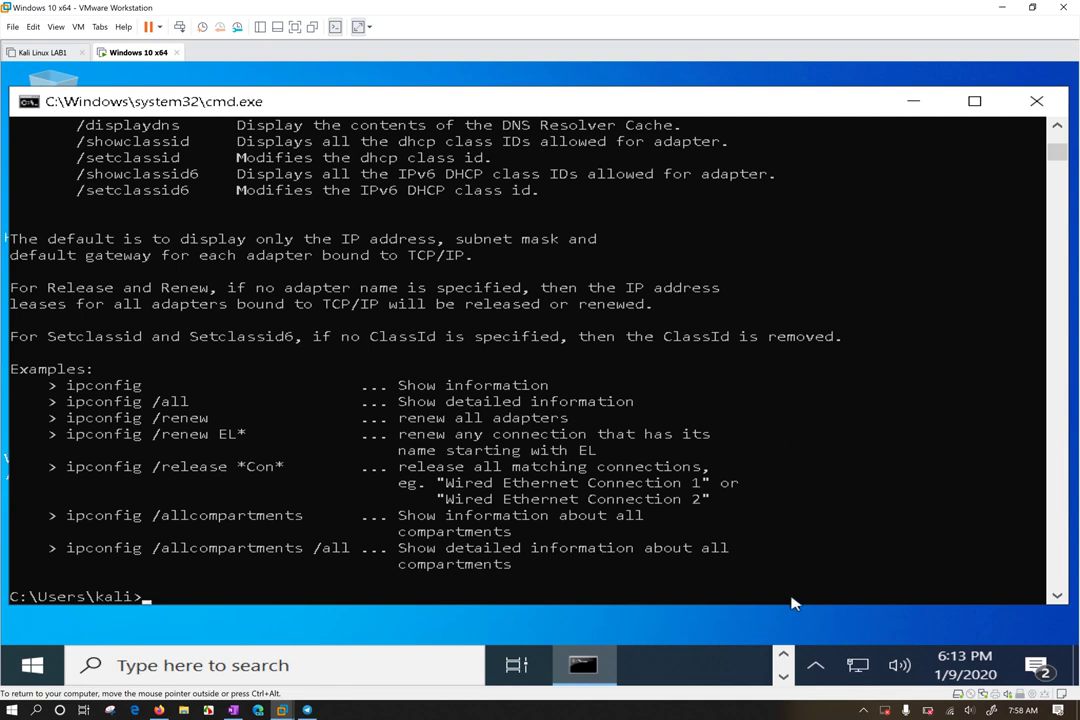
pyautogui.click(782, 582)
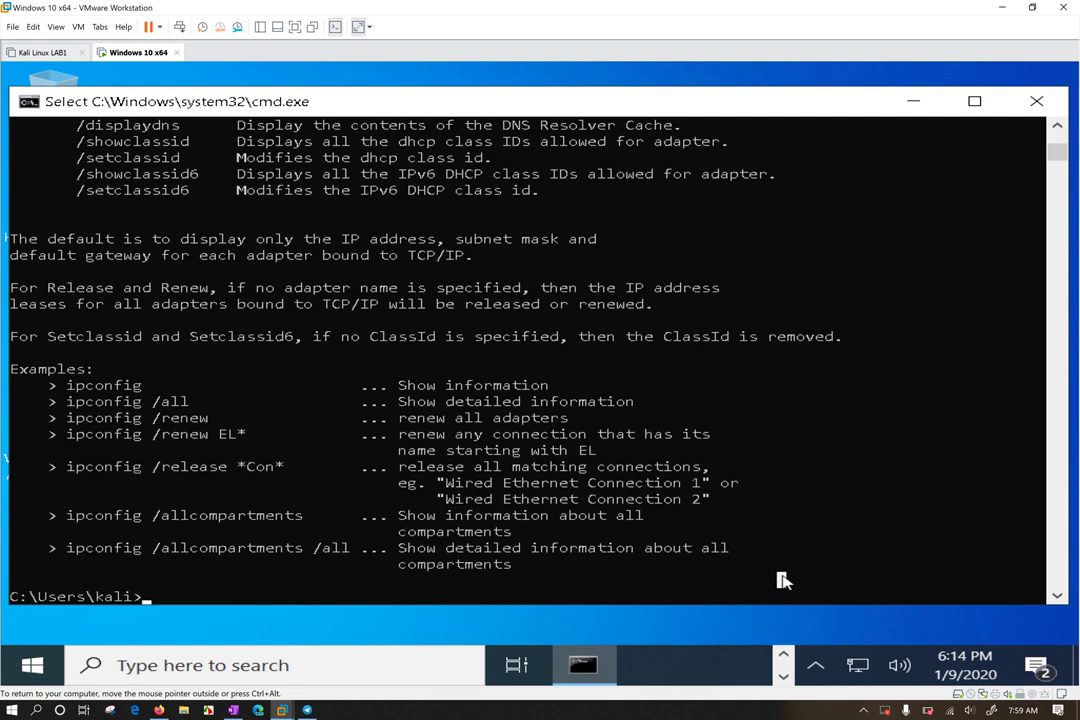
pyautogui.doubleClick(620, 96)
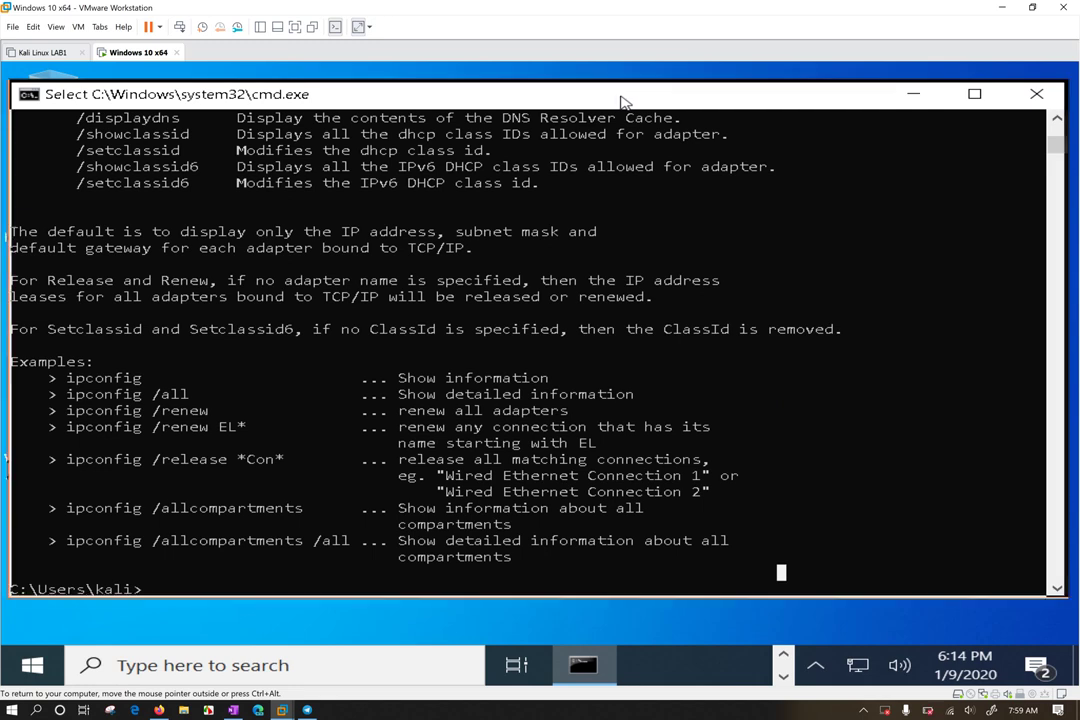
pyautogui.moveTo(625, 101); pyautogui.dragTo(632, 104)
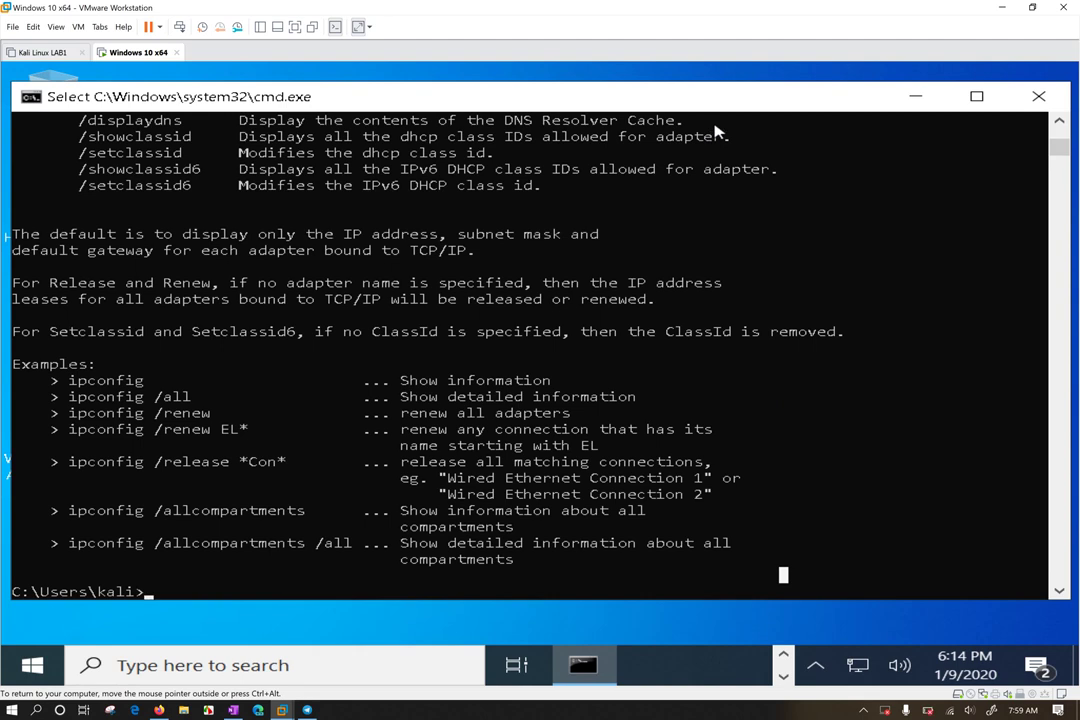
# Run ipconfig /? and scroll through its help output
pyautogui.write('ipconfig /?')
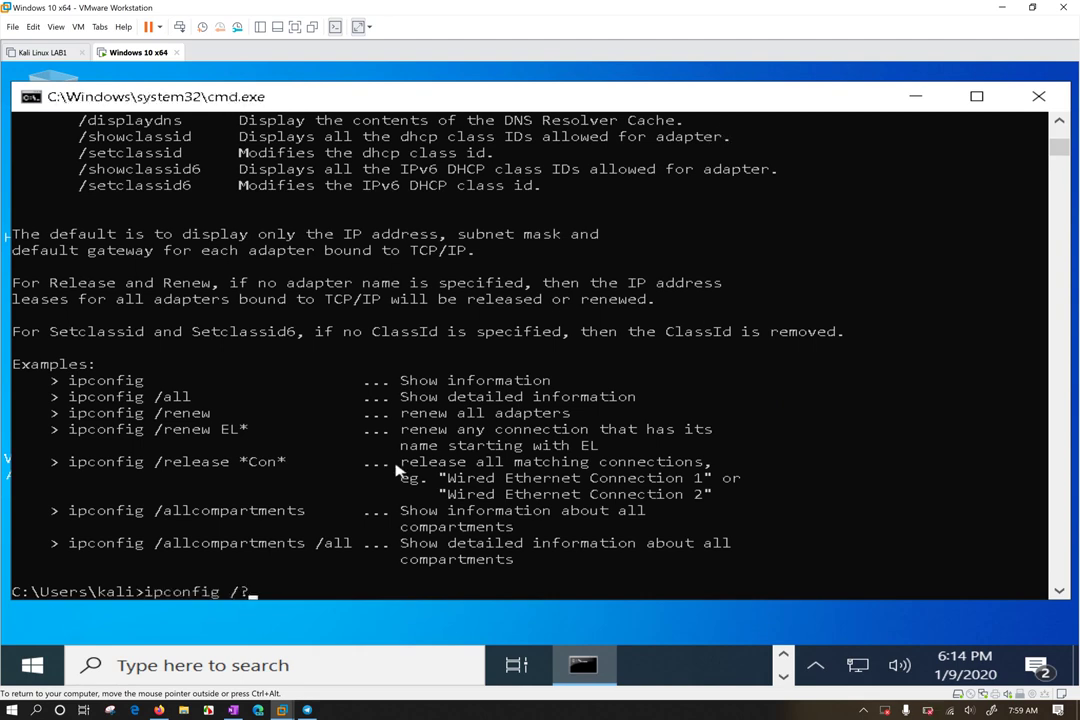
pyautogui.press('BackSpace')
pyautogui.press('BackSpace')
pyautogui.press('BackSpace')
pyautogui.write('/?')
pyautogui.press('Return')
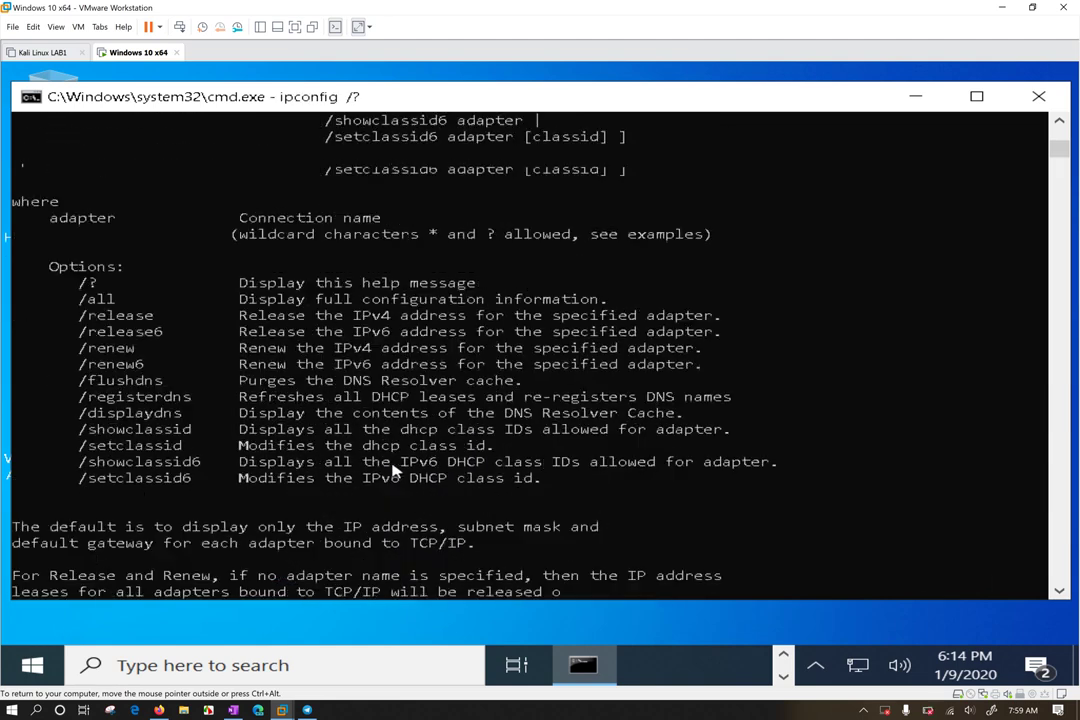
pyautogui.scroll(20, 262, 316)
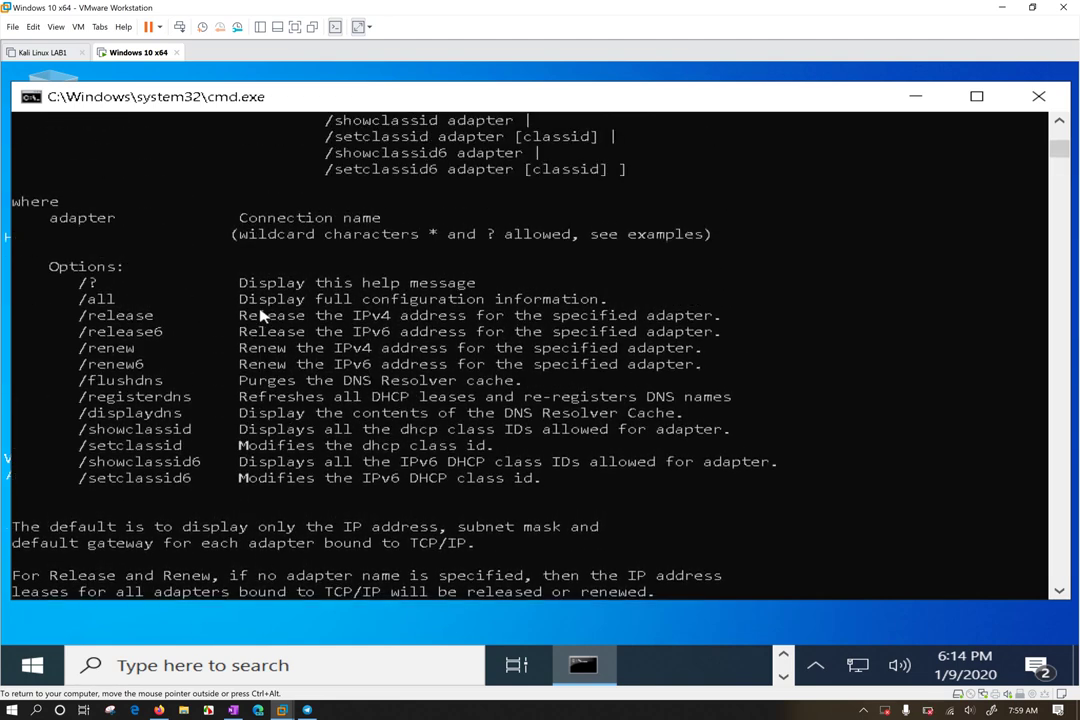
pyautogui.scroll(9, 262, 316)
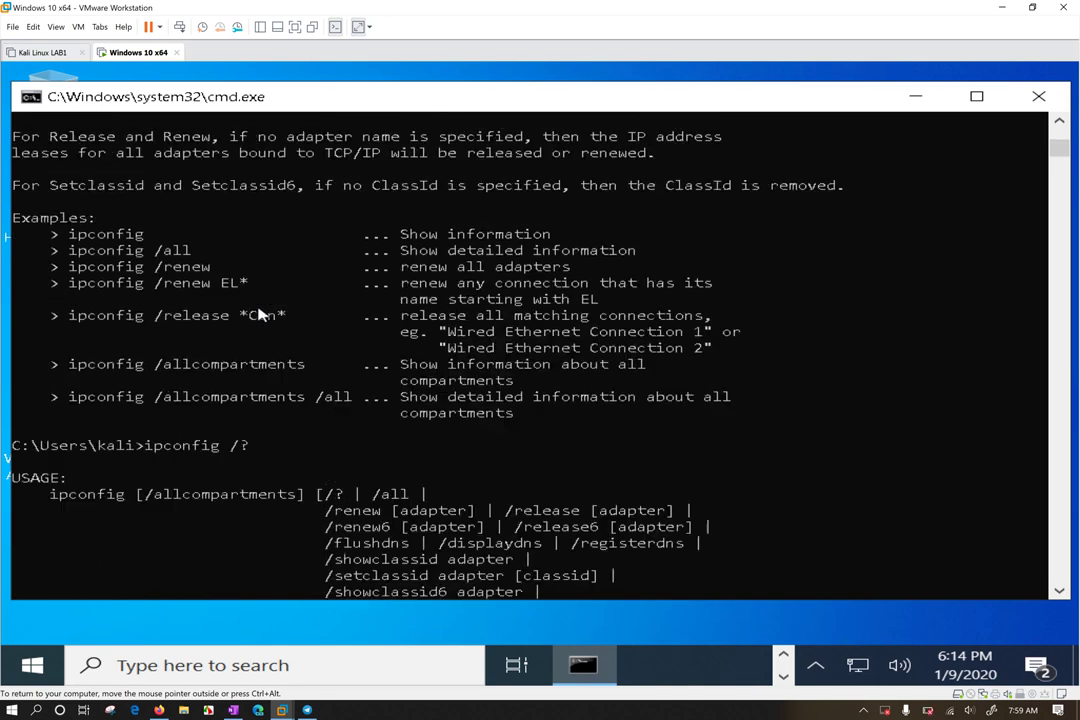
pyautogui.scroll(8, 255, 313)
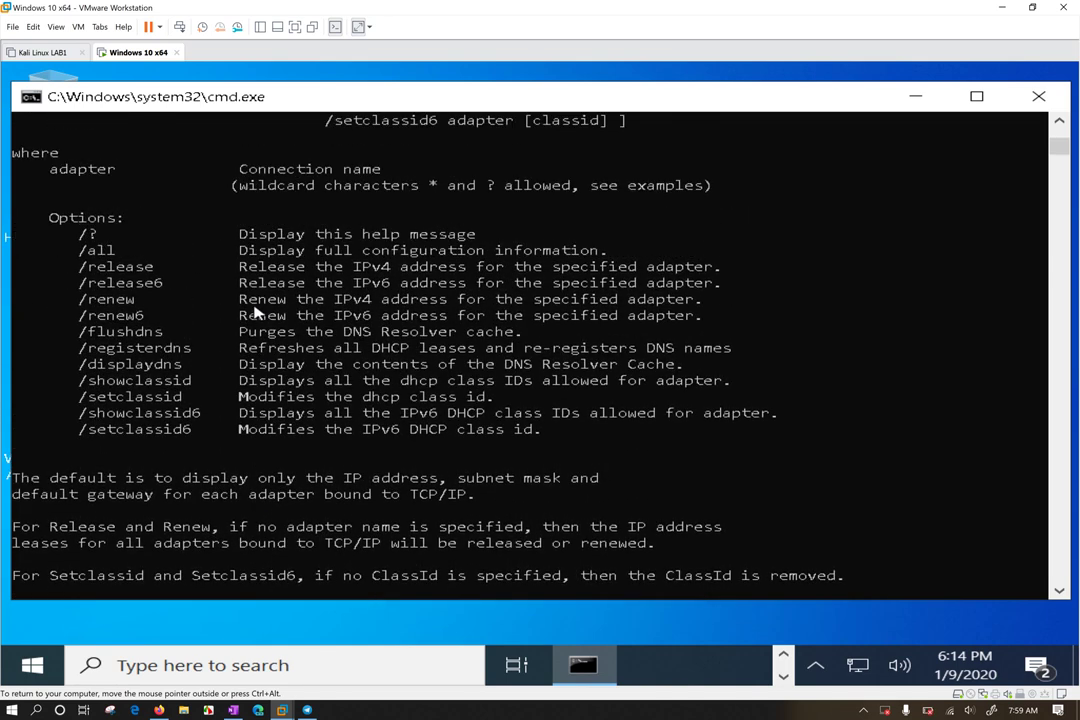
pyautogui.scroll(-9, 253, 309)
# Clear the console with cls, rerun ipconfig /?, and scroll up to USAGE
pyautogui.write('cls')
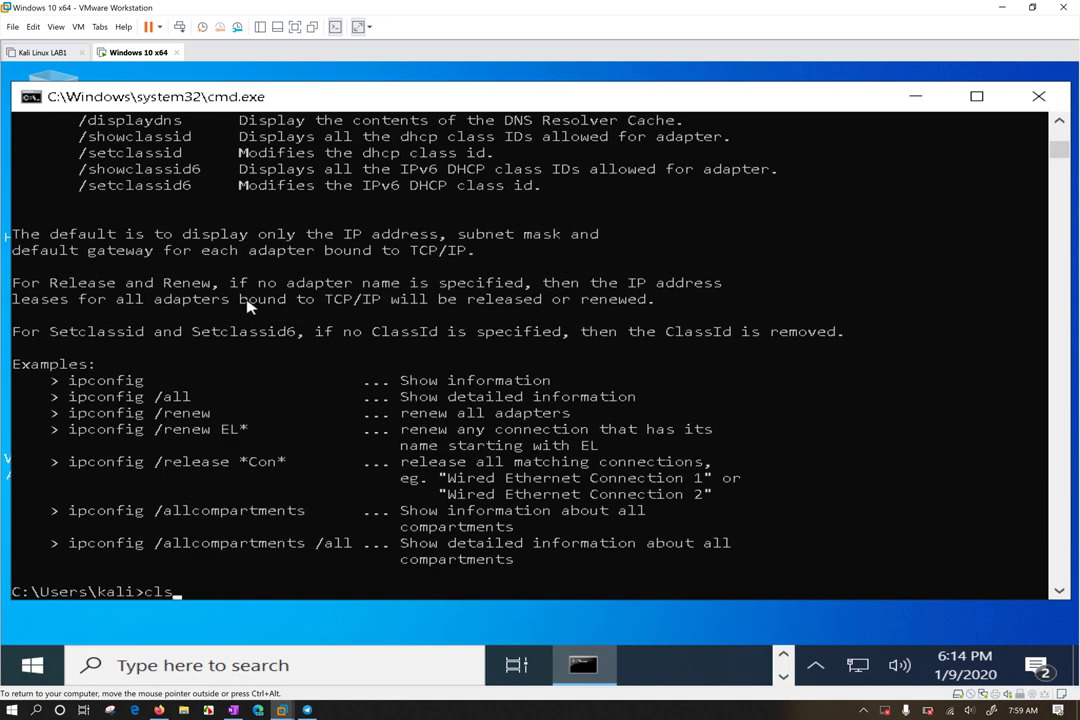
pyautogui.press('Return')
pyautogui.write('ipconfig /?')
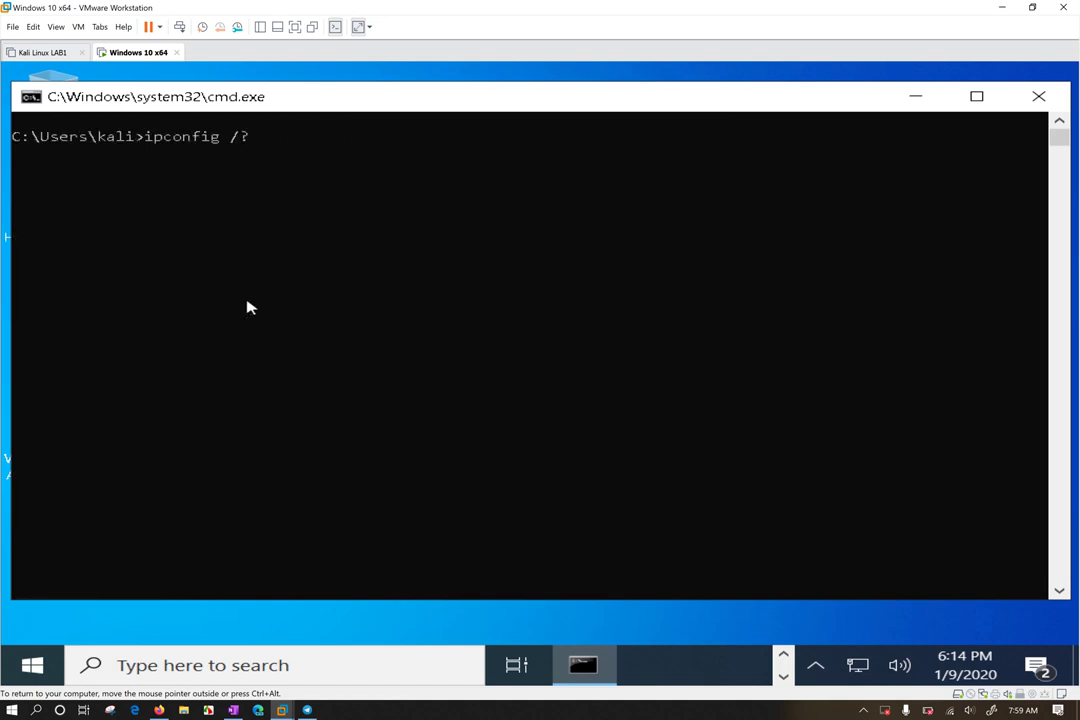
pyautogui.press('Return')
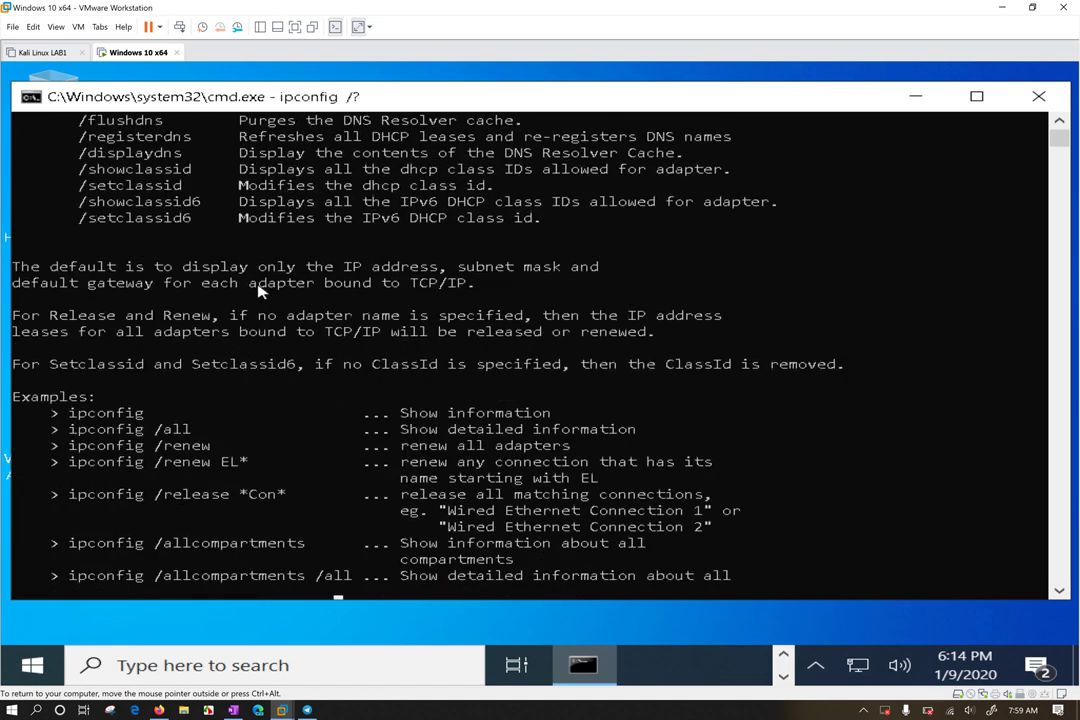
pyautogui.scroll(5, 265, 285)
pyautogui.scroll(5, 265, 285)
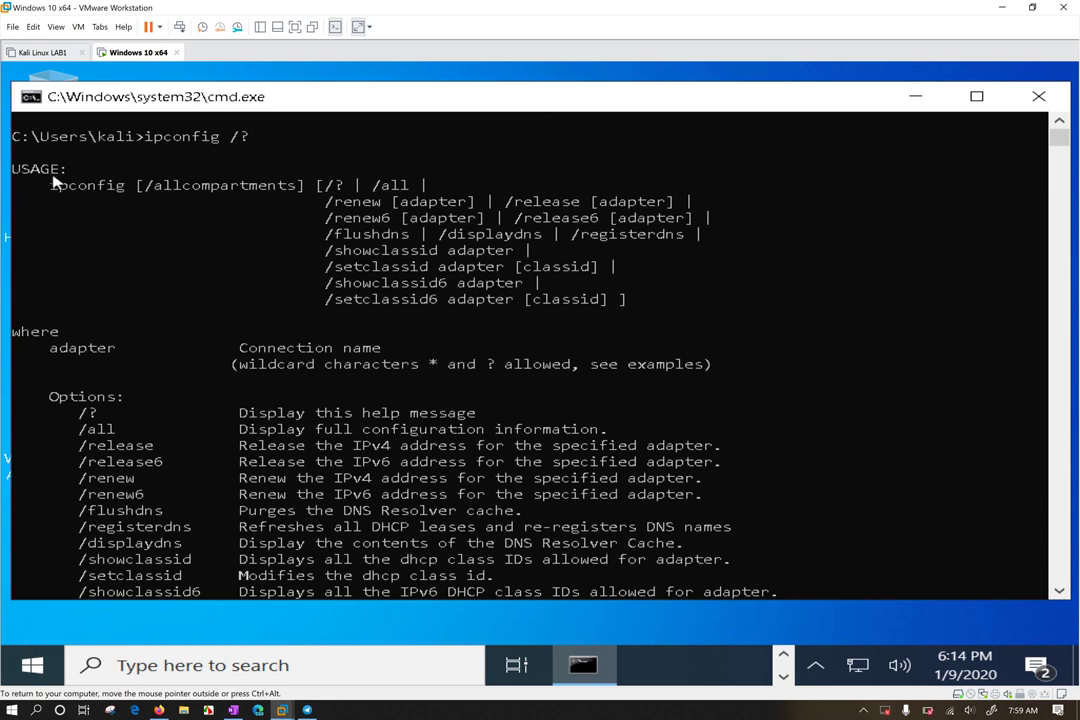
pyautogui.moveTo(42, 183); pyautogui.dragTo(295, 193)
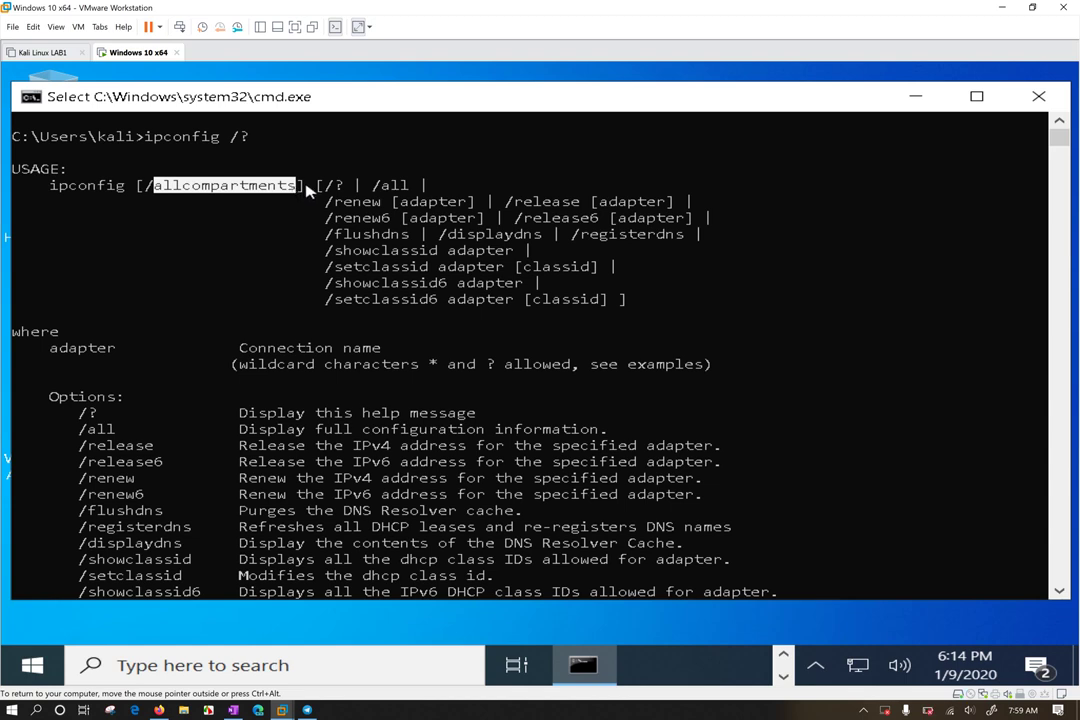
pyautogui.moveTo(307, 187); pyautogui.dragTo(414, 186)
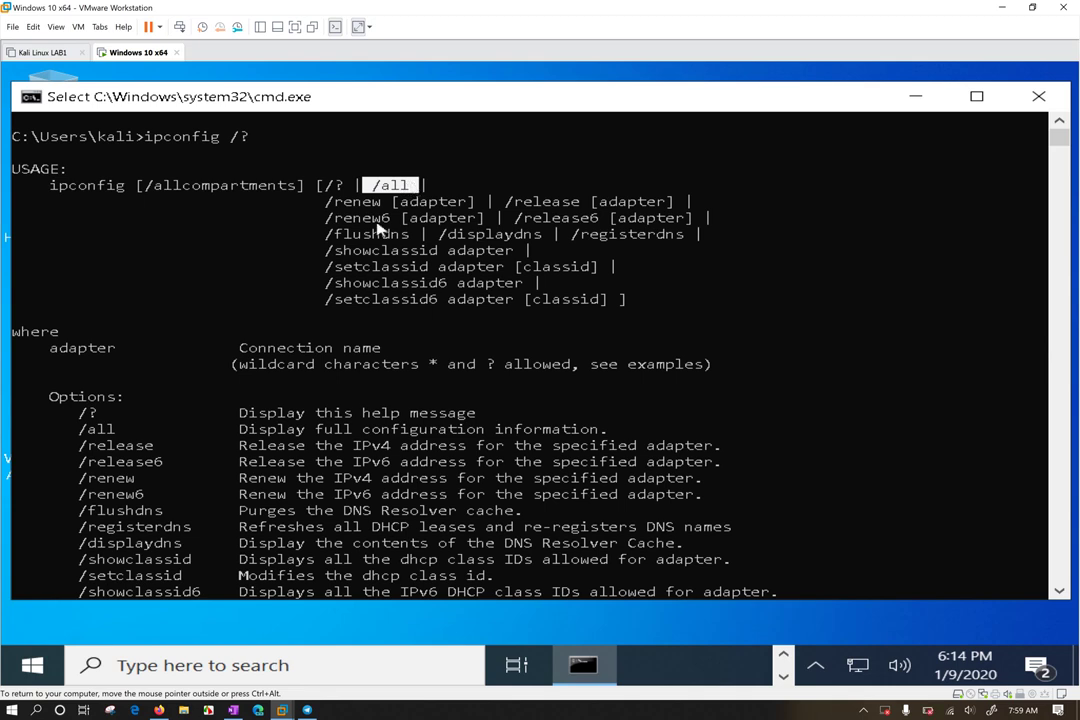
pyautogui.moveTo(316, 187); pyautogui.dragTo(412, 187)
pyautogui.moveTo(146, 187); pyautogui.dragTo(437, 203)
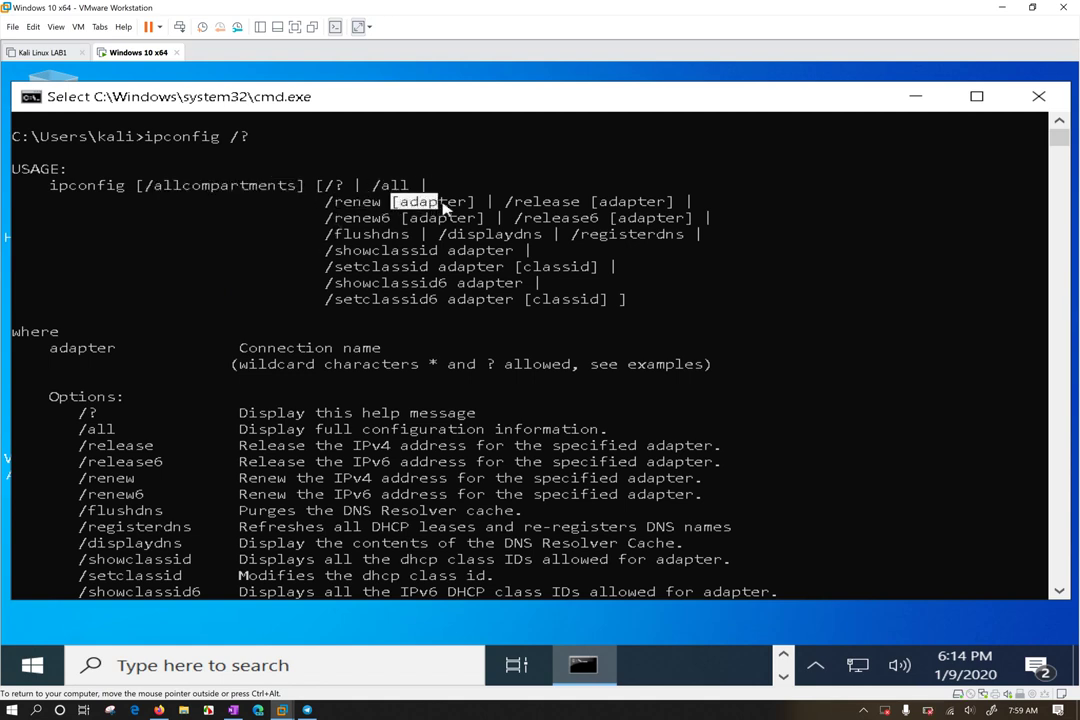
pyautogui.moveTo(505, 201); pyautogui.dragTo(684, 205)
pyautogui.moveTo(323, 217); pyautogui.dragTo(388, 220)
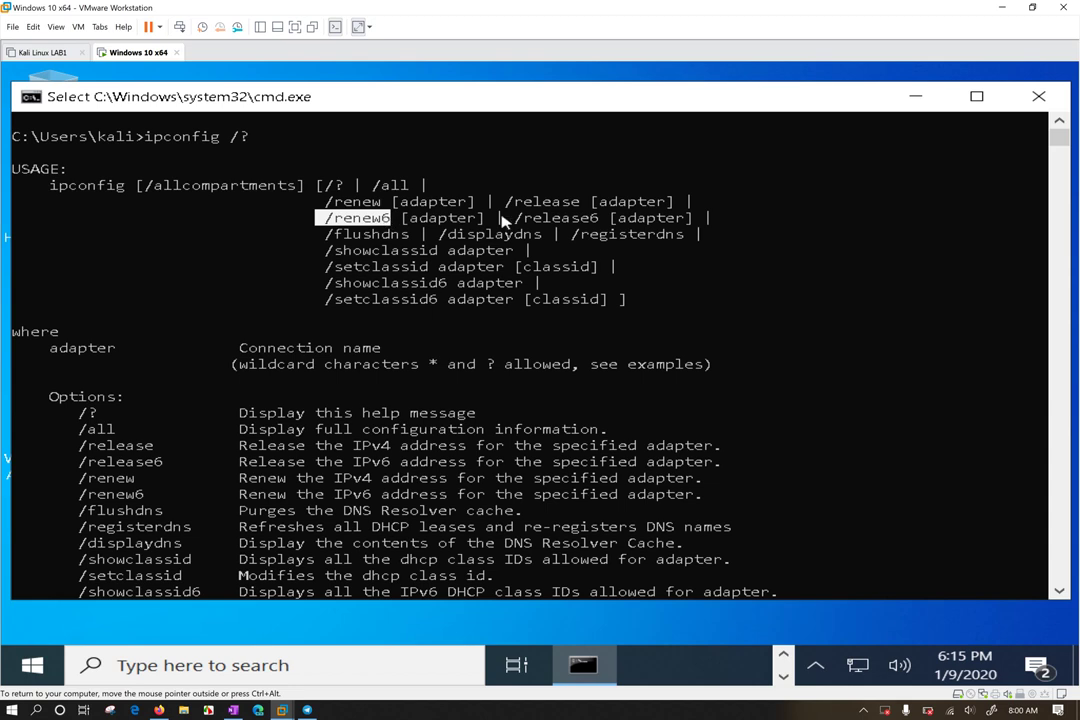
pyautogui.moveTo(514, 217); pyautogui.dragTo(597, 218)
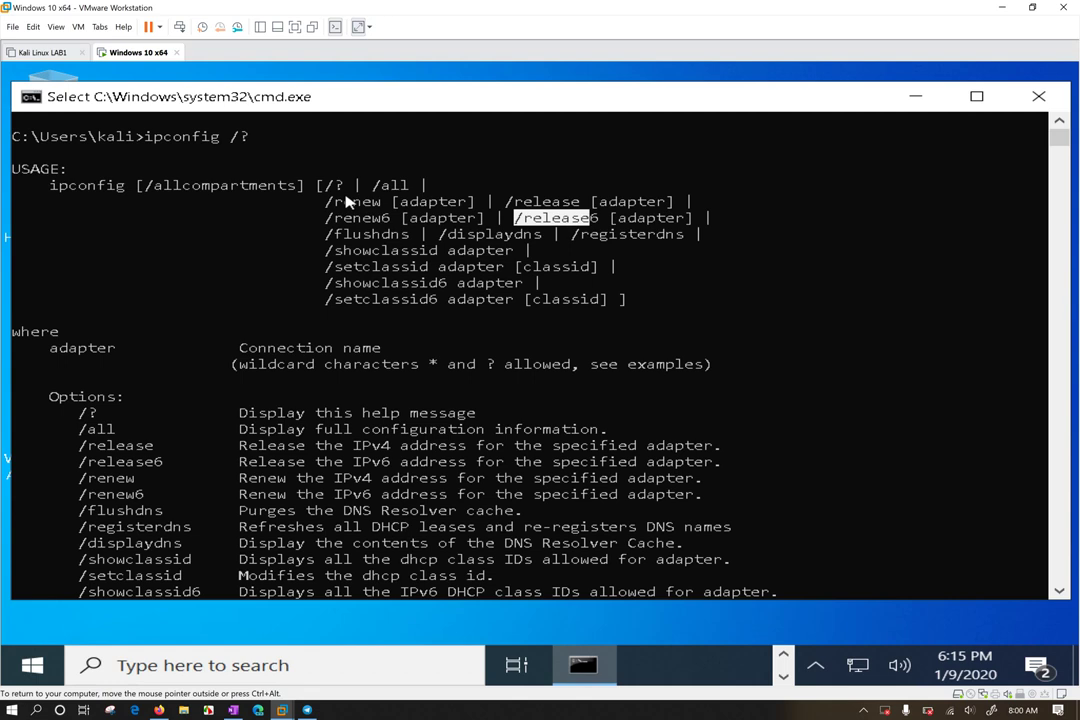
pyautogui.click(324, 233)
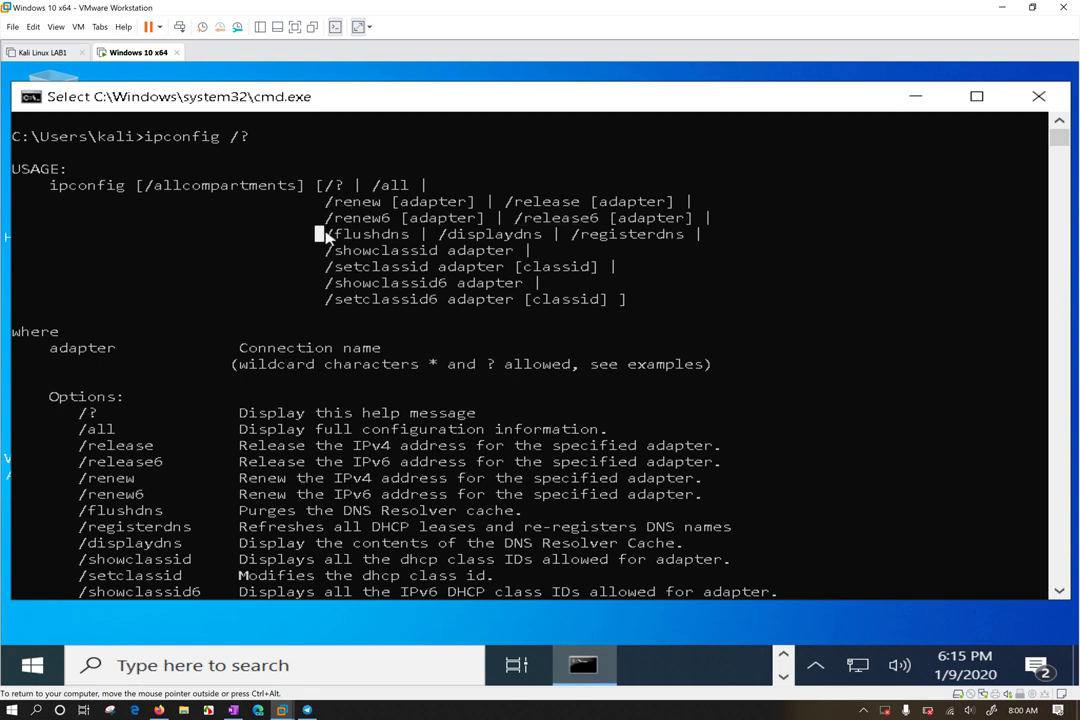
pyautogui.moveTo(324, 233); pyautogui.dragTo(410, 237)
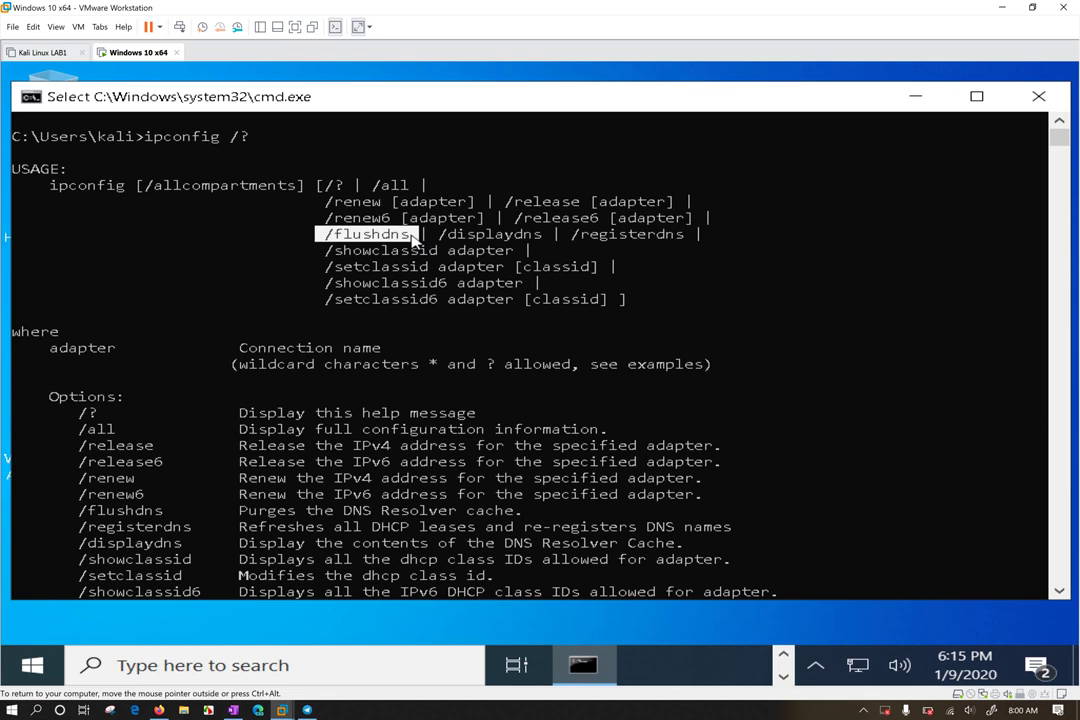
pyautogui.moveTo(412, 238); pyautogui.dragTo(553, 240)
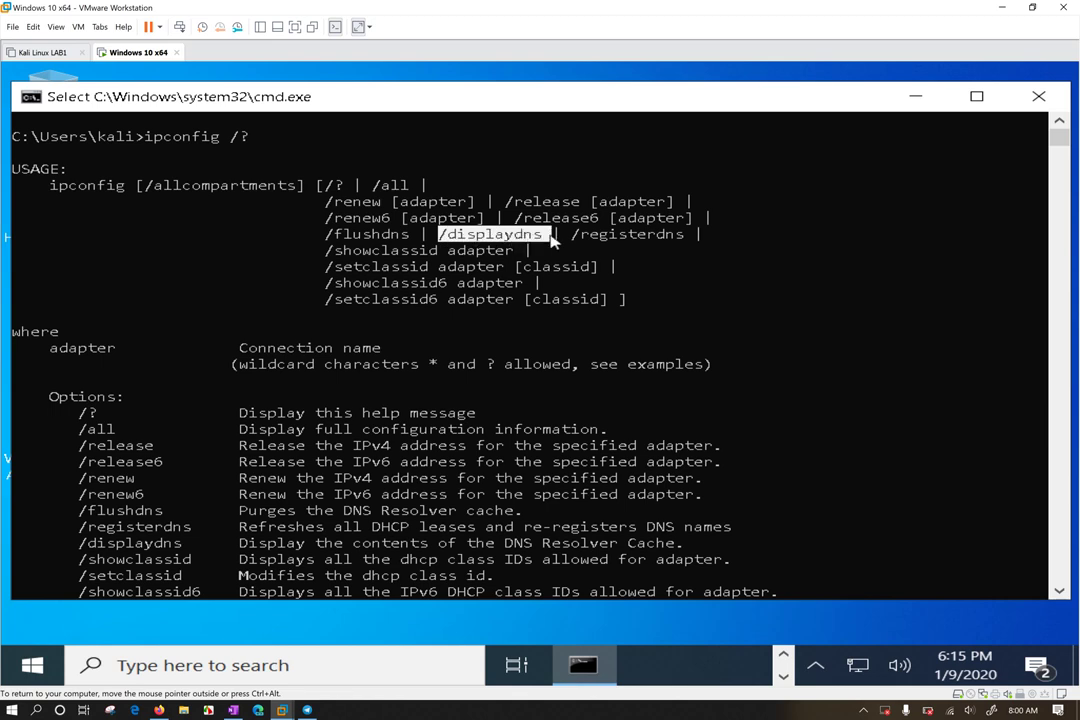
pyautogui.moveTo(565, 236); pyautogui.dragTo(688, 240)
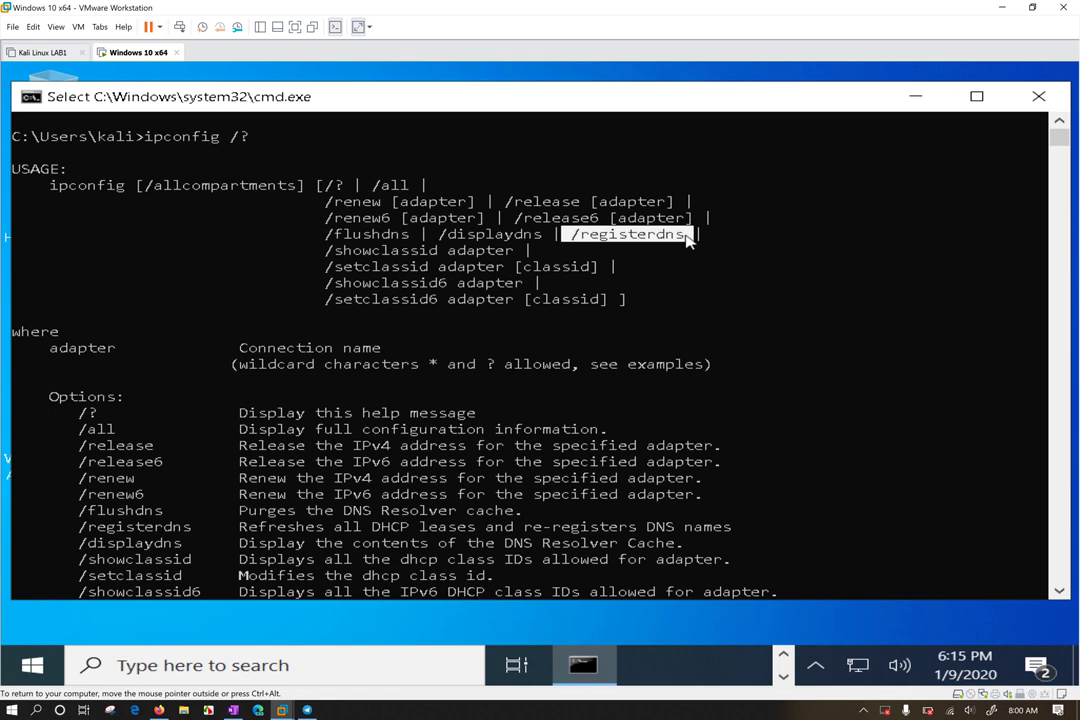
pyautogui.moveTo(316, 252); pyautogui.dragTo(437, 256)
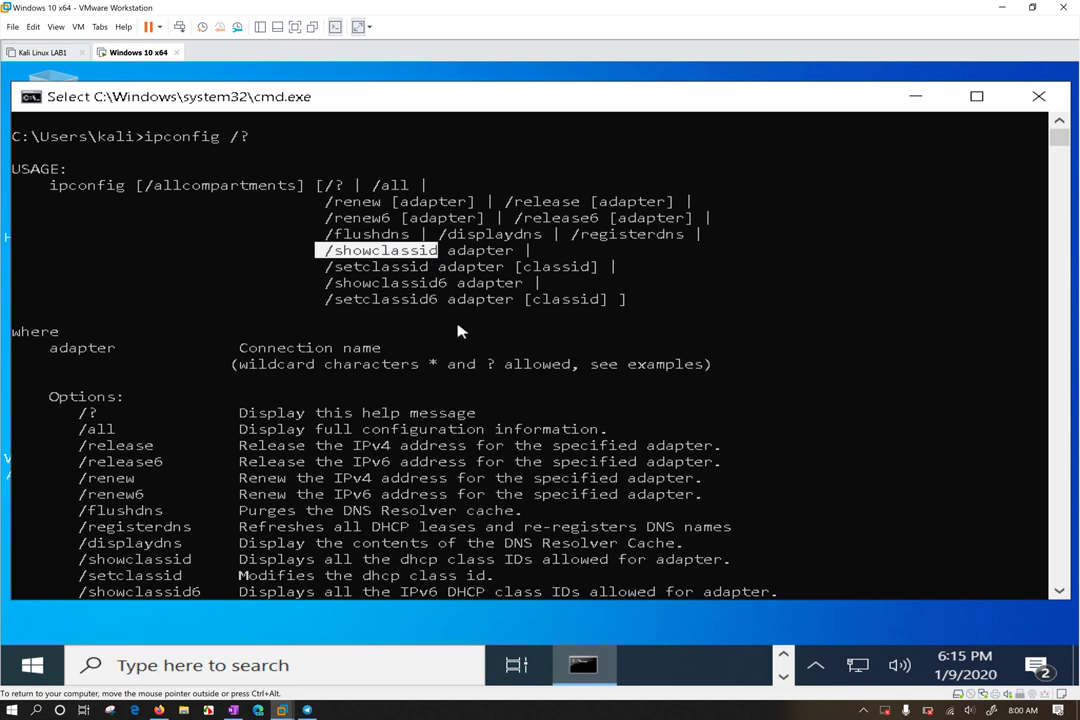
pyautogui.moveTo(325, 202); pyautogui.dragTo(370, 203)
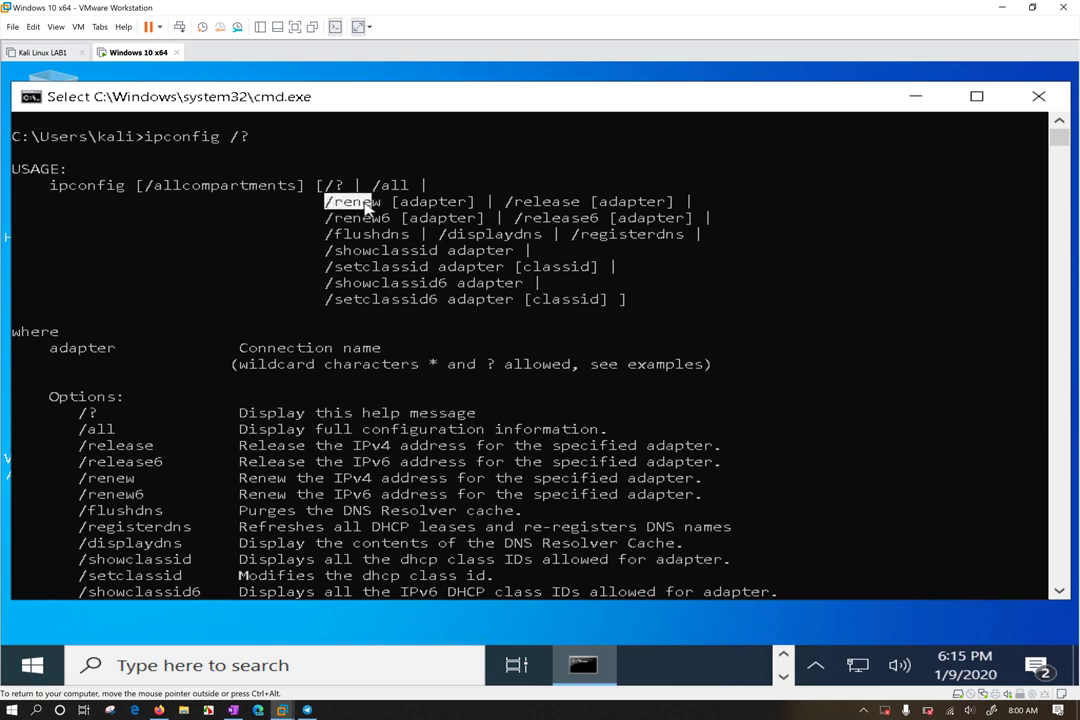
pyautogui.moveTo(506, 202); pyautogui.dragTo(551, 203)
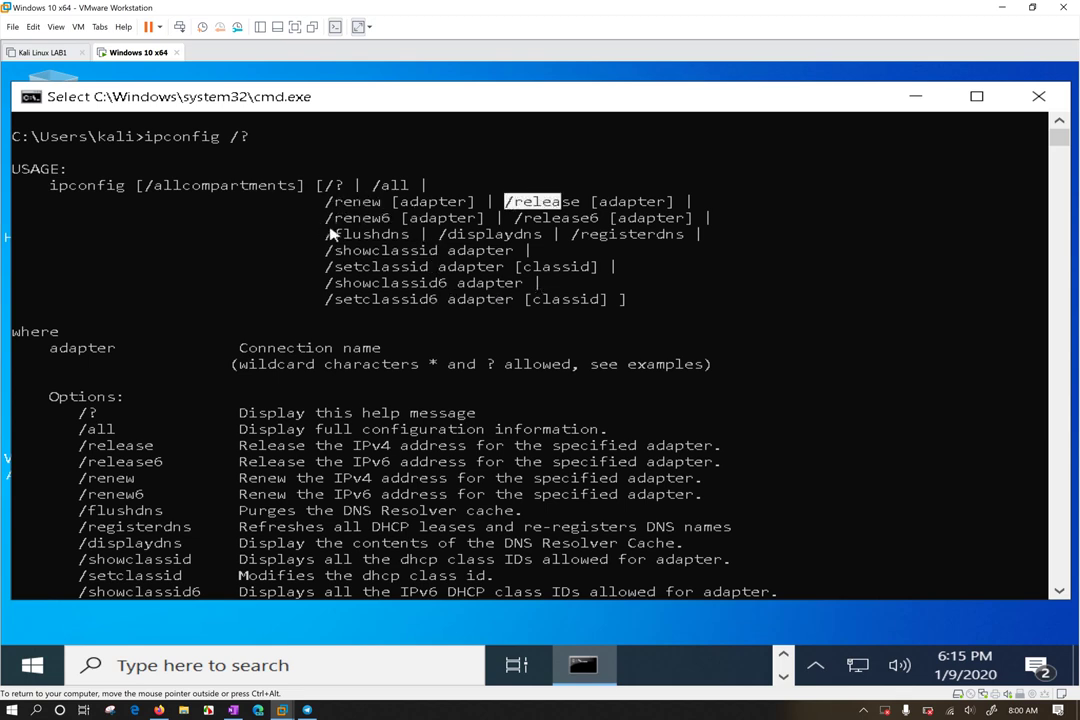
pyautogui.moveTo(328, 233); pyautogui.dragTo(429, 234)
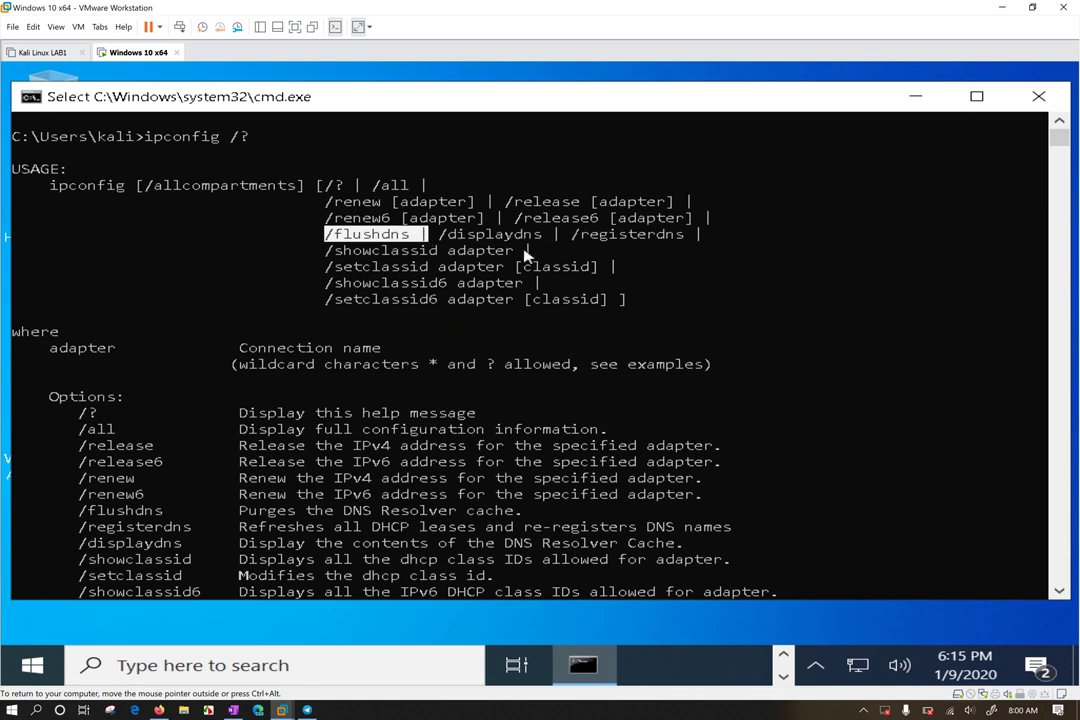
pyautogui.scroll(-2, 353, 389)
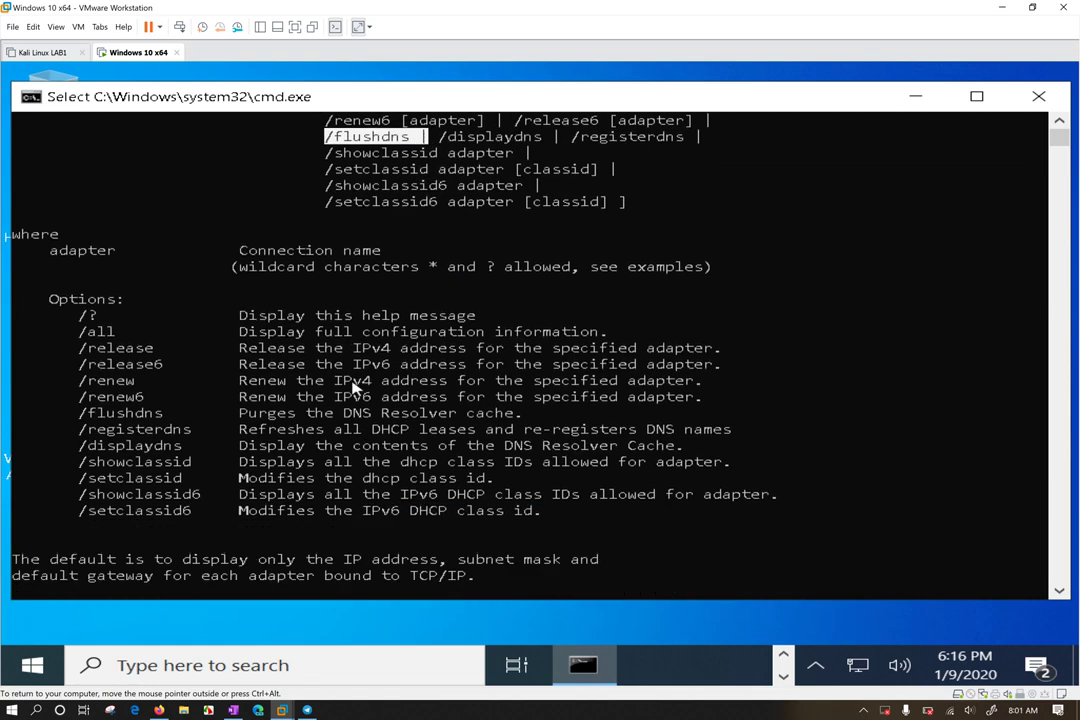
pyautogui.moveTo(58, 310); pyautogui.dragTo(797, 514)
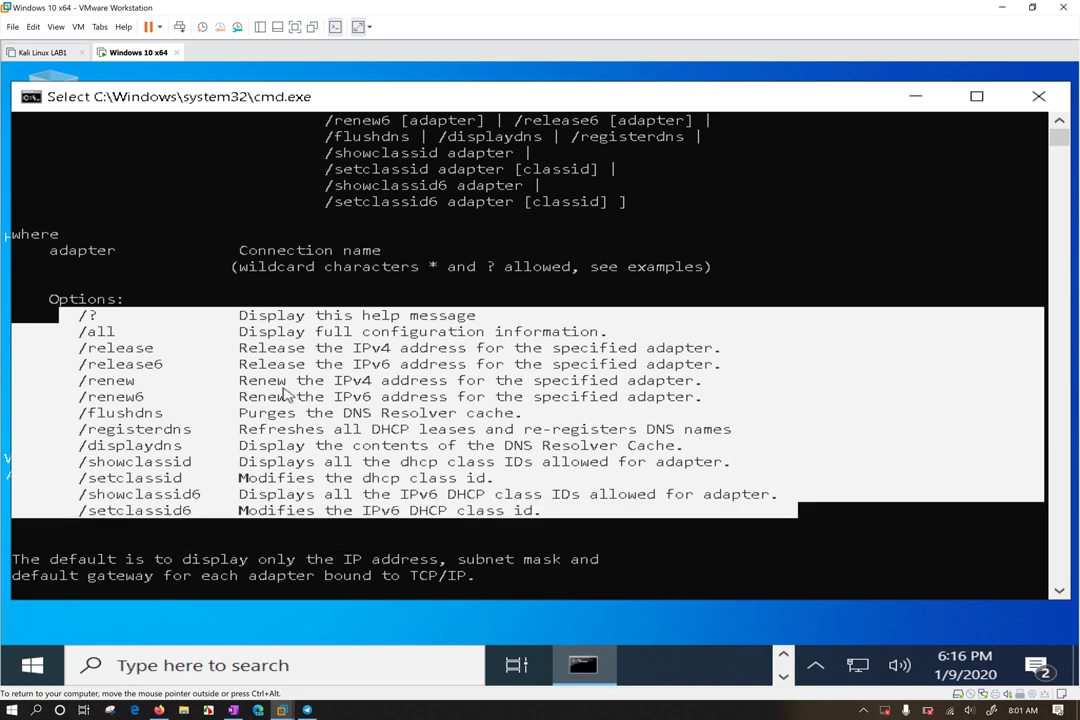
pyautogui.moveTo(80, 330); pyautogui.dragTo(112, 338)
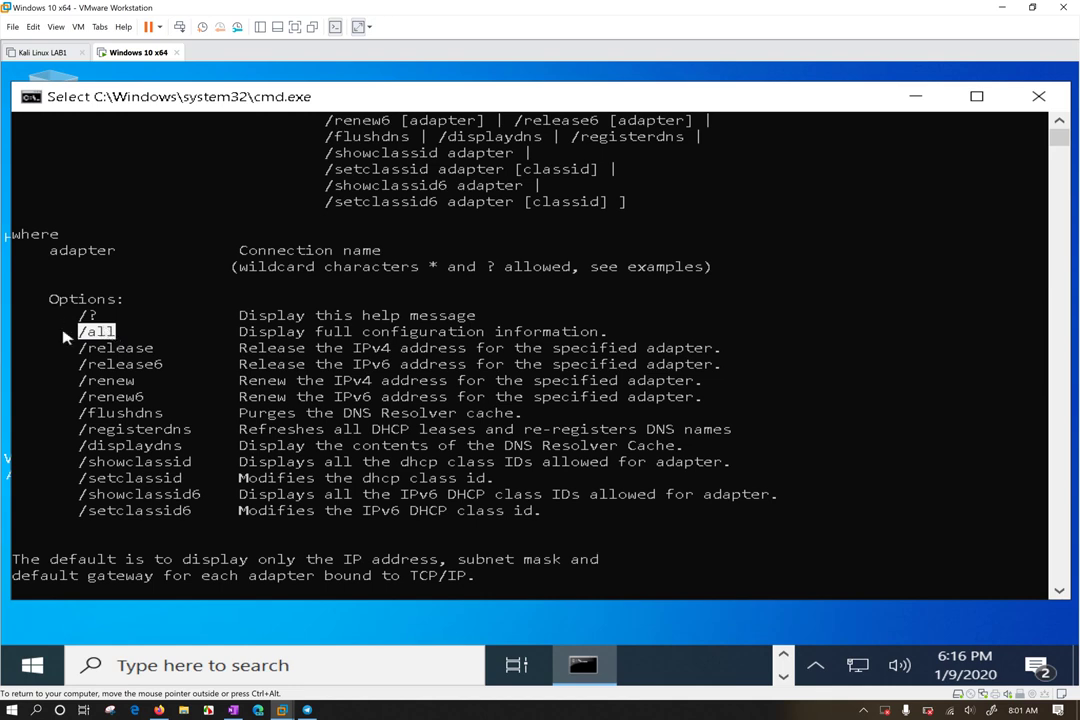
pyautogui.scroll(-5, 290, 378)
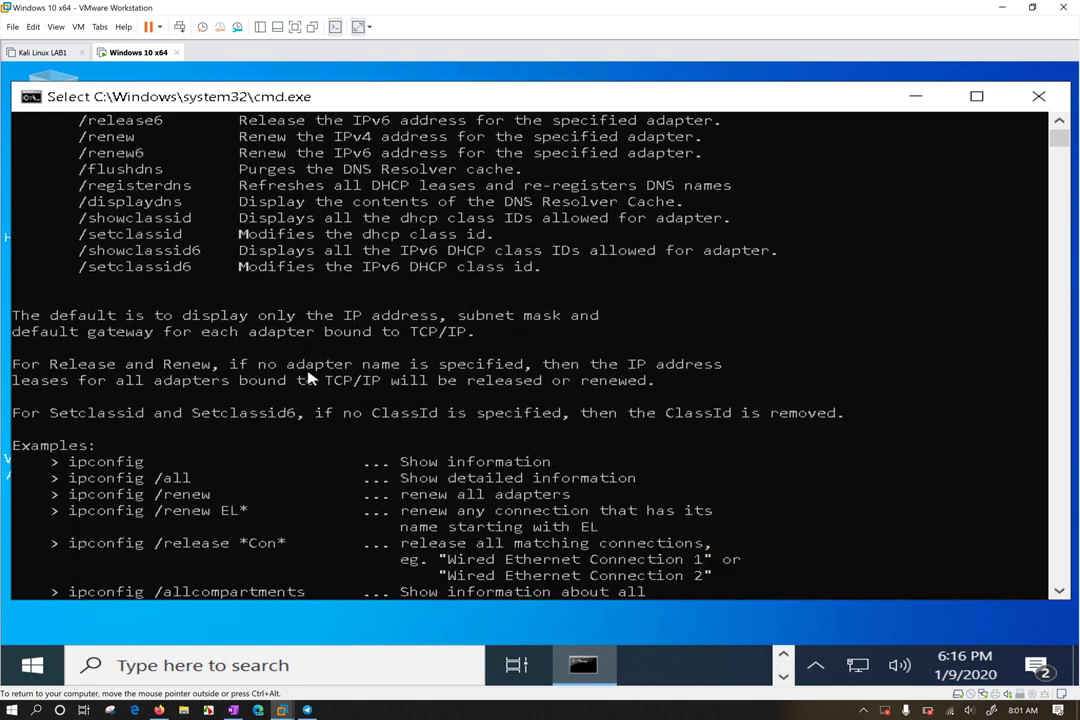
pyautogui.scroll(-3, 300, 378)
pyautogui.moveTo(64, 315); pyautogui.dragTo(145, 318)
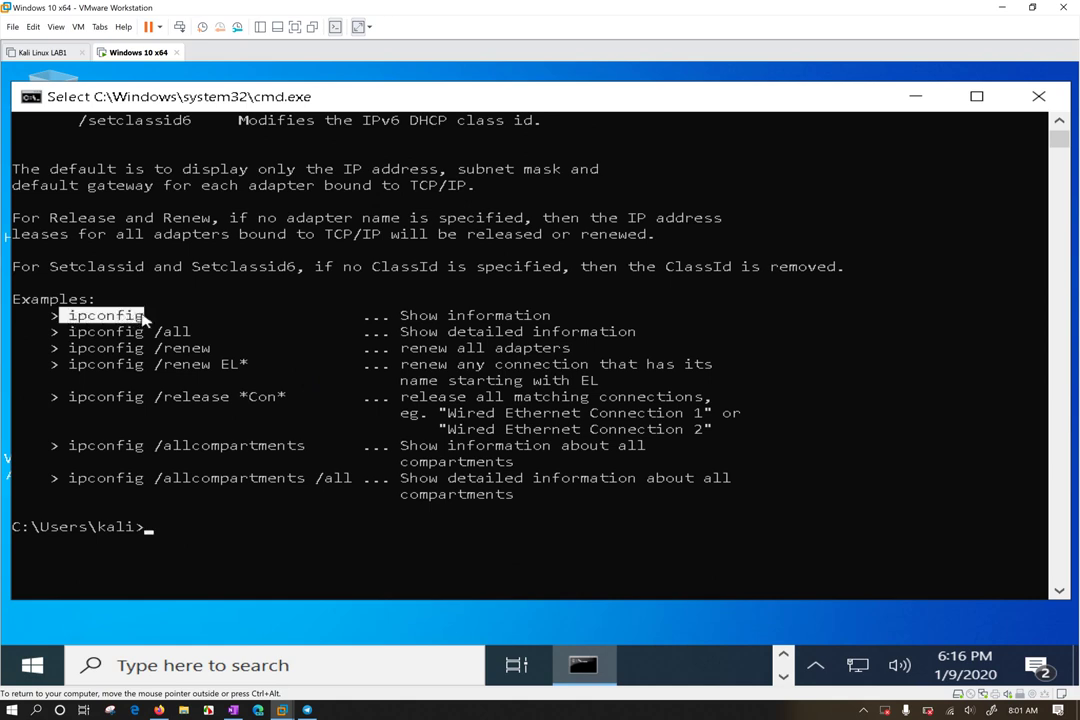
pyautogui.moveTo(400, 315); pyautogui.dragTo(545, 318)
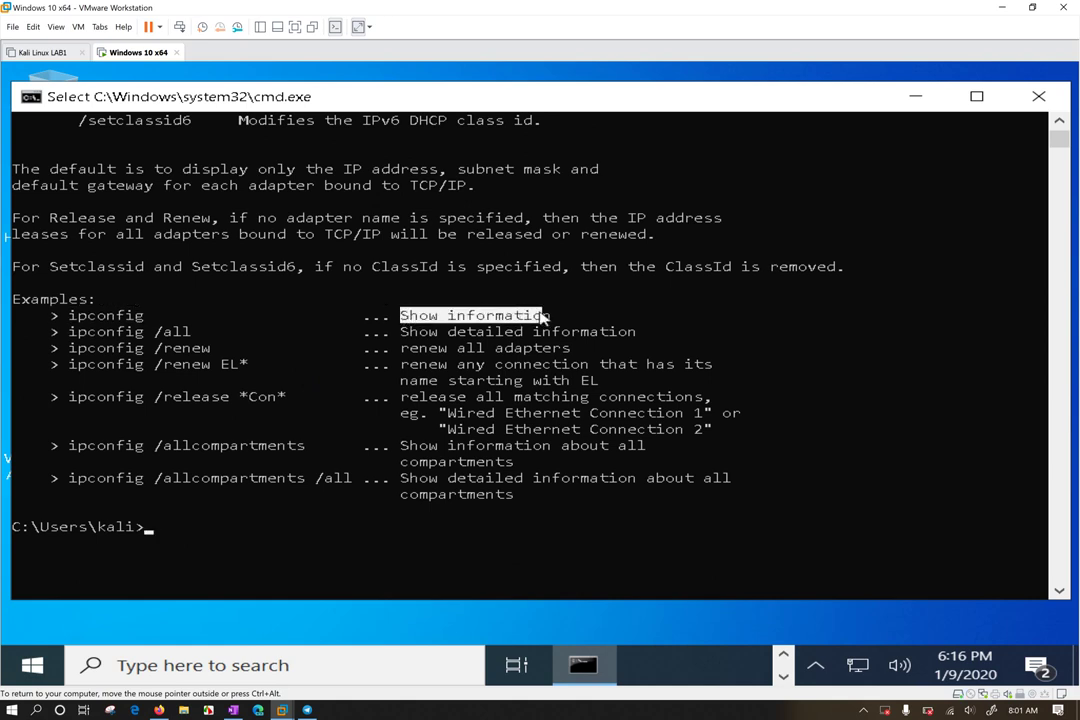
pyautogui.doubleClick(100, 331)
pyautogui.rightClick(246, 441)
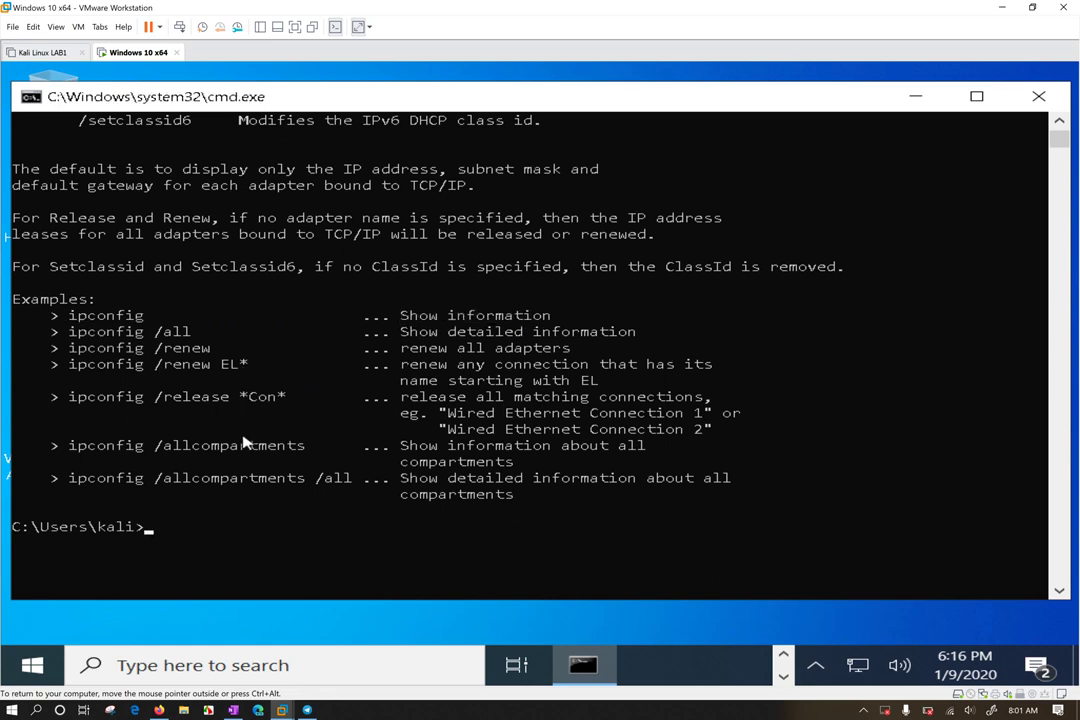
# Run ipconfig /release, then ipconfig to list Ethernet0's current static addresses
pyautogui.write('ipconfig /relea')
pyautogui.press('BackSpace')
pyautogui.write('se')
pyautogui.press('Return')
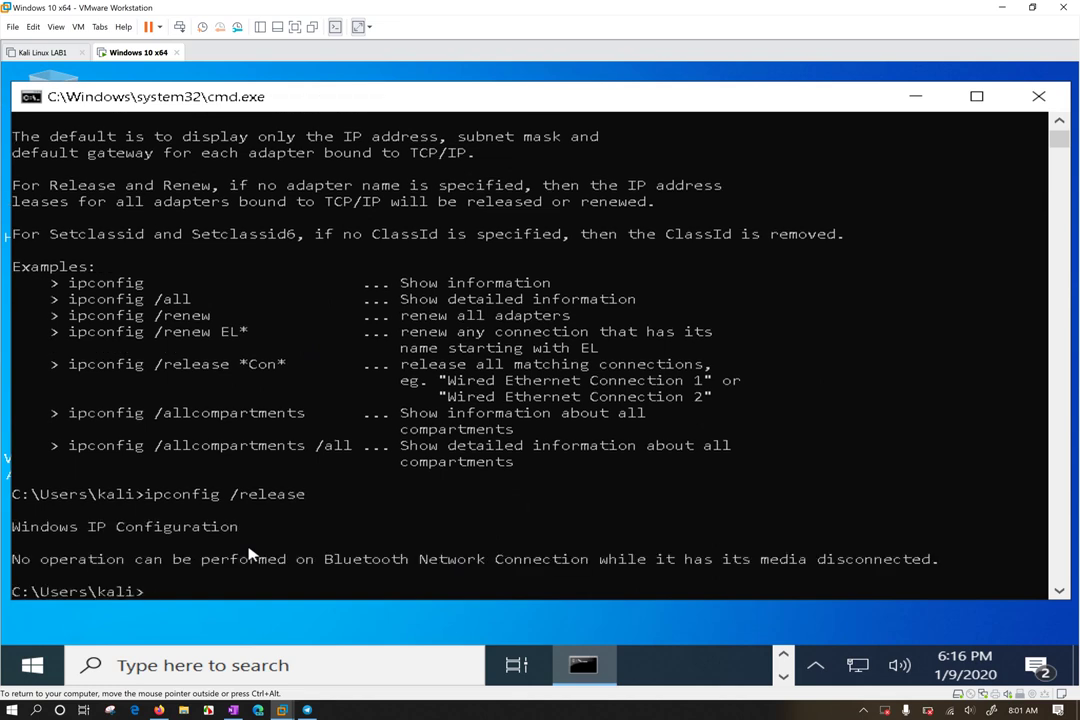
pyautogui.write('ipconfig')
pyautogui.press('Return')
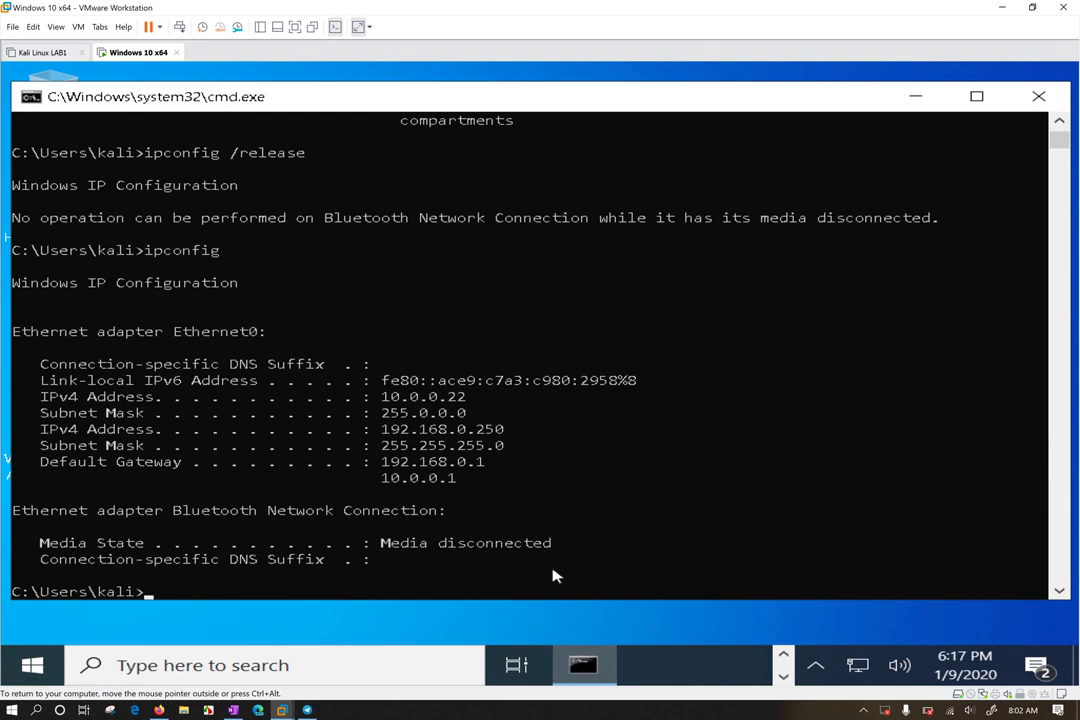
# Launch ncpa.cpl to bring up the Network Connections window
pyautogui.write('ncpa.')
pyautogui.press('BackSpace')
pyautogui.press('BackSpace')
pyautogui.press('BackSpace')
pyautogui.write('pa.cpl')
pyautogui.press('Return')
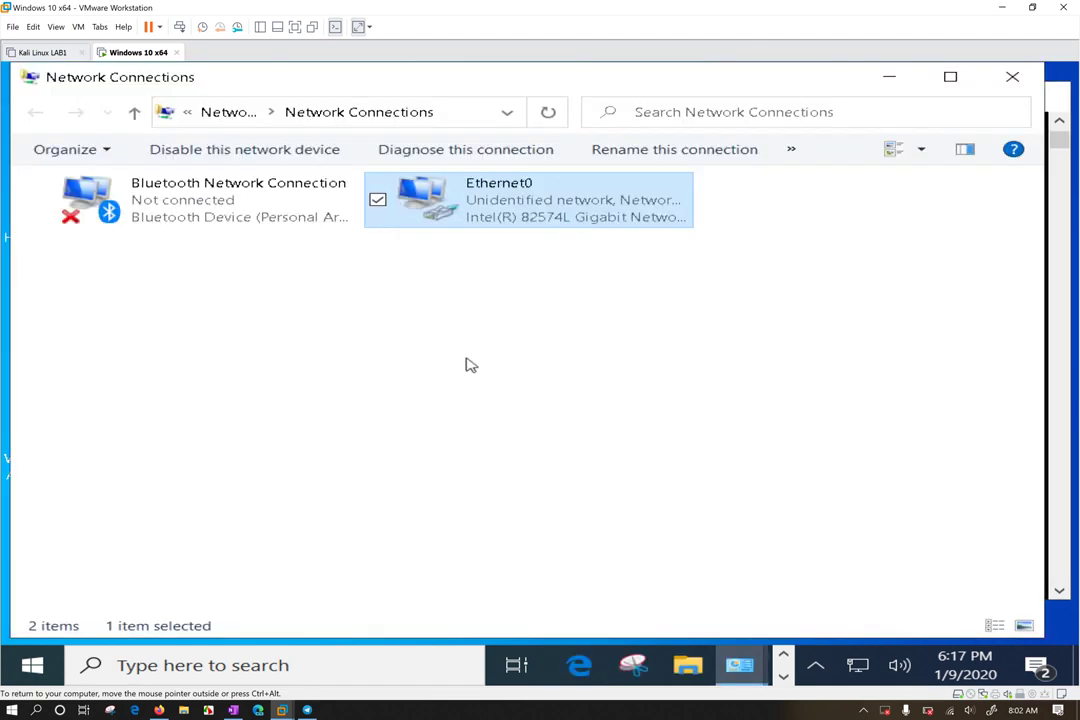
# Open Ethernet0's status and properties windows, then dismiss them
pyautogui.click(487, 282)
pyautogui.click(497, 229)
pyautogui.rightClick(497, 229)
pyautogui.click(350, 268)
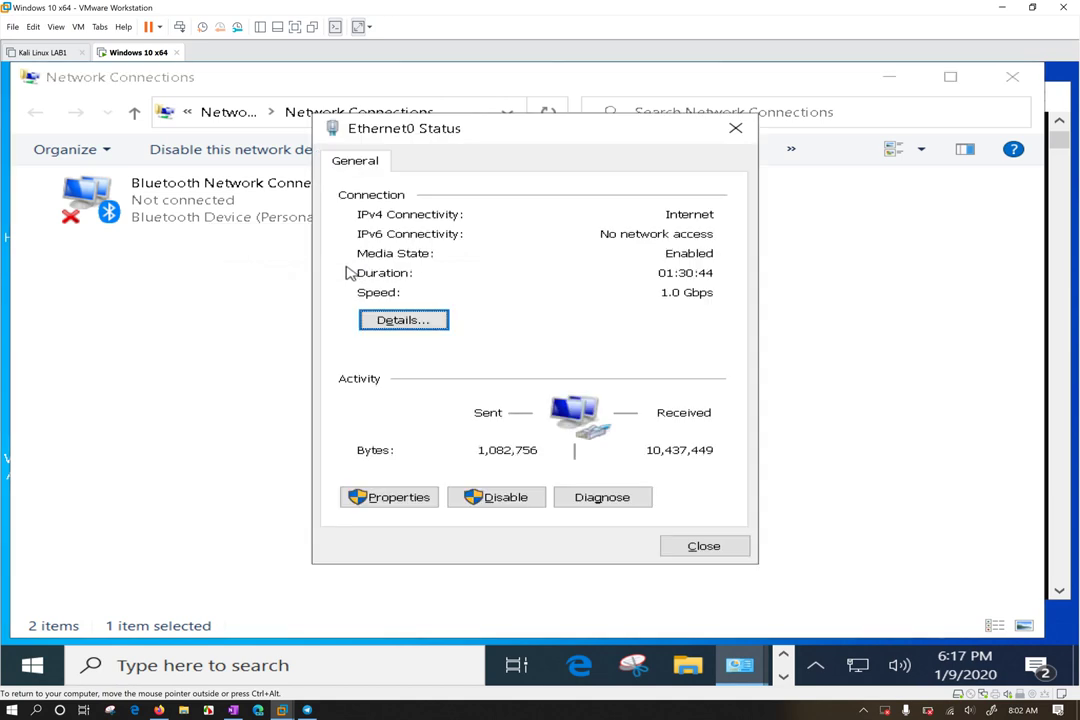
pyautogui.click(401, 503)
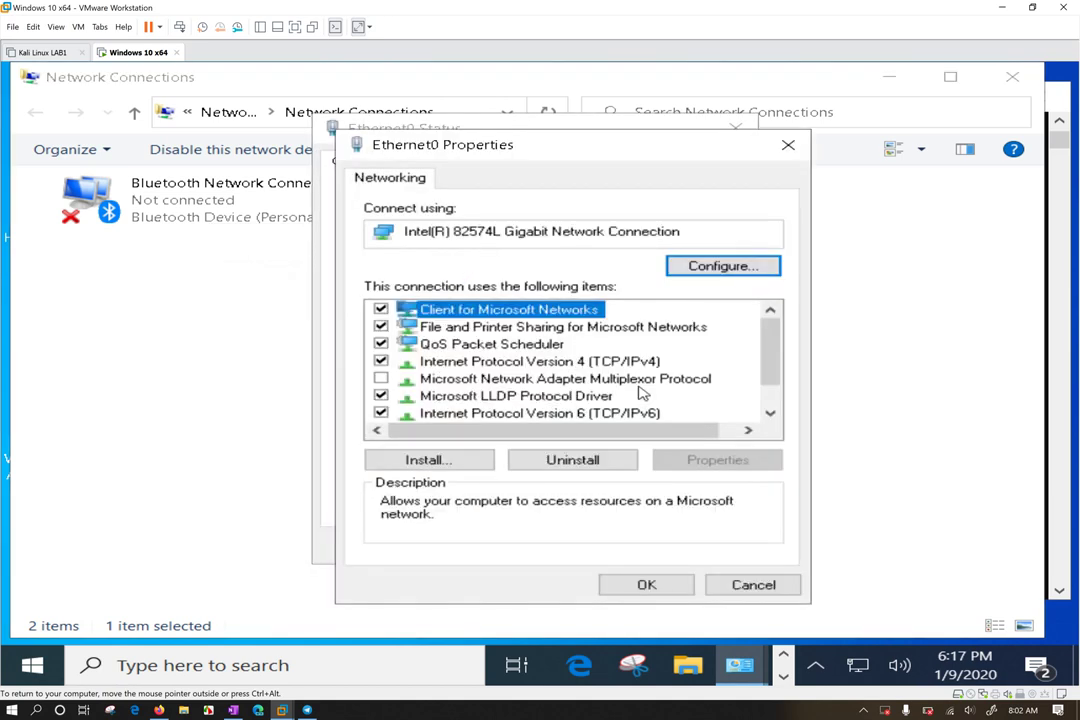
pyautogui.press('Escape')
pyautogui.press('Escape')
# Set Ethernet0's TCP/IPv4 to obtain IP address and DNS automatically, then return to the console
pyautogui.rightClick(492, 216)
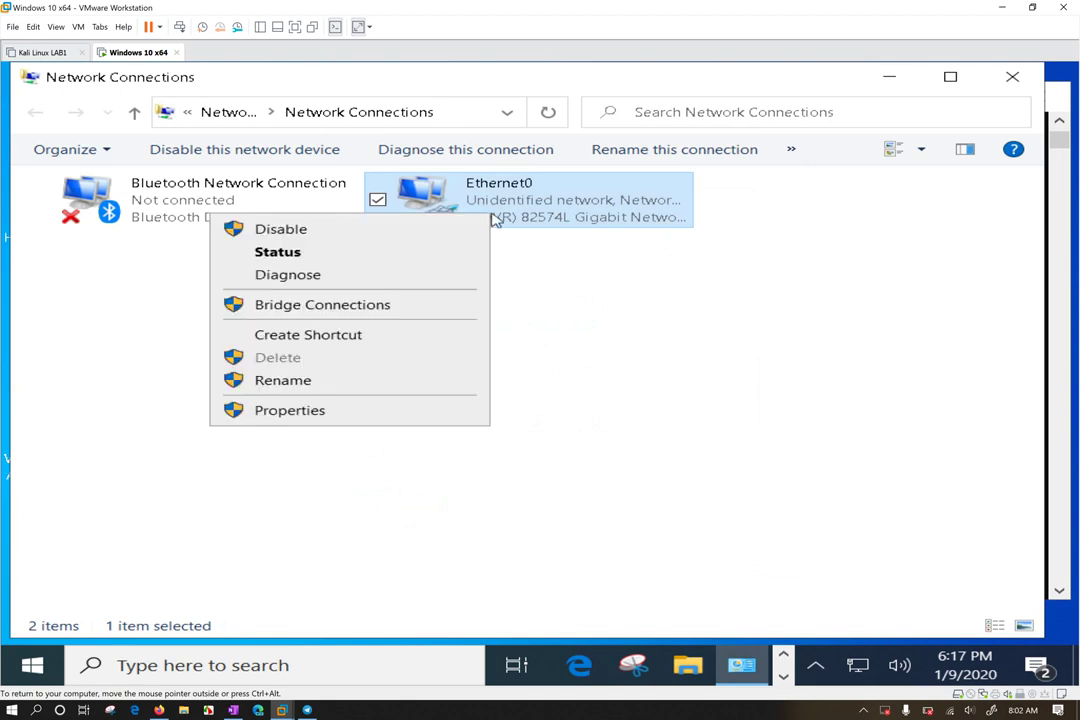
pyautogui.click(390, 409)
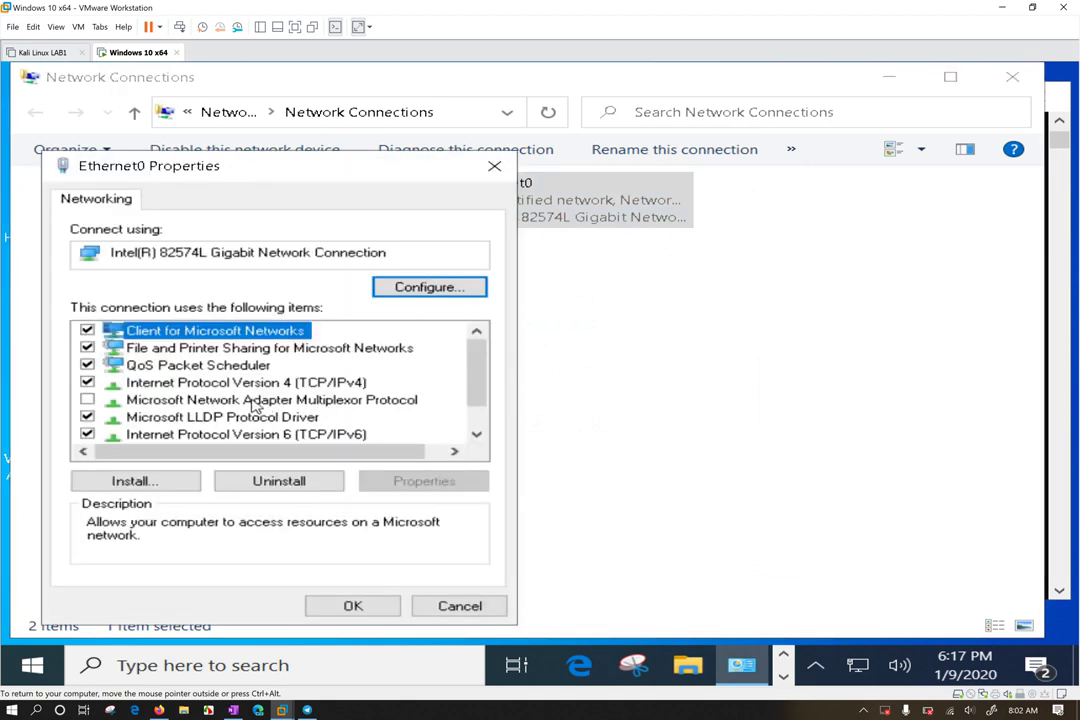
pyautogui.click(313, 384)
pyautogui.click(423, 481)
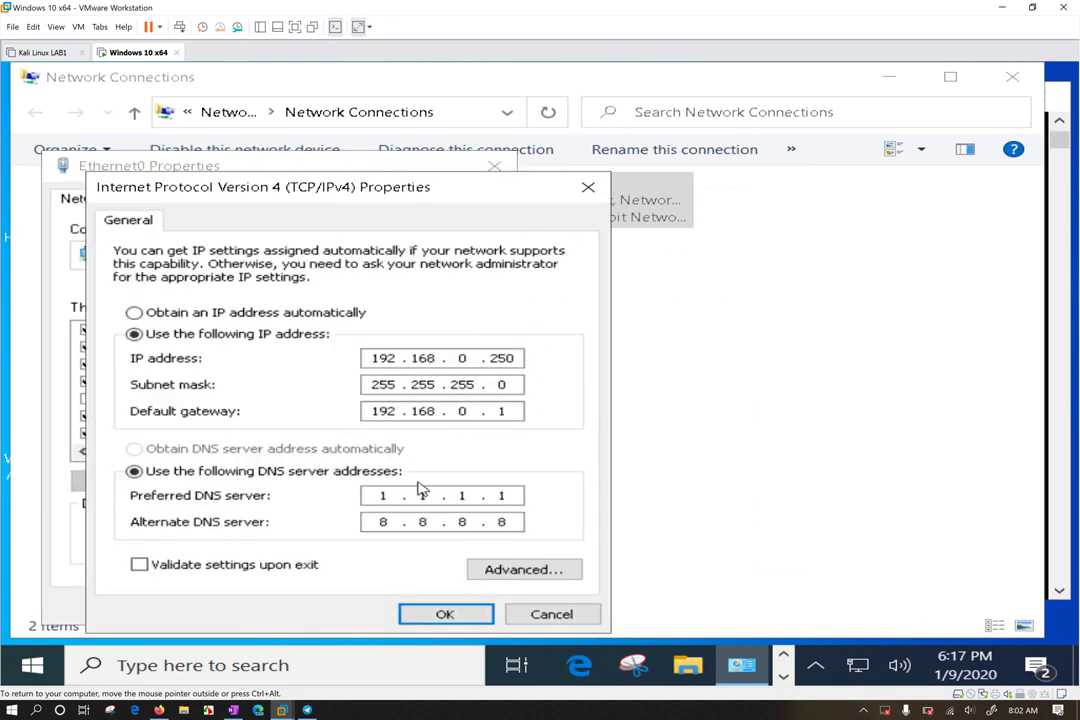
pyautogui.click(215, 313)
pyautogui.click(215, 449)
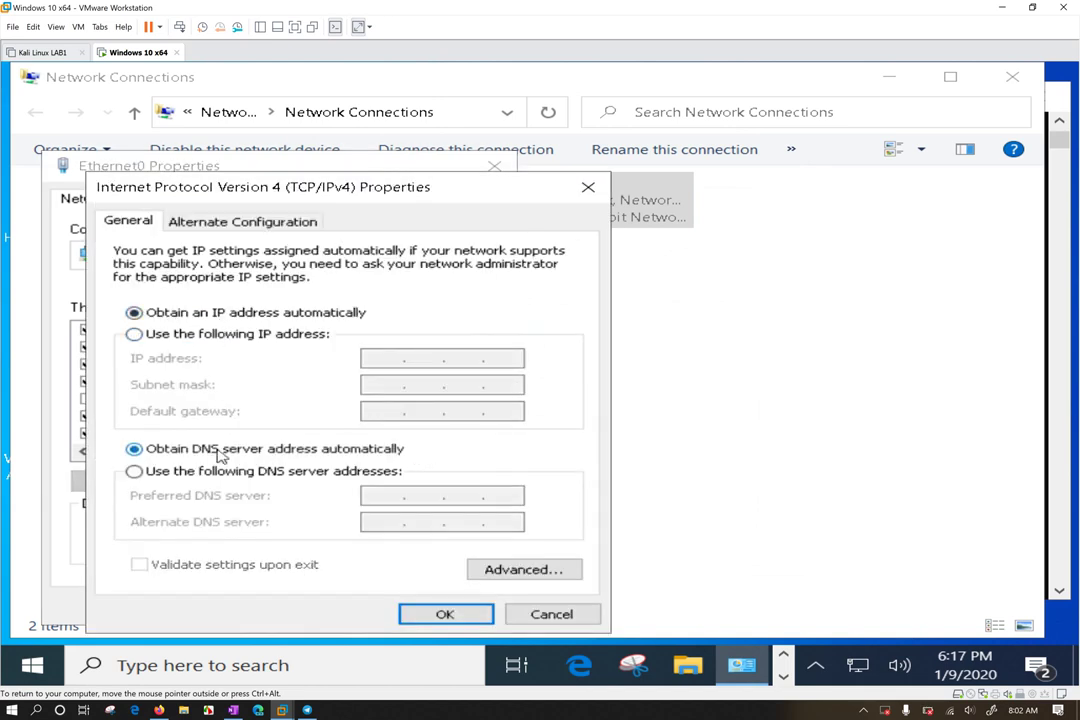
pyautogui.click(444, 615)
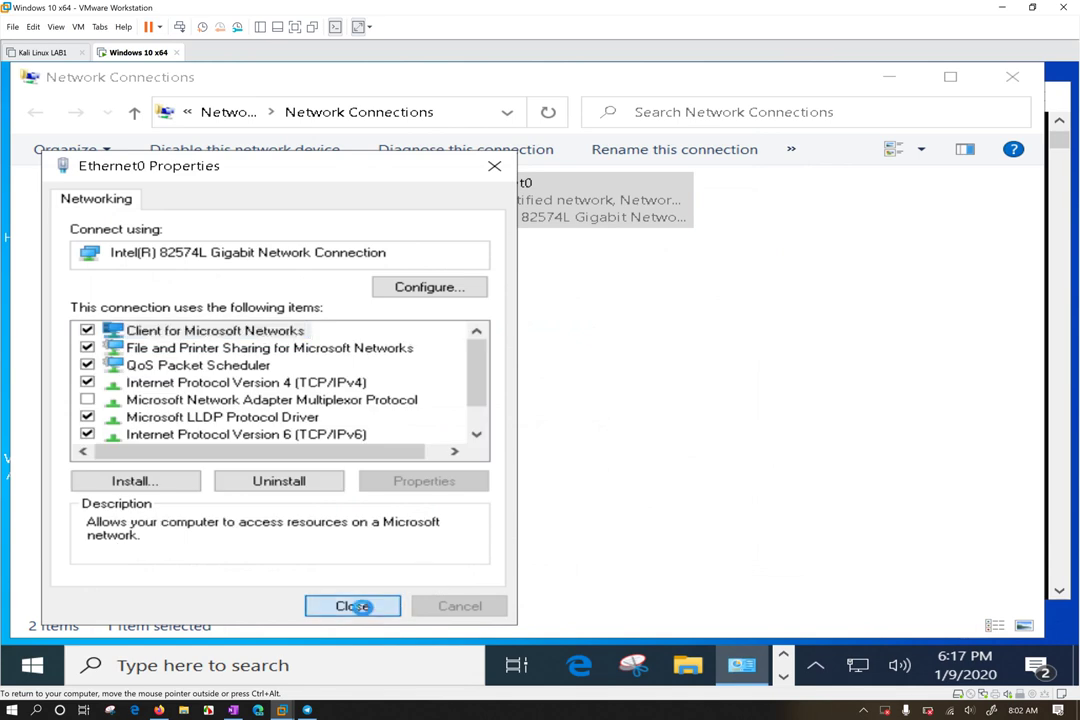
pyautogui.click(360, 605)
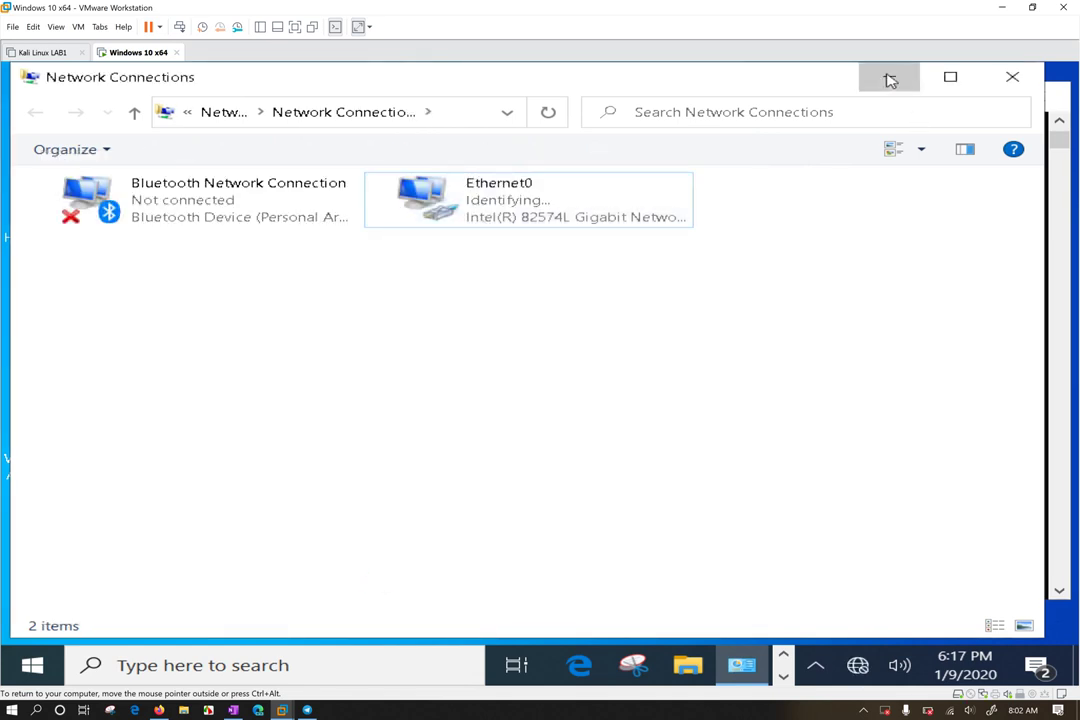
pyautogui.click(888, 77)
pyautogui.click(448, 347)
pyautogui.click(468, 328)
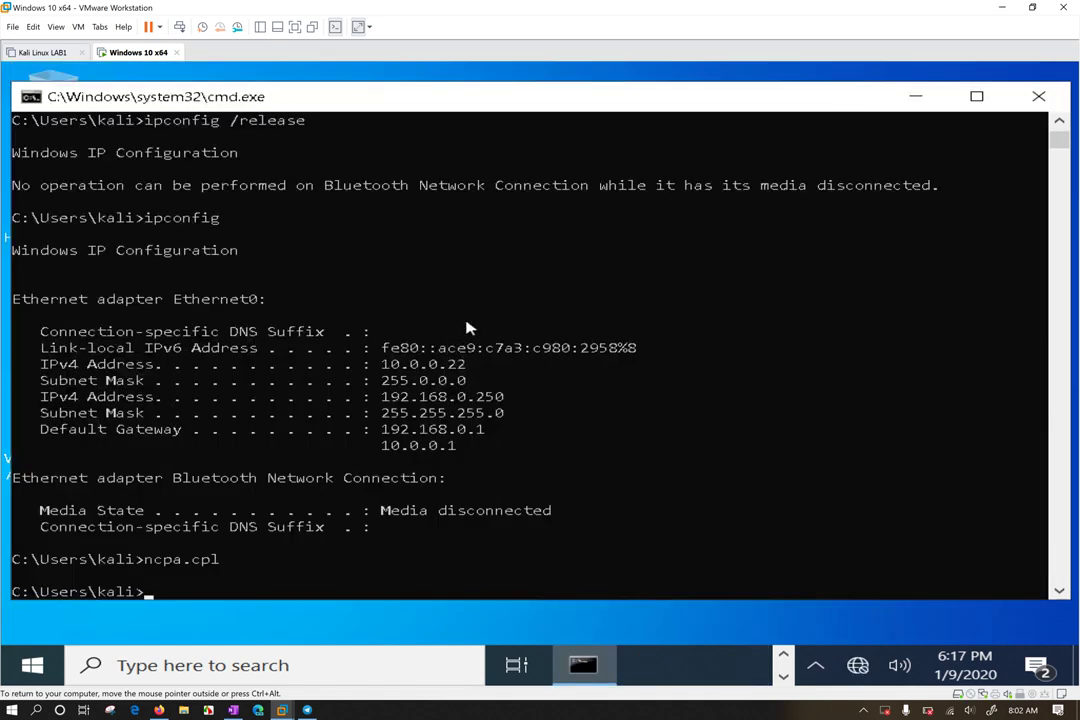
# Run ipconfig and copy Ethernet0's 192.168.0.114 address, 255.255.255.0 mask and 192.168.0.1 gateway lines
pyautogui.write('ipconfig')
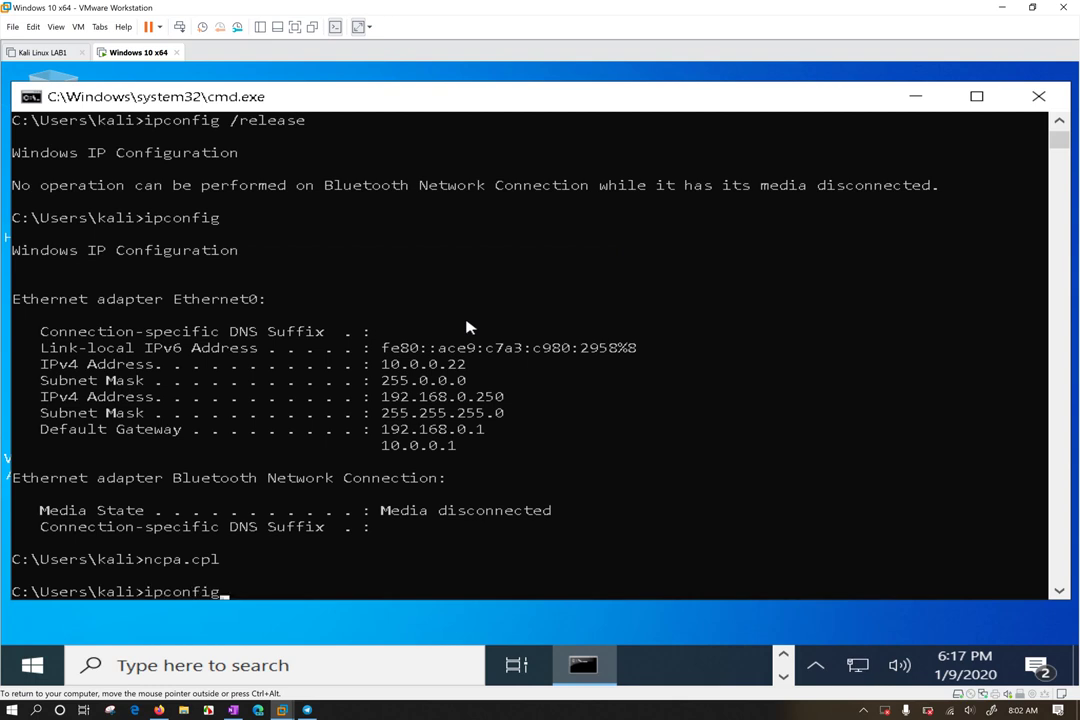
pyautogui.press('Return')
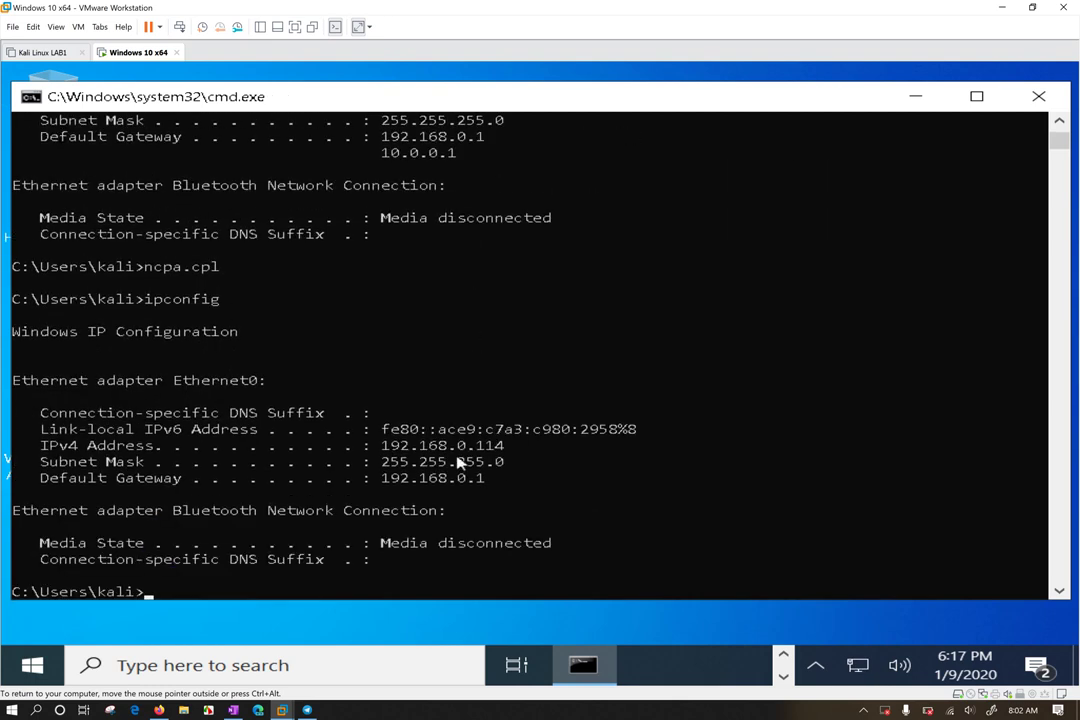
pyautogui.moveTo(373, 447); pyautogui.dragTo(532, 492)
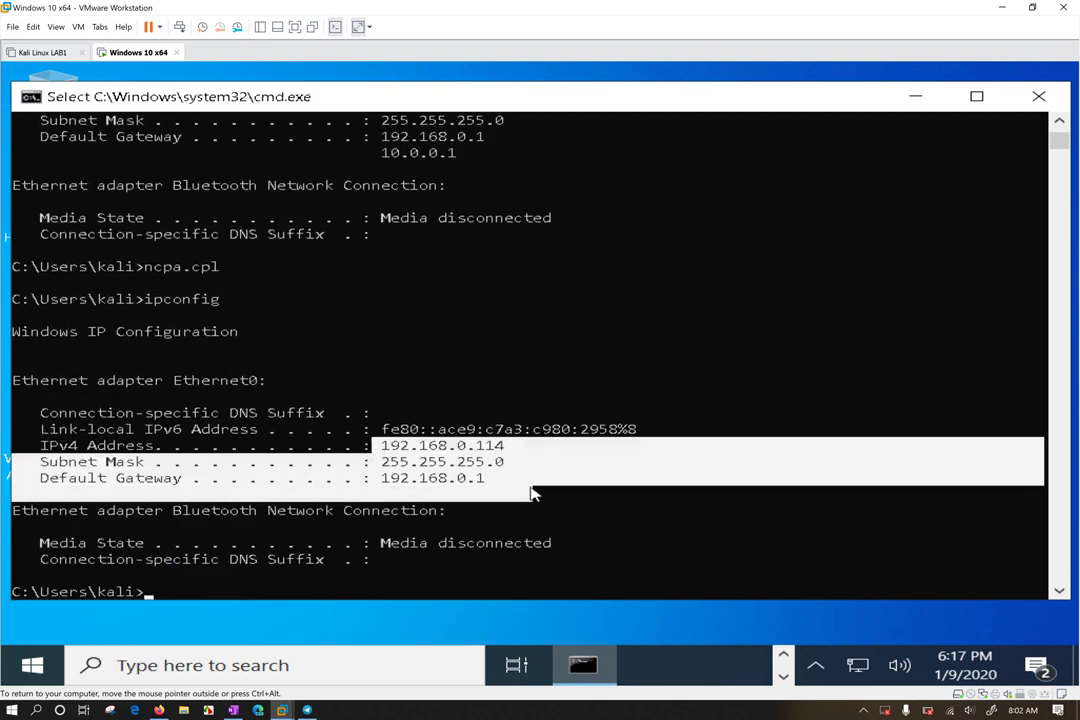
pyautogui.rightClick(515, 508)
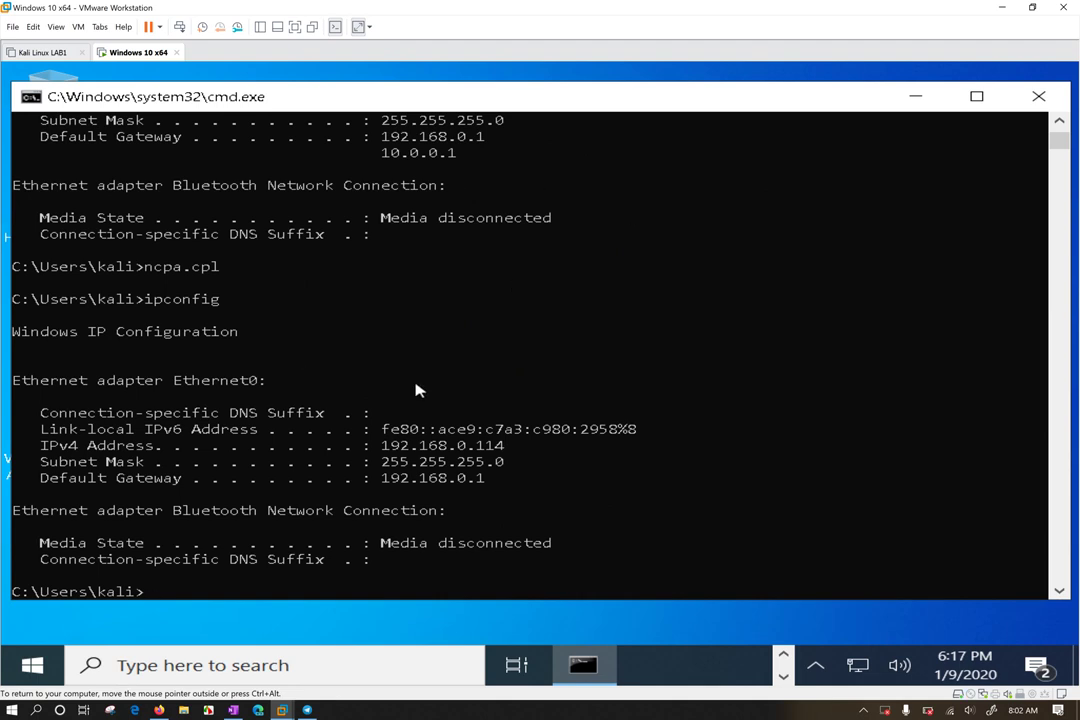
# Recall ipconfig and run ipconfig /release to drop Ethernet0's DHCP lease
pyautogui.press('Up')
pyautogui.write('/release')
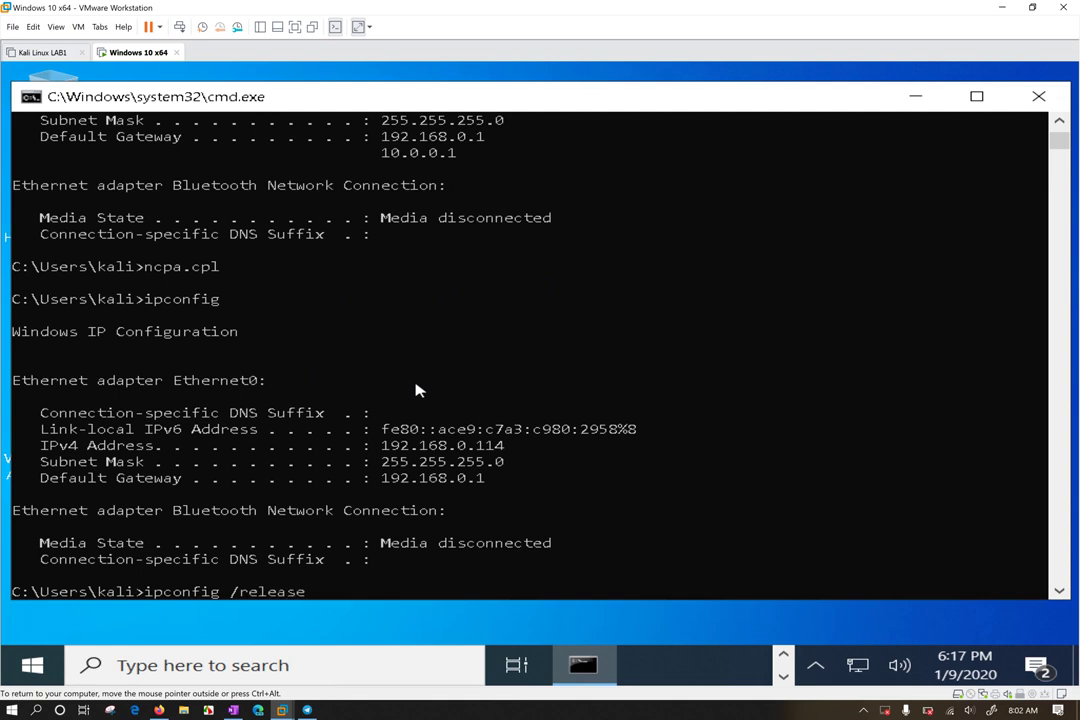
pyautogui.moveTo(182, 380); pyautogui.dragTo(277, 382)
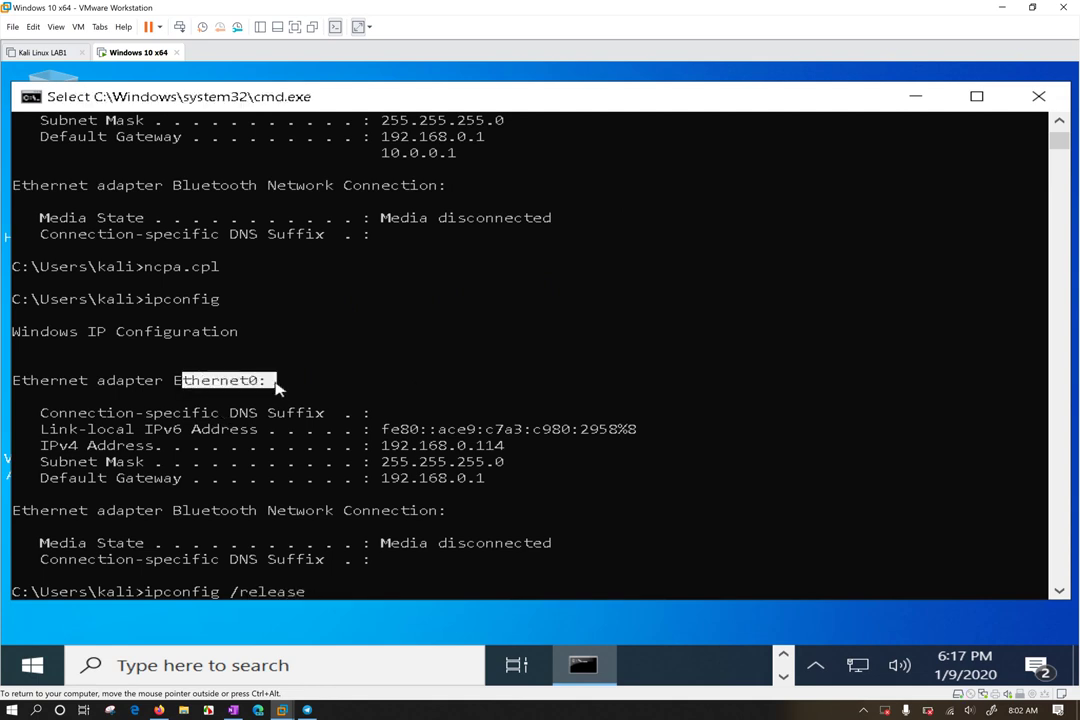
pyautogui.hotkey('ctrl', 'c')
pyautogui.click(348, 558)
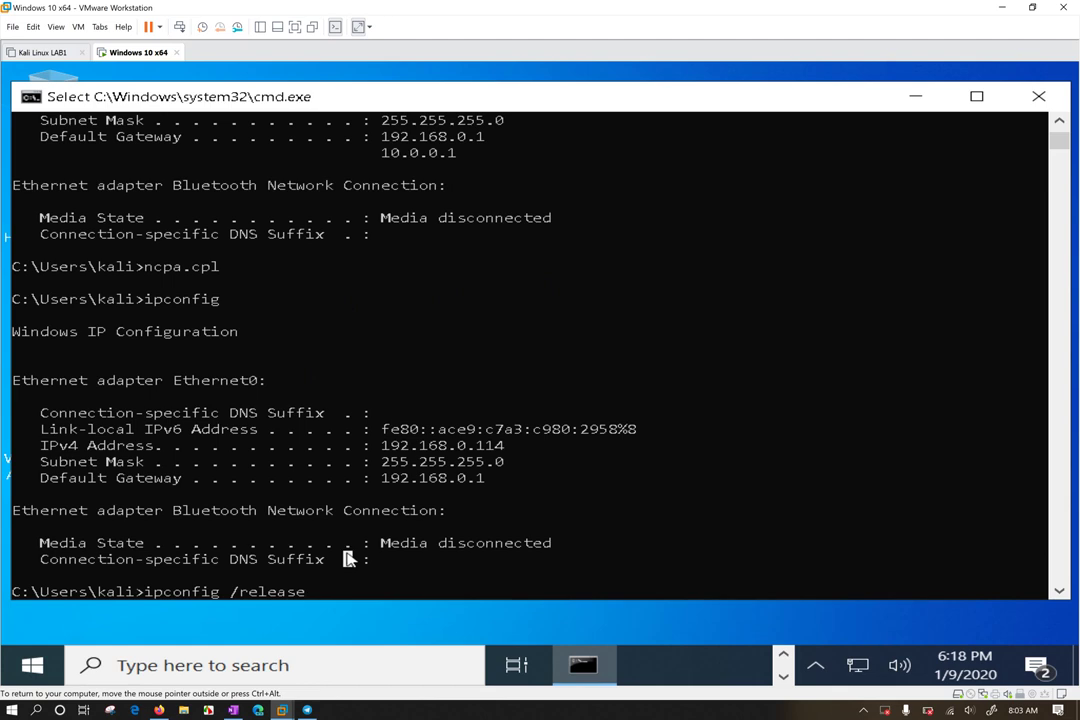
pyautogui.press('Return')
pyautogui.press('Return')
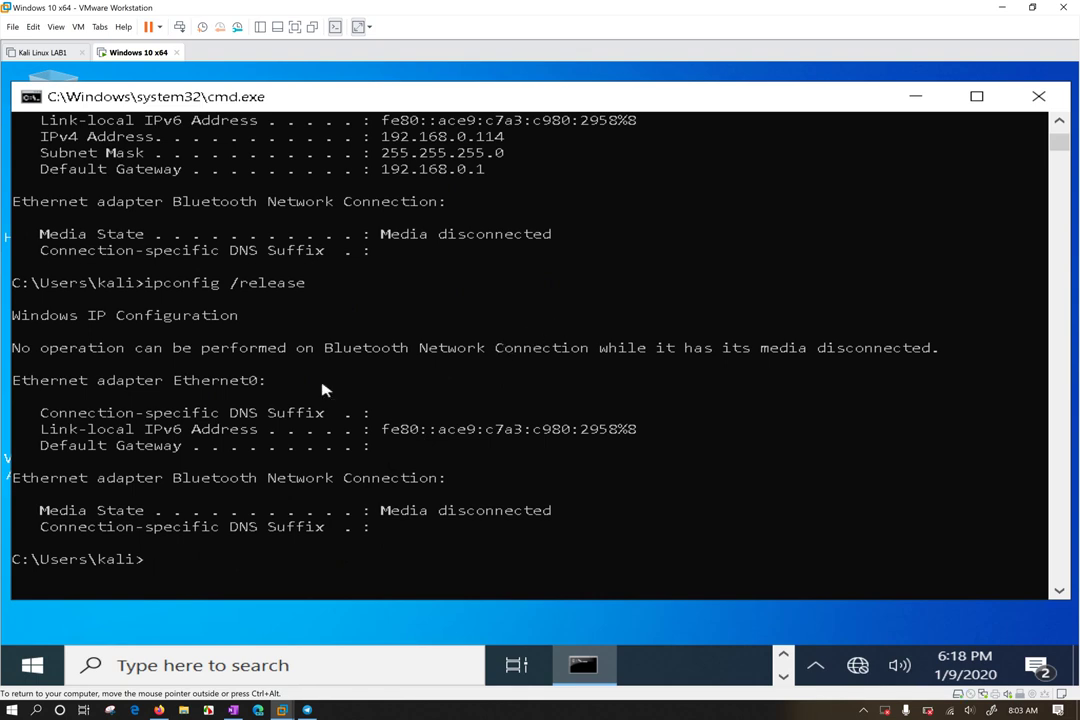
# Highlight Ethernet0's remaining settings without IPv4 and the ipconfig /release command line
pyautogui.moveTo(106, 382); pyautogui.dragTo(276, 382)
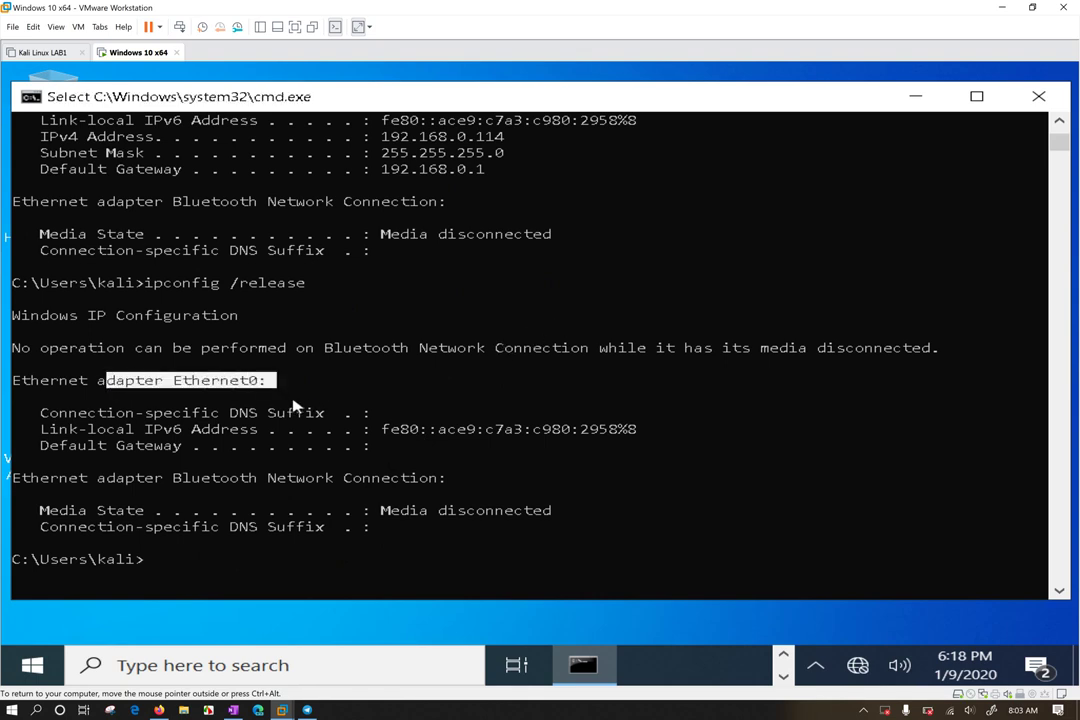
pyautogui.moveTo(40, 397); pyautogui.dragTo(627, 462)
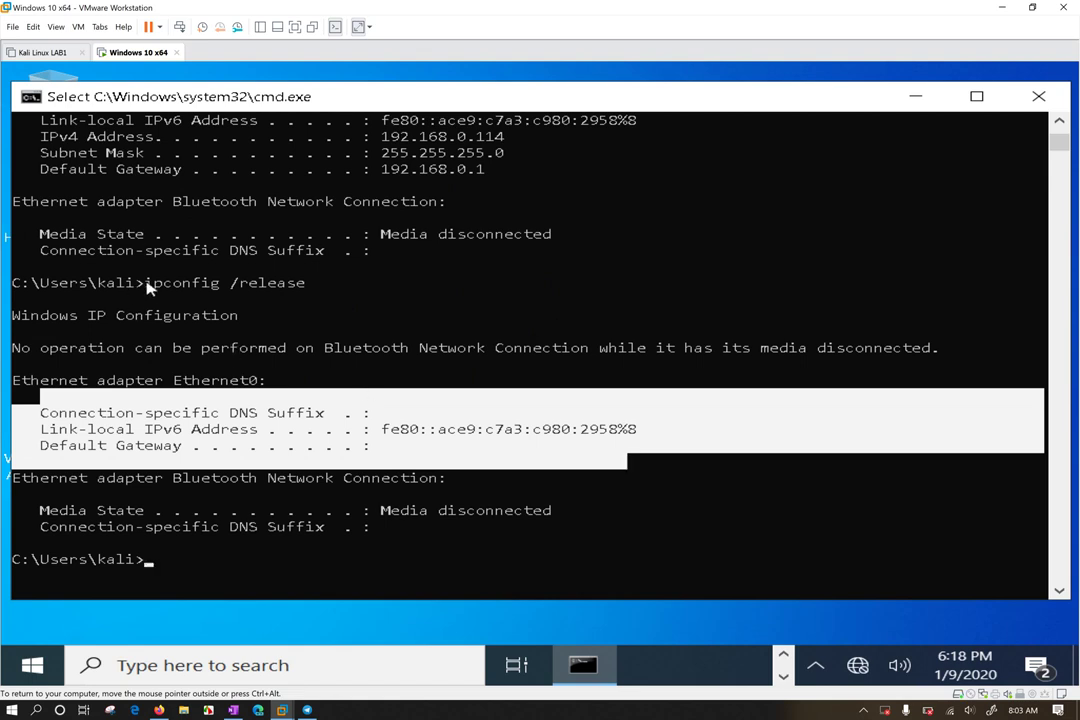
pyautogui.moveTo(145, 283); pyautogui.dragTo(313, 290)
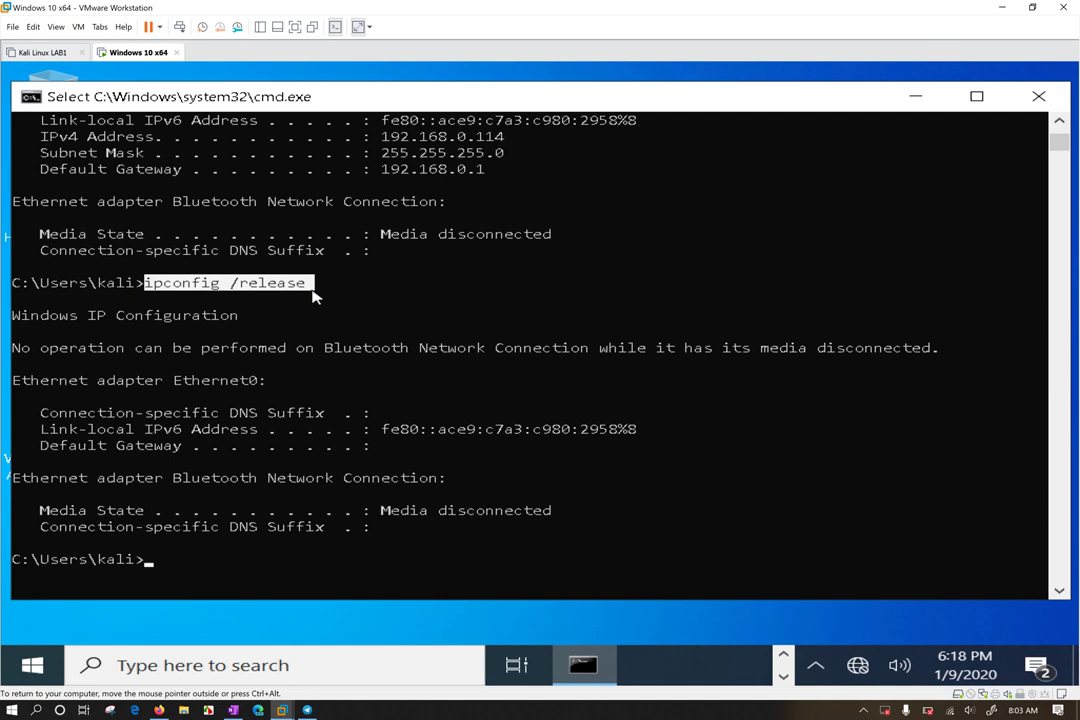
pyautogui.moveTo(313, 293); pyautogui.dragTo(303, 293)
pyautogui.click(221, 284)
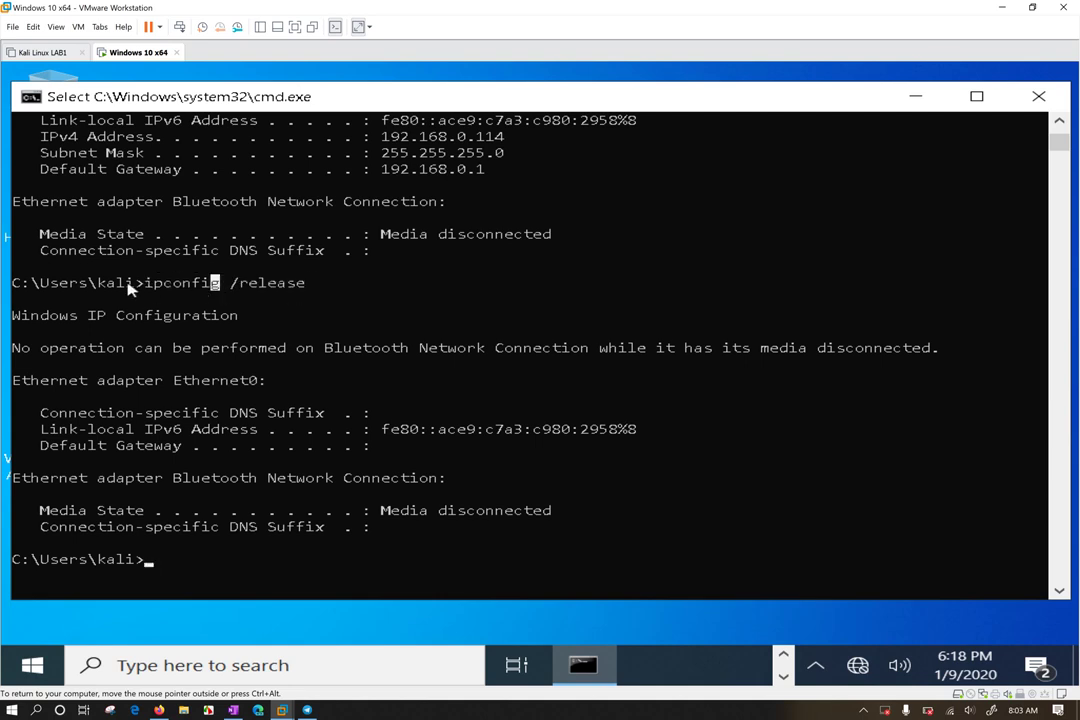
pyautogui.click(148, 284)
pyautogui.doubleClick(148, 284)
pyautogui.doubleClick(241, 284)
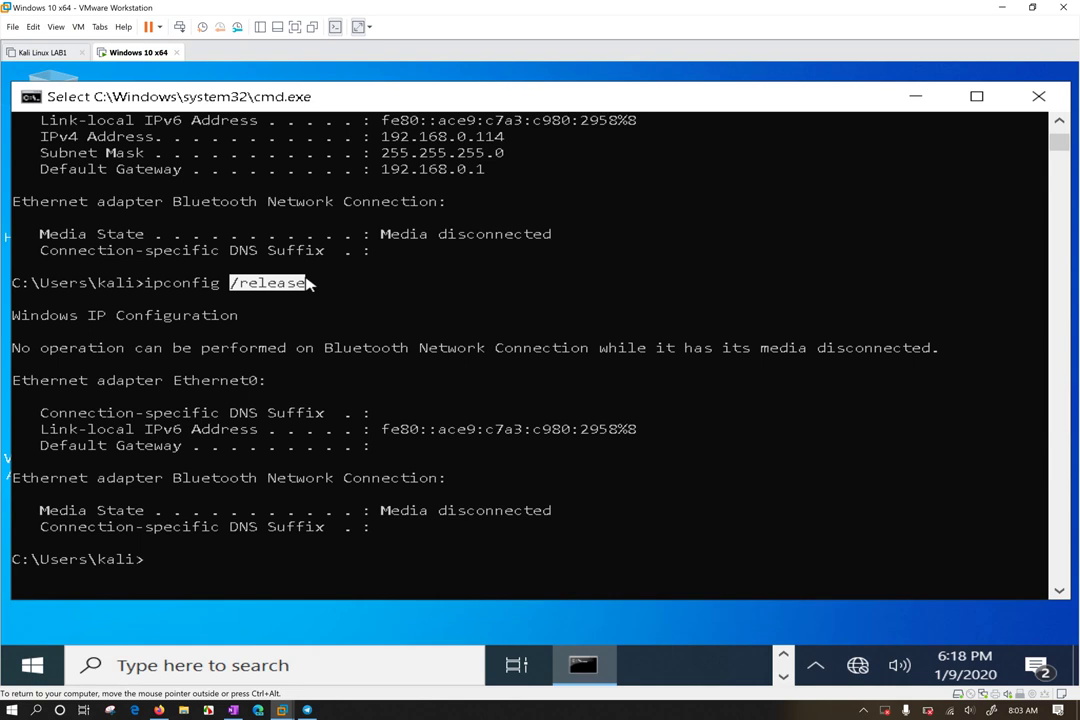
pyautogui.click(366, 392)
pyautogui.press('Return')
pyautogui.press('Return')
pyautogui.press('Return')
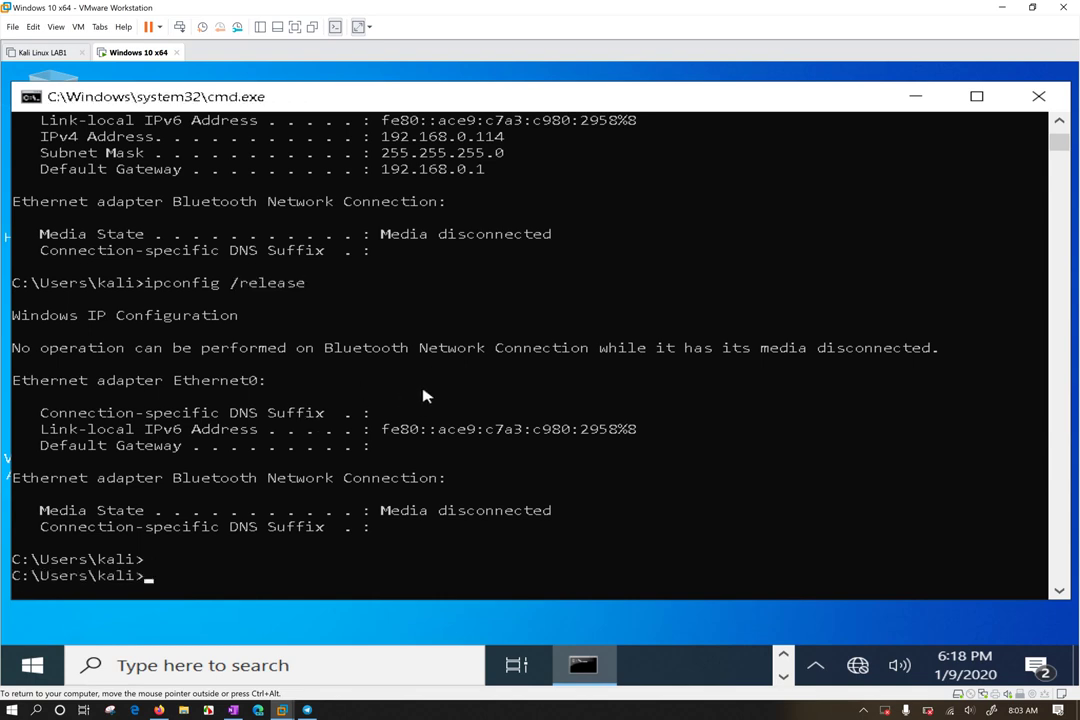
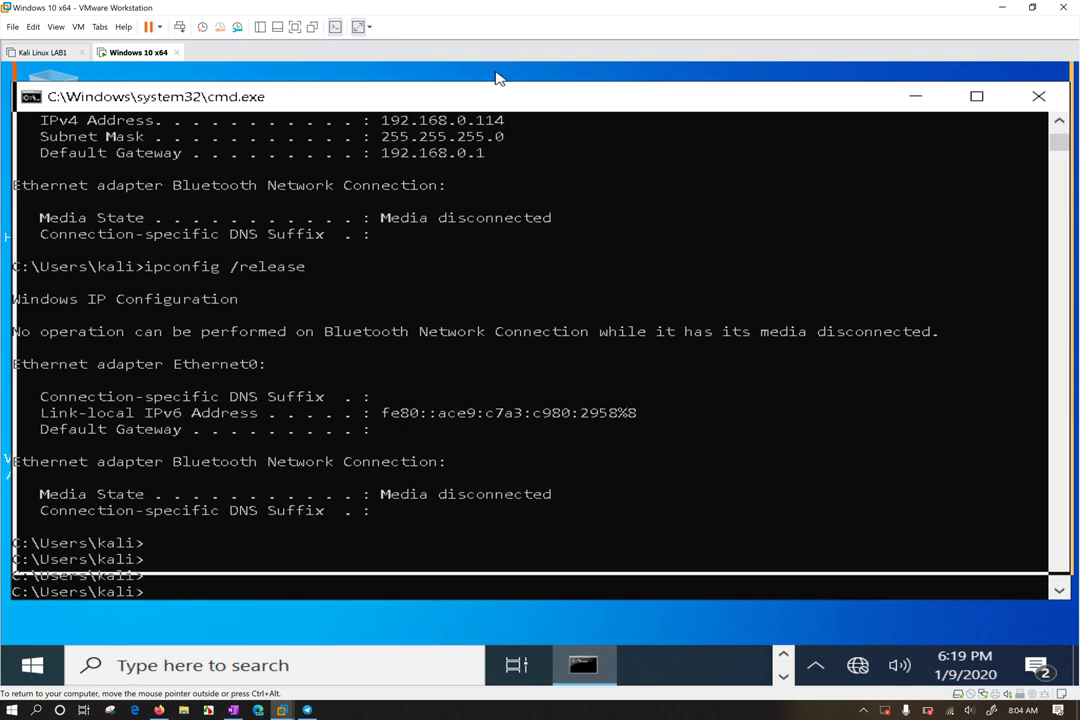
# Nudge the VM's command prompt window into place and pull its right edge inward to narrow it
pyautogui.moveTo(494, 93); pyautogui.dragTo(507, 100)
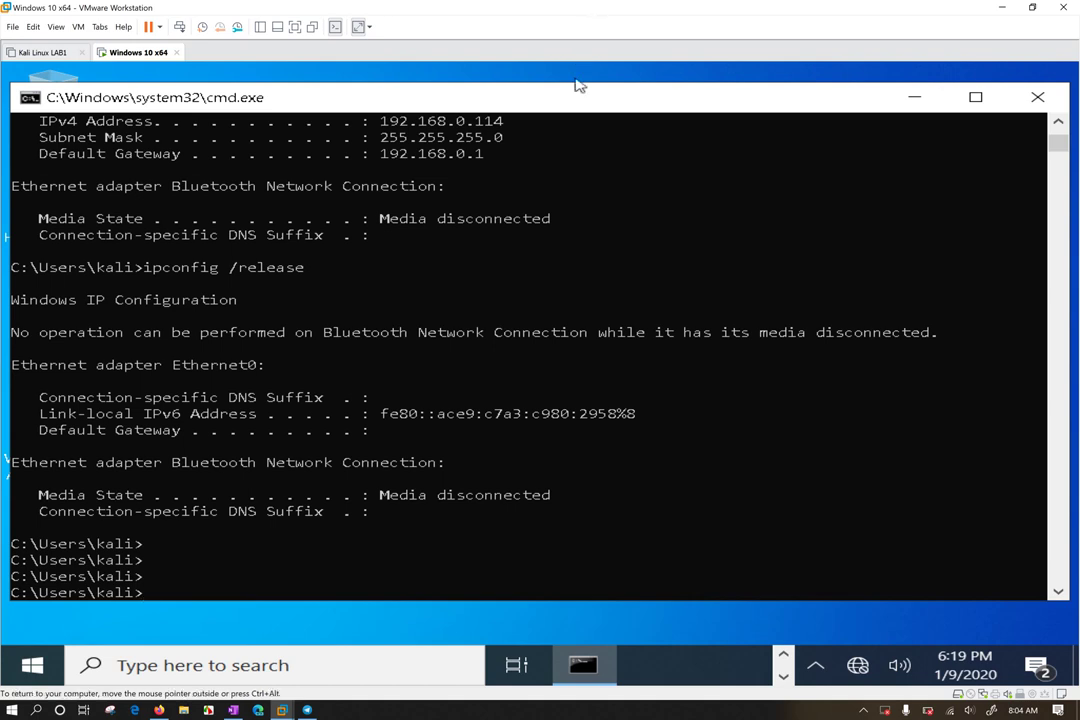
pyautogui.click(567, 92)
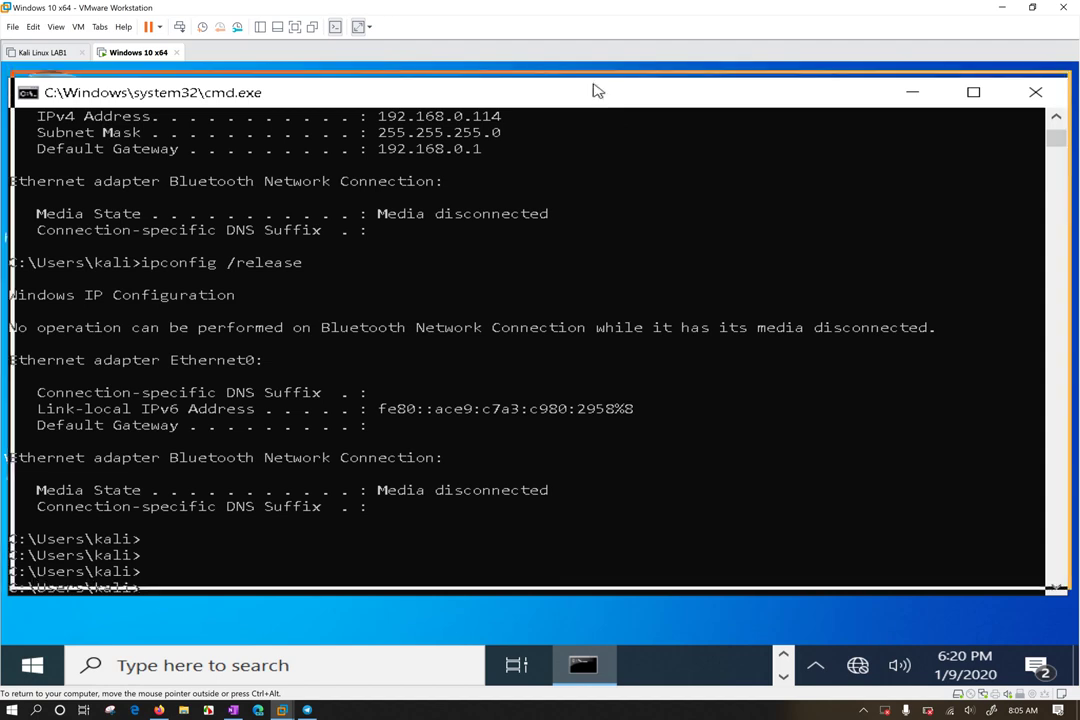
pyautogui.moveTo(597, 91); pyautogui.dragTo(598, 95)
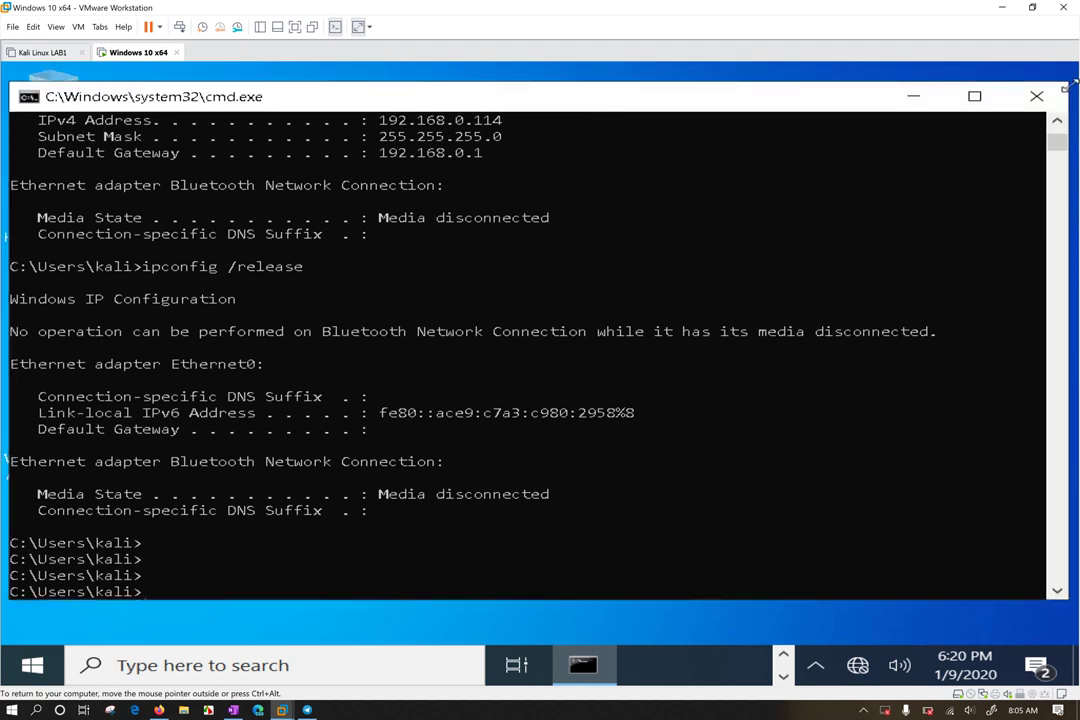
pyautogui.moveTo(1068, 88); pyautogui.dragTo(820, 125)
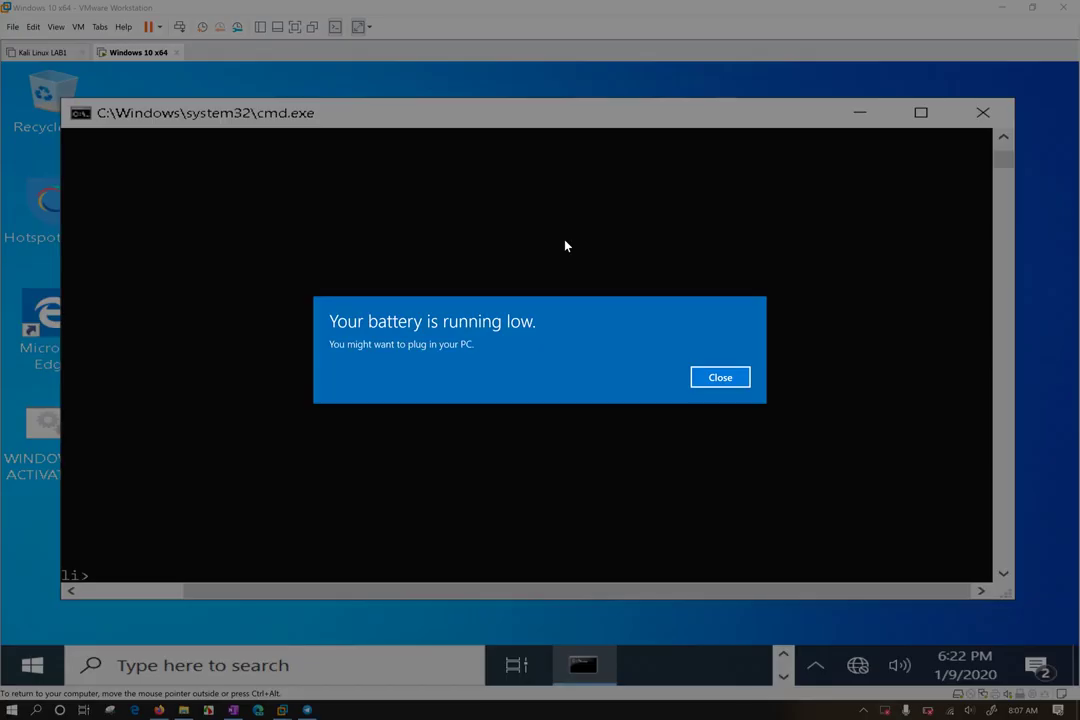
# Dismiss the low-battery warning and return focus to the VM's console
pyautogui.click(724, 377)
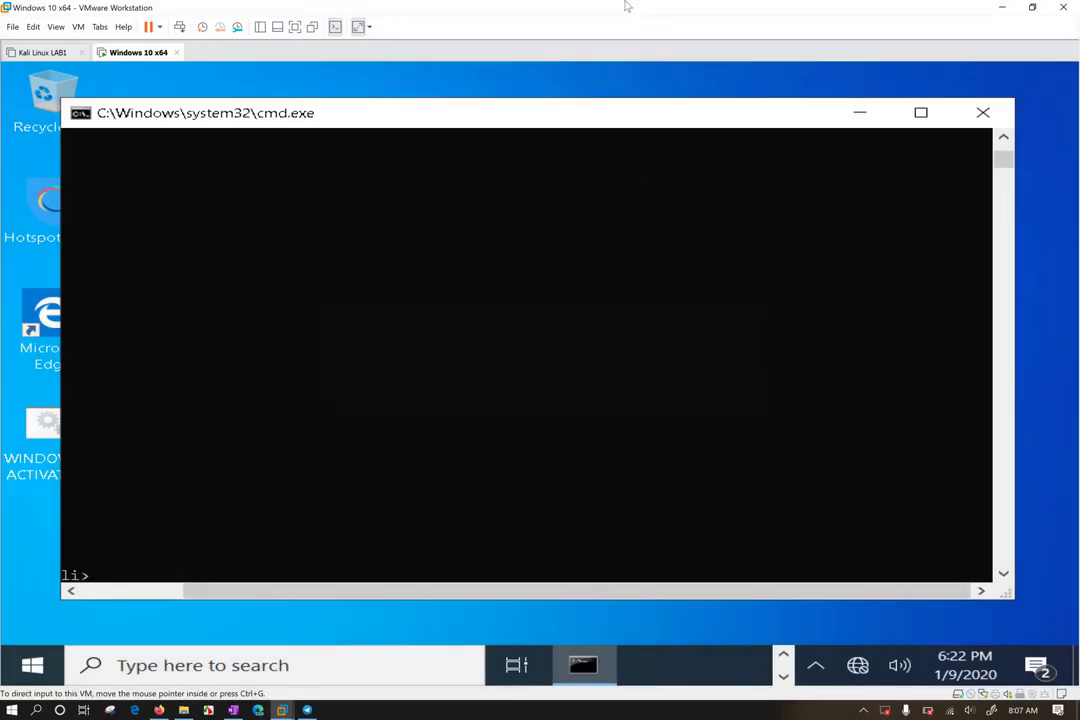
pyautogui.click(407, 266)
pyautogui.scroll(5, 427, 277)
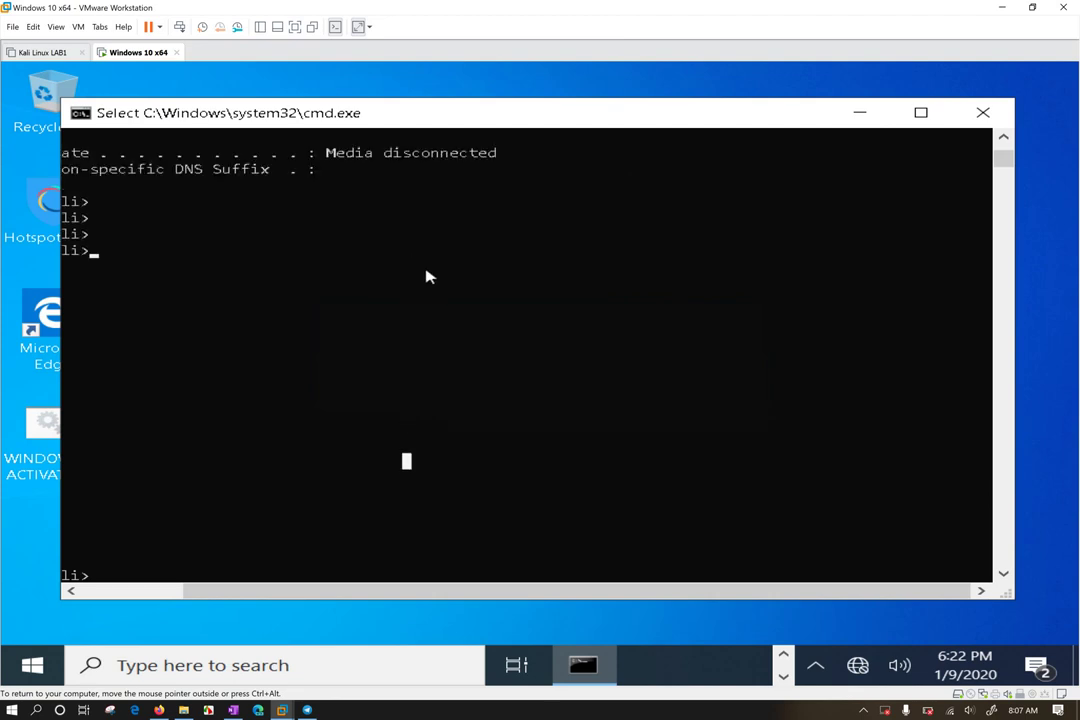
pyautogui.scroll(-4, 427, 277)
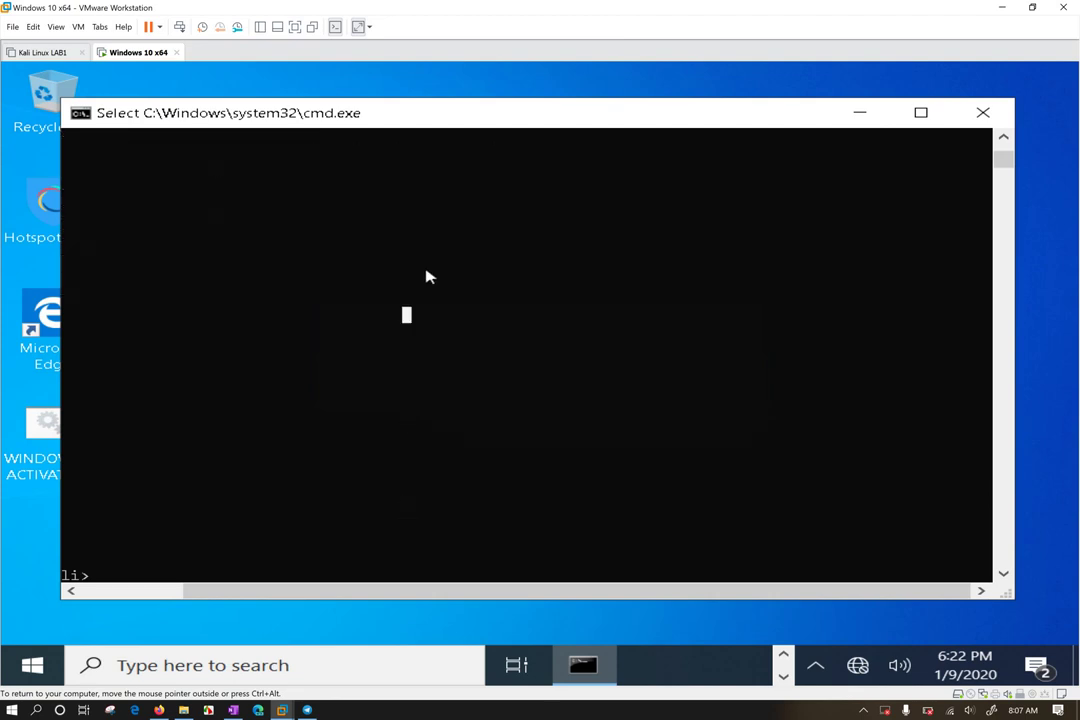
pyautogui.press('Escape')
pyautogui.scroll(3, 424, 275)
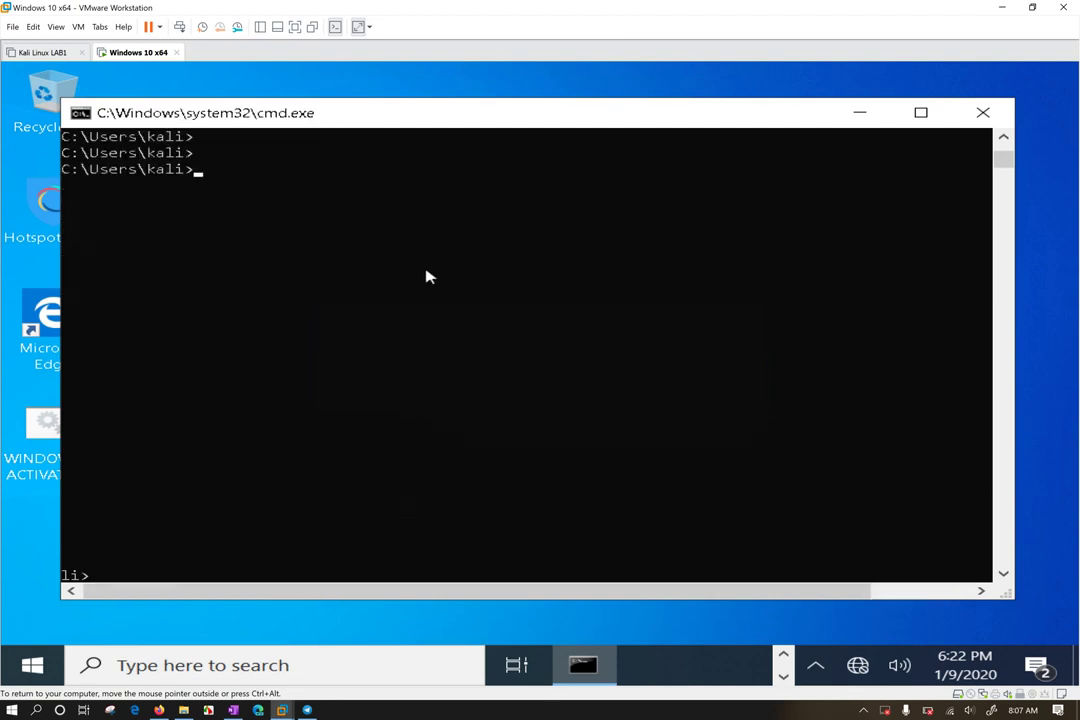
pyautogui.scroll(-3, 412, 349)
# Clear the console with cls and run ipconfig /renew
pyautogui.write('cls')
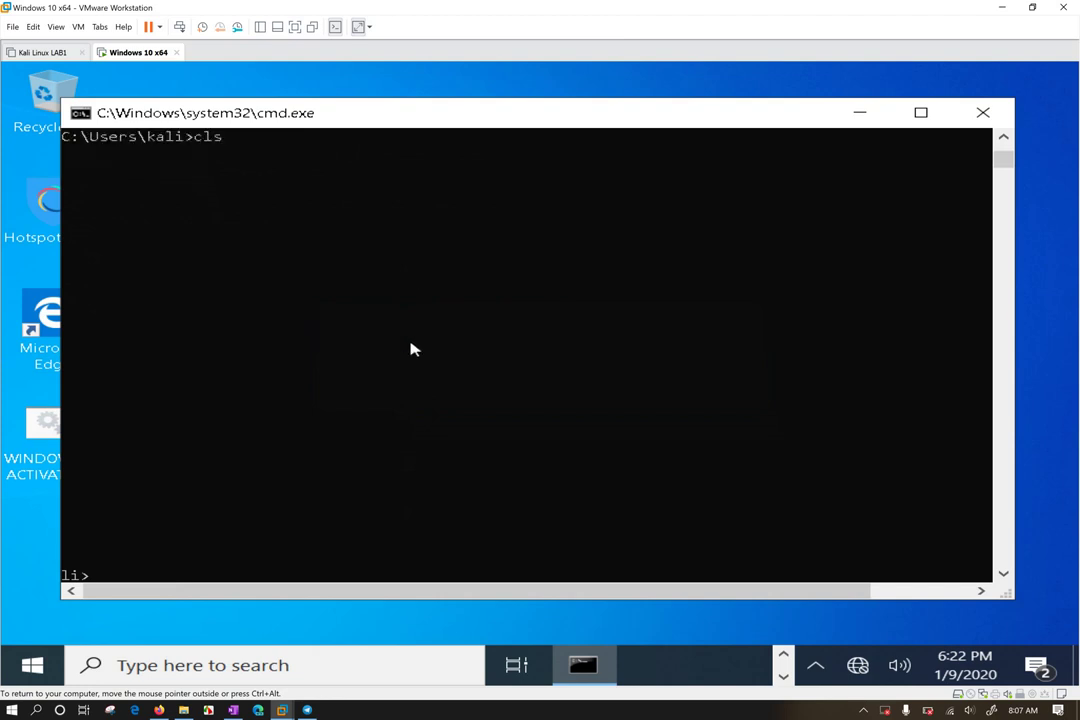
pyautogui.press('Return')
pyautogui.press('Return')
pyautogui.press('Return')
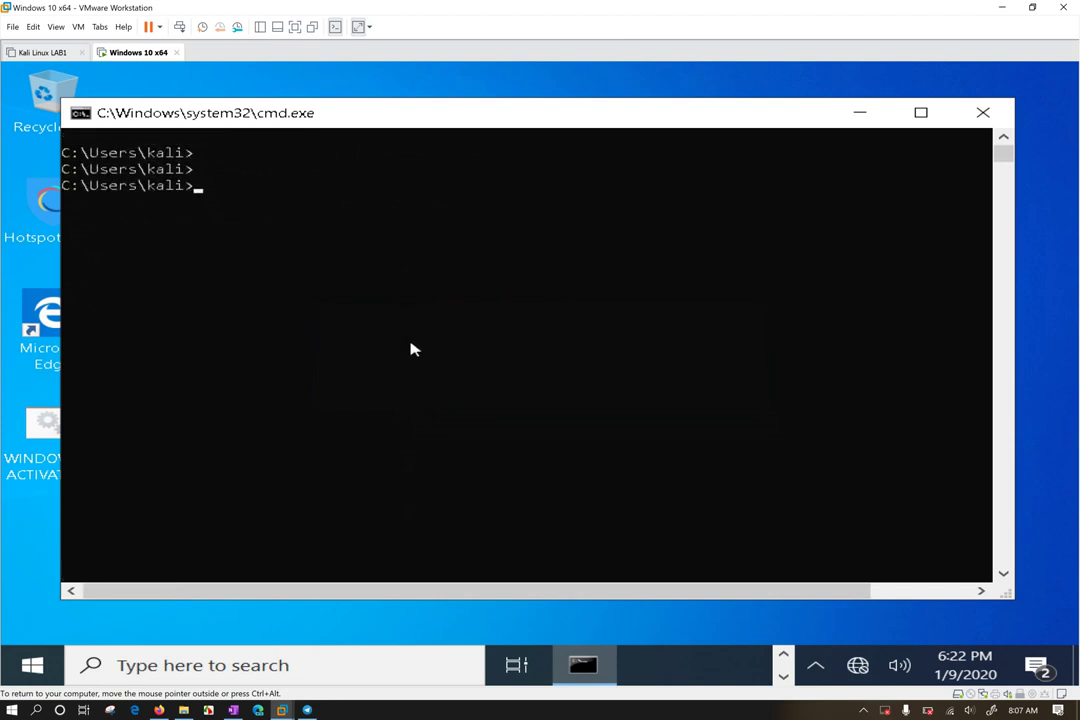
pyautogui.write('ipconfig /renew')
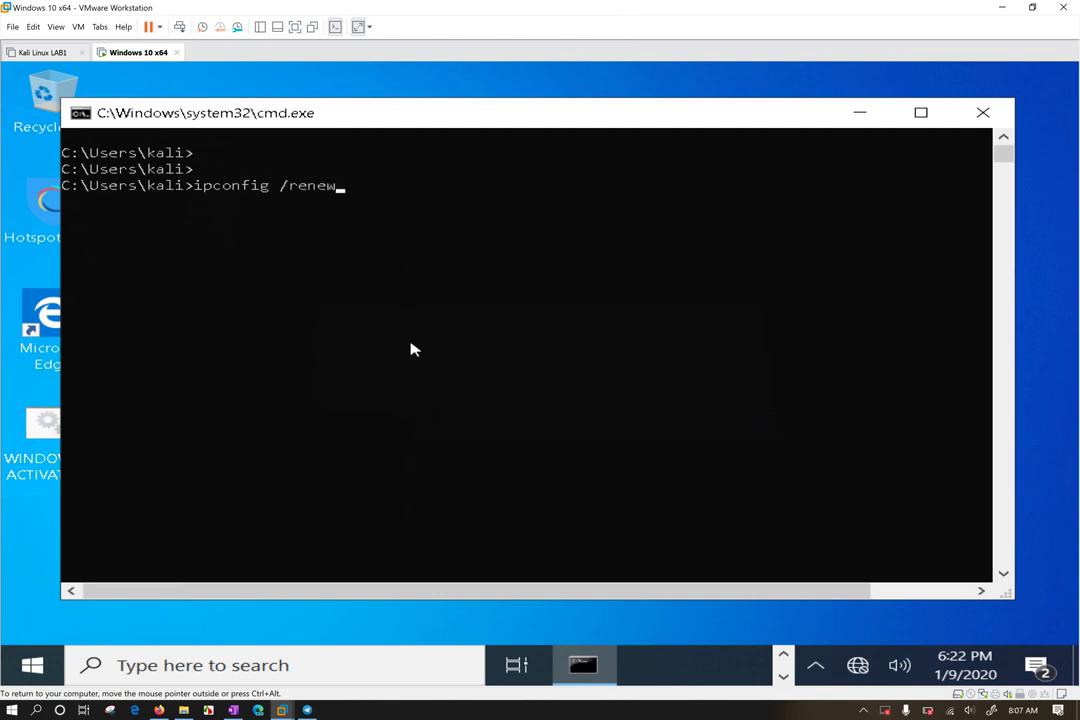
pyautogui.press('Return')
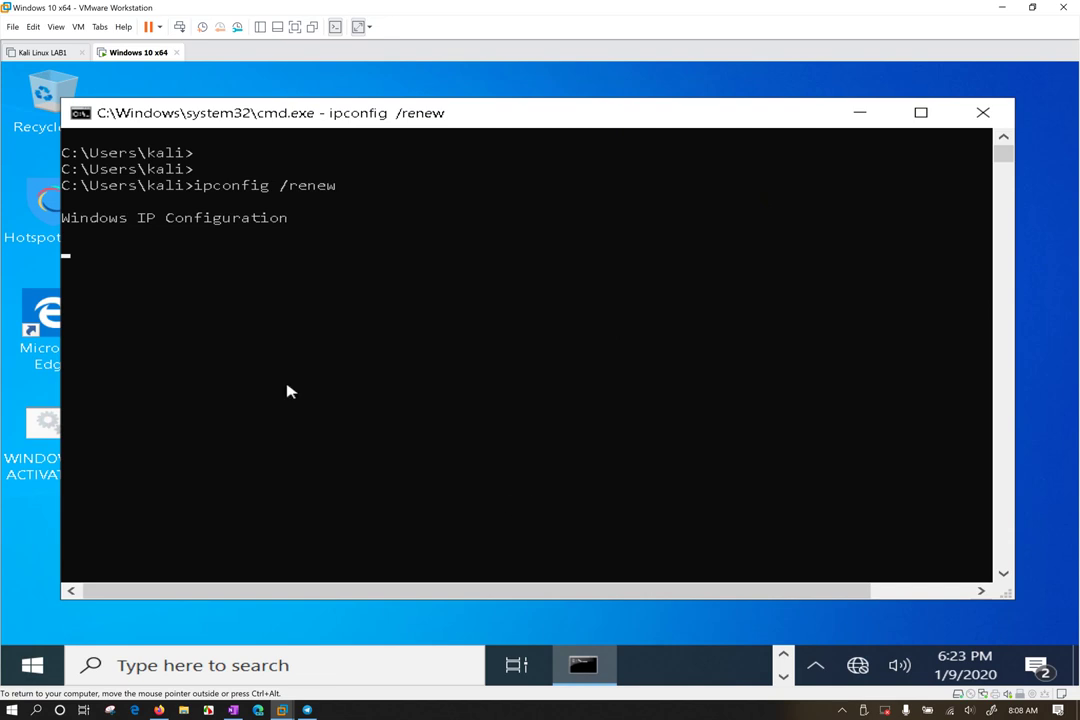
# Let the renewal finish so Ethernet0 shows 192.168.0.114 with gateway 192.168.0.1, tidying the cmd window
pyautogui.moveTo(333, 113); pyautogui.dragTo(318, 104)
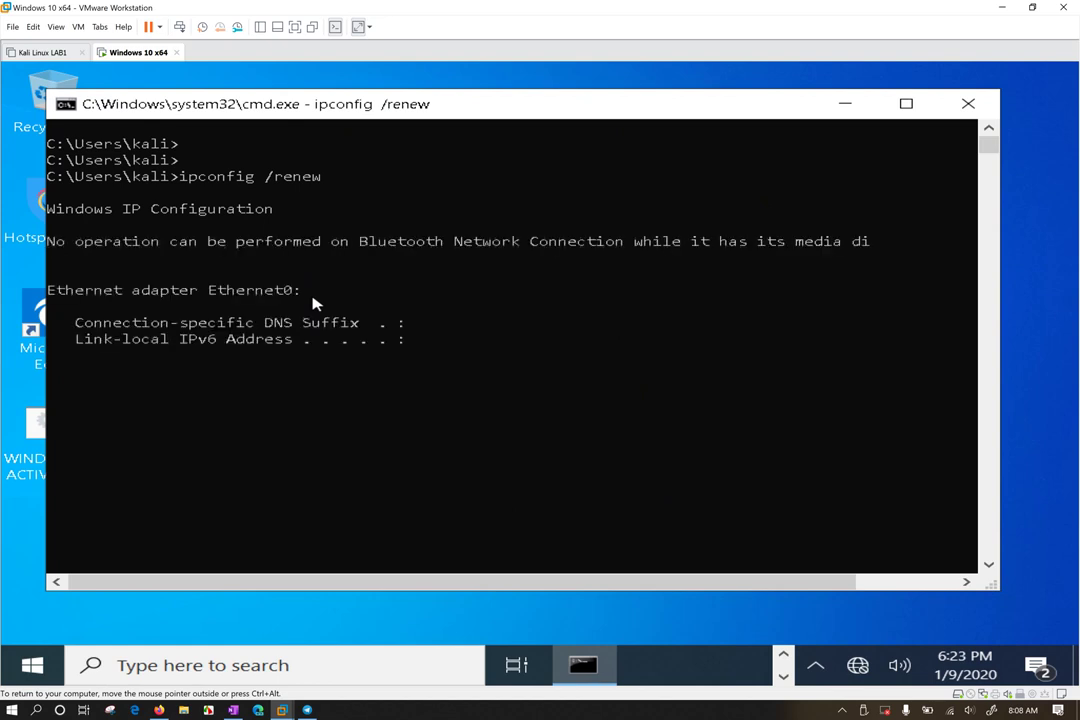
pyautogui.press('Return')
pyautogui.press('Return')
pyautogui.press('Return')
pyautogui.press('Return')
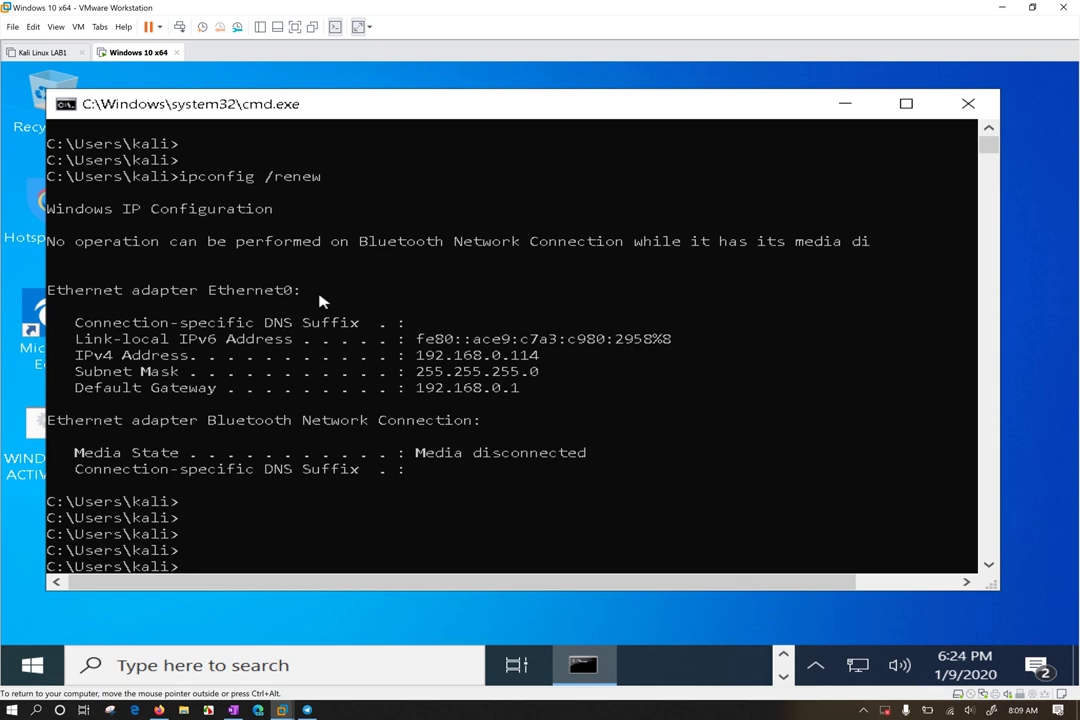
pyautogui.moveTo(265, 176); pyautogui.dragTo(301, 176)
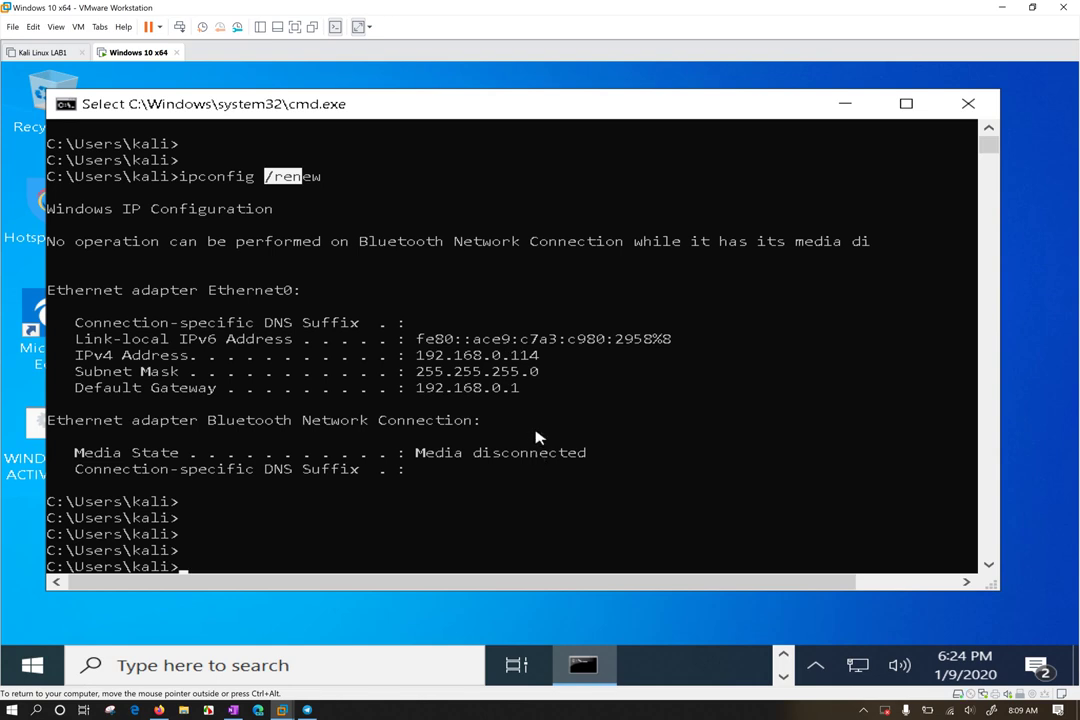
pyautogui.press('Return')
pyautogui.press('Return')
pyautogui.press('Return')
pyautogui.press('Return')
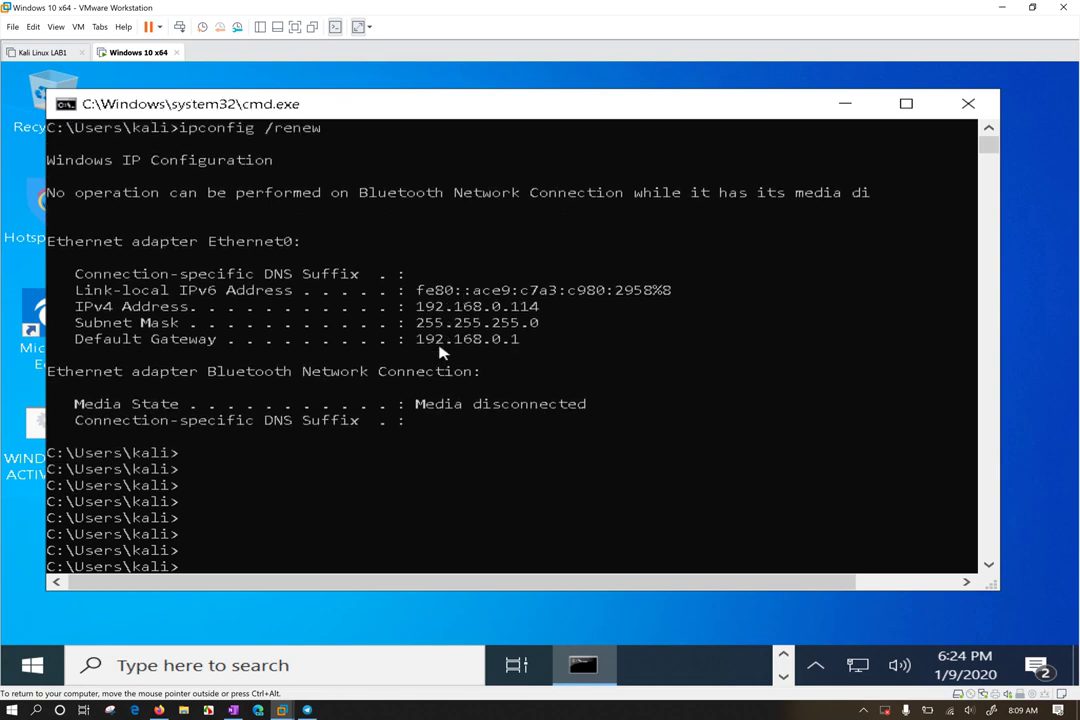
pyautogui.moveTo(694, 104)
pyautogui.mouseDown()
pyautogui.moveTo(694, 87)
pyautogui.moveTo(703, 93)
pyautogui.mouseUp()
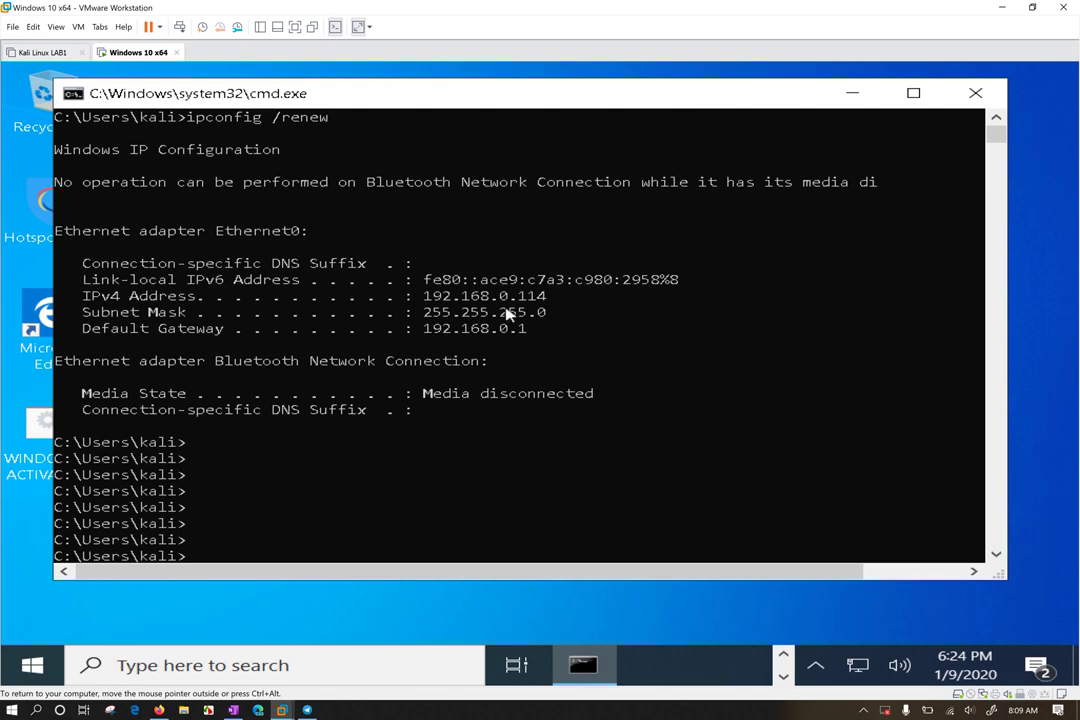
pyautogui.click(352, 475)
pyautogui.click(436, 507)
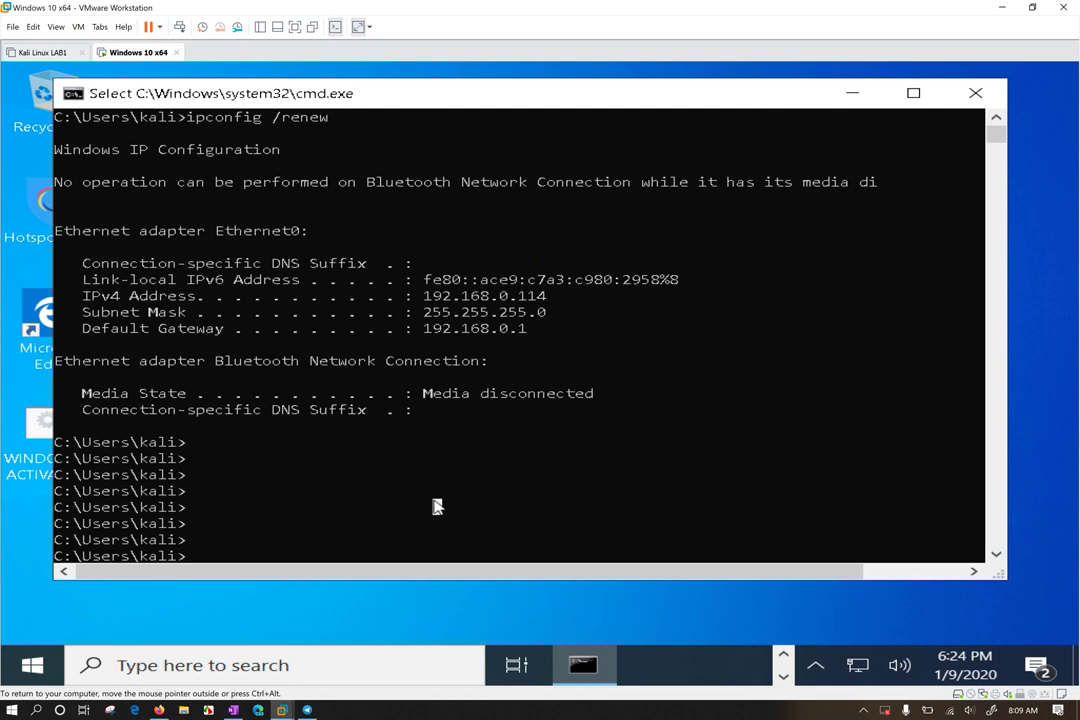
pyautogui.press('Escape')
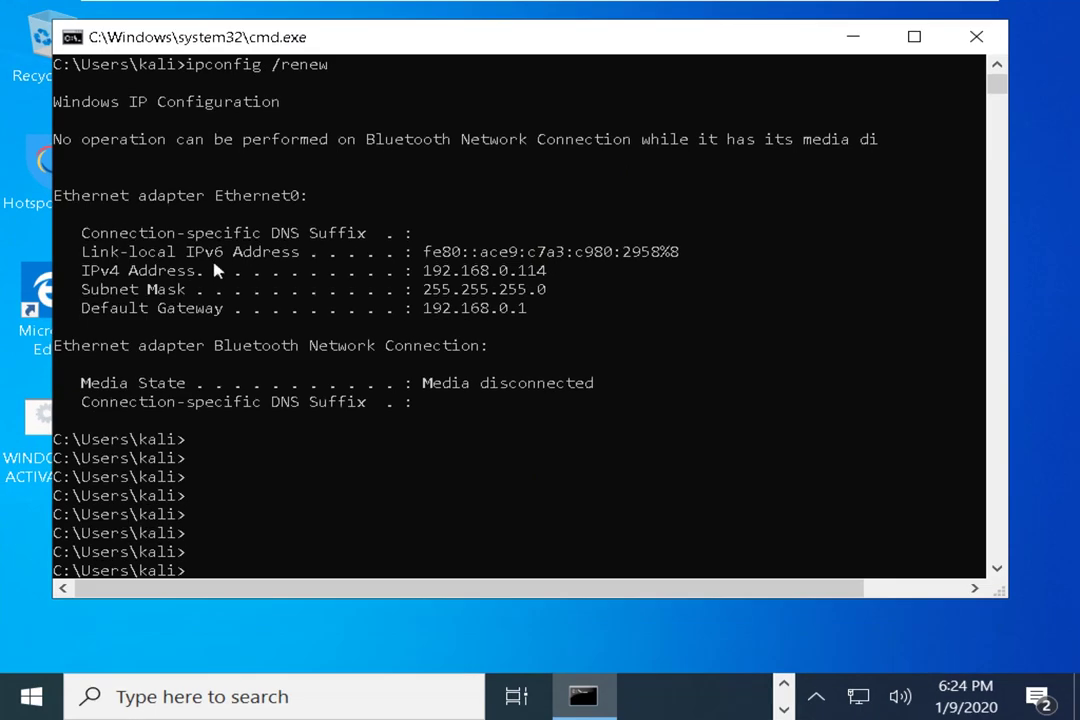
# Submit a mistyped ipconfig command and extend the command prompt window downward
pyautogui.click(266, 441)
pyautogui.write('ipconfigip')
pyautogui.press('Return')
pyautogui.press('Return')
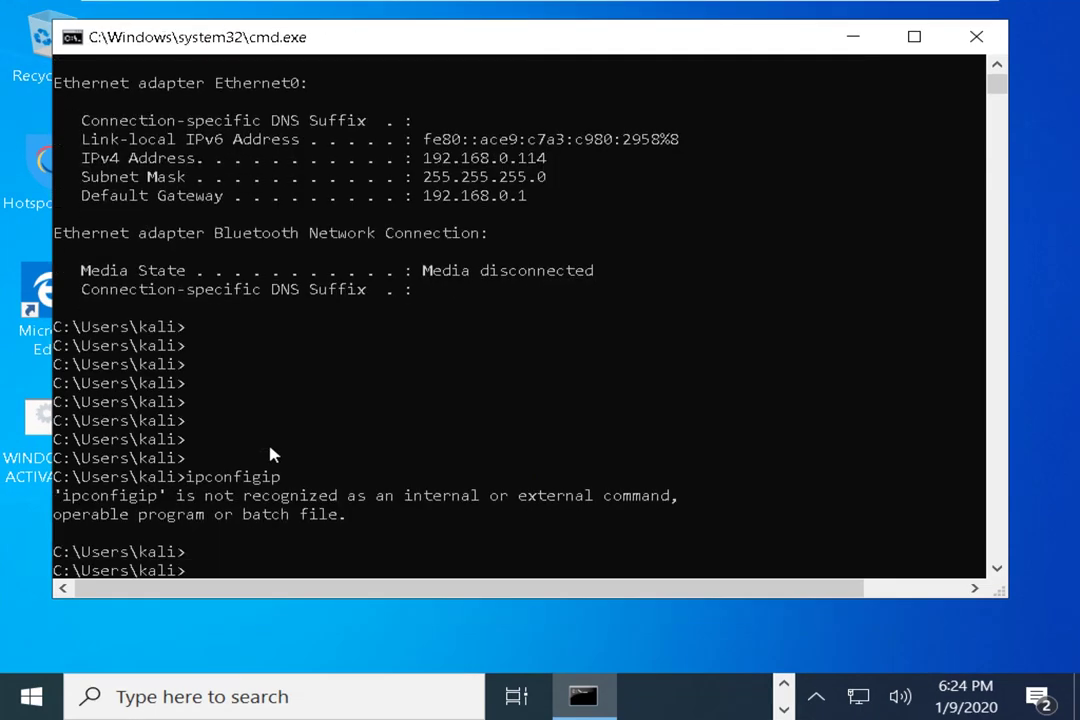
pyautogui.moveTo(299, 598); pyautogui.dragTo(307, 668)
# Run ipconfig /flushdns, highlight its success message, then recall it and trim it back to ipconfig /
pyautogui.write('ipconfig ')
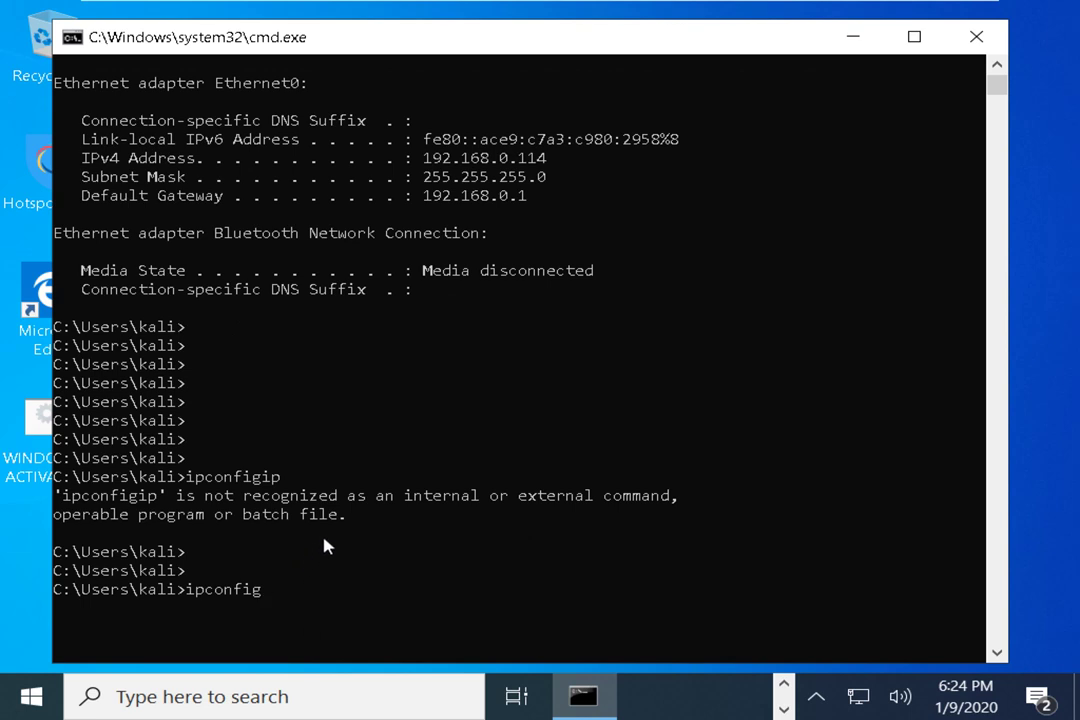
pyautogui.write('/fluah')
pyautogui.press('BackSpace')
pyautogui.press('BackSpace')
pyautogui.write('shdns')
pyautogui.press('Return')
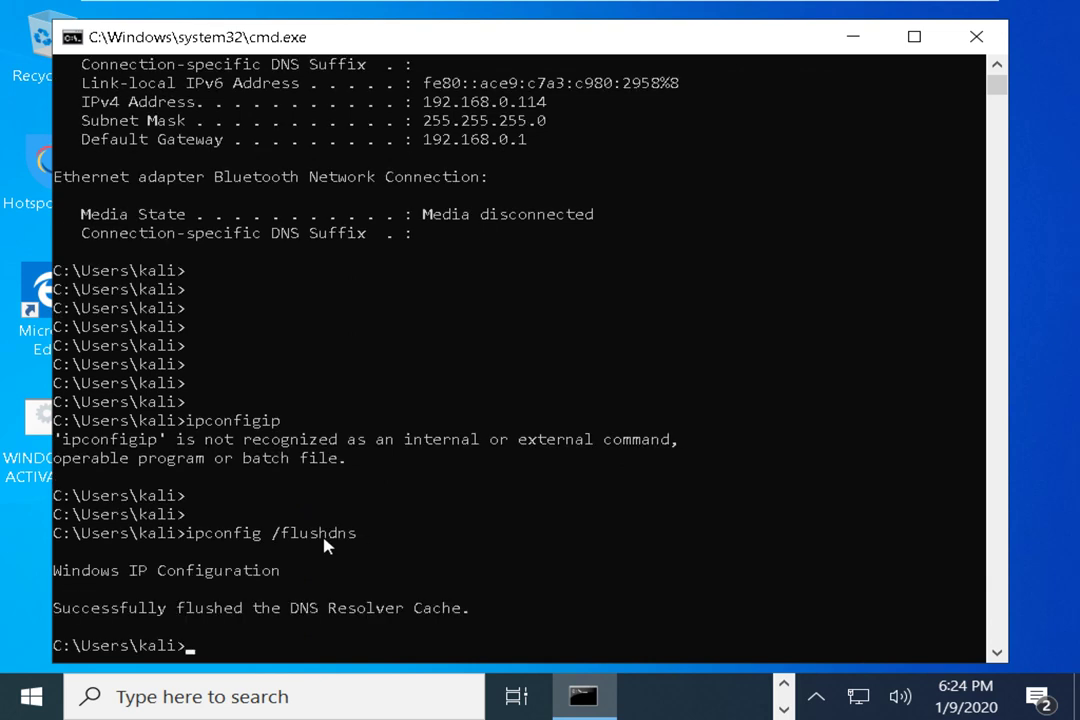
pyautogui.moveTo(280, 608); pyautogui.dragTo(463, 617)
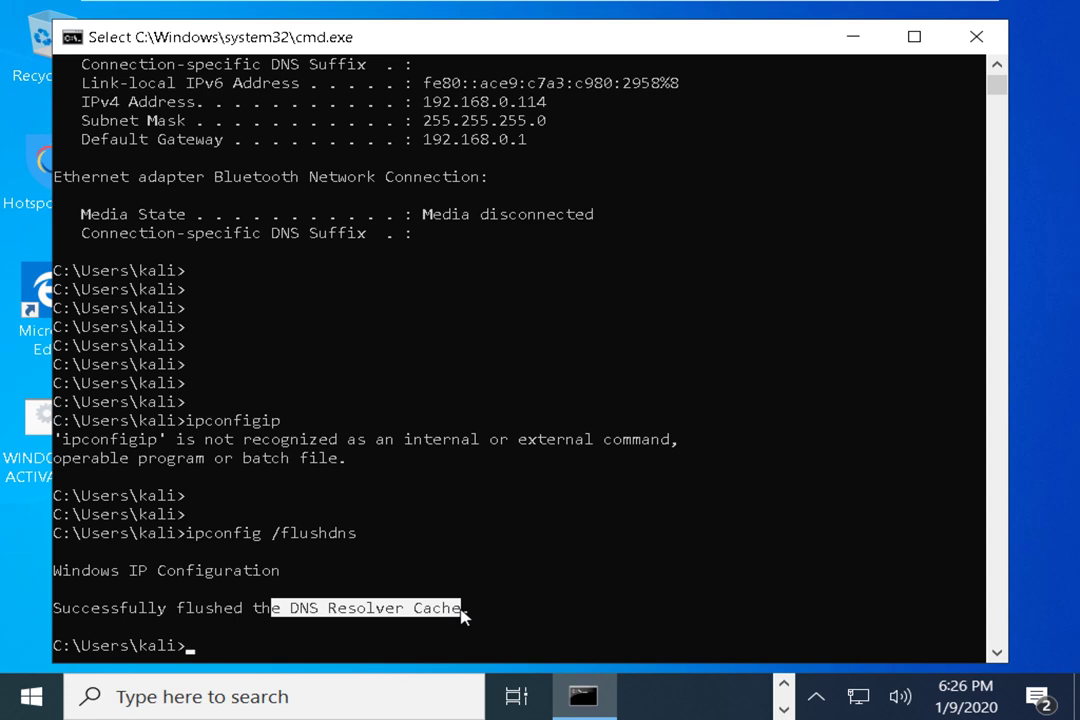
pyautogui.click(352, 500)
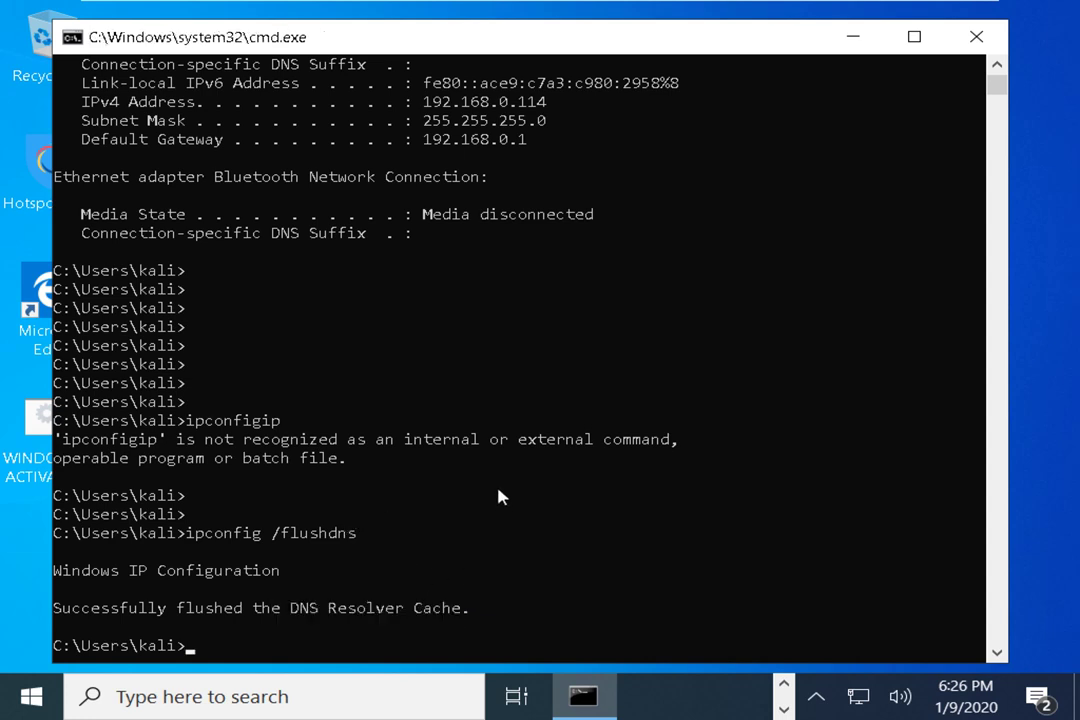
pyautogui.press('Up')
pyautogui.press('BackSpace')
pyautogui.press('BackSpace')
pyautogui.press('BackSpace')
pyautogui.press('BackSpace')
pyautogui.press('BackSpace')
pyautogui.press('BackSpace')
pyautogui.press('BackSpace')
pyautogui.press('BackSpace')
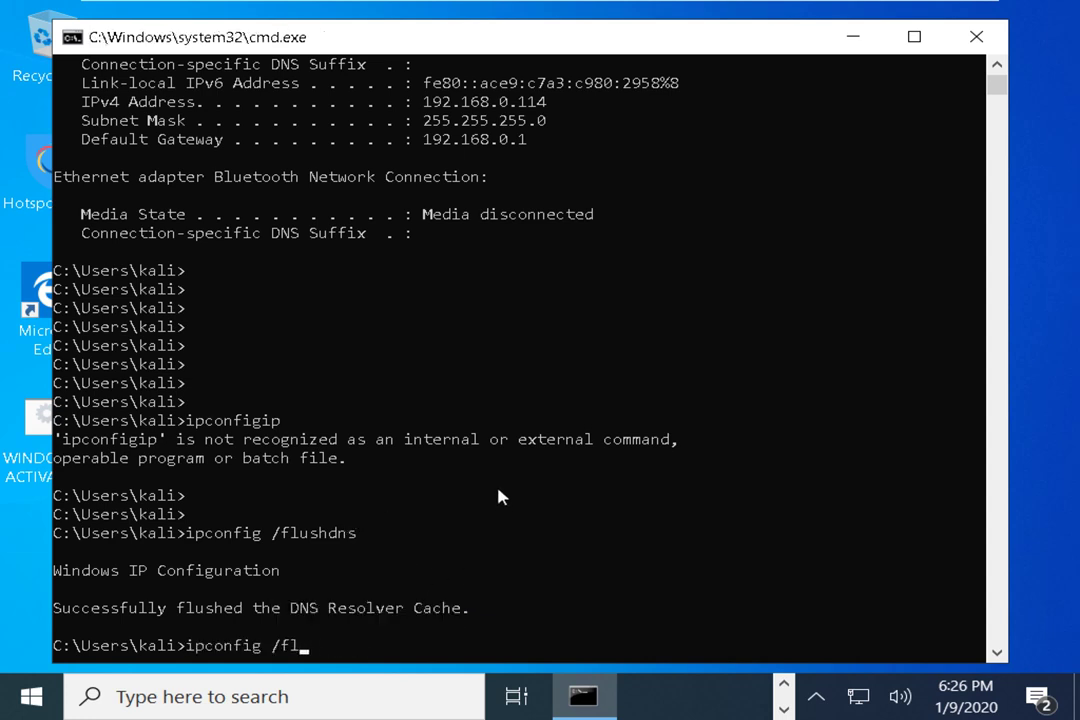
# Run ipconfig /? and pick out the renew and EL* words in its examples
pyautogui.write('?')
pyautogui.press('Return')
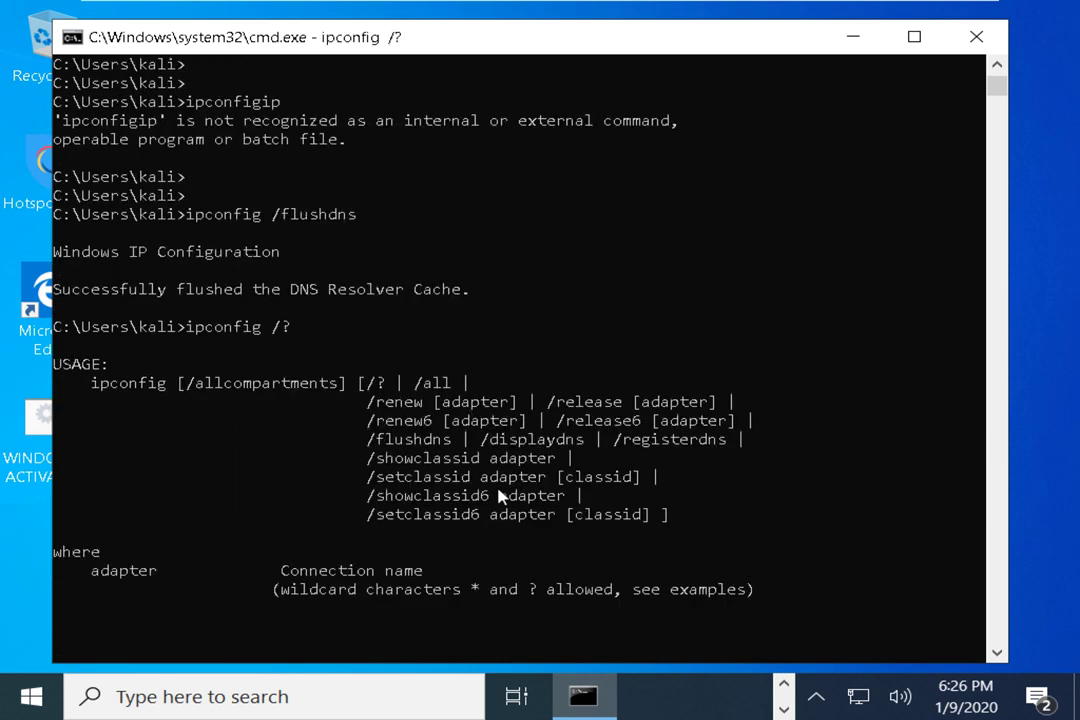
pyautogui.scroll(1, 343, 330)
pyautogui.scroll(-2, 343, 330)
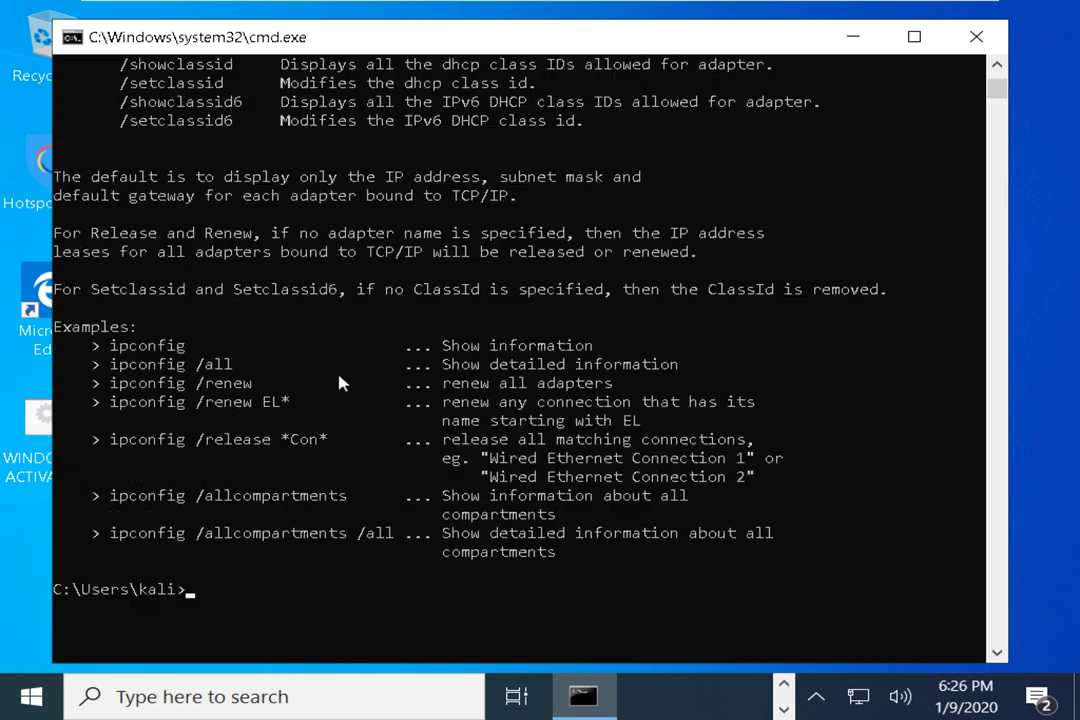
pyautogui.moveTo(234, 402); pyautogui.dragTo(248, 392)
pyautogui.doubleClick(228, 402)
pyautogui.doubleClick(270, 402)
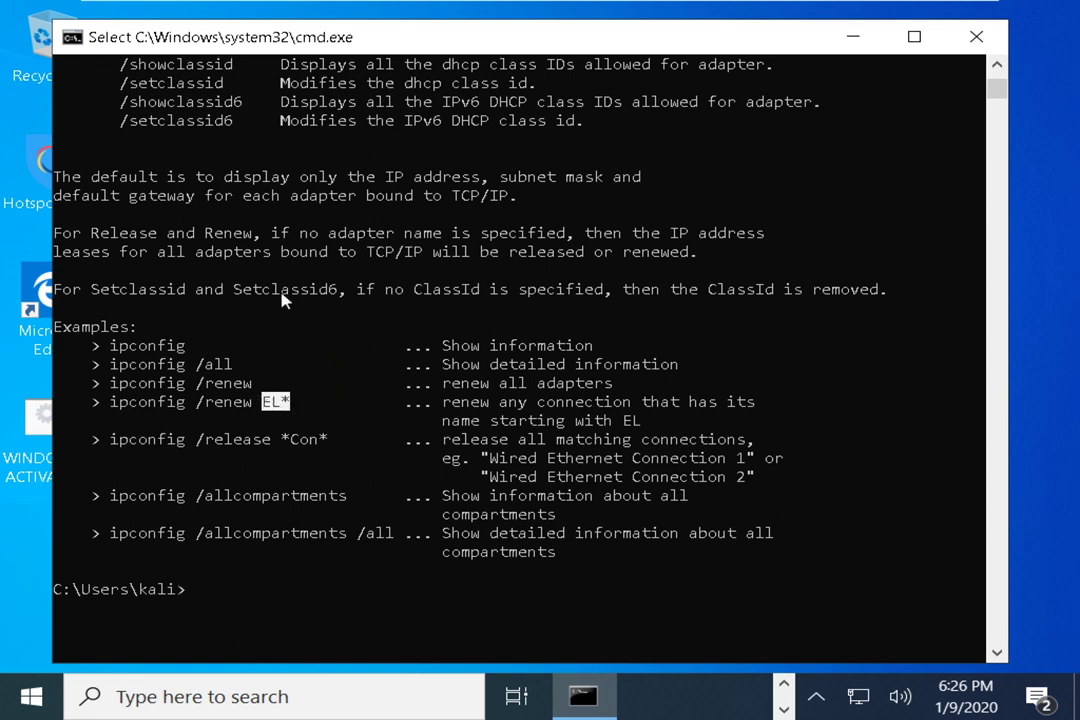
# Run plain ipconfig and mark the adapter name Ethernet0 at 192.168.0.114
pyautogui.write('ipconfig')
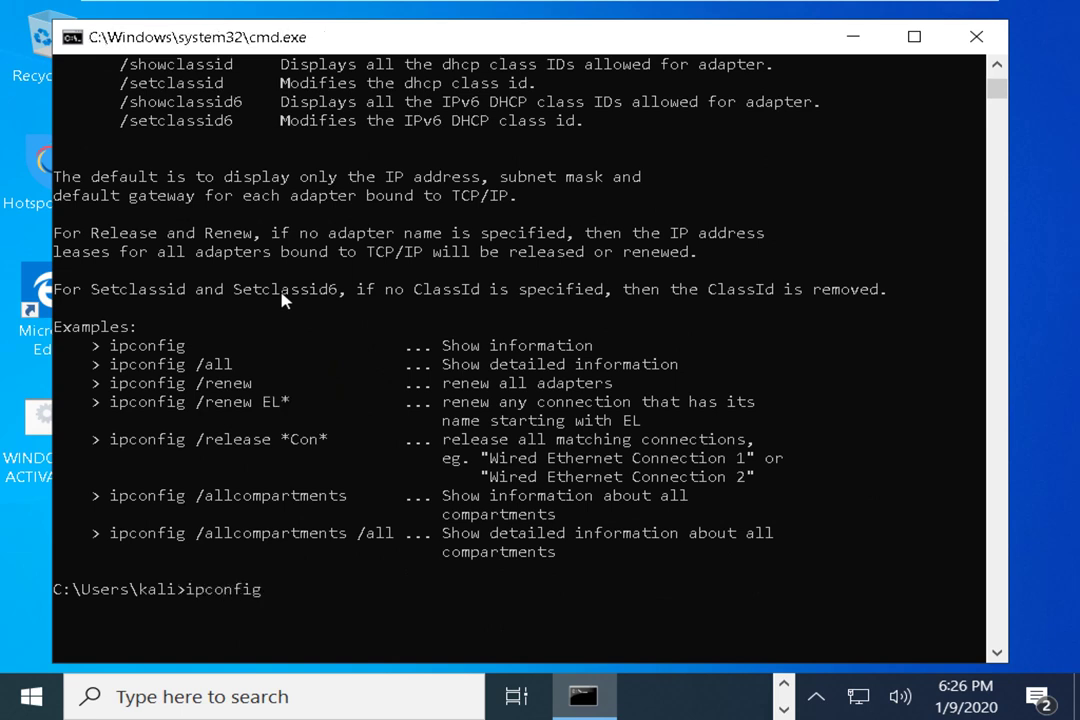
pyautogui.press('Return')
pyautogui.moveTo(215, 402); pyautogui.dragTo(300, 402)
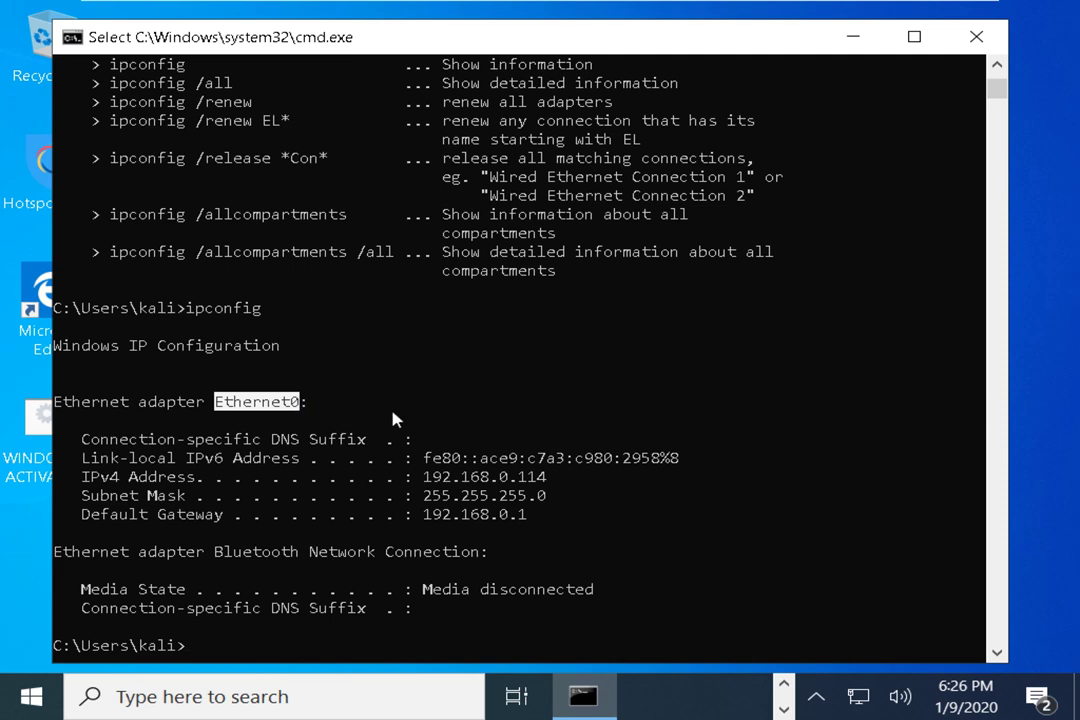
# Recall ipconfig /? from command history and run it again
pyautogui.write('ipconfig')
pyautogui.scroll(-2, 419, 424)
pyautogui.press('Up')
pyautogui.press('Up')
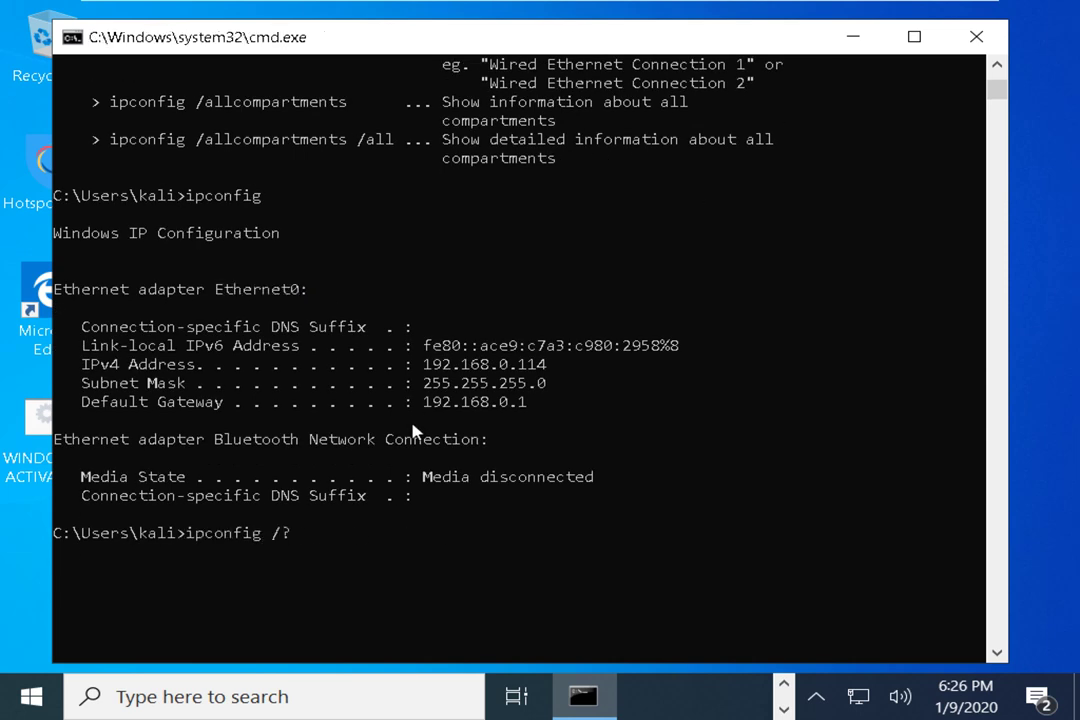
pyautogui.press('Up')
pyautogui.press('Down')
pyautogui.press('Return')
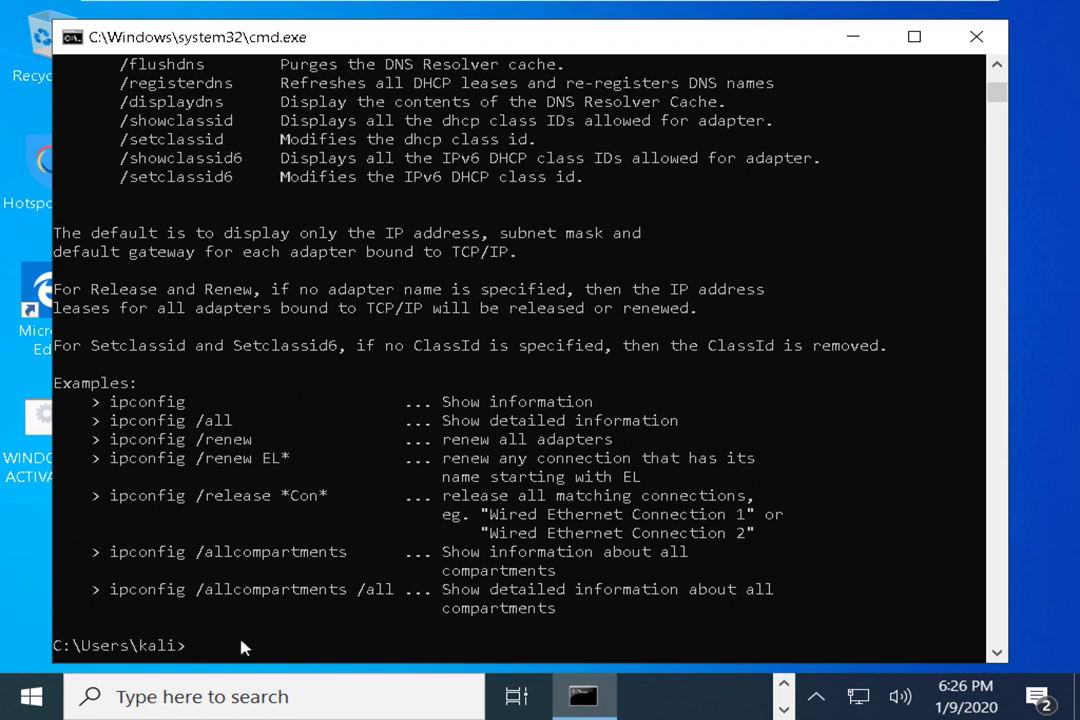
# Copy the ipconfig /allcompartments example to the prompt and run it
pyautogui.moveTo(125, 570)
pyautogui.mouseDown()
pyautogui.moveTo(300, 570)
pyautogui.moveTo(299, 551)
pyautogui.moveTo(117, 556)
pyautogui.mouseUp()
pyautogui.rightClick(117, 556)
pyautogui.rightClick(202, 545)
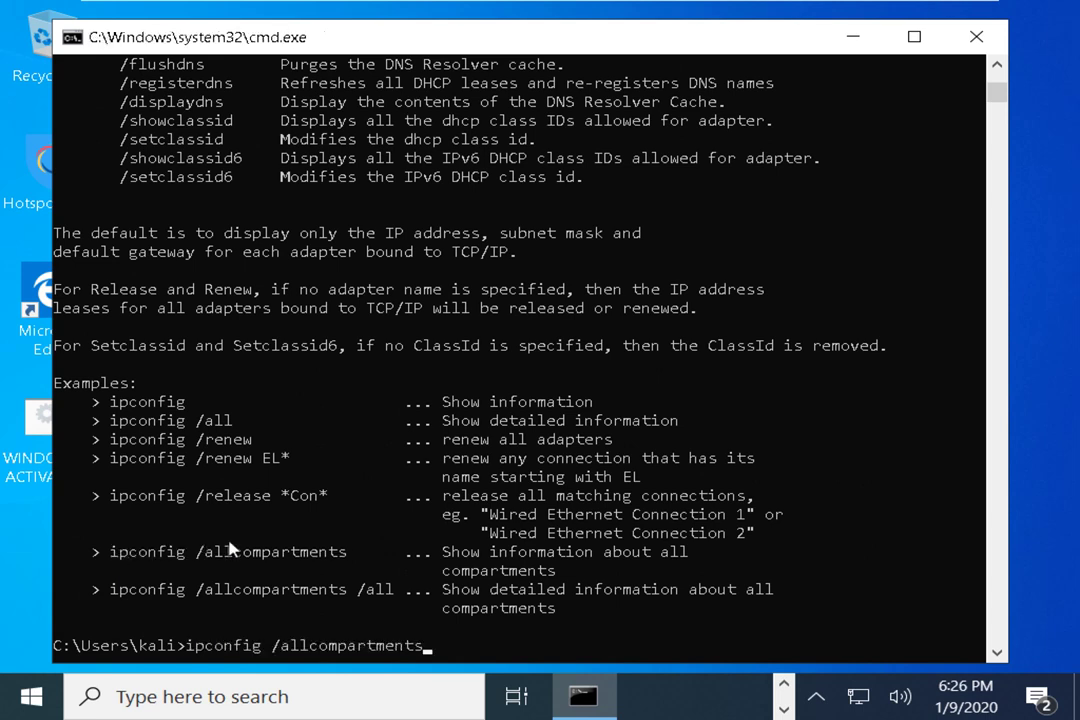
pyautogui.press('Return')
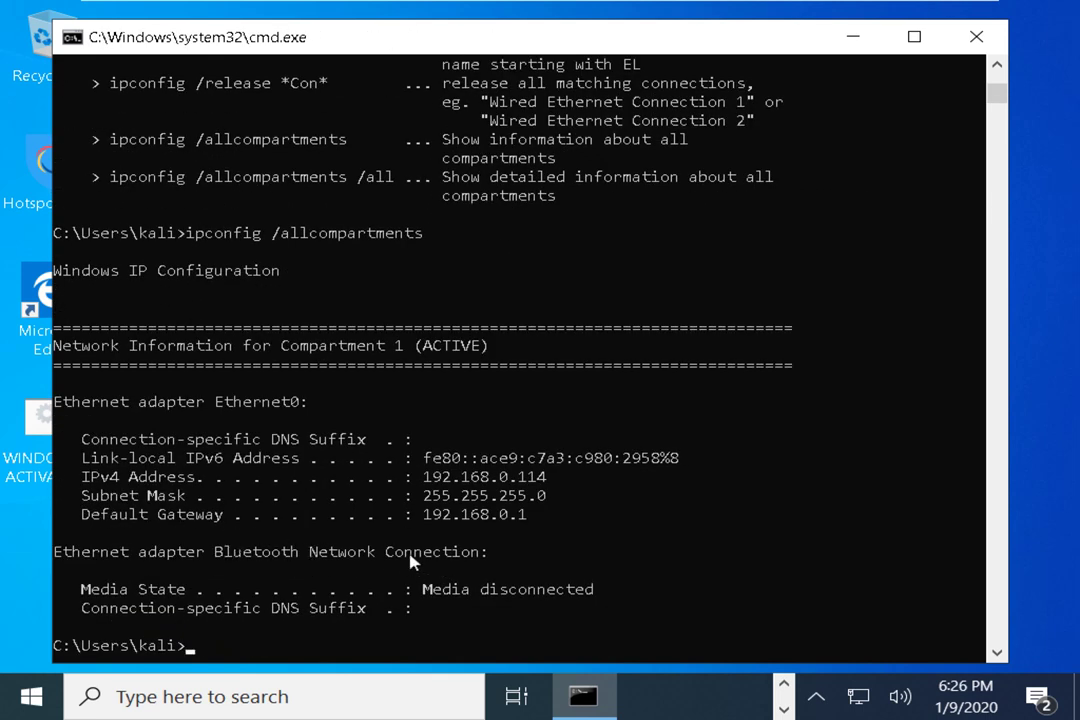
# Review the output, marking the /allcompartments switch and the Compartment 1 (ACTIVE) header
pyautogui.scroll(1, 412, 309)
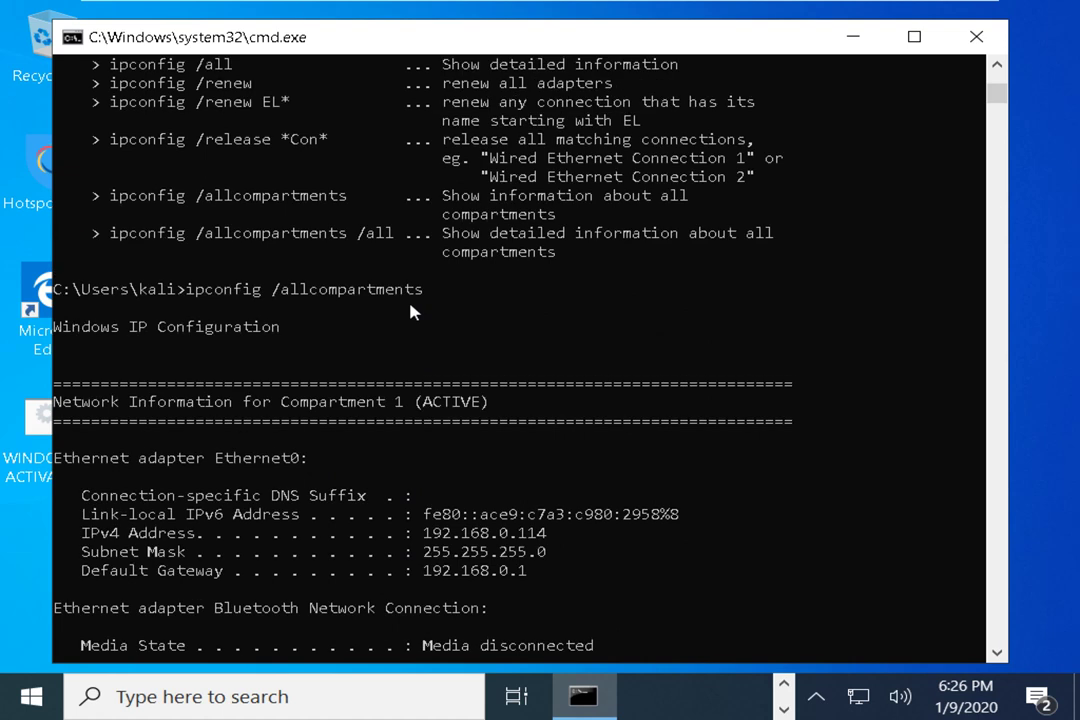
pyautogui.click(277, 290)
pyautogui.doubleClick(277, 290)
pyautogui.moveTo(122, 401); pyautogui.dragTo(498, 422)
pyautogui.click(276, 478)
pyautogui.scroll(-2, 350, 530)
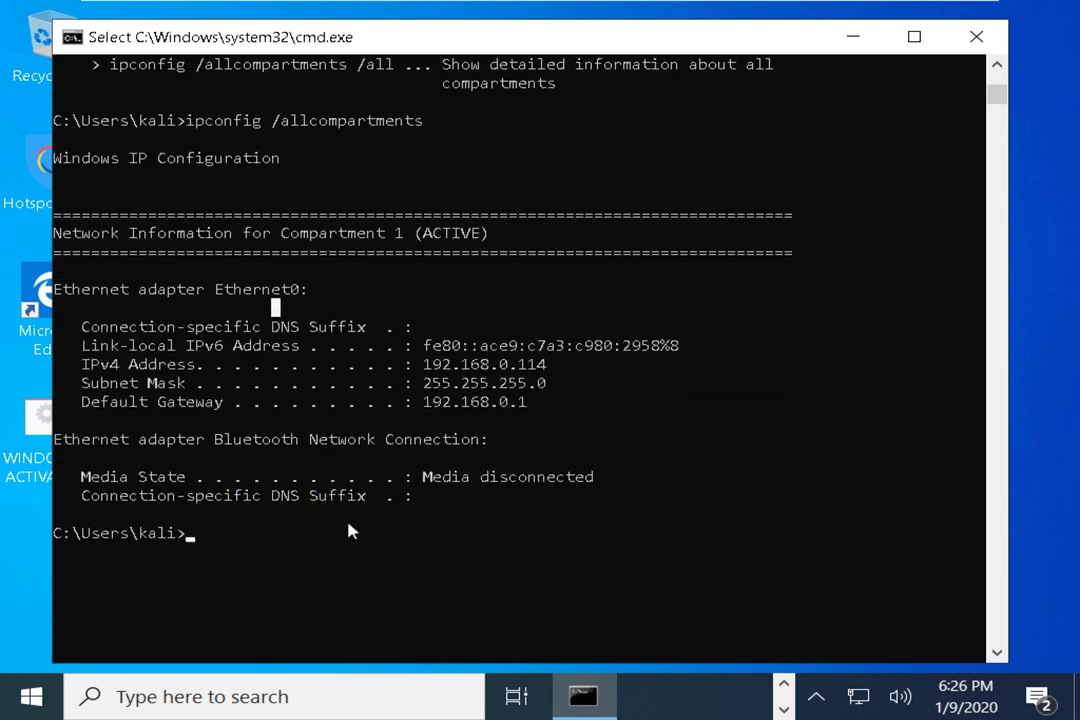
pyautogui.scroll(-10, 496, 430)
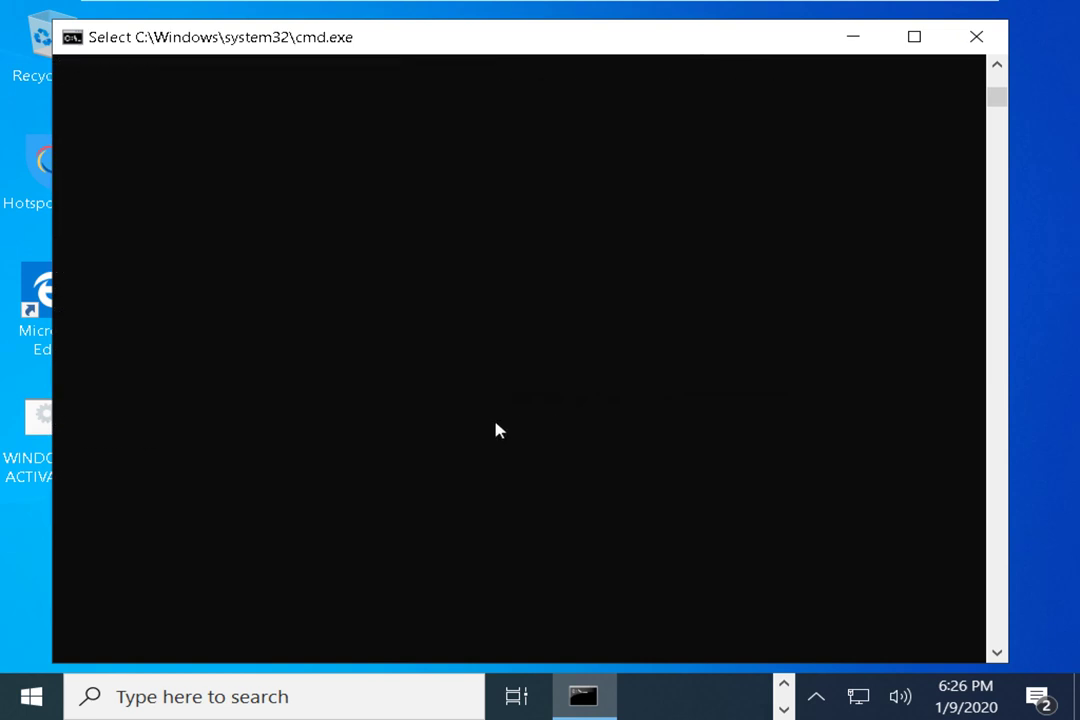
pyautogui.scroll(7, 496, 430)
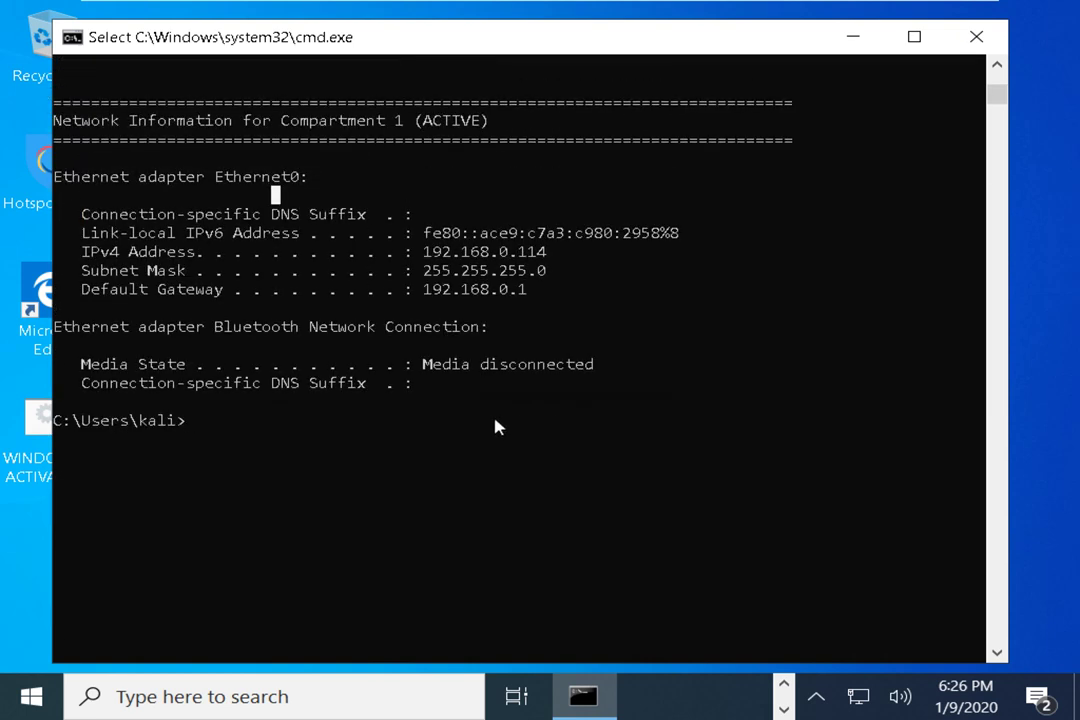
# Rerun ipconfig /? and mark the plain ipconfig example line
pyautogui.press('Escape')
pyautogui.press('Up')
pyautogui.press('BackSpace')
pyautogui.press('BackSpace')
pyautogui.press('BackSpace')
pyautogui.press('BackSpace')
pyautogui.press('BackSpace')
pyautogui.press('BackSpace')
pyautogui.press('BackSpace')
pyautogui.press('BackSpace')
pyautogui.press('BackSpace')
pyautogui.press('BackSpace')
pyautogui.press('BackSpace')
pyautogui.press('BackSpace')
pyautogui.press('BackSpace')
pyautogui.press('BackSpace')
pyautogui.press('BackSpace')
pyautogui.press('BackSpace')
pyautogui.press('BackSpace')
pyautogui.write('/?')
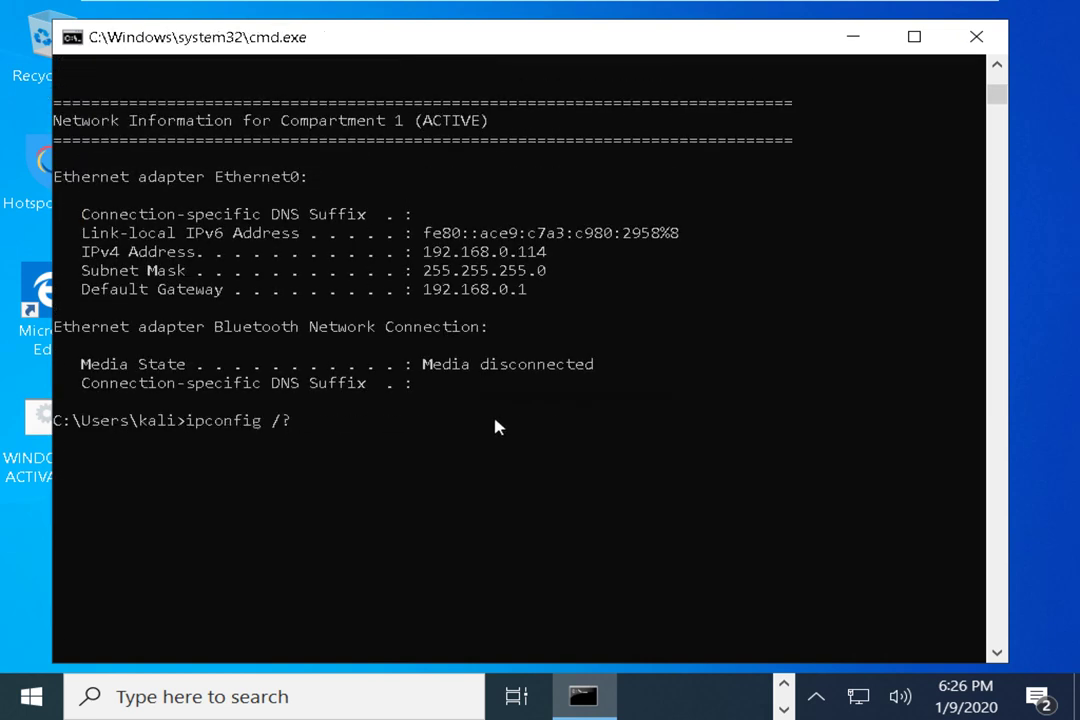
pyautogui.press('Return')
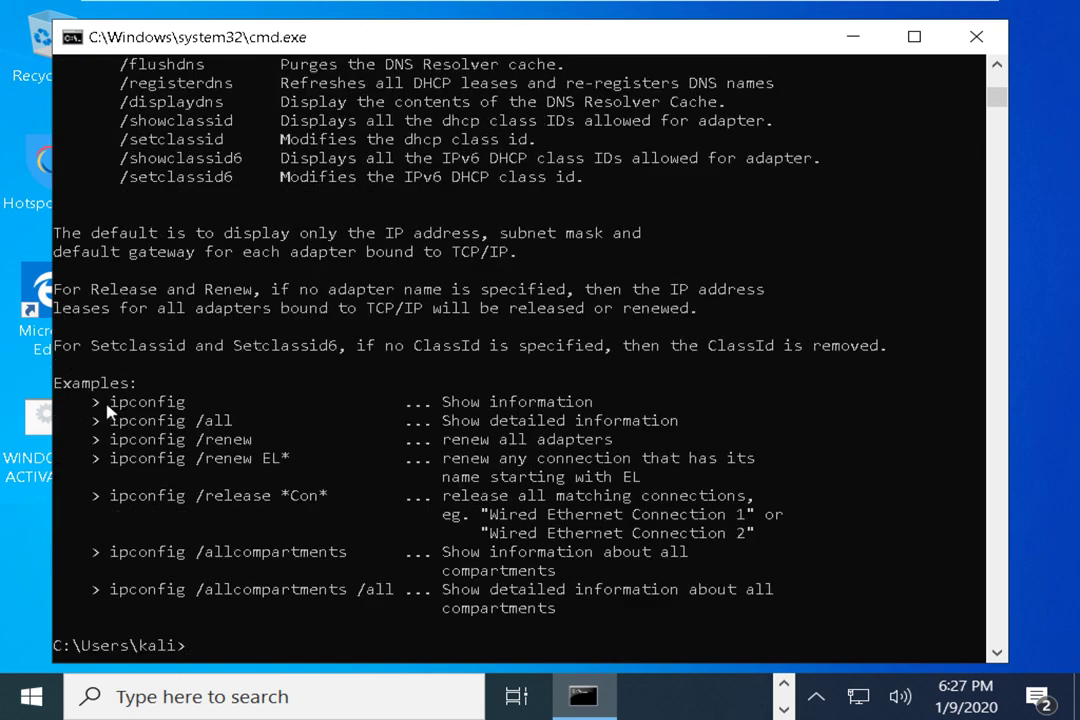
pyautogui.moveTo(92, 399); pyautogui.dragTo(193, 404)
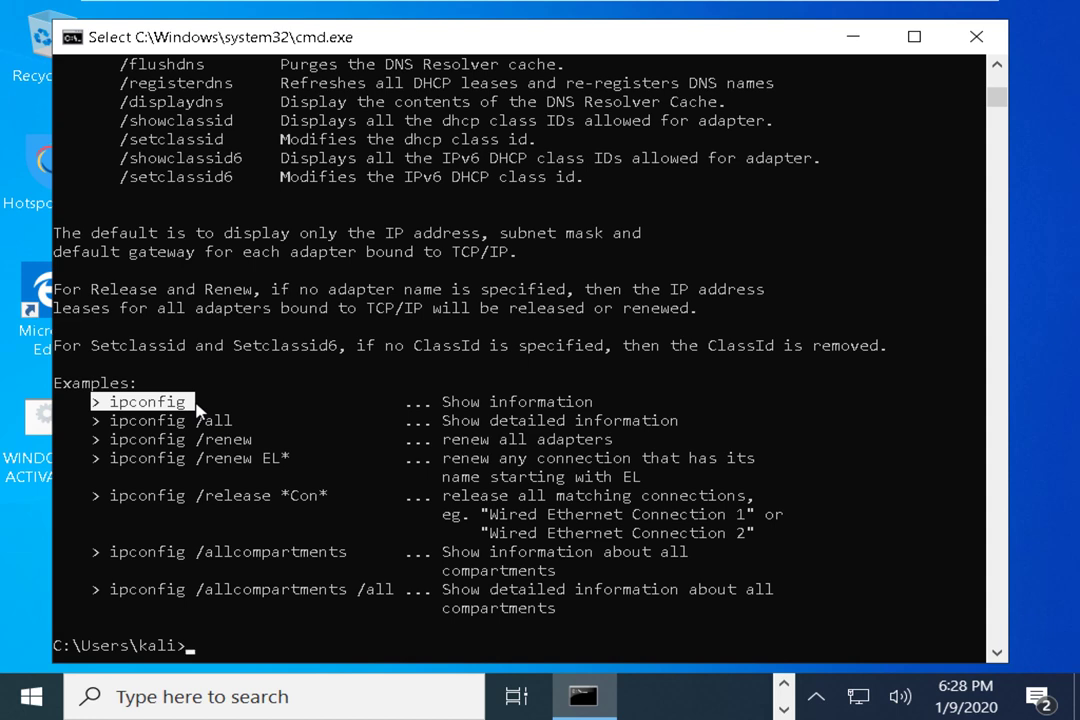
pyautogui.moveTo(590, 32); pyautogui.dragTo(586, 40)
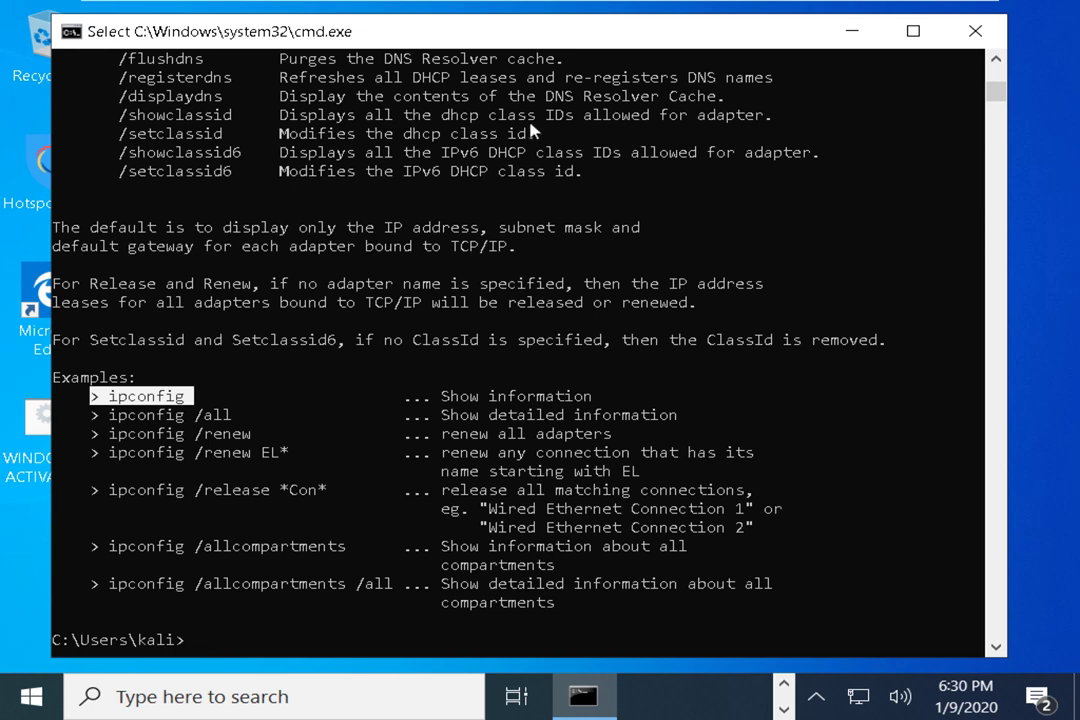
pyautogui.scroll(-2, 509, 323)
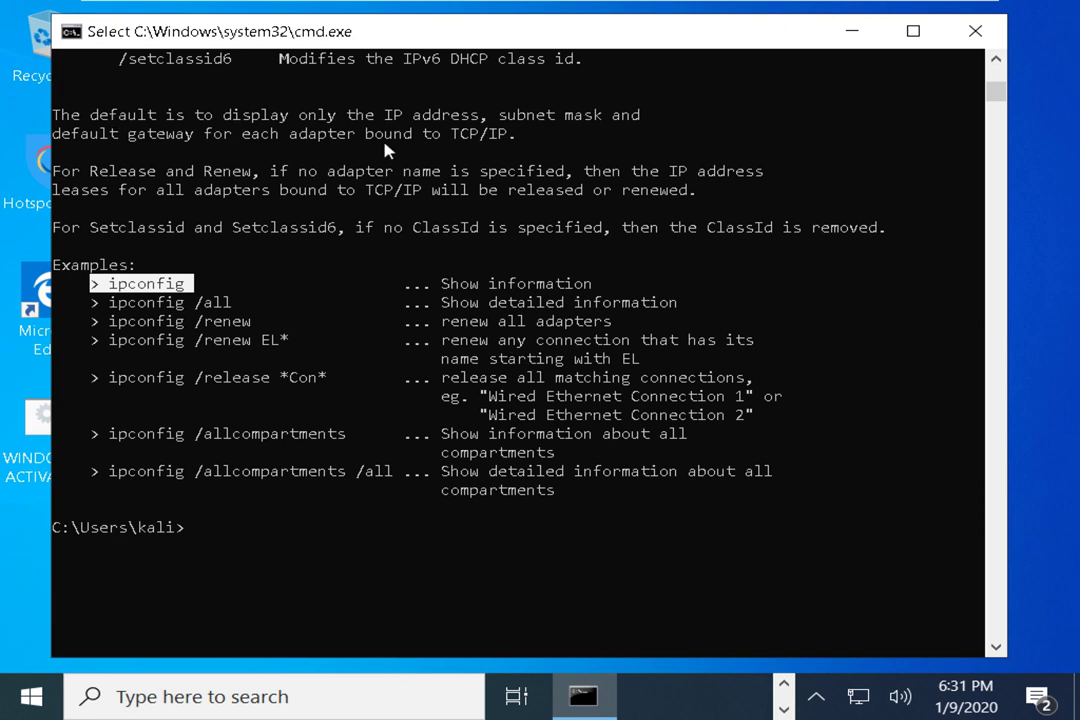
# Run netstat, after a mistyped netstart, listing ESTABLISHED https connections to 40.90.189.152
pyautogui.write('netstart')
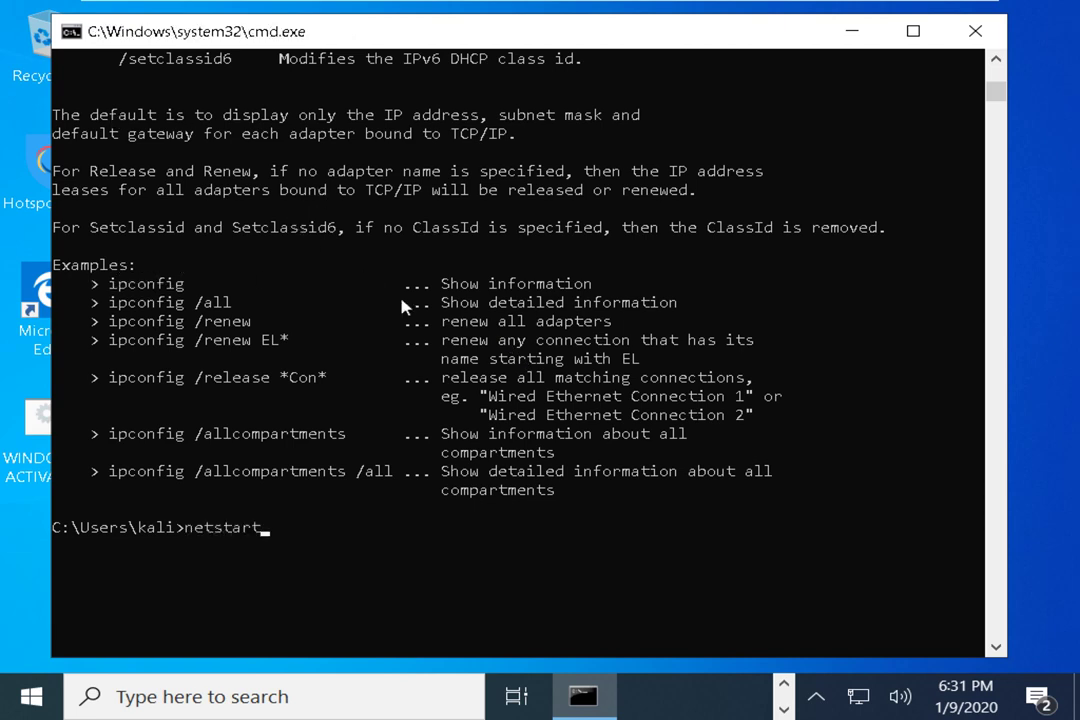
pyautogui.press('Return')
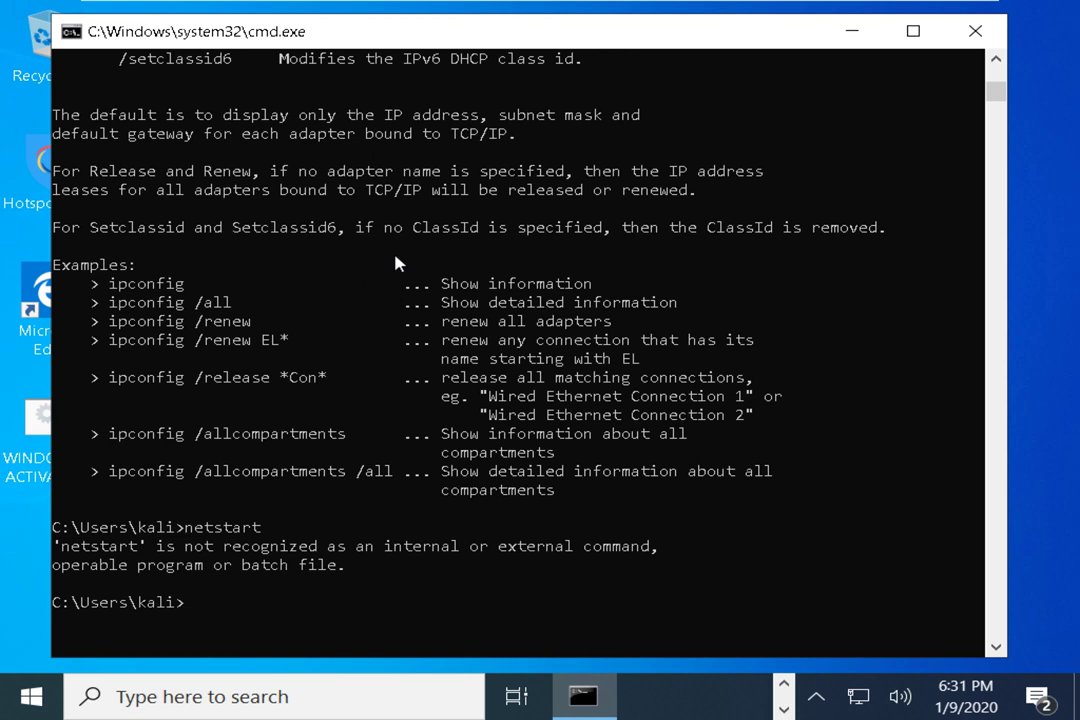
pyautogui.write('netstat')
pyautogui.press('Return')
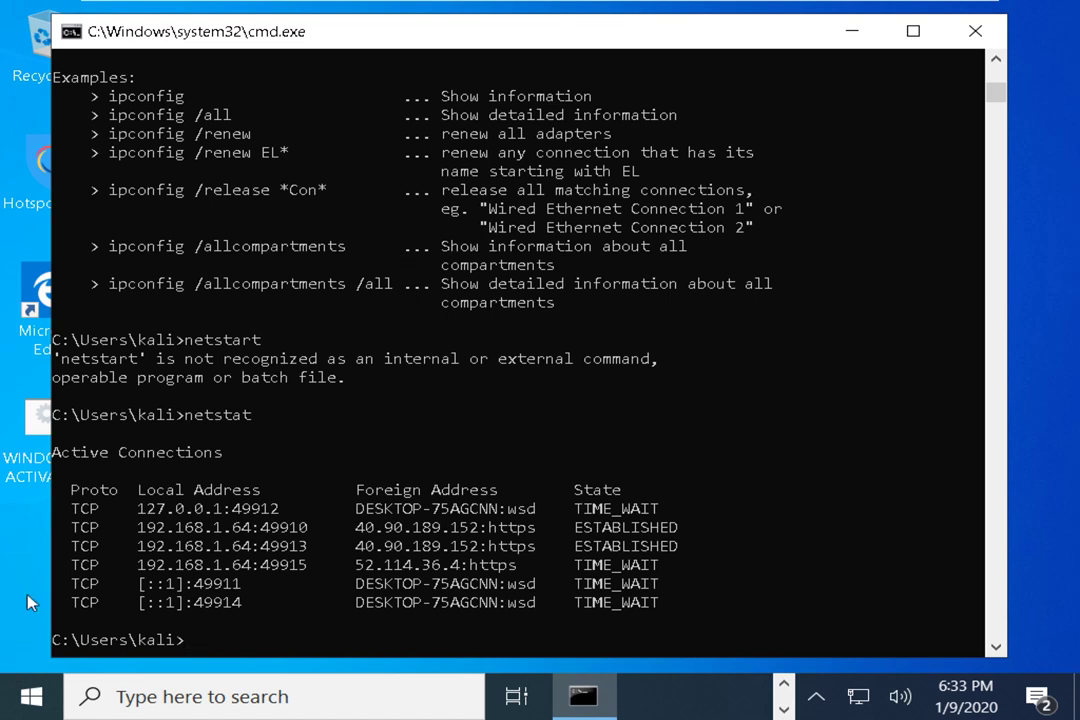
# Move up to the root of C: with cd .. and list its contents
pyautogui.click(250, 553)
pyautogui.write('cd ..')
pyautogui.press('Return')
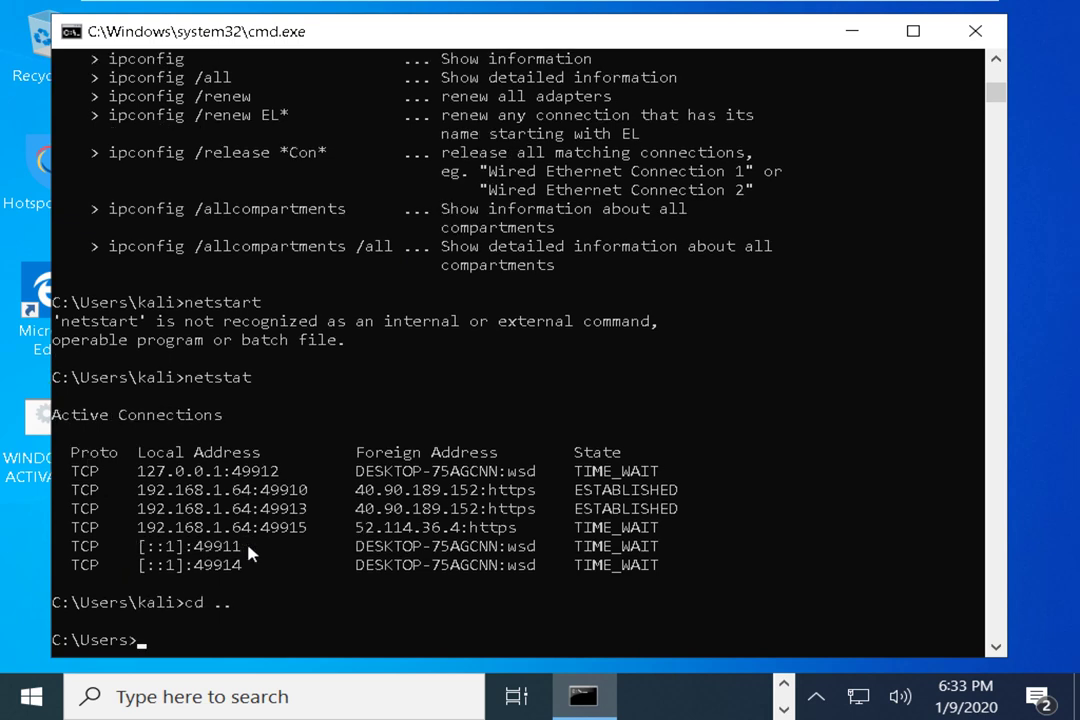
pyautogui.write('cd ..')
pyautogui.press('Return')
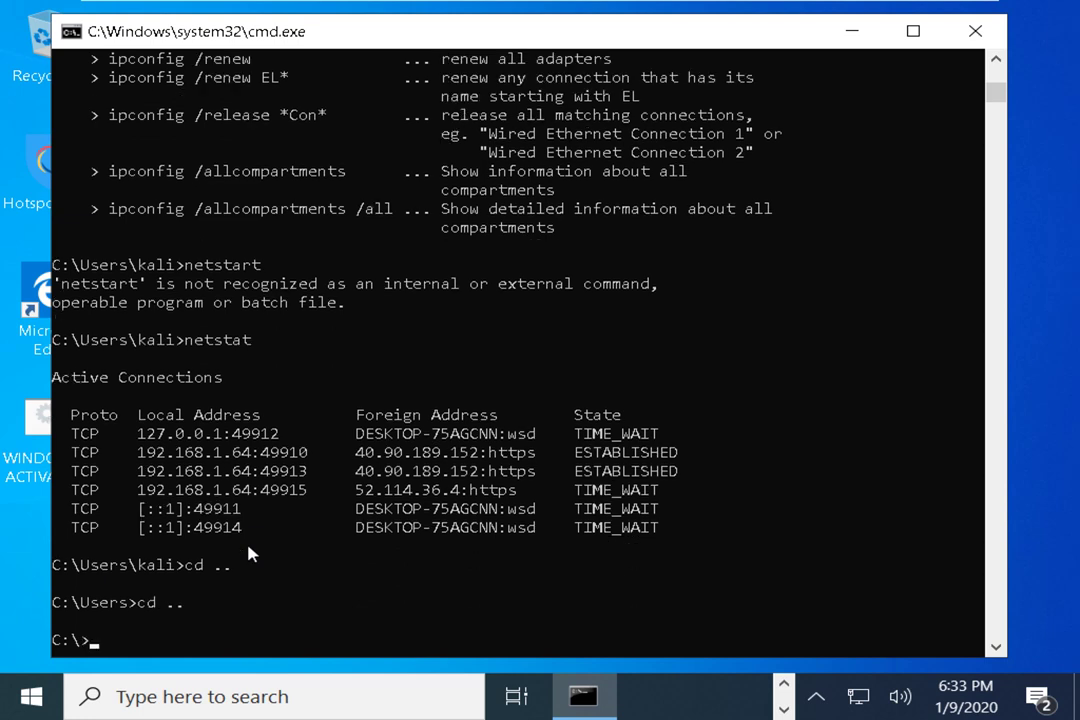
pyautogui.write('dir')
pyautogui.press('Return')
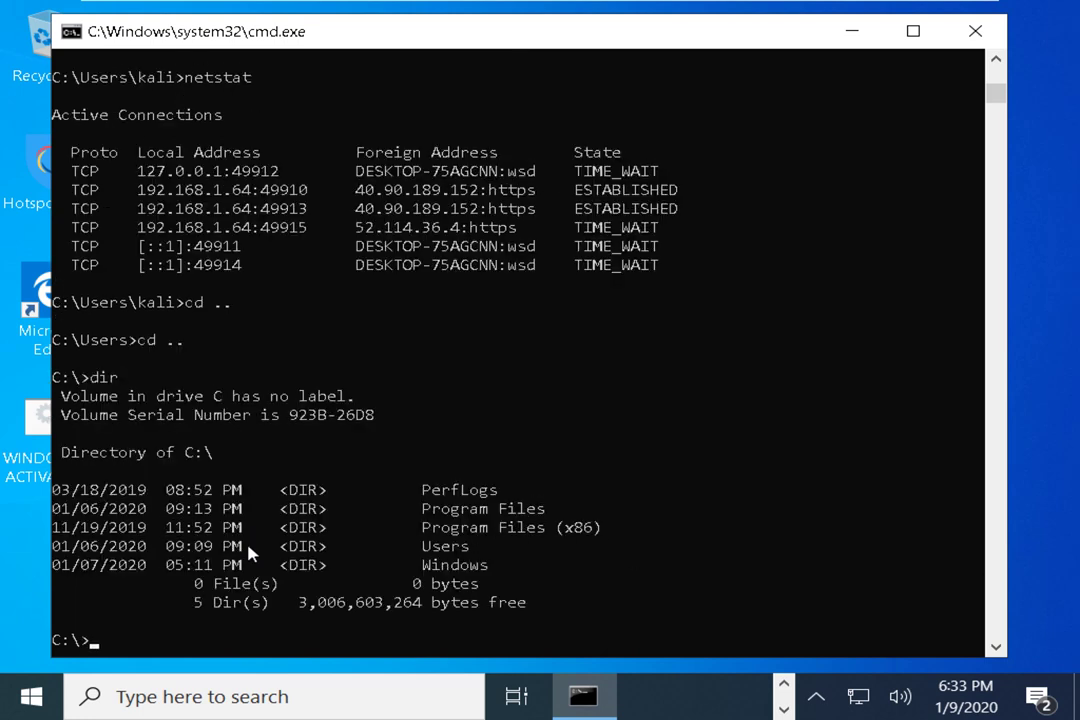
# Change into the Windows folder, pasting its name from the listing, and list it
pyautogui.doubleClick(462, 566)
pyautogui.press('super+c')
pyautogui.write('cd')
pyautogui.rightClick(472, 580)
pyautogui.press('Return')
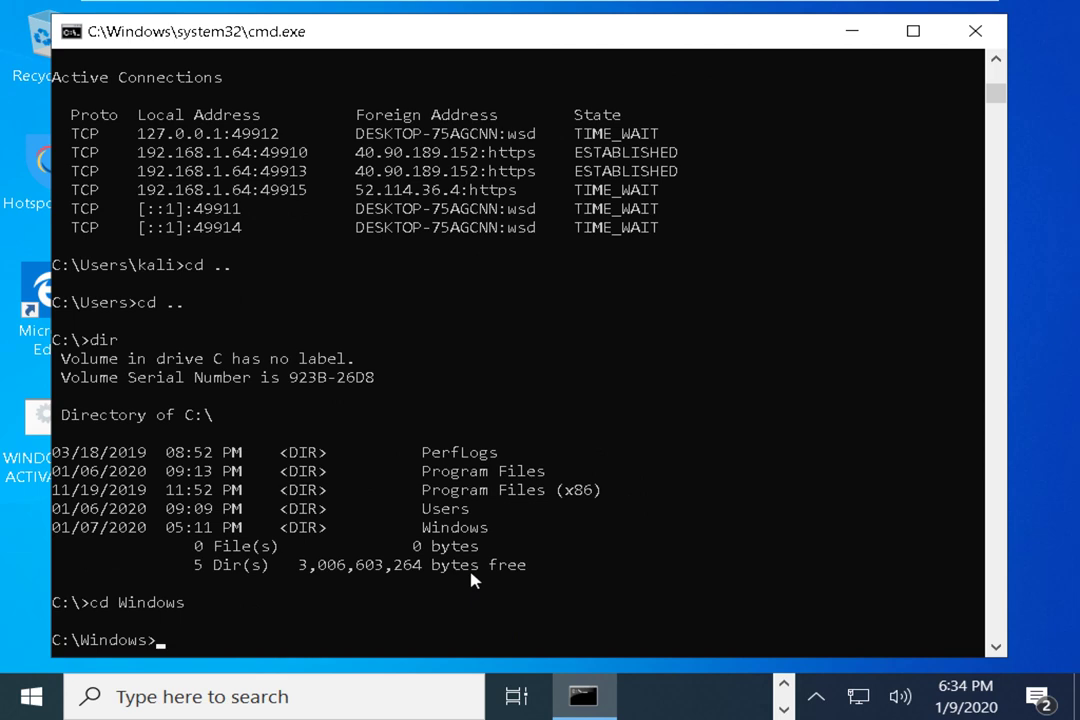
pyautogui.write('dir')
pyautogui.press('Return')
# Change into System32 and list it, stopping the long listing with Ctrl+C
pyautogui.write('cd')
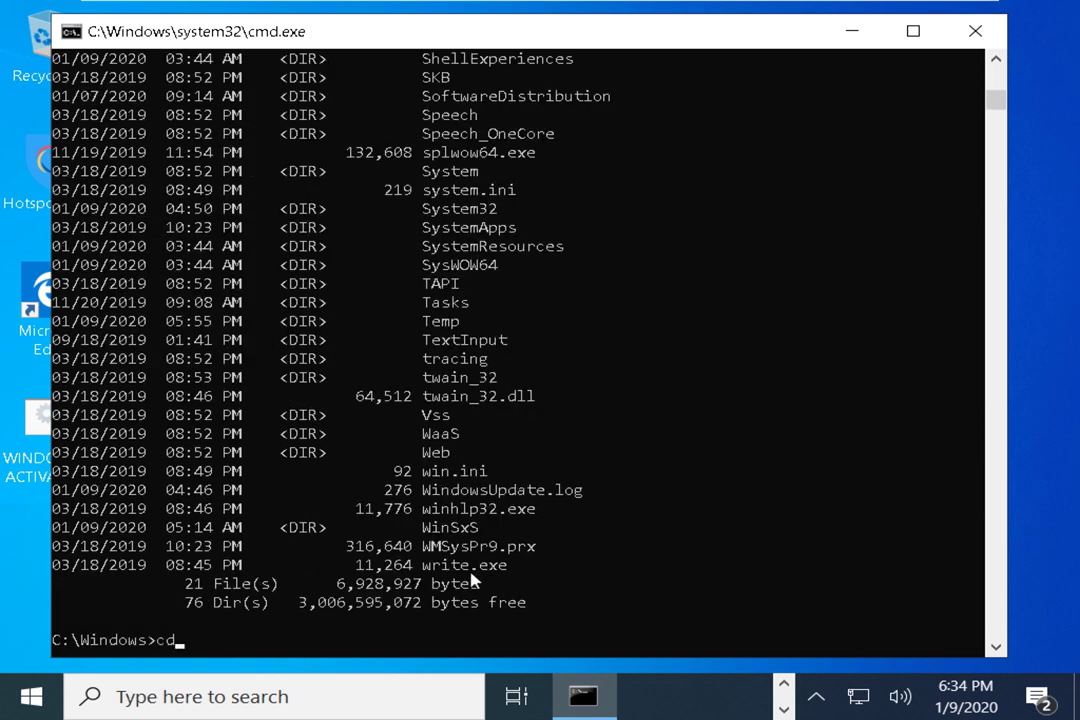
pyautogui.write(' System32')
pyautogui.press('Return')
pyautogui.write('dir')
pyautogui.press('Return')
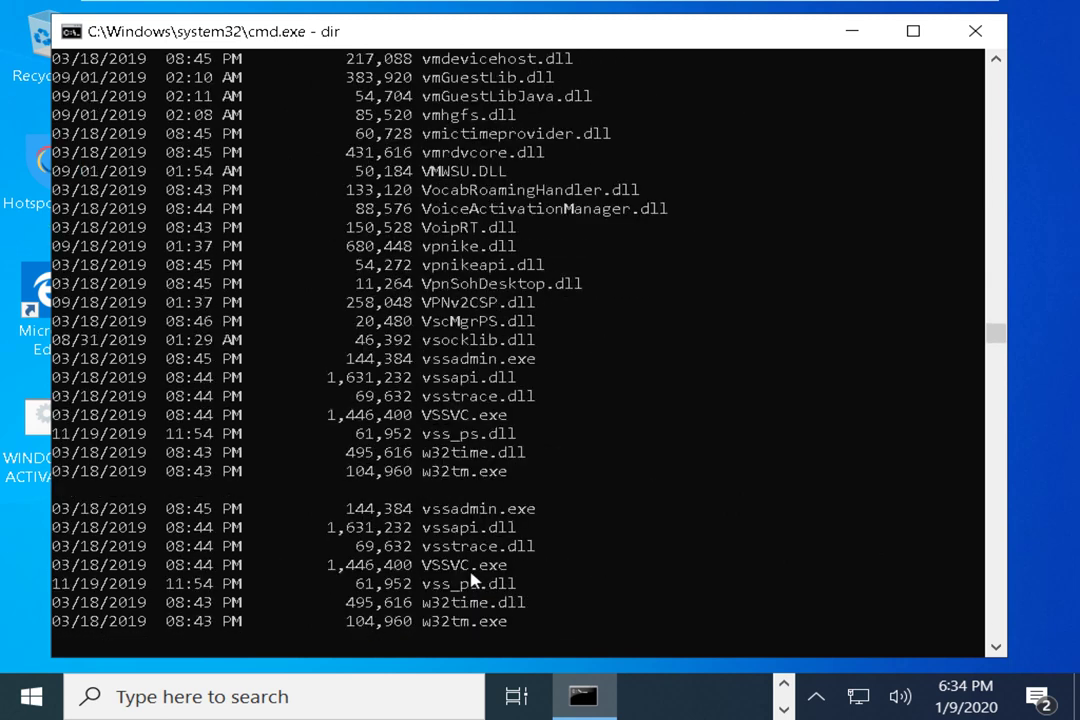
pyautogui.hotkey('ctrl', 'c')
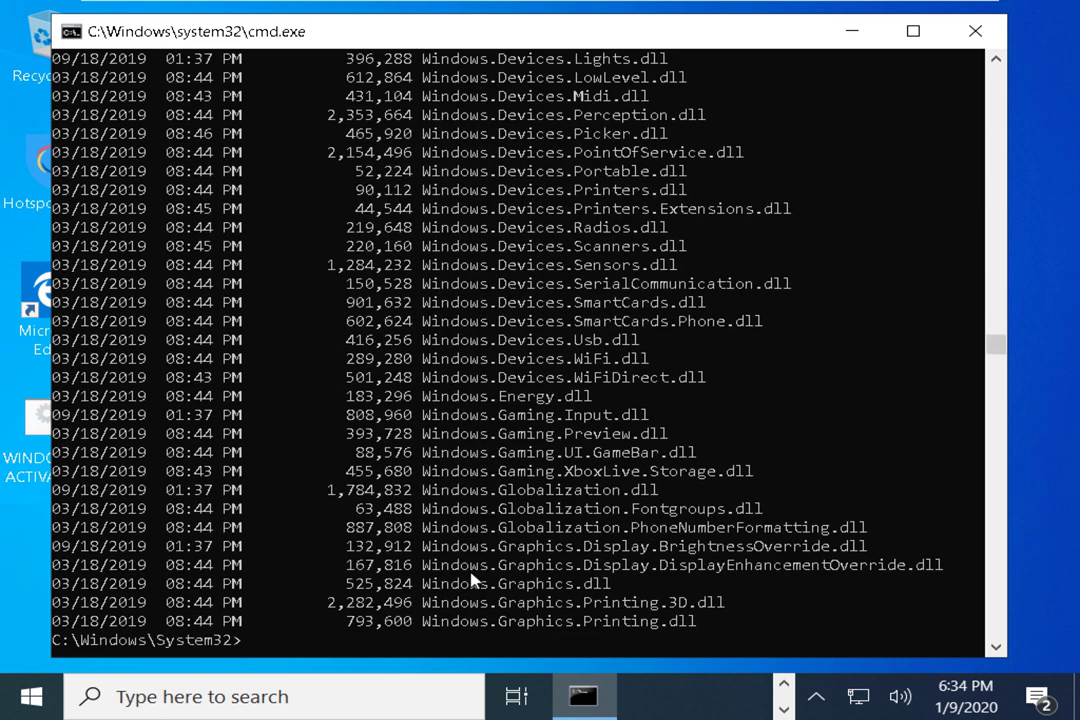
pyautogui.write('di')
pyautogui.press('BackSpace')
pyautogui.press('BackSpace')
# Change into drivers, then etc, listing each to reveal hosts, lmhosts.sam, networks, protocol and services
pyautogui.write('cd drivers')
pyautogui.press('Return')
pyautogui.write('dir')
pyautogui.press('Return')
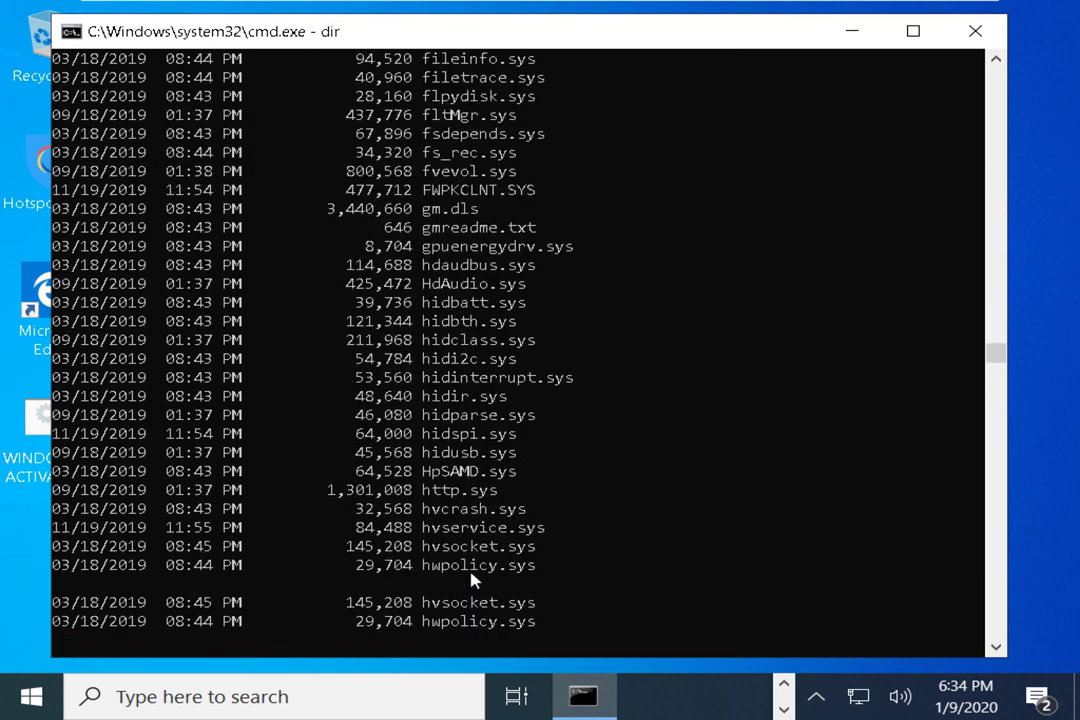
pyautogui.write('cd')
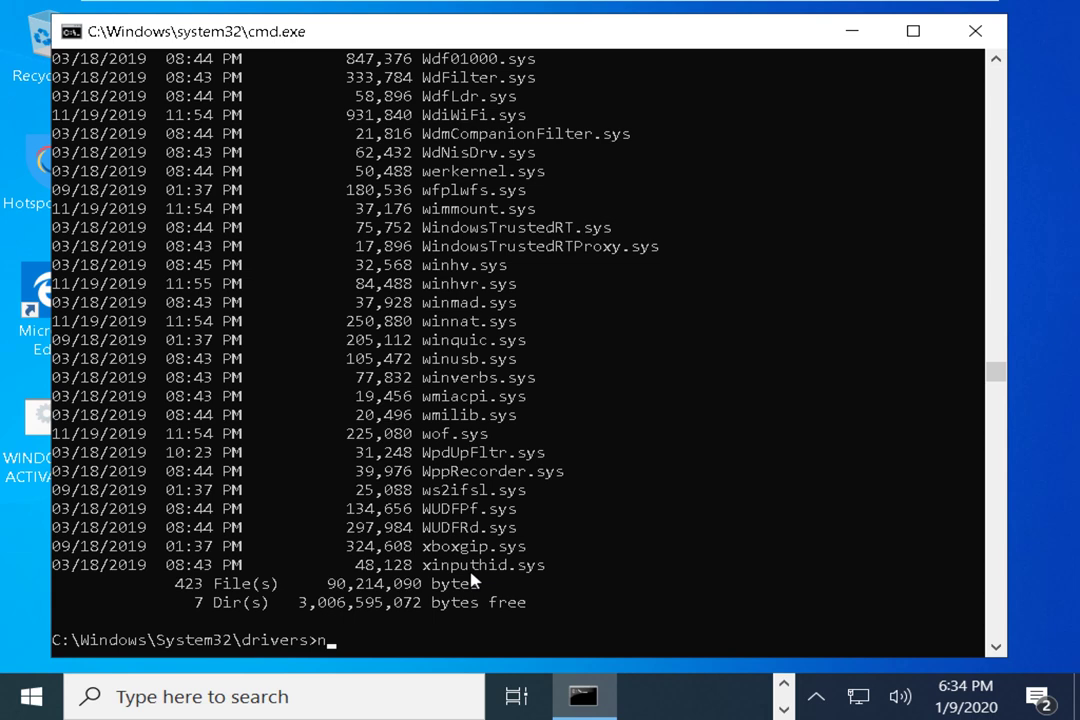
pyautogui.write(' etc')
pyautogui.press('Return')
pyautogui.write('dir')
pyautogui.press('Return')
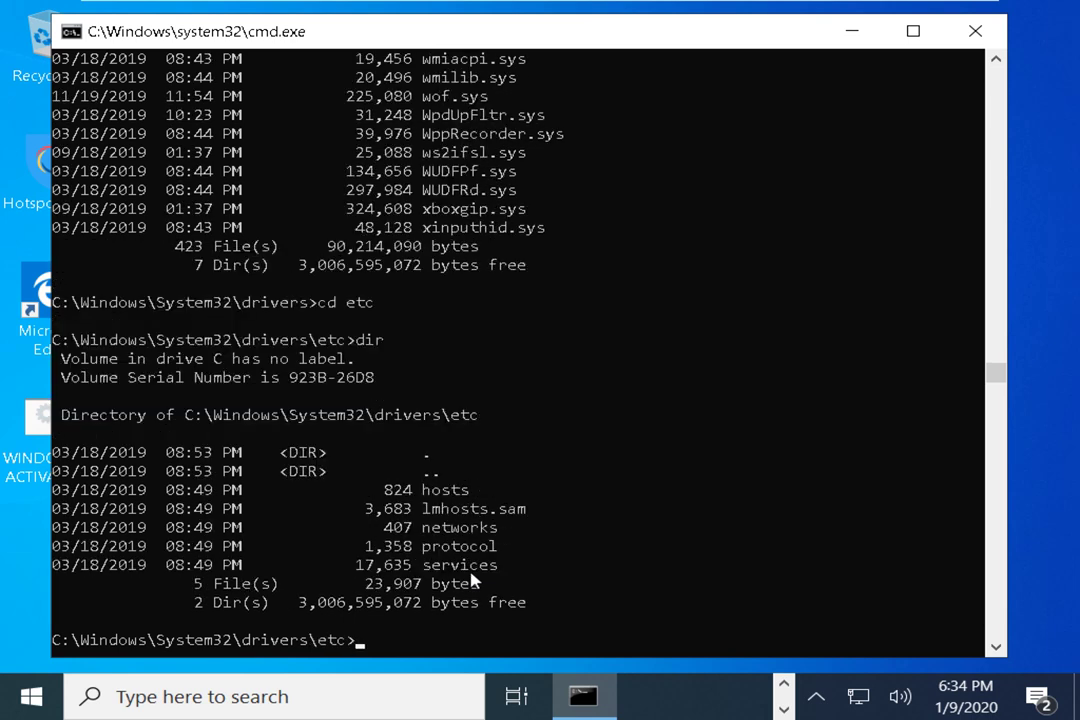
pyautogui.moveTo(423, 489); pyautogui.dragTo(469, 490)
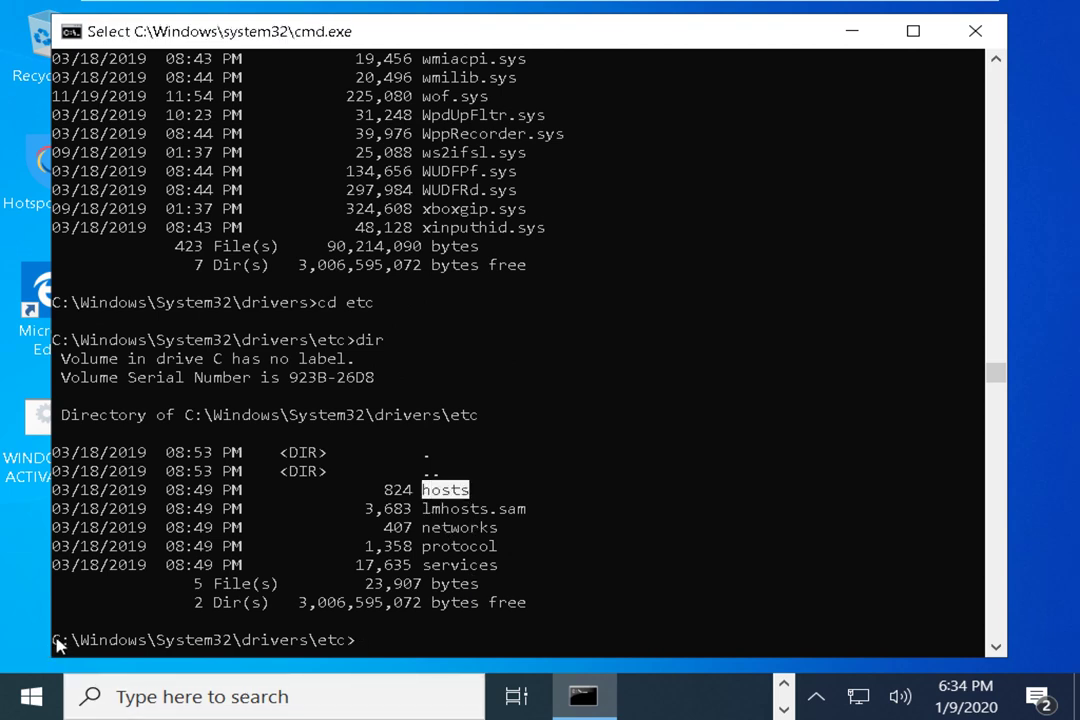
pyautogui.moveTo(55, 641); pyautogui.dragTo(343, 648)
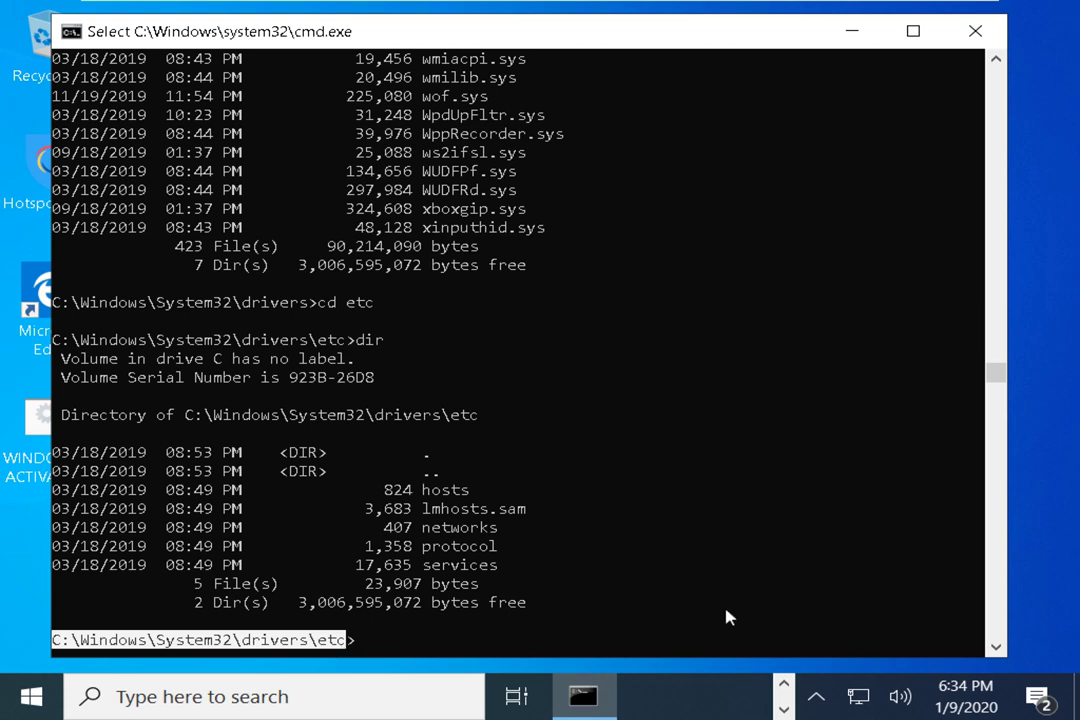
pyautogui.click(958, 702)
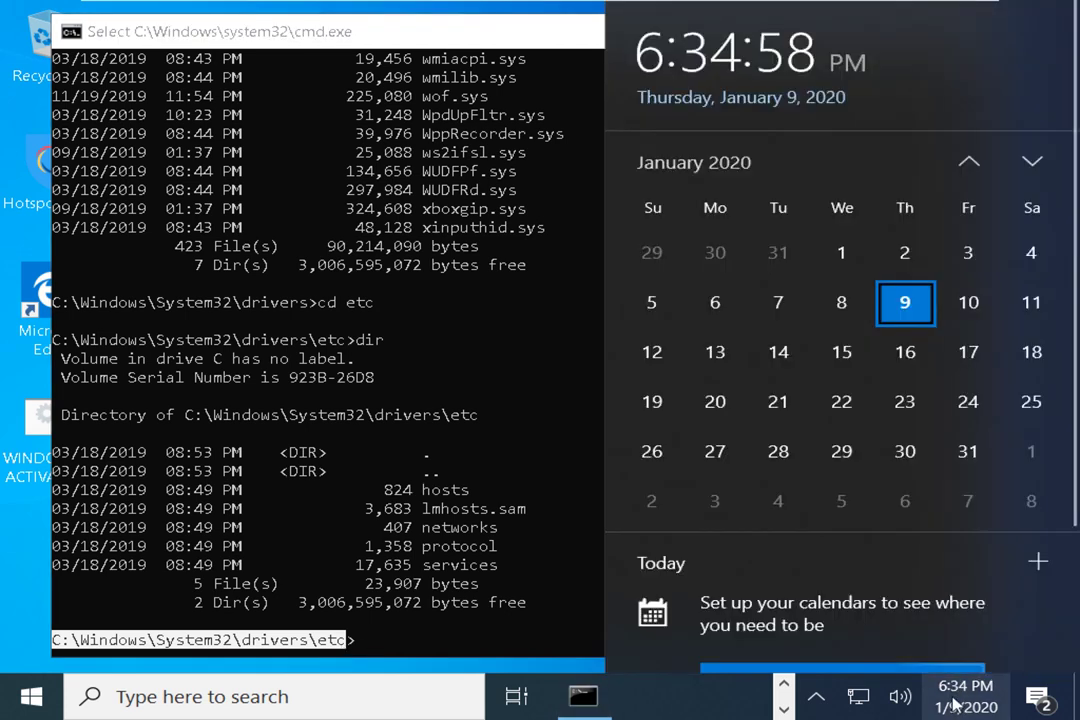
pyautogui.click(957, 702)
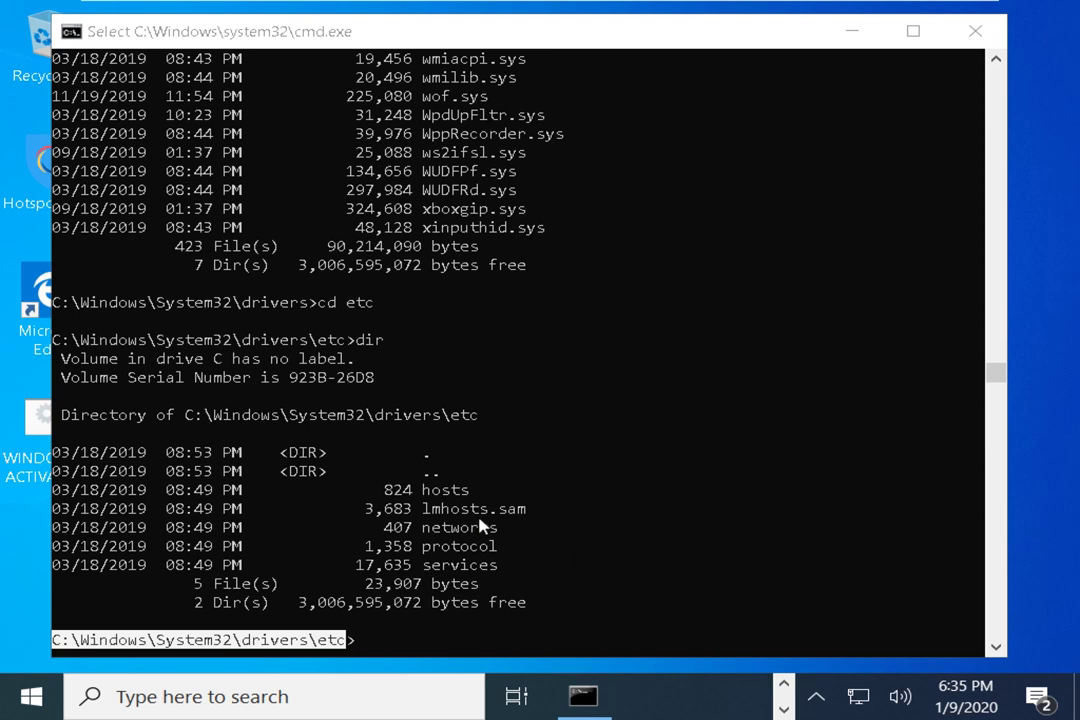
pyautogui.click(501, 587)
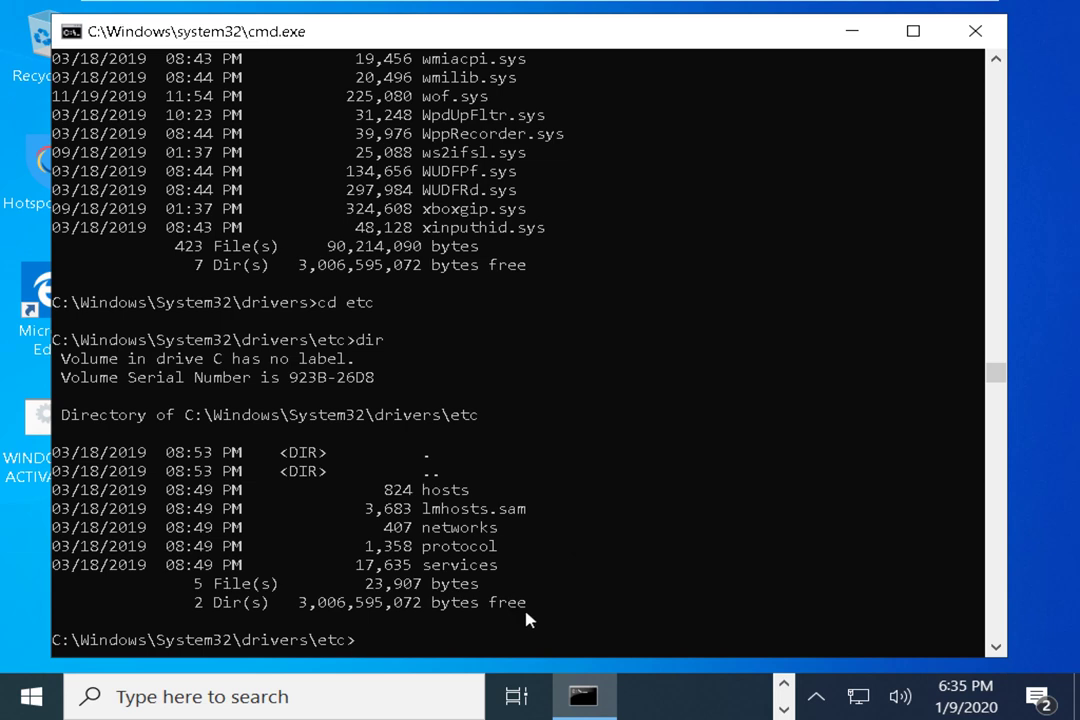
# Open the hosts file with 'notepad hosts' and read its comments down to the ::1 localhost line
pyautogui.write('notepad hosts')
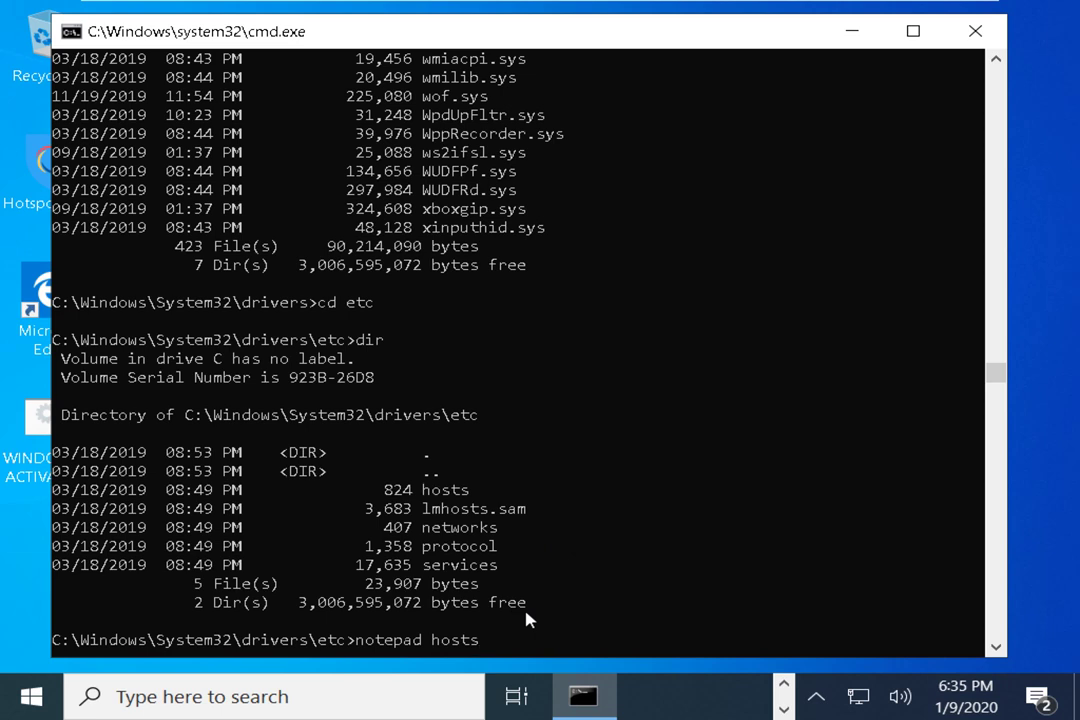
pyautogui.press('Return')
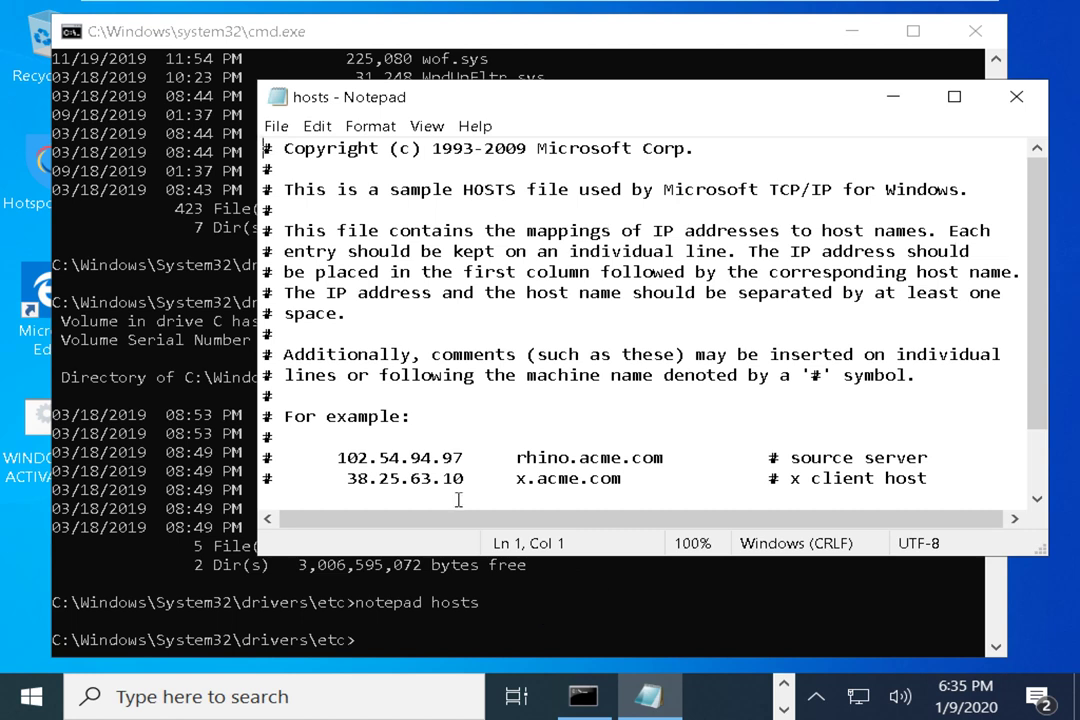
pyautogui.moveTo(421, 189); pyautogui.dragTo(537, 190)
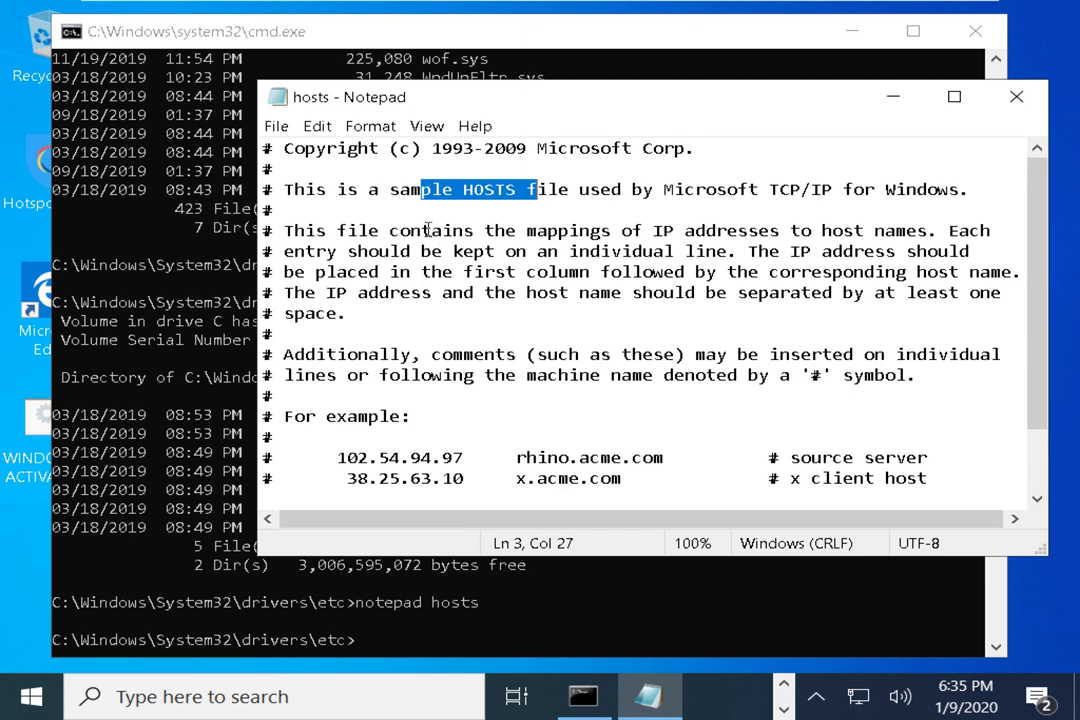
pyautogui.moveTo(421, 230); pyautogui.dragTo(937, 231)
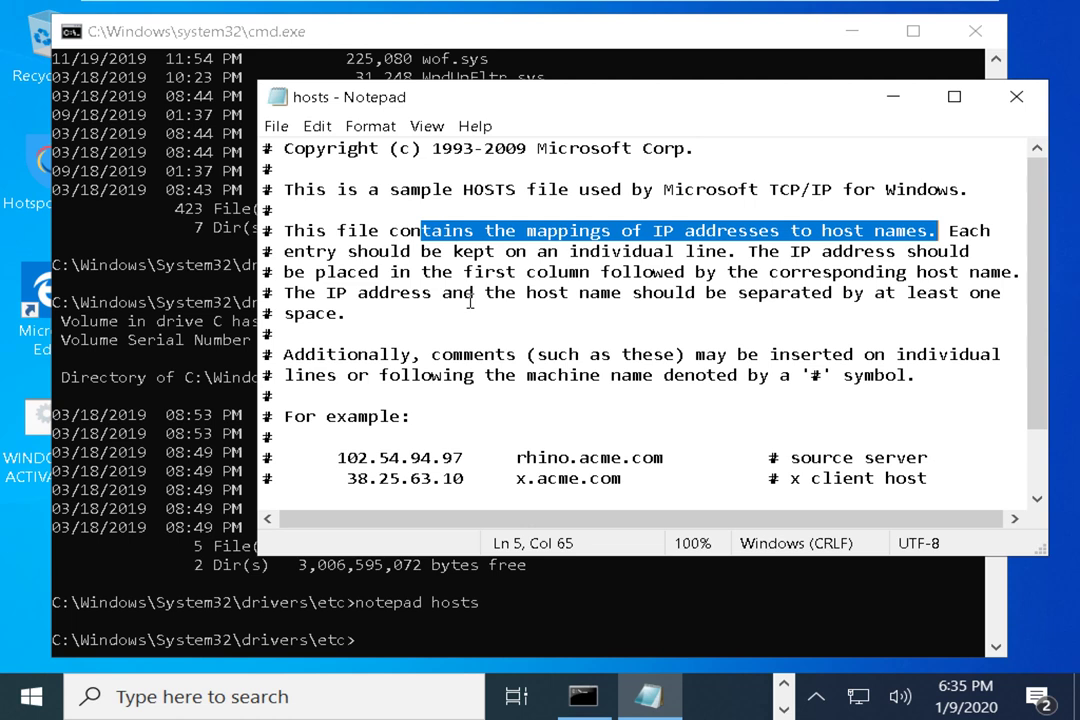
pyautogui.scroll(-2, 470, 300)
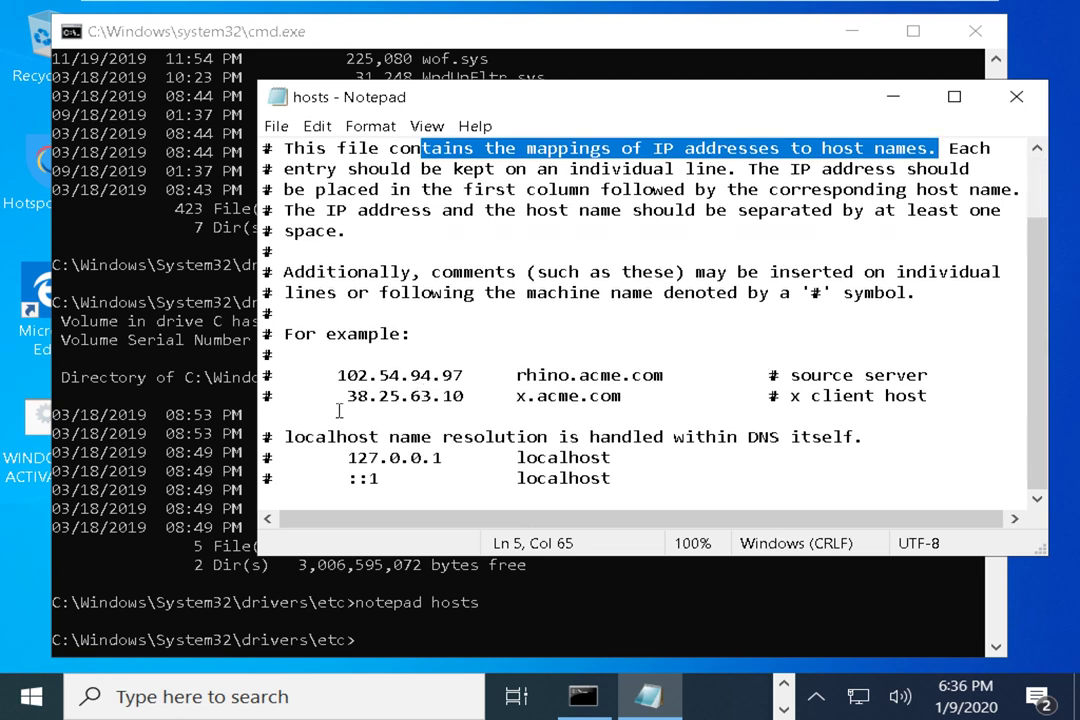
pyautogui.moveTo(286, 381); pyautogui.dragTo(263, 377)
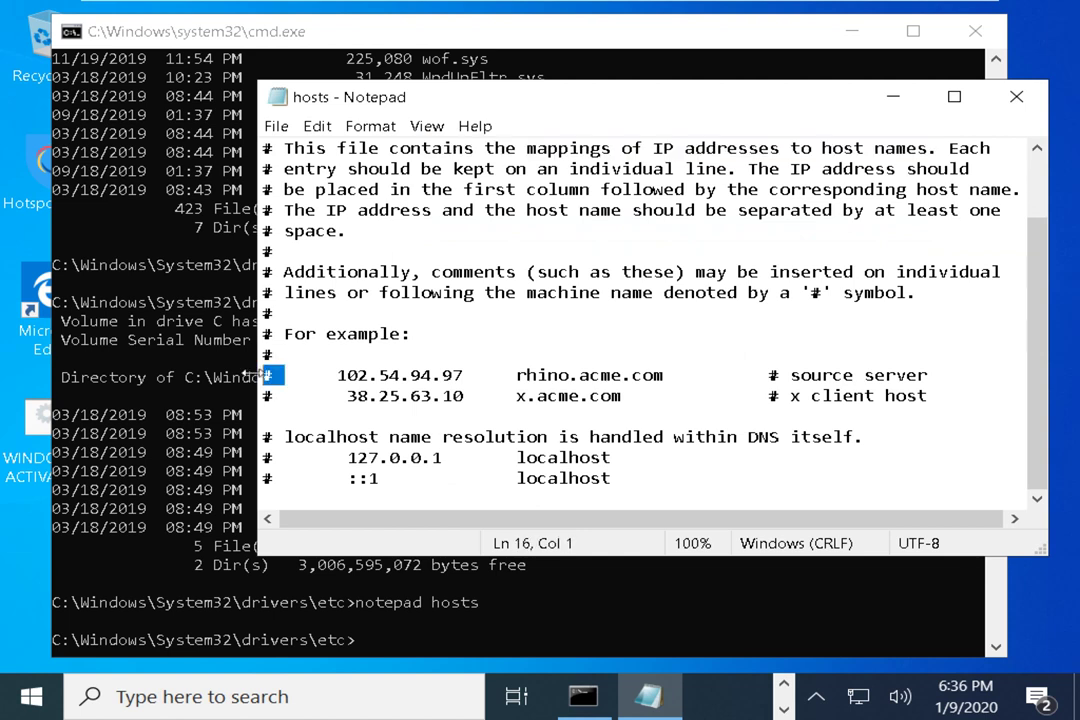
pyautogui.click(632, 482)
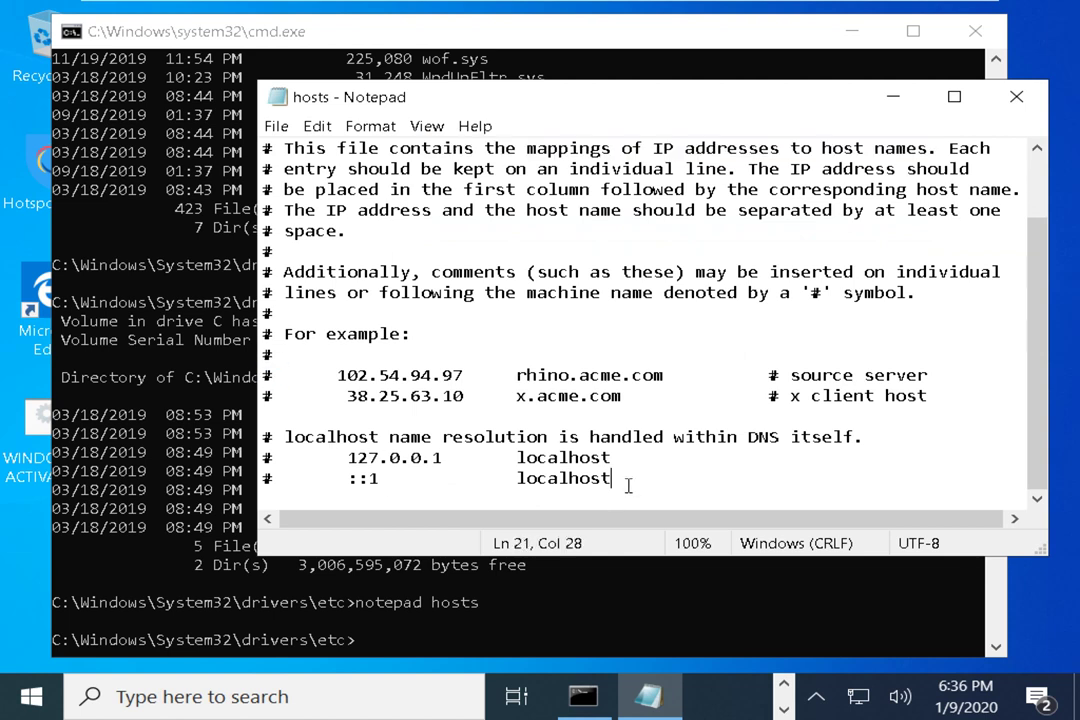
# Add a tab-separated '127.0.0.1 windows.com' entry on a new line below the localhost entries
pyautogui.press('Return')
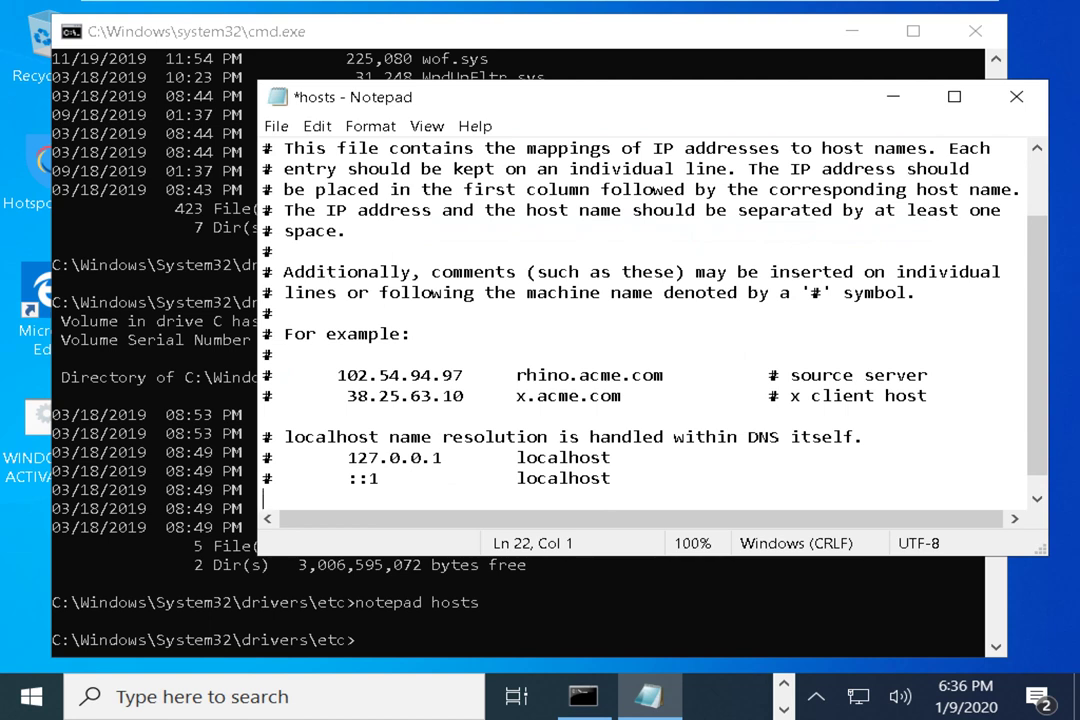
pyautogui.press('Tab')
pyautogui.write('127.0.0.1')
pyautogui.press('Tab')
pyautogui.press('Tab')
pyautogui.write('windows.')
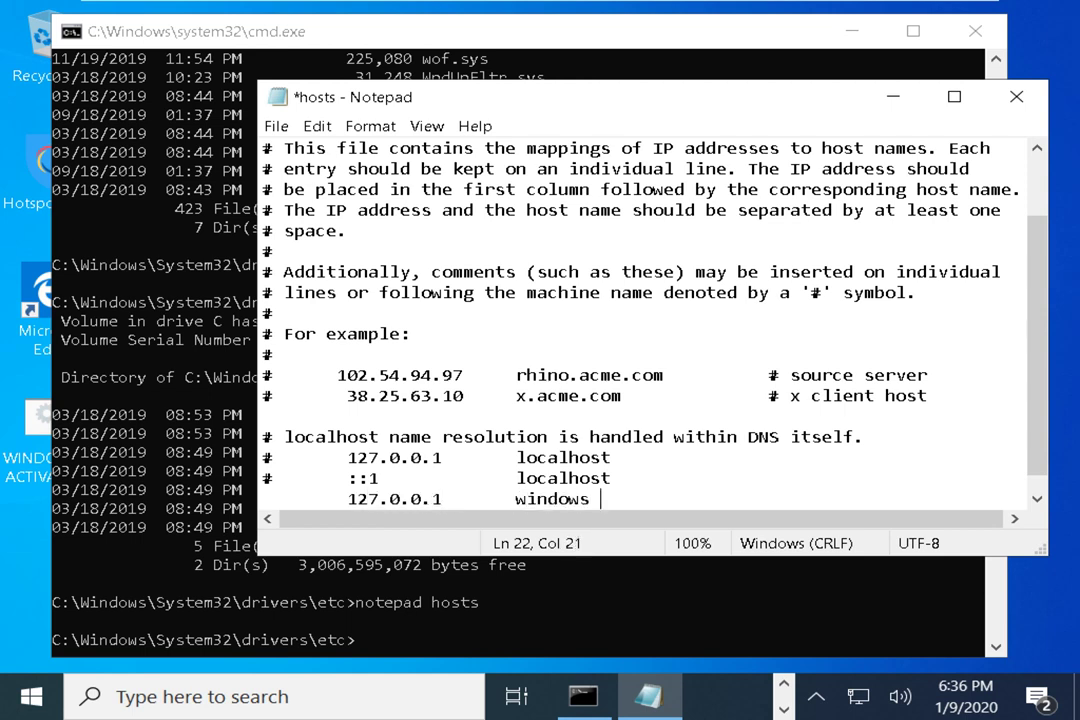
pyautogui.write('com')
pyautogui.press('Return')
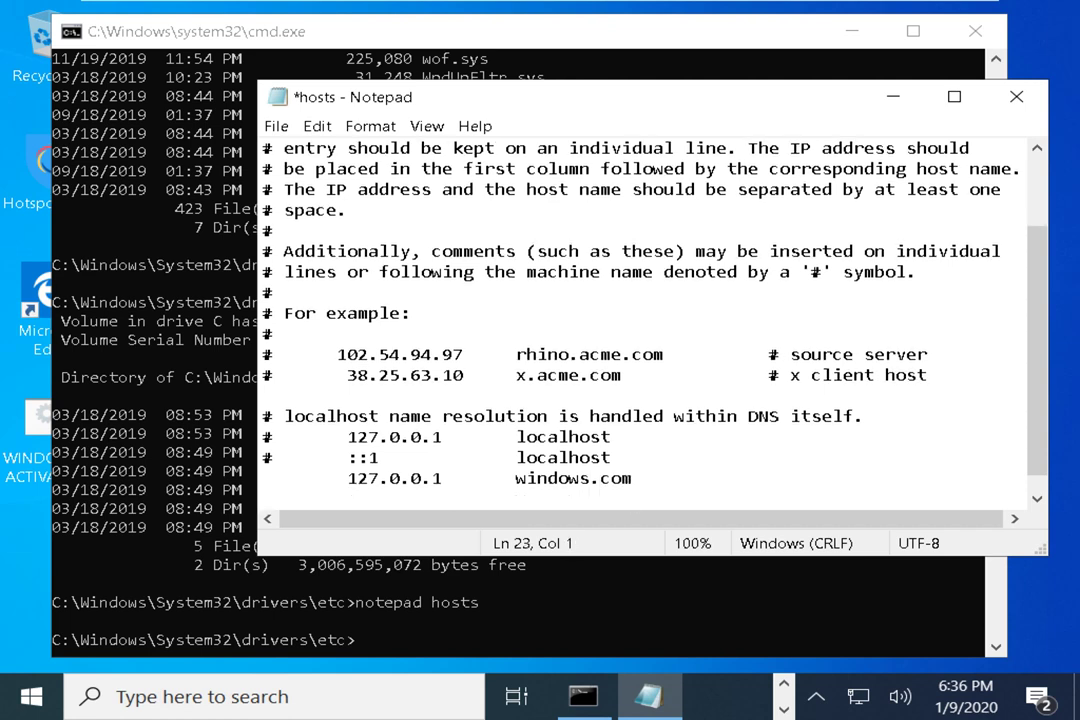
pyautogui.moveTo(444, 479); pyautogui.dragTo(343, 481)
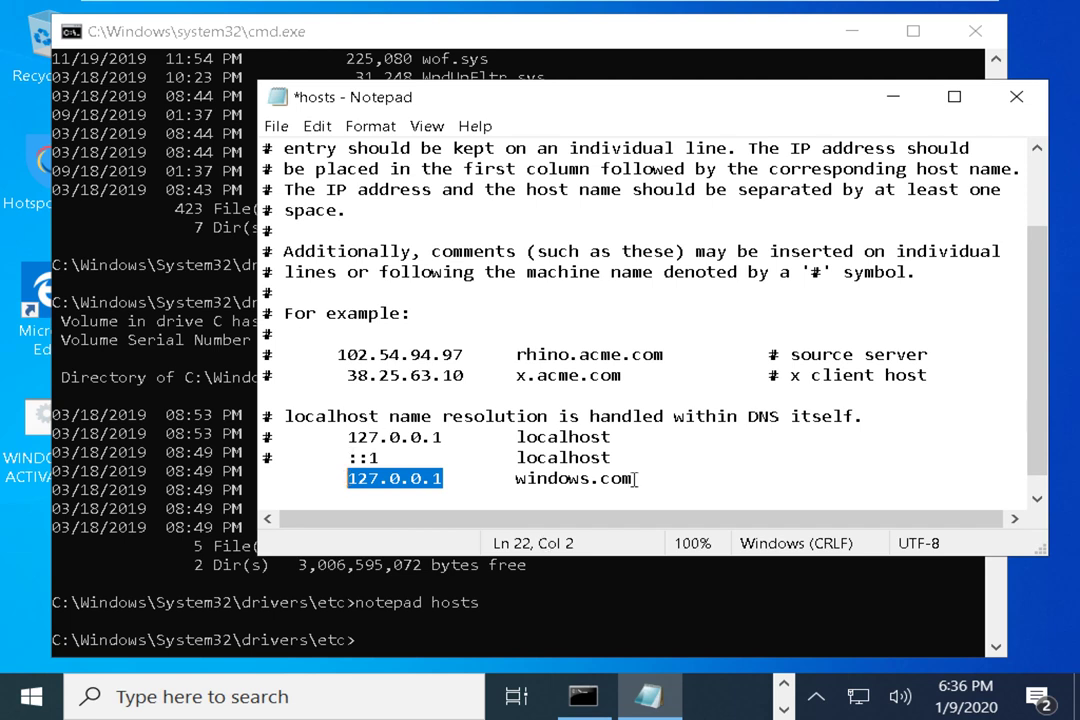
pyautogui.moveTo(636, 479); pyautogui.dragTo(336, 482)
pyautogui.hotkey('ctrl', 'c')
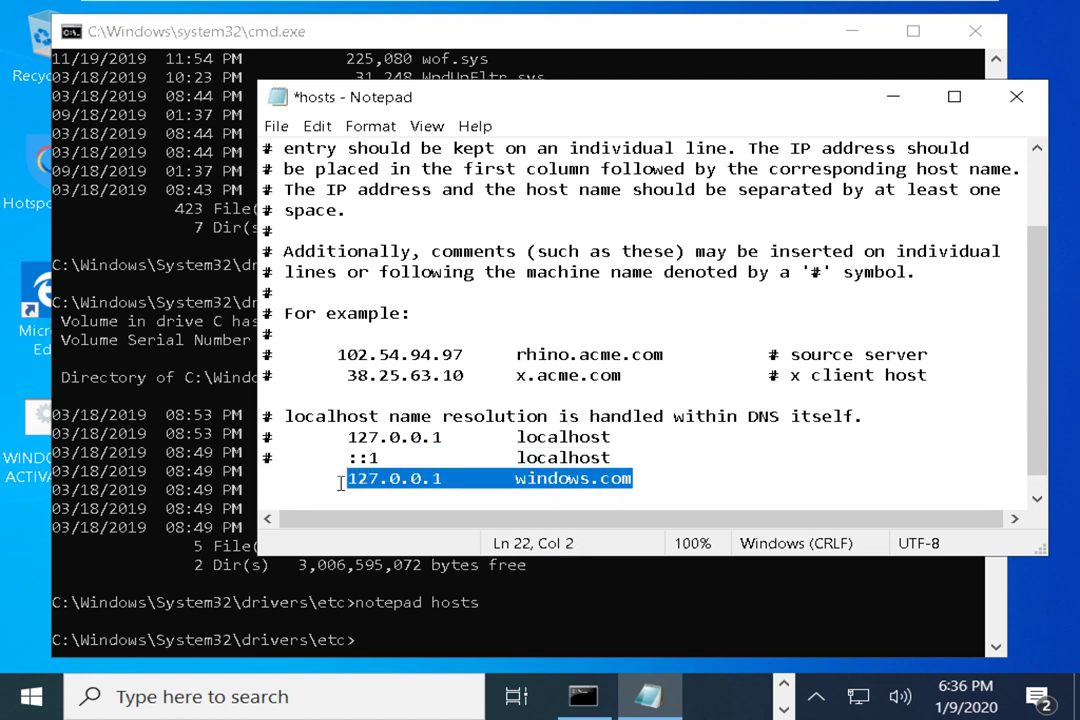
pyautogui.click(644, 478)
pyautogui.click(506, 479)
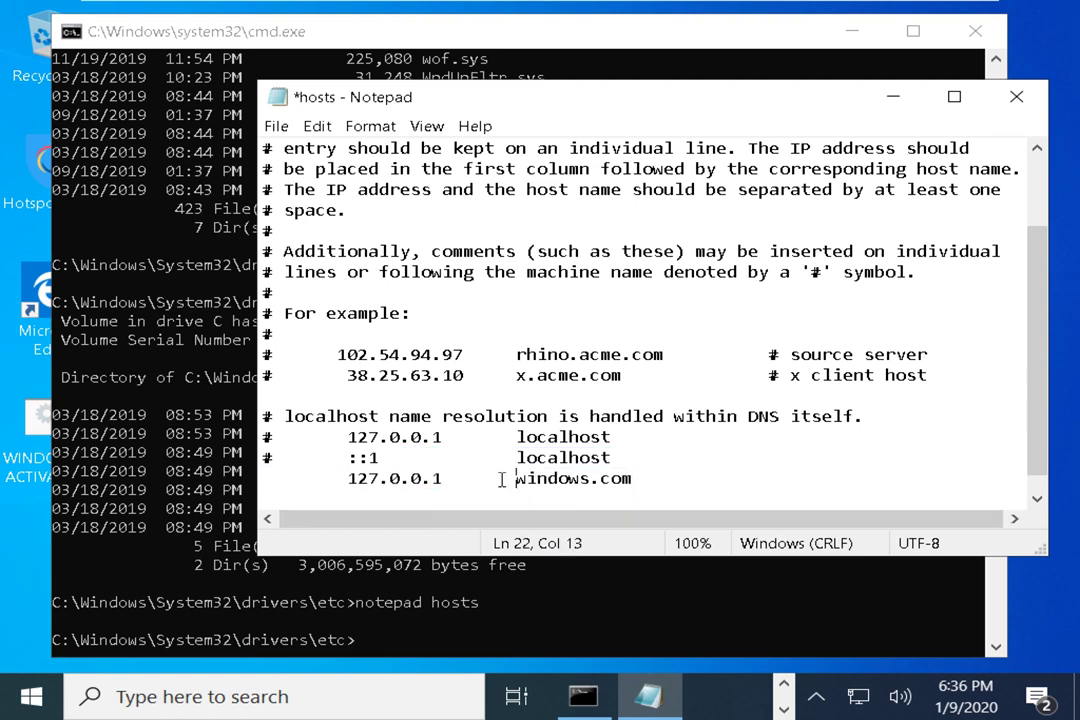
pyautogui.doubleClick(455, 478)
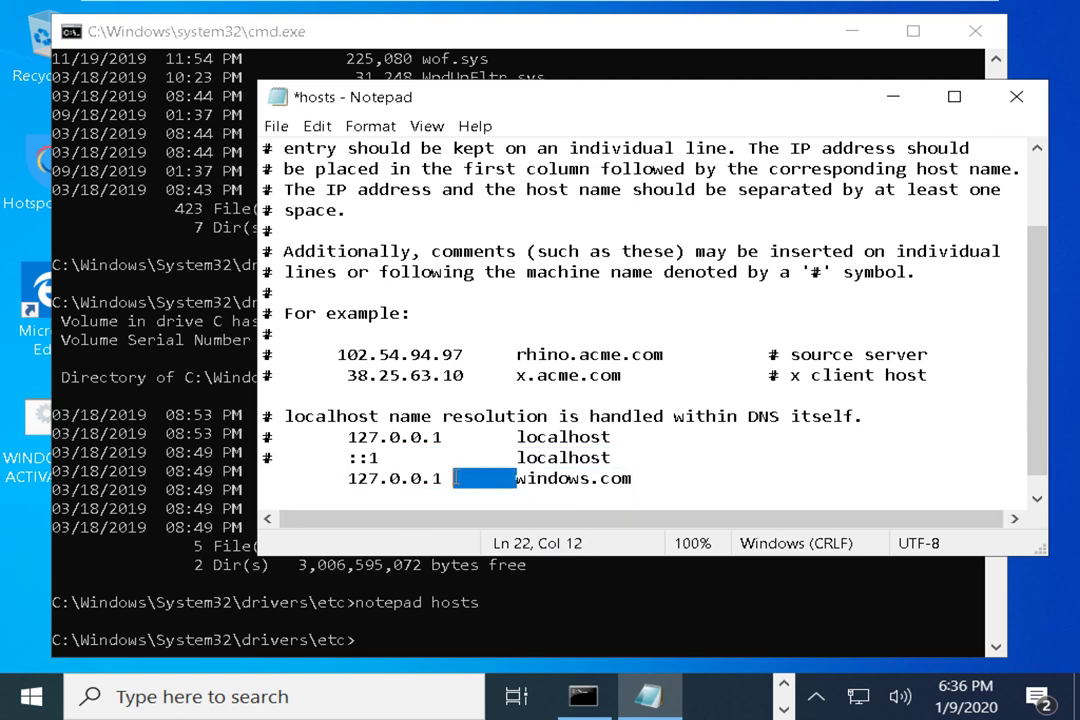
pyautogui.click(659, 471)
pyautogui.press('Return')
pyautogui.hotkey('ctrl', 'v')
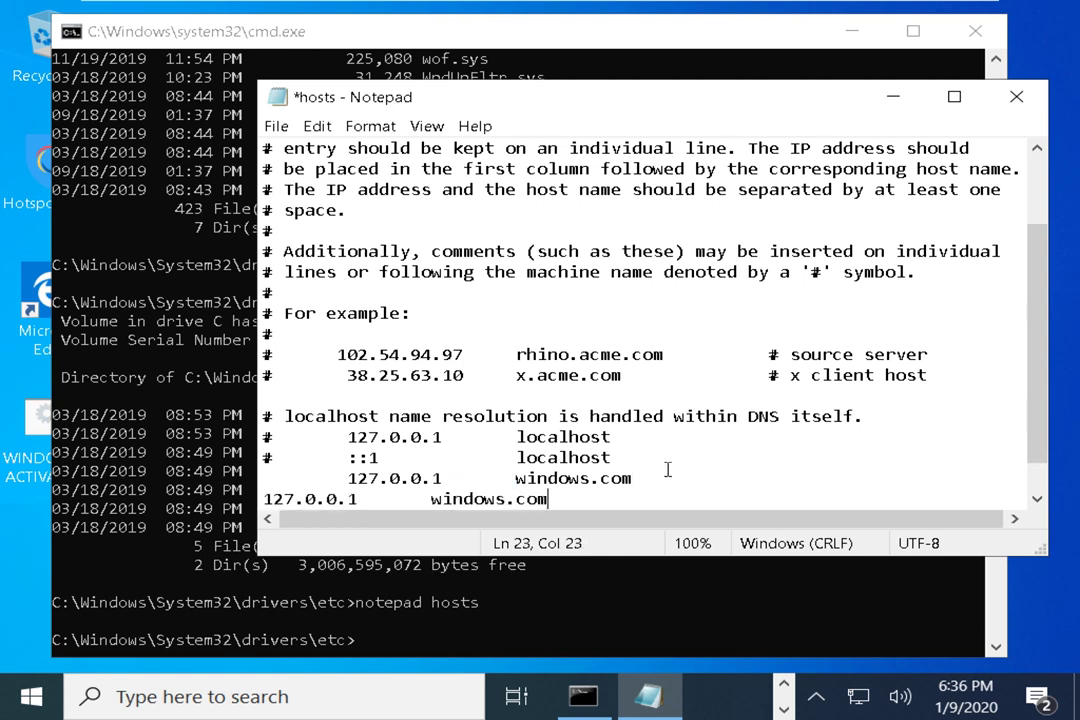
pyautogui.click(434, 500)
pyautogui.write('*.')
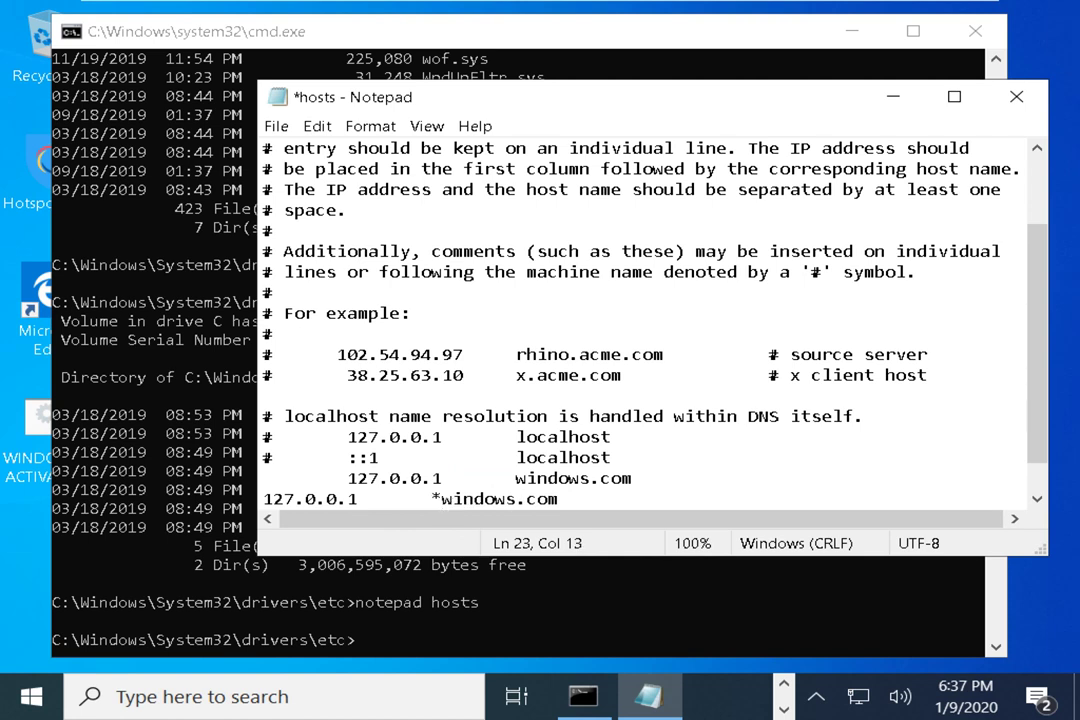
pyautogui.scroll(-1, 504, 452)
pyautogui.click(432, 457)
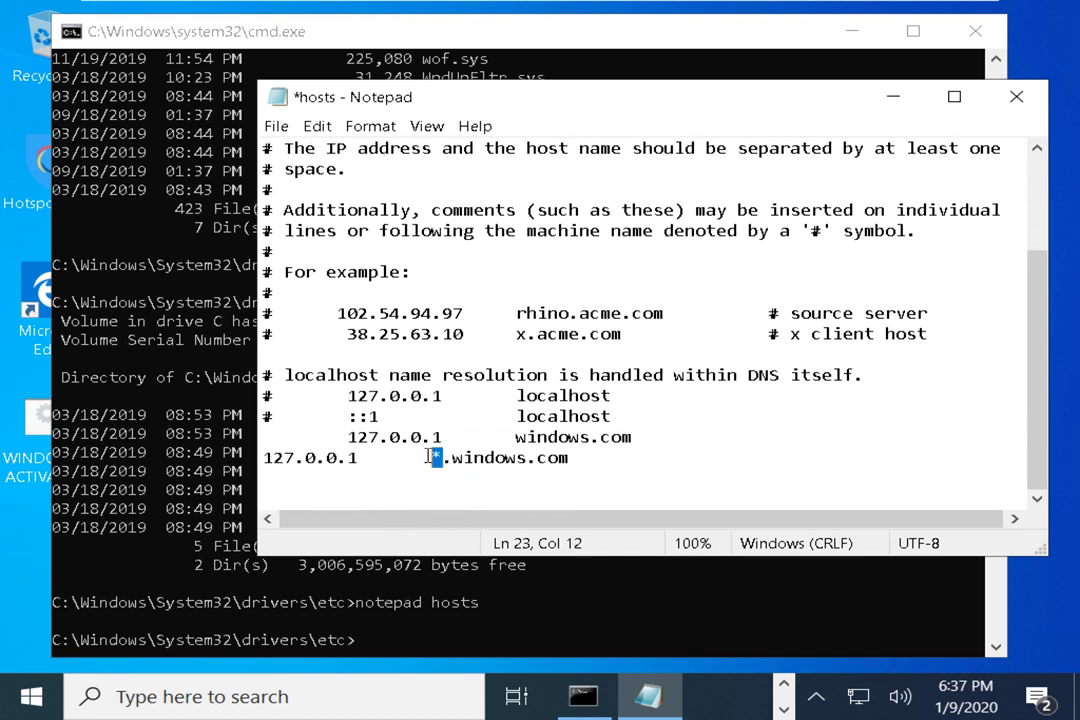
pyautogui.moveTo(569, 457); pyautogui.dragTo(263, 457)
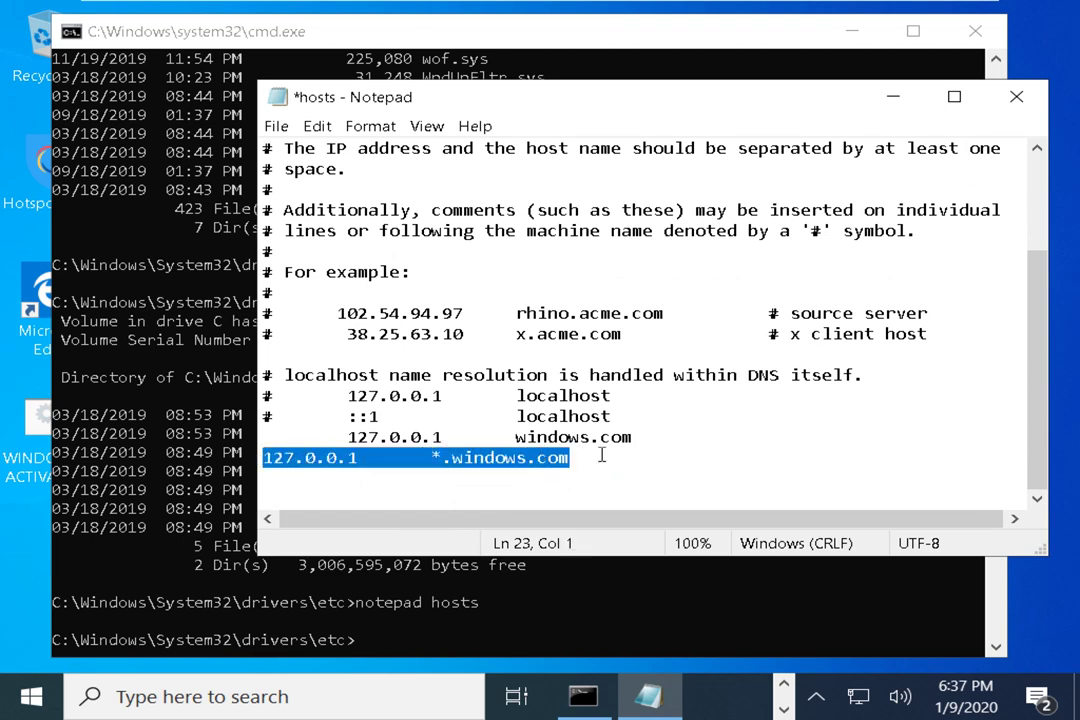
pyautogui.click(602, 455)
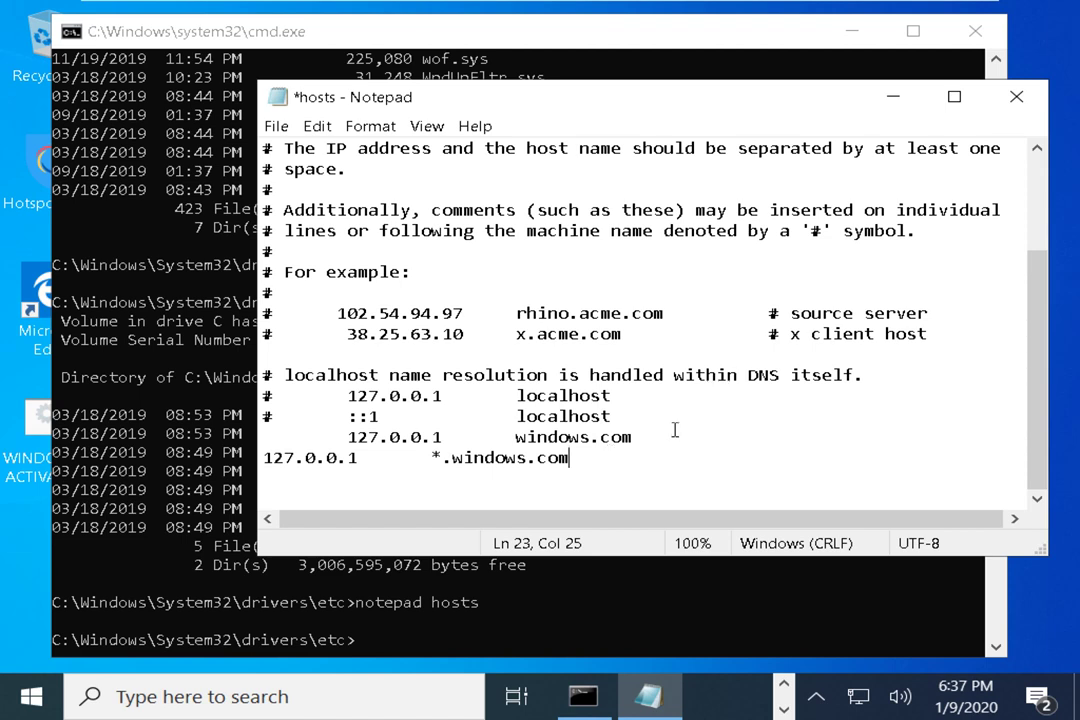
pyautogui.moveTo(581, 456); pyautogui.dragTo(436, 437)
pyautogui.click(586, 437)
pyautogui.moveTo(634, 437); pyautogui.dragTo(516, 437)
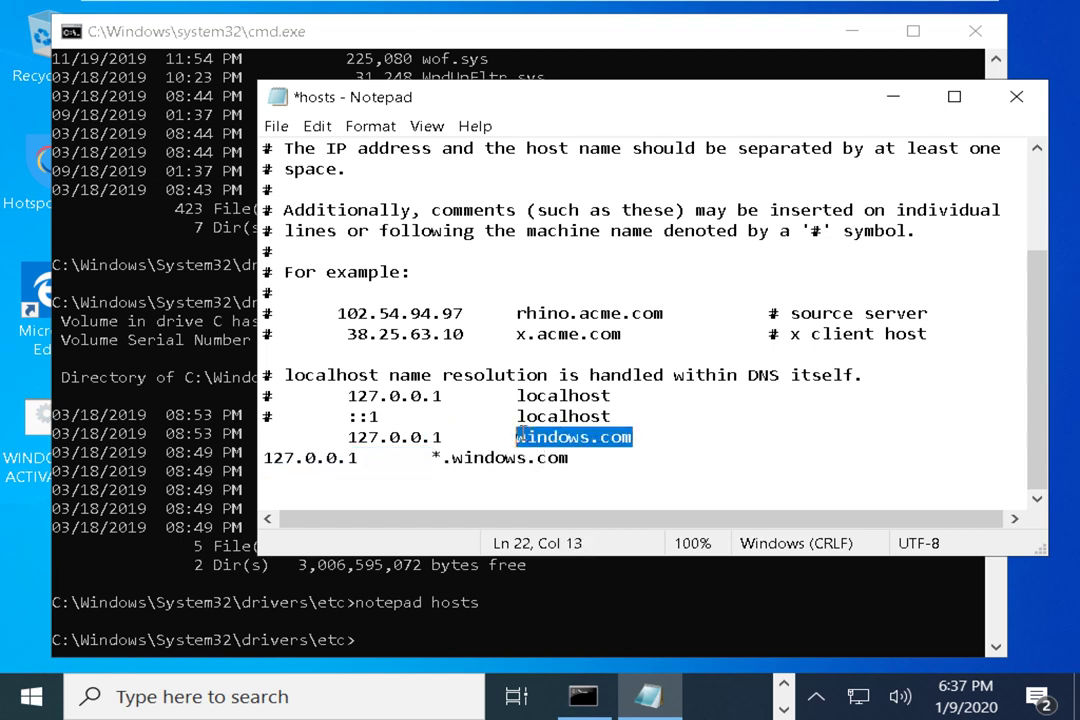
pyautogui.click(524, 437)
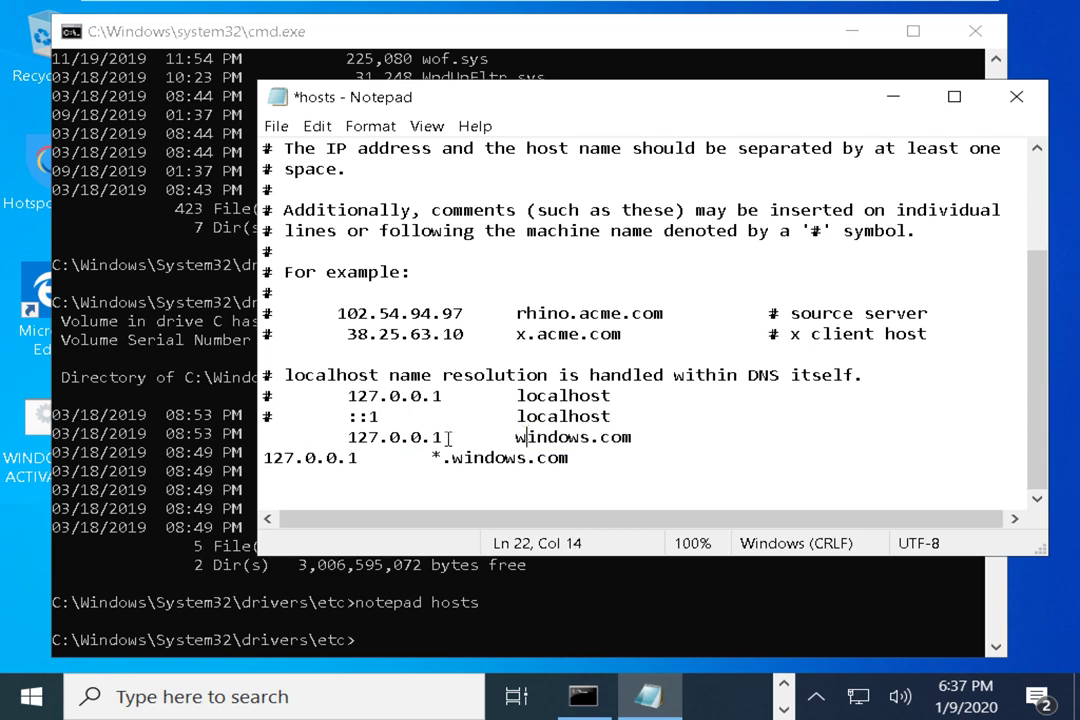
pyautogui.moveTo(369, 457); pyautogui.dragTo(262, 452)
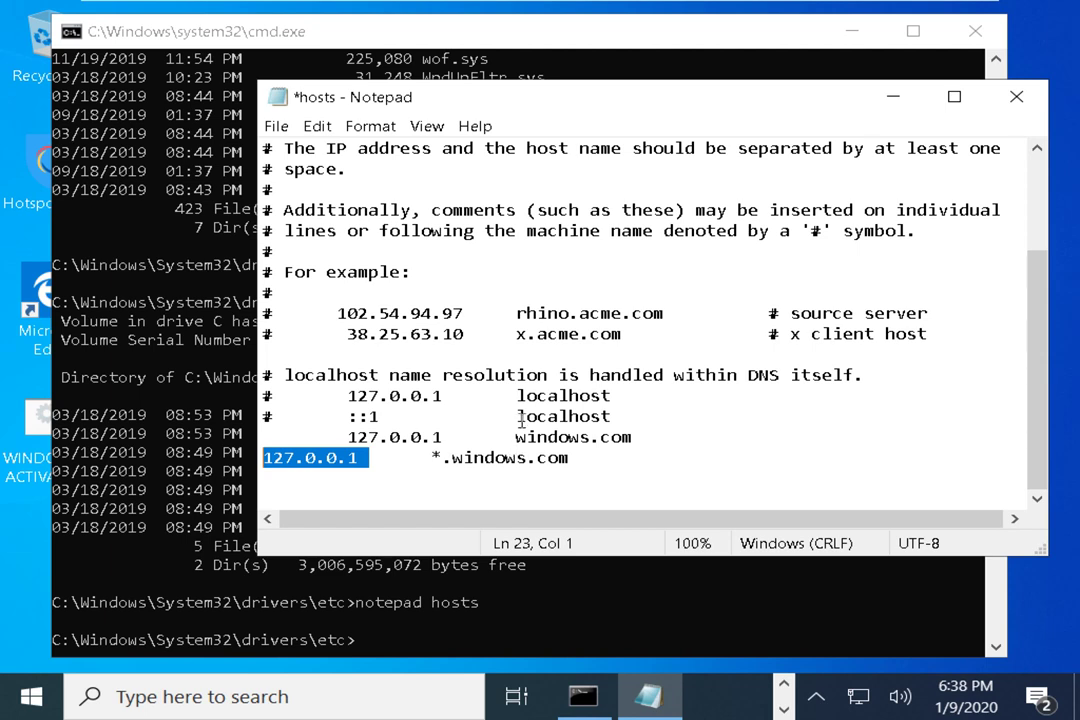
pyautogui.press('Down')
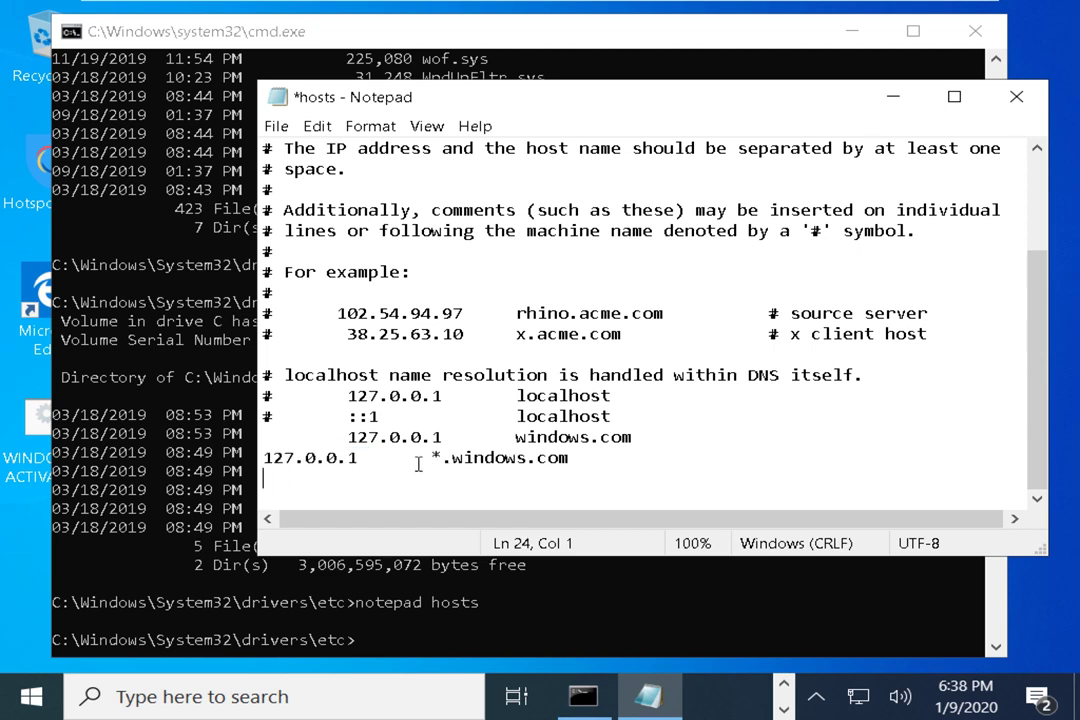
pyautogui.moveTo(516, 437); pyautogui.dragTo(621, 437)
pyautogui.moveTo(441, 437); pyautogui.dragTo(345, 437)
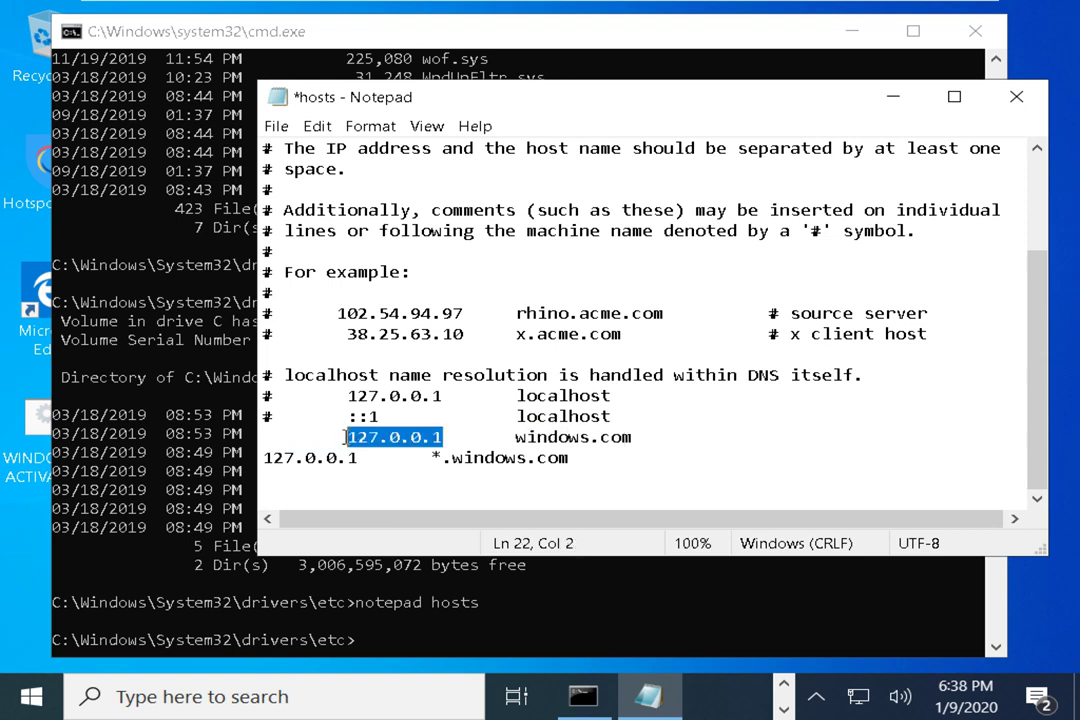
pyautogui.click(514, 457)
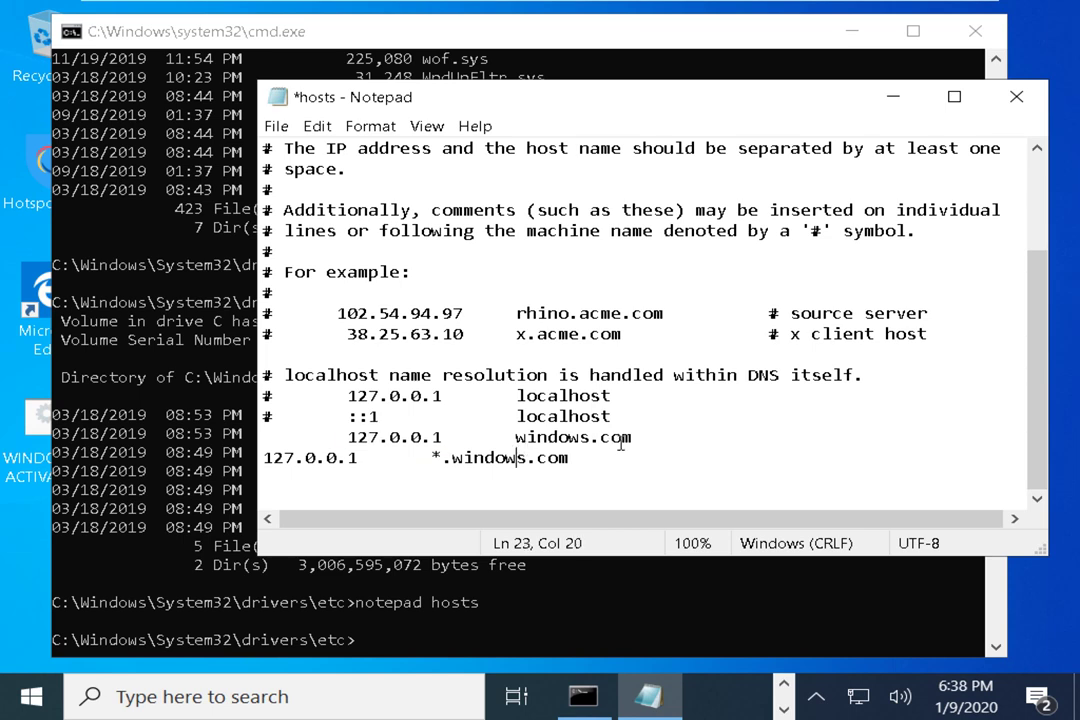
pyautogui.moveTo(640, 437); pyautogui.dragTo(347, 455)
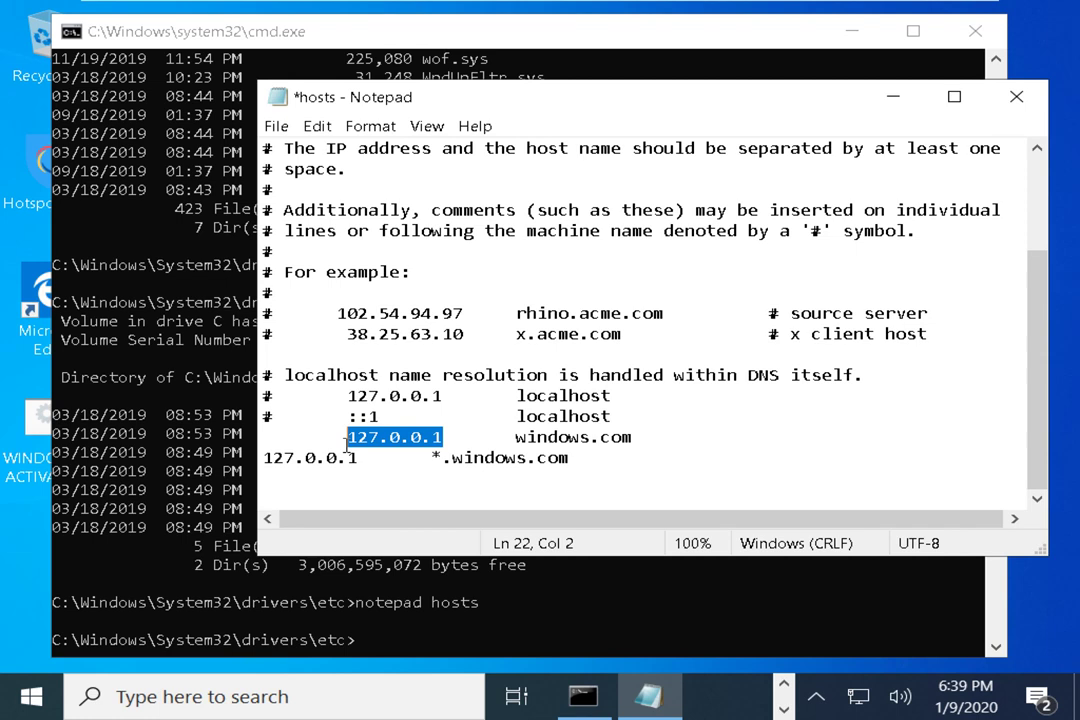
pyautogui.moveTo(632, 440); pyautogui.dragTo(347, 437)
pyautogui.moveTo(362, 457); pyautogui.dragTo(266, 469)
pyautogui.click(345, 437)
pyautogui.moveTo(348, 458); pyautogui.dragTo(358, 458)
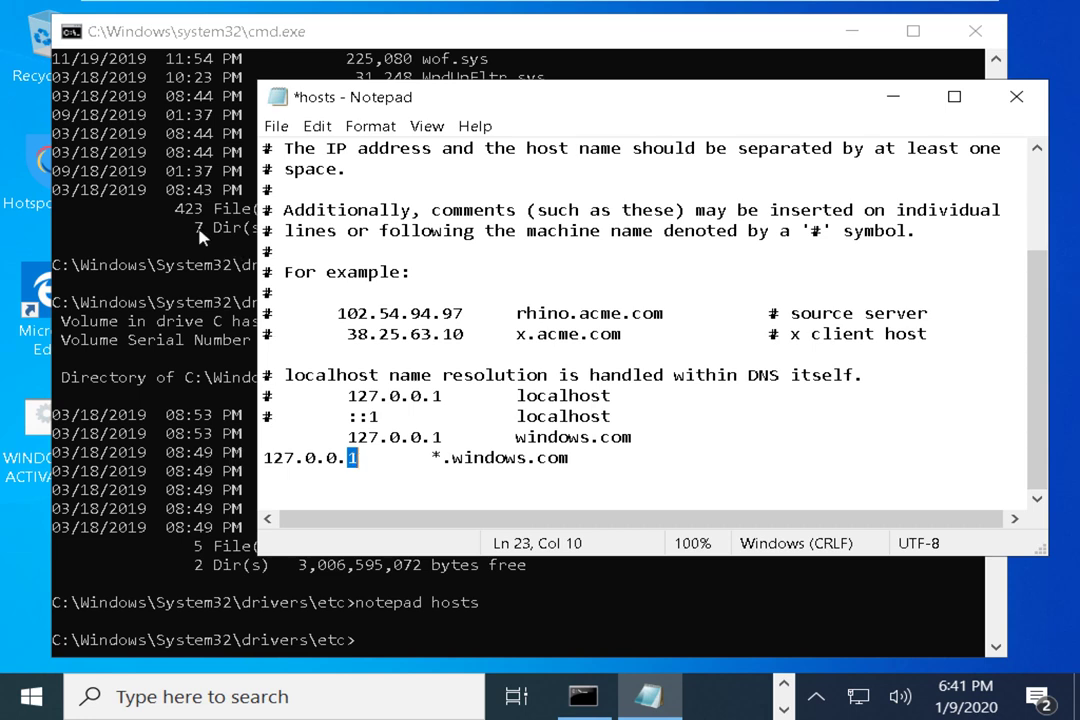
# Run 'ping localhost' in the command prompt and highlight the ::1 reply address
pyautogui.click(152, 178)
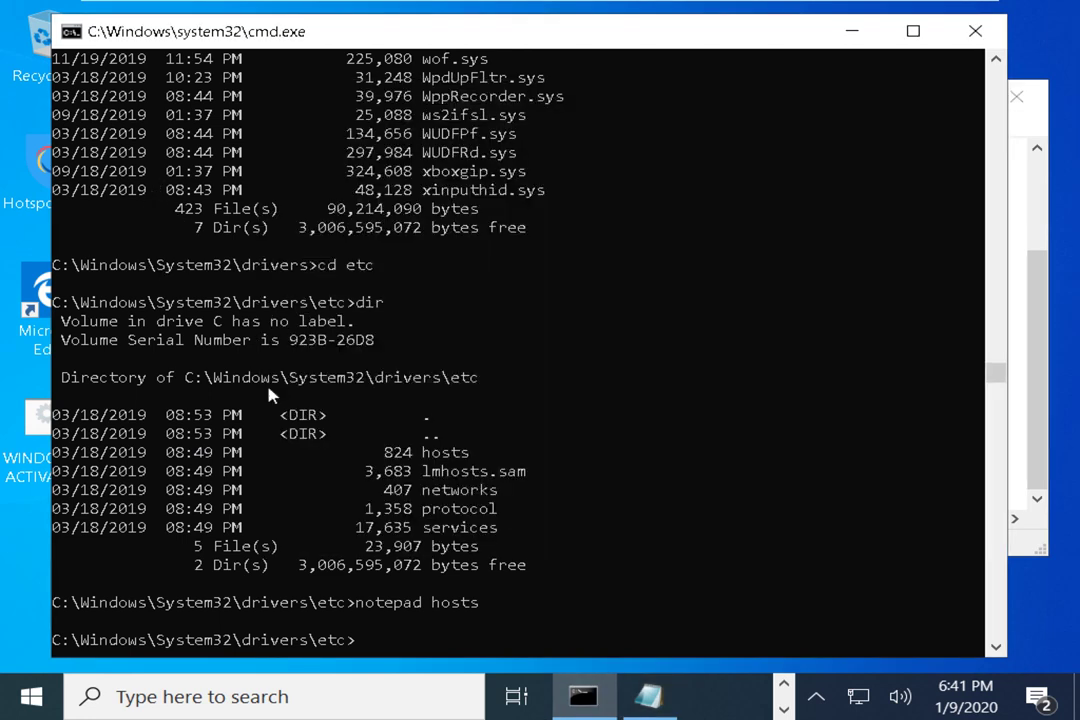
pyautogui.write('ping localhost')
pyautogui.press('Return')
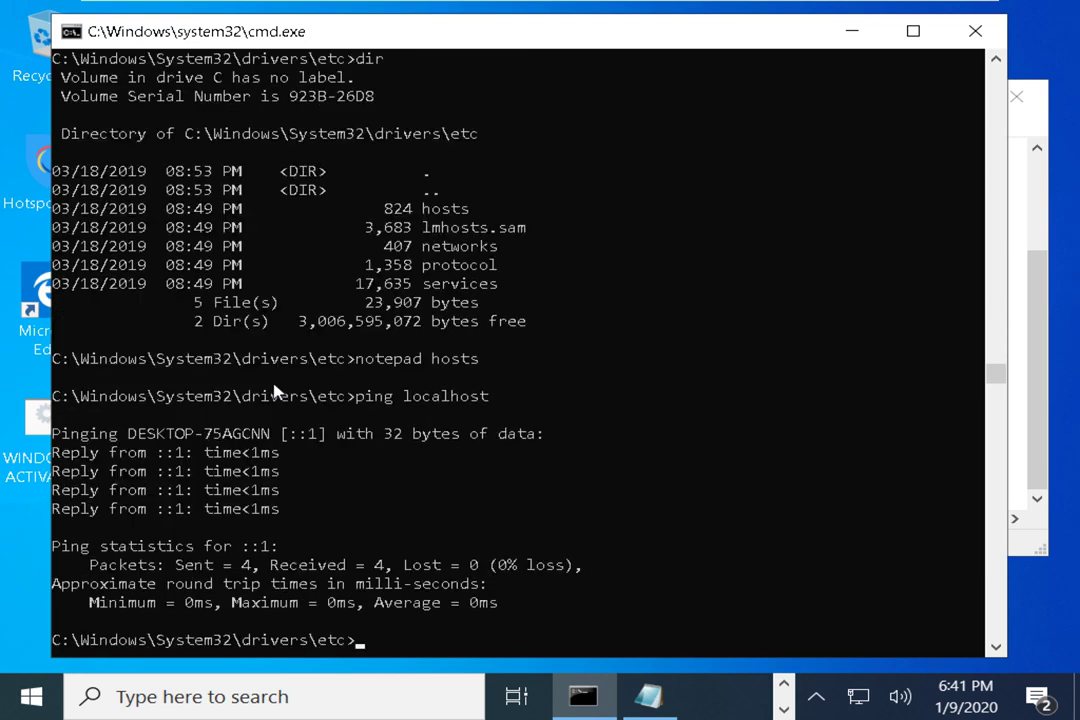
pyautogui.moveTo(157, 452); pyautogui.dragTo(183, 453)
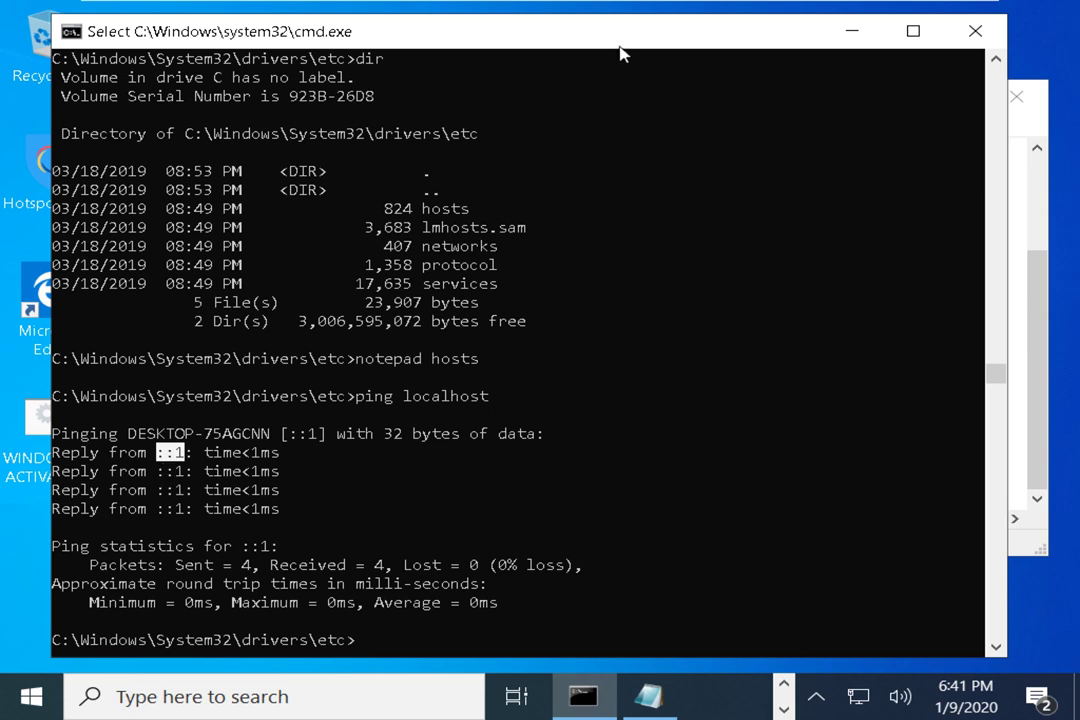
pyautogui.moveTo(618, 46); pyautogui.dragTo(632, 54)
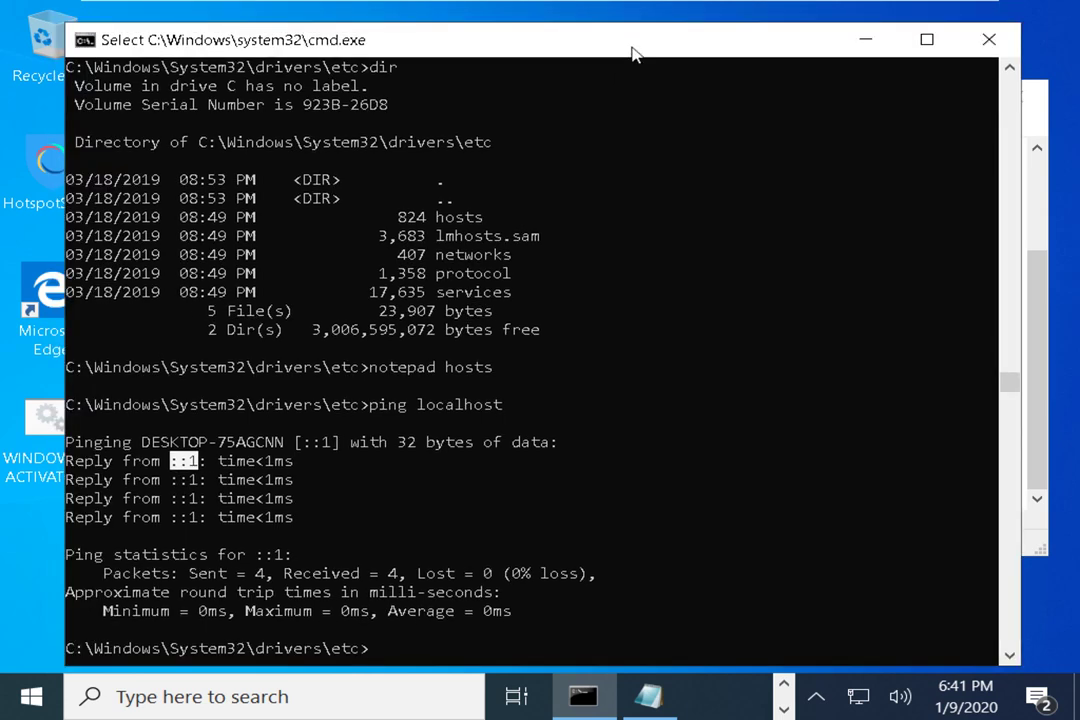
pyautogui.press('Escape')
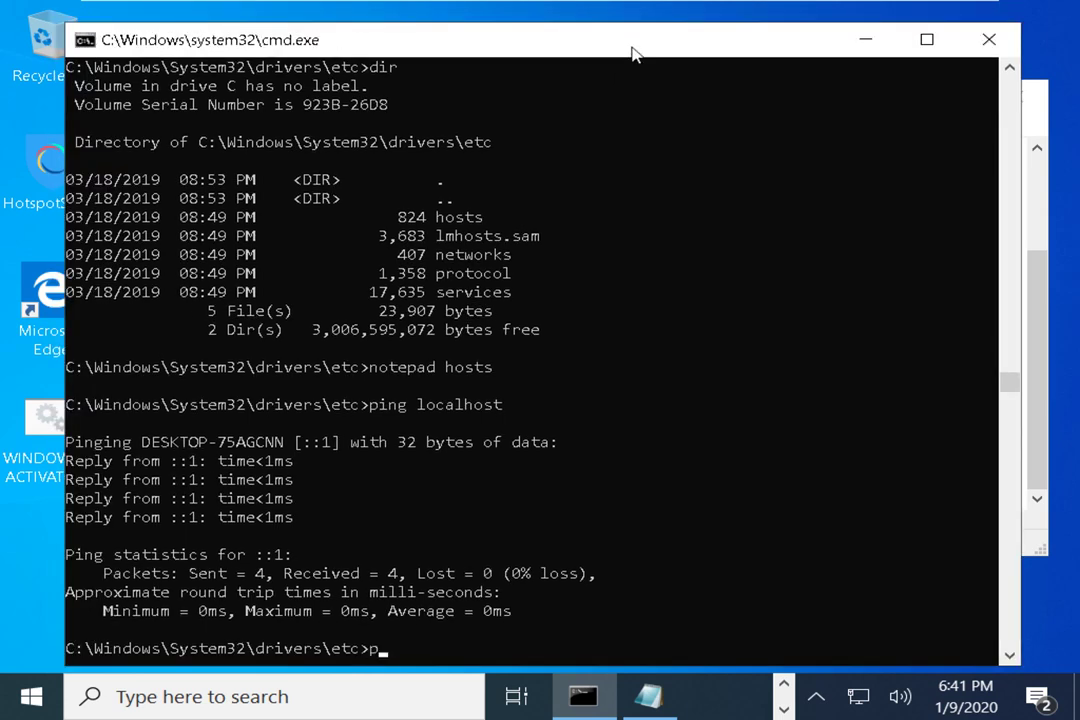
# Run 'ping ::1' and highlight ::1 in the command and its replies
pyautogui.write('ping ::1')
pyautogui.press('Return')
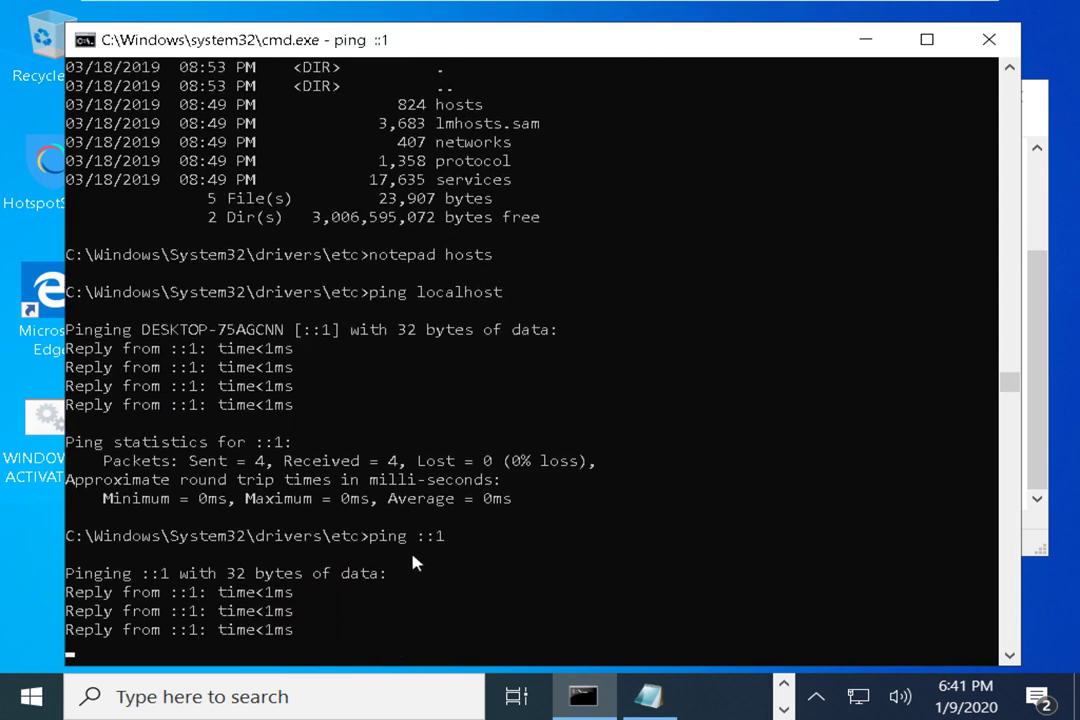
pyautogui.moveTo(417, 540); pyautogui.dragTo(441, 535)
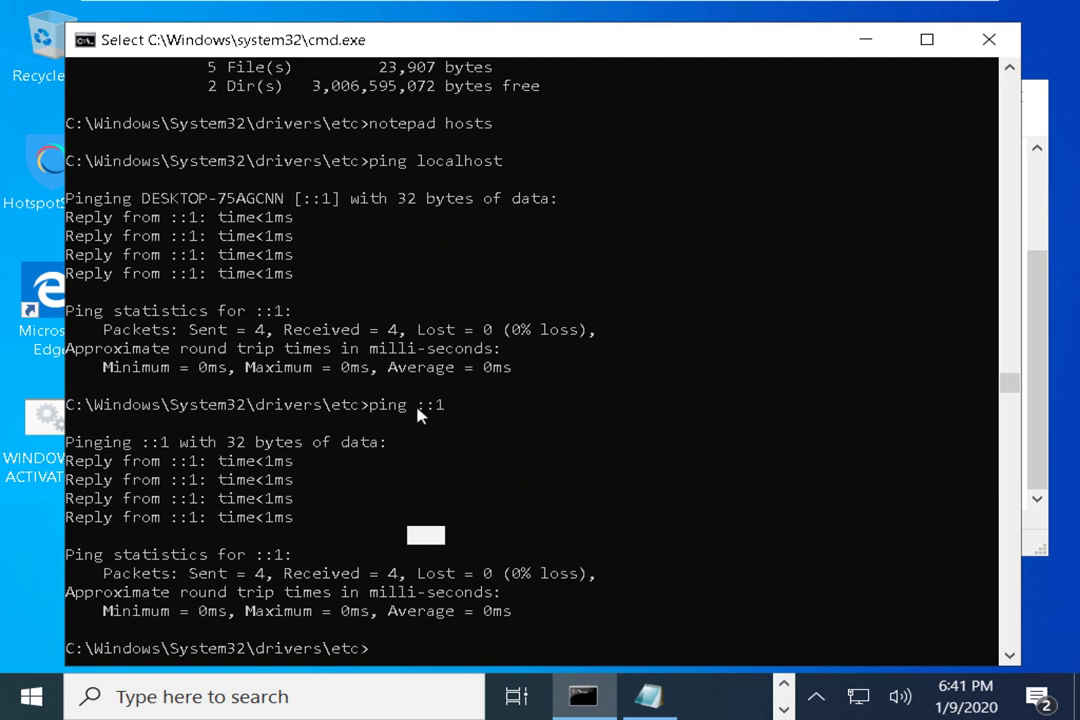
pyautogui.moveTo(409, 405); pyautogui.dragTo(452, 412)
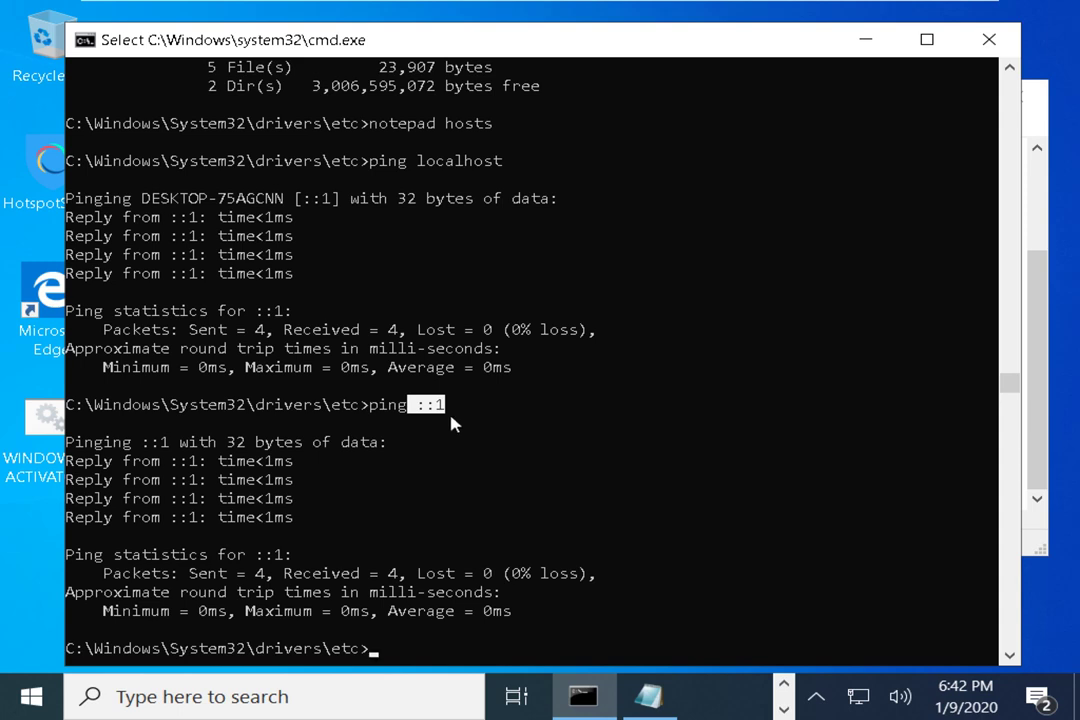
pyautogui.click(494, 41)
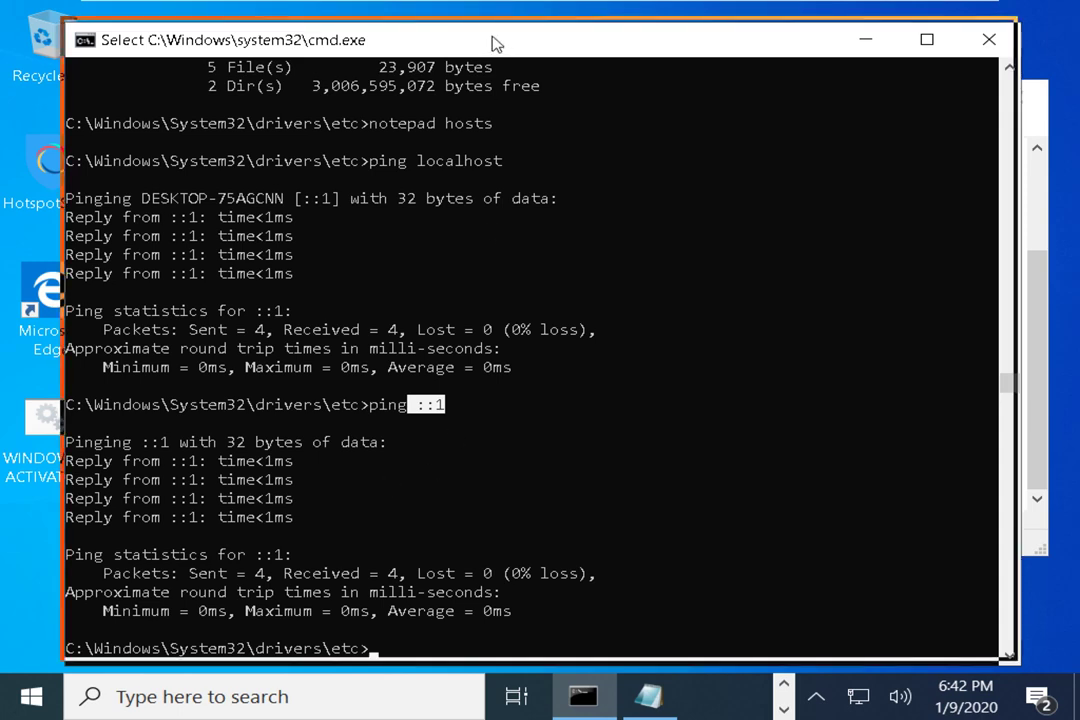
pyautogui.moveTo(494, 41); pyautogui.dragTo(503, 46)
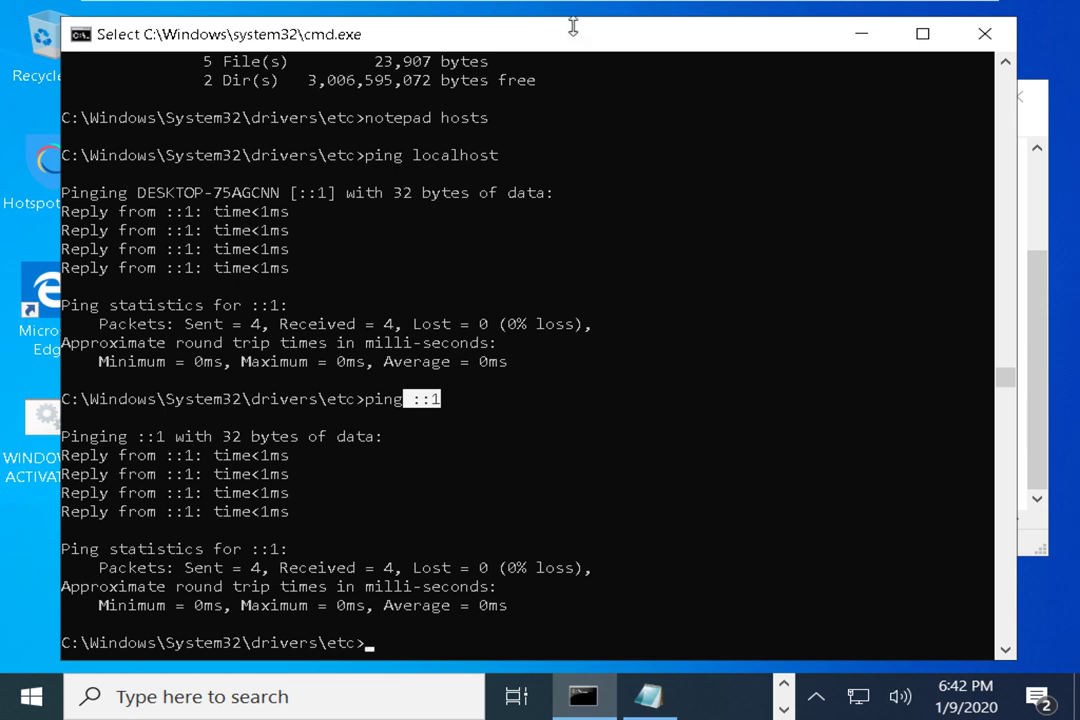
pyautogui.click(10, 540)
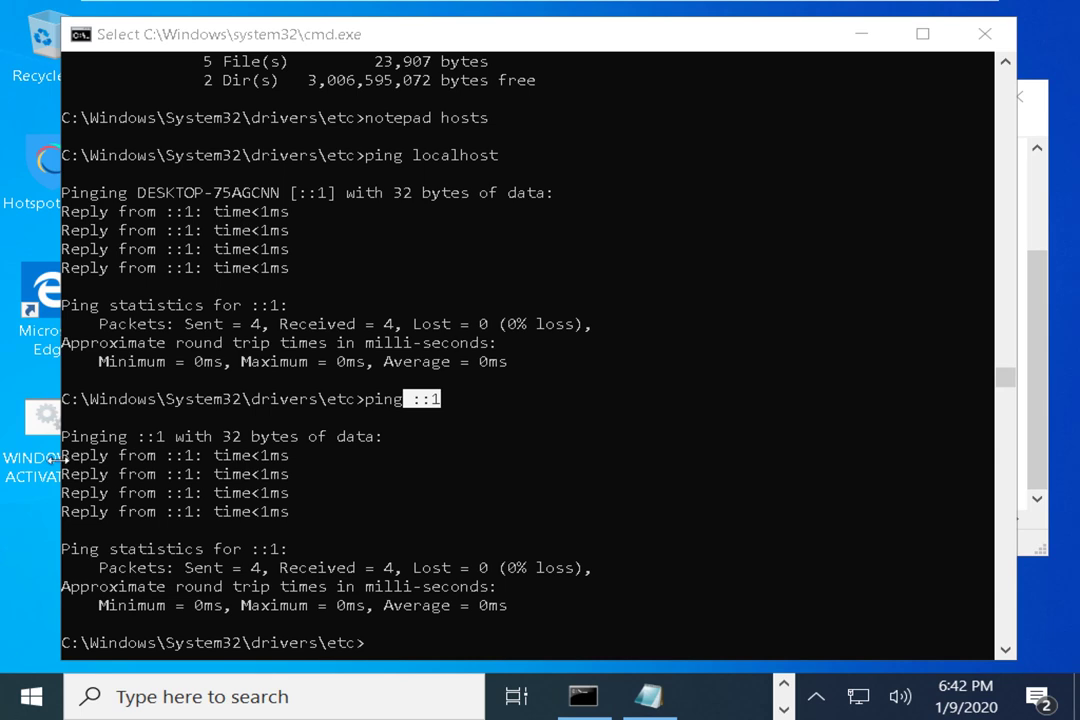
pyautogui.rightClick(30, 697)
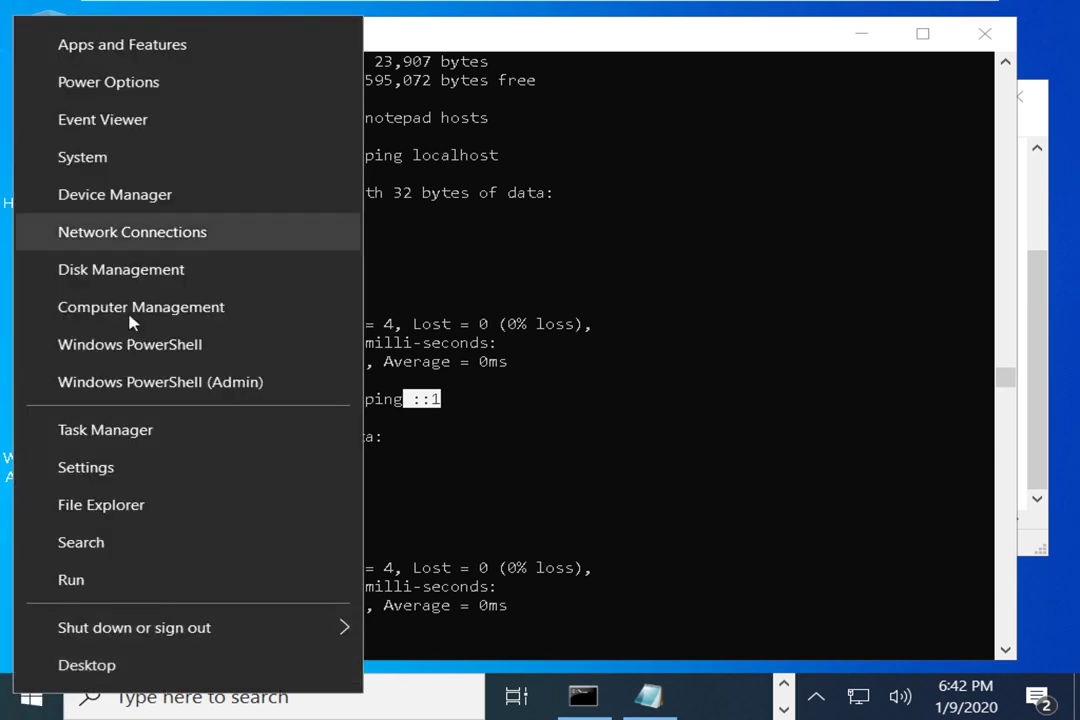
pyautogui.click(166, 196)
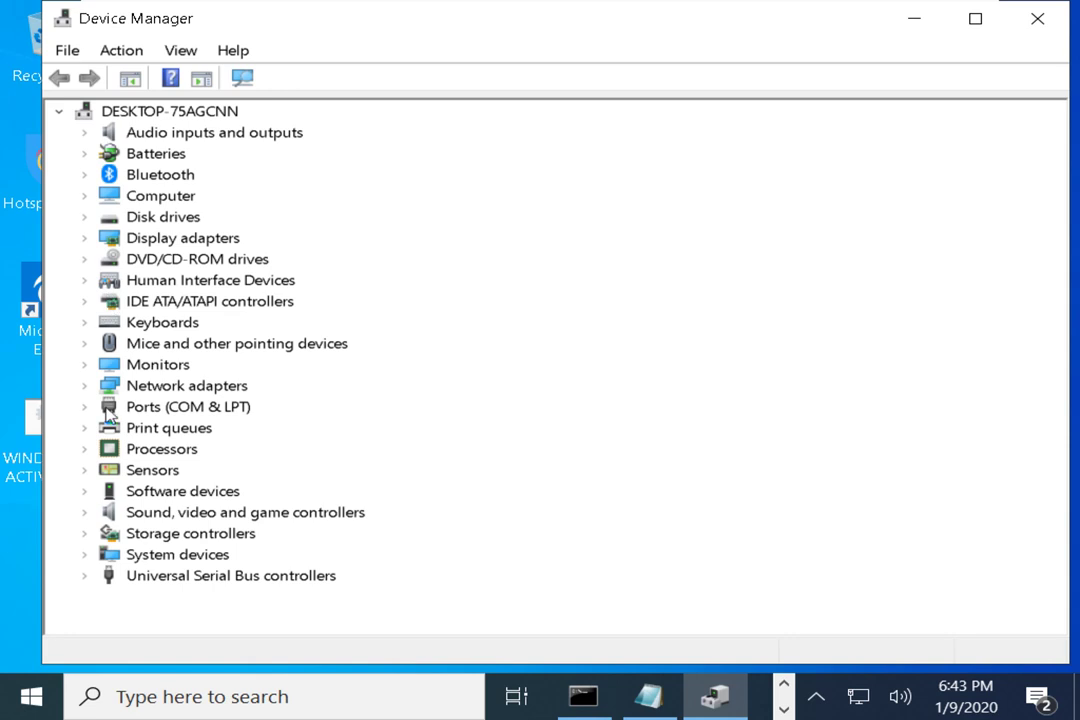
pyautogui.click(88, 389)
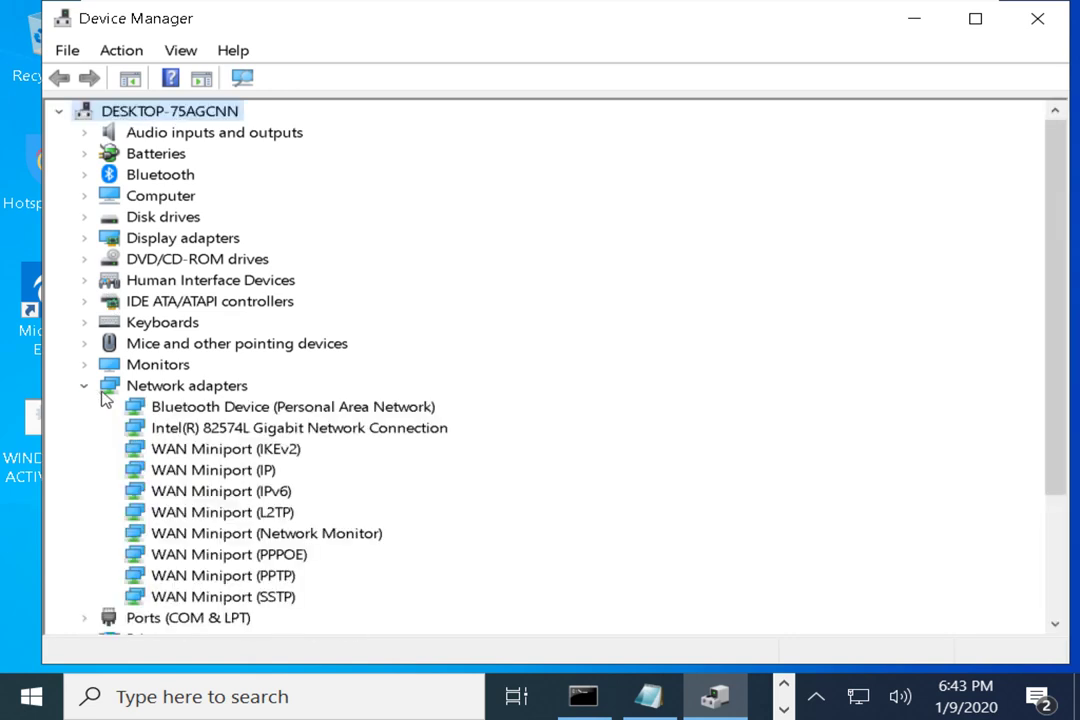
pyautogui.click(255, 415)
pyautogui.click(301, 433)
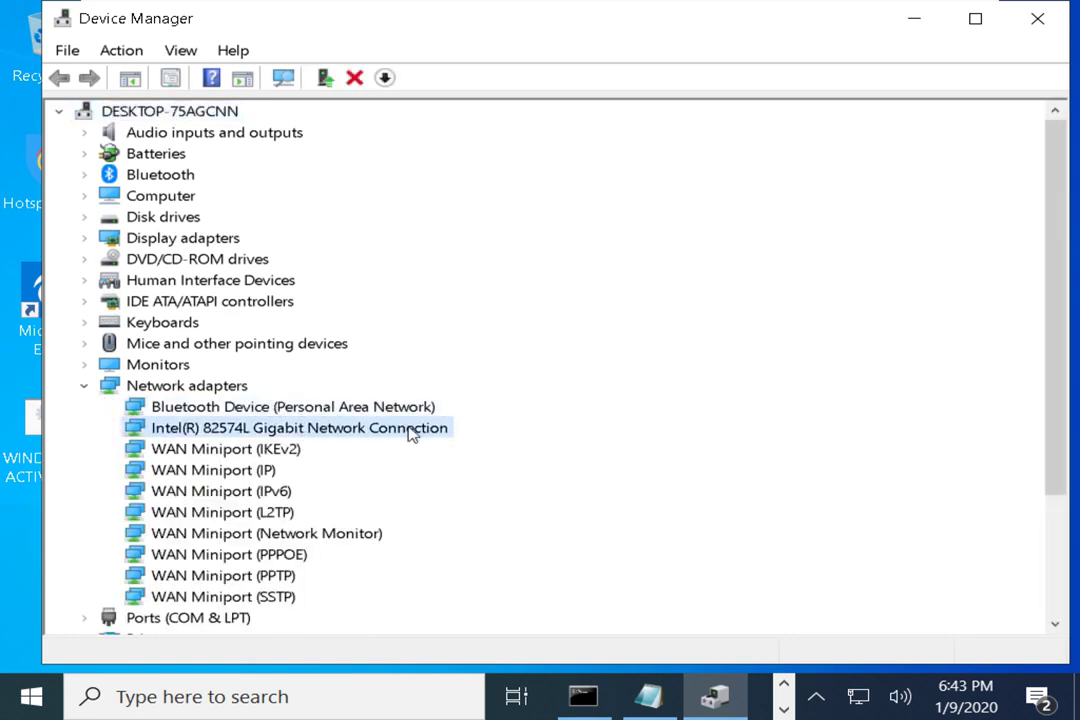
pyautogui.rightClick(409, 430)
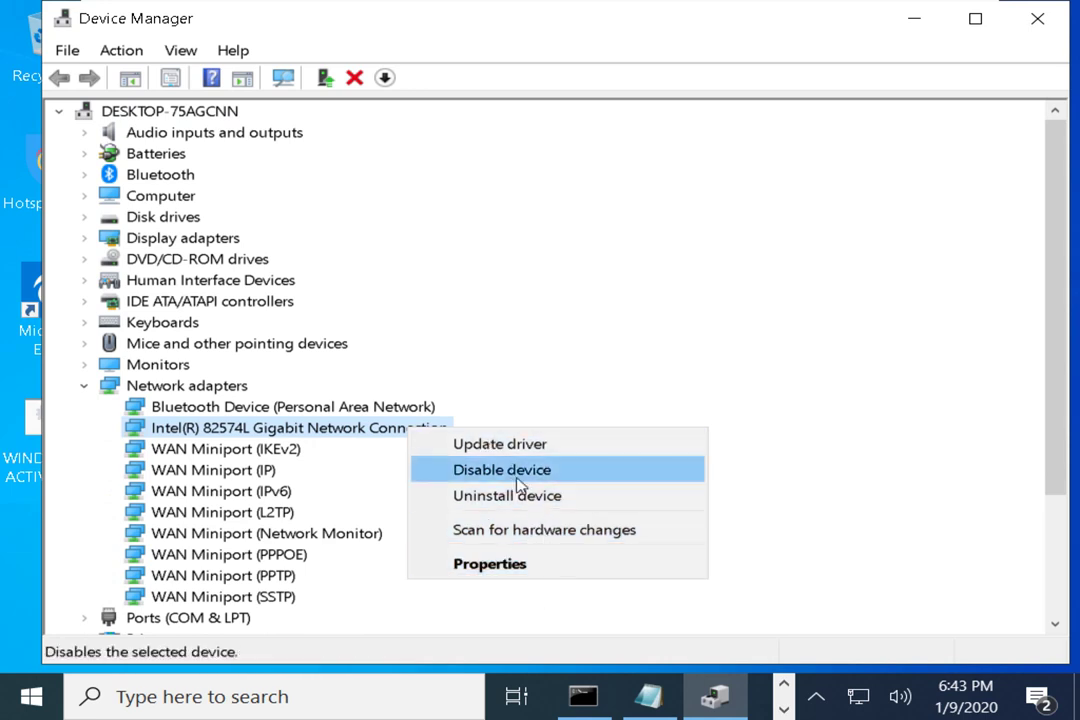
pyautogui.click(509, 444)
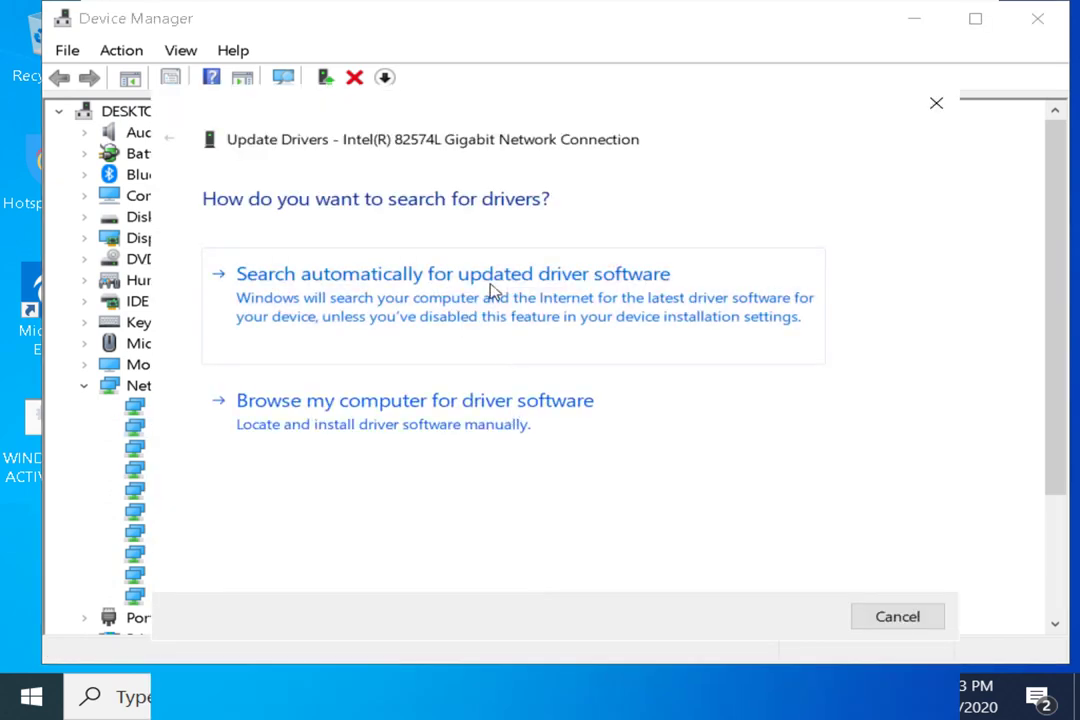
pyautogui.click(938, 102)
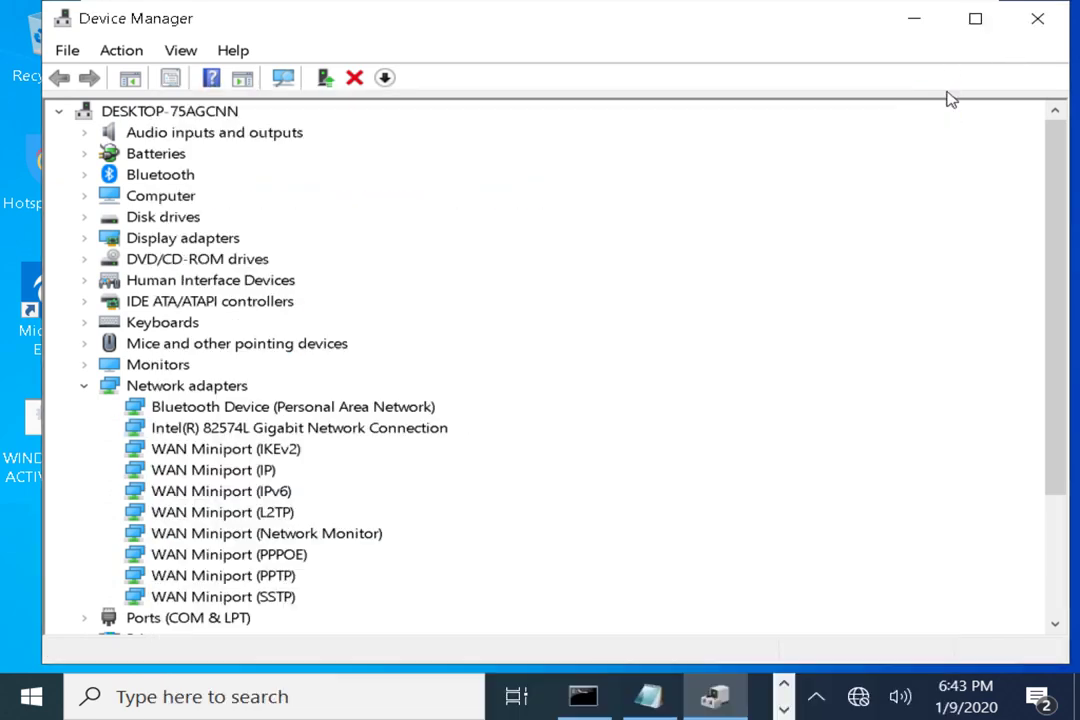
pyautogui.rightClick(213, 432)
pyautogui.click(178, 432)
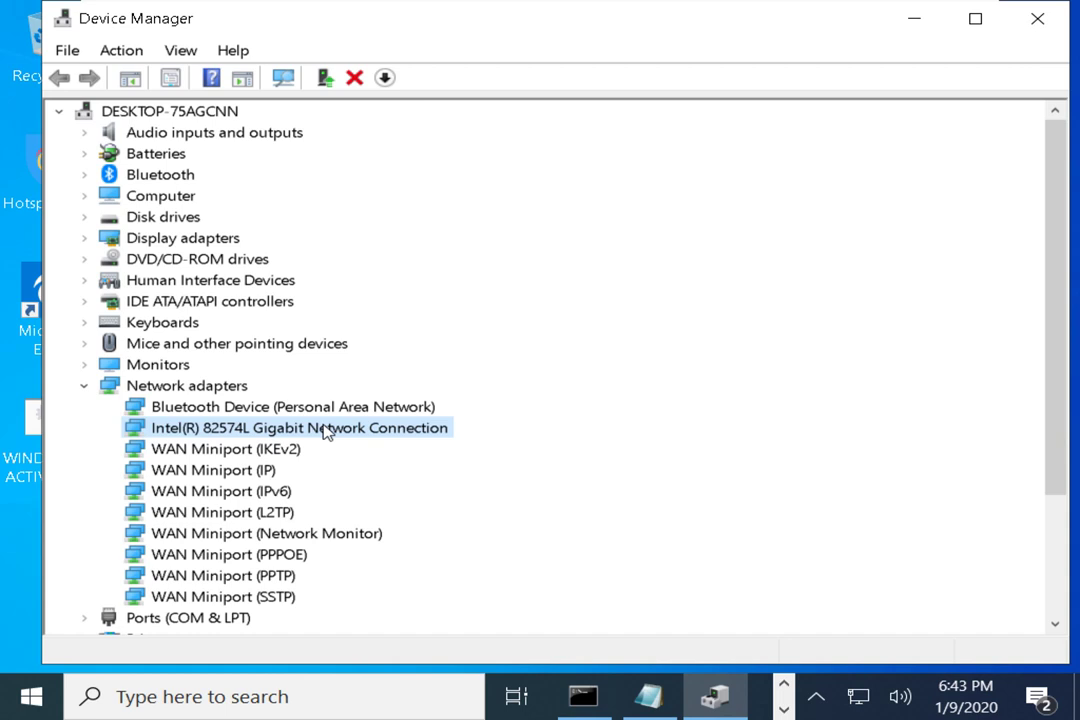
pyautogui.rightClick(325, 430)
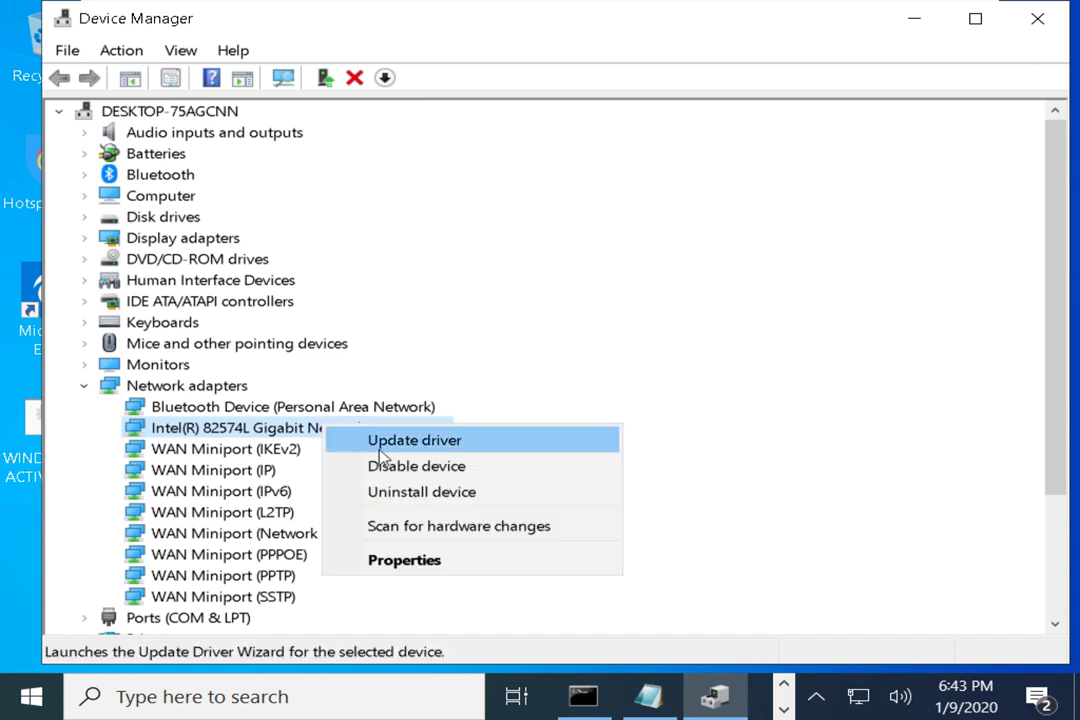
pyautogui.click(412, 442)
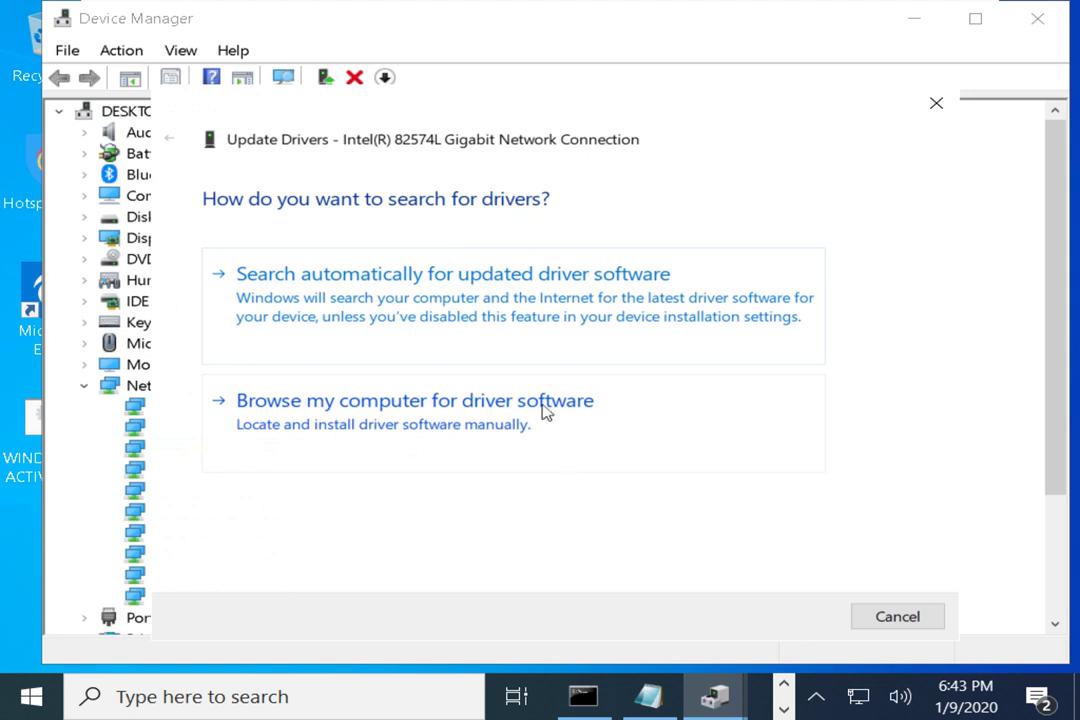
pyautogui.click(523, 448)
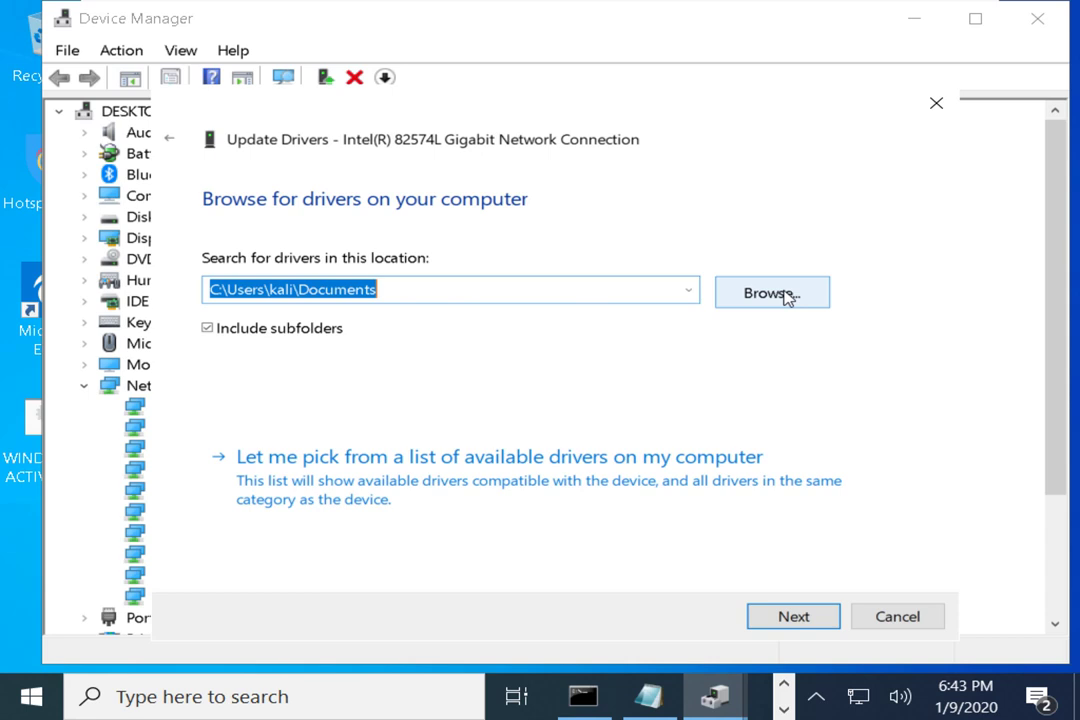
pyautogui.click(786, 295)
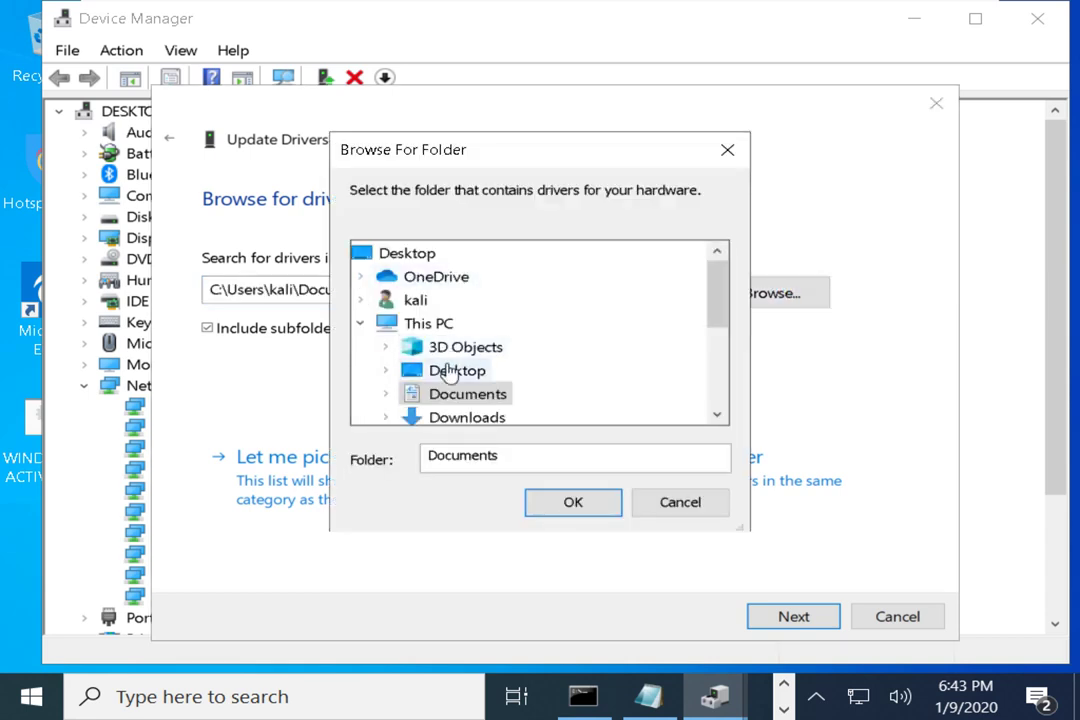
pyautogui.scroll(-1, 447, 403)
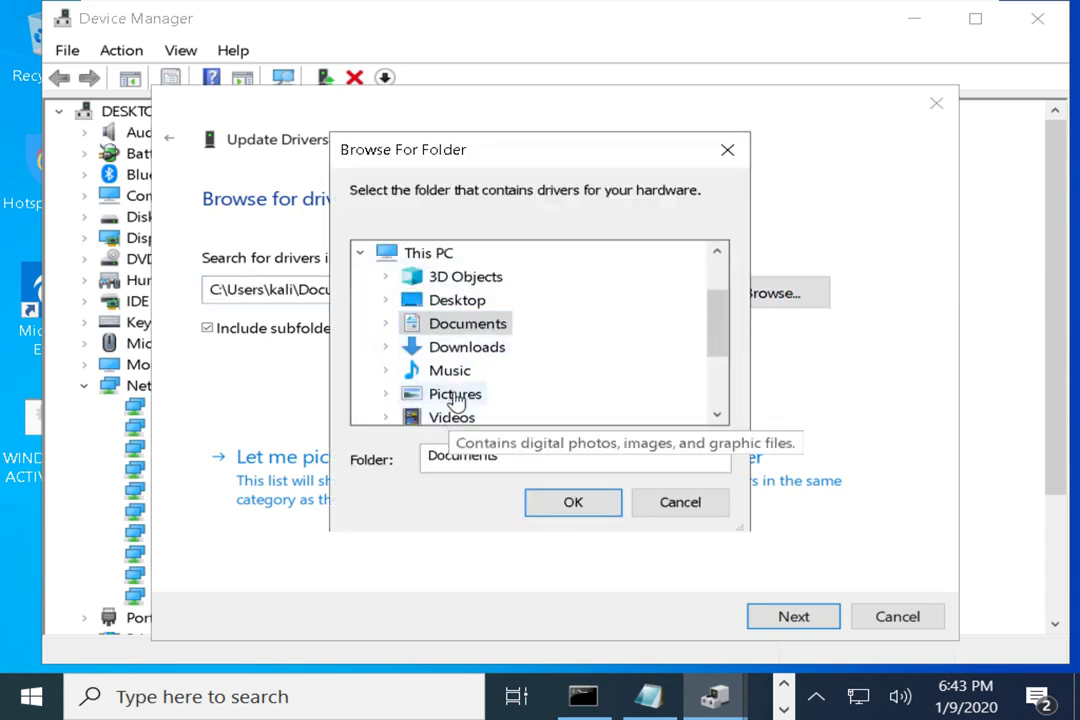
pyautogui.click(465, 350)
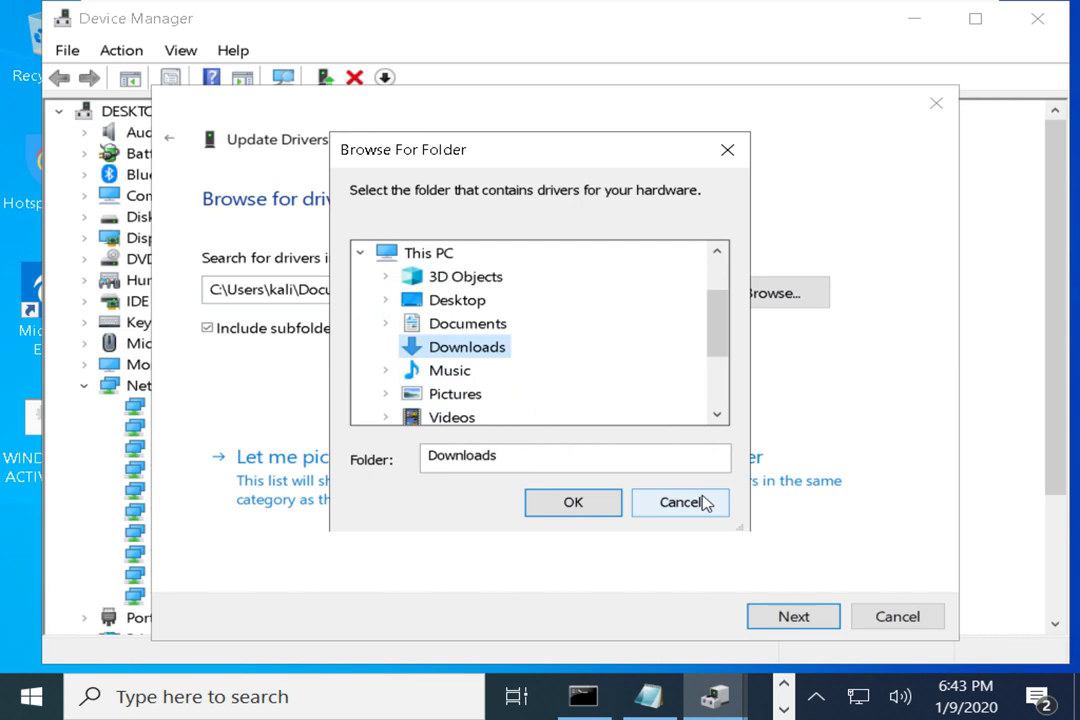
pyautogui.click(703, 502)
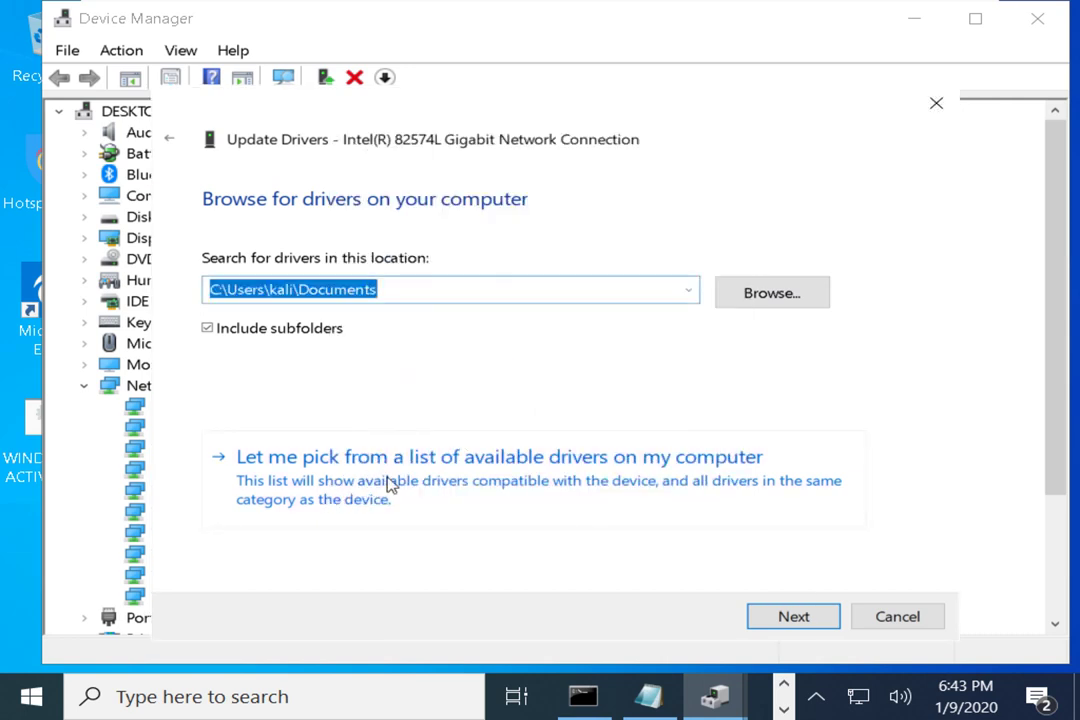
pyautogui.click(388, 482)
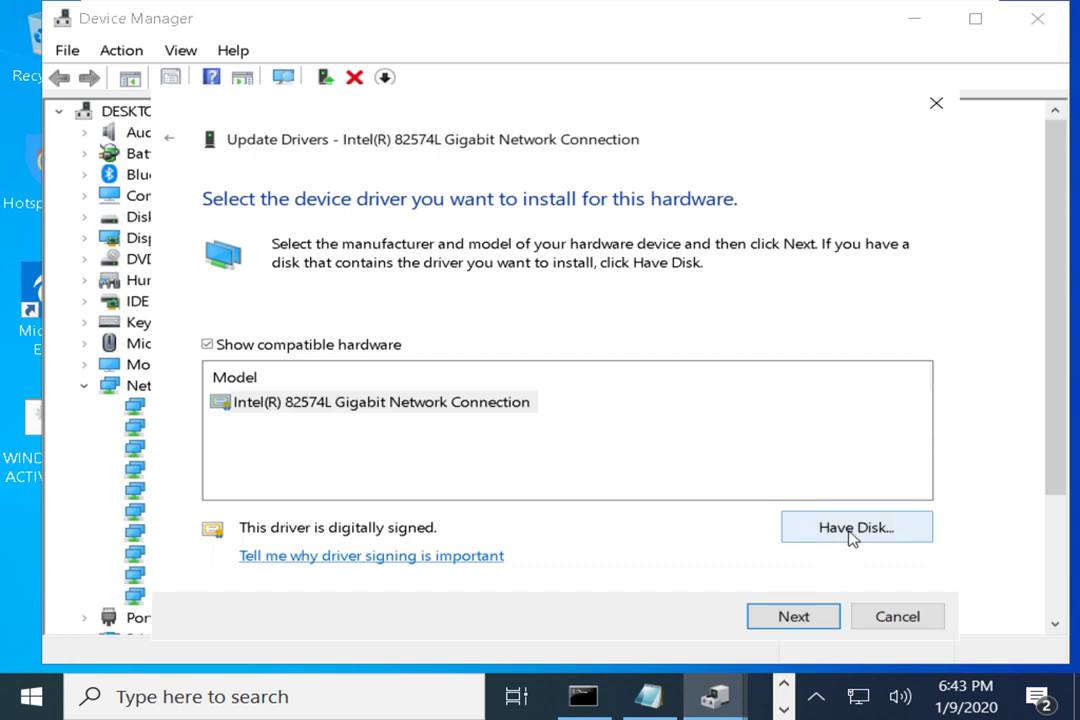
pyautogui.click(847, 533)
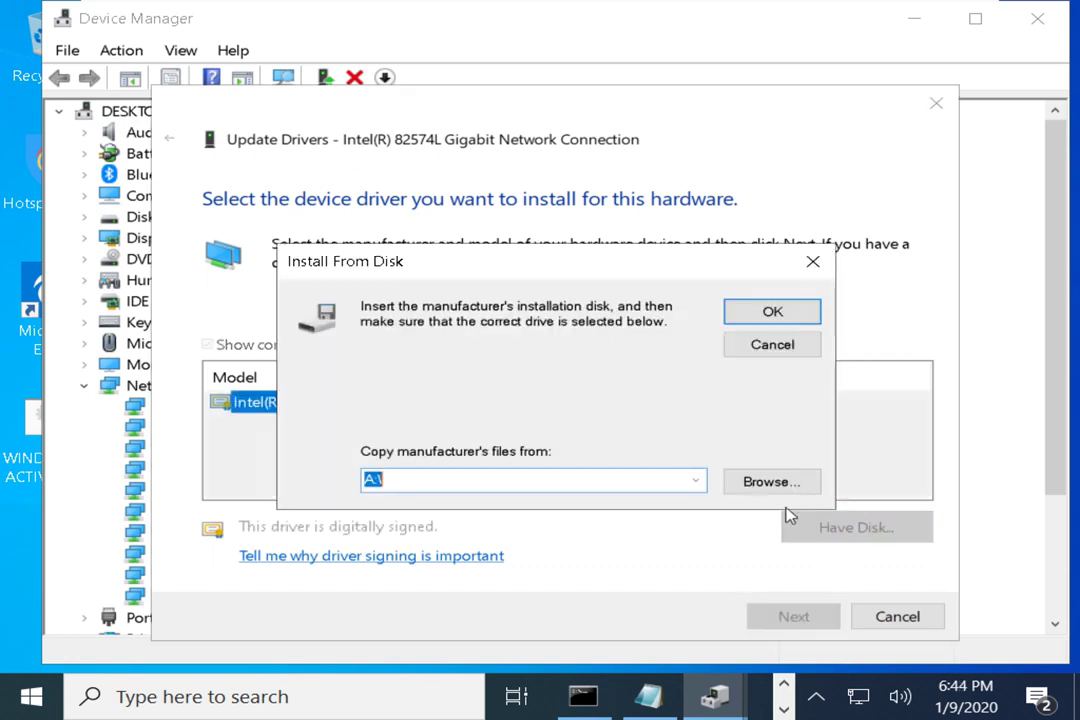
pyautogui.click(735, 480)
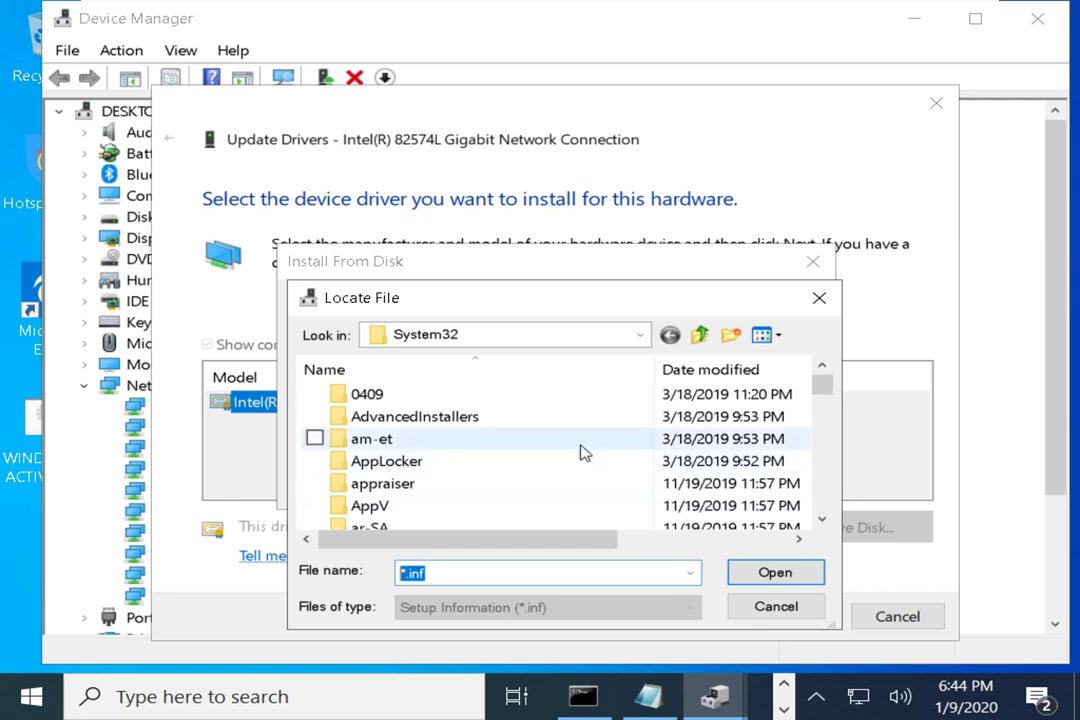
pyautogui.click(828, 300)
pyautogui.click(813, 263)
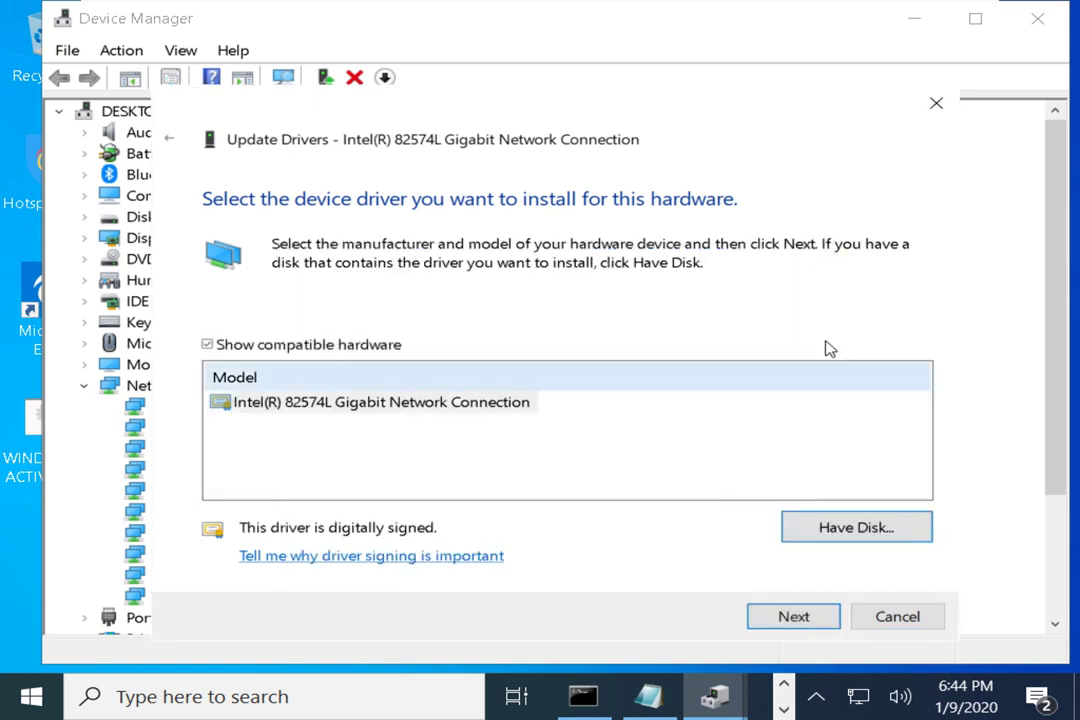
pyautogui.click(894, 618)
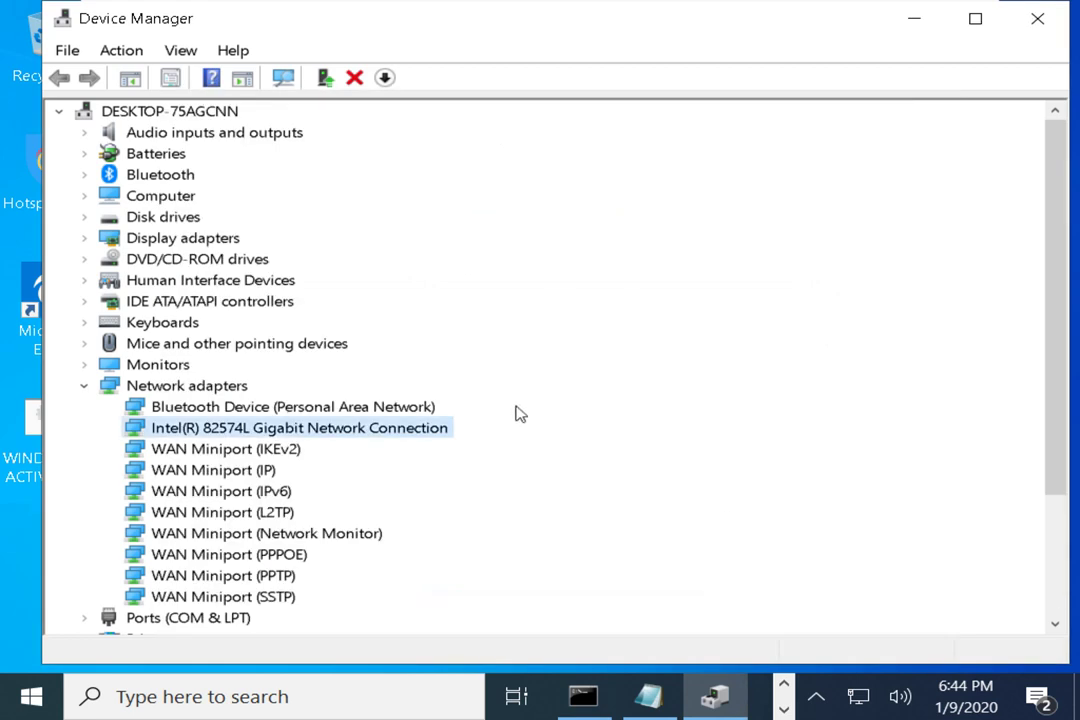
# Start a browse-my-computer driver update for the Intel adapter, keeping Include subfolders checked
pyautogui.rightClick(352, 430)
pyautogui.click(400, 447)
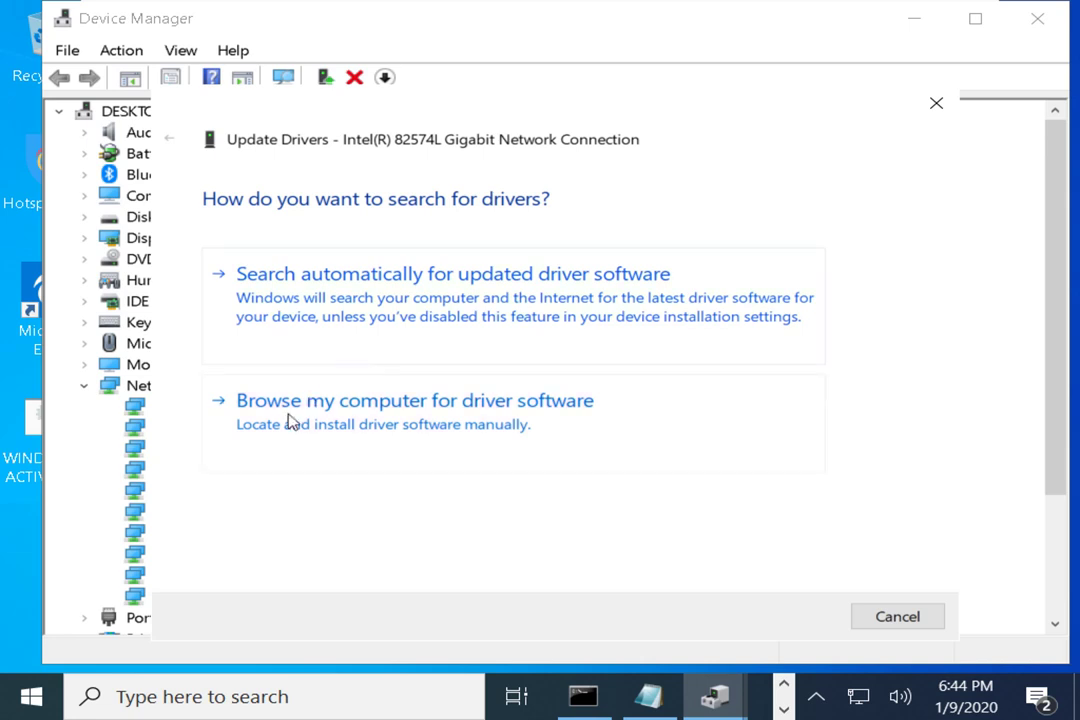
pyautogui.click(378, 422)
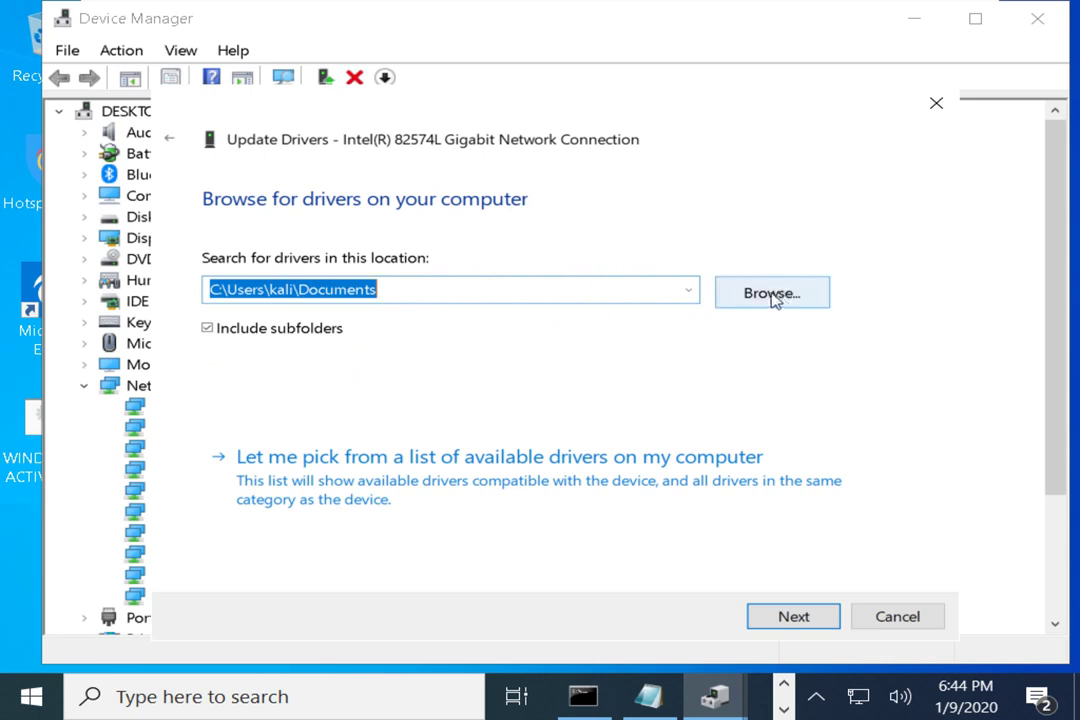
pyautogui.click(209, 330)
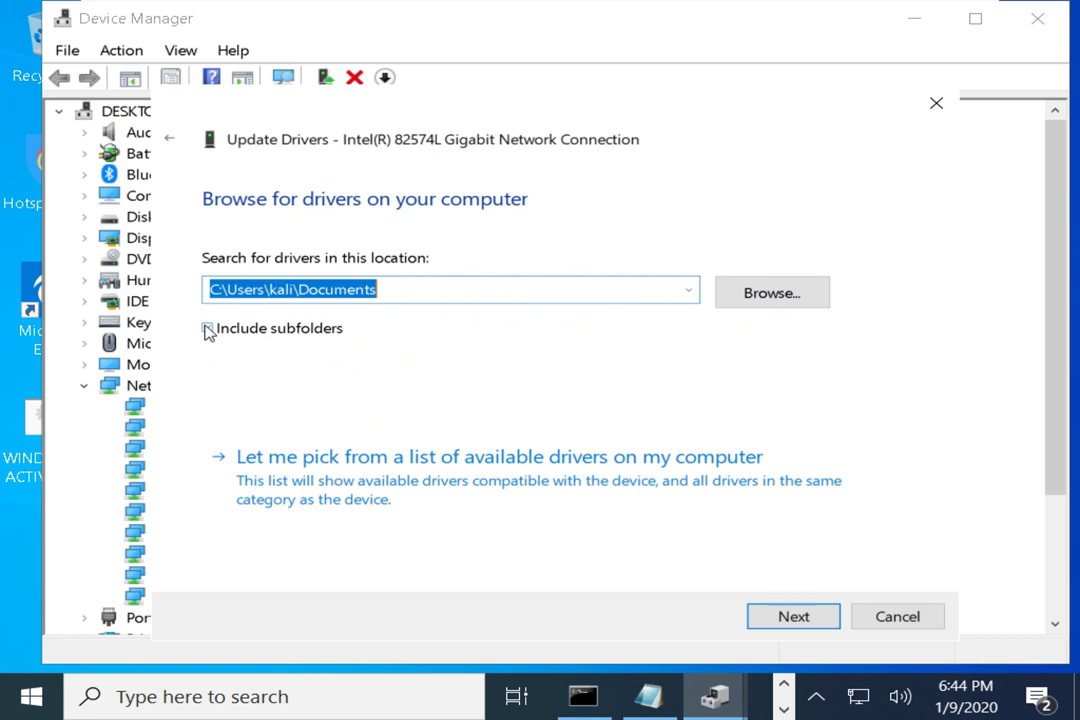
pyautogui.click(207, 330)
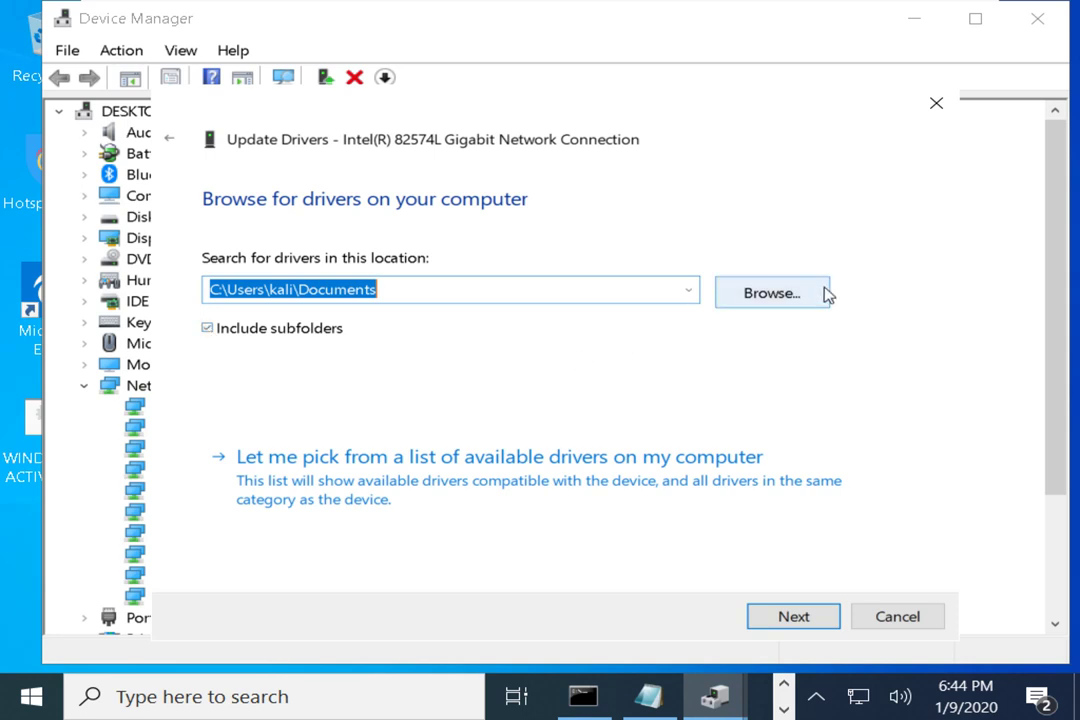
pyautogui.moveTo(757, 122); pyautogui.dragTo(747, 92)
pyautogui.moveTo(659, 95); pyautogui.dragTo(652, 96)
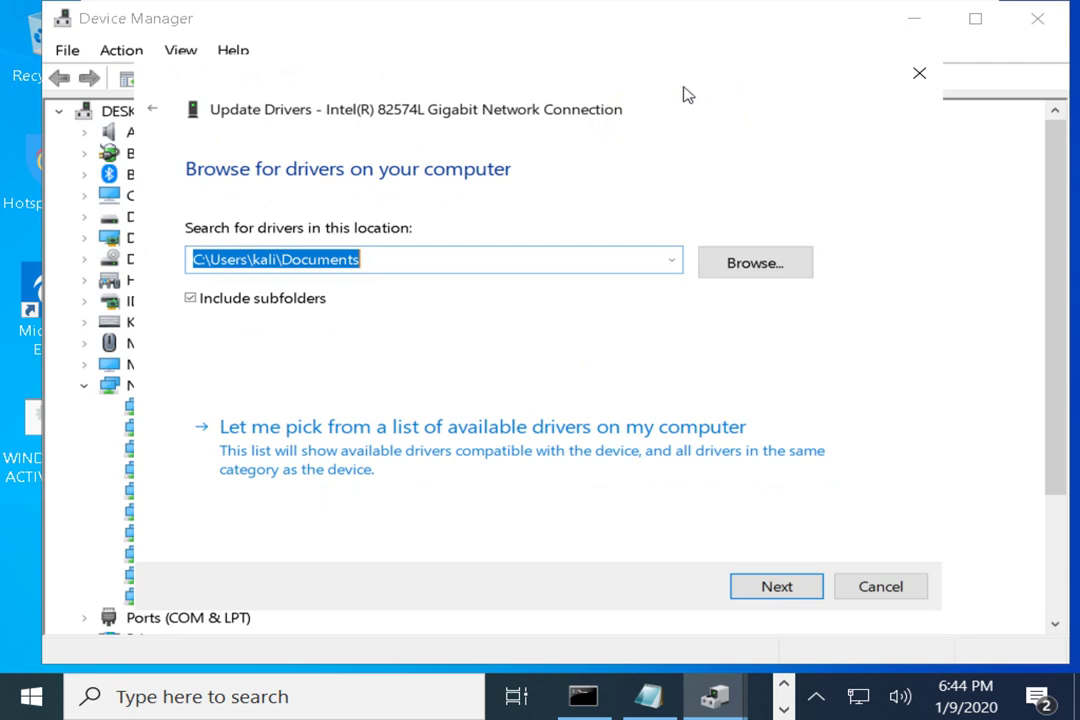
pyautogui.moveTo(687, 94)
pyautogui.mouseDown()
pyautogui.moveTo(655, 130)
pyautogui.moveTo(668, 97)
pyautogui.mouseUp()
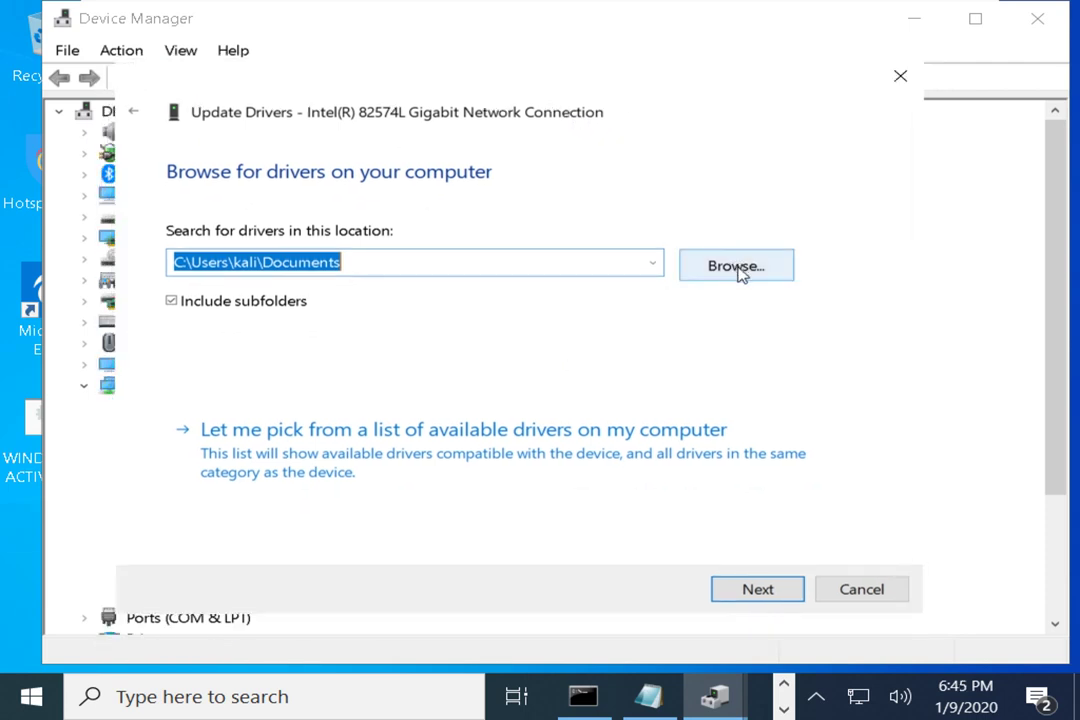
# Browse for the driver folder and select PerfLogs under Local Disk (C:)
pyautogui.click(738, 272)
pyautogui.scroll(-3, 470, 385)
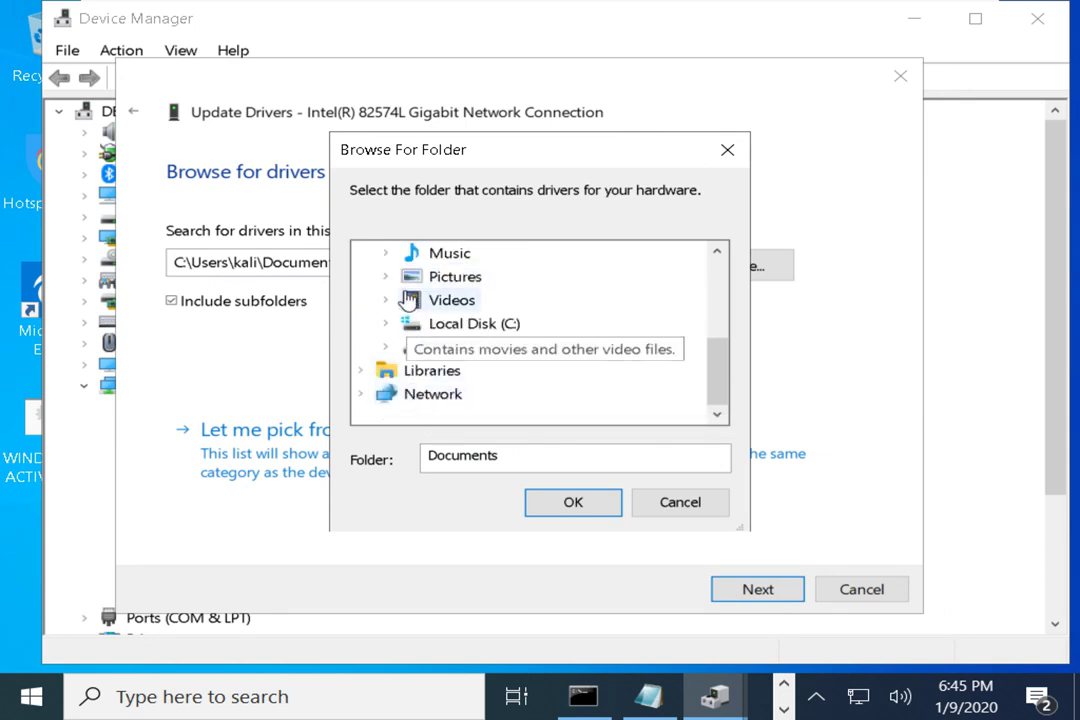
pyautogui.scroll(2, 425, 300)
pyautogui.click(391, 352)
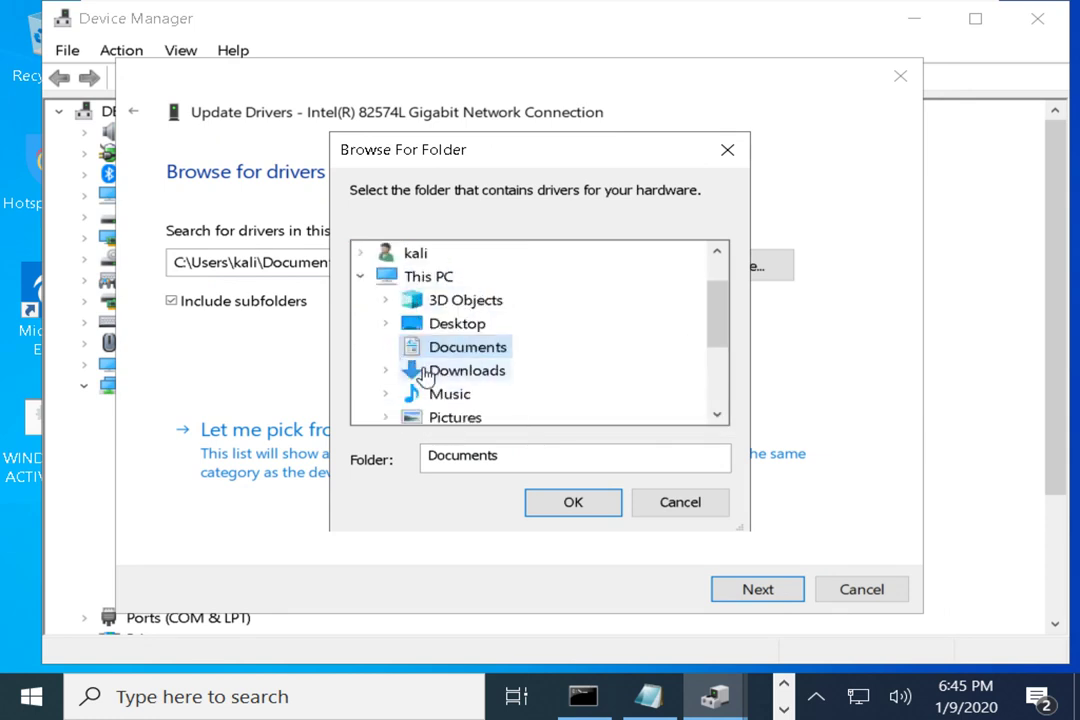
pyautogui.scroll(-3, 388, 372)
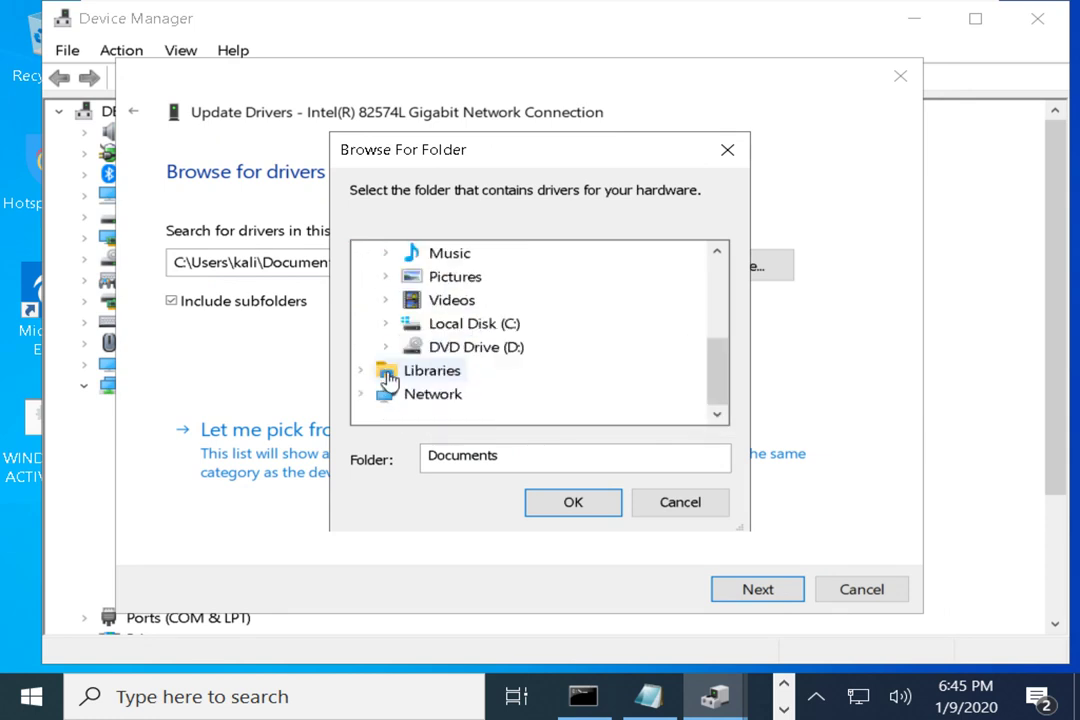
pyautogui.click(458, 325)
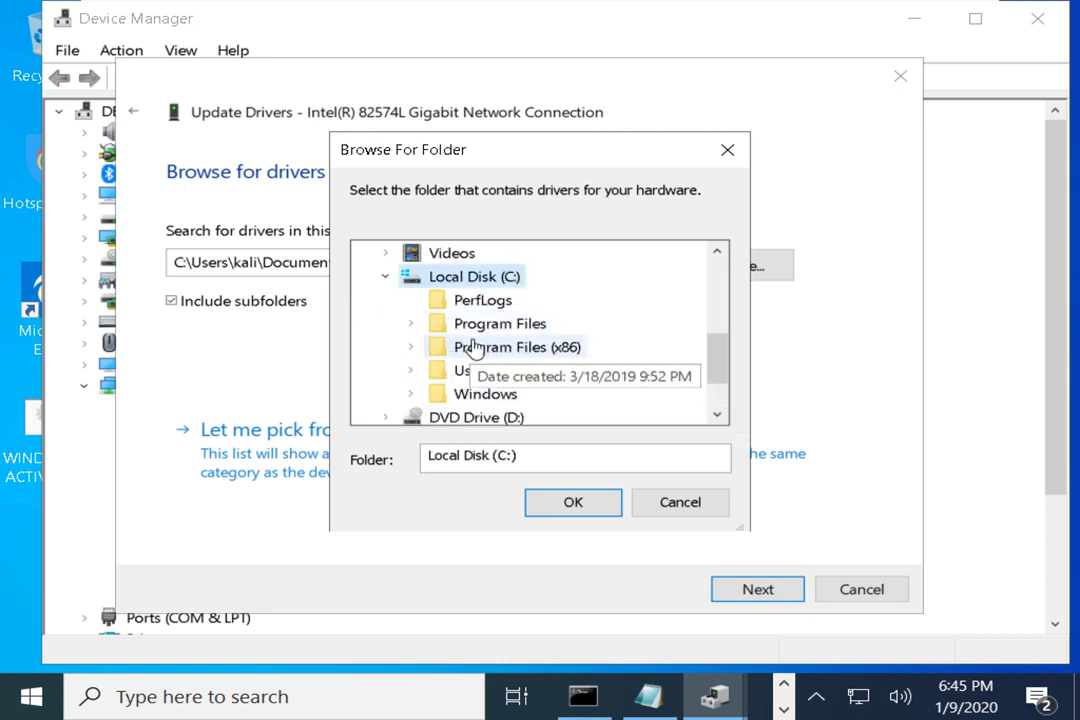
pyautogui.click(477, 304)
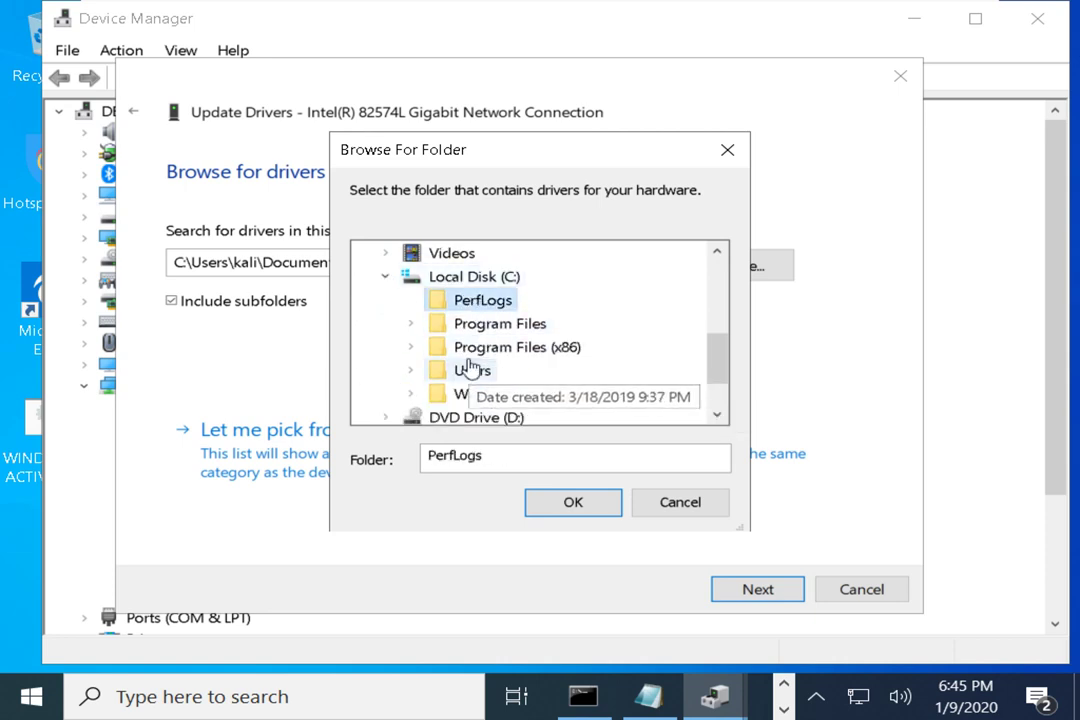
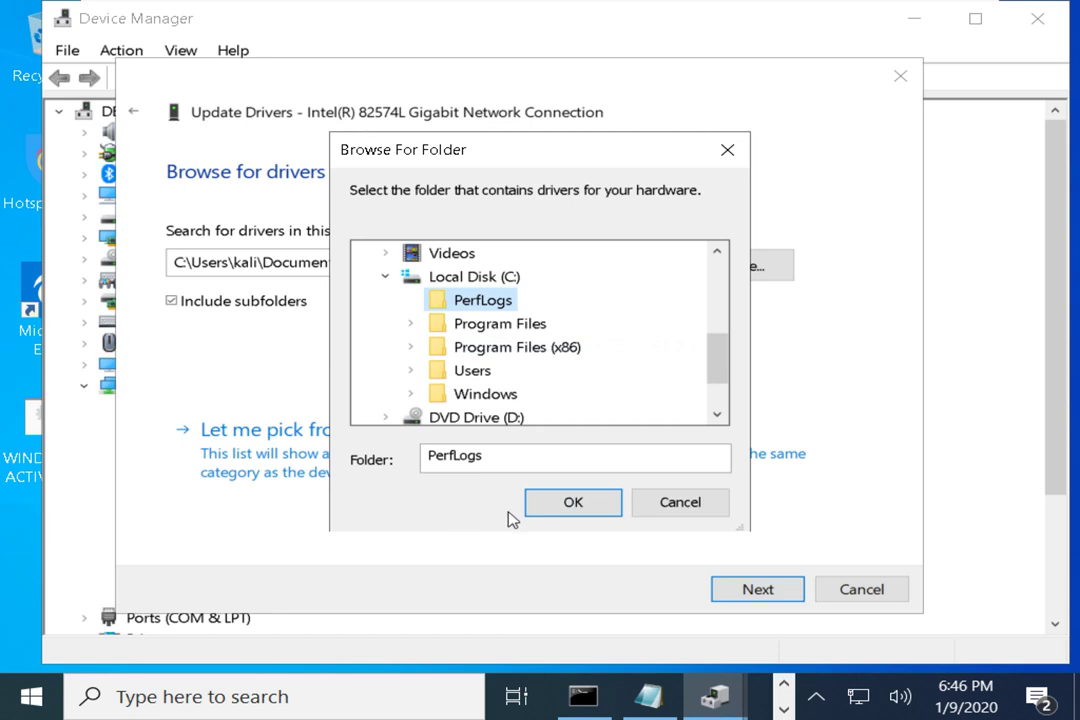
# Cancel the folder browse and the driver update wizard for the Intel 82574L adapter
pyautogui.click(704, 510)
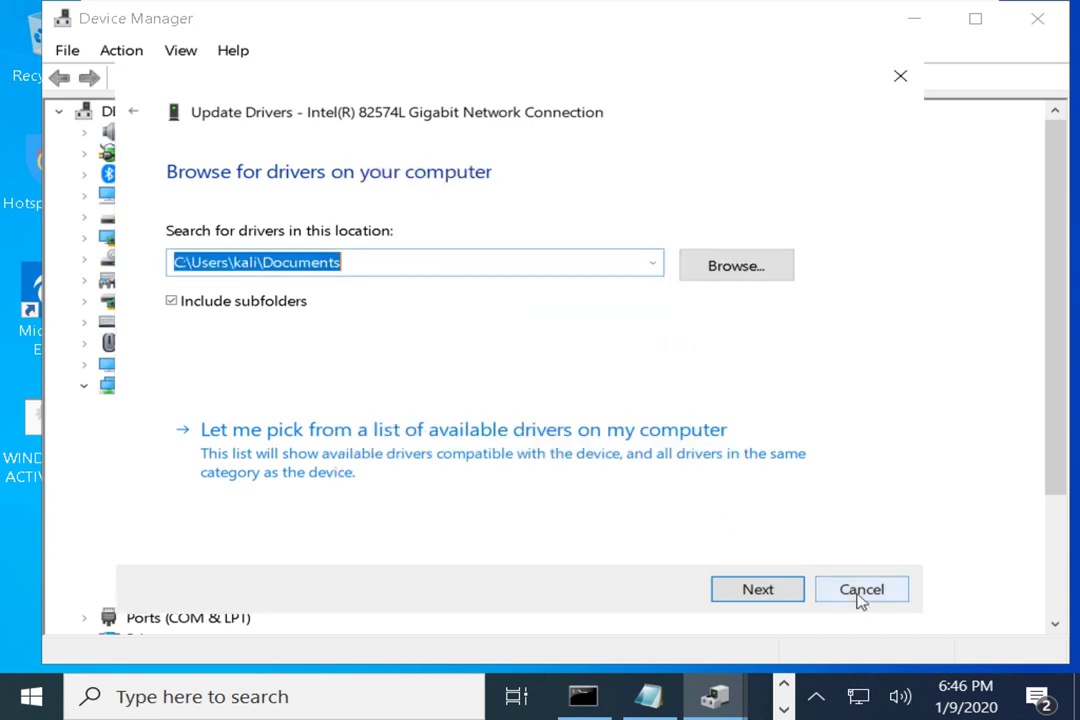
pyautogui.click(860, 592)
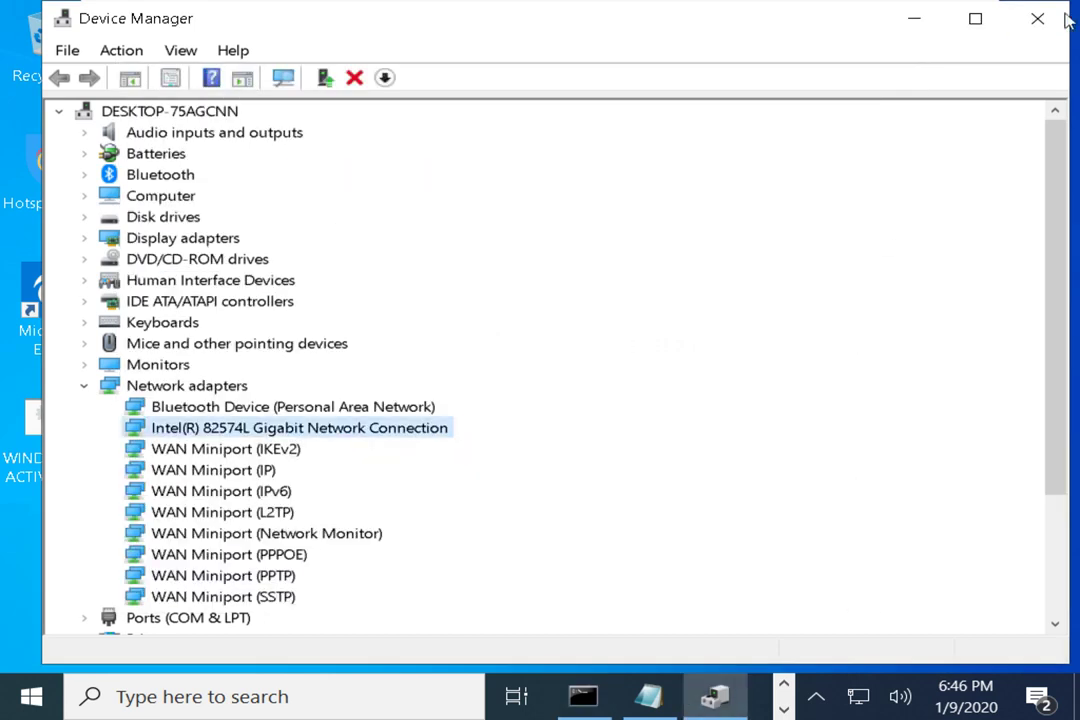
# Close Device Manager and run netstat to list active TCP connections
pyautogui.click(1037, 18)
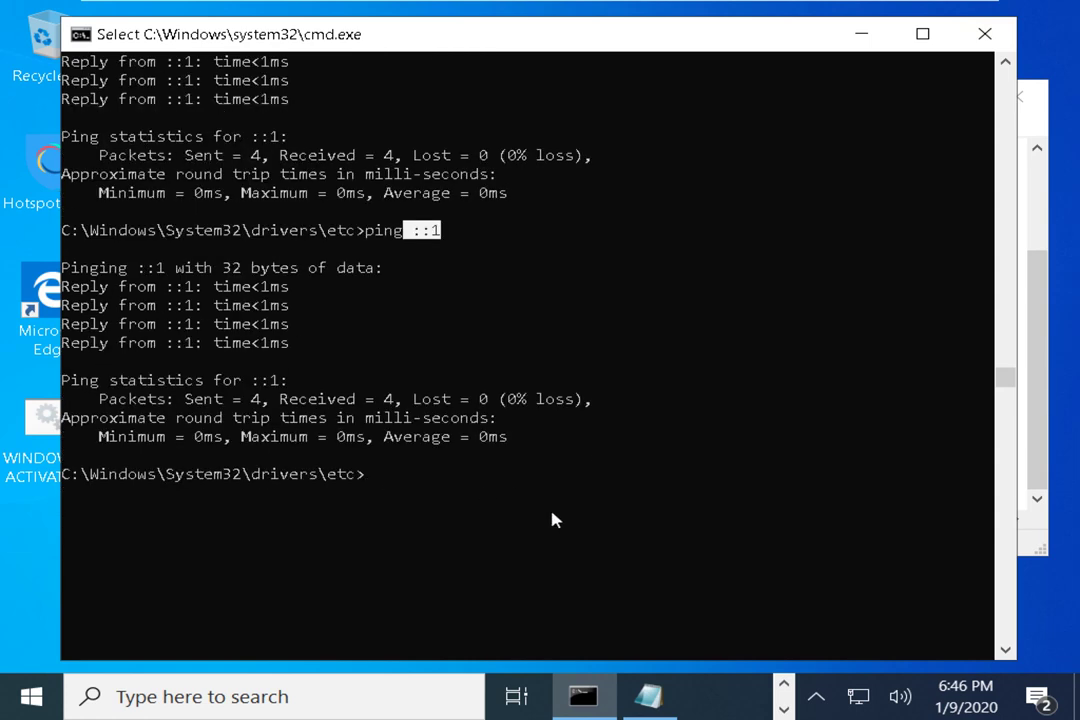
pyautogui.write('net')
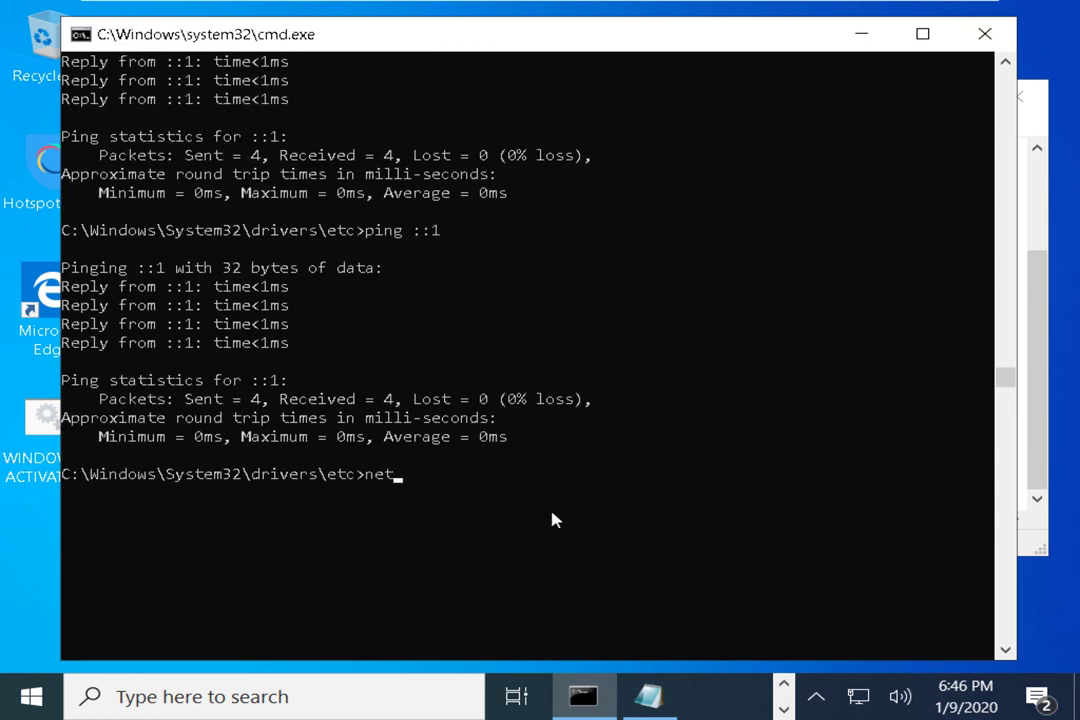
pyautogui.write('stat')
pyautogui.press('Return')
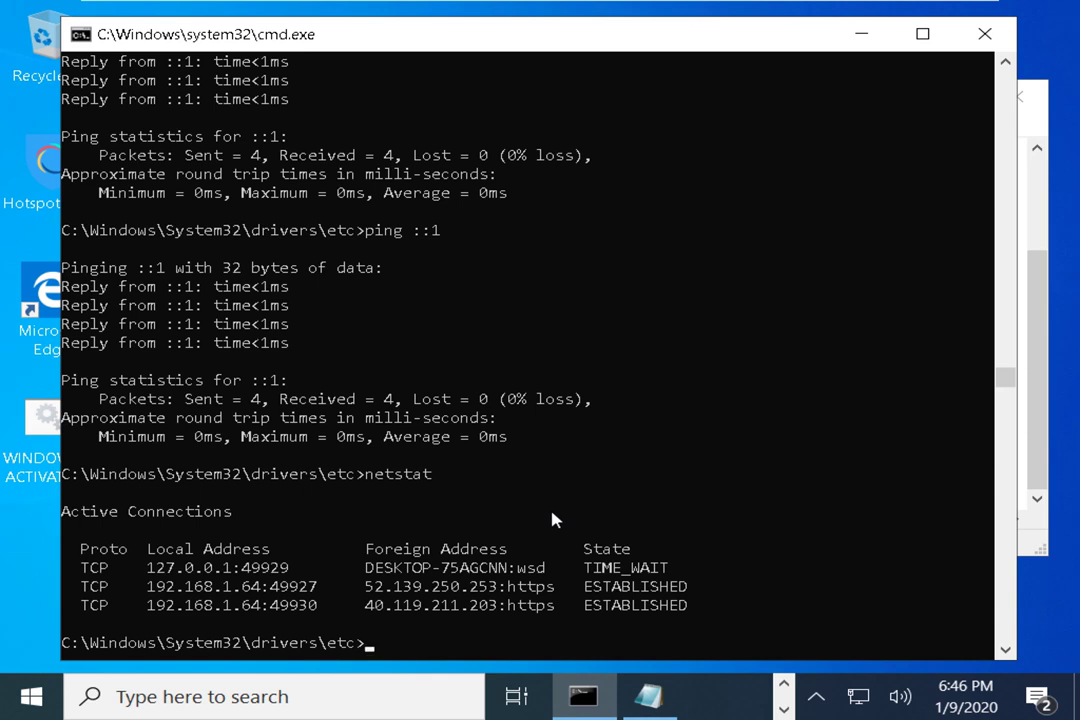
# Highlight the protocol, Local Address, Foreign Address and TIME_WAIT/ESTABLISHED states in the output
pyautogui.moveTo(74, 567); pyautogui.dragTo(285, 571)
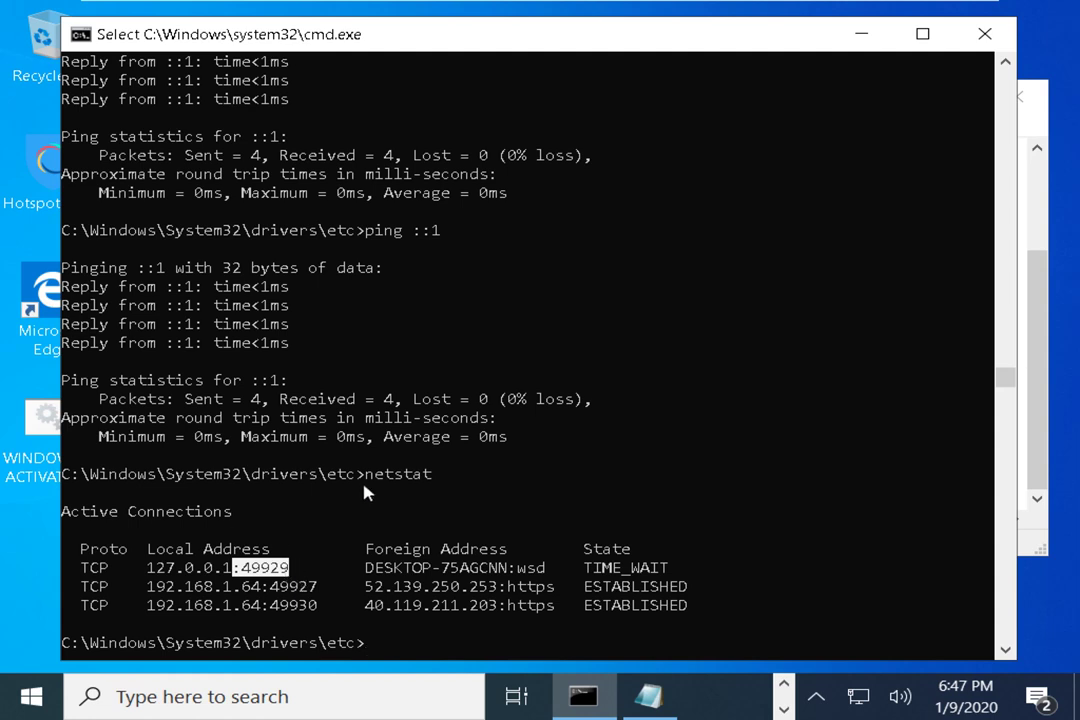
pyautogui.moveTo(365, 474); pyautogui.dragTo(437, 478)
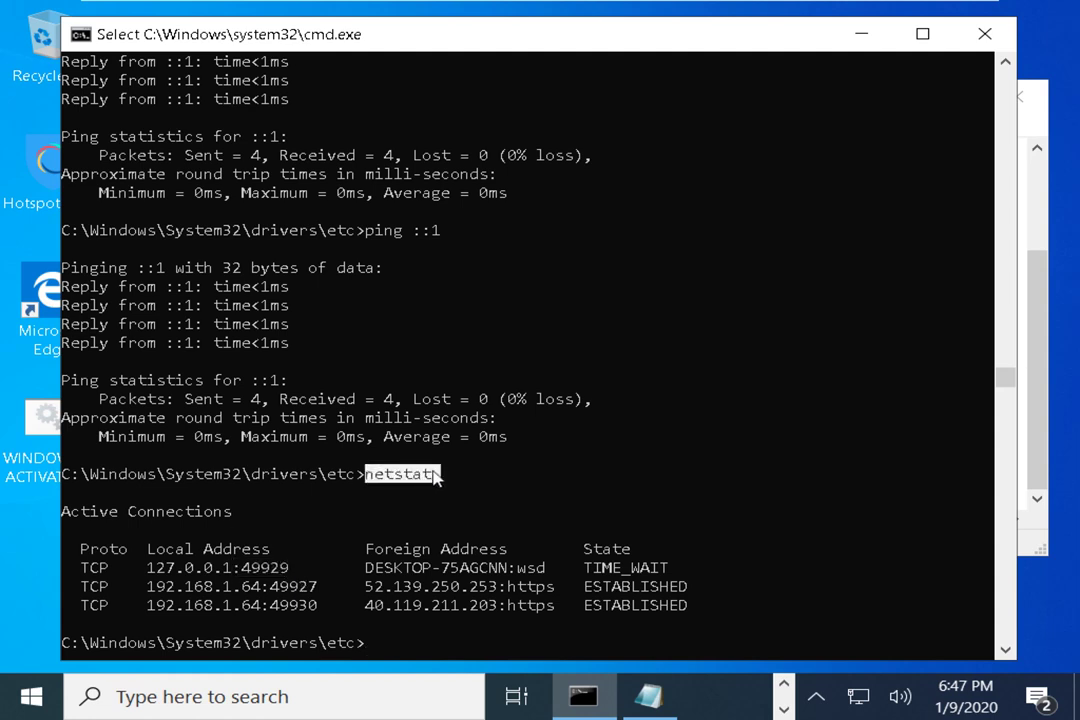
pyautogui.moveTo(80, 549); pyautogui.dragTo(275, 552)
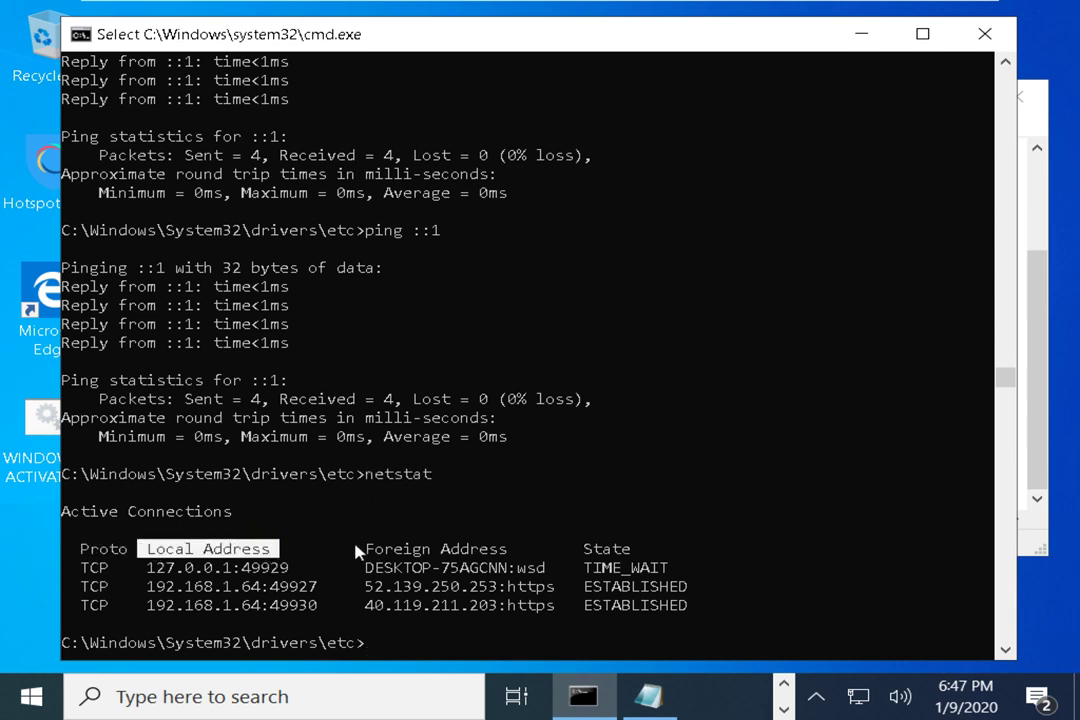
pyautogui.moveTo(364, 551); pyautogui.dragTo(507, 552)
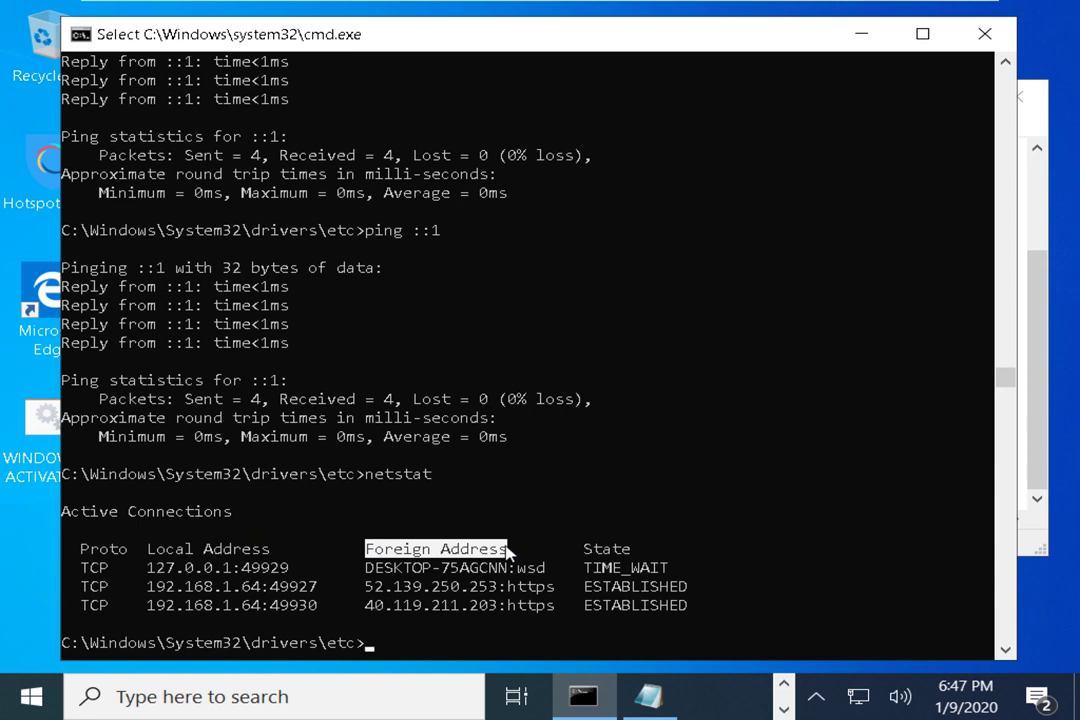
pyautogui.moveTo(359, 568); pyautogui.dragTo(668, 569)
pyautogui.click(507, 587)
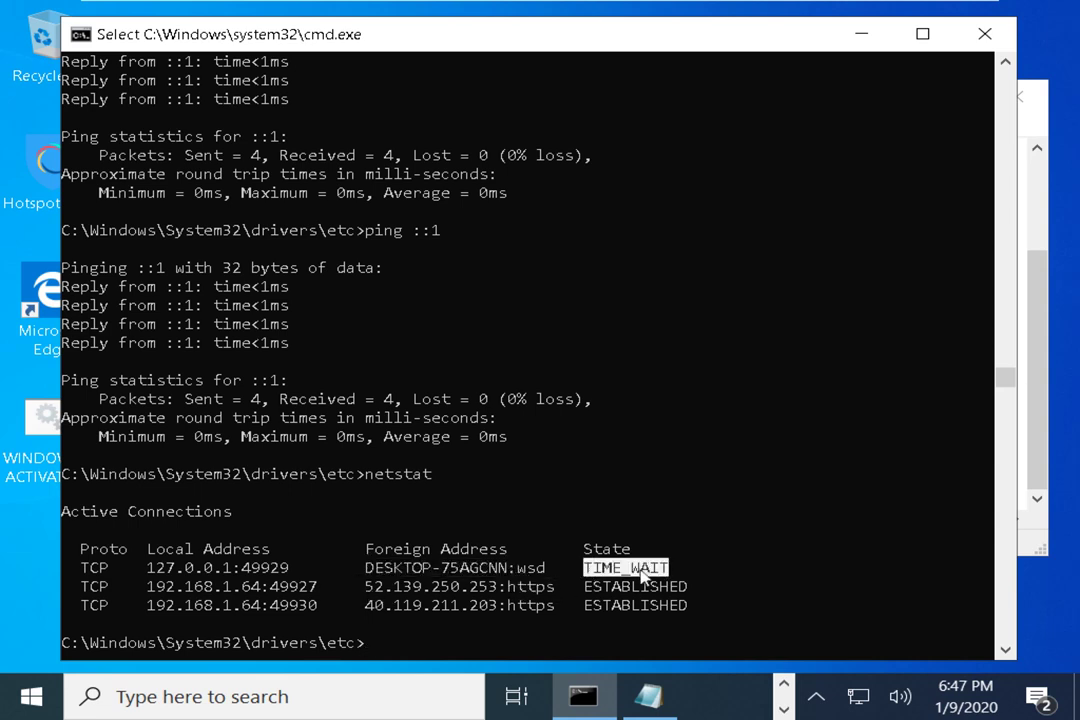
pyautogui.moveTo(584, 587); pyautogui.dragTo(697, 593)
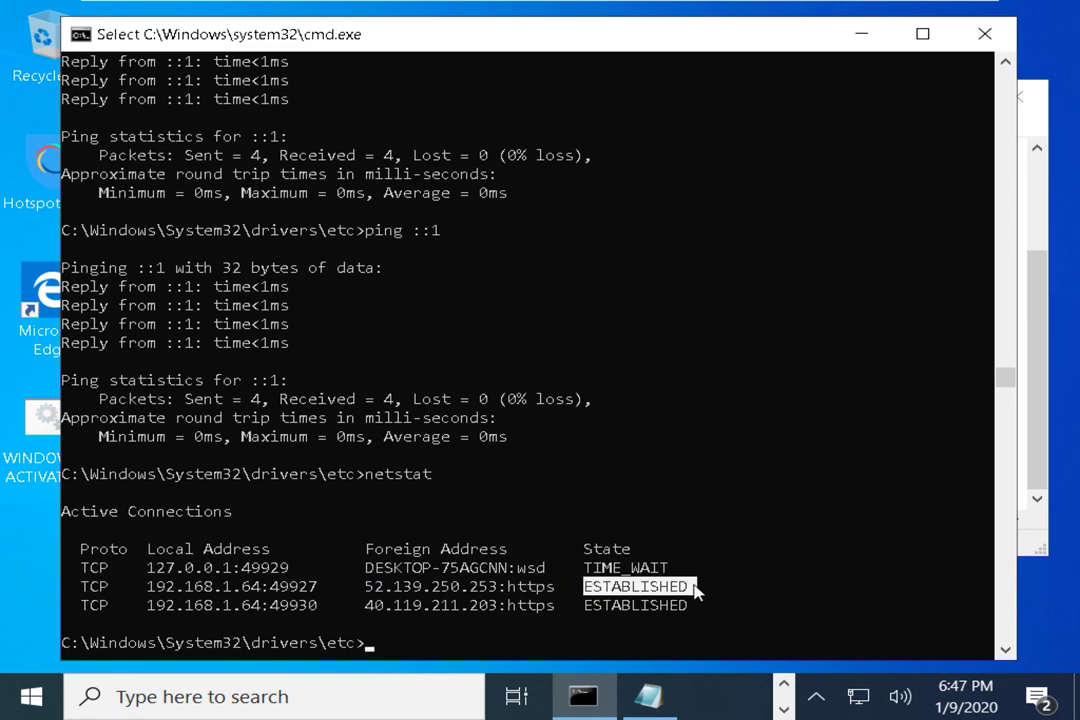
# Rerun netstat and highlight the remote address 52.139.250.253 among the two ESTABLISHED connections
pyautogui.press('Up')
pyautogui.press('Return')
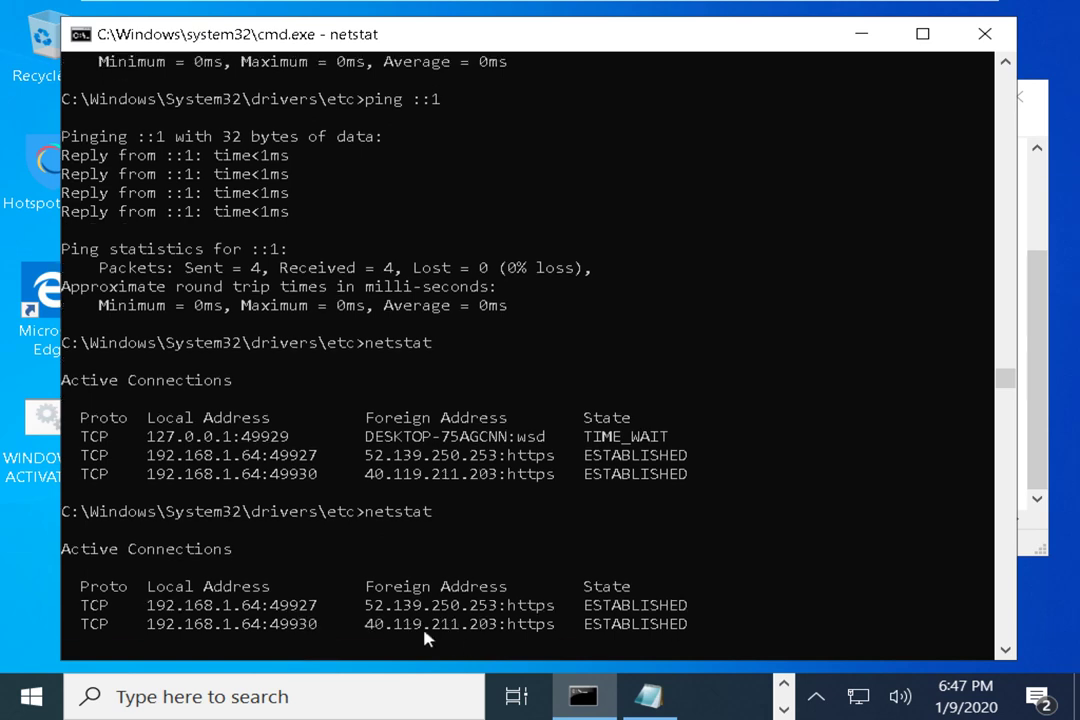
pyautogui.moveTo(362, 607); pyautogui.dragTo(497, 607)
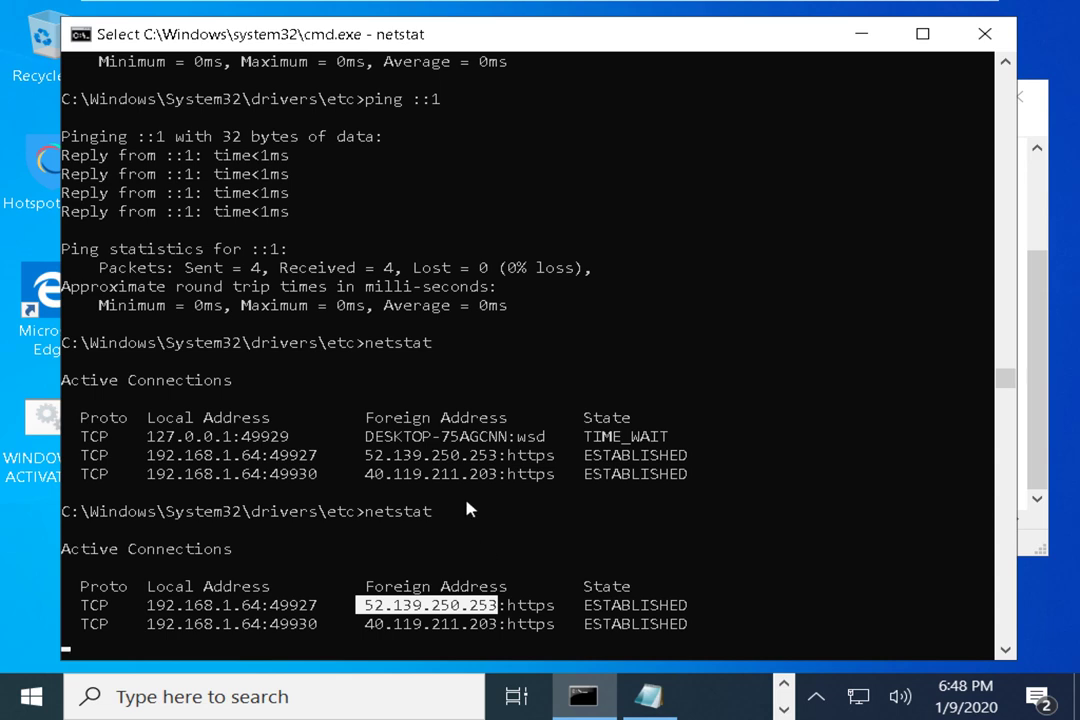
pyautogui.scroll(-4, 468, 505)
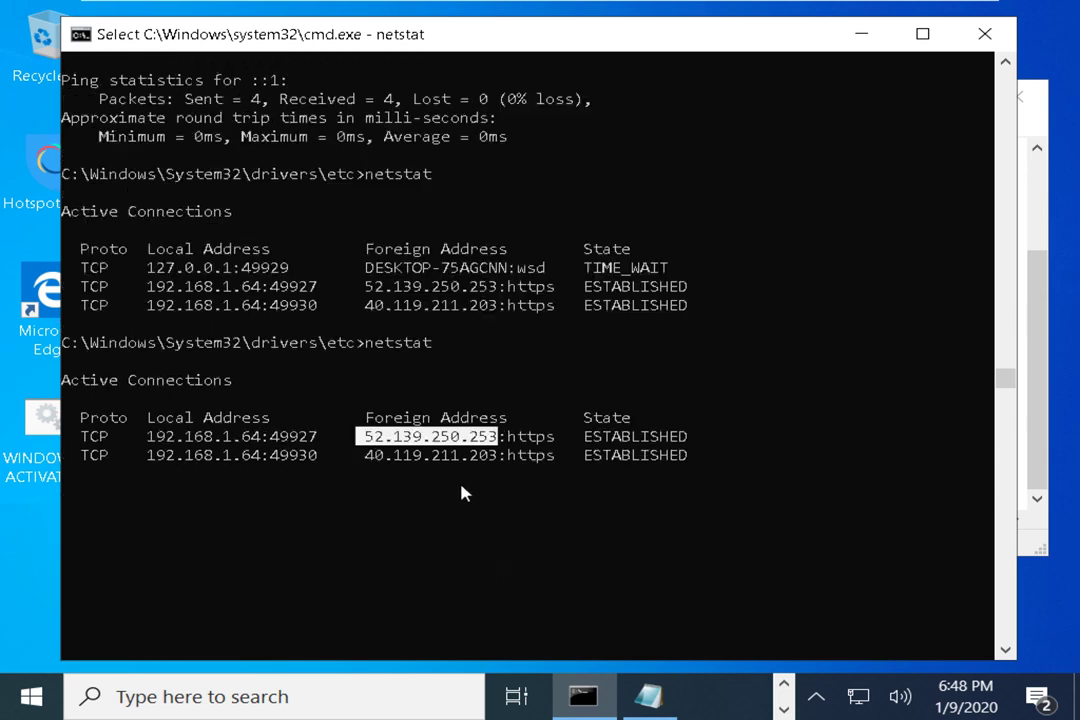
pyautogui.scroll(1, 463, 490)
# Launch a continuous ping bing.com -t from the Run box
pyautogui.press('super+r')
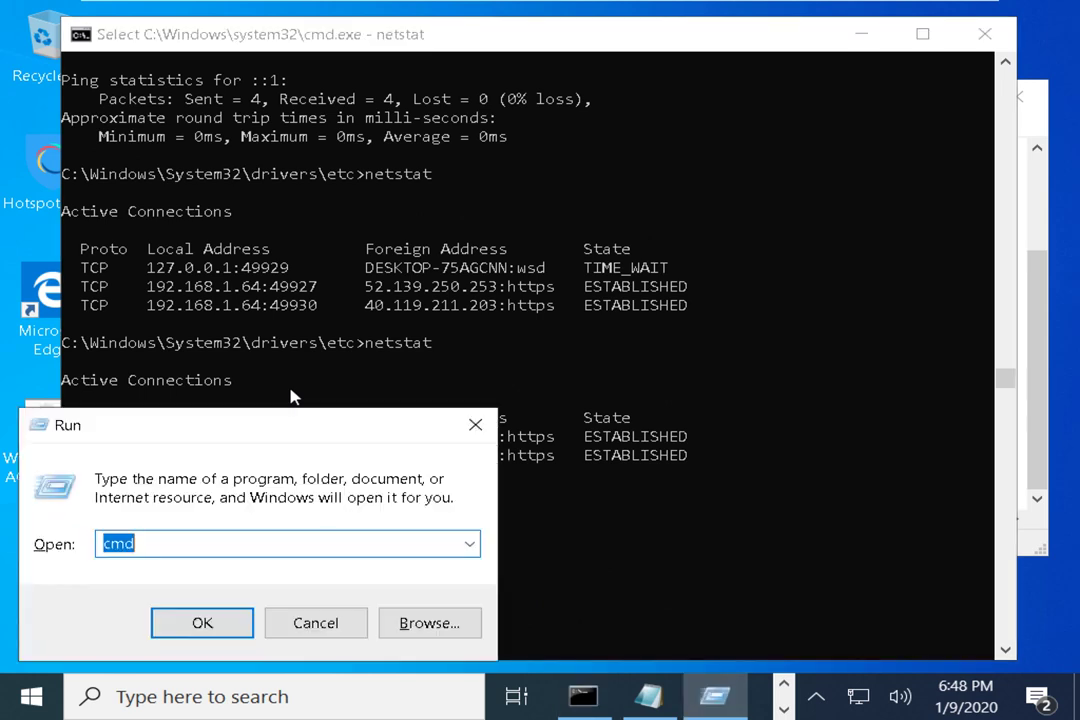
pyautogui.write('ping g')
pyautogui.press('BackSpace')
pyautogui.press('BackSpace')
pyautogui.write('bing.com ')
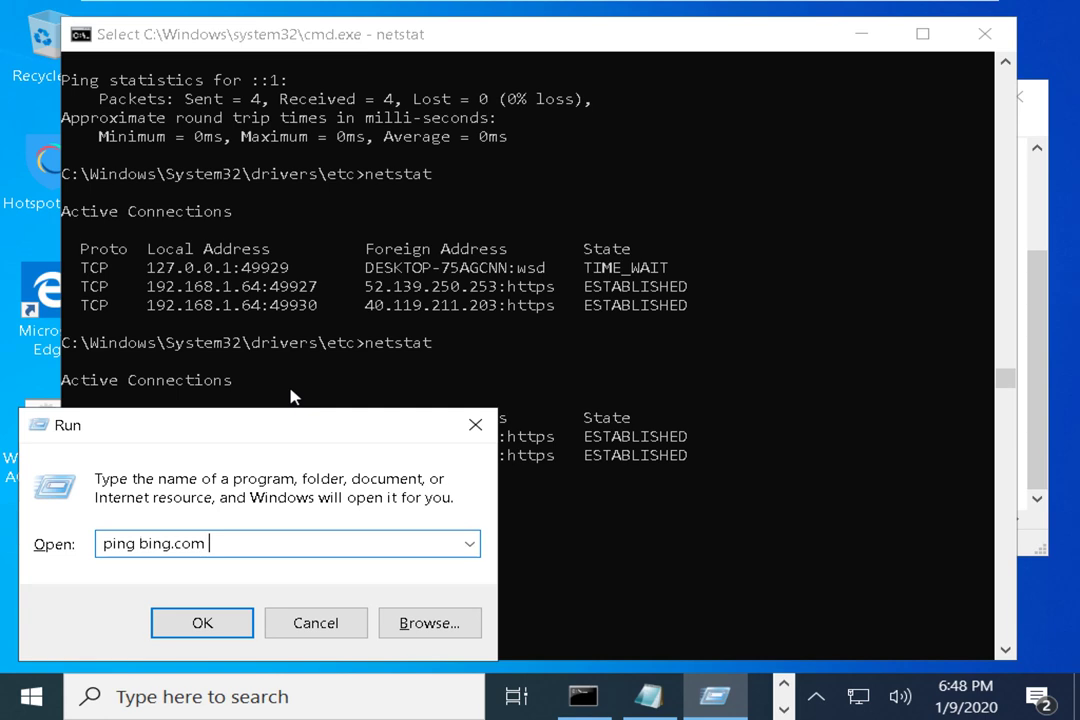
pyautogui.write('-t')
pyautogui.press('Return')
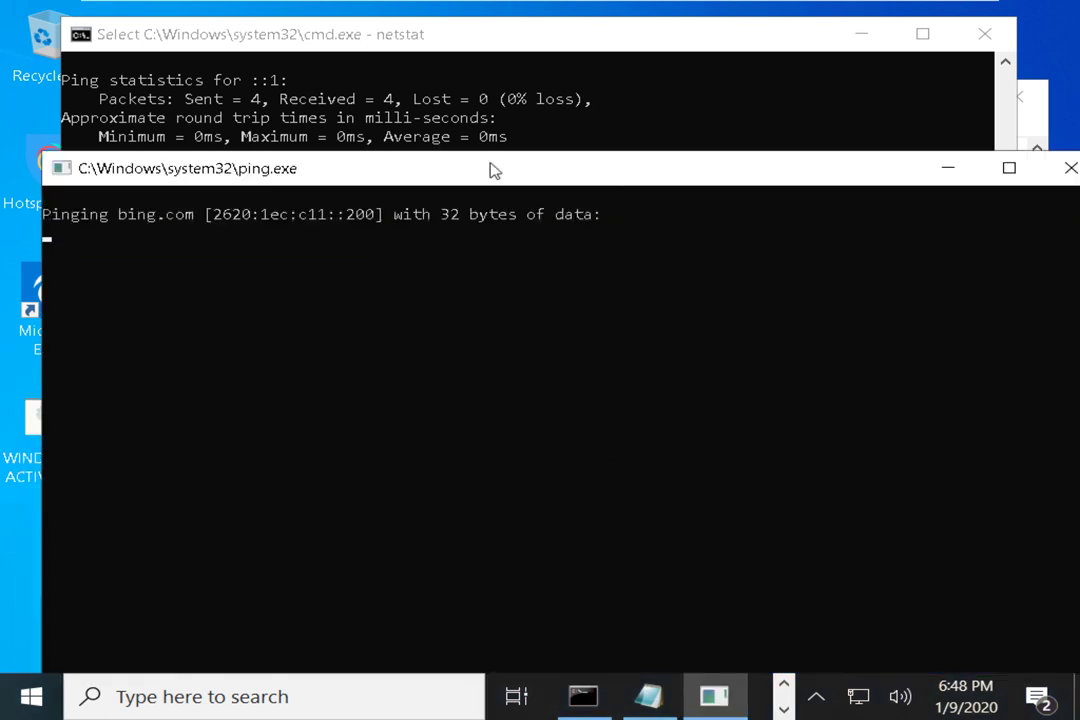
# Narrow the ping window, move it to the right, and return focus to the connections console
pyautogui.moveTo(490, 170); pyautogui.dragTo(380, 88)
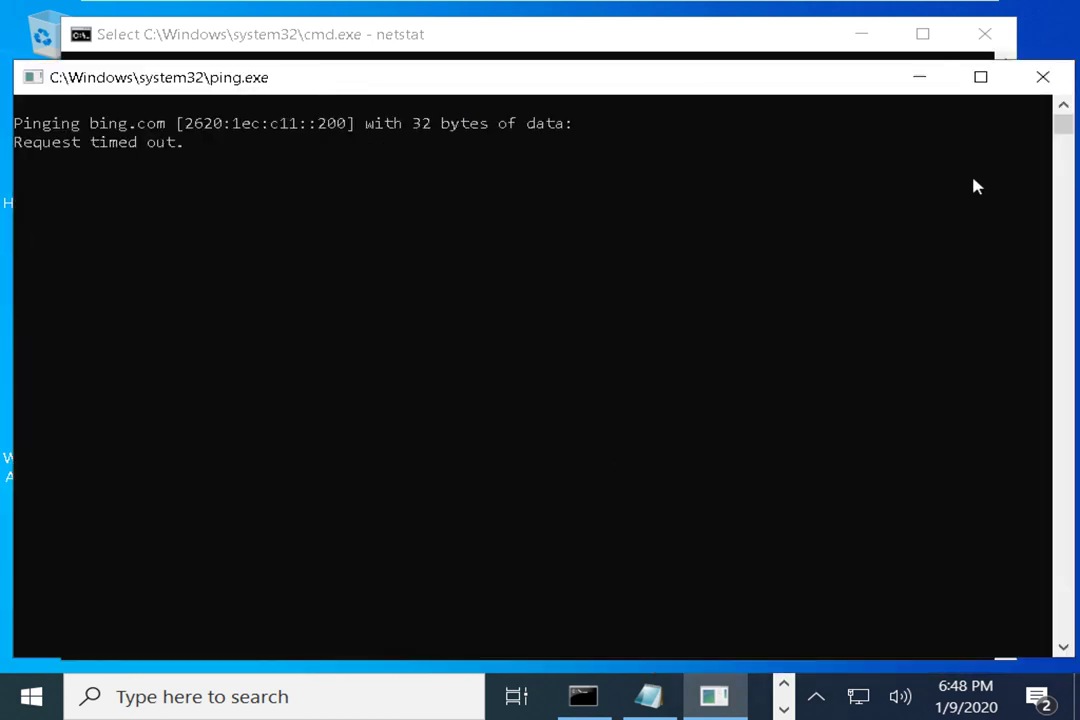
pyautogui.moveTo(1075, 160); pyautogui.dragTo(745, 161)
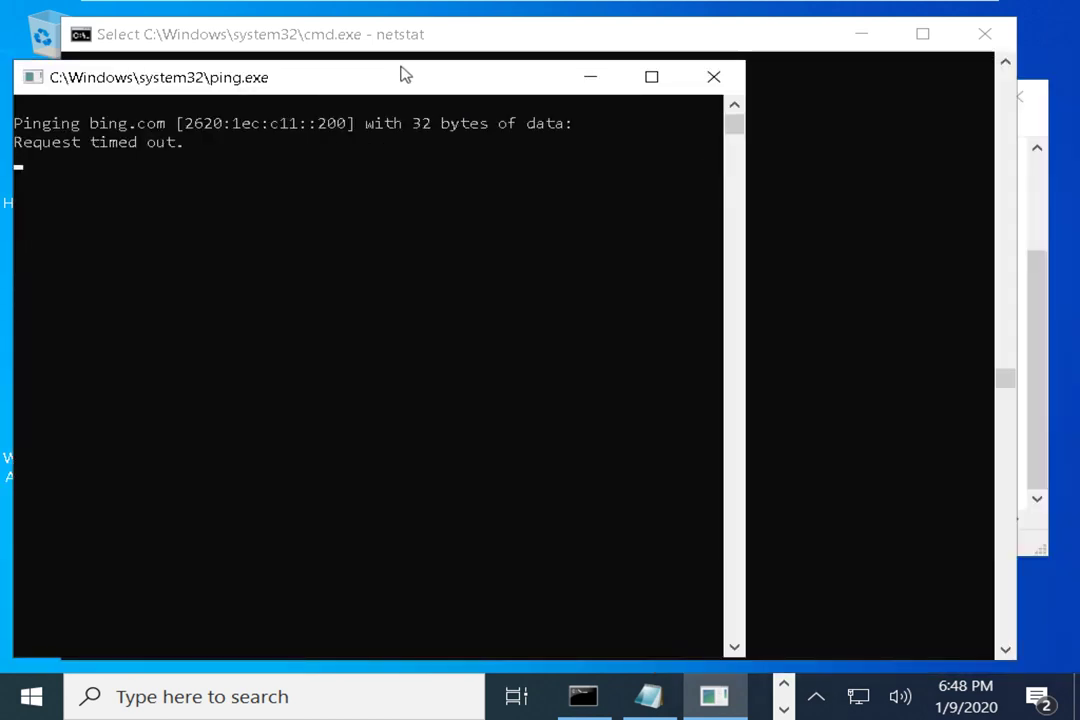
pyautogui.moveTo(405, 75); pyautogui.dragTo(803, 68)
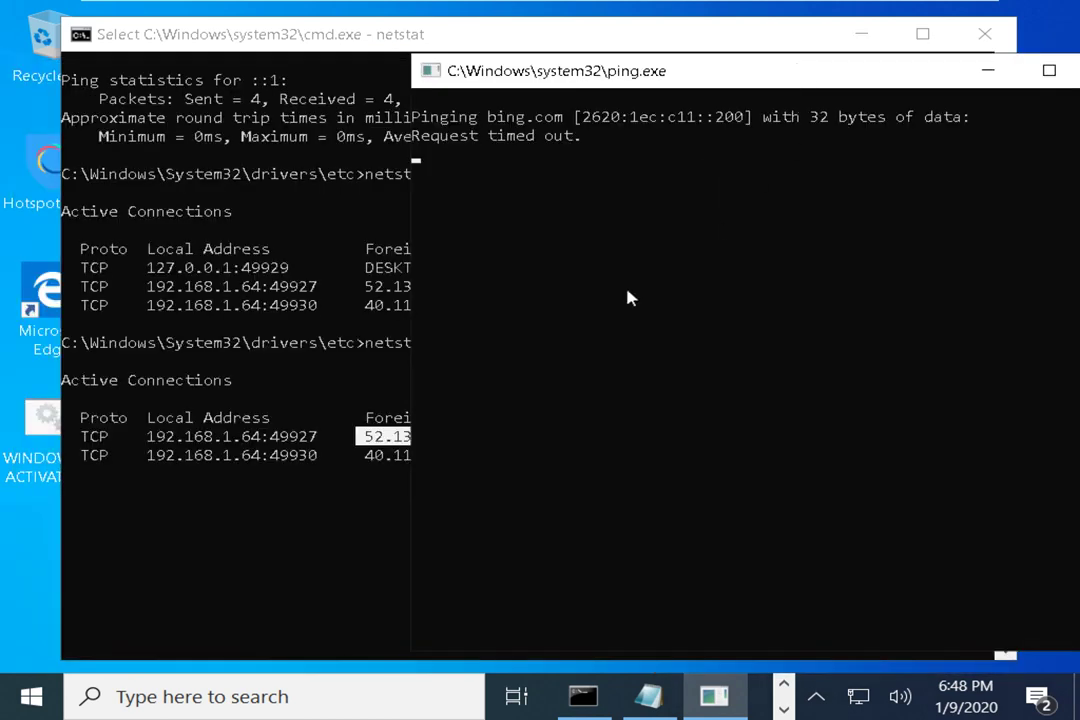
pyautogui.click(354, 369)
pyautogui.click(352, 370)
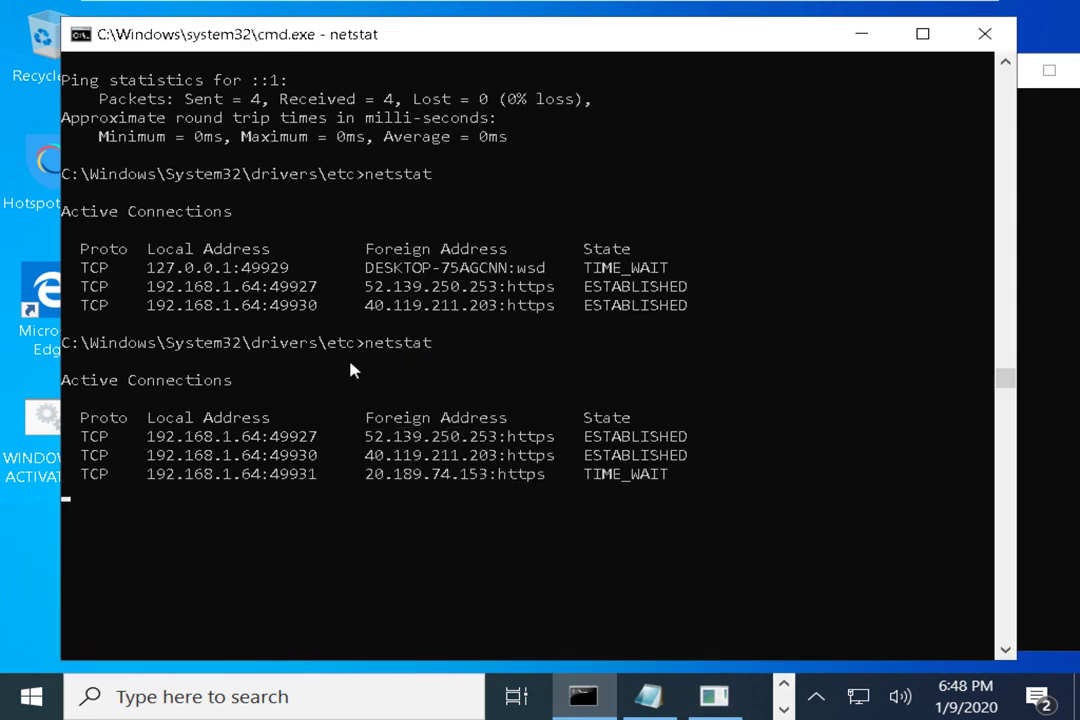
# Launch Internet Explorer from the app search
pyautogui.click(30, 700)
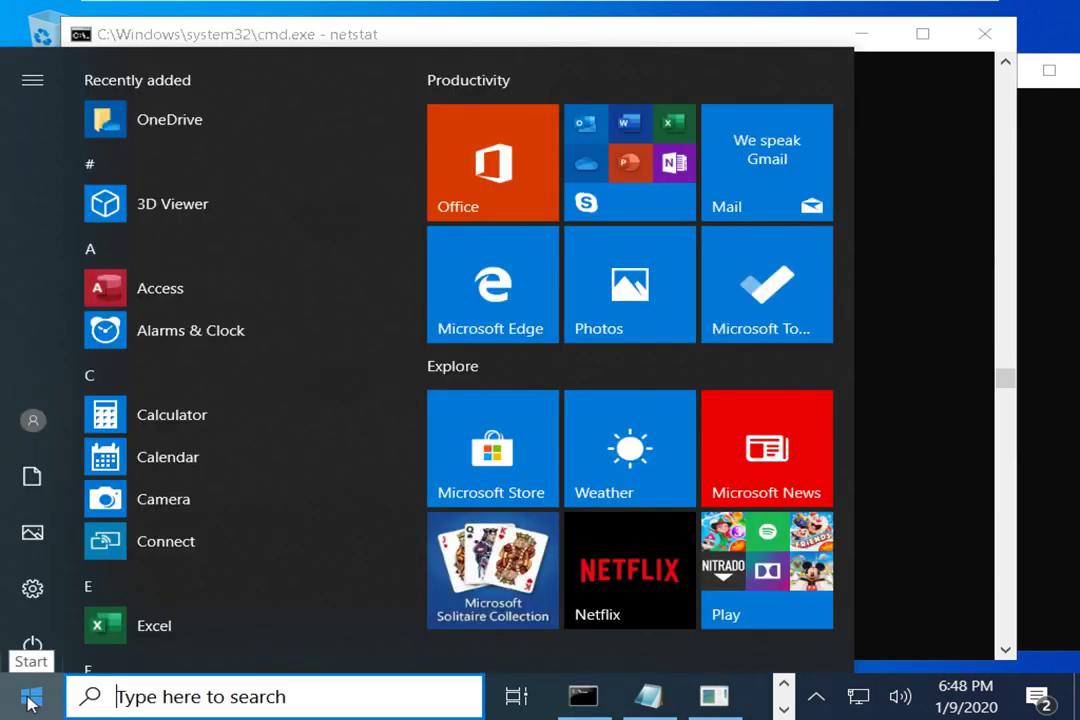
pyautogui.write('internet')
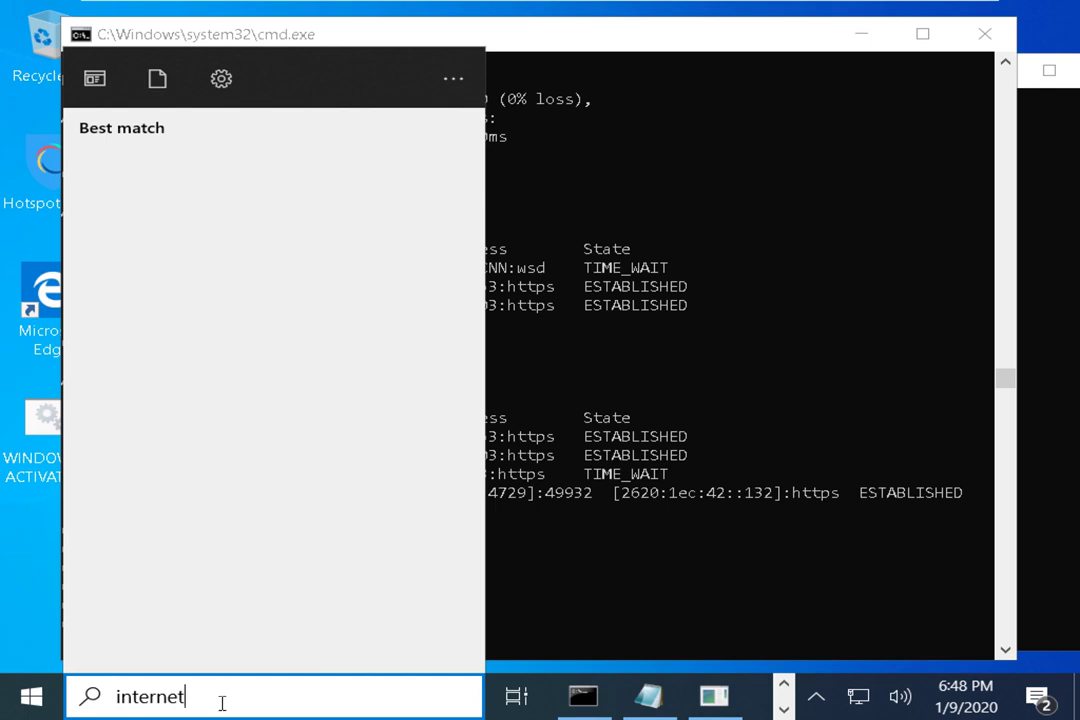
pyautogui.moveTo(222, 702); pyautogui.dragTo(48, 690)
pyautogui.write('excel')
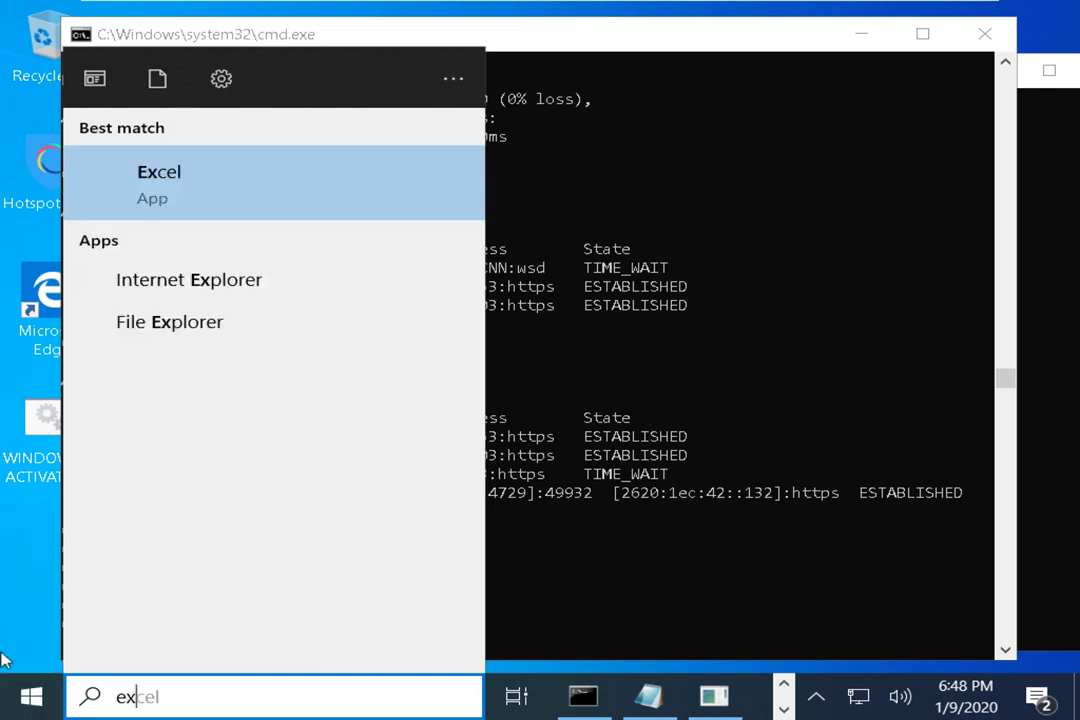
pyautogui.click(216, 283)
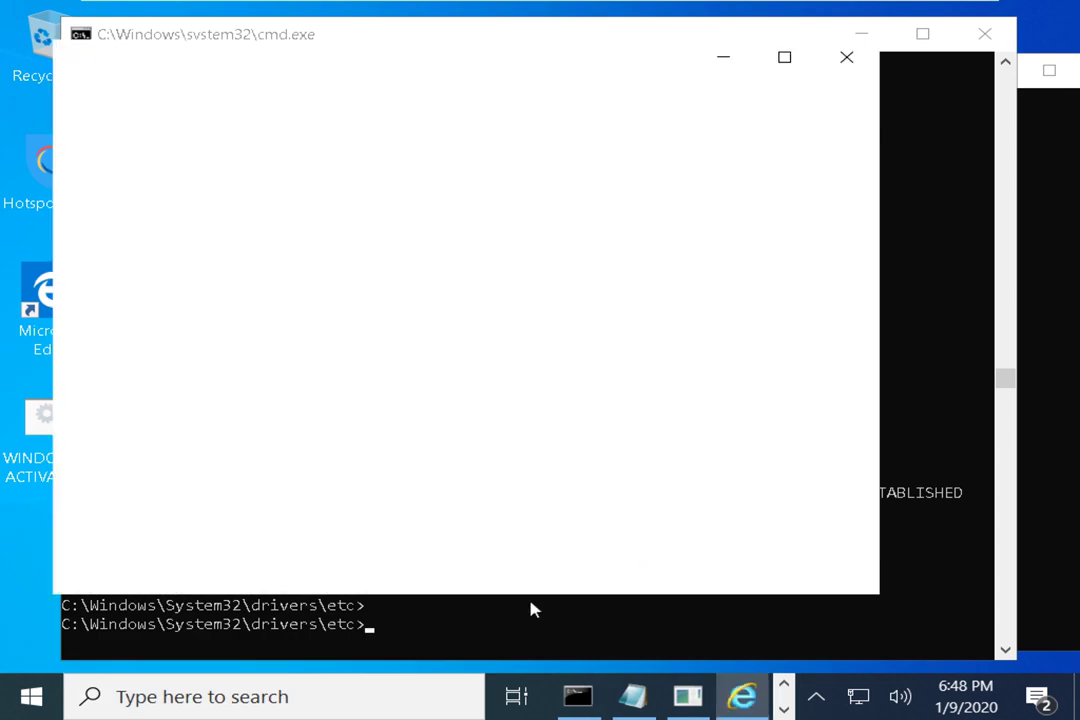
# Run netstat again in the command window
pyautogui.click(533, 609)
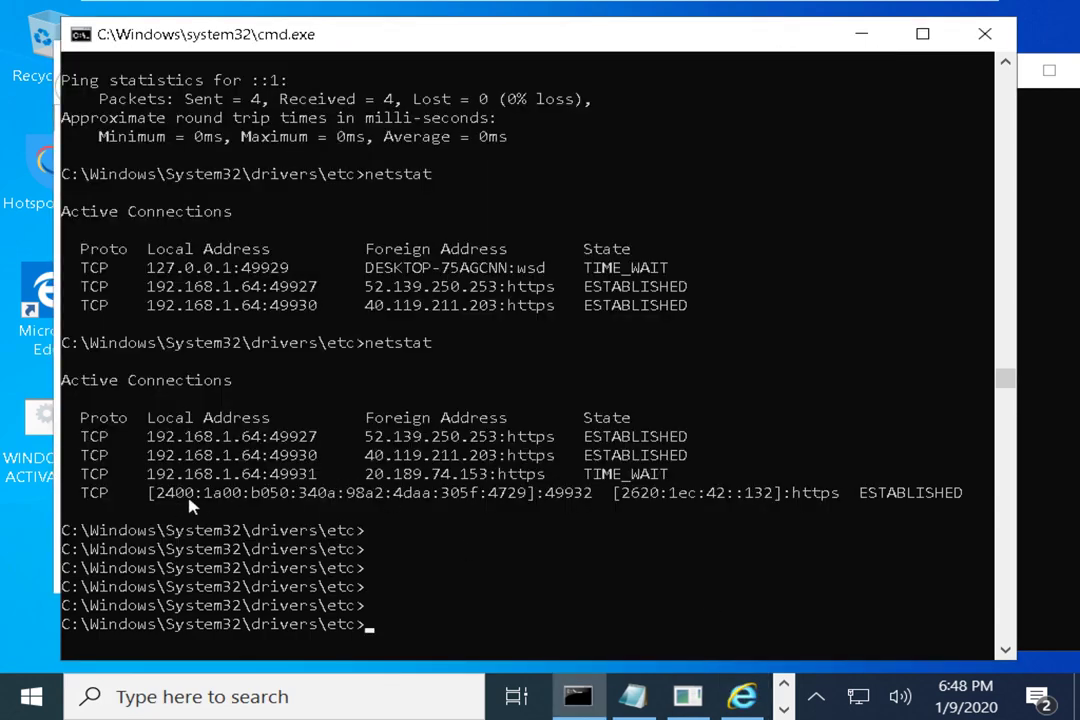
pyautogui.click(520, 575)
pyautogui.write('netstat')
pyautogui.press('Return')
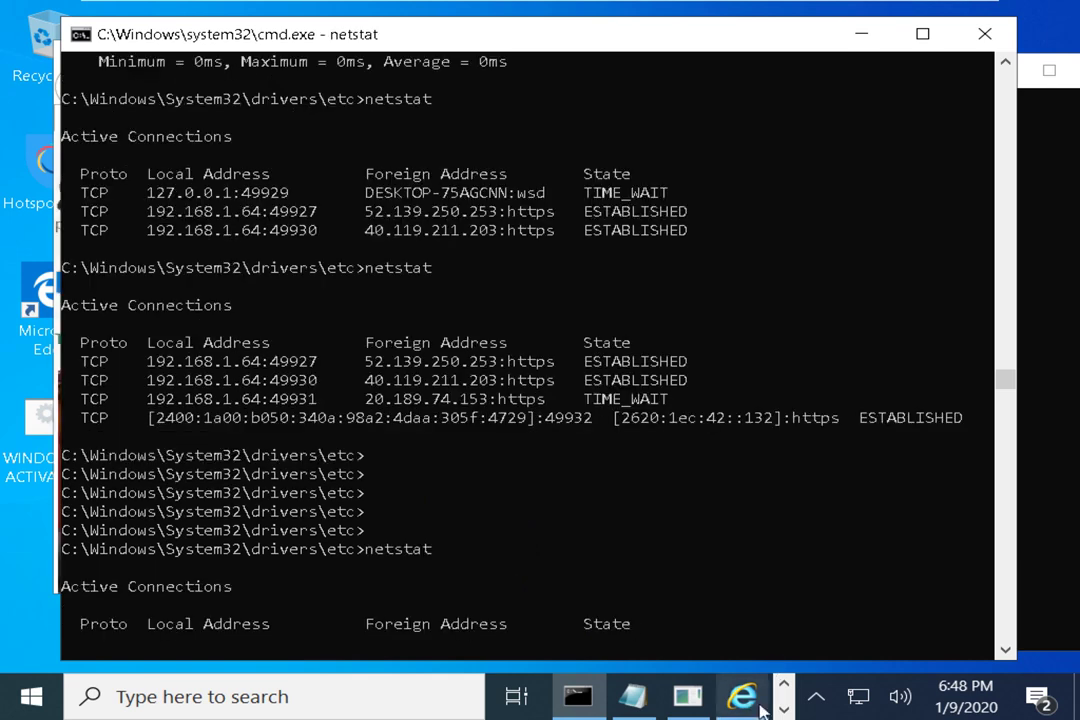
# Postpone Internet Explorer's setup, close the ping window, and move the console left
pyautogui.click(741, 696)
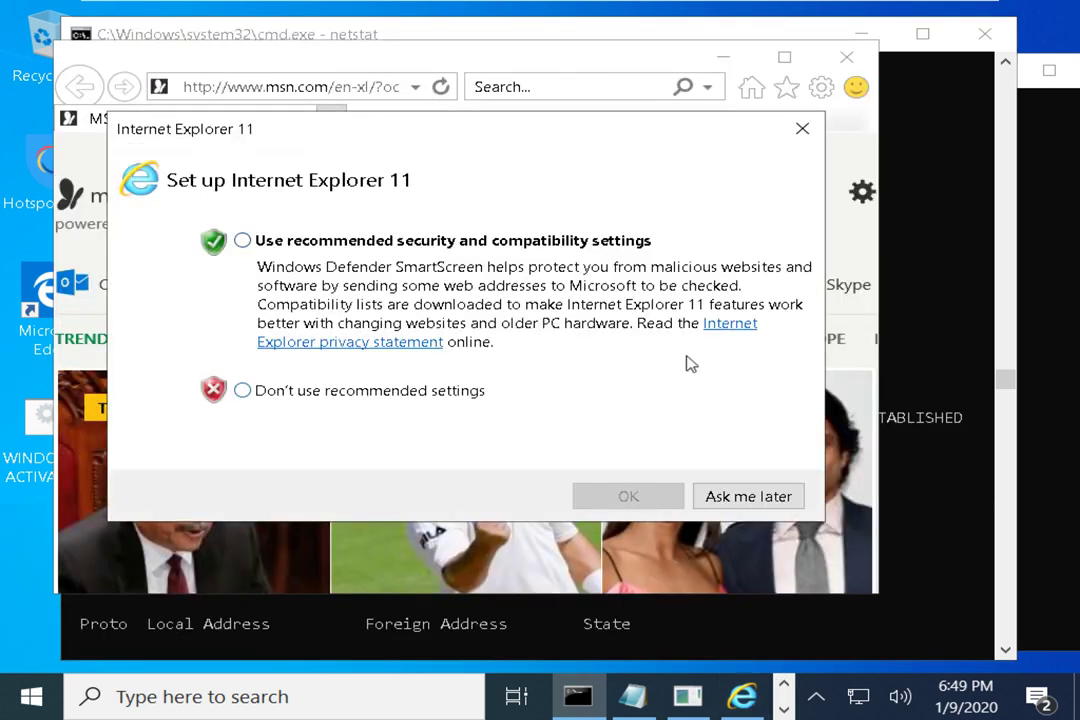
pyautogui.click(707, 500)
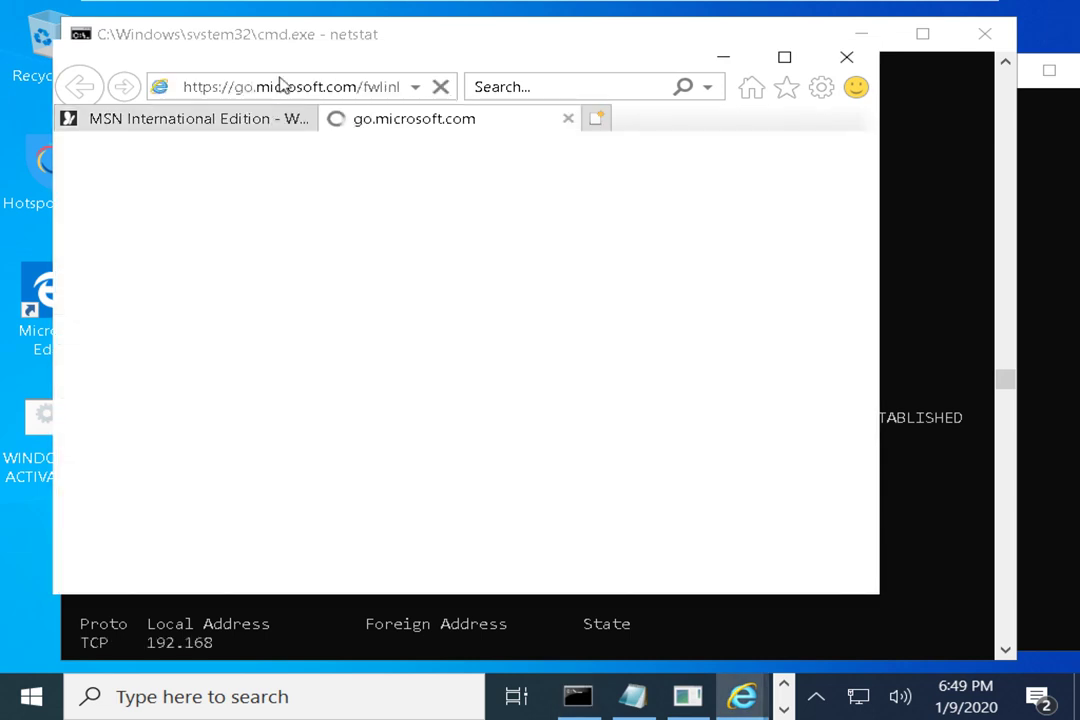
pyautogui.hotkey('alt', 'Tab')
pyautogui.moveTo(253, 34); pyautogui.dragTo(271, 73)
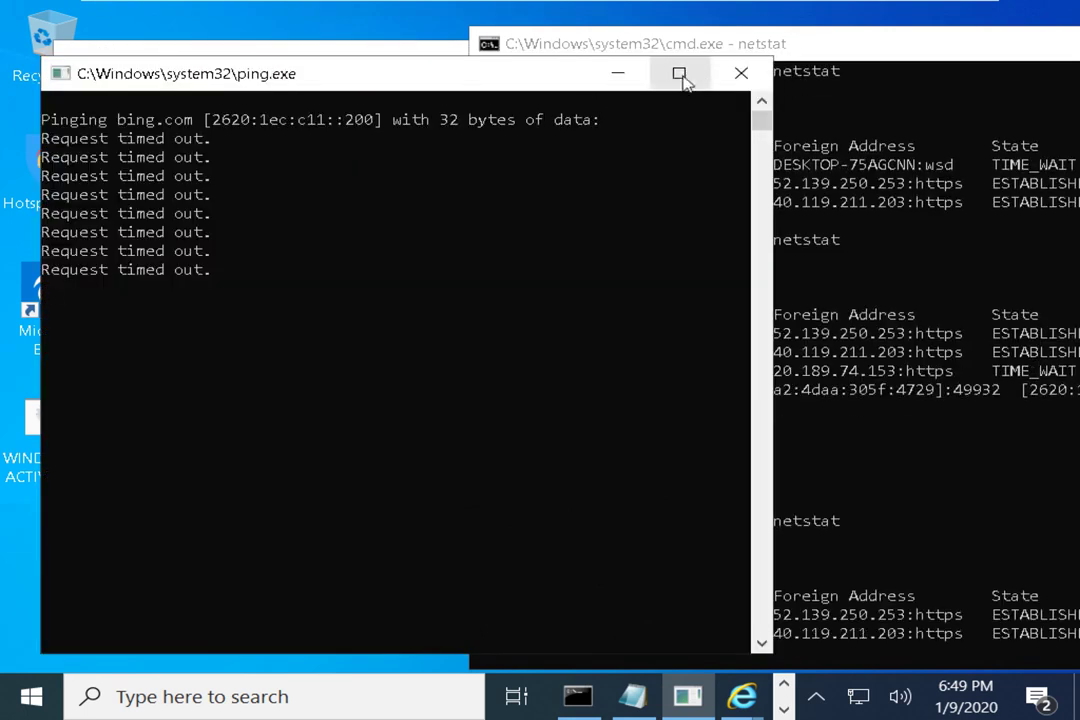
pyautogui.click(739, 74)
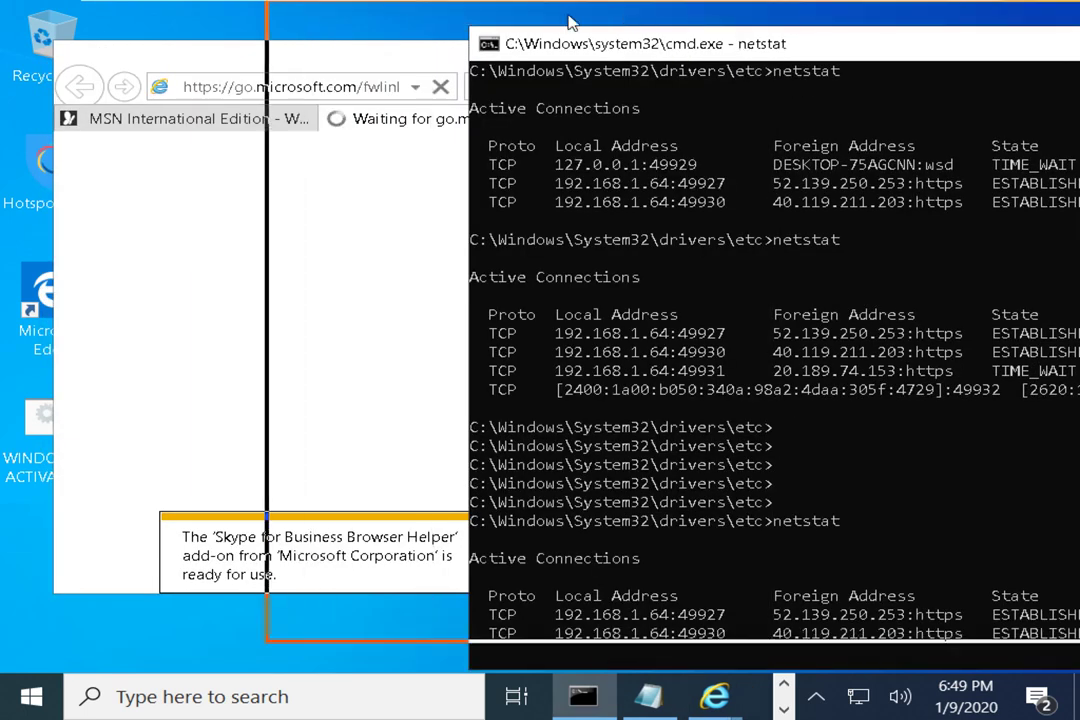
pyautogui.moveTo(781, 50); pyautogui.dragTo(525, 31)
pyautogui.scroll(-8, 725, 430)
pyautogui.scroll(4, 728, 430)
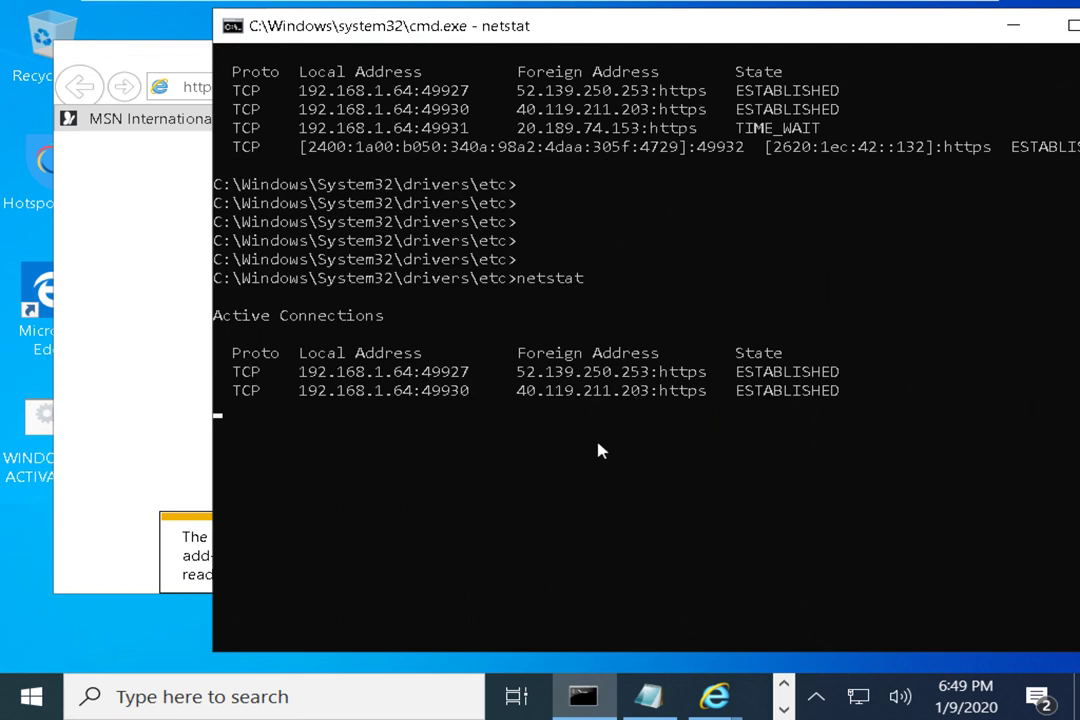
# Resume the paused netstat output and highlight part of the third connection's address
pyautogui.click(398, 432)
pyautogui.rightClick(400, 434)
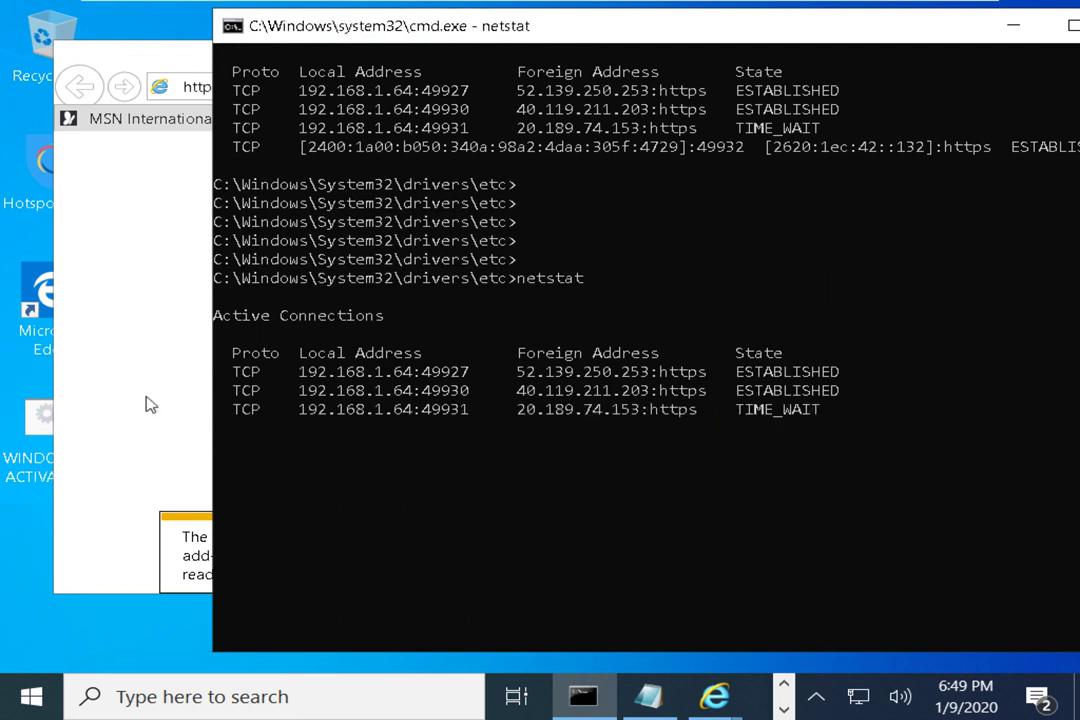
pyautogui.moveTo(662, 409); pyautogui.dragTo(706, 412)
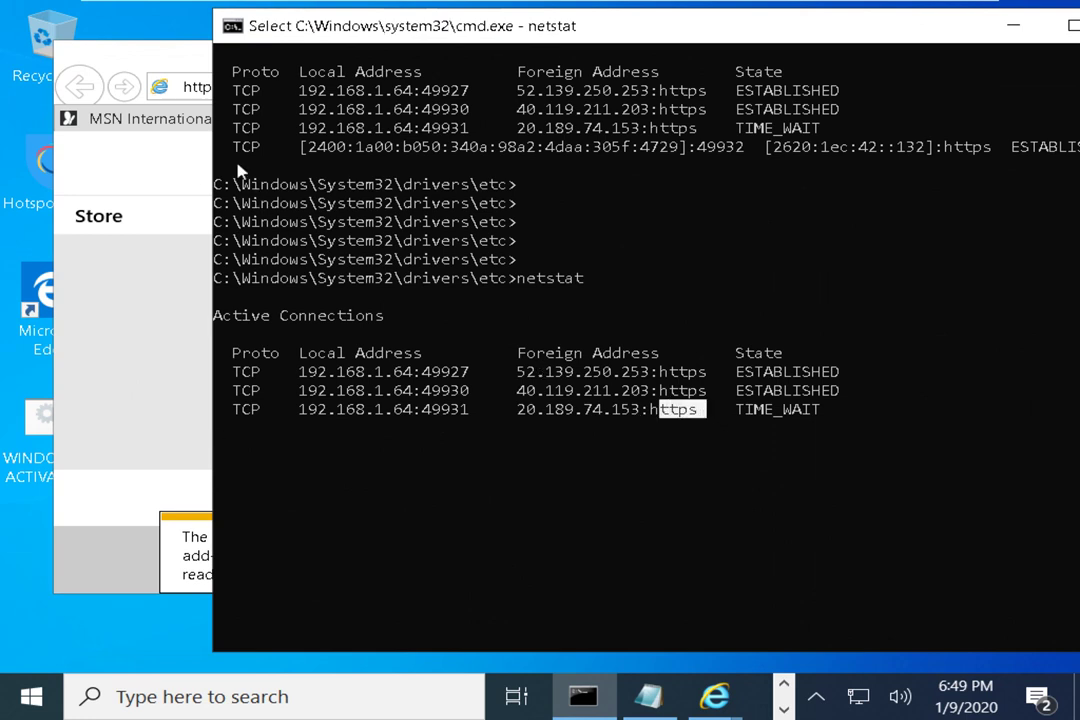
# Load facebook.com in Internet Explorer
pyautogui.click(197, 88)
pyautogui.write('fa')
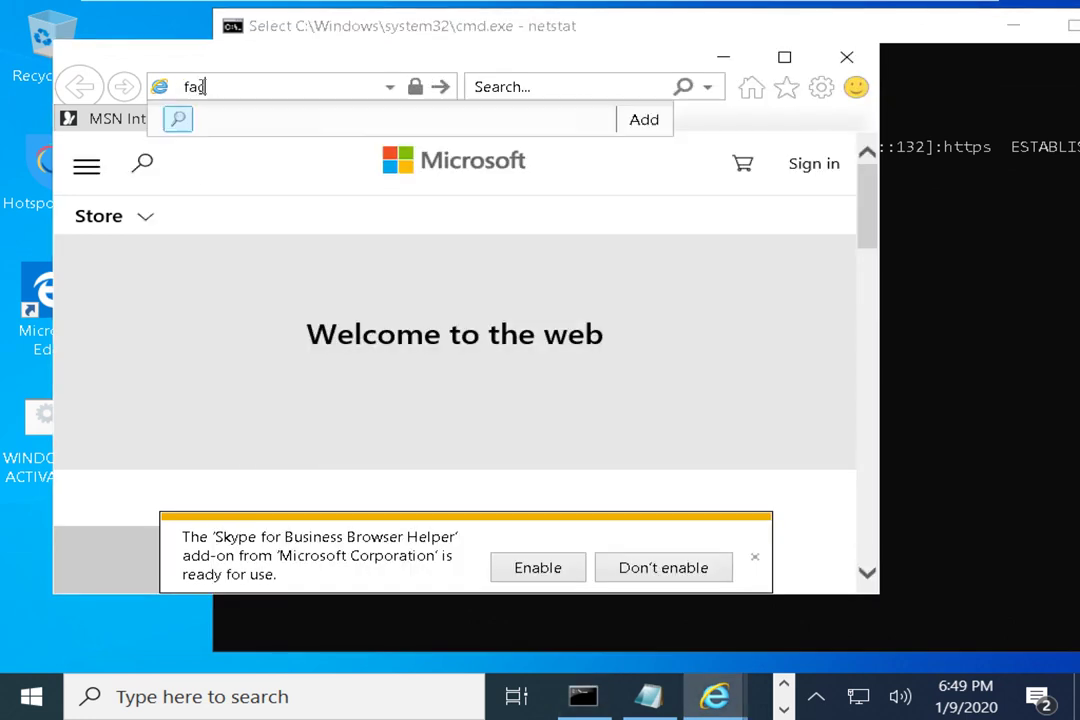
pyautogui.write('cebook')
pyautogui.hotkey('ctrl', 'Return')
# Highlight the foreign address 204.79.197.222 of the 49940 connection, then resume netstat
pyautogui.click(960, 36)
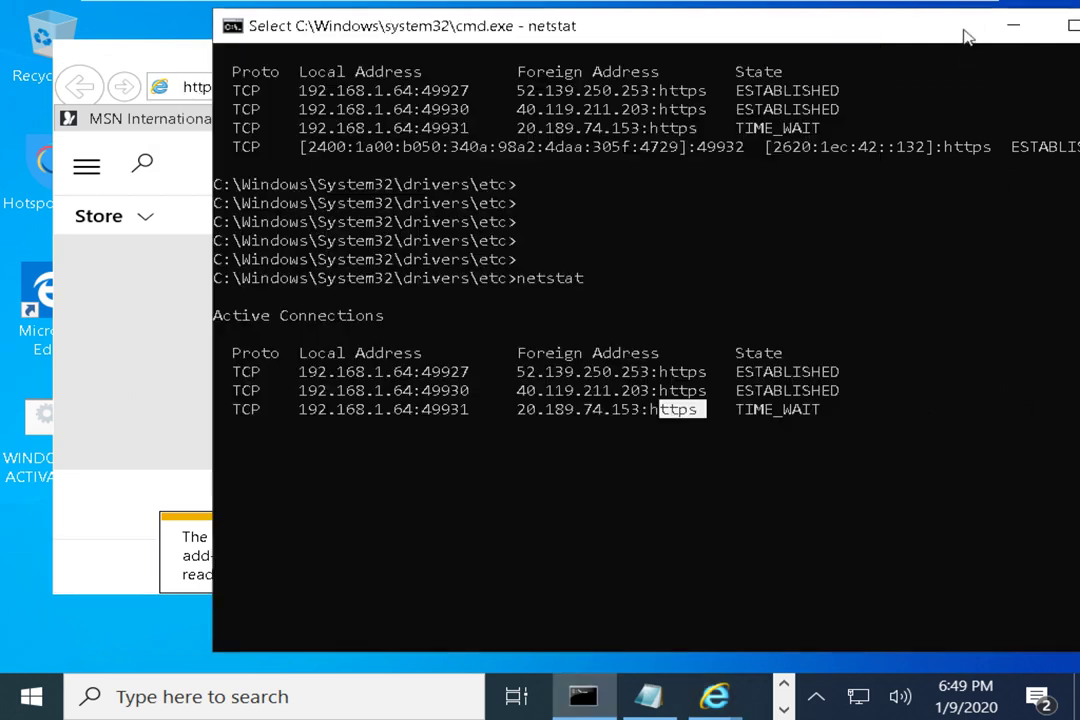
pyautogui.click(578, 333)
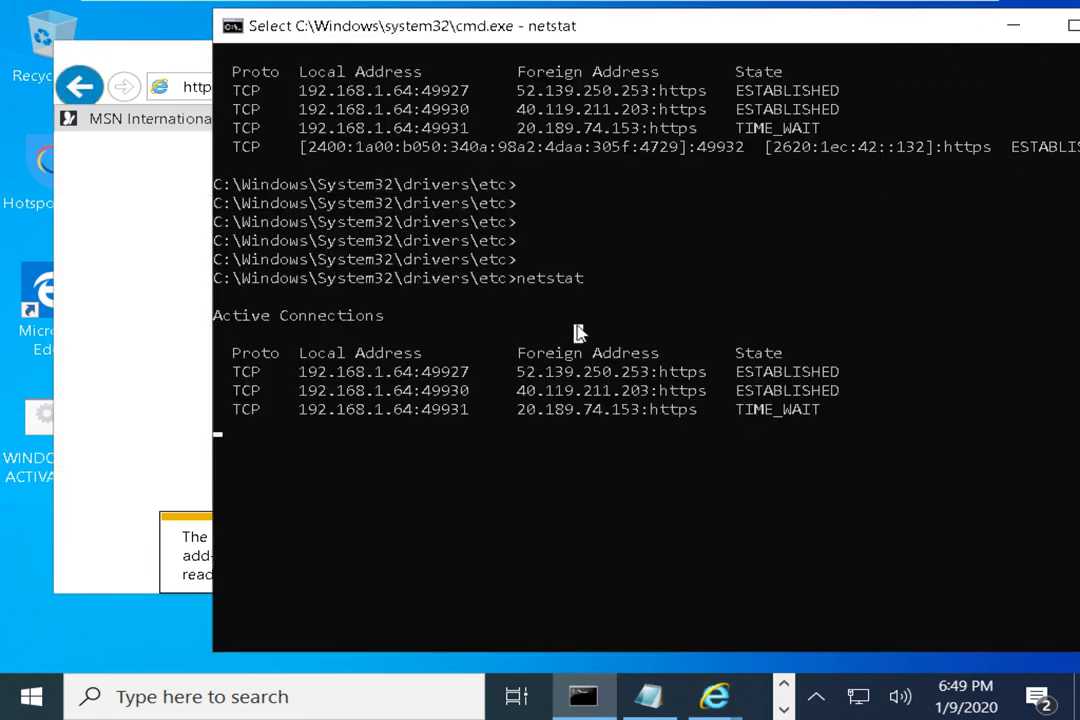
pyautogui.press('Escape')
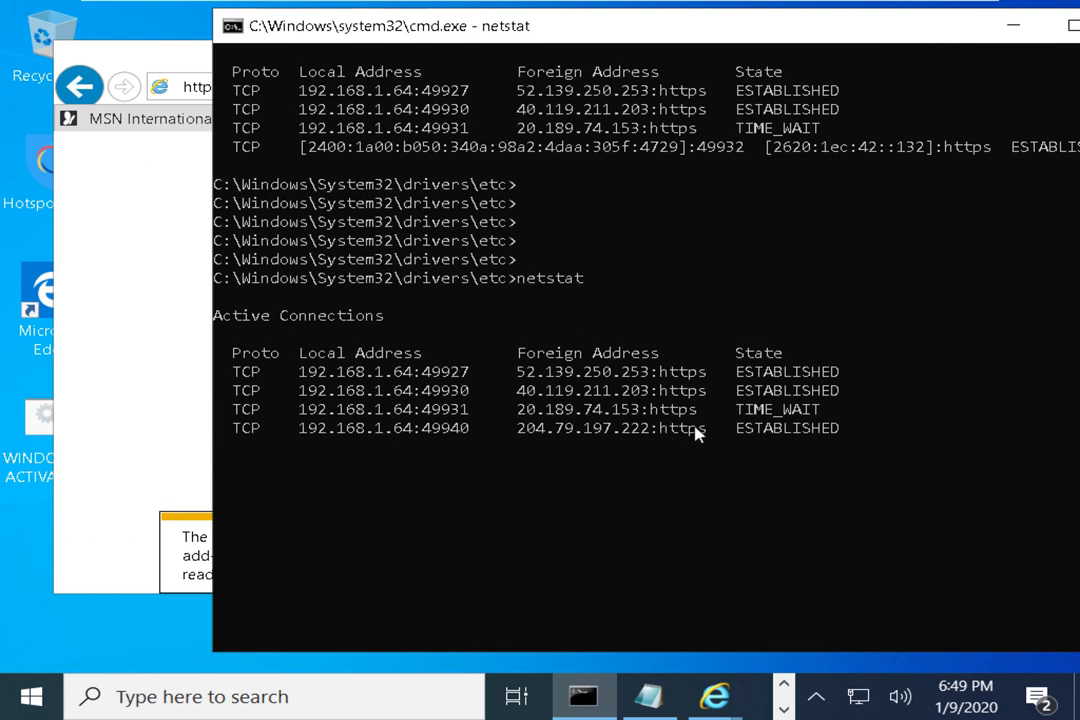
pyautogui.moveTo(697, 428); pyautogui.dragTo(527, 430)
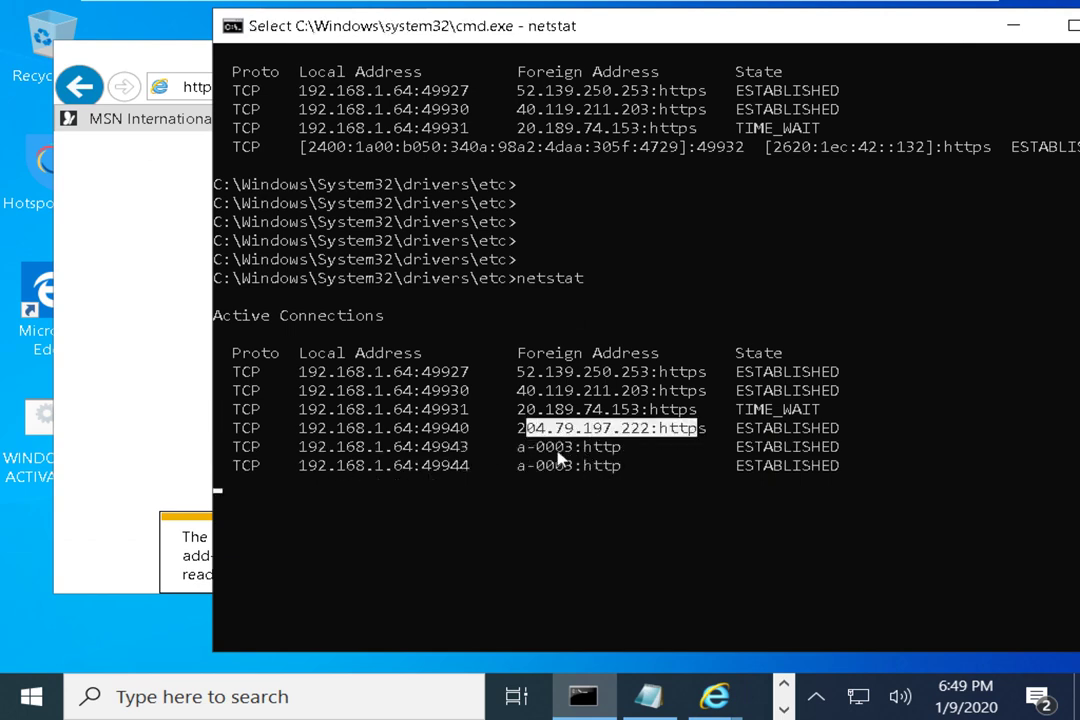
pyautogui.click(523, 449)
pyautogui.click(518, 428)
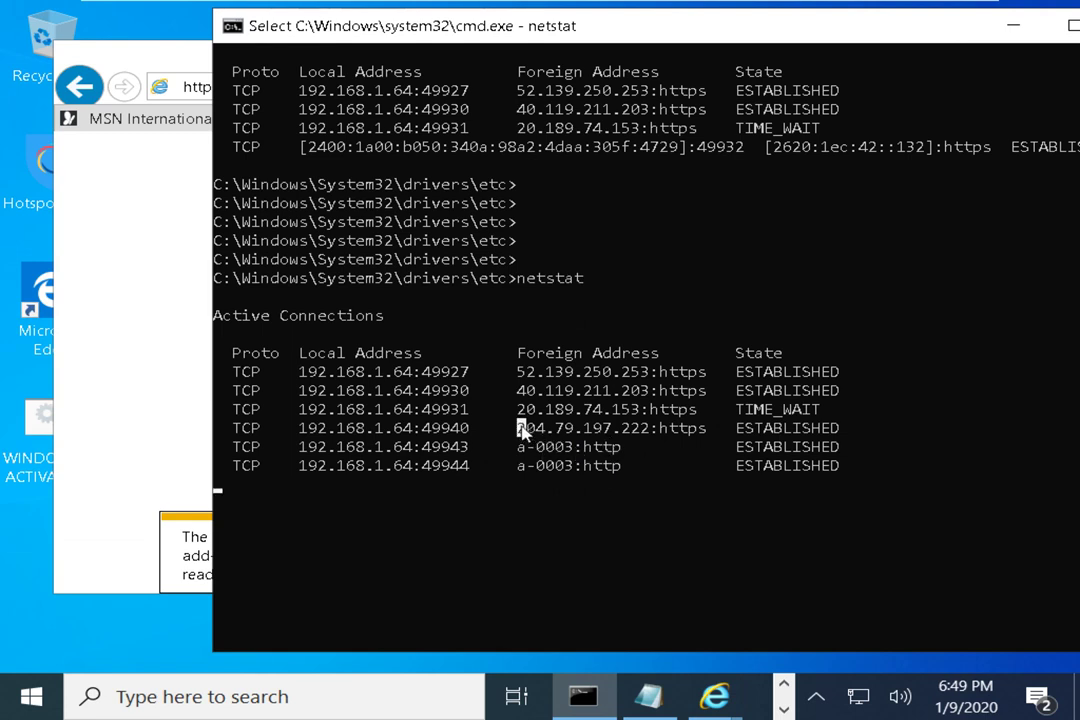
pyautogui.moveTo(521, 428); pyautogui.dragTo(651, 430)
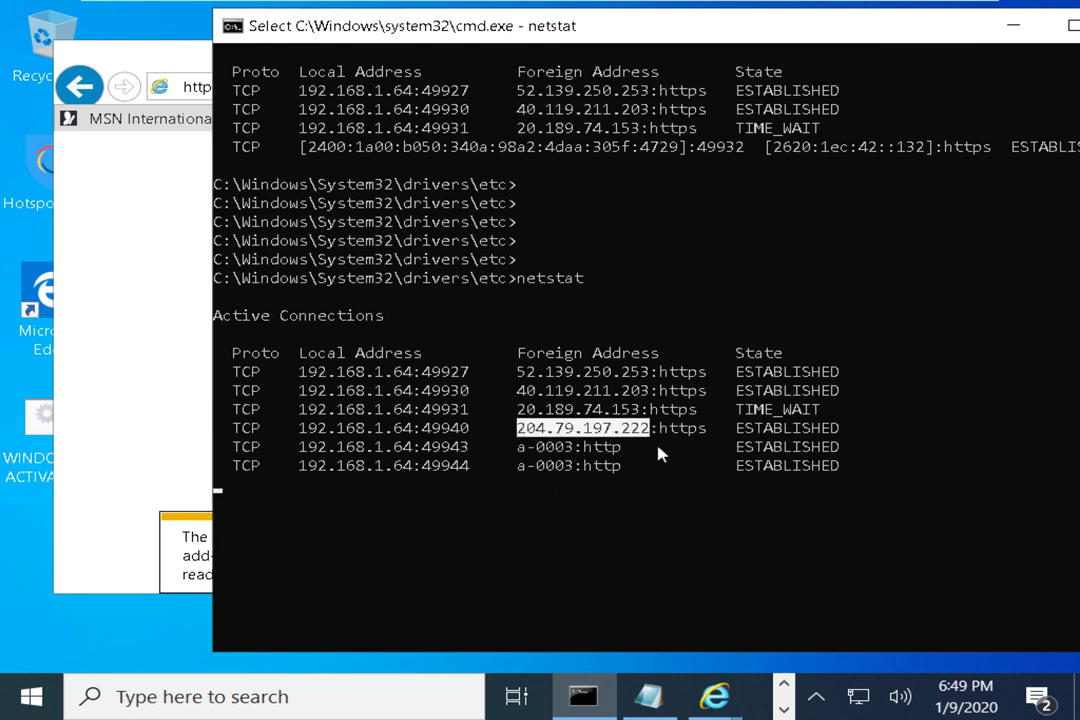
pyautogui.rightClick(577, 427)
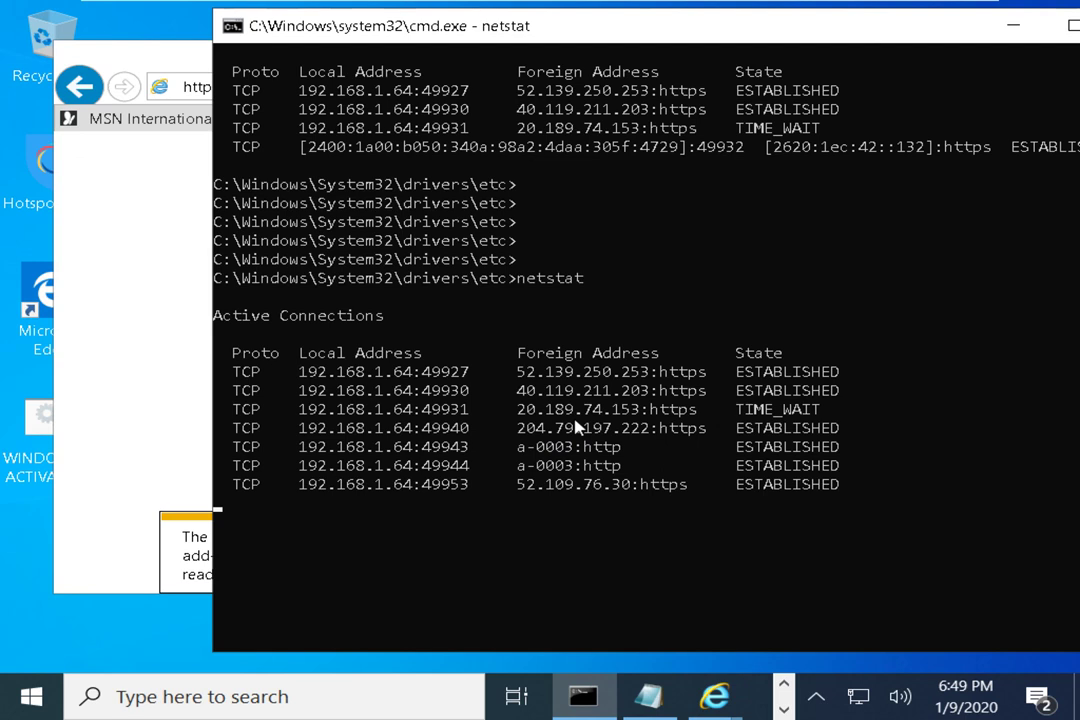
# Decline the Skype add-on notification on the Facebook page and hide the browser
pyautogui.click(145, 312)
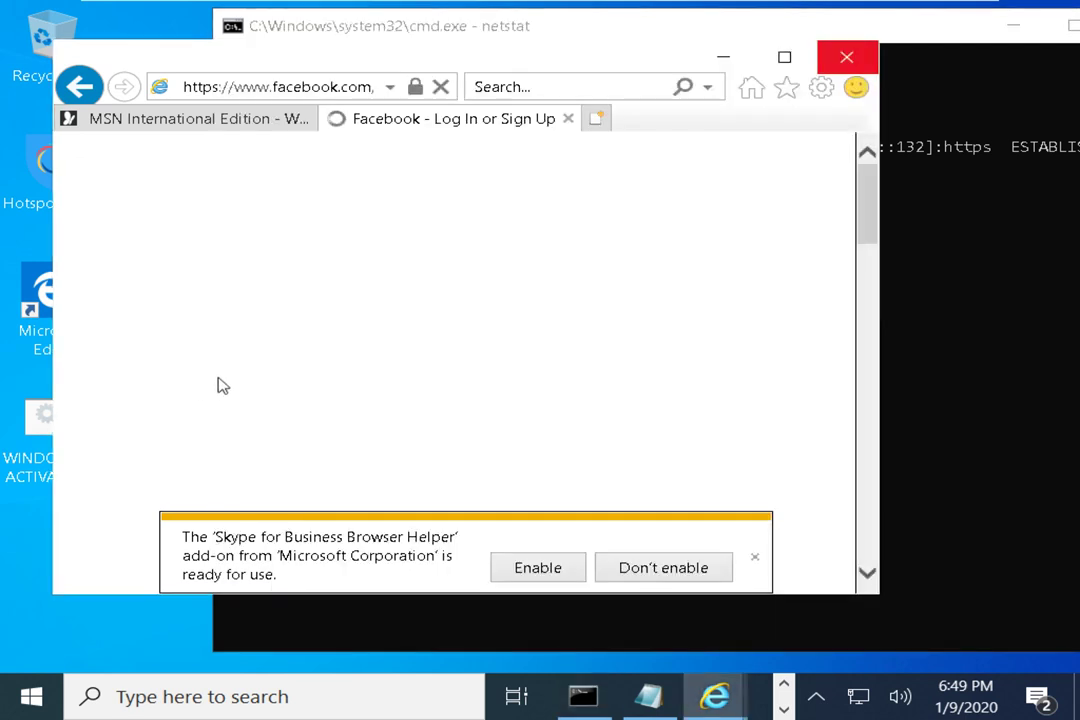
pyautogui.click(704, 576)
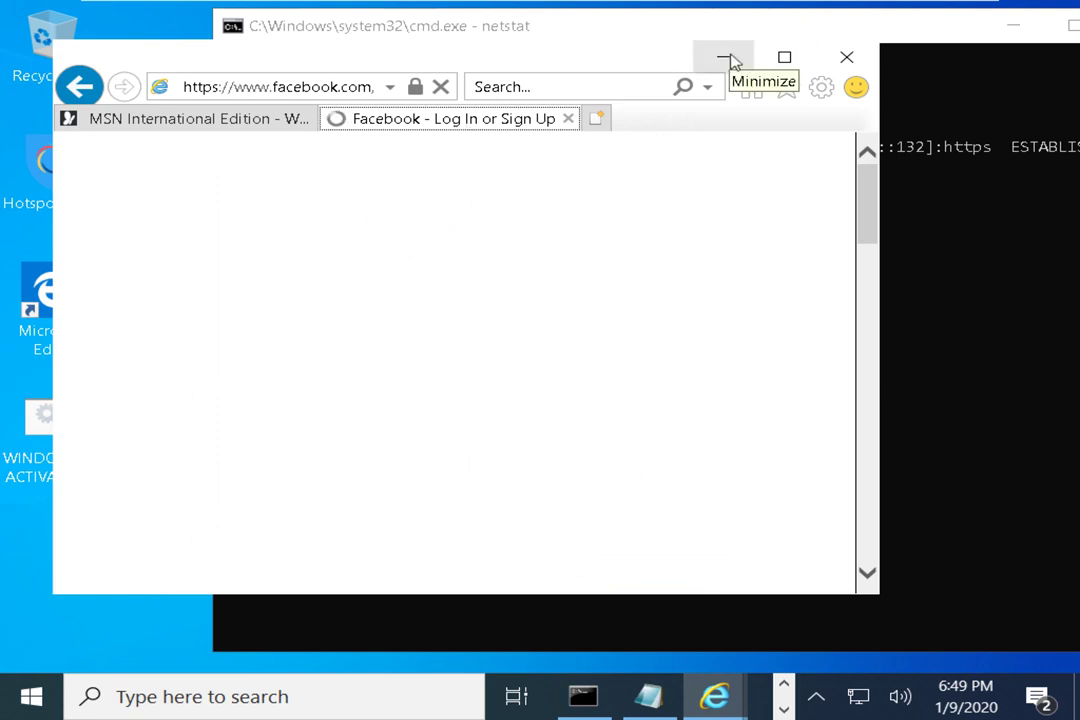
pyautogui.click(728, 60)
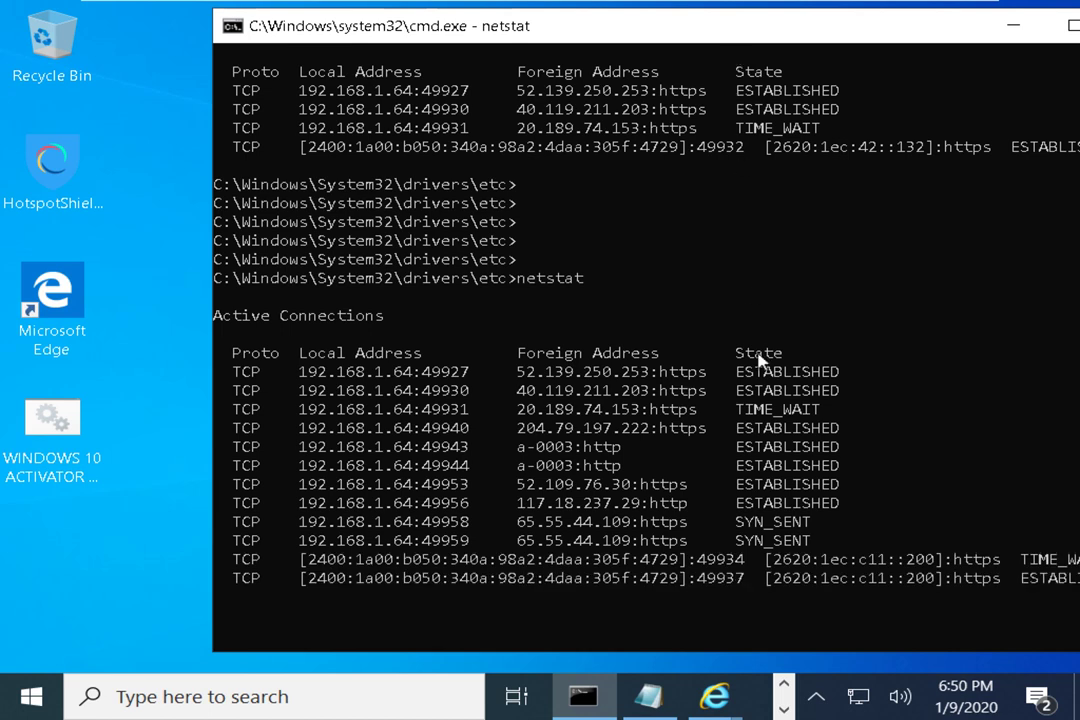
pyautogui.moveTo(836, 34); pyautogui.dragTo(714, 40)
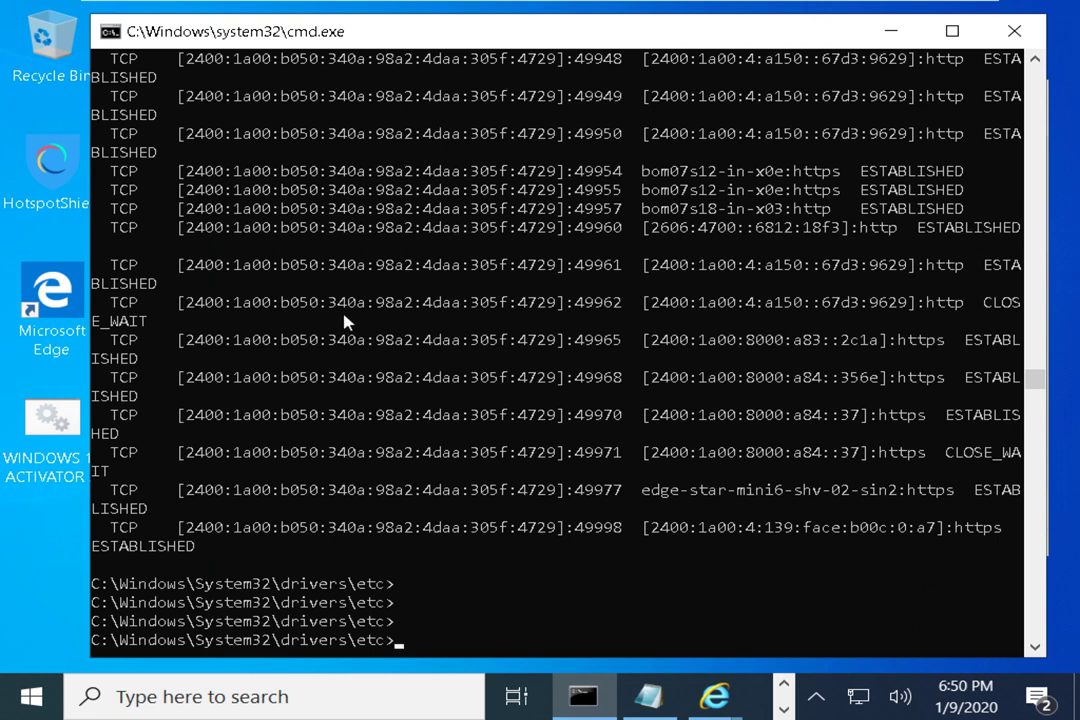
# Highlight the 49961 connection line and nearby connection states, then add empty prompt lines
pyautogui.moveTo(135, 398); pyautogui.dragTo(118, 400)
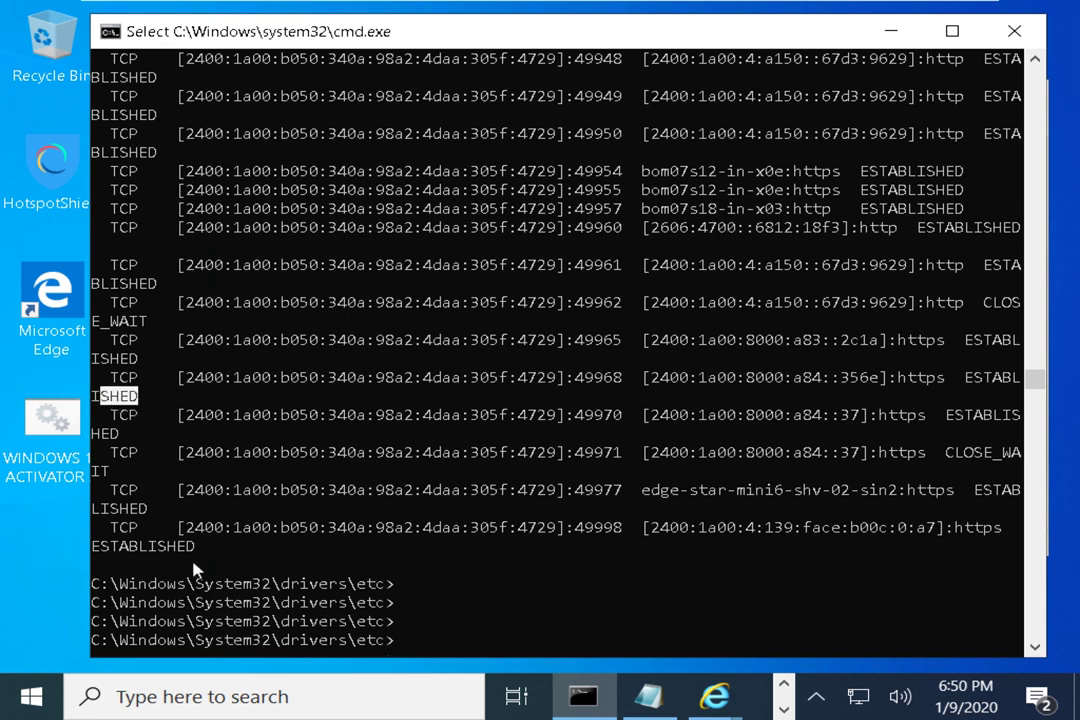
pyautogui.moveTo(195, 548); pyautogui.dragTo(100, 548)
pyautogui.scroll(1, 760, 387)
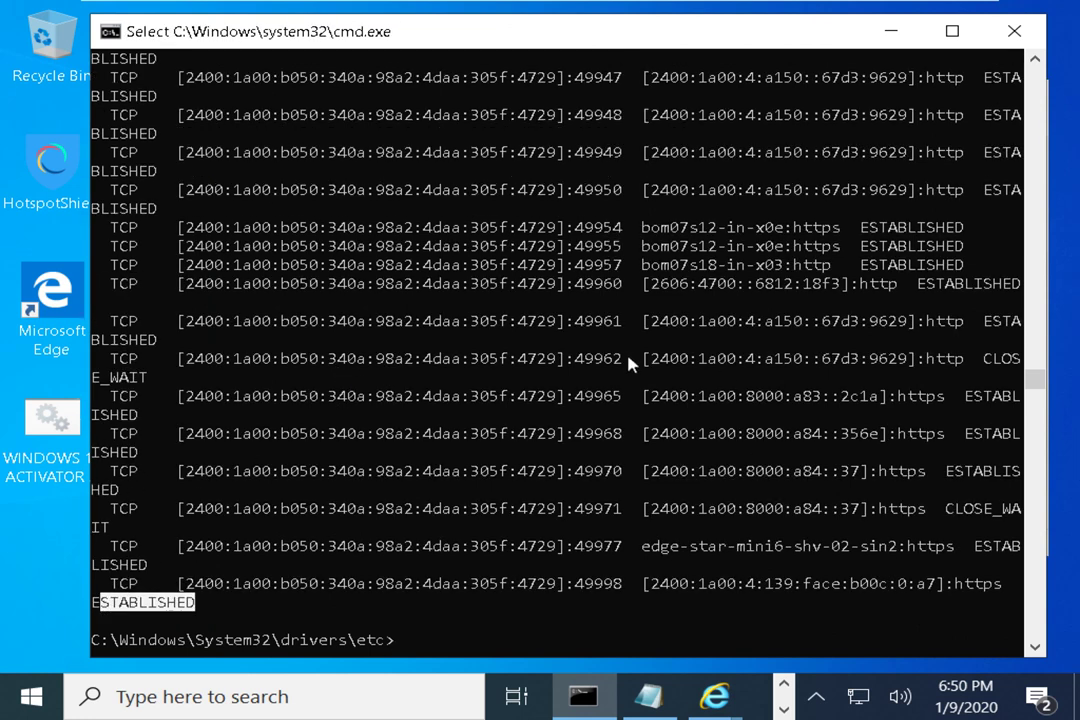
pyautogui.moveTo(142, 328); pyautogui.dragTo(963, 323)
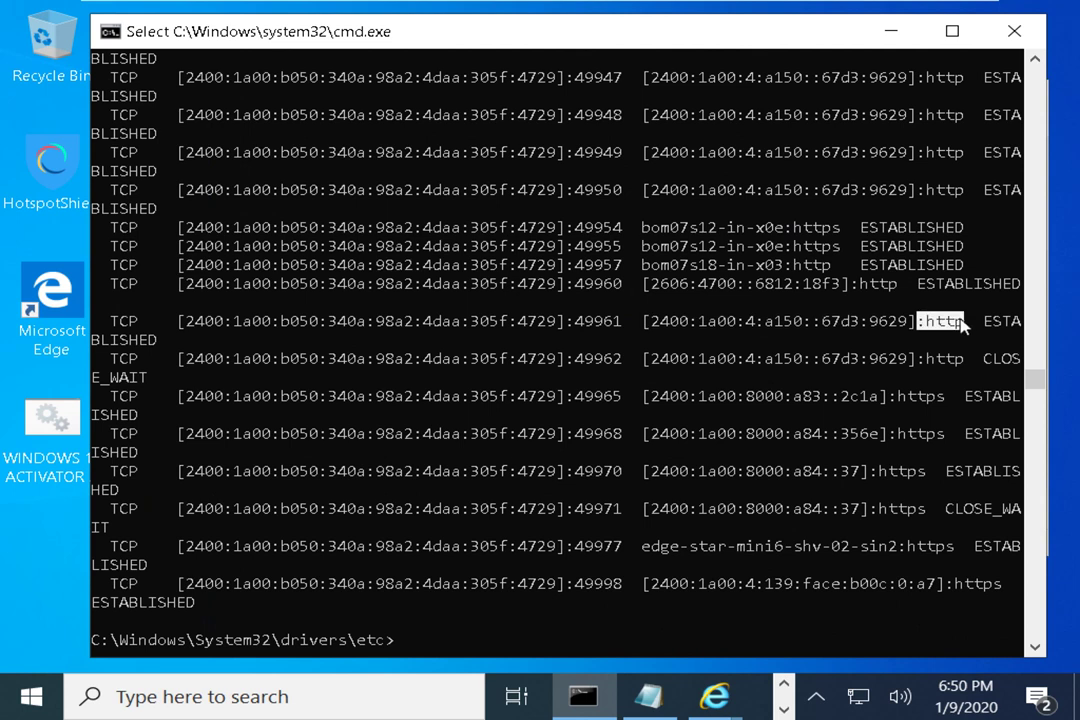
pyautogui.moveTo(983, 321); pyautogui.dragTo(1020, 360)
pyautogui.moveTo(964, 396); pyautogui.dragTo(1001, 396)
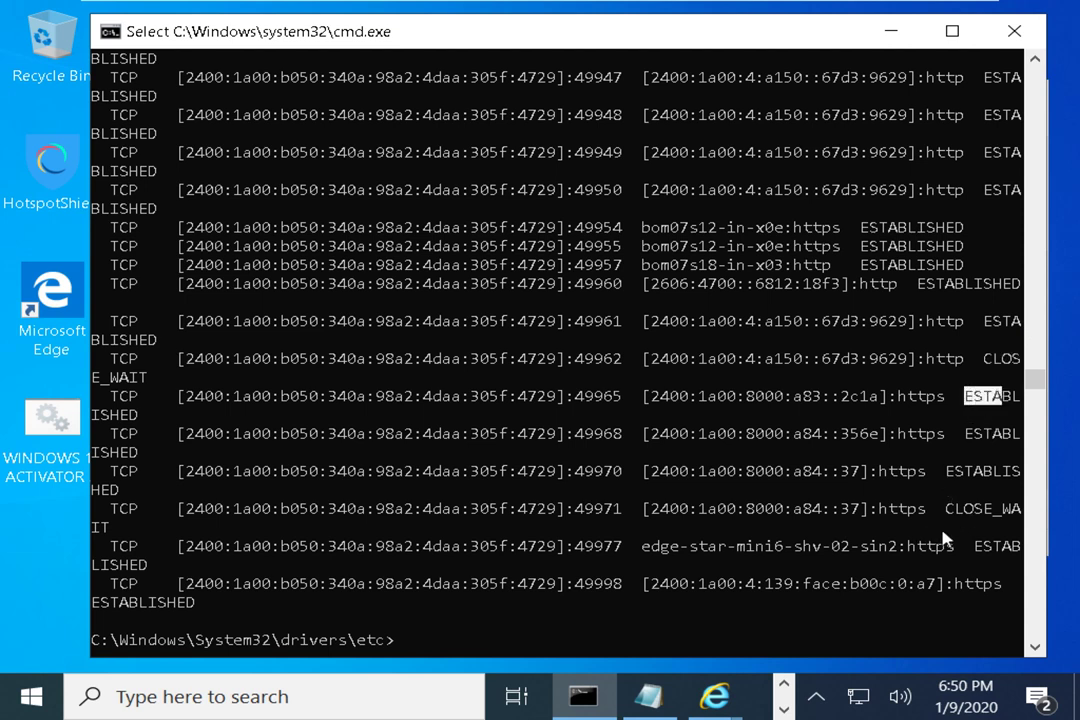
pyautogui.scroll(-6, 810, 495)
pyautogui.press('Return')
pyautogui.press('Return')
pyautogui.press('Return')
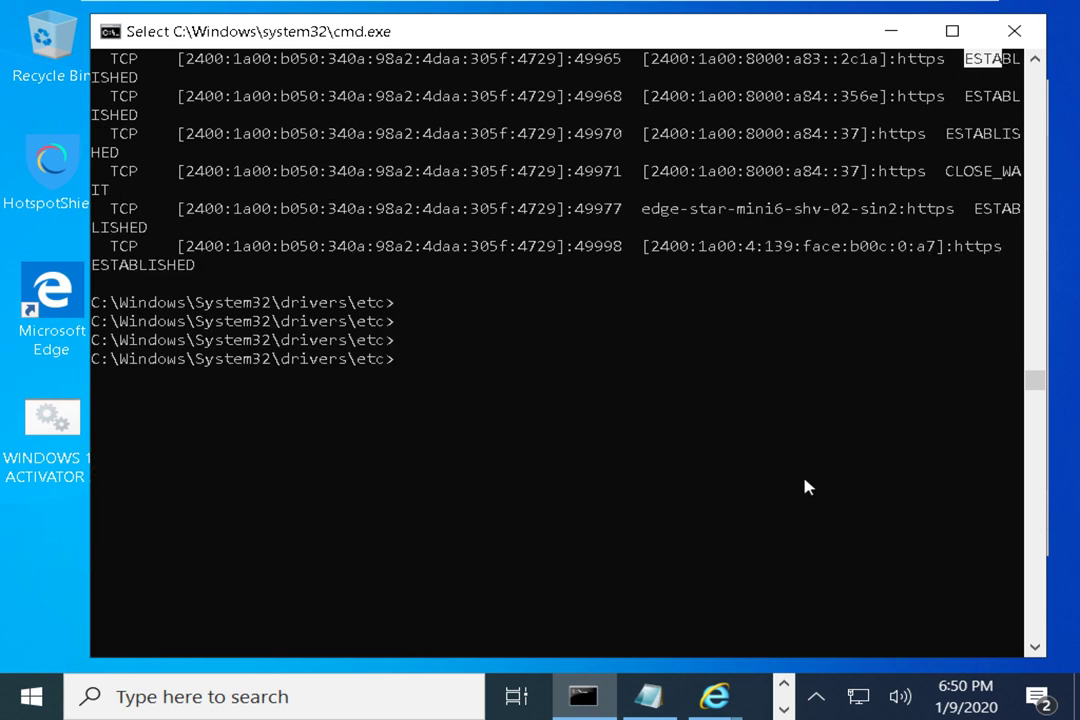
# Run netstat /? and highlight the NETSTAT syntax line of options
pyautogui.write('netsta')
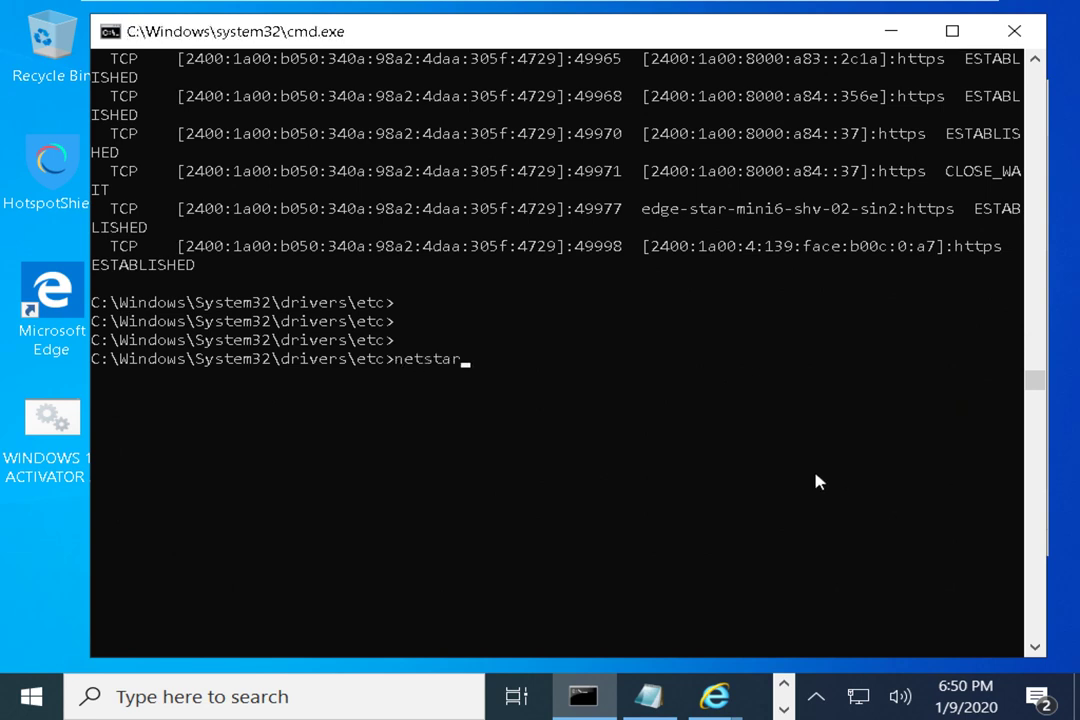
pyautogui.write('t /?')
pyautogui.press('Return')
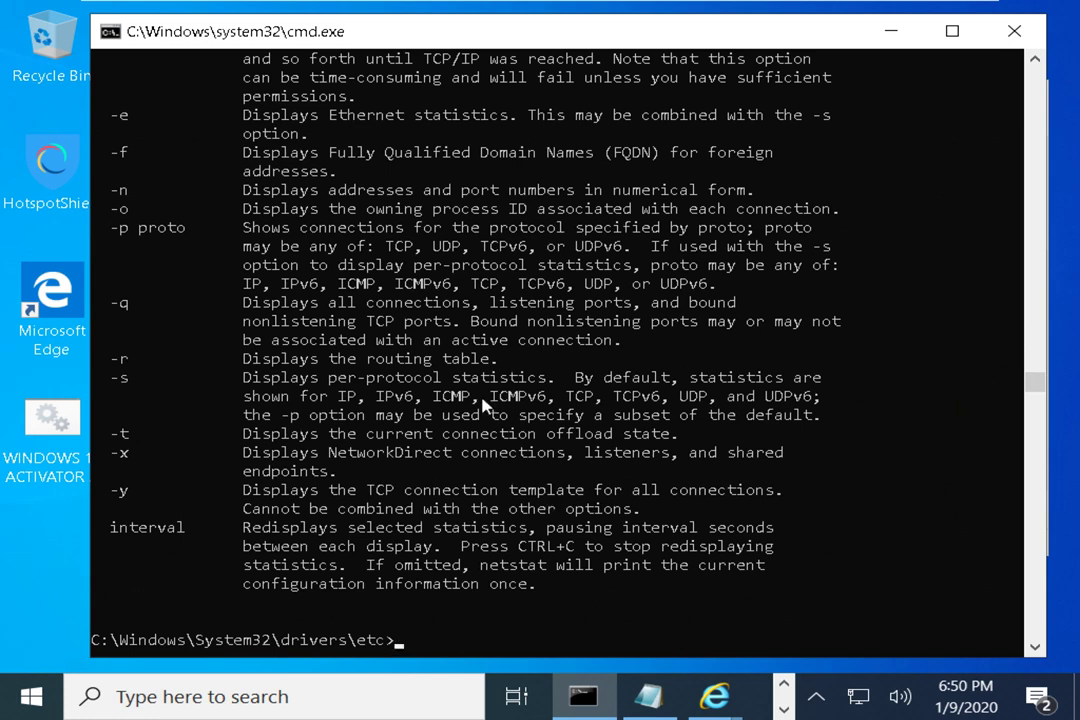
pyautogui.scroll(6, 483, 403)
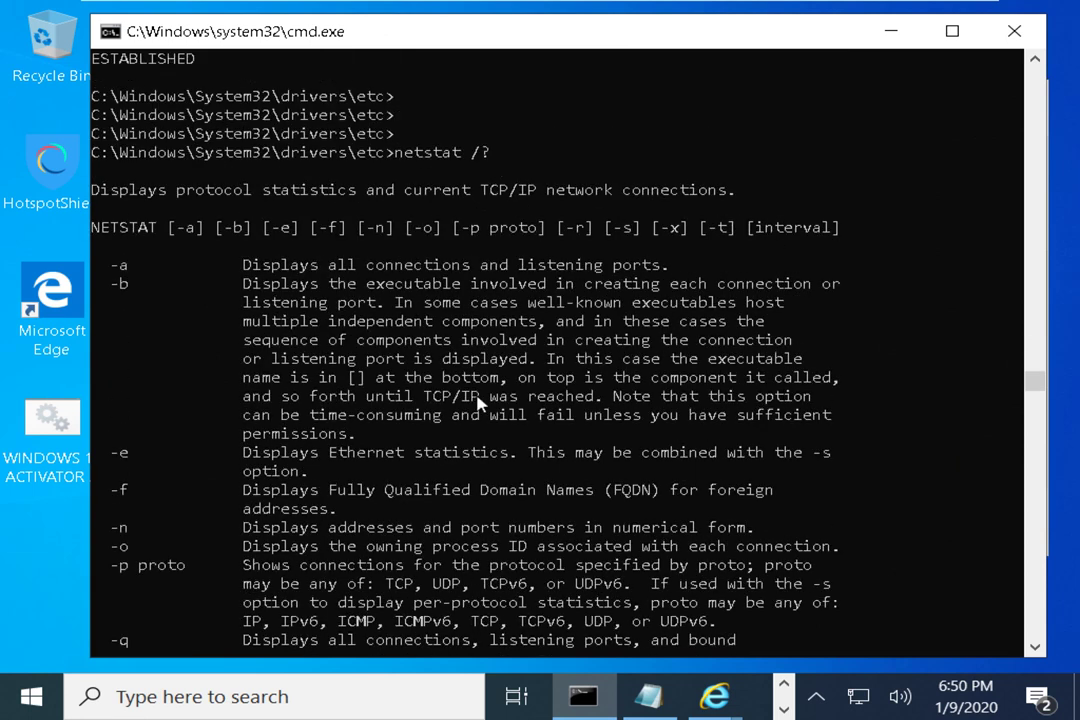
pyautogui.scroll(1, 479, 402)
pyautogui.moveTo(162, 285); pyautogui.dragTo(727, 290)
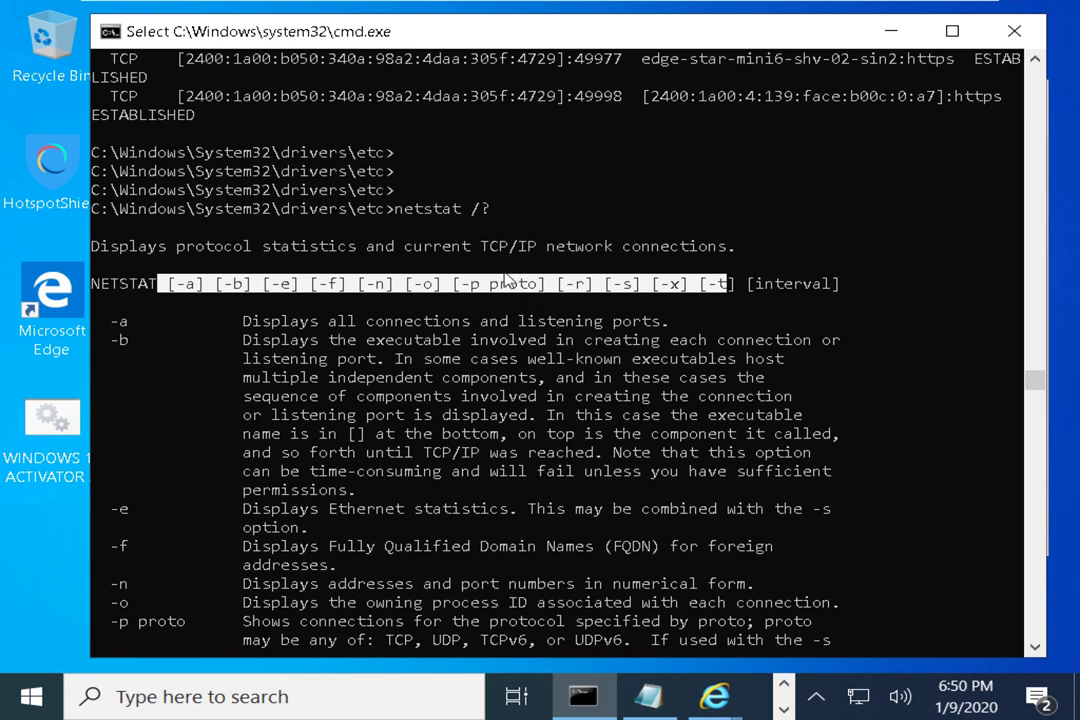
# Highlight the -a option and its description, then scroll through the rest of the help
pyautogui.scroll(-1, 505, 280)
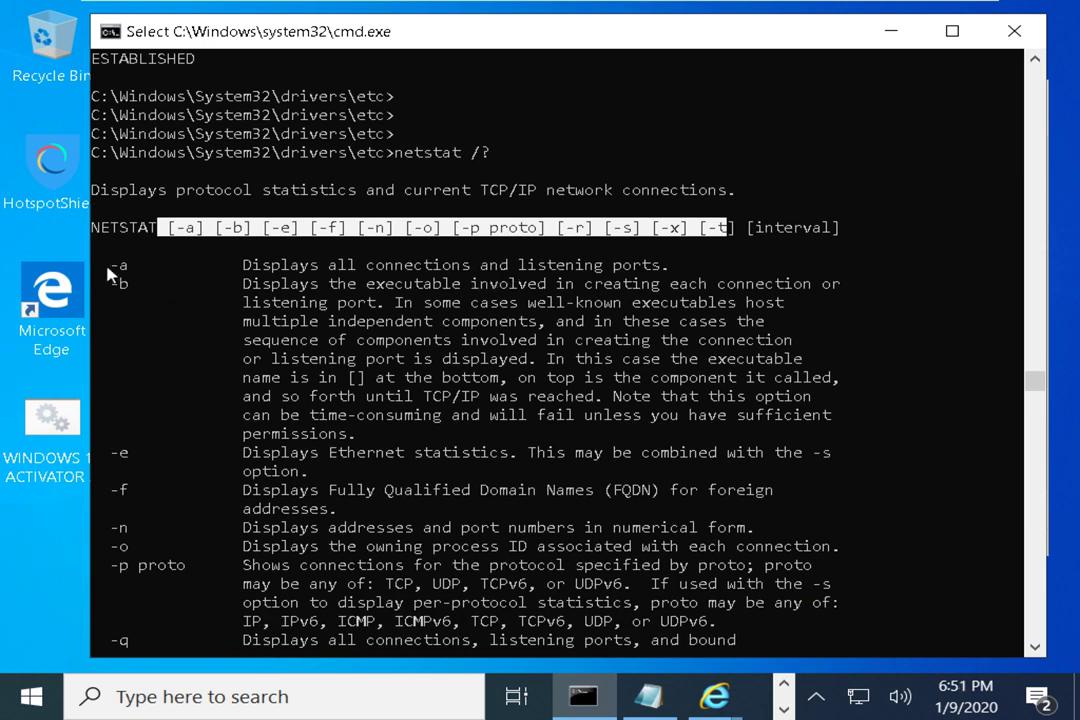
pyautogui.moveTo(101, 266); pyautogui.dragTo(155, 270)
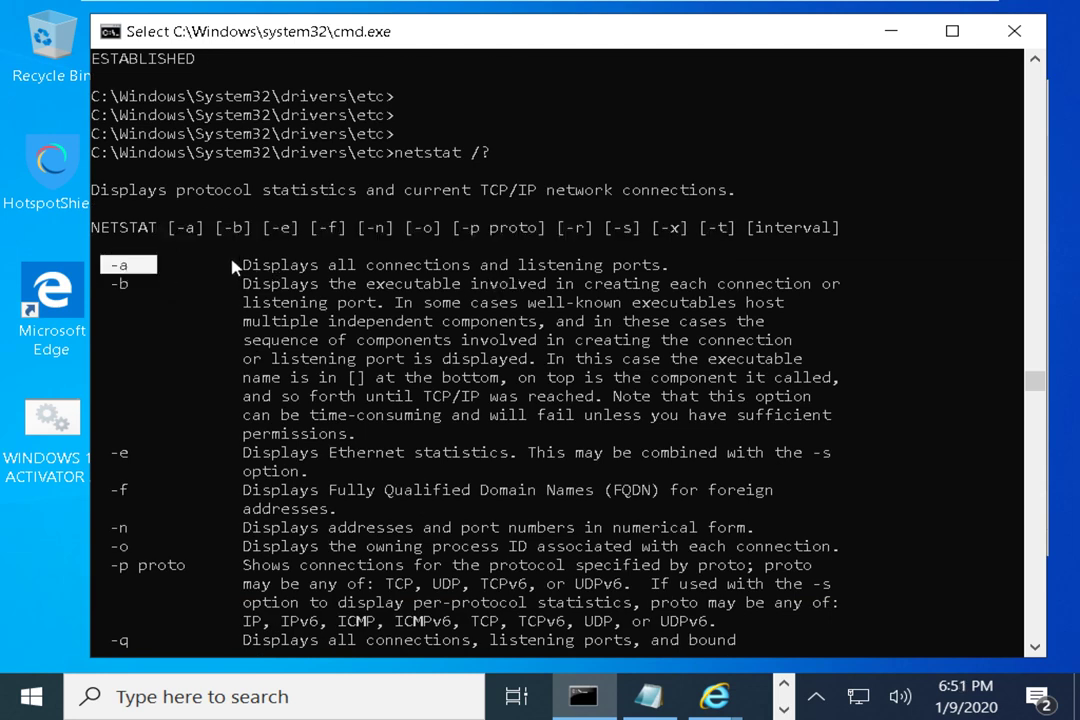
pyautogui.moveTo(232, 265); pyautogui.dragTo(688, 266)
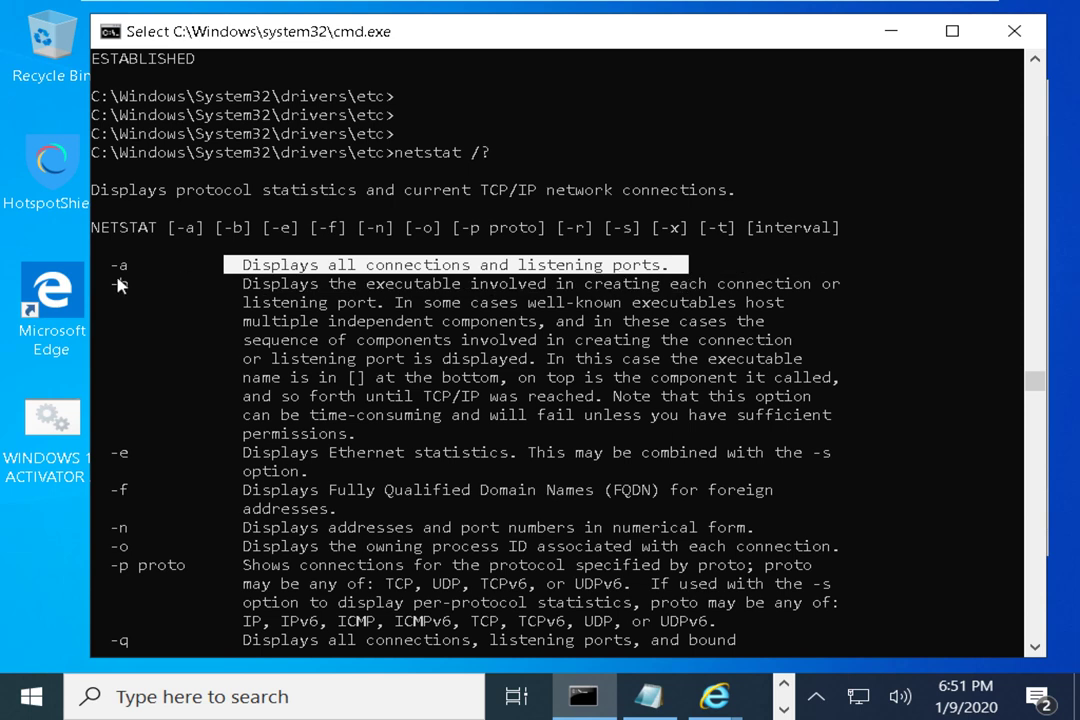
pyautogui.moveTo(135, 267); pyautogui.dragTo(110, 268)
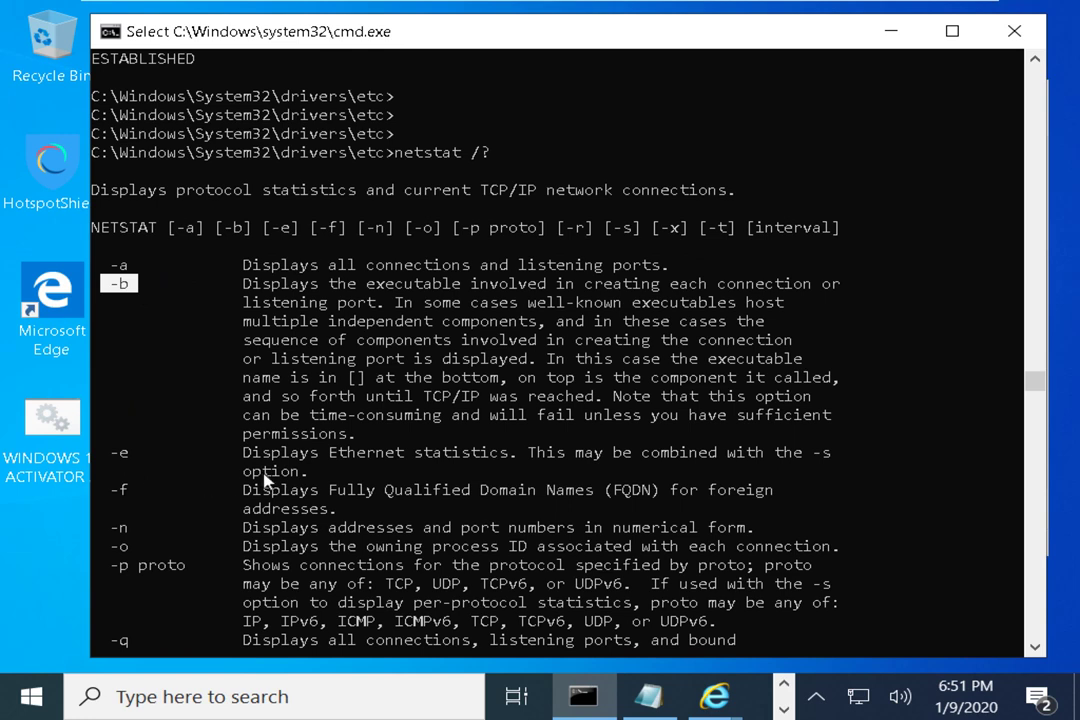
pyautogui.scroll(-2, 240, 480)
pyautogui.scroll(-1, 266, 481)
pyautogui.scroll(-7, 266, 481)
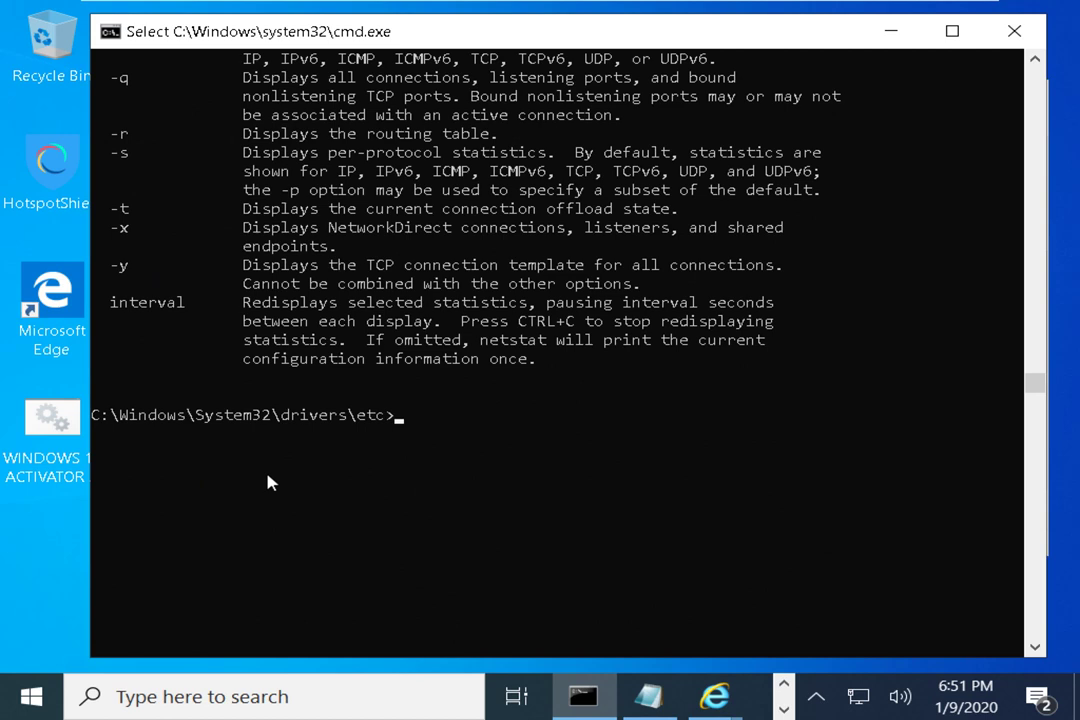
# Try netstat with Linux-style -tuln options, which brings up the netstat help
pyautogui.write('netstar')
pyautogui.press('BackSpace')
pyautogui.write('t ')
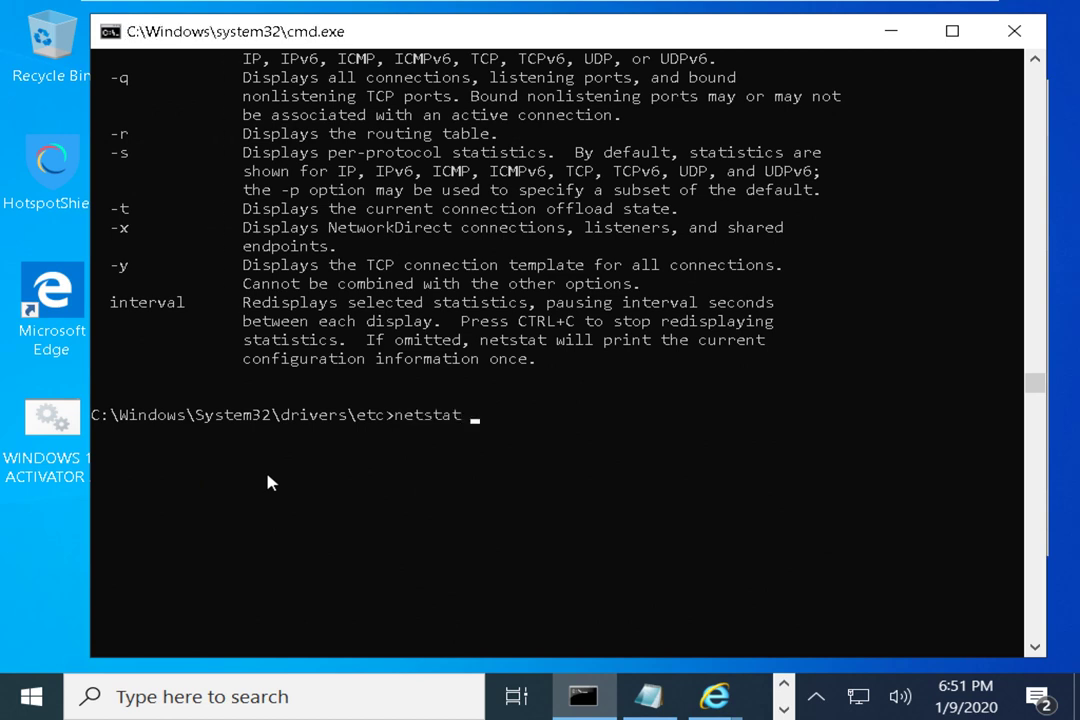
pyautogui.write('-tuln')
pyautogui.press('BackSpace')
pyautogui.write('lnp')
pyautogui.press('Return')
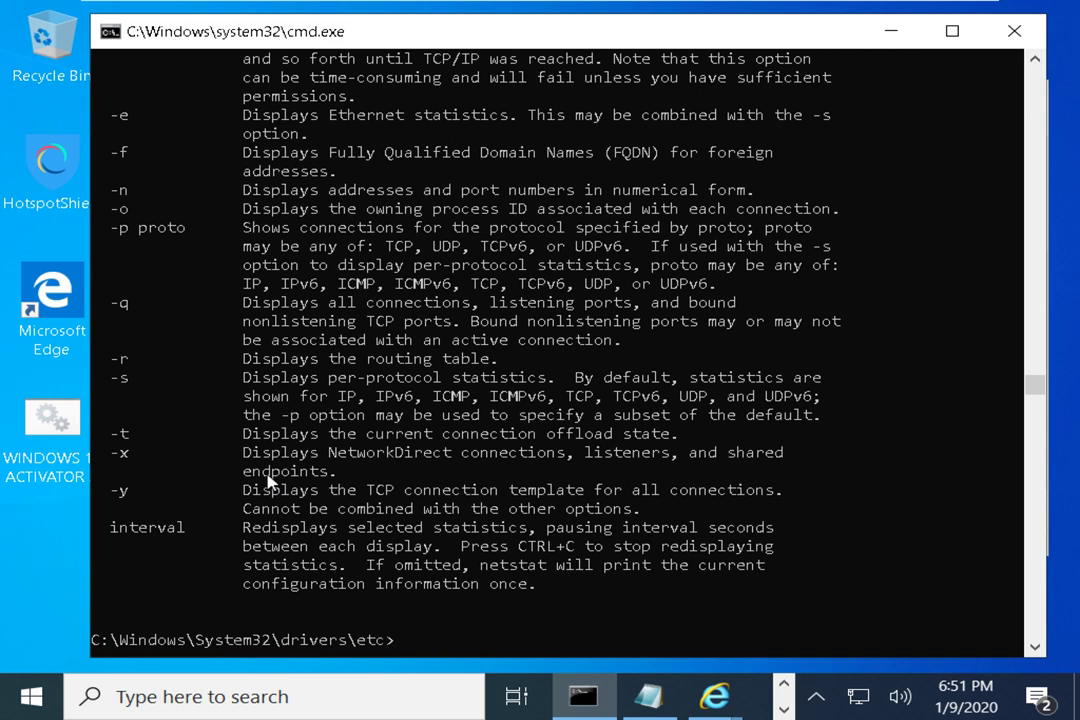
# Highlight the -t and -y help lines and run netstat -y
pyautogui.click(666, 435)
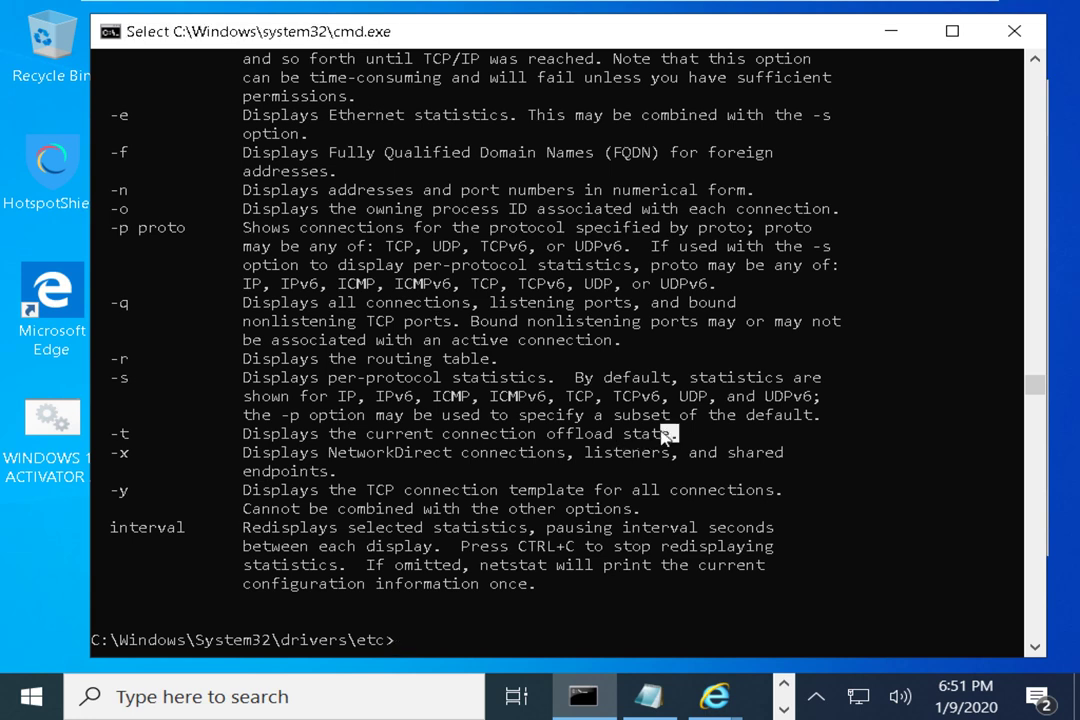
pyautogui.moveTo(666, 435); pyautogui.dragTo(133, 492)
pyautogui.moveTo(243, 492); pyautogui.dragTo(783, 502)
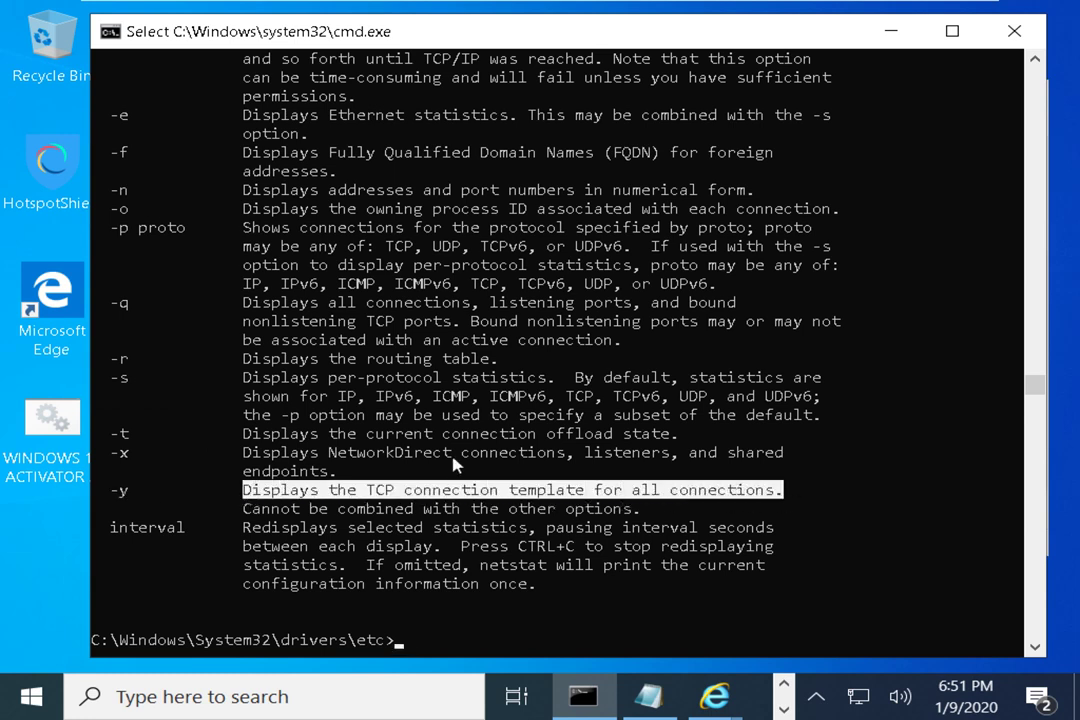
pyautogui.write('netsta')
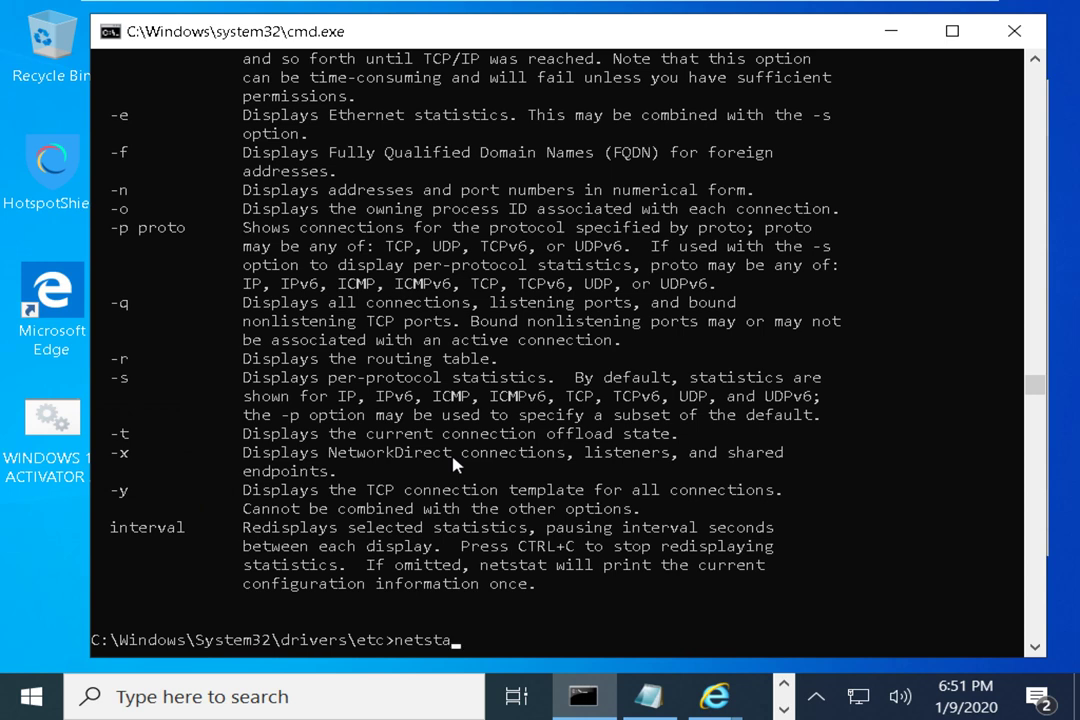
pyautogui.write('t -y')
pyautogui.press('Return')
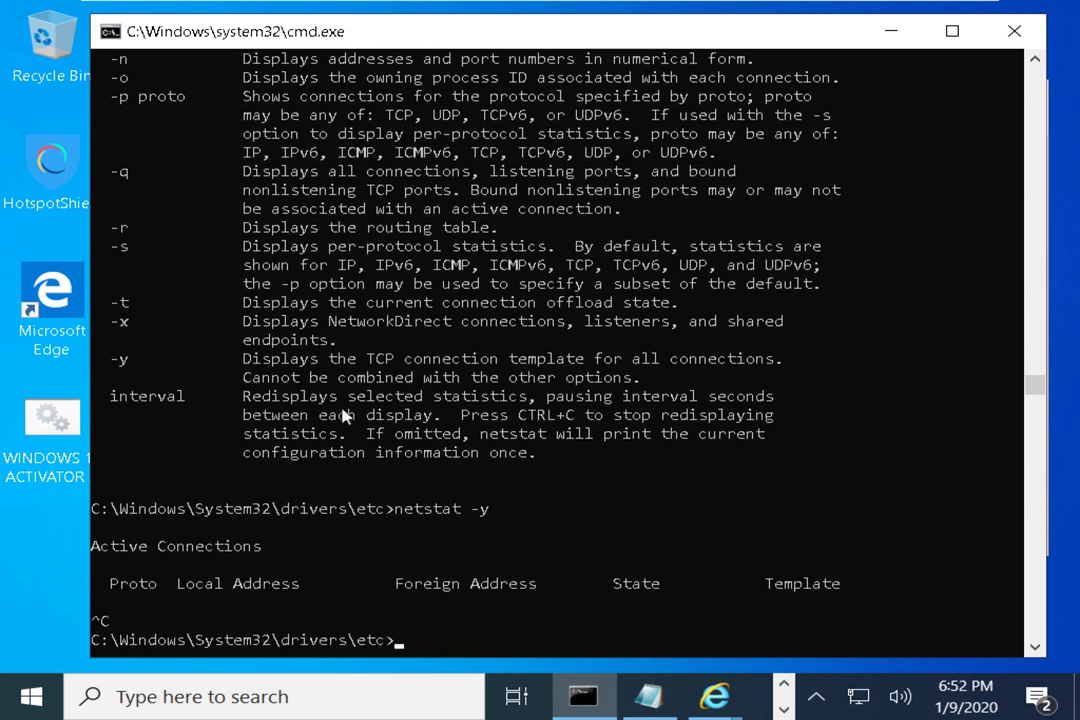
# Run netstat -r and highlight the 0.0.0.0 default route row and its interface address
pyautogui.moveTo(497, 237); pyautogui.dragTo(117, 232)
pyautogui.write('netstat -r')
pyautogui.press('Return')
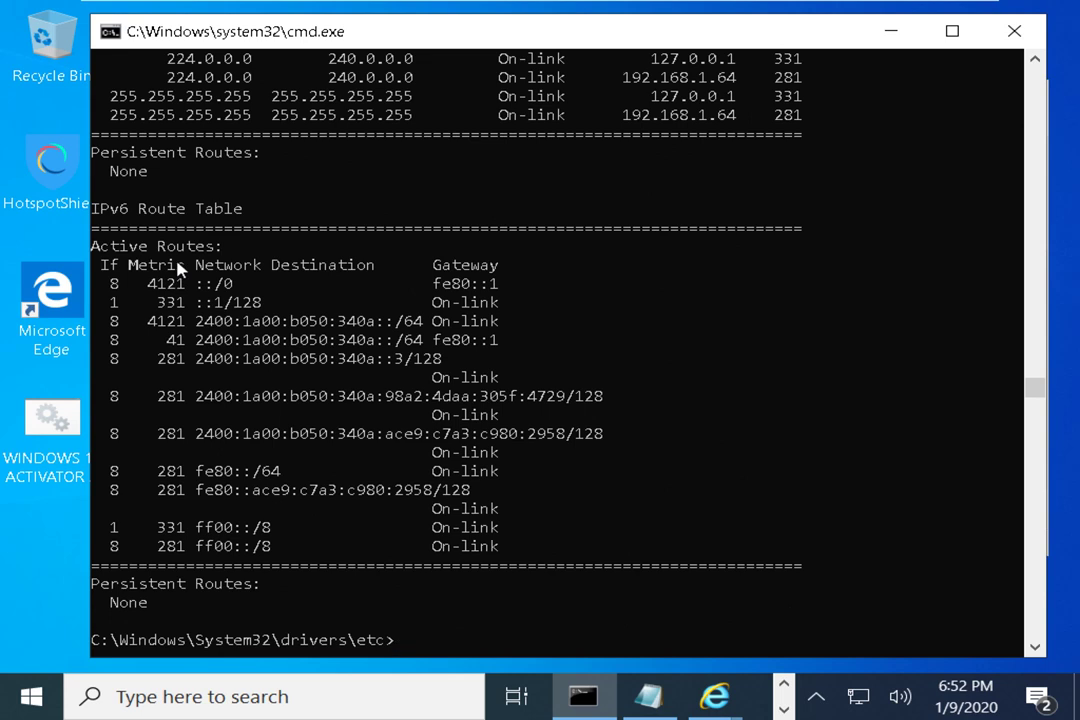
pyautogui.scroll(8, 178, 266)
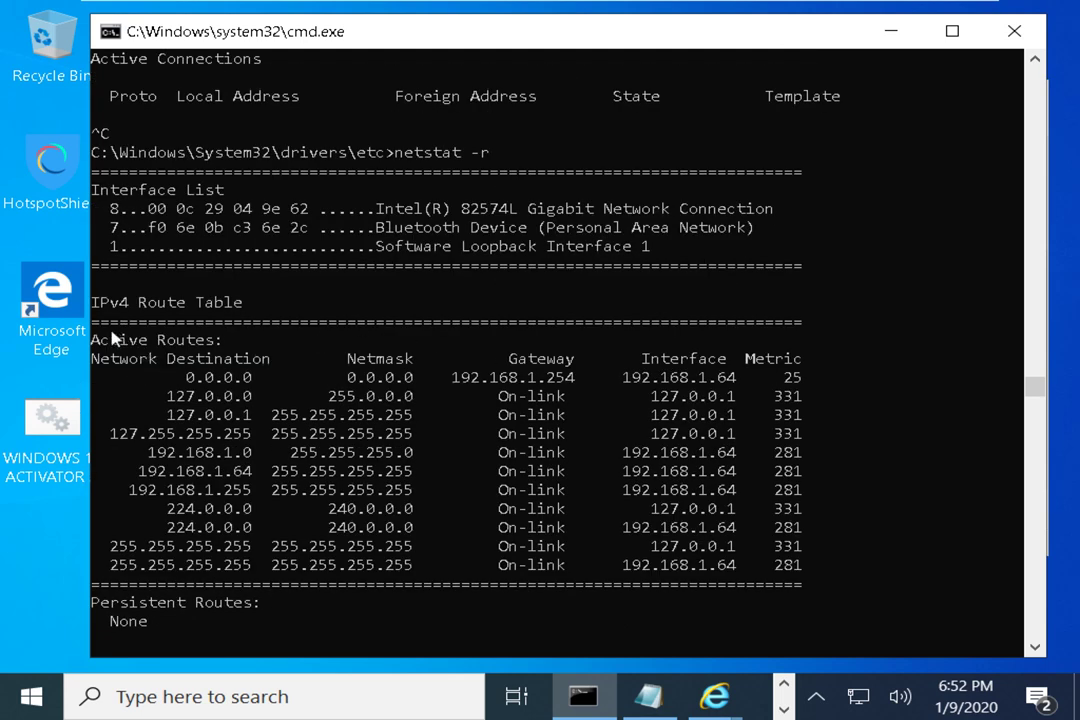
pyautogui.moveTo(115, 340); pyautogui.dragTo(795, 390)
pyautogui.moveTo(451, 378); pyautogui.dragTo(738, 383)
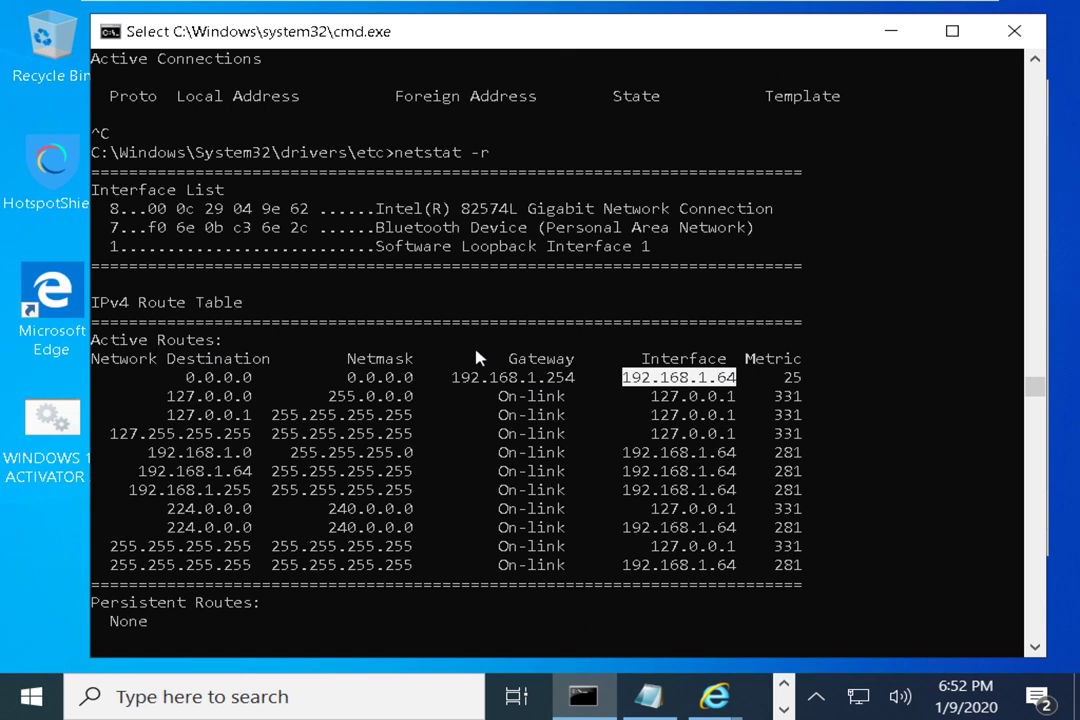
pyautogui.scroll(-11, 476, 358)
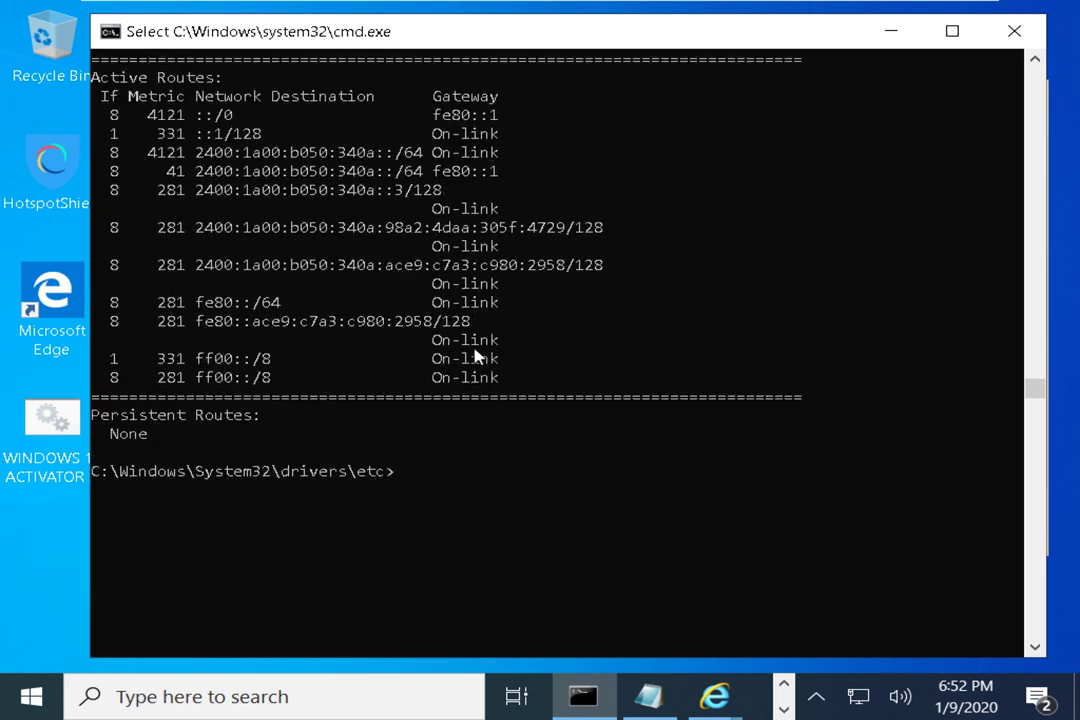
pyautogui.scroll(-1, 476, 358)
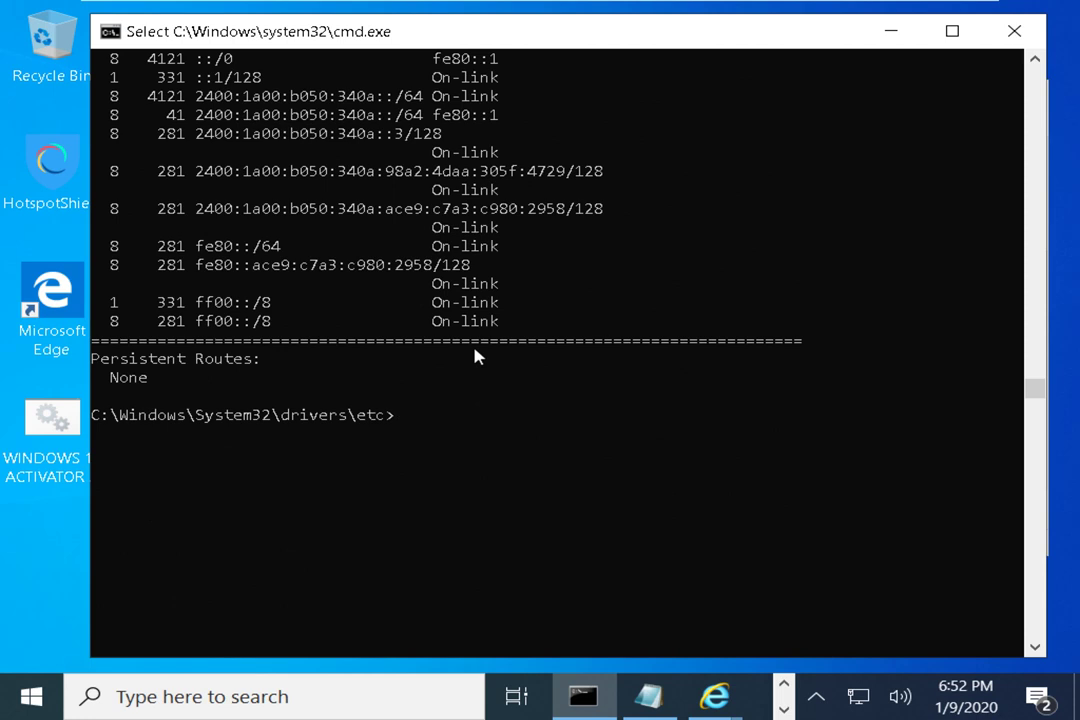
# Run the command line 'ipconfig; notepad', which only prints ipconfig's help text
pyautogui.write('&&')
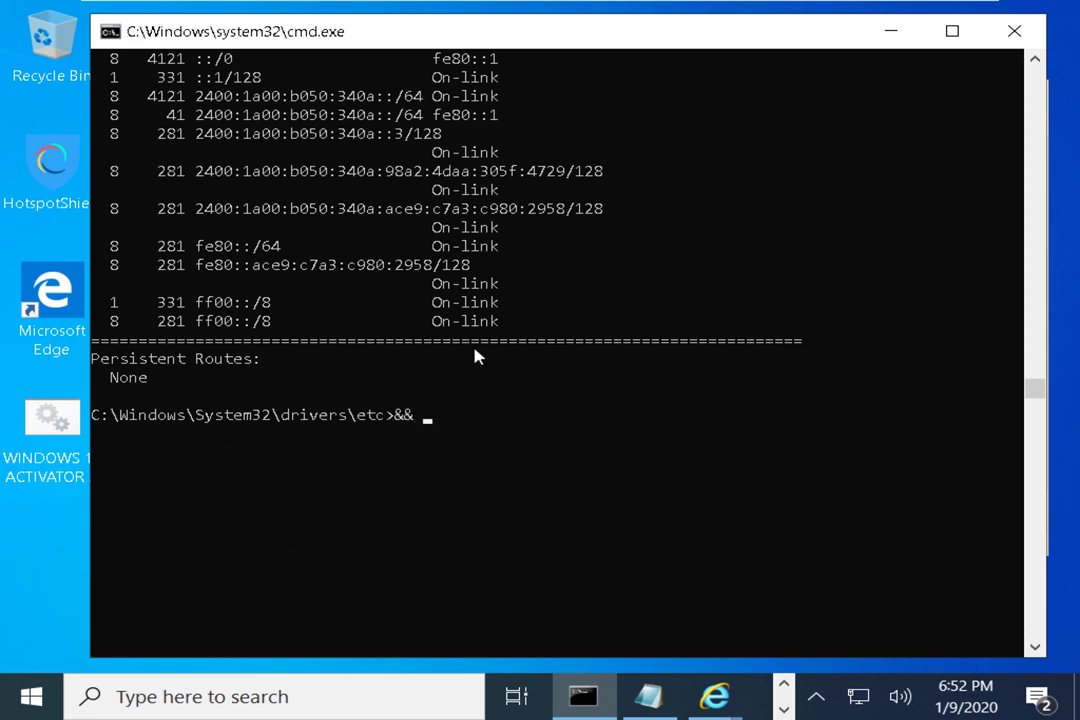
pyautogui.press('BackSpace')
pyautogui.press('BackSpace')
pyautogui.press('BackSpace')
pyautogui.write(';')
pyautogui.press('BackSpace')
pyautogui.write('ipconfig; notep')
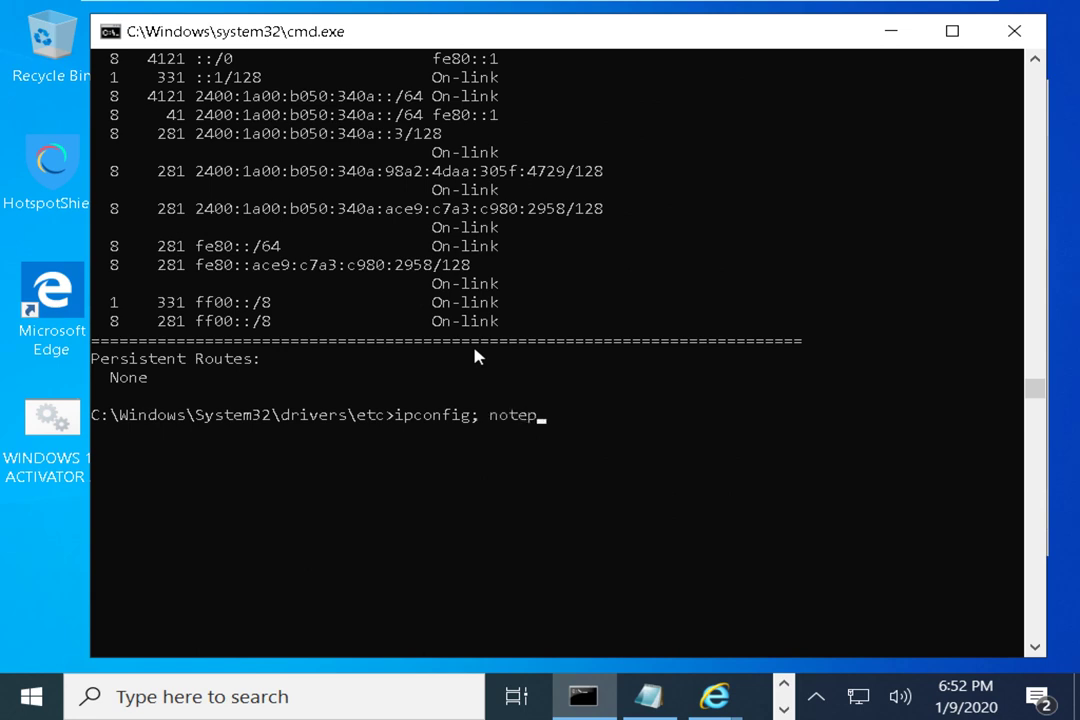
pyautogui.write('ad')
pyautogui.press('Return')
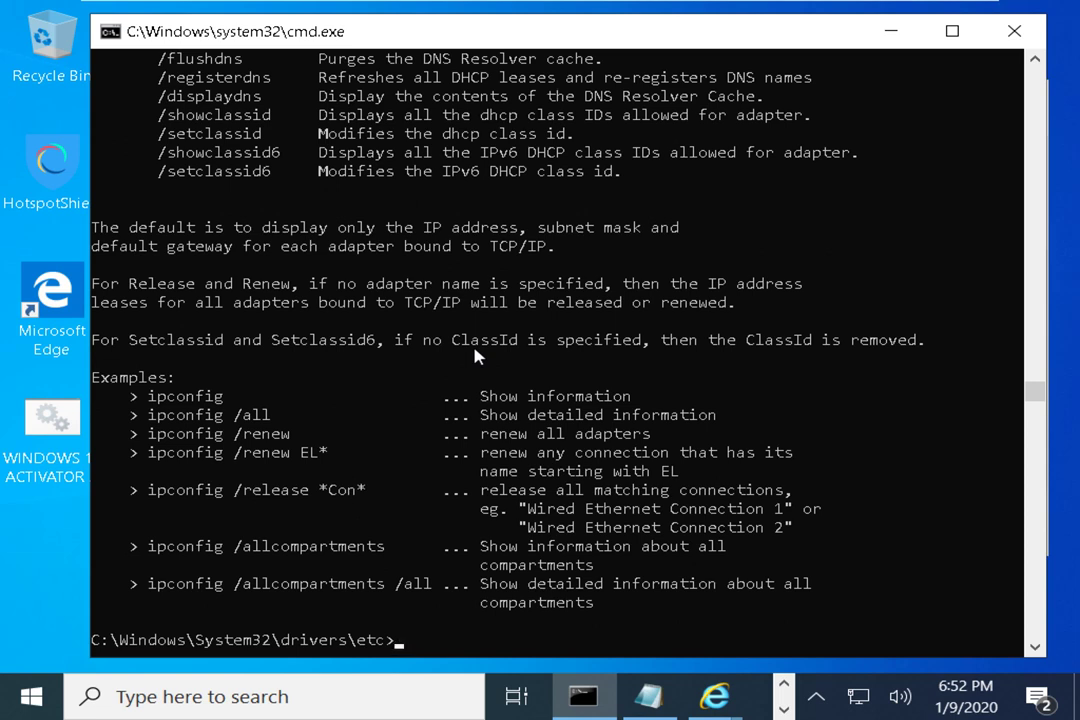
# Add a blank prompt line and clear the console with cls
pyautogui.press('Return')
pyautogui.press('Return')
pyautogui.press('Return')
pyautogui.press('Return')
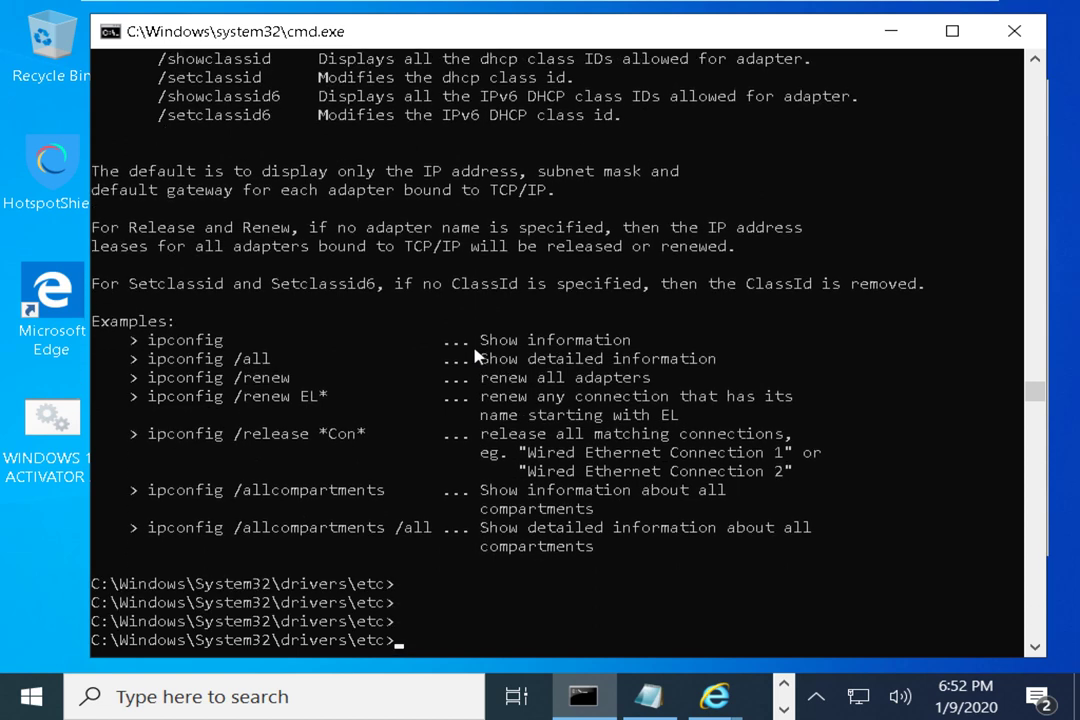
pyautogui.write('cls')
pyautogui.press('Return')
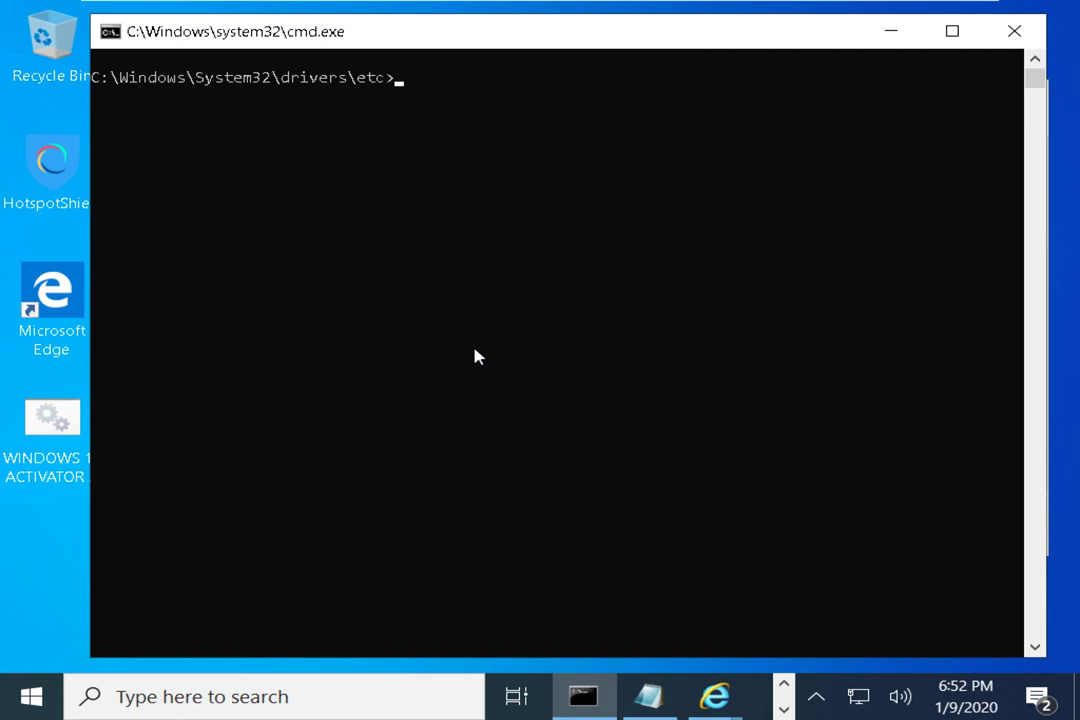
# Enter netstat at the prompt and move the console window slightly right and down
pyautogui.write('netstat')
pyautogui.moveTo(436, 41); pyautogui.dragTo(421, 44)
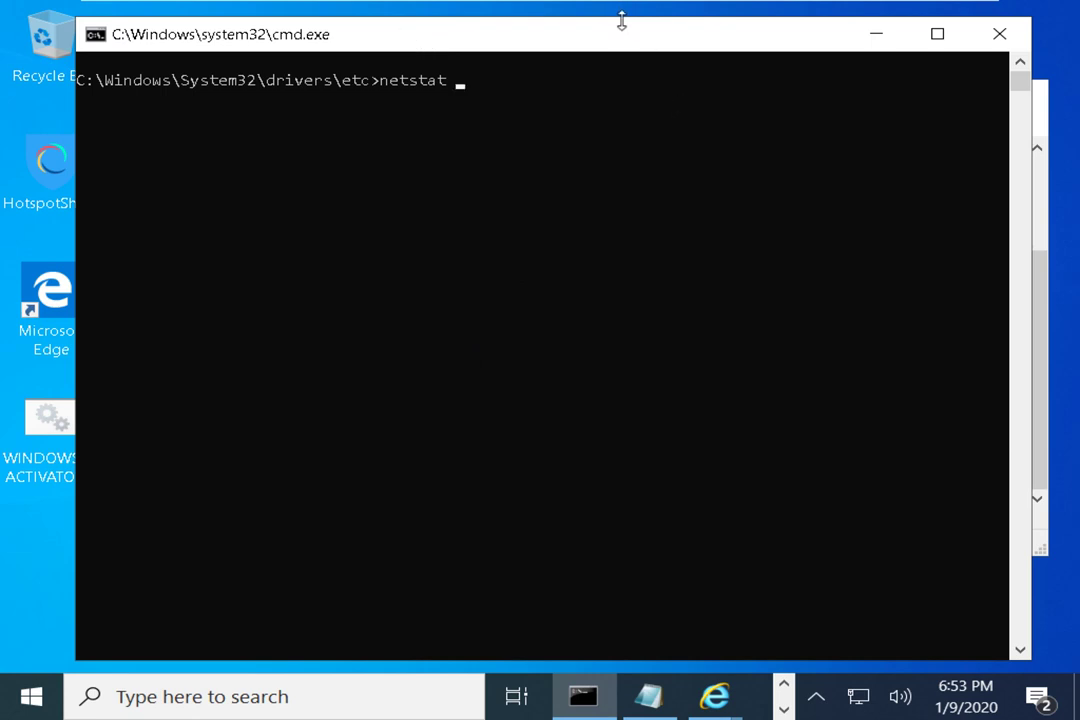
pyautogui.moveTo(622, 19); pyautogui.dragTo(640, 47)
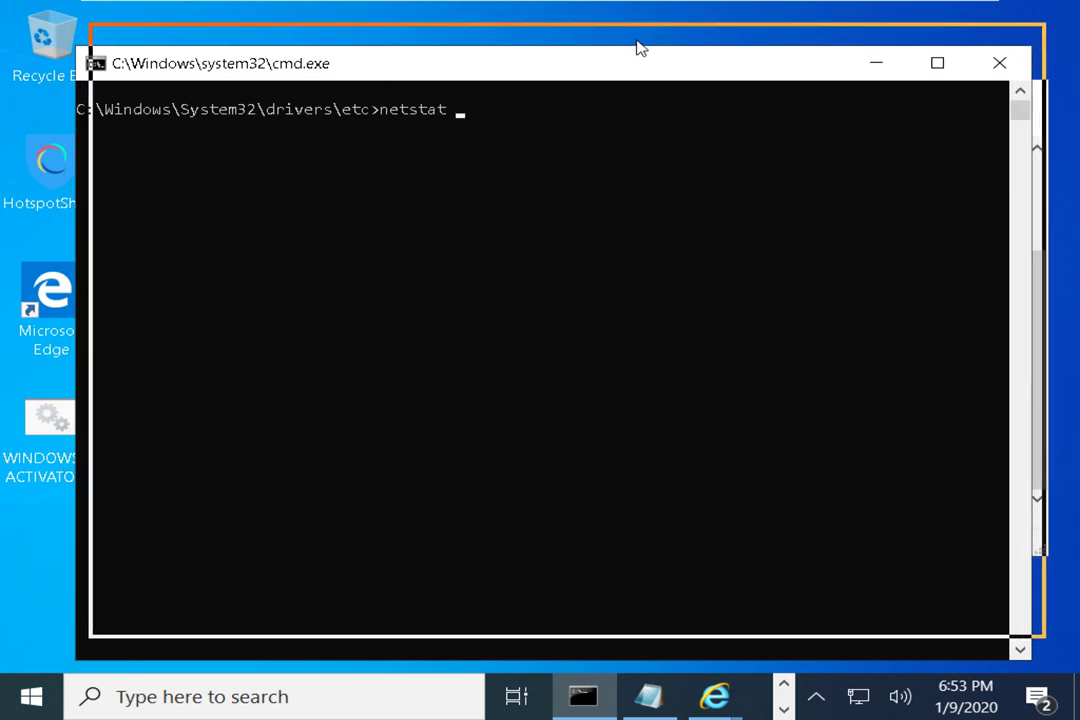
pyautogui.moveTo(640, 47); pyautogui.dragTo(651, 45)
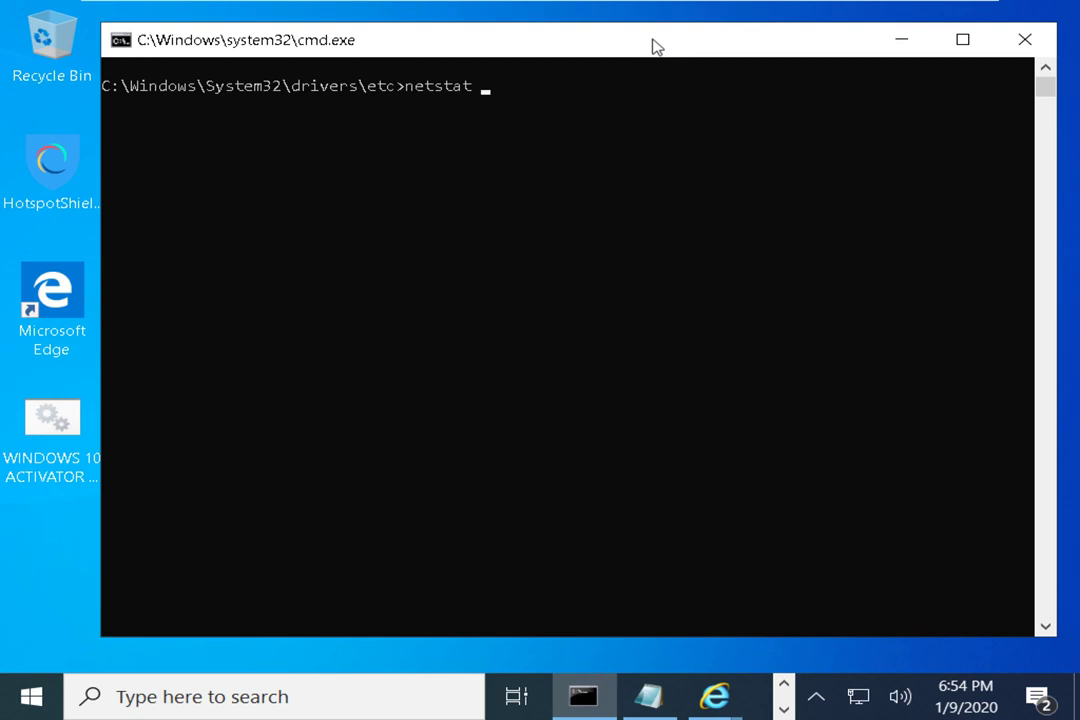
# Run the netstat ipconfig && dir chain, then retry it as netstat ipconfig
pyautogui.write('ipconfig &&')
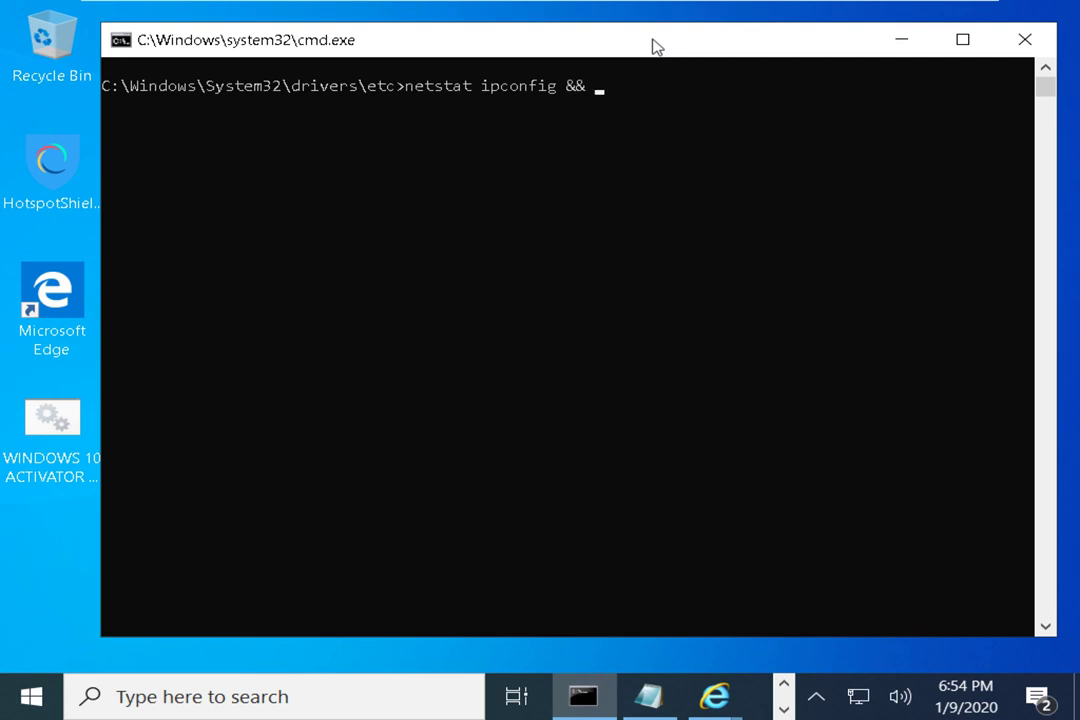
pyautogui.write(' dir')
pyautogui.press('Return')
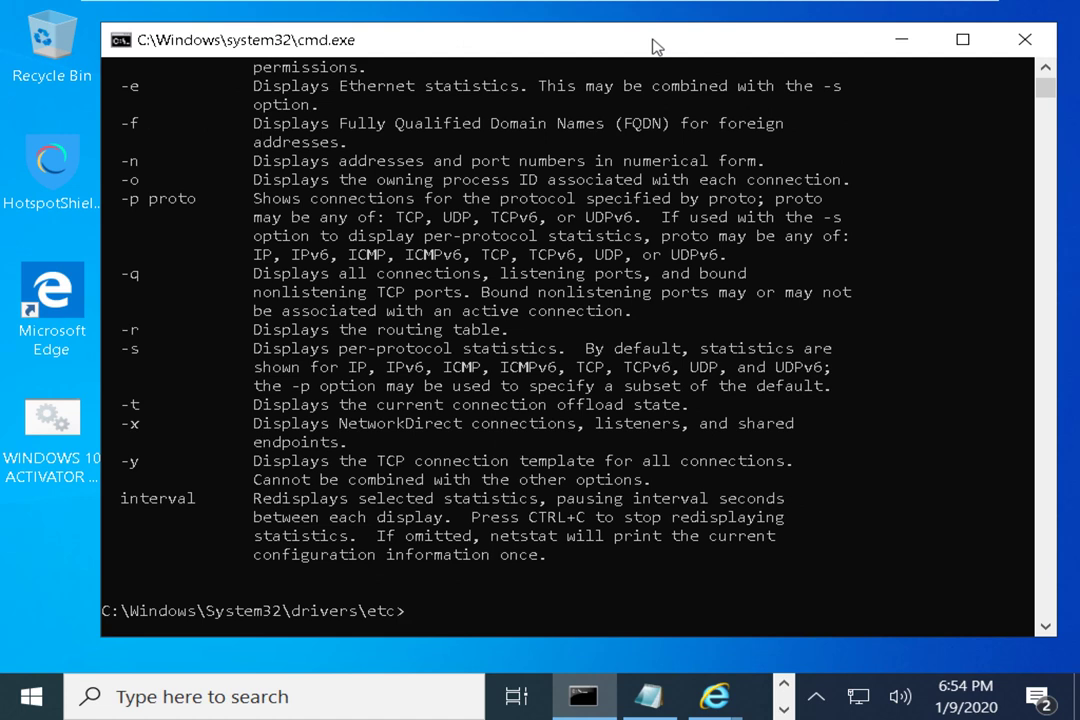
pyautogui.press('Up')
pyautogui.press('BackSpace')
pyautogui.press('BackSpace')
pyautogui.press('BackSpace')
pyautogui.press('BackSpace')
pyautogui.press('BackSpace')
pyautogui.press('BackSpace')
pyautogui.press('BackSpace')
pyautogui.press('BackSpace')
pyautogui.press('BackSpace')
pyautogui.press('BackSpace')
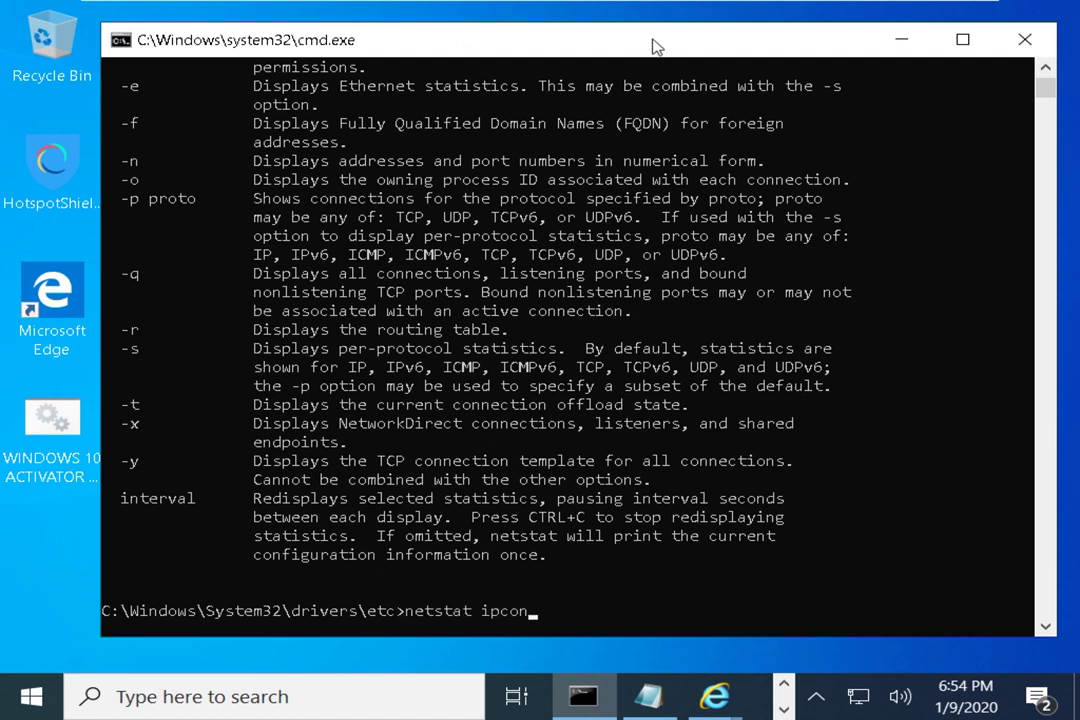
pyautogui.write('fig')
pyautogui.press('Return')
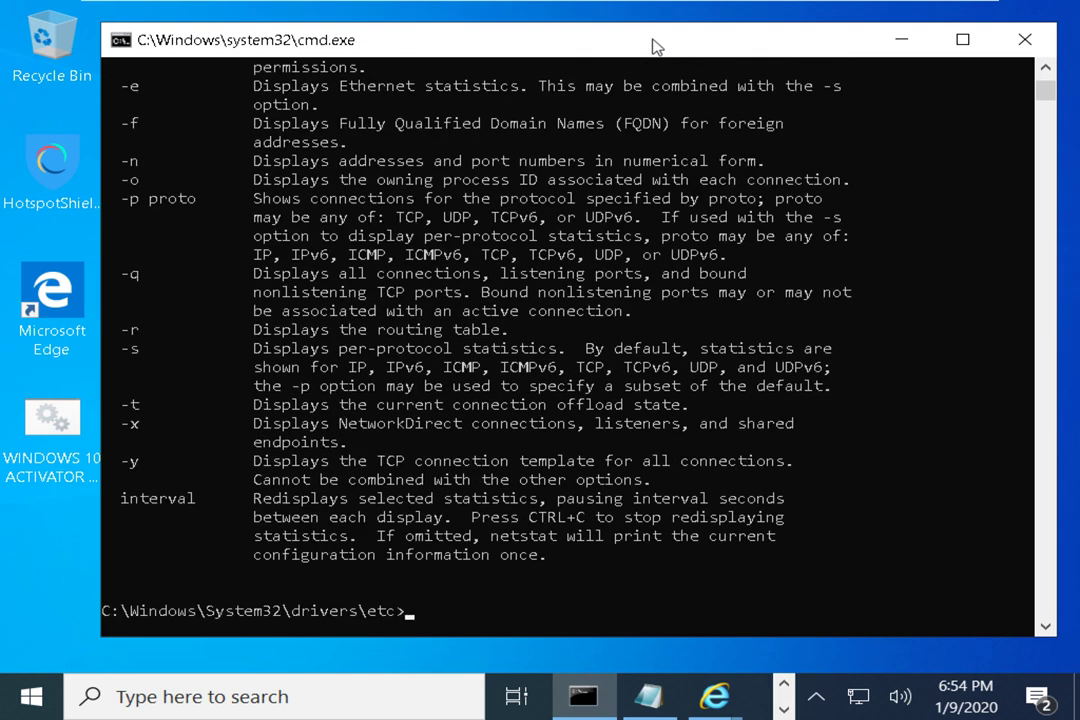
# Run ipconfig to show IPv4 192.168.1.64 and gateway 192.168.1.254, then recall it with &&
pyautogui.write('ipconfig')
pyautogui.press('BackSpace')
pyautogui.press('BackSpace')
pyautogui.press('BackSpace')
pyautogui.write('ig')
pyautogui.press('Return')
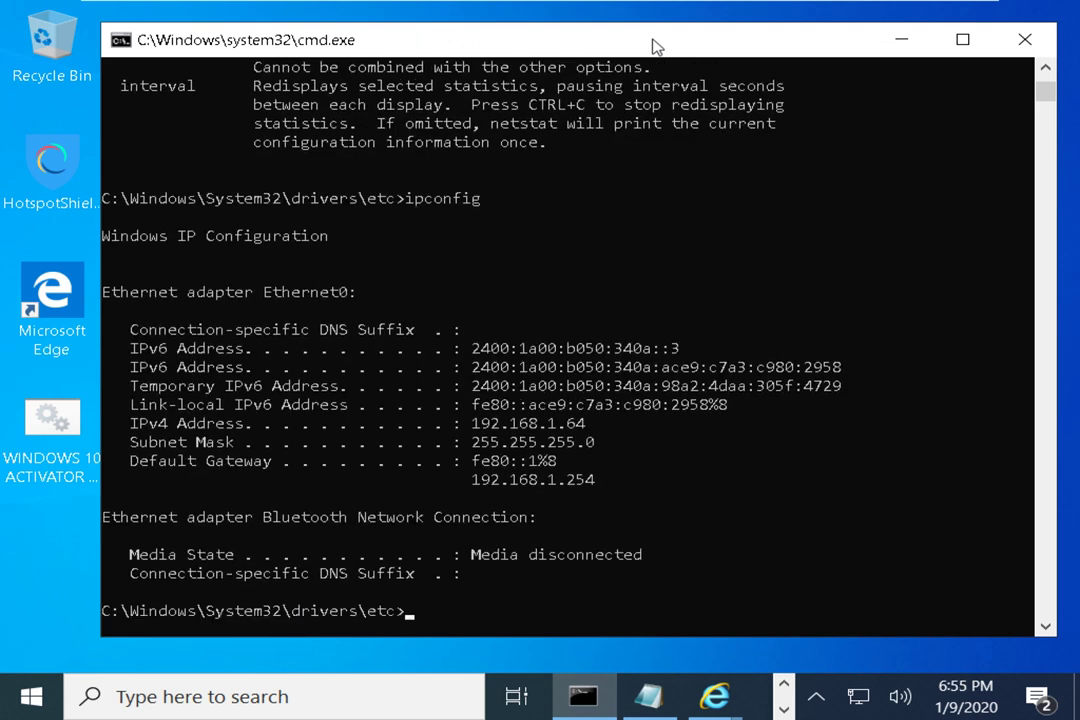
pyautogui.press('Up')
pyautogui.write('&&')
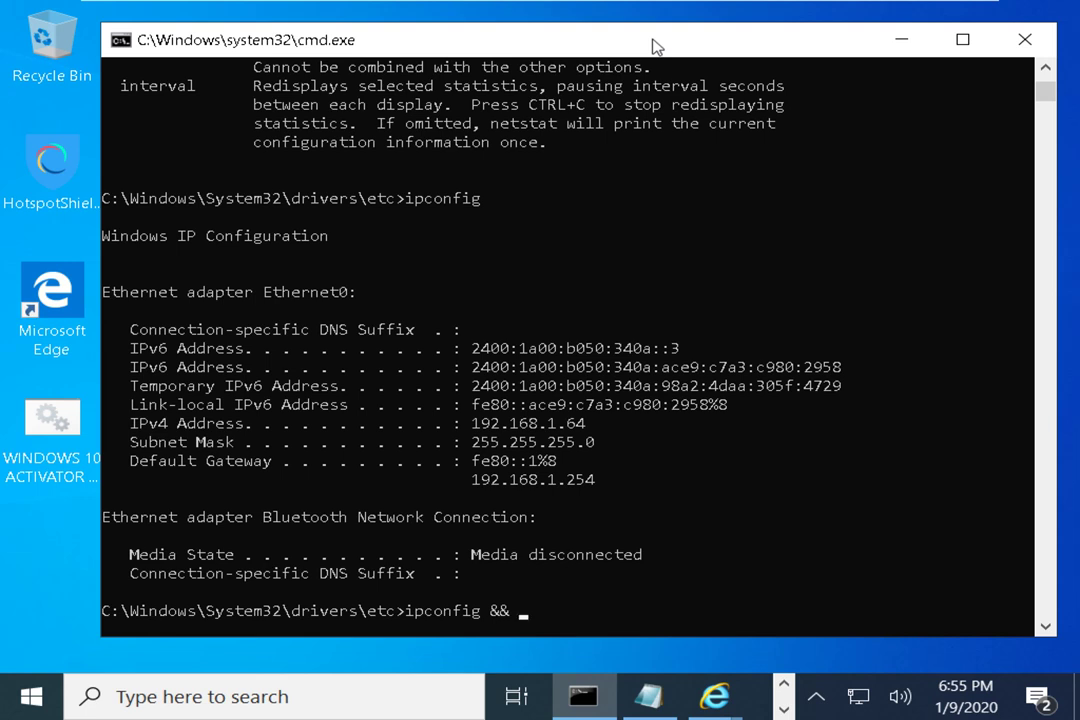
# Run ipconfig && notepad, then close the empty Notepad window that opens
pyautogui.write('note[pad')
pyautogui.press('BackSpace')
pyautogui.press('BackSpace')
pyautogui.press('BackSpace')
pyautogui.press('BackSpace')
pyautogui.write('pad')
pyautogui.press('Return')
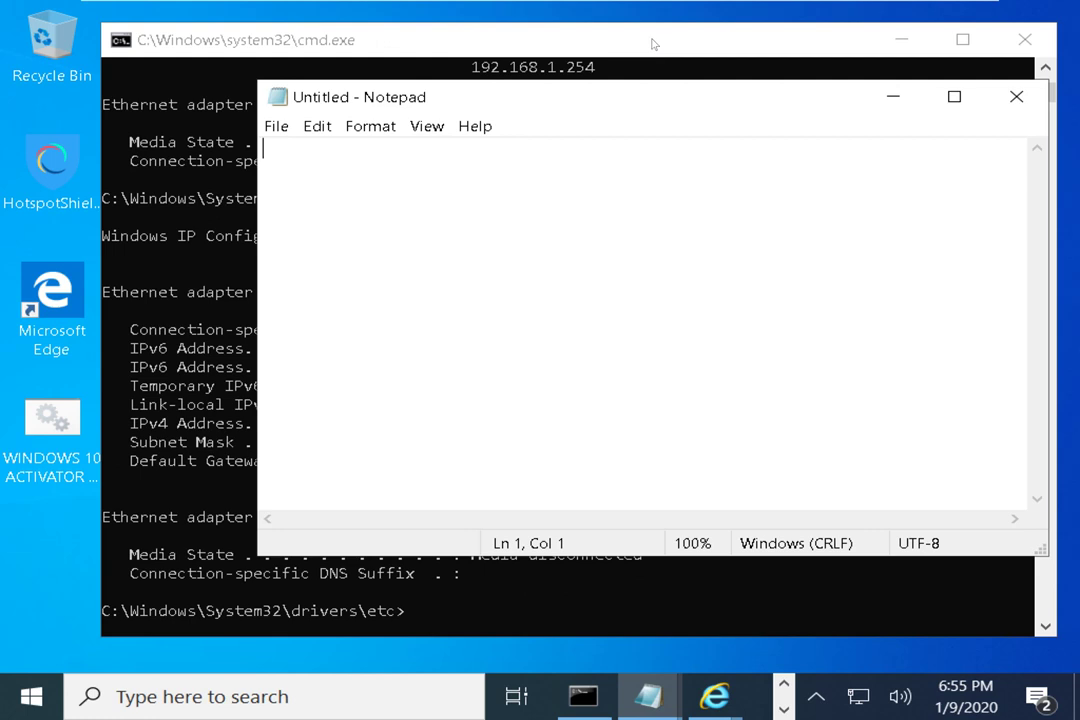
pyautogui.click(1017, 97)
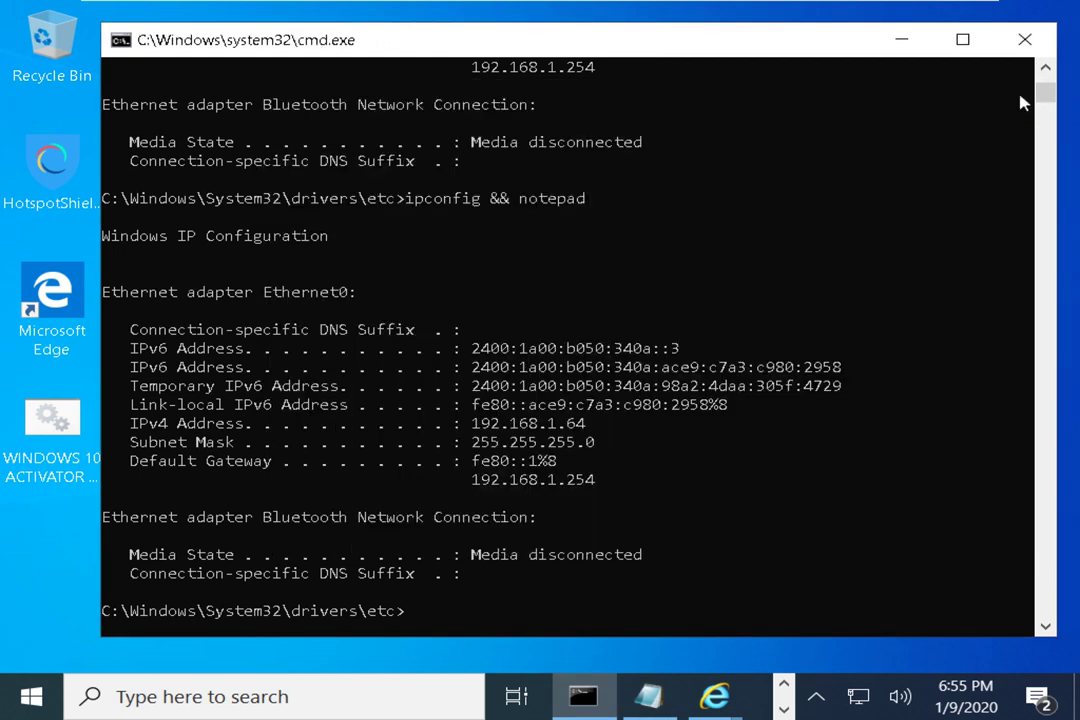
pyautogui.click(682, 405)
# Rerun the chain with && dir to list the drivers\etc files, bringing the console forward
pyautogui.press('Up')
pyautogui.write('&& ')
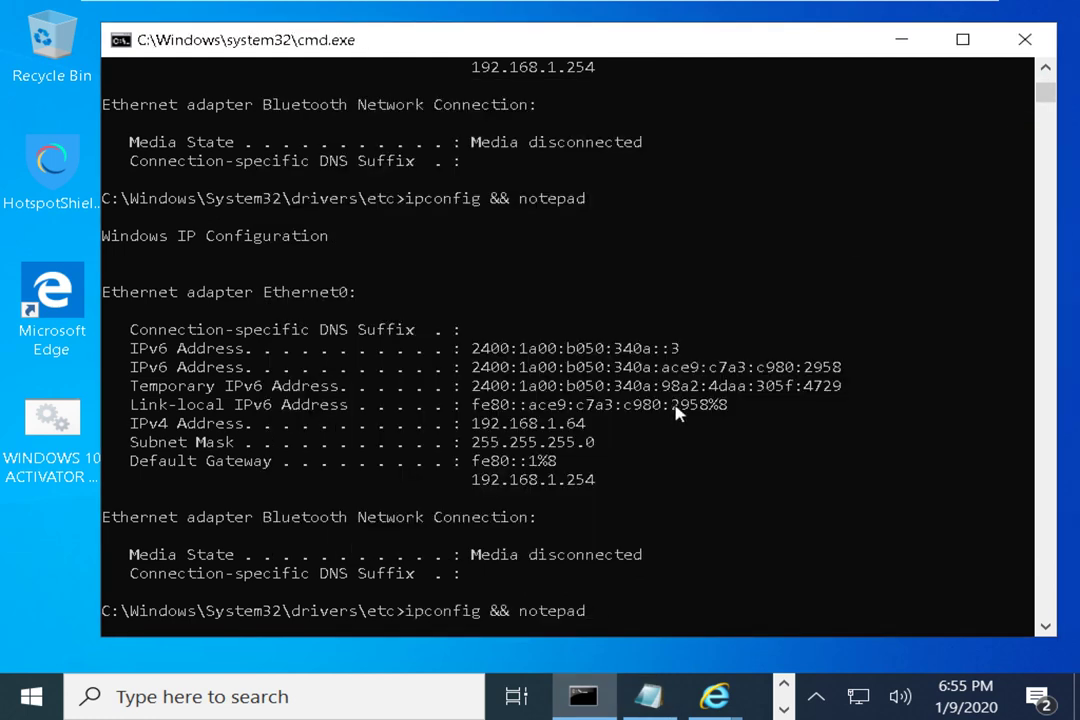
pyautogui.write('dir')
pyautogui.press('Return')
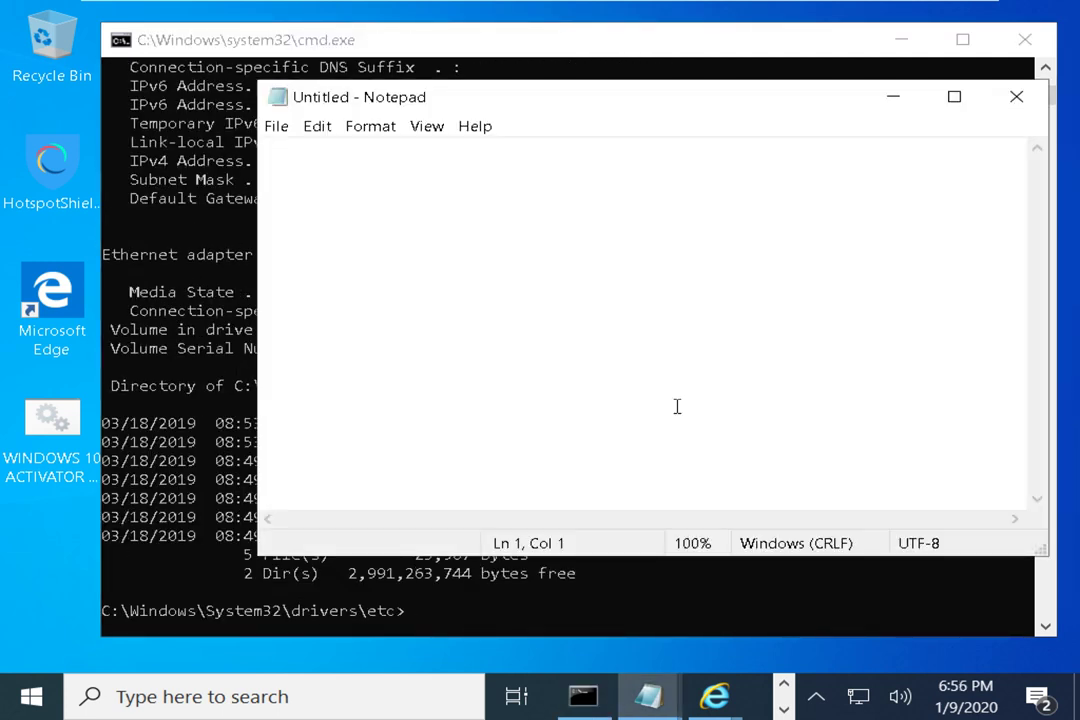
pyautogui.click(213, 348)
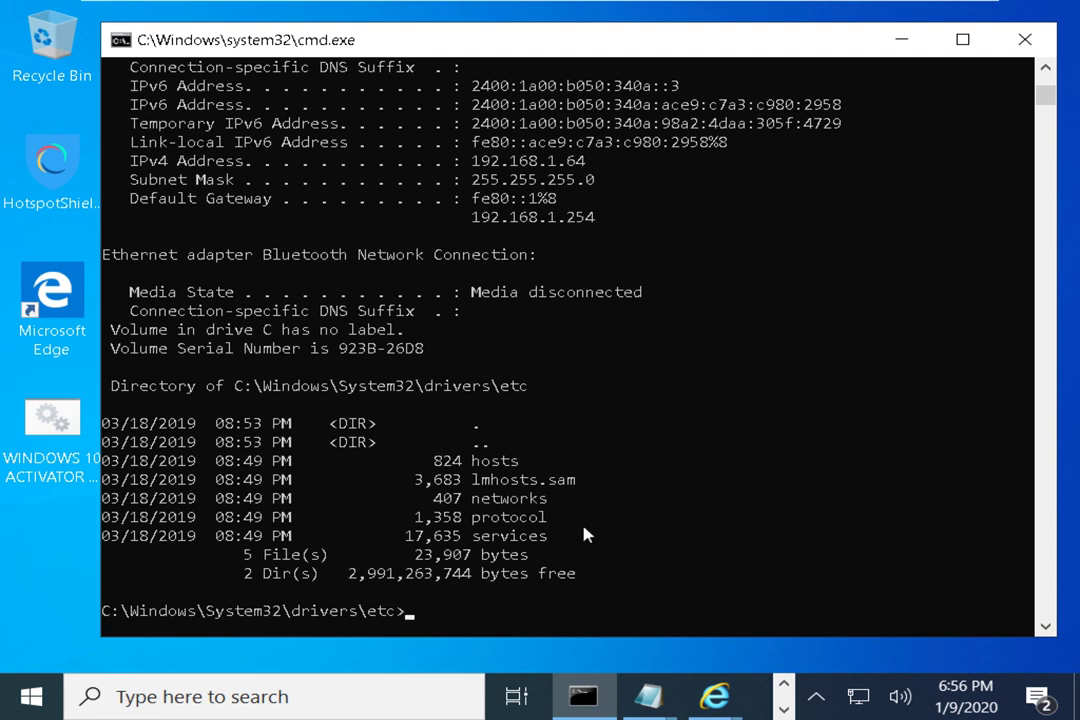
# Recall the command chain, add a pipe, reposition the console window, and trim the command
pyautogui.press('Up')
pyautogui.write('|')
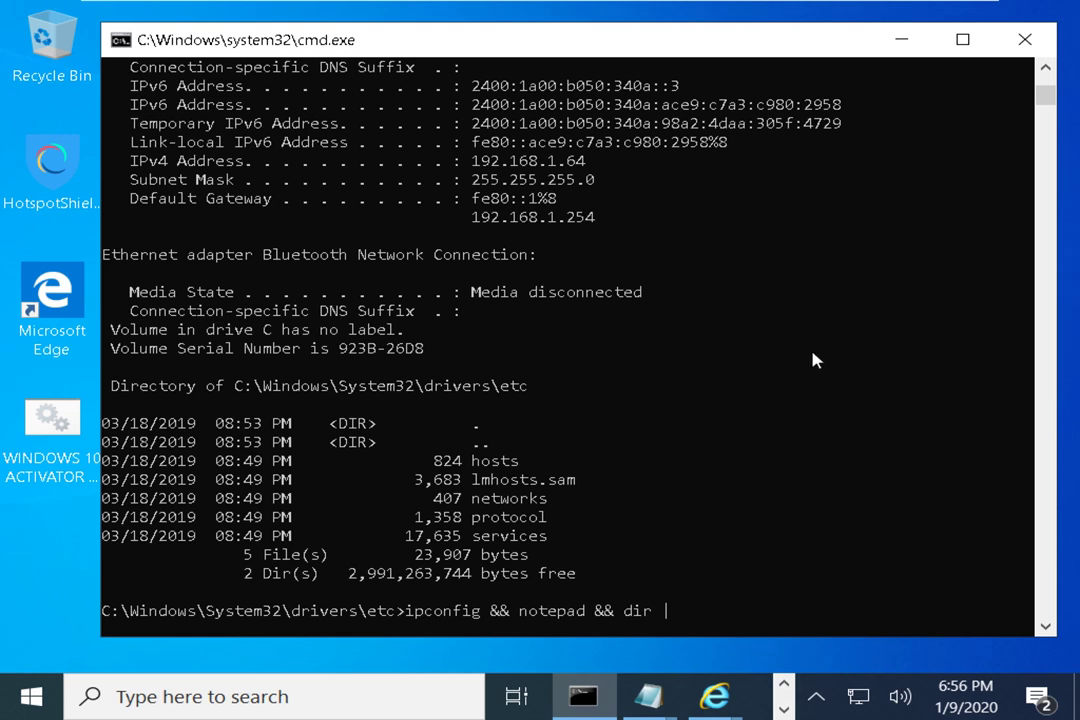
pyautogui.moveTo(699, 43); pyautogui.dragTo(647, 59)
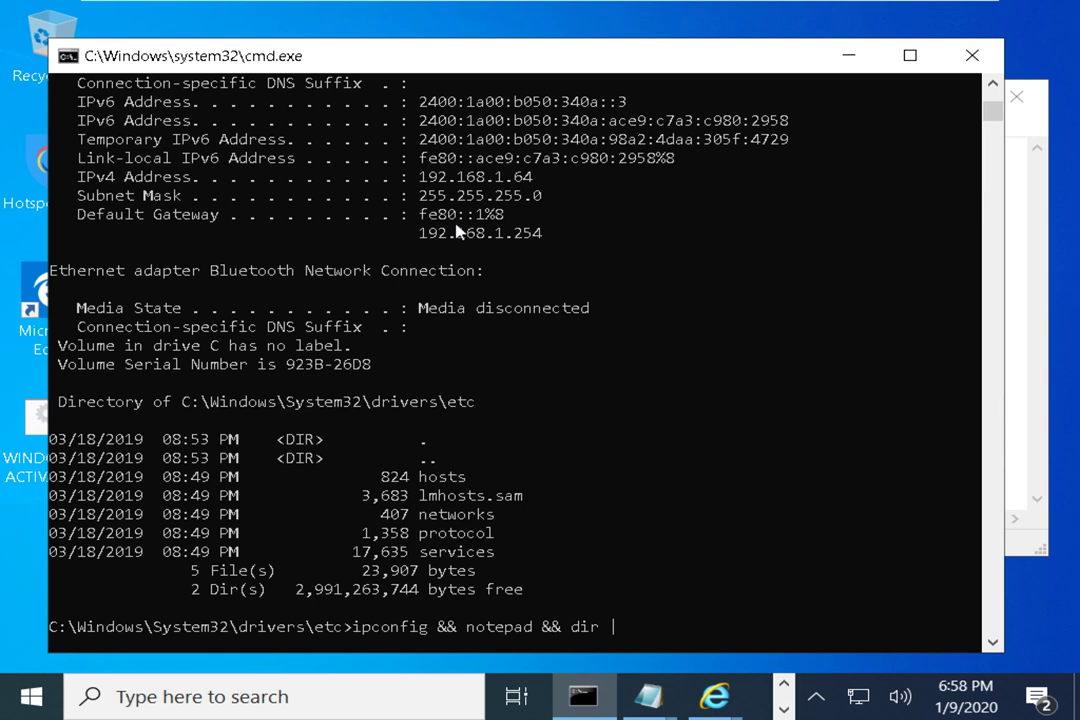
pyautogui.moveTo(490, 53); pyautogui.dragTo(494, 42)
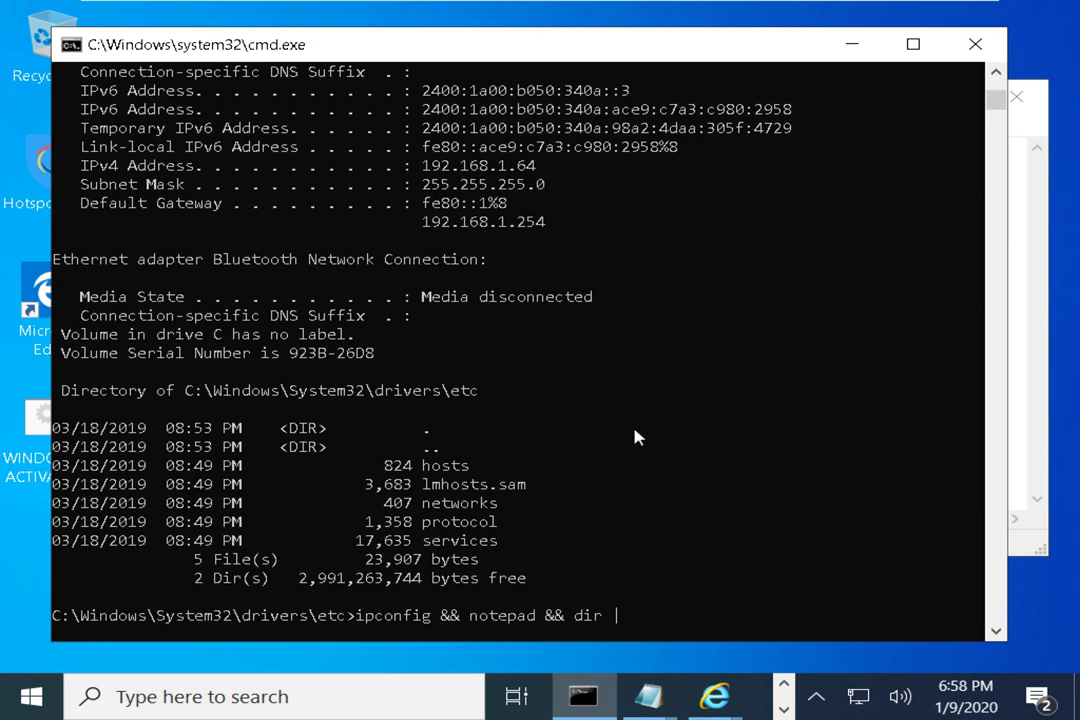
pyautogui.press('BackSpace')
pyautogui.press('BackSpace')
pyautogui.press('BackSpace')
pyautogui.press('BackSpace')
pyautogui.press('BackSpace')
pyautogui.press('BackSpace')
pyautogui.press('BackSpace')
pyautogui.press('BackSpace')
pyautogui.press('BackSpace')
pyautogui.press('BackSpace')
pyautogui.press('BackSpace')
pyautogui.press('BackSpace')
pyautogui.press('BackSpace')
pyautogui.press('BackSpace')
pyautogui.press('BackSpace')
pyautogui.press('BackSpace')
pyautogui.press('BackSpace')
pyautogui.press('BackSpace')
pyautogui.press('BackSpace')
pyautogui.press('BackSpace')
pyautogui.press('BackSpace')
pyautogui.press('BackSpace')
pyautogui.press('BackSpace')
pyautogui.press('BackSpace')
pyautogui.press('BackSpace')
pyautogui.press('BackSpace')
pyautogui.press('BackSpace')
pyautogui.press('BackSpace')
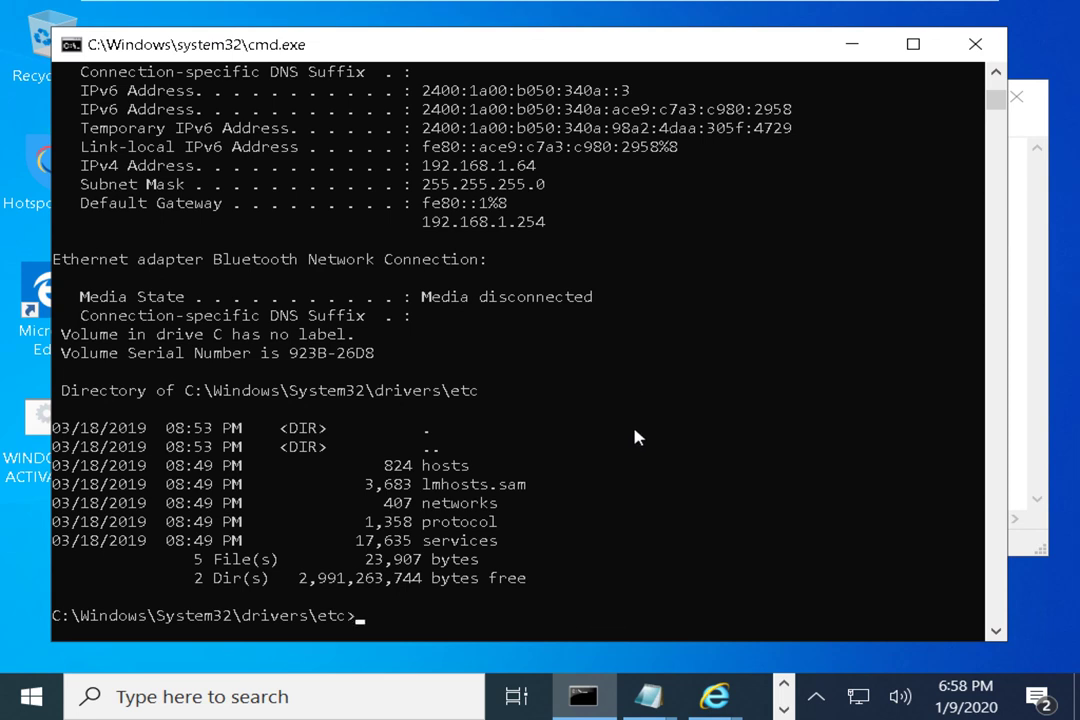
# Run nslookup google.com at a fresh prompt
pyautogui.press('Return')
pyautogui.press('Return')
pyautogui.press('Return')
pyautogui.press('Return')
pyautogui.press('Return')
pyautogui.press('Return')
pyautogui.press('Return')
pyautogui.press('Return')
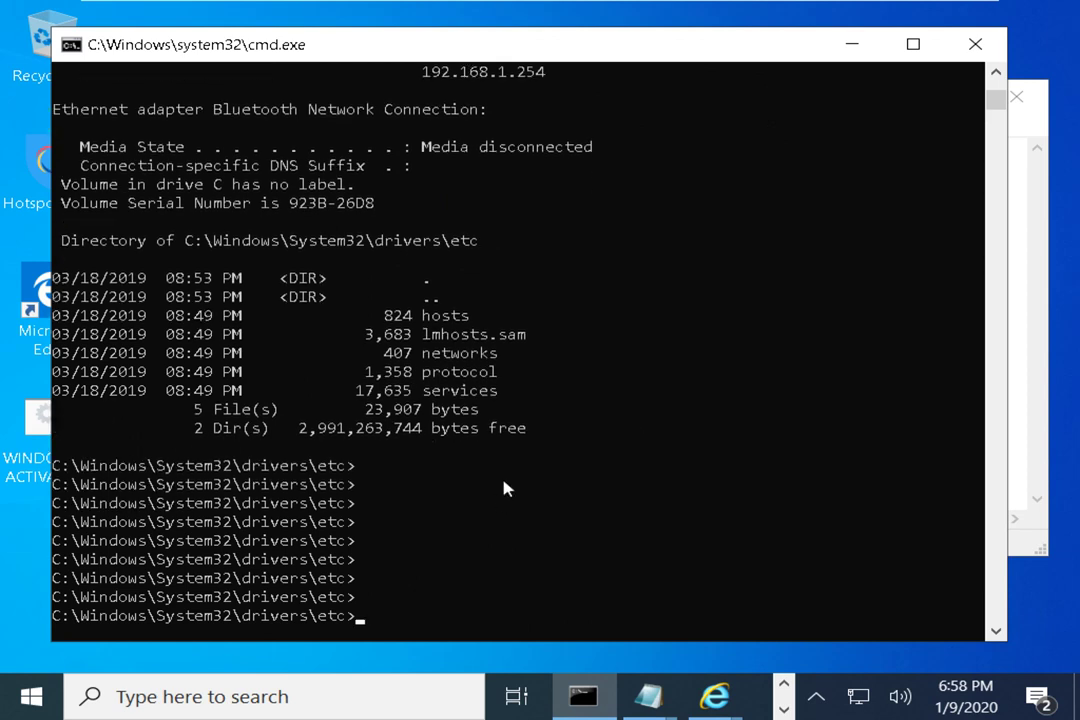
pyautogui.write('nslookup google.com')
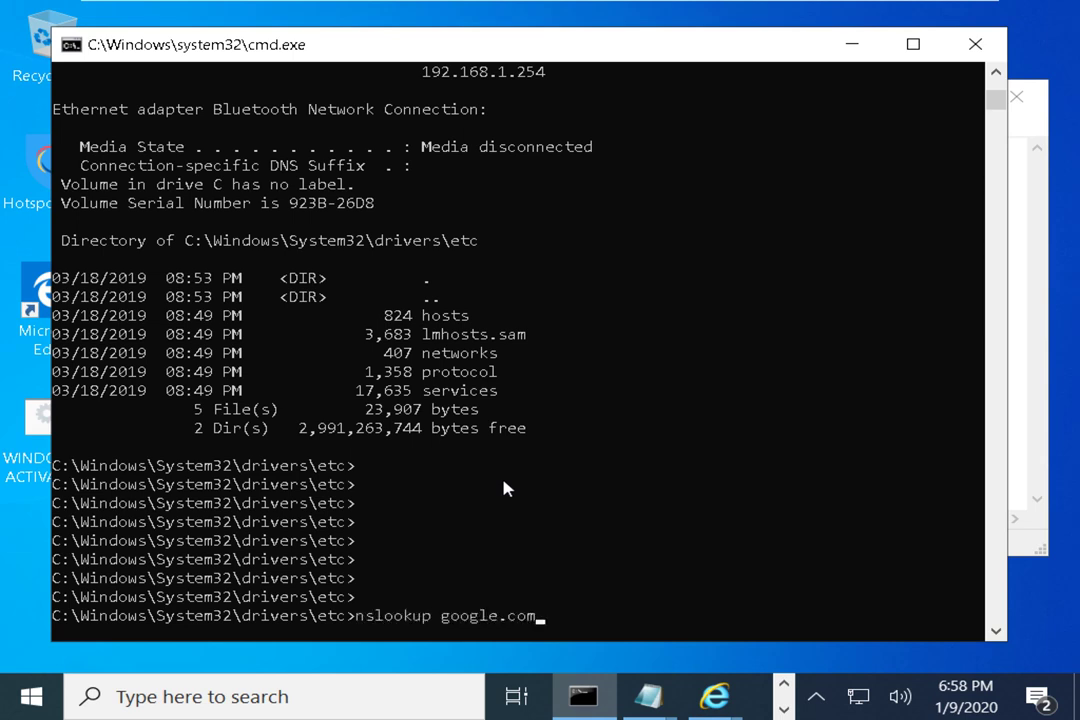
pyautogui.press('Return')
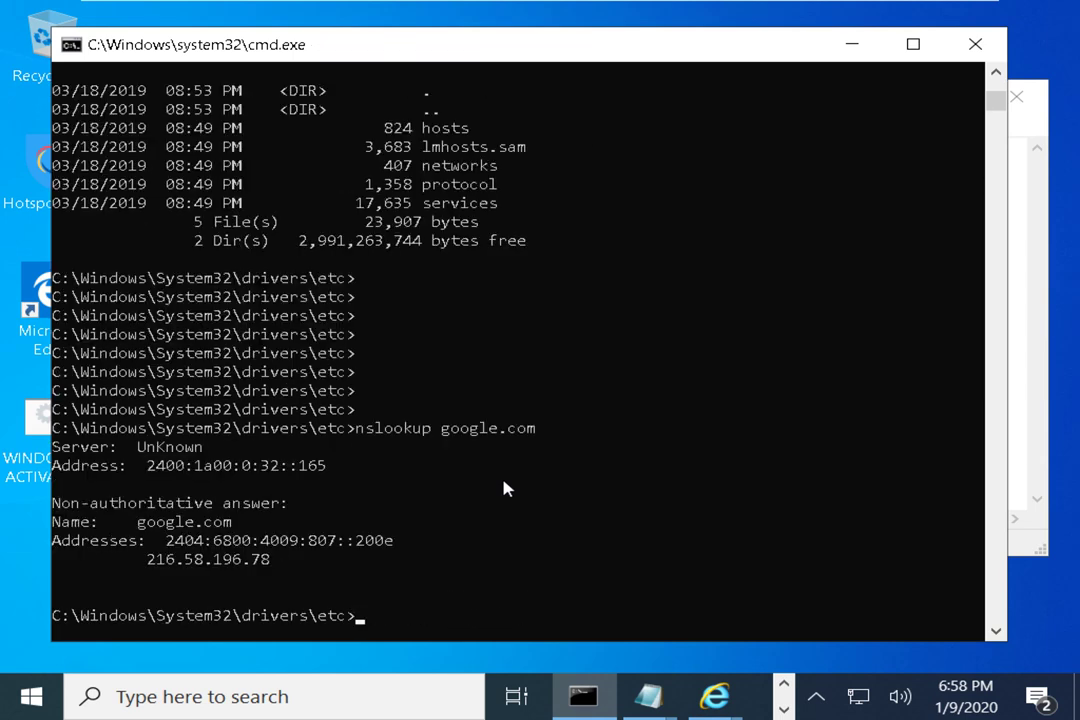
# Highlight the lookup results and copy the IPv4 address 216.58.196.78
pyautogui.moveTo(347, 428); pyautogui.dragTo(518, 432)
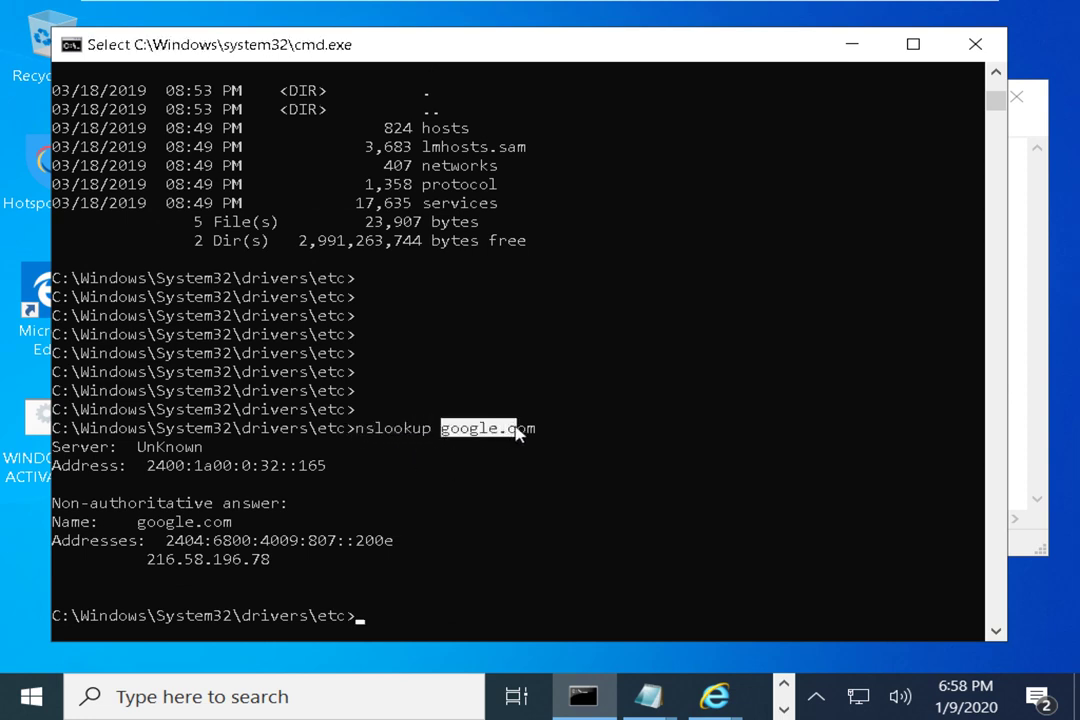
pyautogui.click(490, 428)
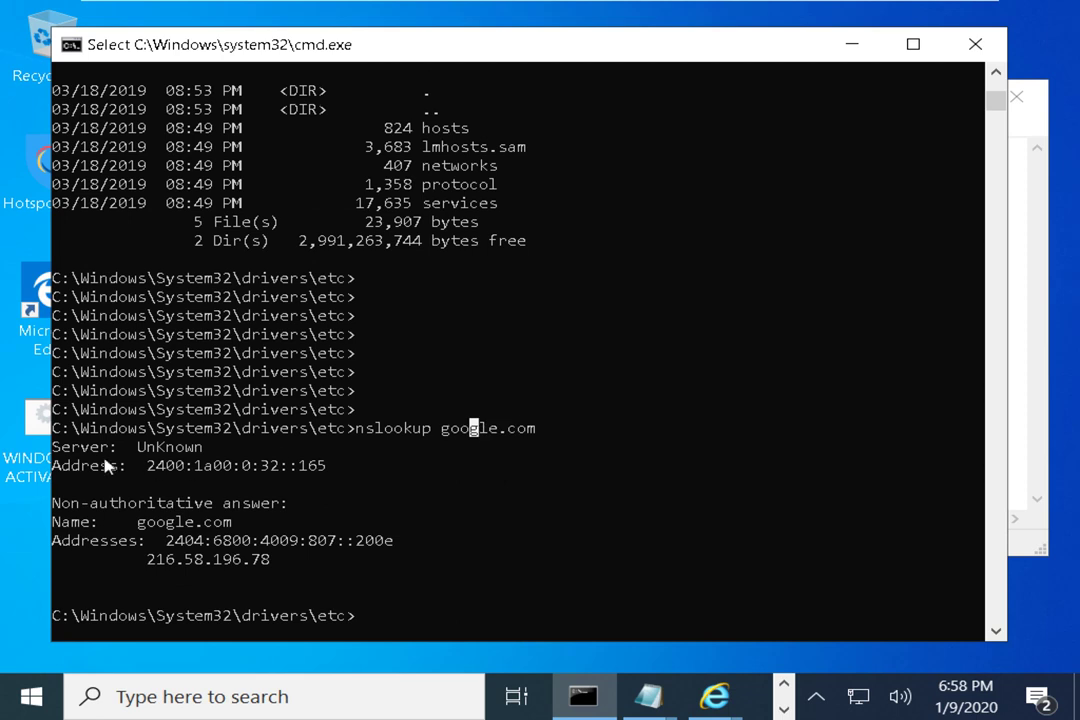
pyautogui.moveTo(137, 466); pyautogui.dragTo(328, 468)
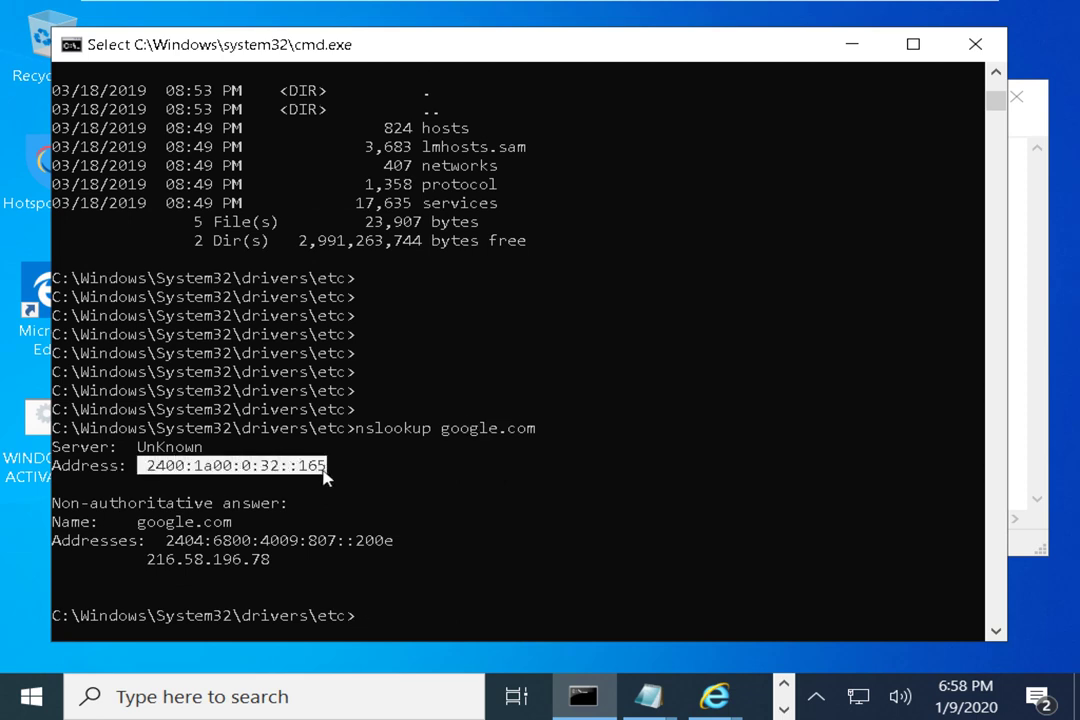
pyautogui.moveTo(130, 522); pyautogui.dragTo(245, 530)
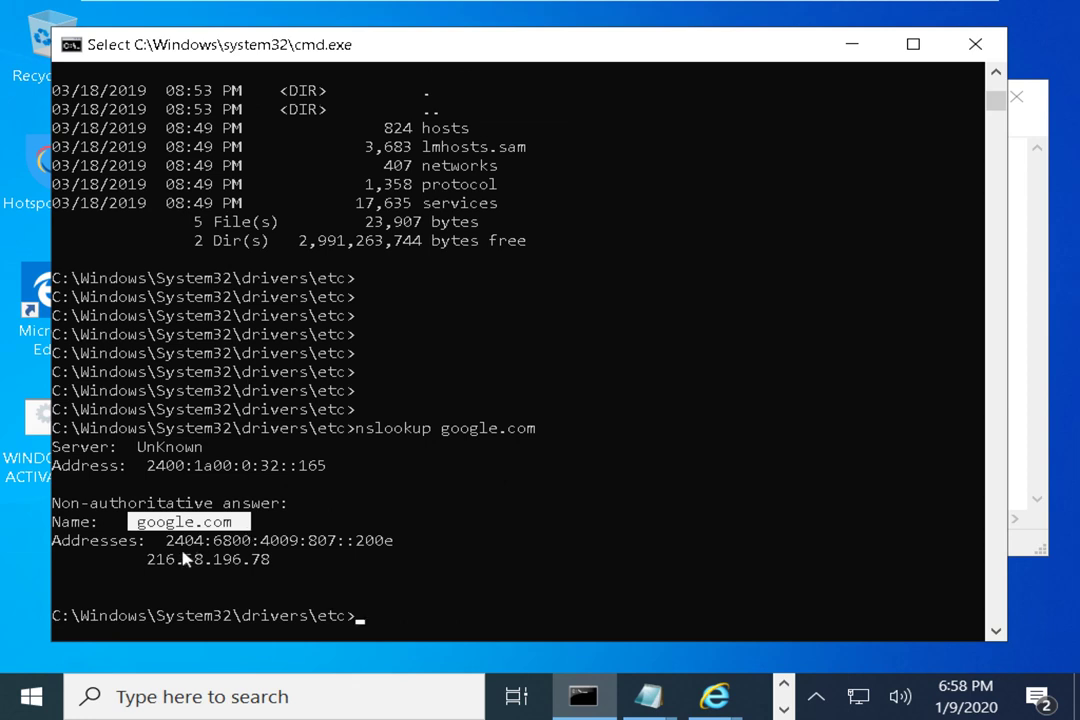
pyautogui.moveTo(166, 541); pyautogui.dragTo(228, 545)
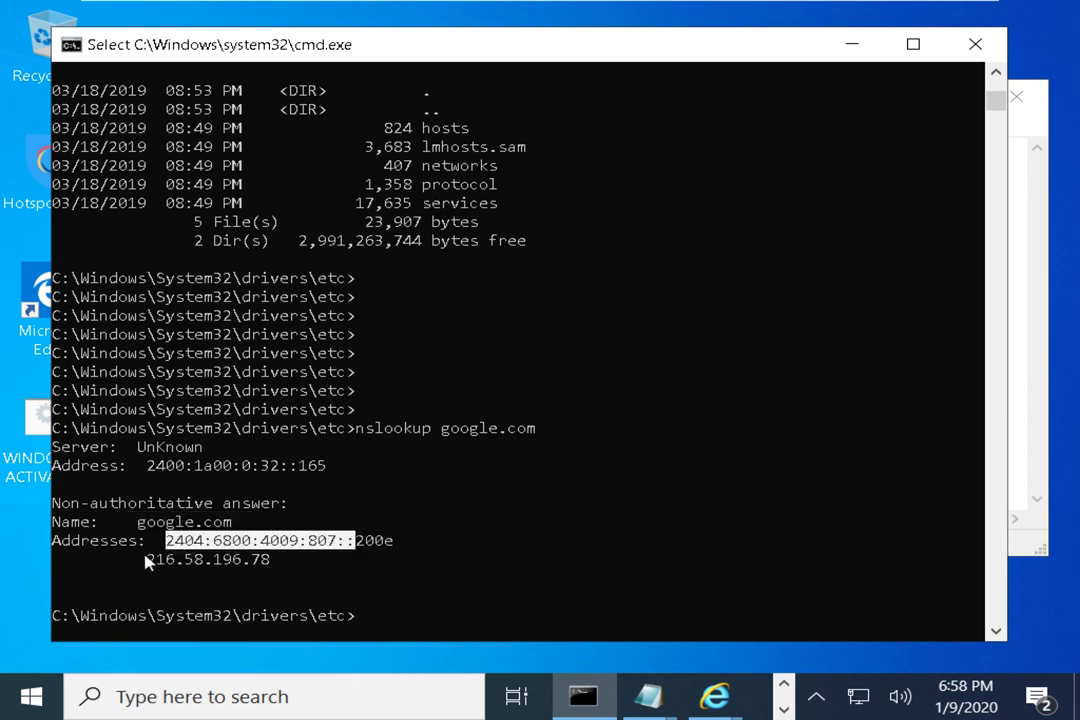
pyautogui.moveTo(147, 559); pyautogui.dragTo(268, 565)
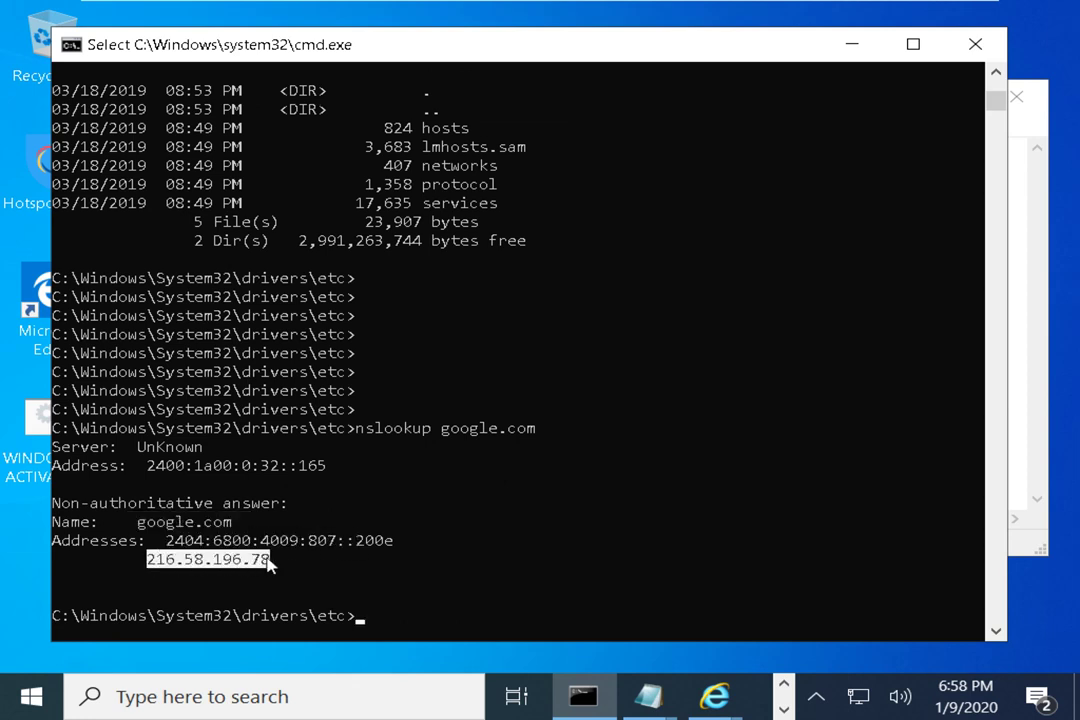
pyautogui.moveTo(160, 540); pyautogui.dragTo(398, 543)
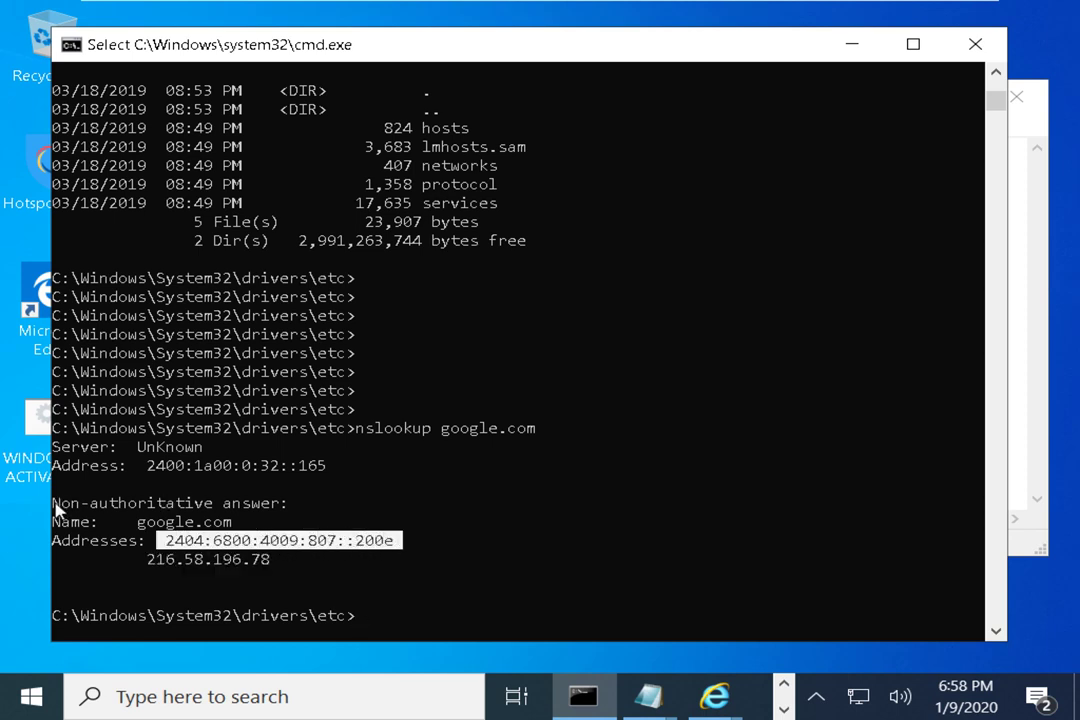
pyautogui.moveTo(55, 504); pyautogui.dragTo(276, 511)
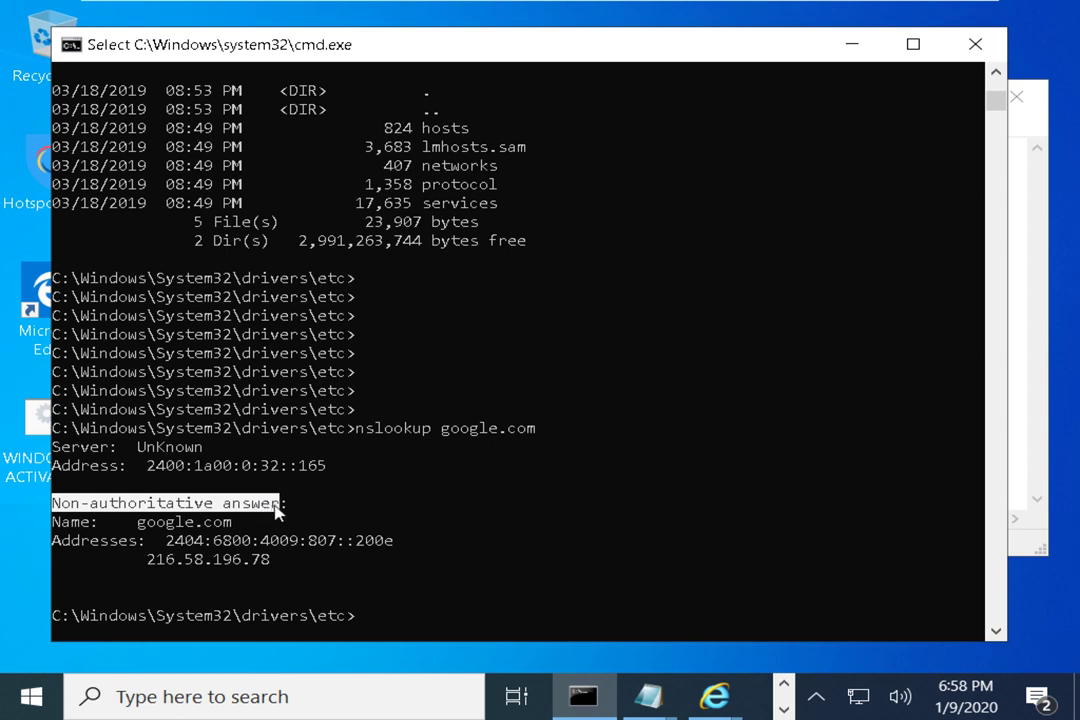
pyautogui.moveTo(148, 560); pyautogui.dragTo(268, 572)
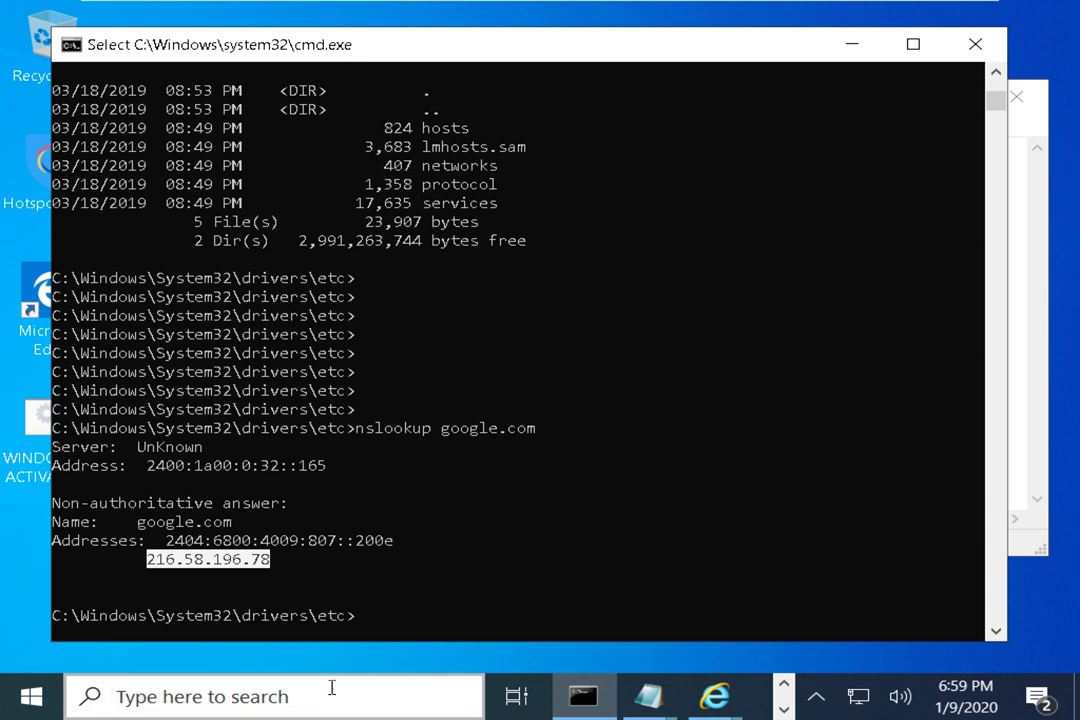
pyautogui.rightClick(410, 581)
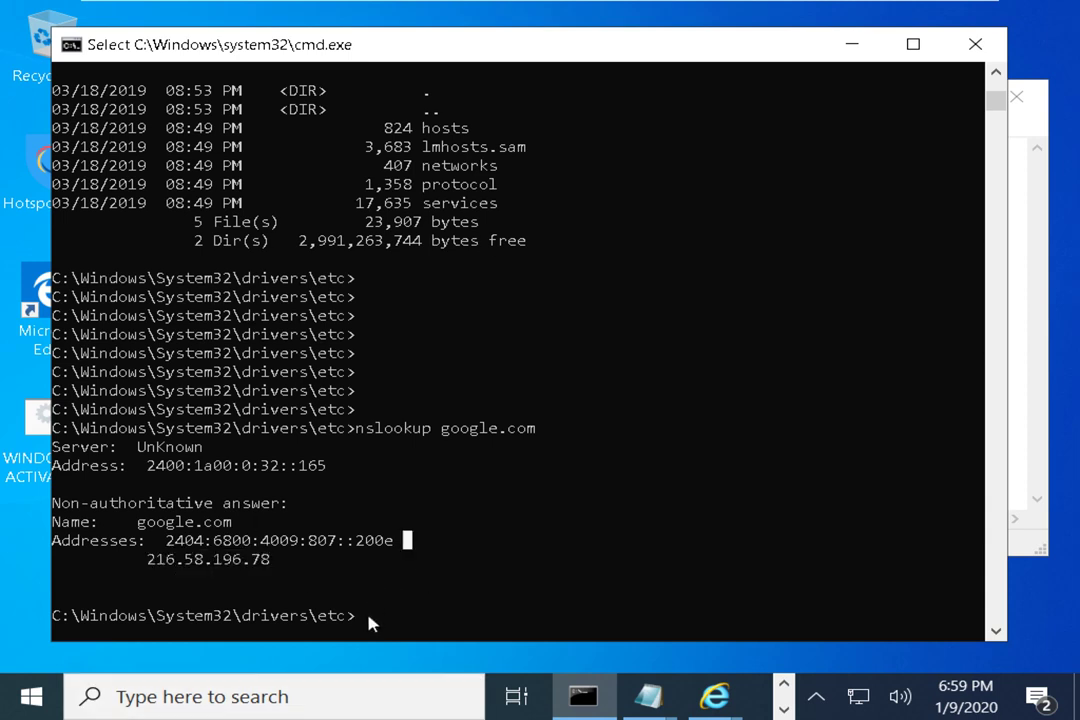
pyautogui.press('Escape')
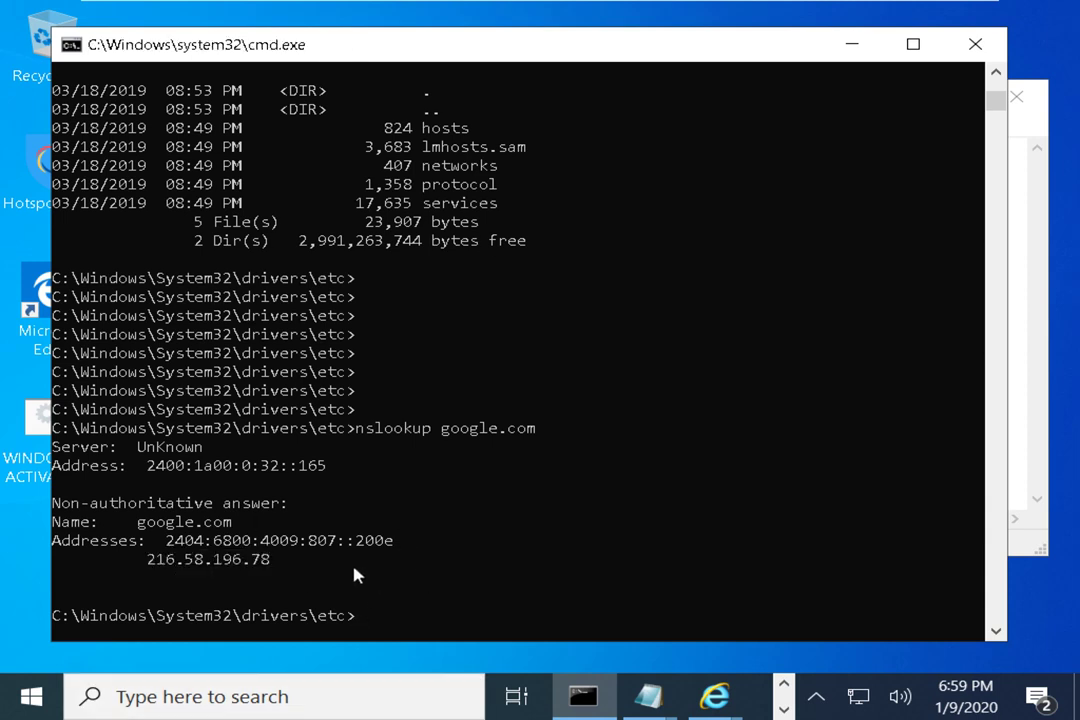
# Try tracepath google.com, then clear it from the command line
pyautogui.write('tracepath google.com')
pyautogui.press('Return')
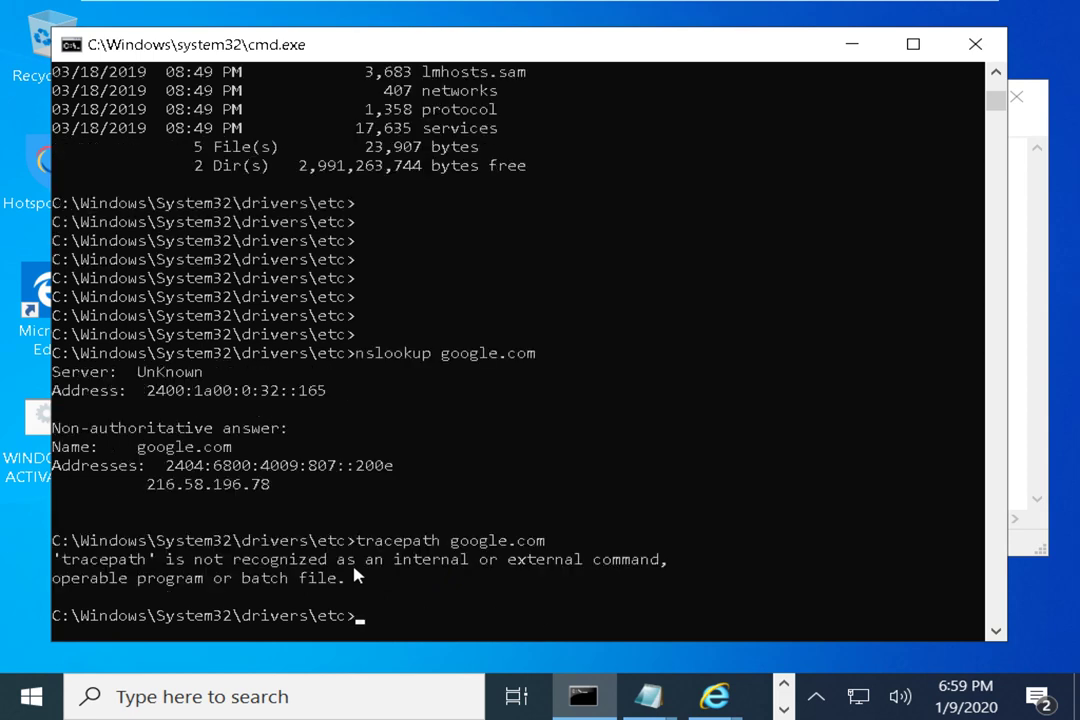
pyautogui.press('Up')
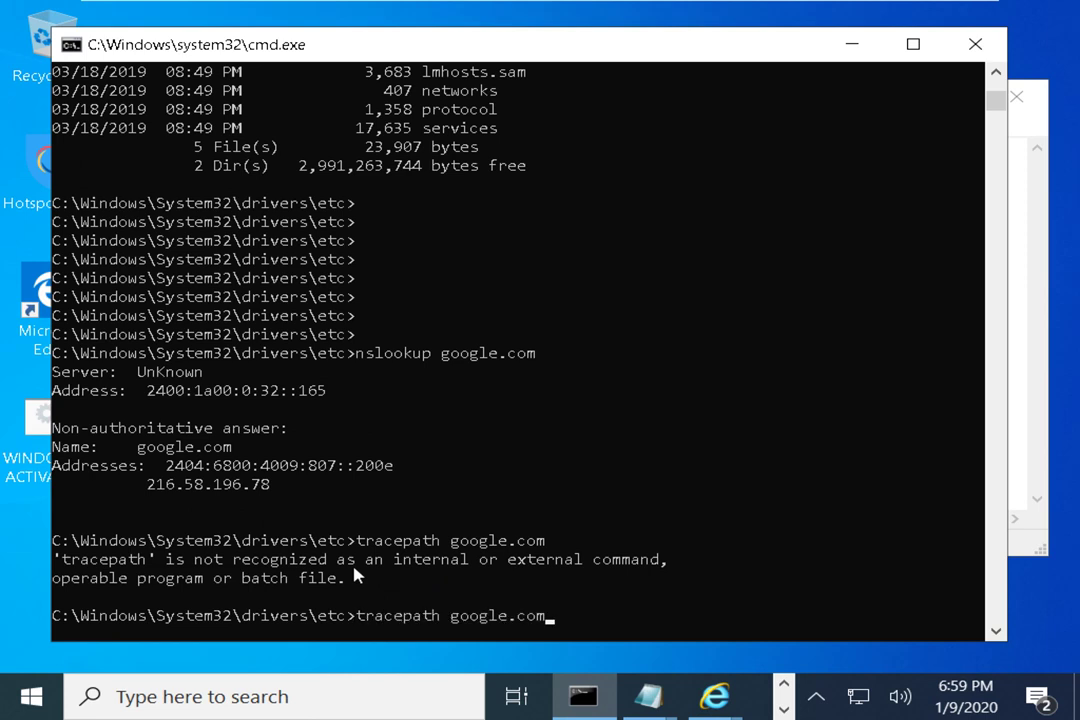
pyautogui.press('BackSpace')
pyautogui.press('BackSpace')
pyautogui.press('BackSpace')
pyautogui.press('BackSpace')
pyautogui.press('BackSpace')
pyautogui.press('BackSpace')
pyautogui.press('BackSpace')
pyautogui.press('BackSpace')
pyautogui.press('BackSpace')
pyautogui.press('BackSpace')
pyautogui.press('Escape')
# Run pathping google.com and stop it with Ctrl+C once the hops are listed
pyautogui.write('pat')
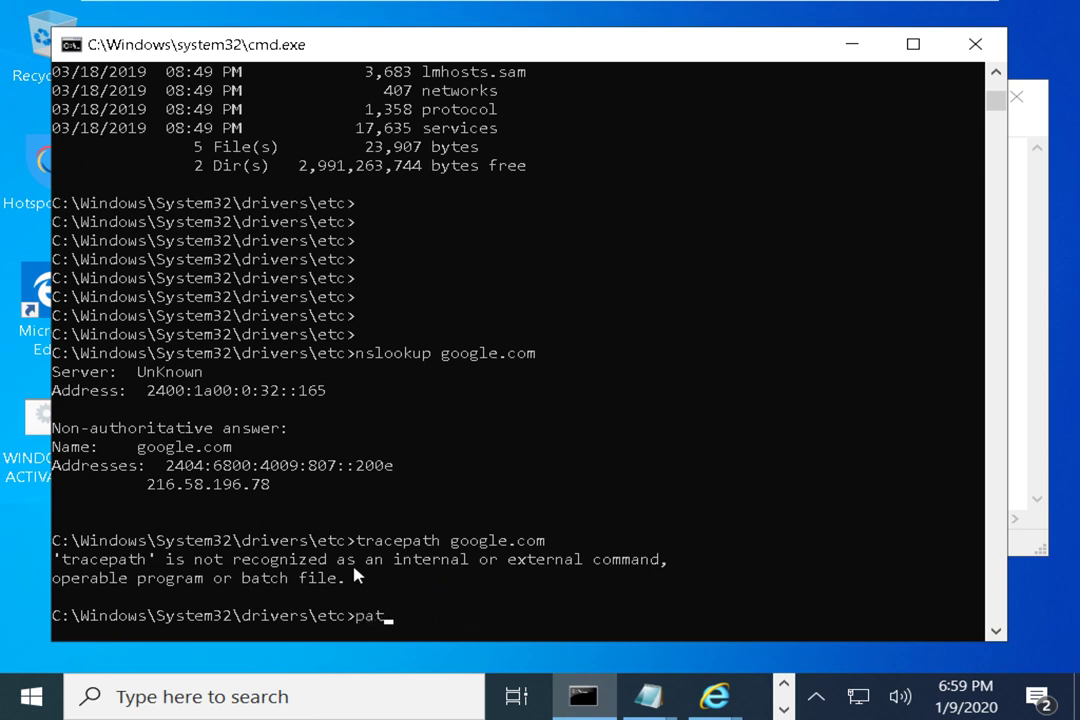
pyautogui.write('hping google.com')
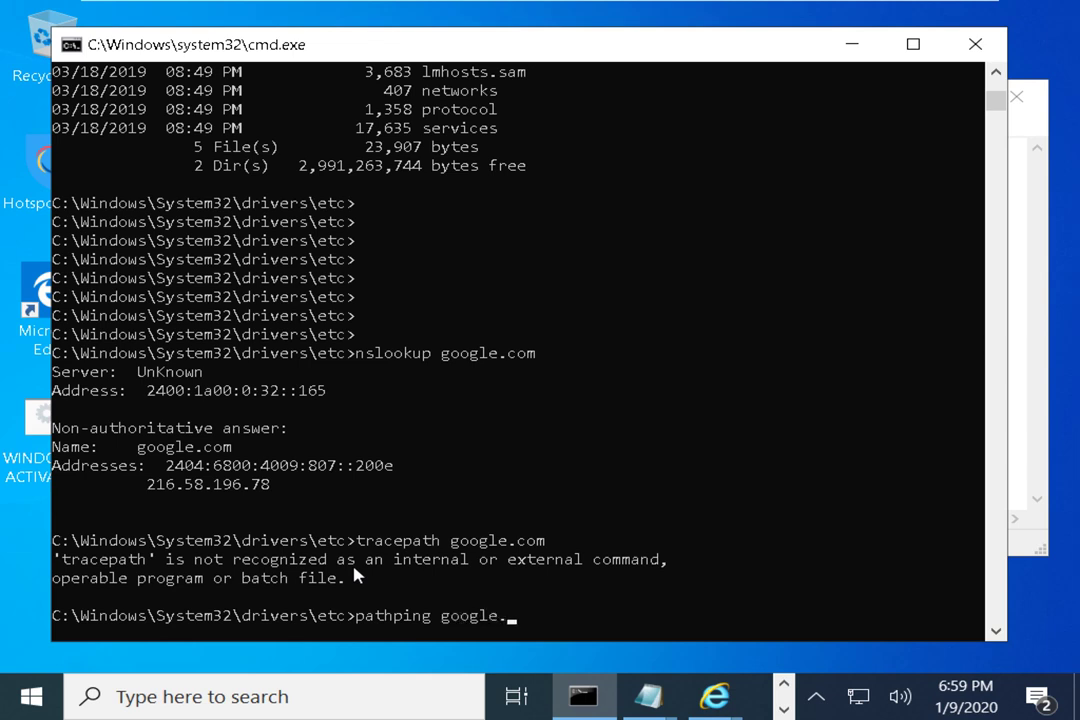
pyautogui.press('Return')
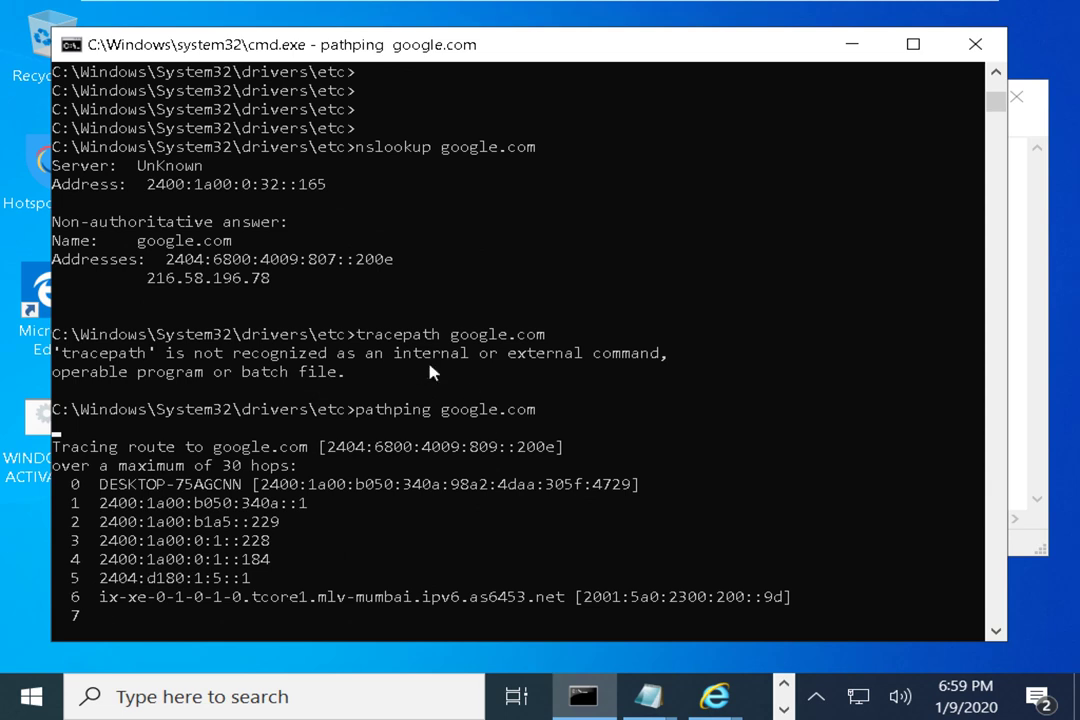
pyautogui.moveTo(437, 410); pyautogui.dragTo(358, 420)
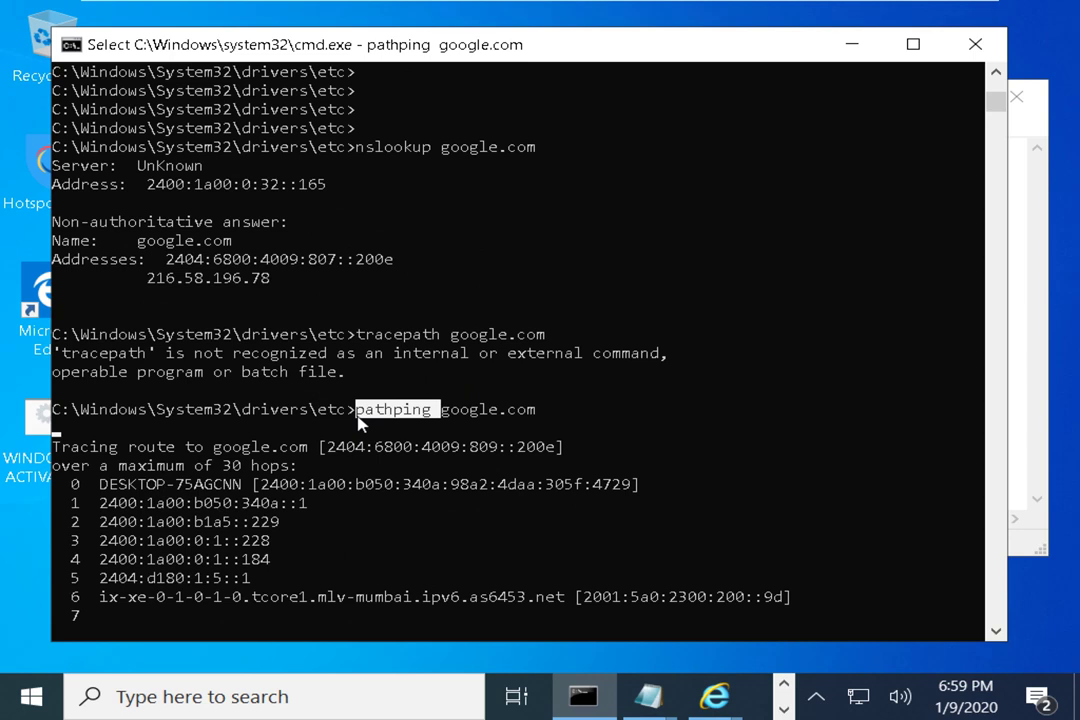
pyautogui.rightClick(358, 422)
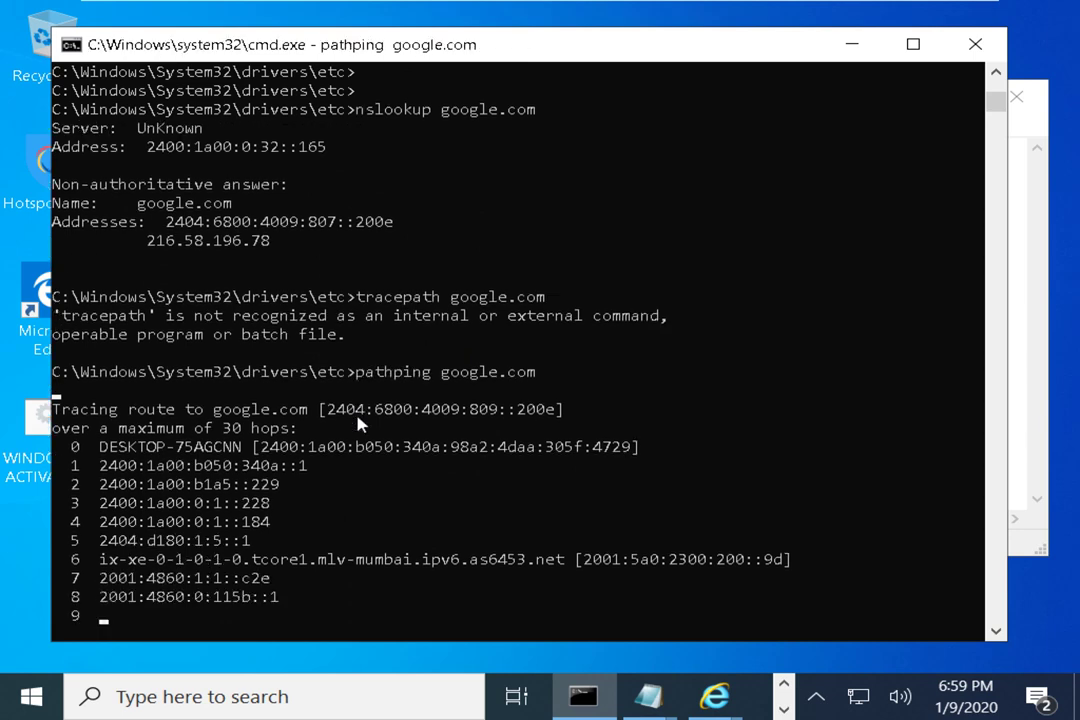
pyautogui.scroll(-5, 415, 441)
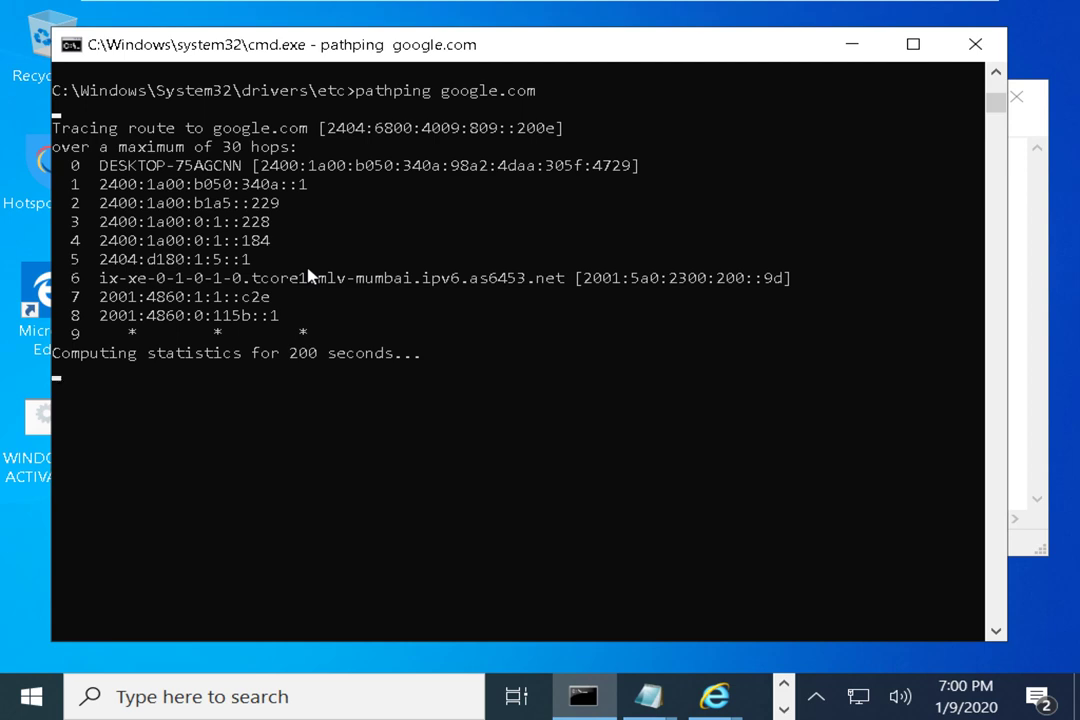
pyautogui.hotkey('ctrl', 'c')
pyautogui.press('Up')
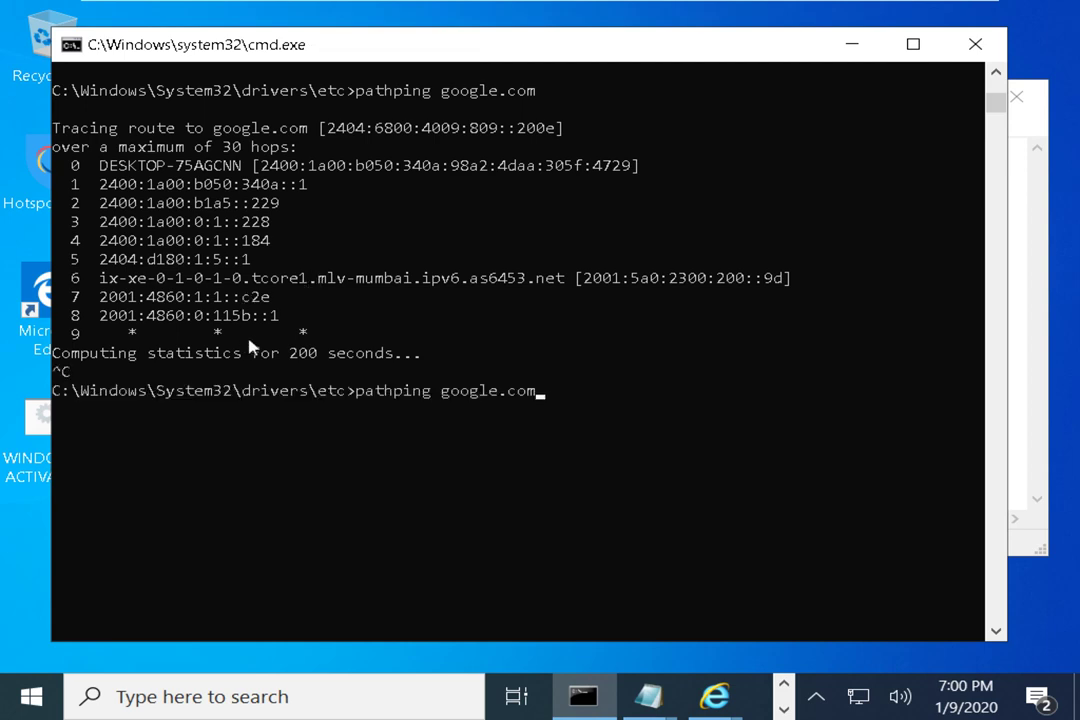
# Clear the prompt and run arp to print its usage help
pyautogui.press('BackSpace')
pyautogui.press('BackSpace')
pyautogui.press('BackSpace')
pyautogui.press('BackSpace')
pyautogui.press('BackSpace')
pyautogui.press('BackSpace')
pyautogui.press('BackSpace')
pyautogui.press('BackSpace')
pyautogui.press('BackSpace')
pyautogui.press('BackSpace')
pyautogui.press('BackSpace')
pyautogui.press('BackSpace')
pyautogui.press('BackSpace')
pyautogui.press('BackSpace')
pyautogui.press('BackSpace')
pyautogui.press('BackSpace')
pyautogui.press('BackSpace')
pyautogui.press('BackSpace')
pyautogui.press('BackSpace')
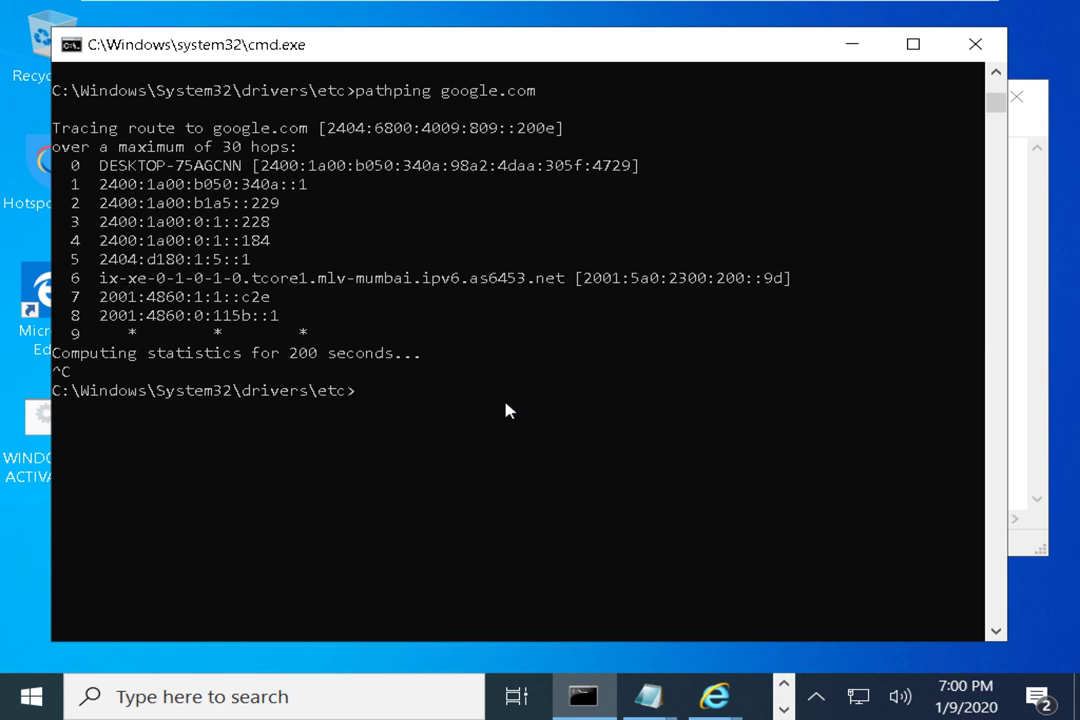
pyautogui.write('nbtstat')
pyautogui.press('BackSpace')
pyautogui.press('BackSpace')
pyautogui.press('BackSpace')
pyautogui.press('BackSpace')
pyautogui.press('BackSpace')
pyautogui.press('BackSpace')
pyautogui.press('BackSpace')
pyautogui.write('arp')
pyautogui.press('Return')
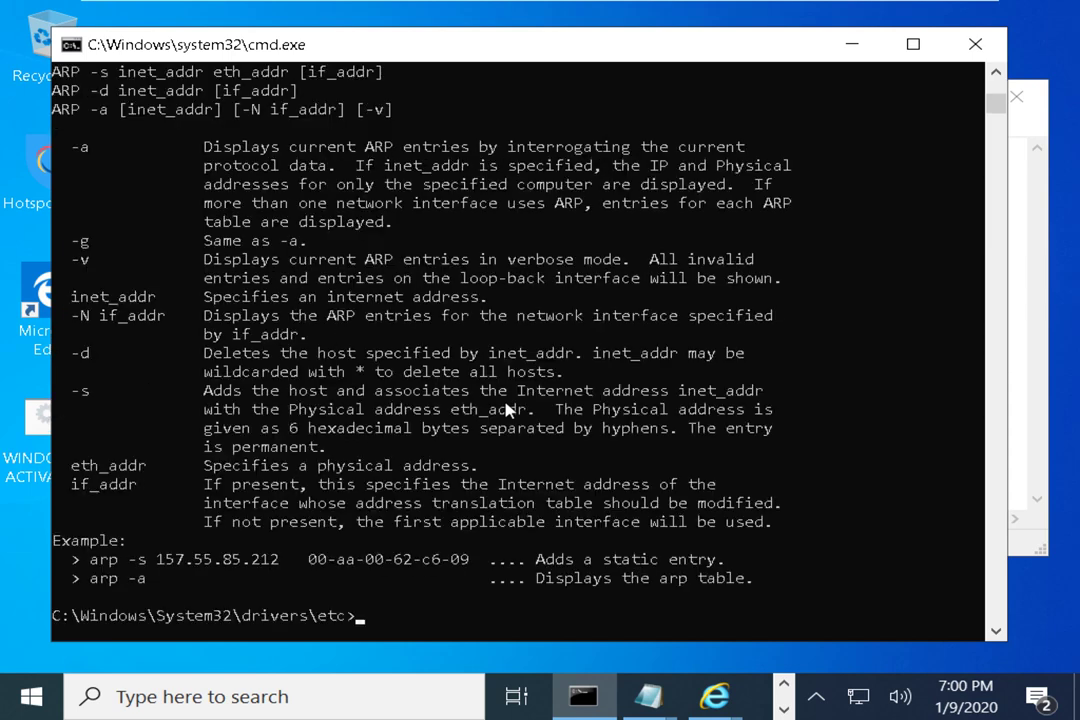
# Highlight the -a option's description in the help and type arp -a
pyautogui.write('arp  -a')
pyautogui.press('BackSpace')
pyautogui.press('BackSpace')
pyautogui.press('BackSpace')
pyautogui.press('BackSpace')
pyautogui.press('BackSpace')
pyautogui.press('BackSpace')
pyautogui.press('BackSpace')
pyautogui.click(66, 147)
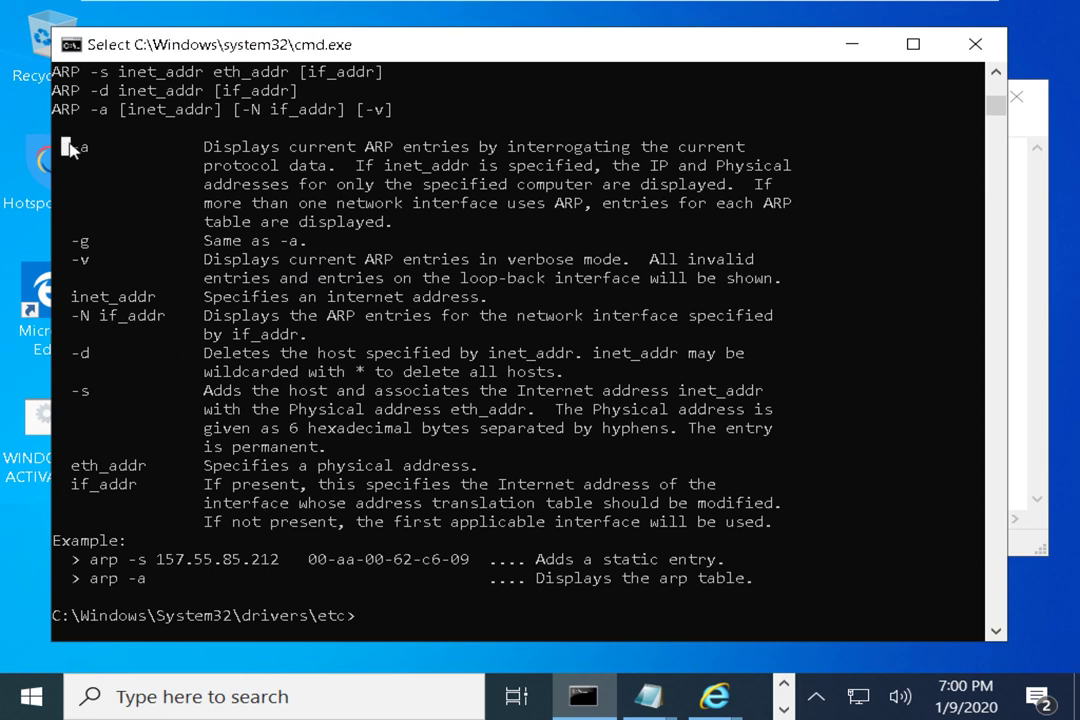
pyautogui.moveTo(200, 147); pyautogui.dragTo(762, 149)
pyautogui.scroll(-1, 600, 400)
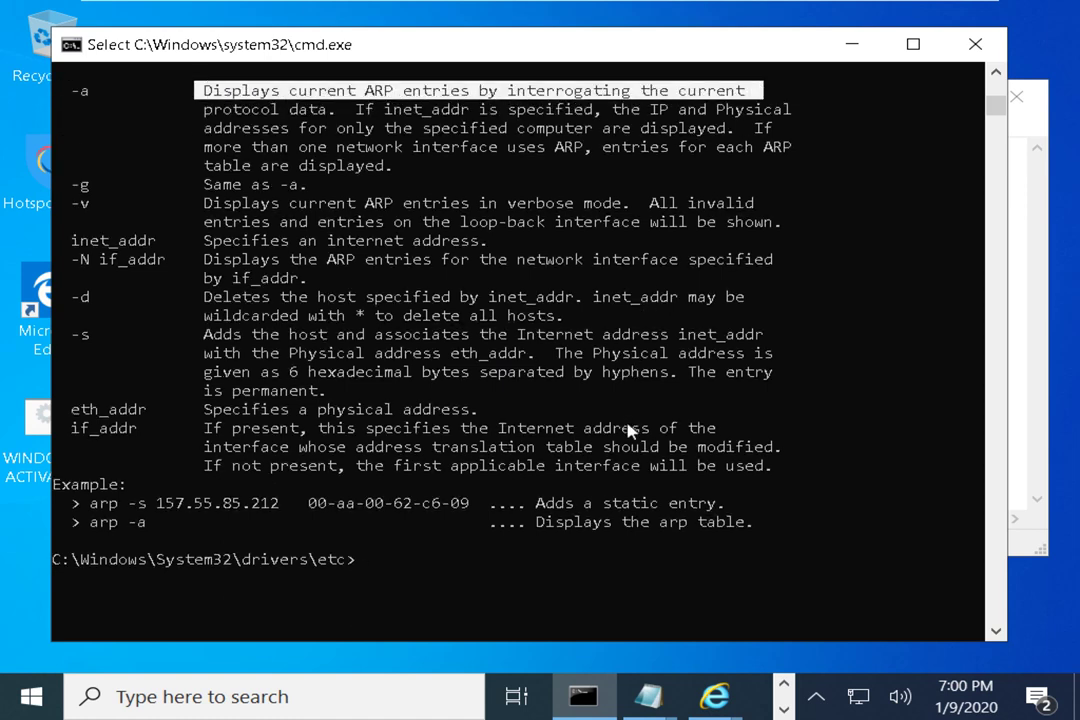
pyautogui.write('arp  -a')
pyautogui.press('Return')
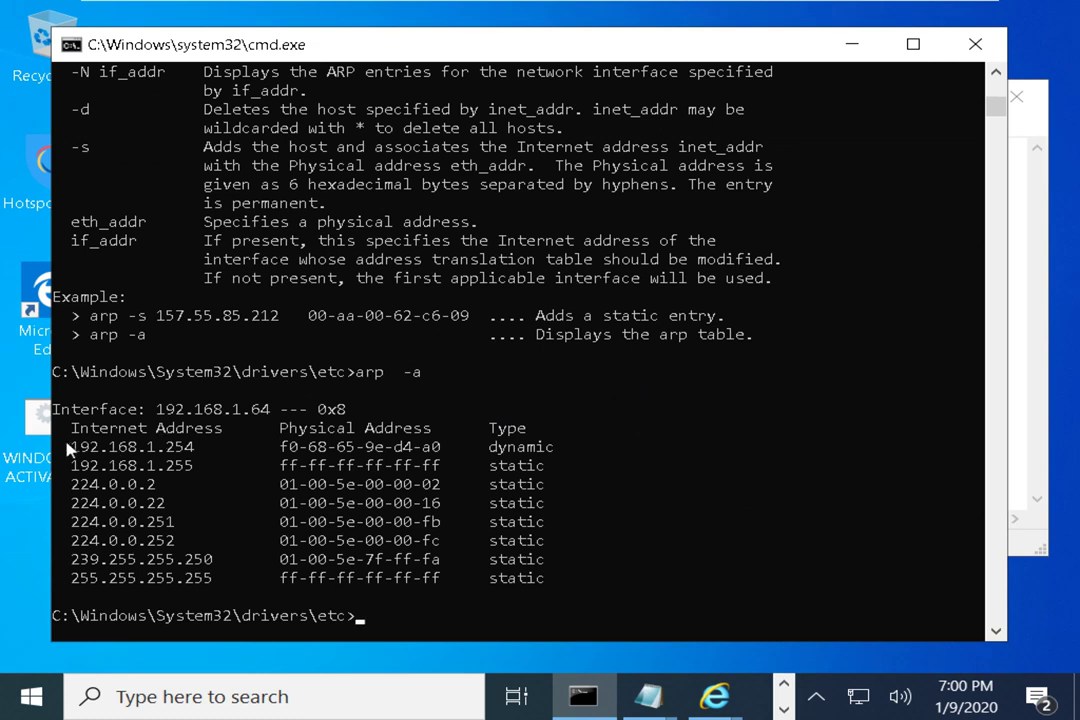
pyautogui.moveTo(63, 446); pyautogui.dragTo(195, 452)
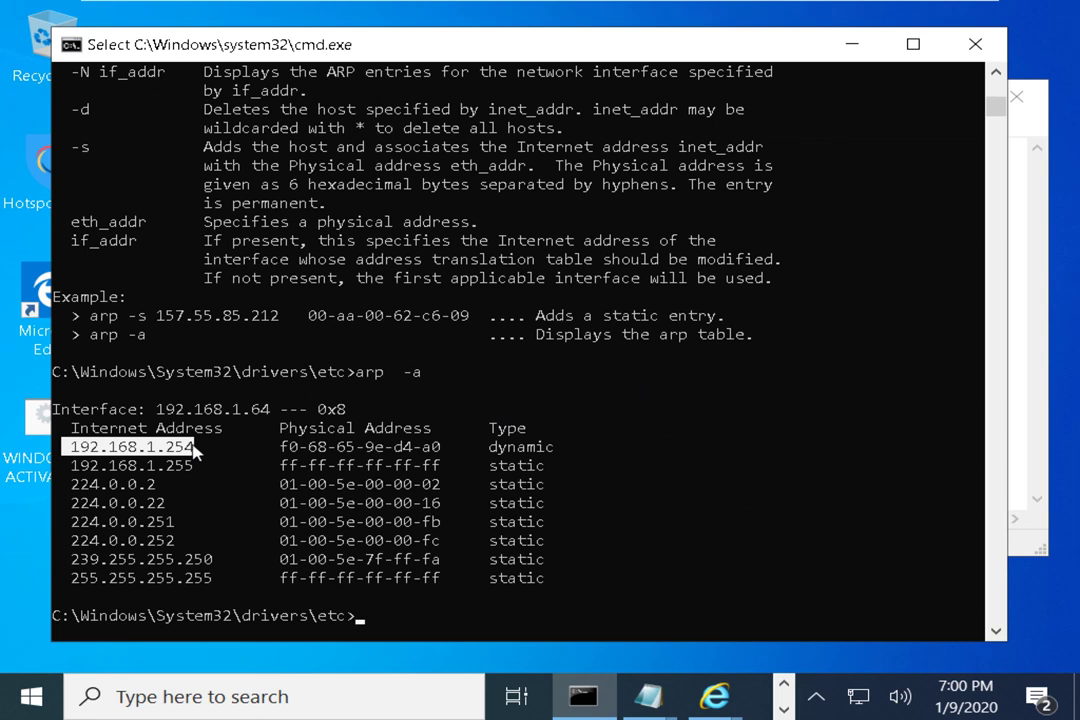
pyautogui.click(275, 447)
pyautogui.moveTo(280, 452); pyautogui.dragTo(438, 455)
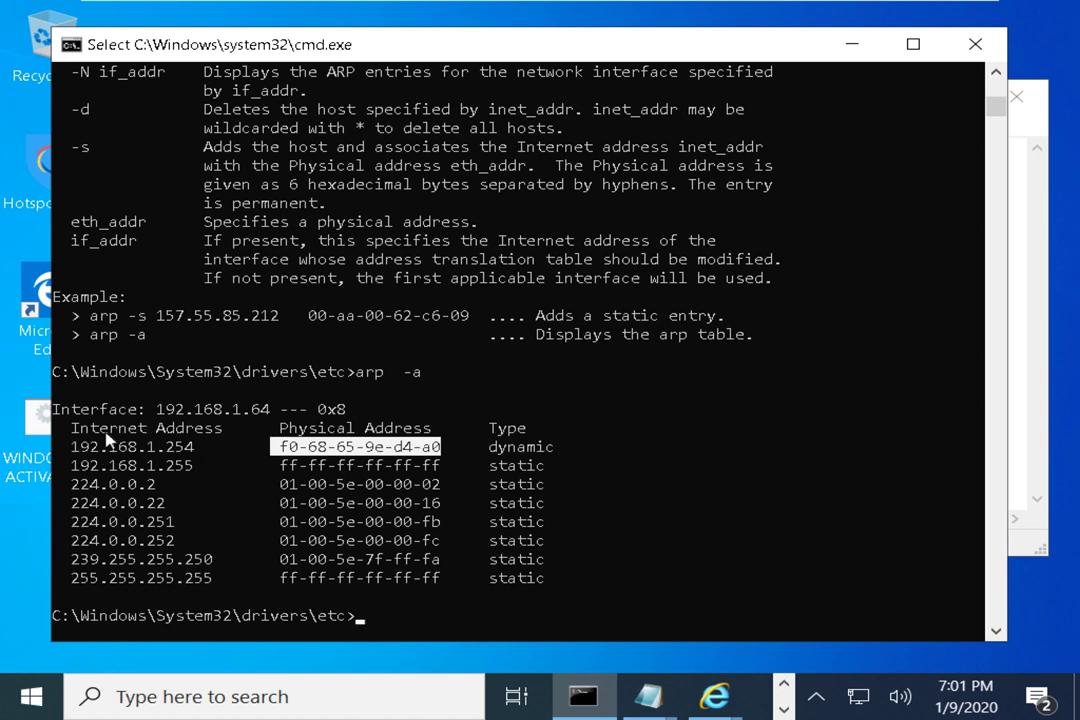
pyautogui.moveTo(62, 430); pyautogui.dragTo(222, 432)
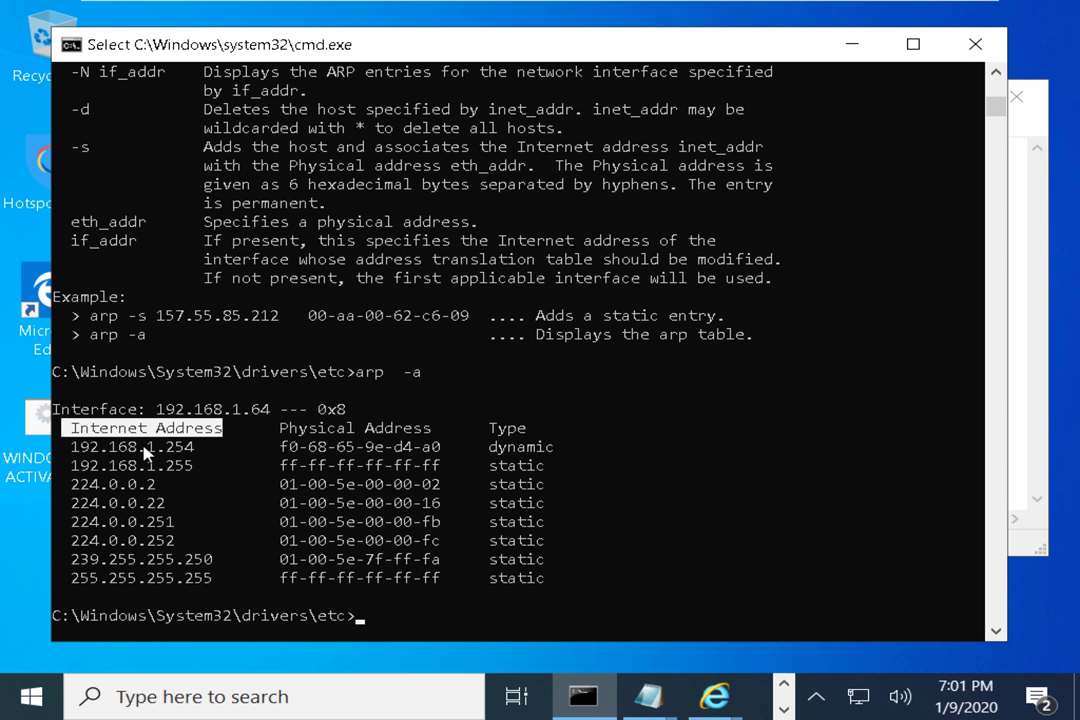
pyautogui.moveTo(64, 447); pyautogui.dragTo(190, 448)
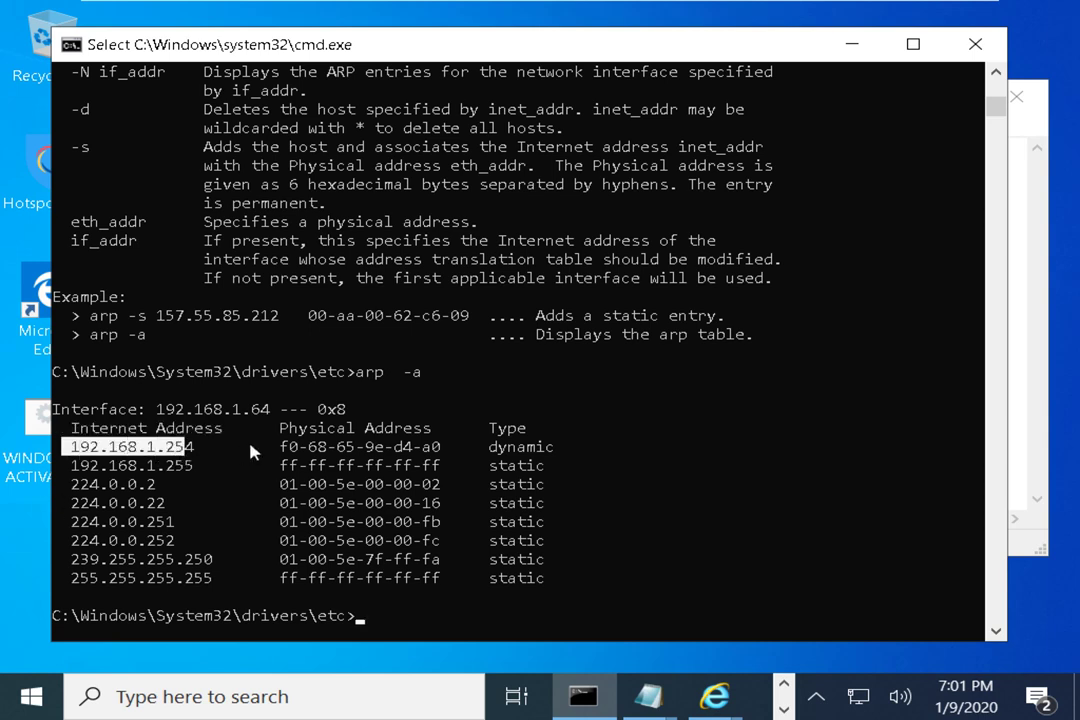
pyautogui.moveTo(272, 447); pyautogui.dragTo(441, 448)
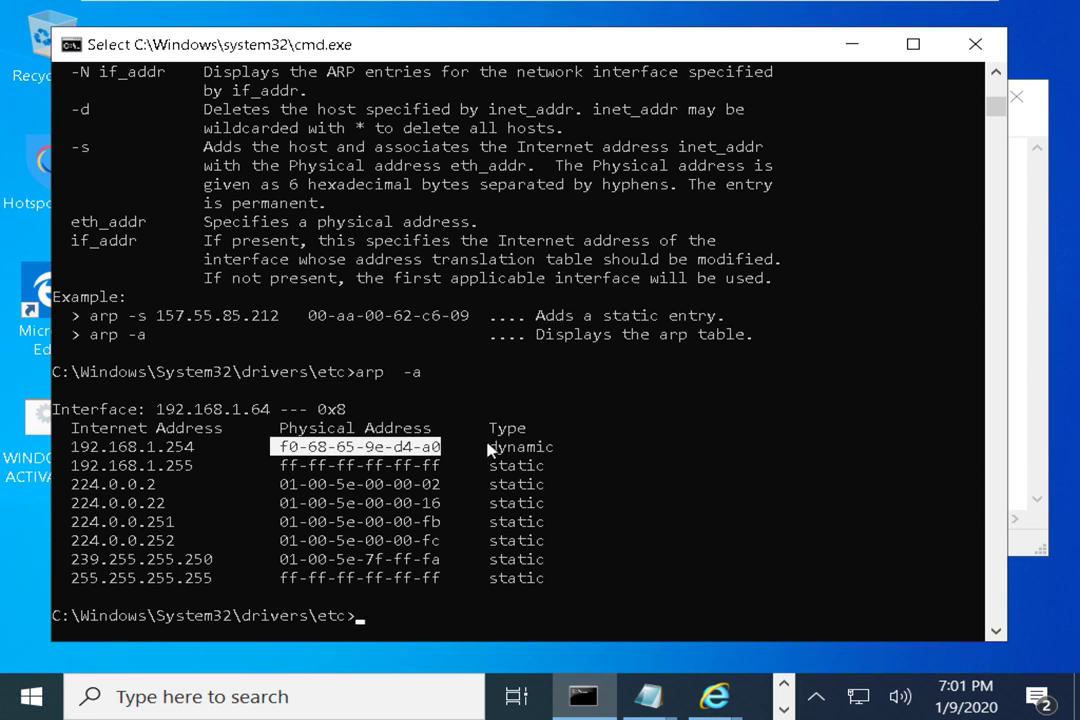
pyautogui.moveTo(480, 447); pyautogui.dragTo(553, 453)
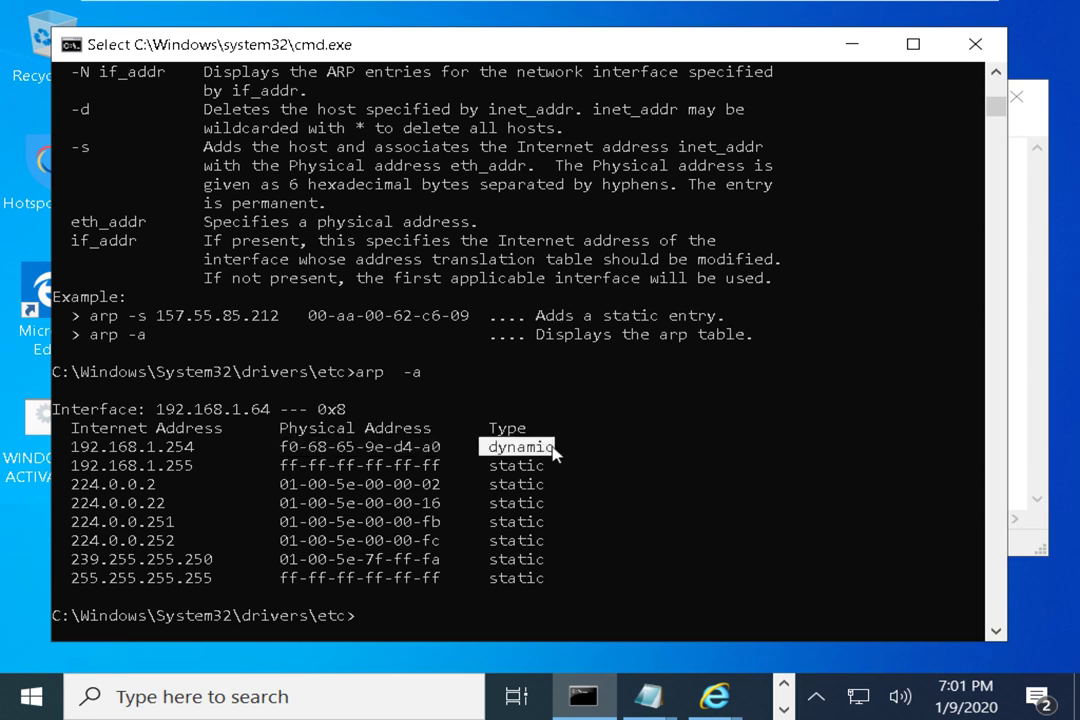
pyautogui.moveTo(198, 452); pyautogui.dragTo(165, 503)
pyautogui.click(357, 506)
pyautogui.moveTo(545, 466); pyautogui.dragTo(305, 580)
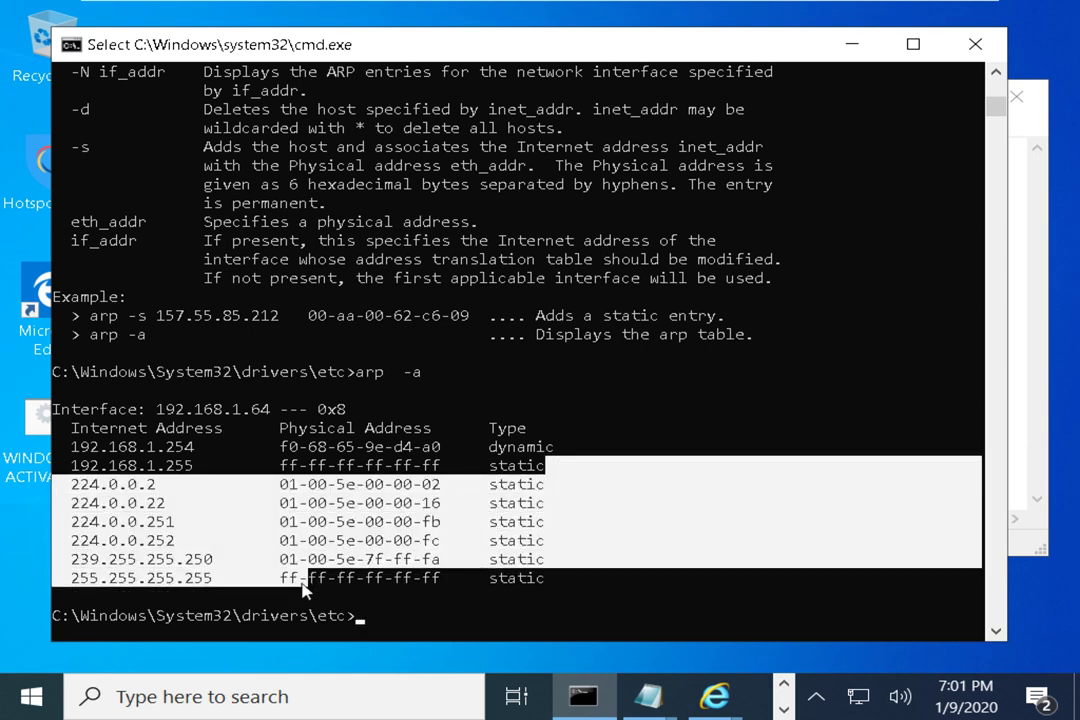
pyautogui.click(302, 578)
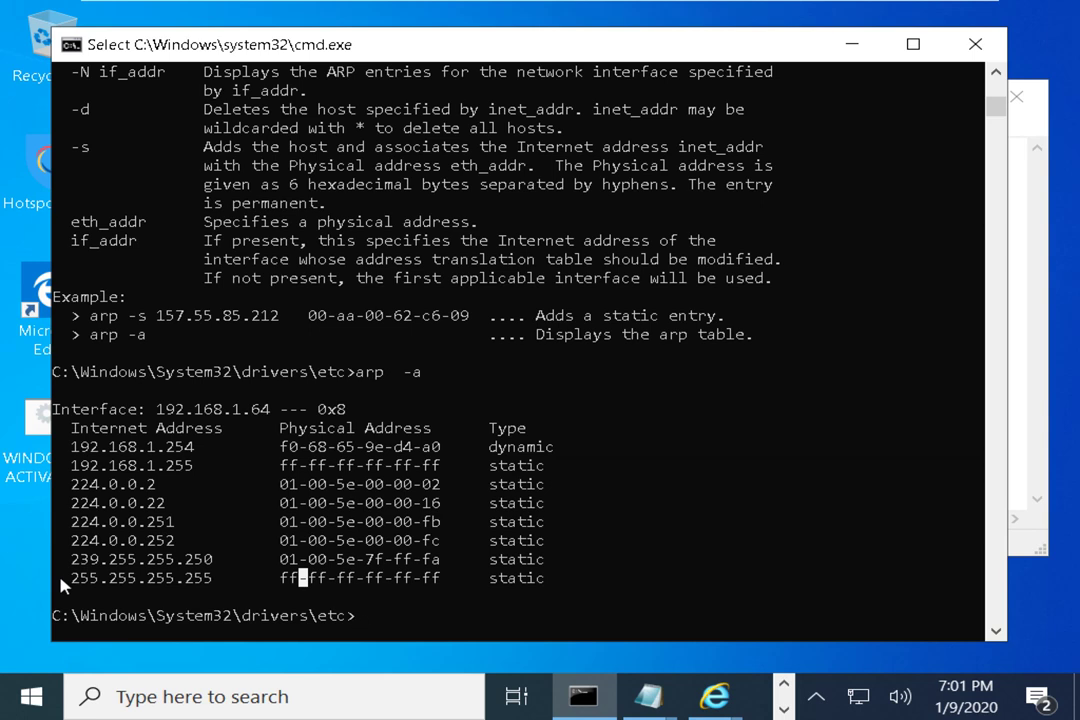
pyautogui.moveTo(210, 580); pyautogui.dragTo(68, 580)
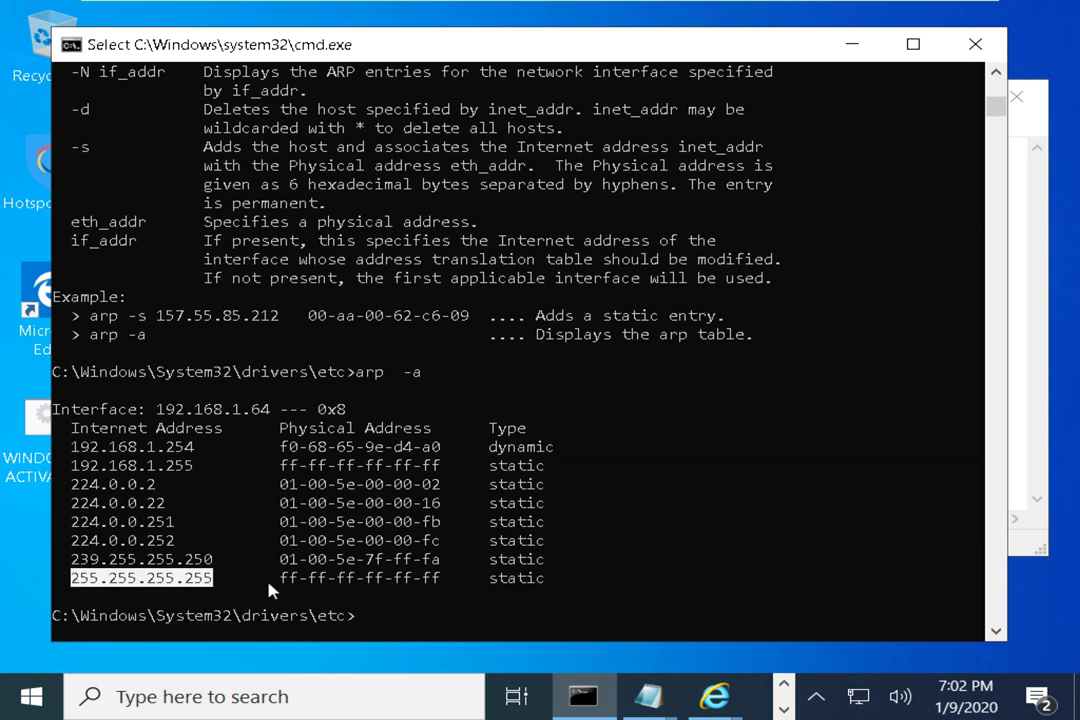
pyautogui.moveTo(280, 580); pyautogui.dragTo(441, 583)
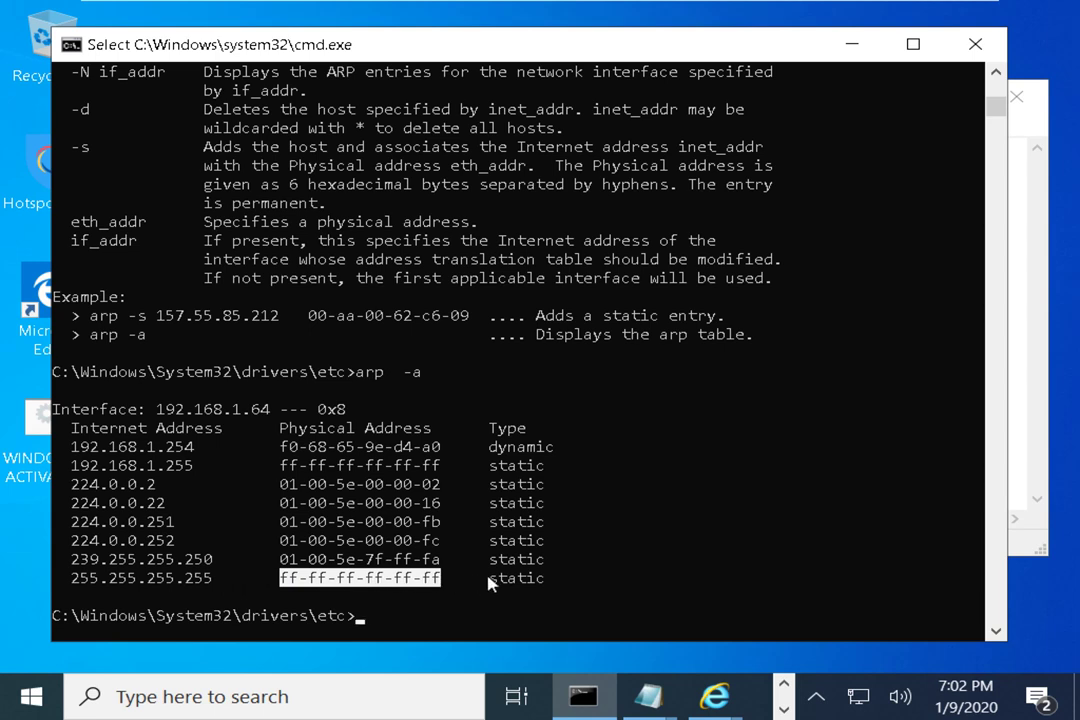
pyautogui.moveTo(488, 578); pyautogui.dragTo(541, 580)
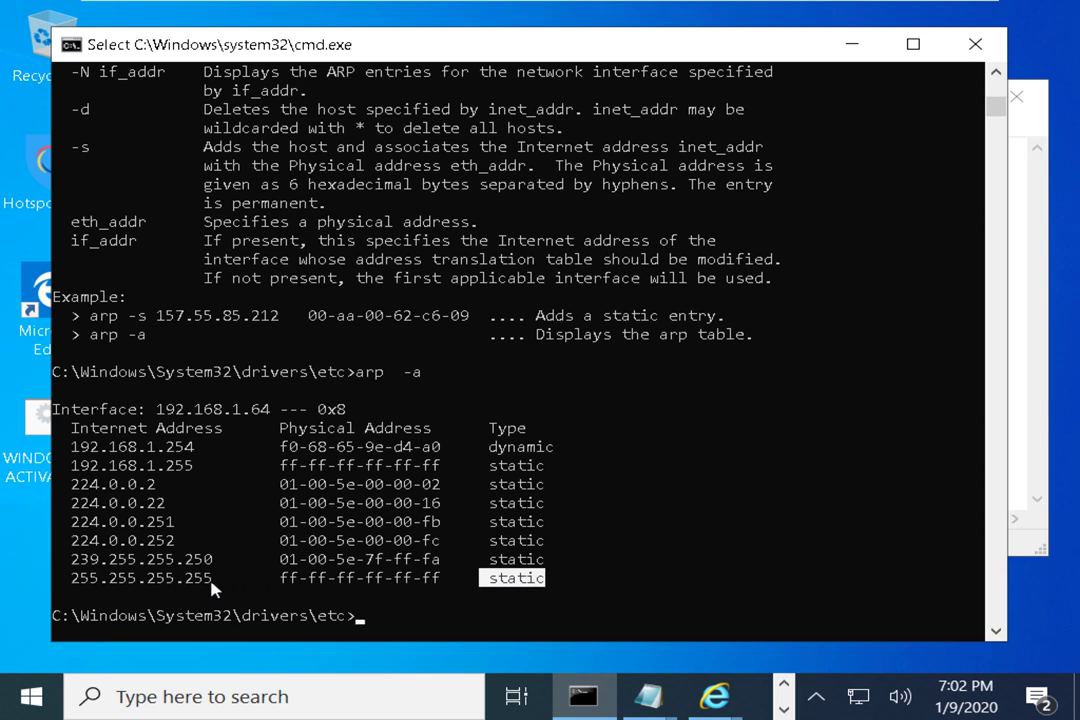
pyautogui.moveTo(212, 580); pyautogui.dragTo(77, 588)
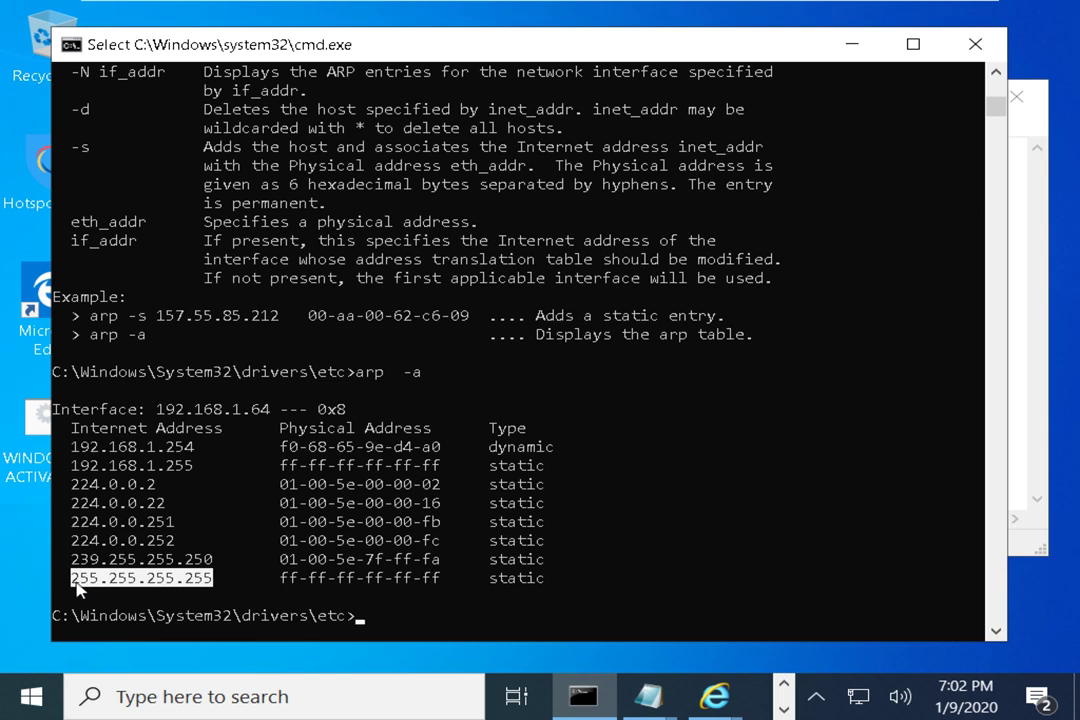
pyautogui.moveTo(208, 579); pyautogui.dragTo(77, 585)
pyautogui.click(275, 578)
pyautogui.moveTo(278, 580); pyautogui.dragTo(441, 585)
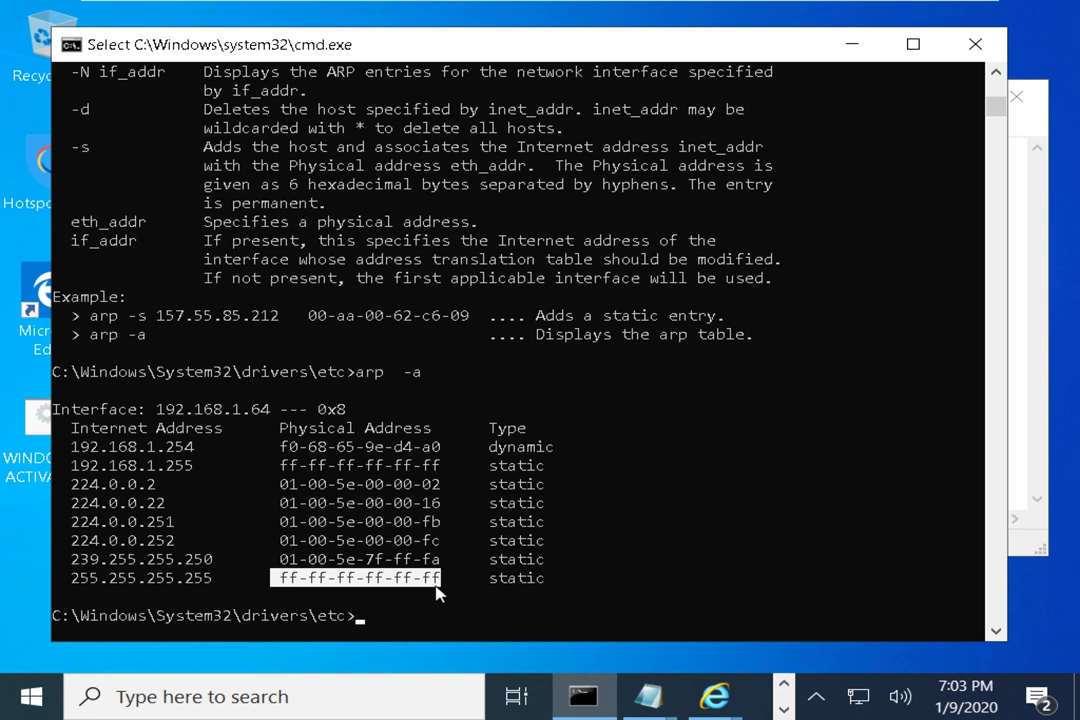
pyautogui.moveTo(213, 579); pyautogui.dragTo(70, 579)
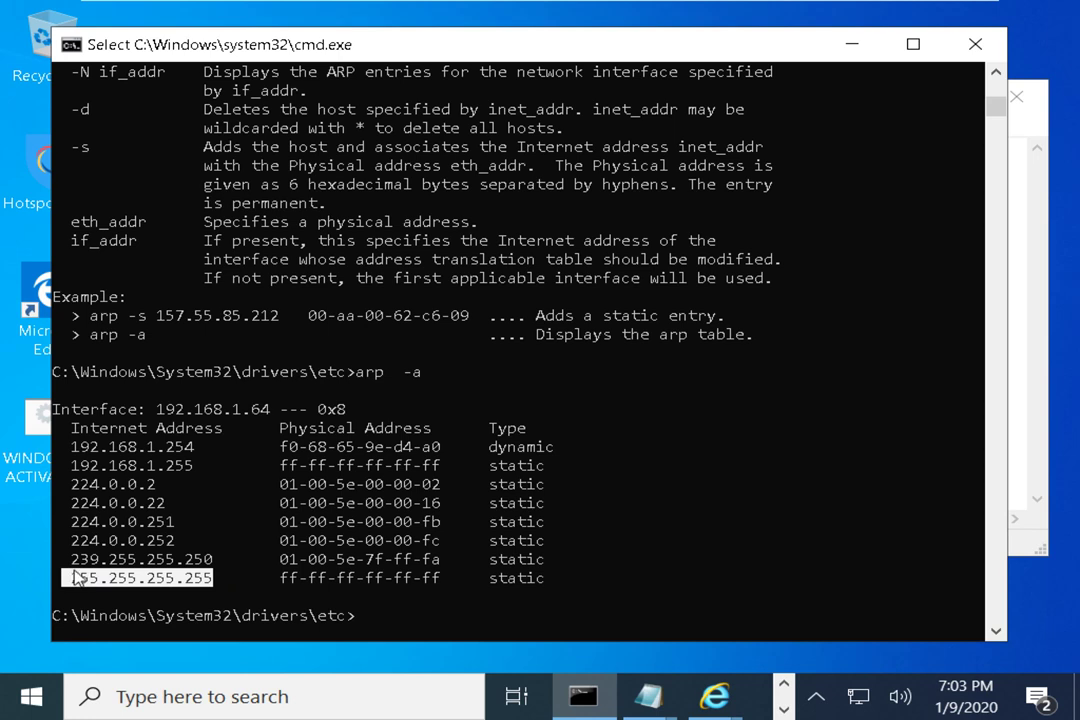
pyautogui.moveTo(53, 484); pyautogui.dragTo(160, 487)
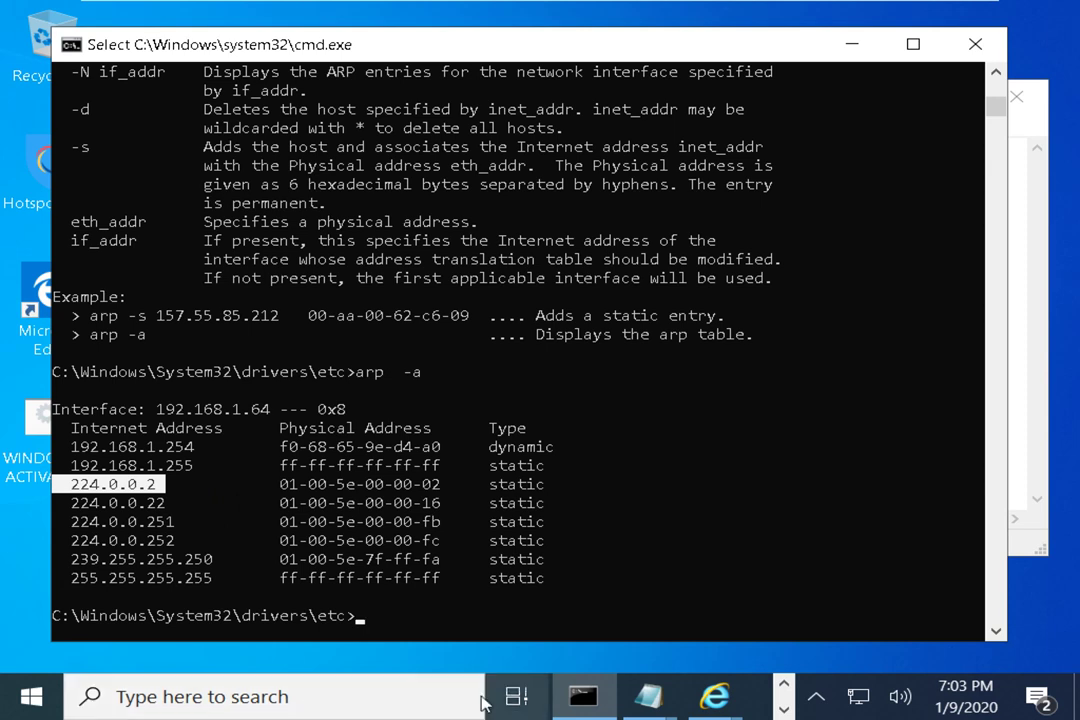
pyautogui.click(33, 532)
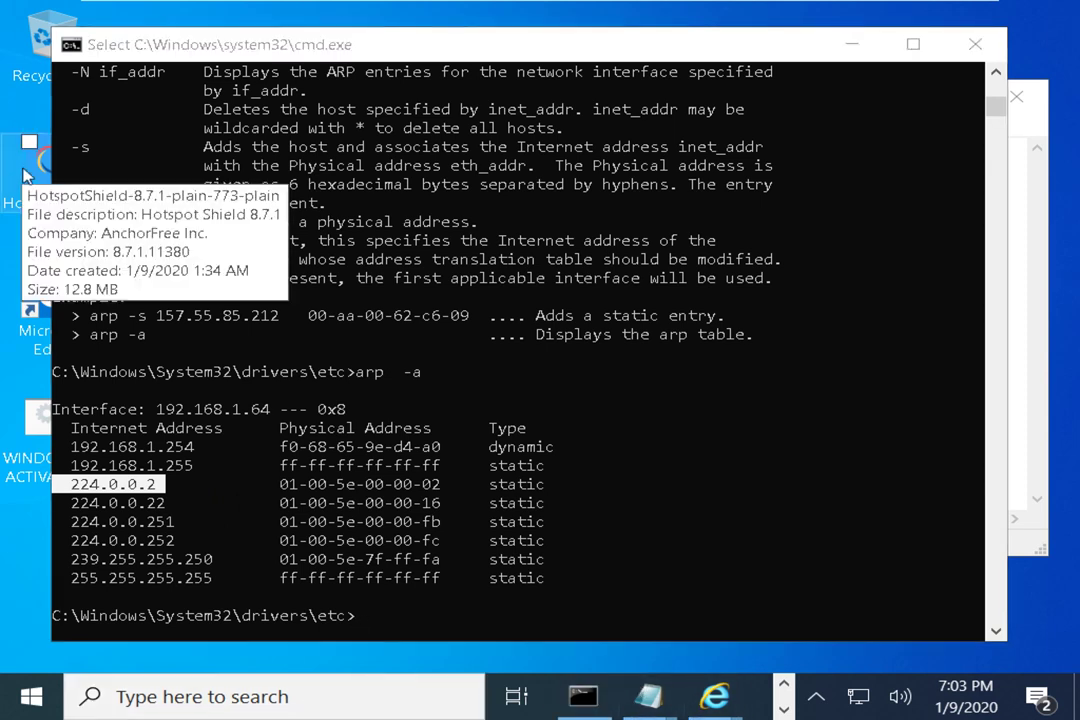
# Open File Explorer's Network page, turn on network discovery and file sharing, and refresh
pyautogui.press('super+e')
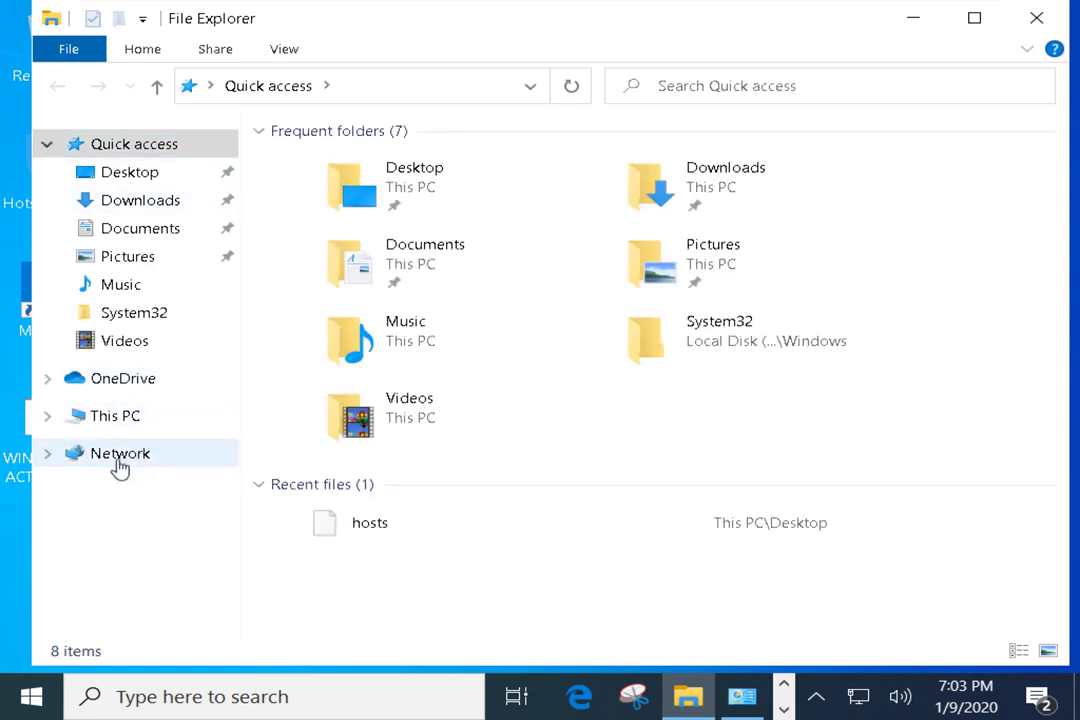
pyautogui.click(104, 462)
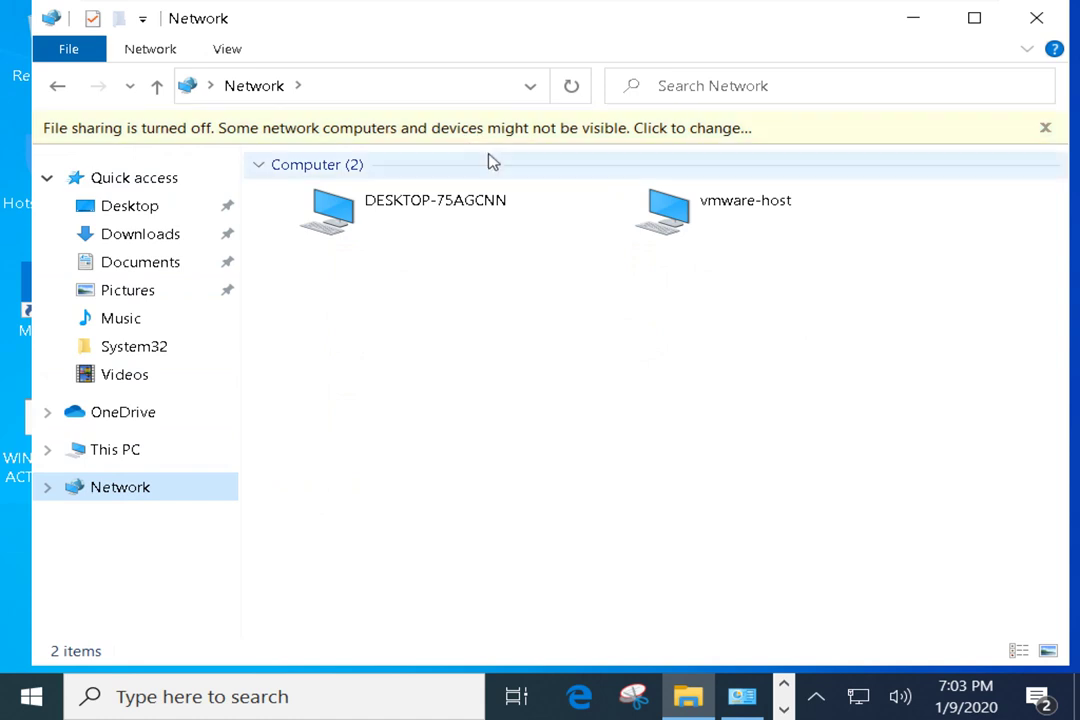
pyautogui.click(709, 131)
pyautogui.click(740, 140)
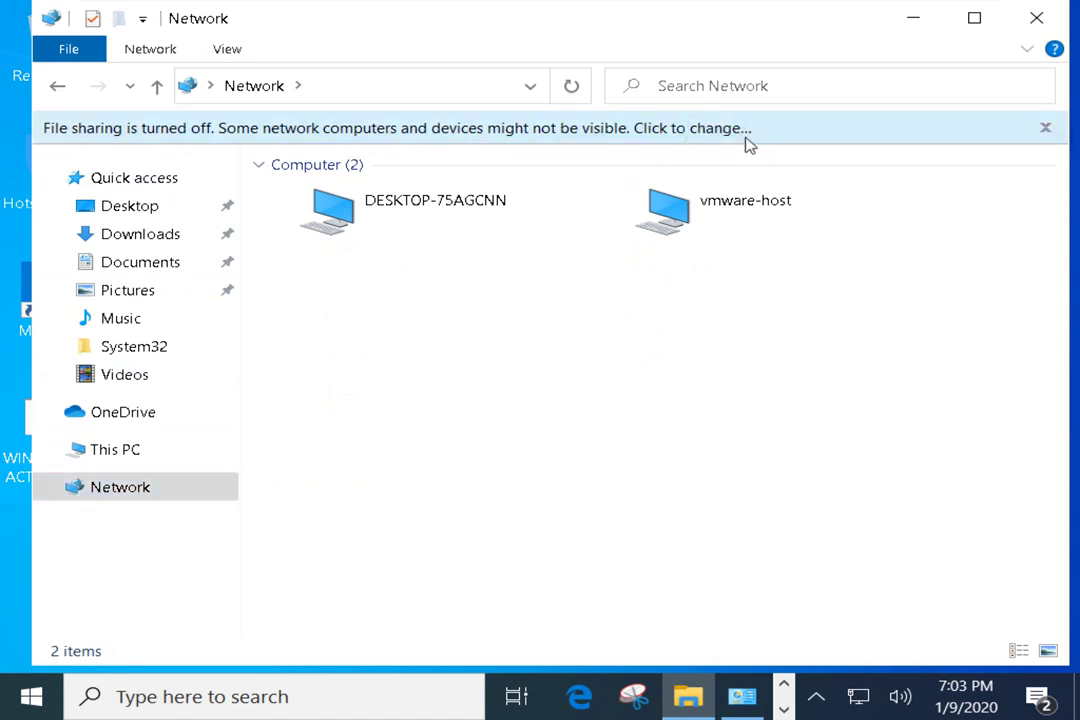
pyautogui.rightClick(540, 322)
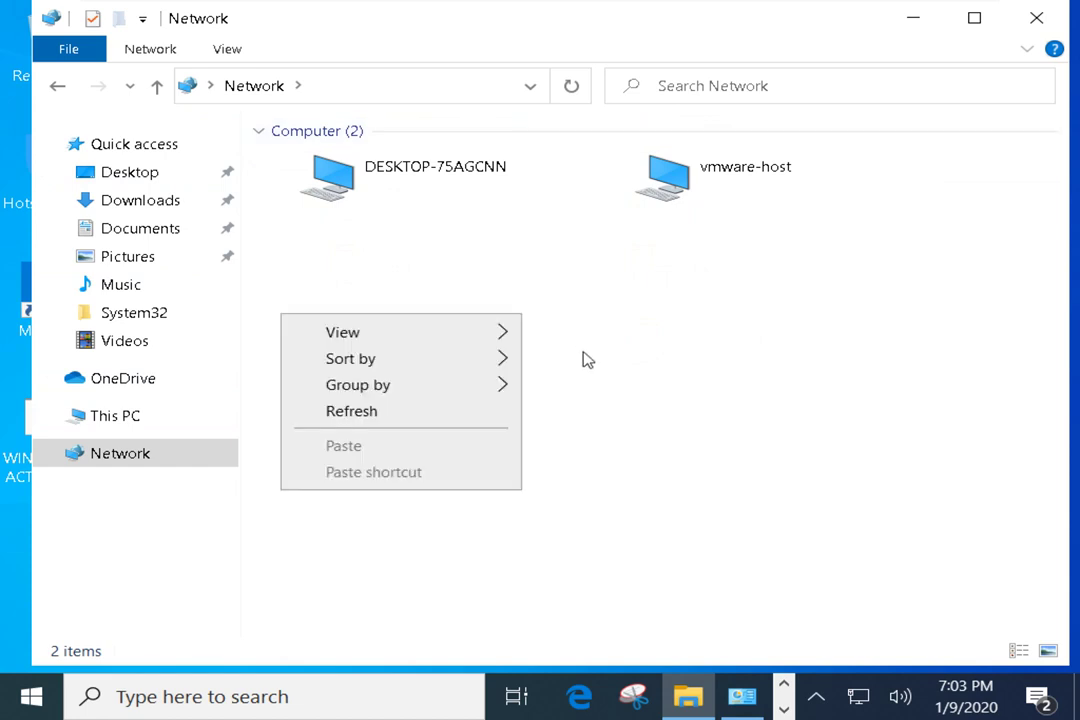
pyautogui.click(383, 408)
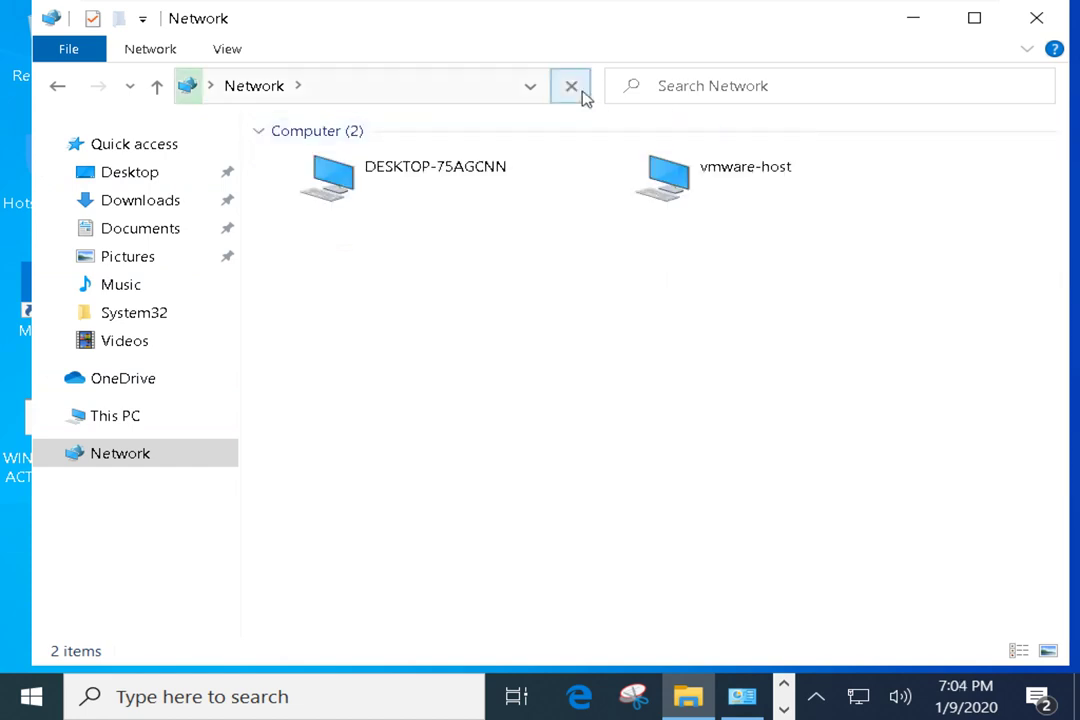
# Select the two network computers, DESKTOP-75AGCNN and vmware-host, then minimise File Explorer
pyautogui.moveTo(333, 343); pyautogui.dragTo(780, 130)
pyautogui.click(701, 415)
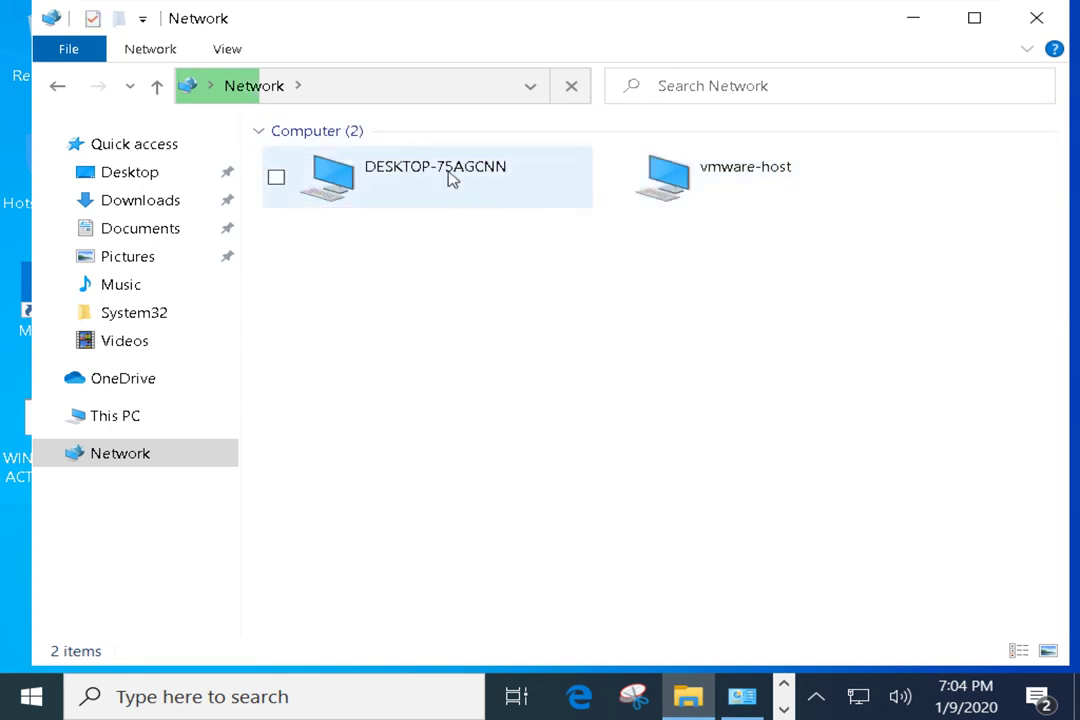
pyautogui.moveTo(409, 382); pyautogui.dragTo(824, 39)
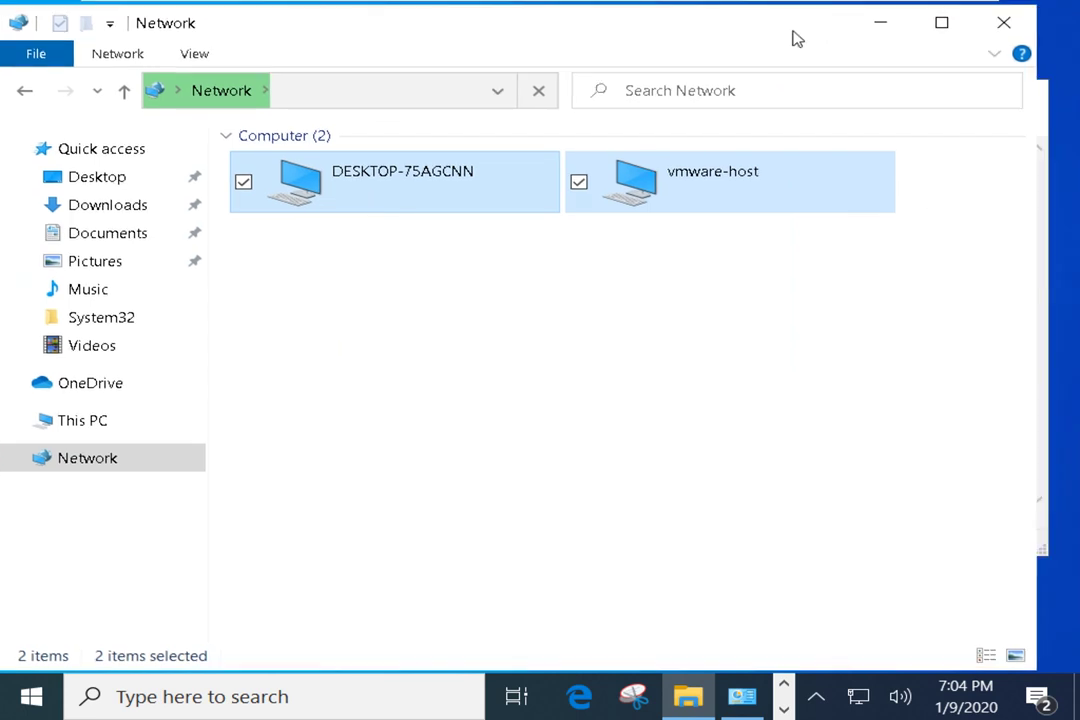
pyautogui.click(600, 347)
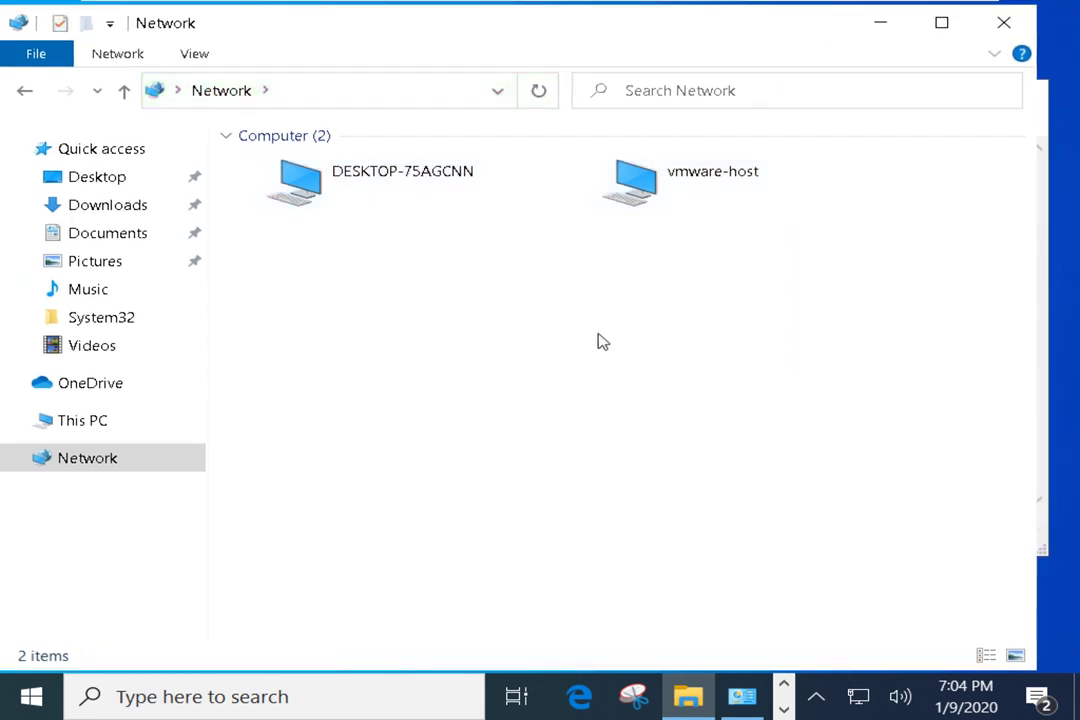
pyautogui.moveTo(297, 285); pyautogui.dragTo(786, 162)
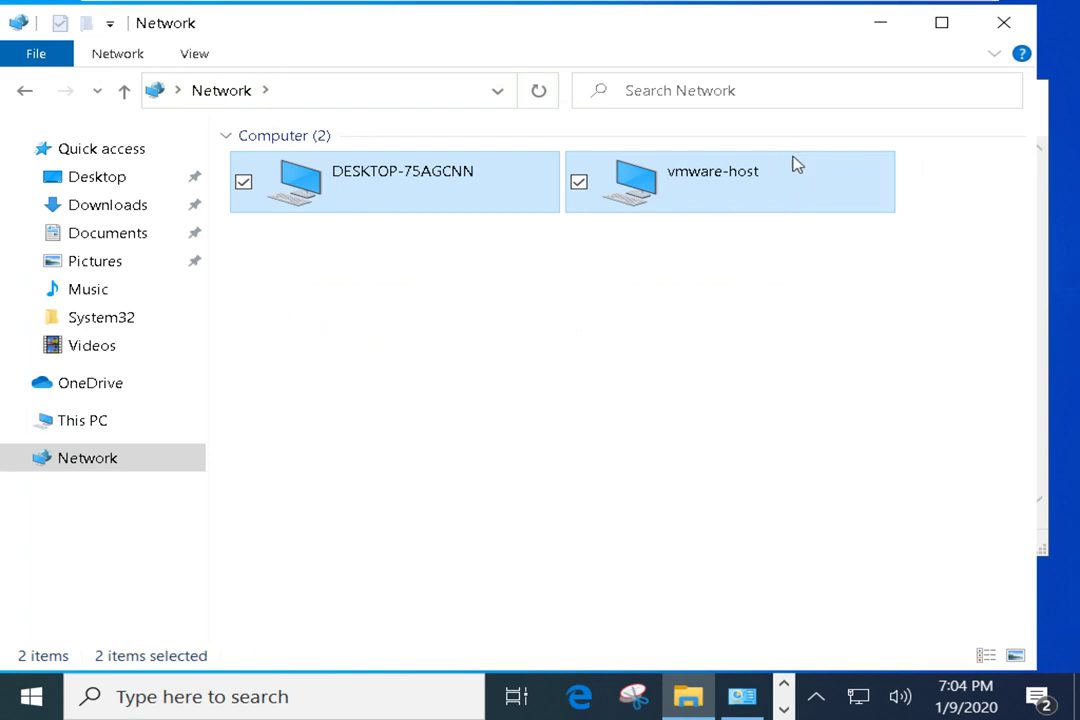
pyautogui.click(884, 30)
# Highlight ARP table rows 224.0.0.2 through 239.255.255.250, then clear the highlight
pyautogui.click(75, 484)
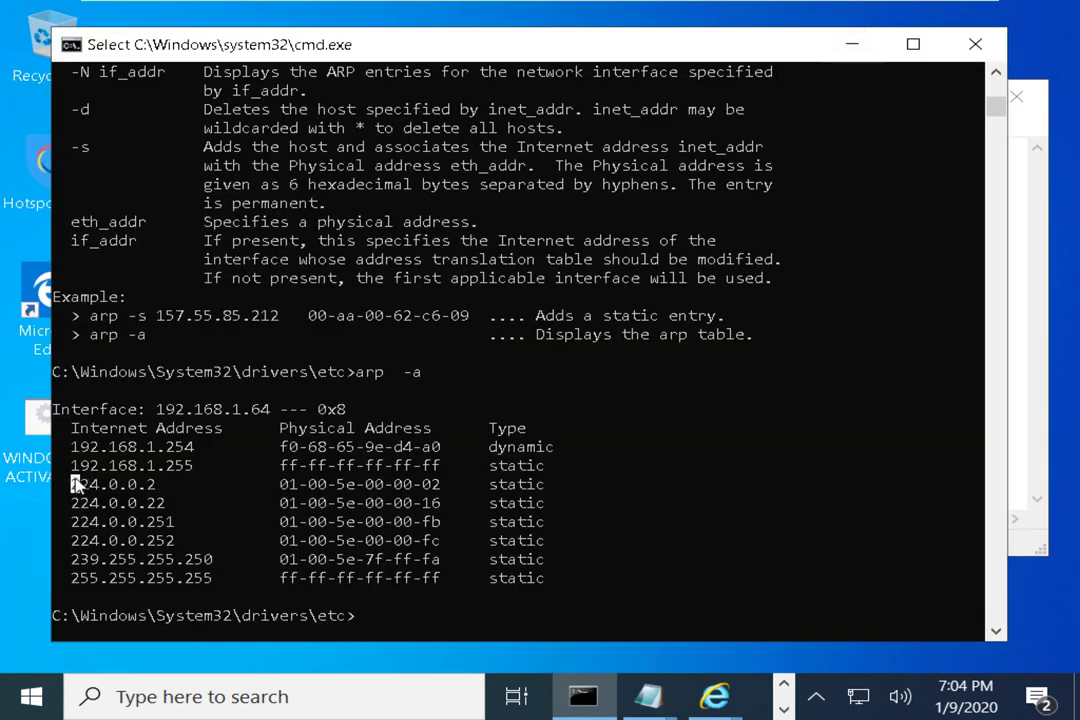
pyautogui.moveTo(75, 484); pyautogui.dragTo(575, 560)
pyautogui.click(673, 470)
# Open Network Connections with ncpa.cpl from the Run box and minimise it
pyautogui.press('super+r')
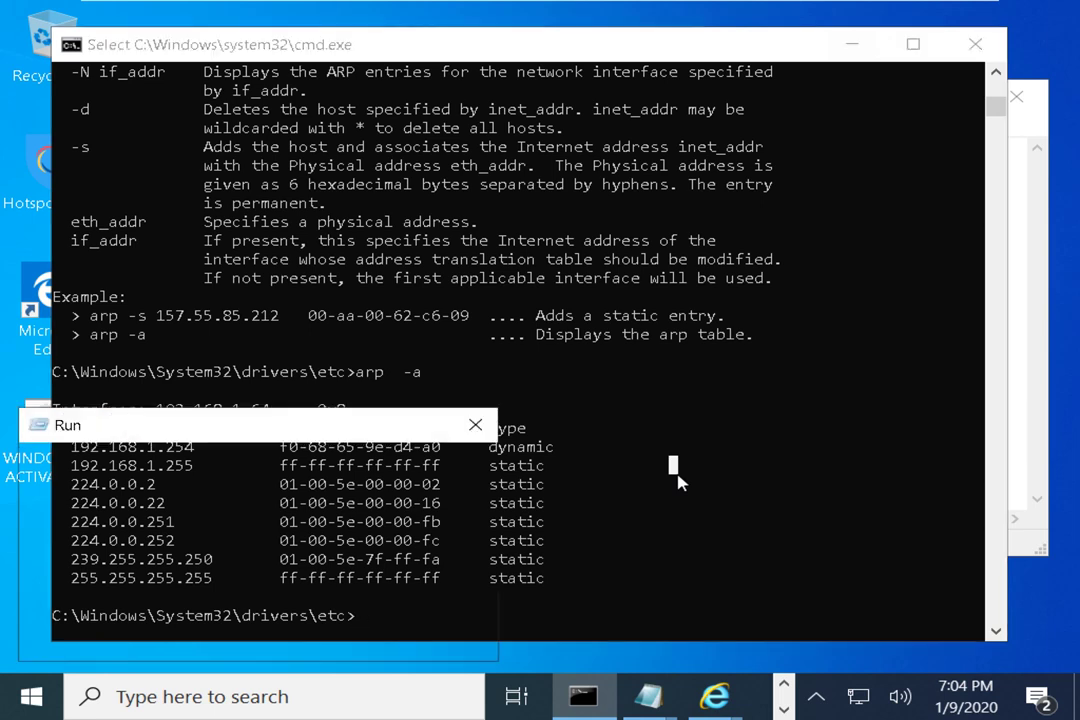
pyautogui.write('ncpa')
pyautogui.press('Down')
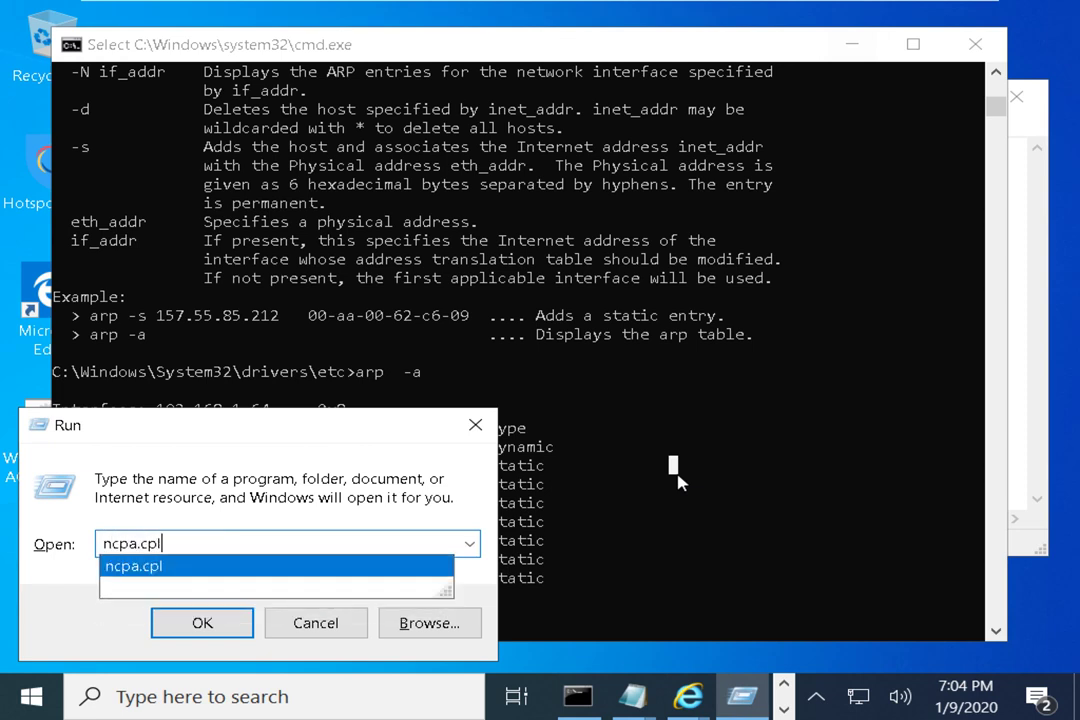
pyautogui.press('Return')
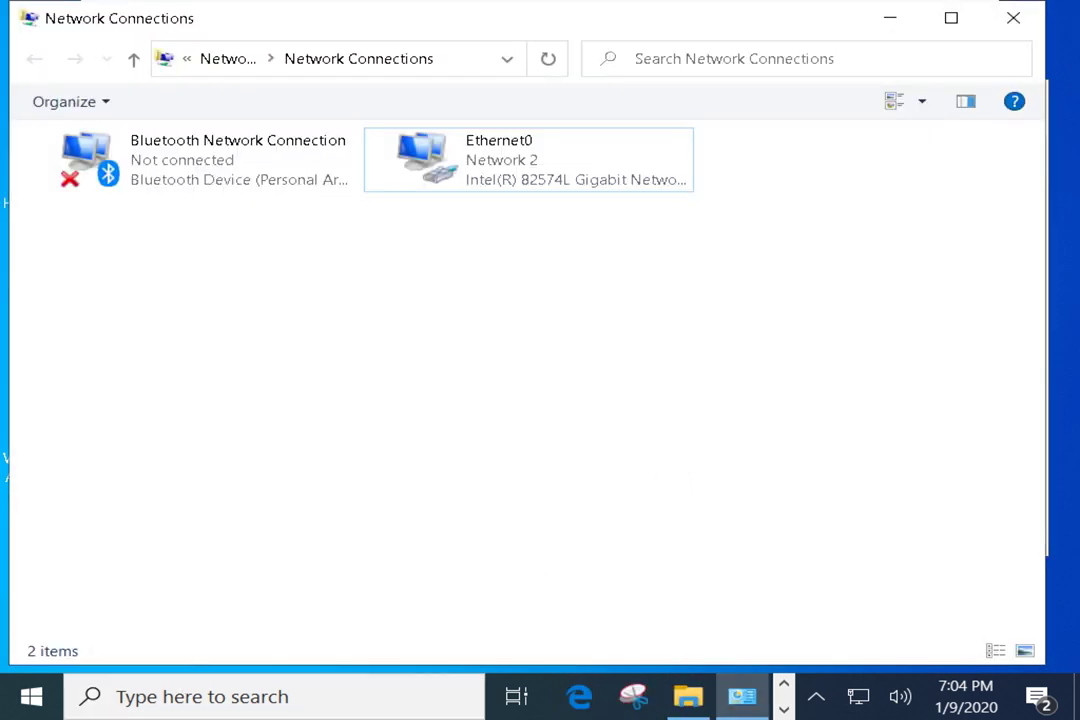
pyautogui.click(889, 20)
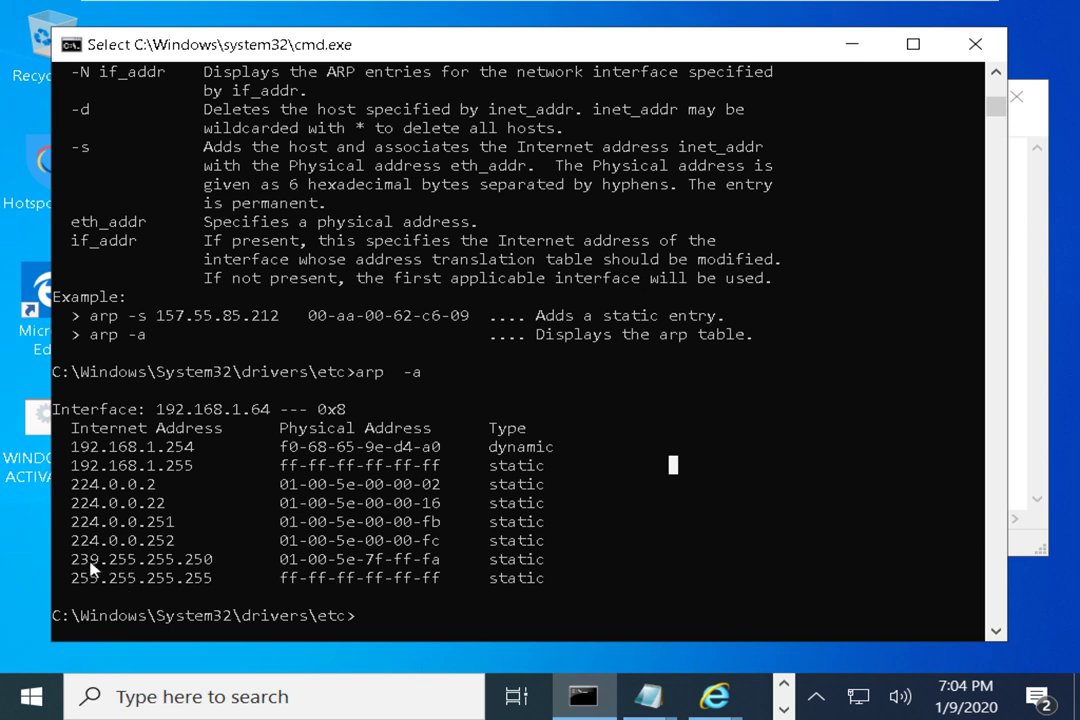
# Highlight the multicast rows, then gateway 192.168.1.254 and its MAC f0-68-65-9e-d4-a0
pyautogui.moveTo(63, 559); pyautogui.dragTo(214, 566)
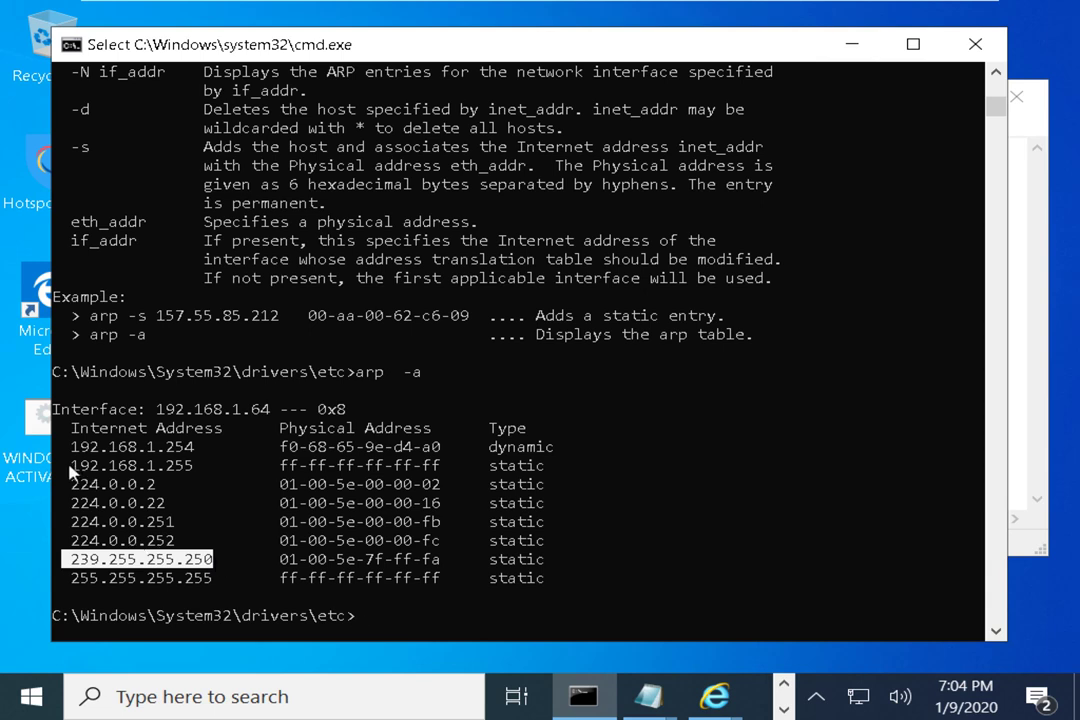
pyautogui.moveTo(62, 482); pyautogui.dragTo(550, 567)
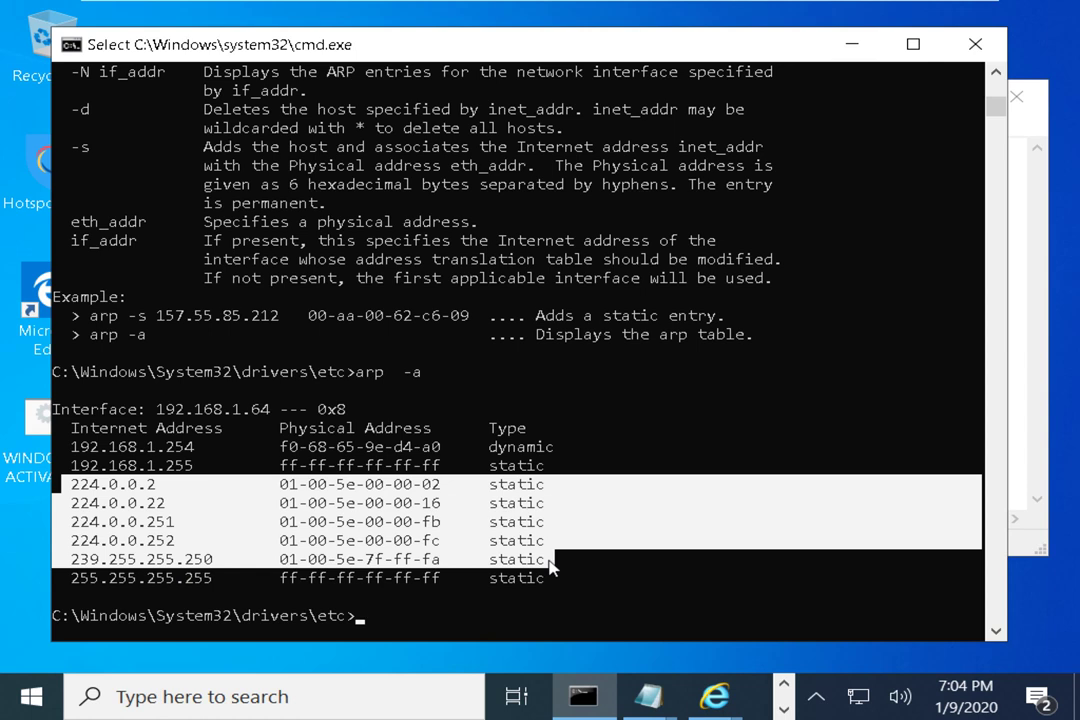
pyautogui.moveTo(62, 484); pyautogui.dragTo(202, 550)
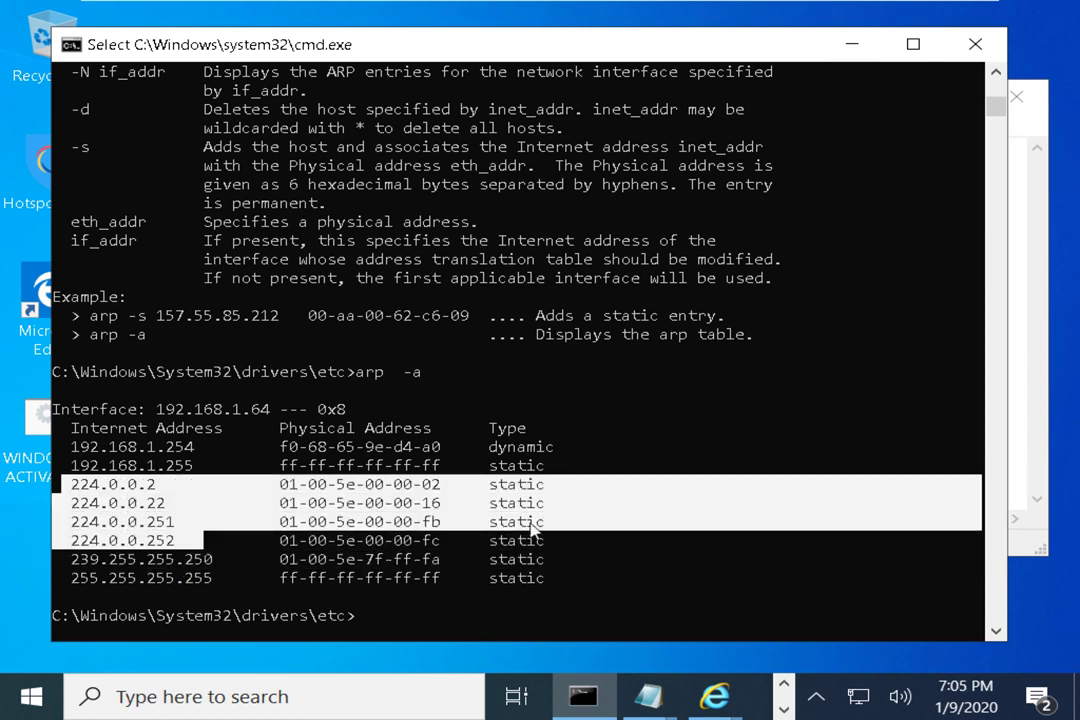
pyautogui.click(559, 521)
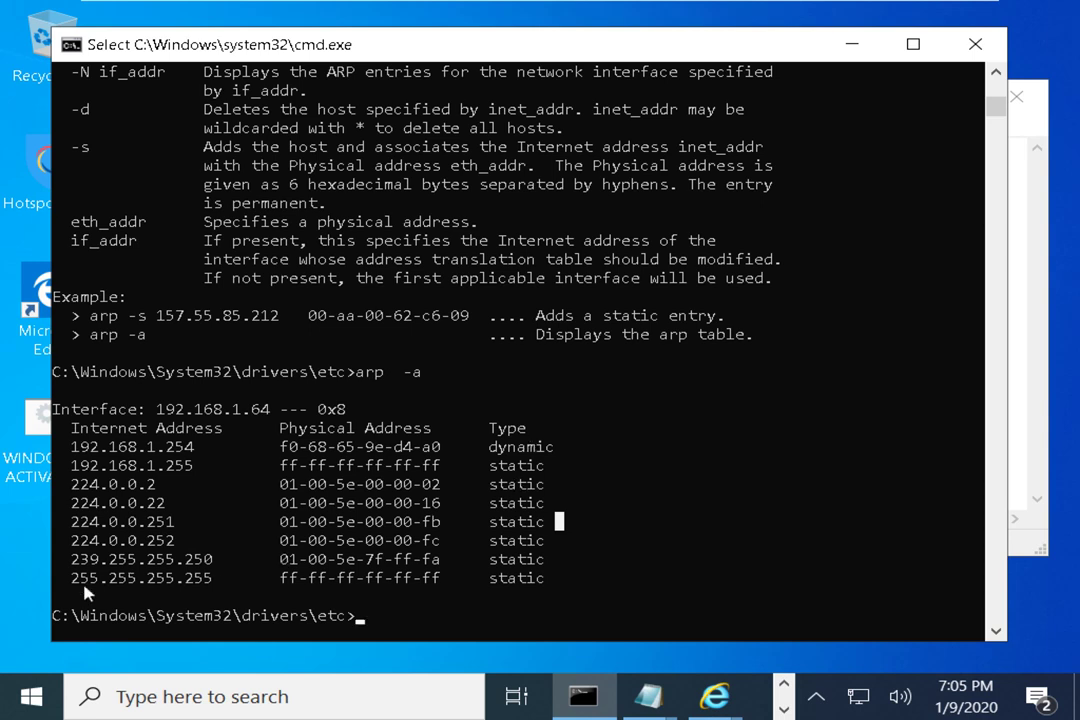
pyautogui.moveTo(64, 578); pyautogui.dragTo(441, 588)
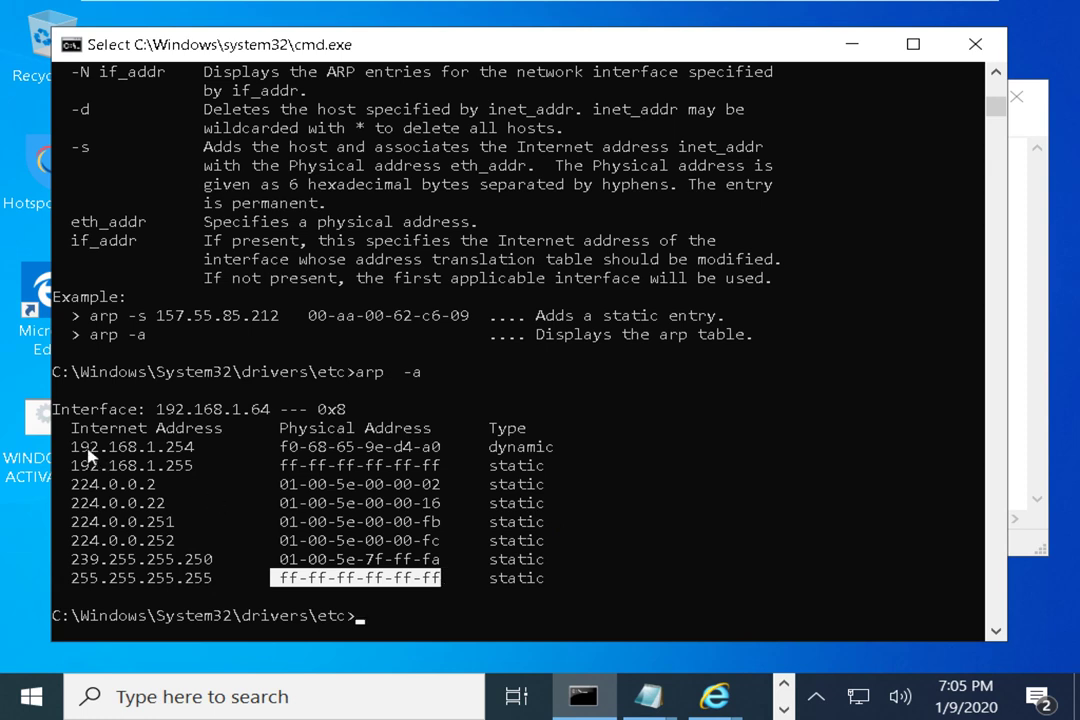
pyautogui.moveTo(79, 446); pyautogui.dragTo(193, 452)
pyautogui.moveTo(283, 448); pyautogui.dragTo(441, 452)
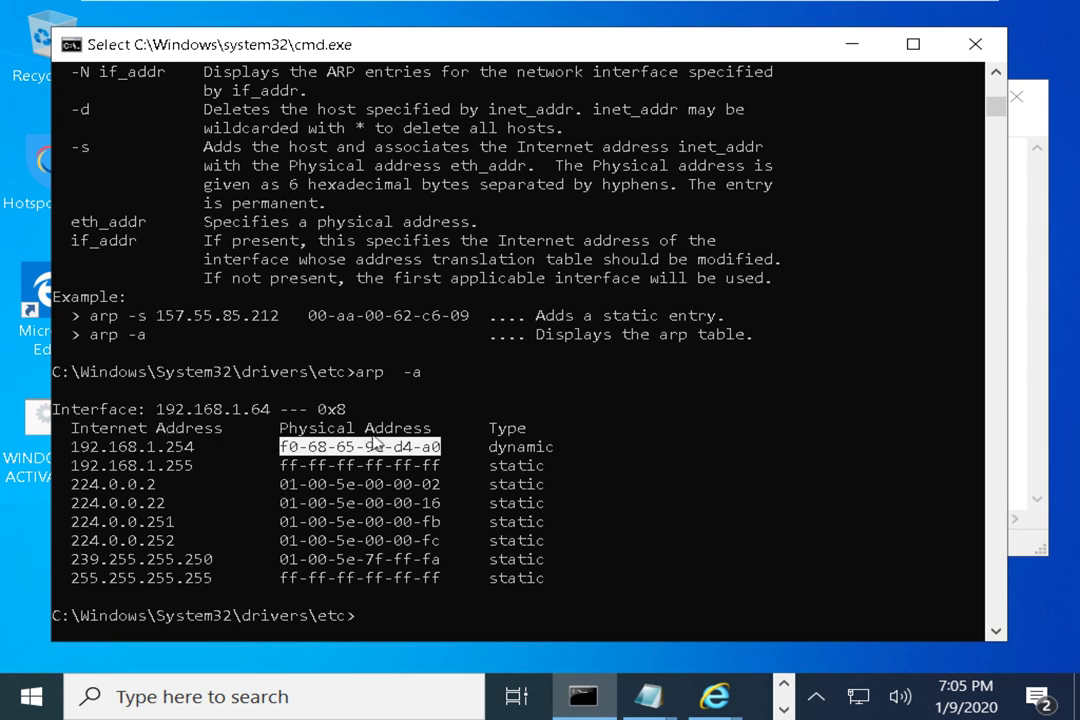
pyautogui.rightClick(285, 450)
pyautogui.moveTo(285, 450); pyautogui.dragTo(447, 455)
pyautogui.rightClick(643, 531)
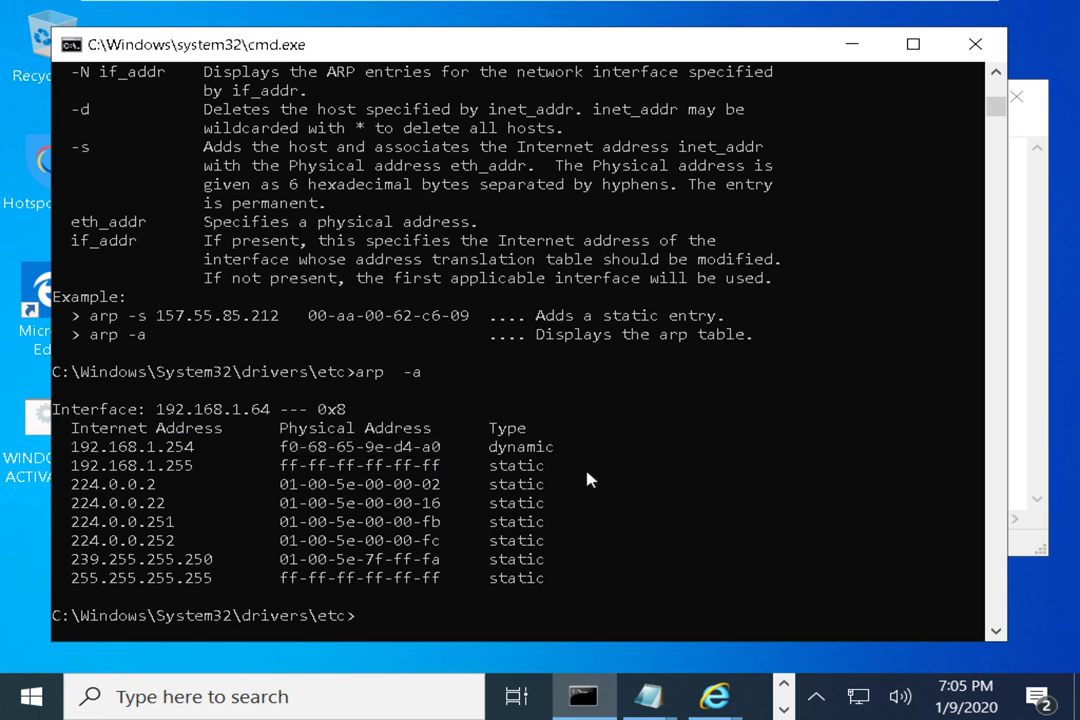
pyautogui.moveTo(447, 450); pyautogui.dragTo(390, 447)
pyautogui.moveTo(205, 450); pyautogui.dragTo(64, 458)
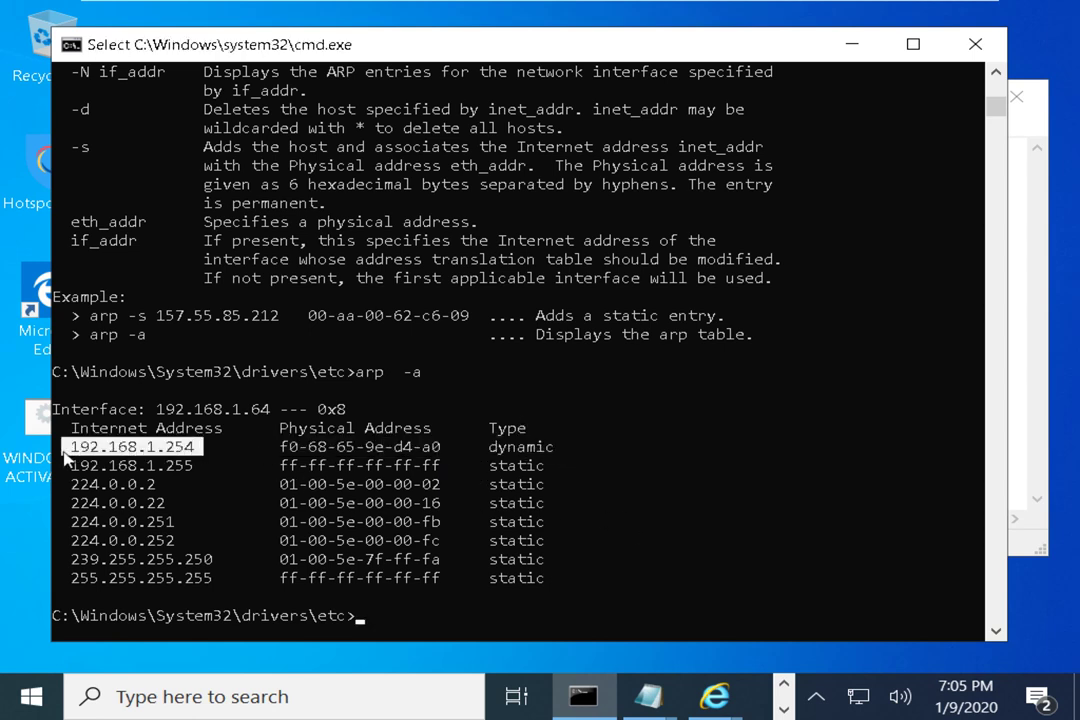
pyautogui.moveTo(262, 447); pyautogui.dragTo(455, 451)
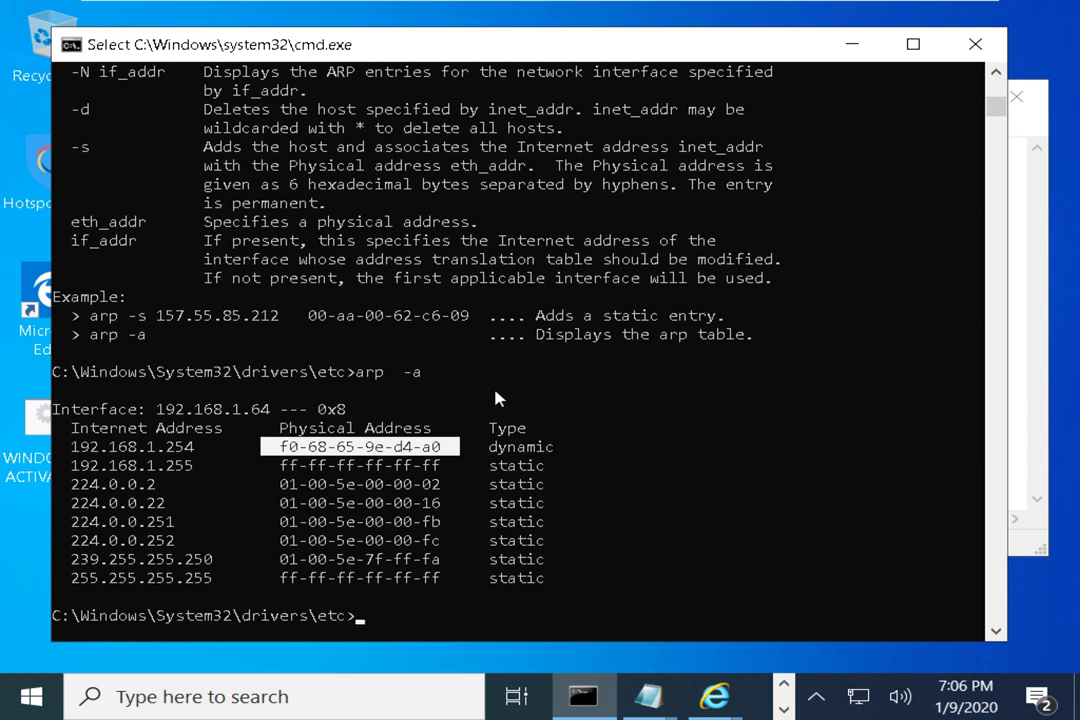
pyautogui.rightClick(497, 398)
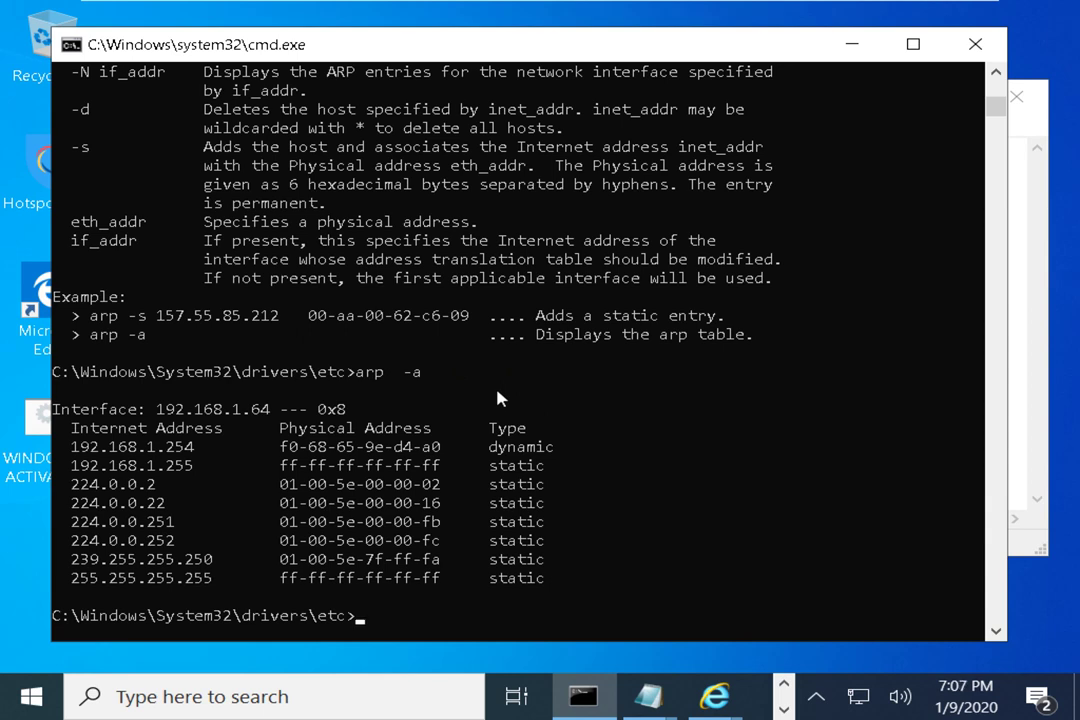
pyautogui.moveTo(79, 446); pyautogui.dragTo(155, 446)
pyautogui.moveTo(272, 446); pyautogui.dragTo(441, 455)
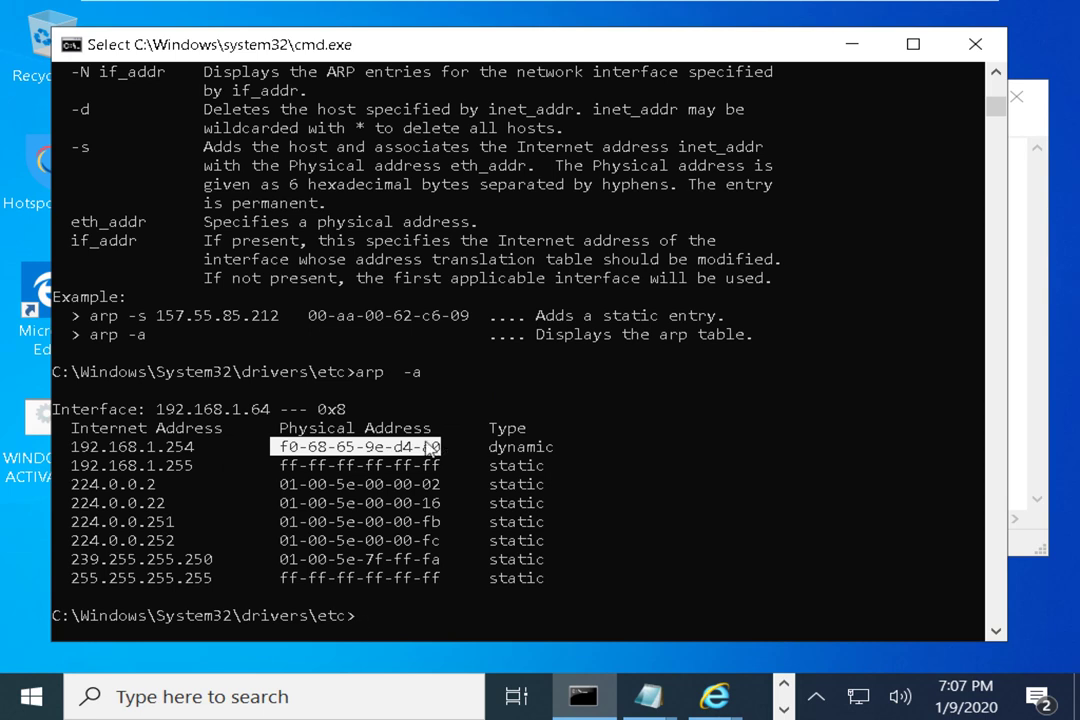
pyautogui.click(140, 465)
pyautogui.moveTo(281, 465); pyautogui.dragTo(443, 477)
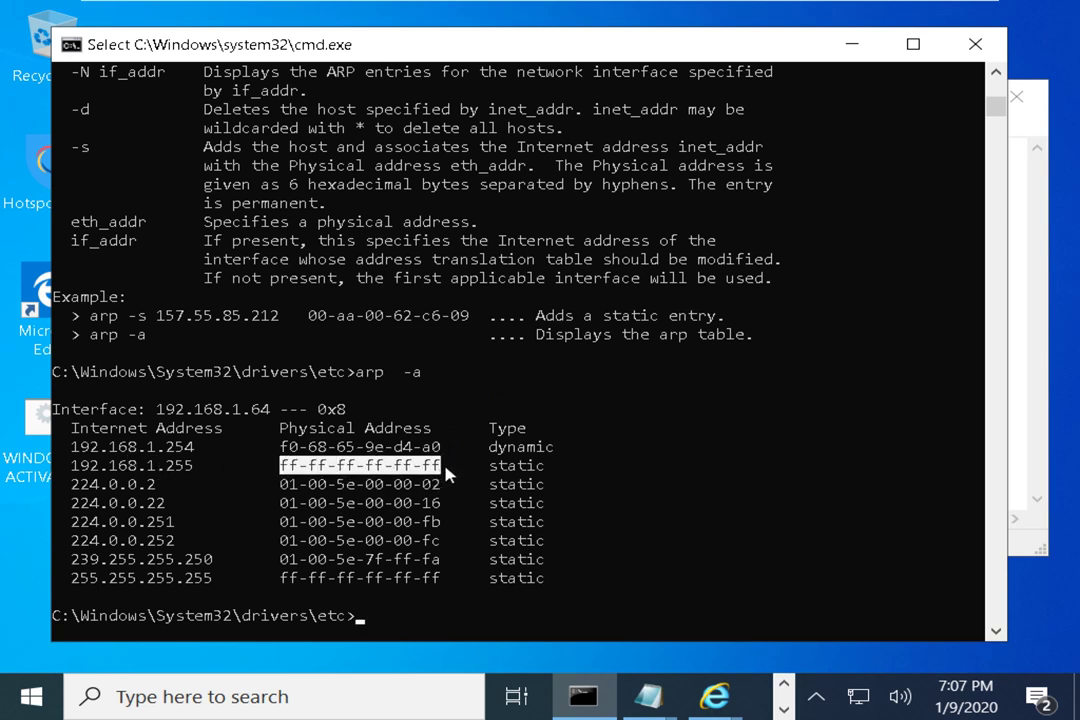
pyautogui.moveTo(272, 447); pyautogui.dragTo(440, 449)
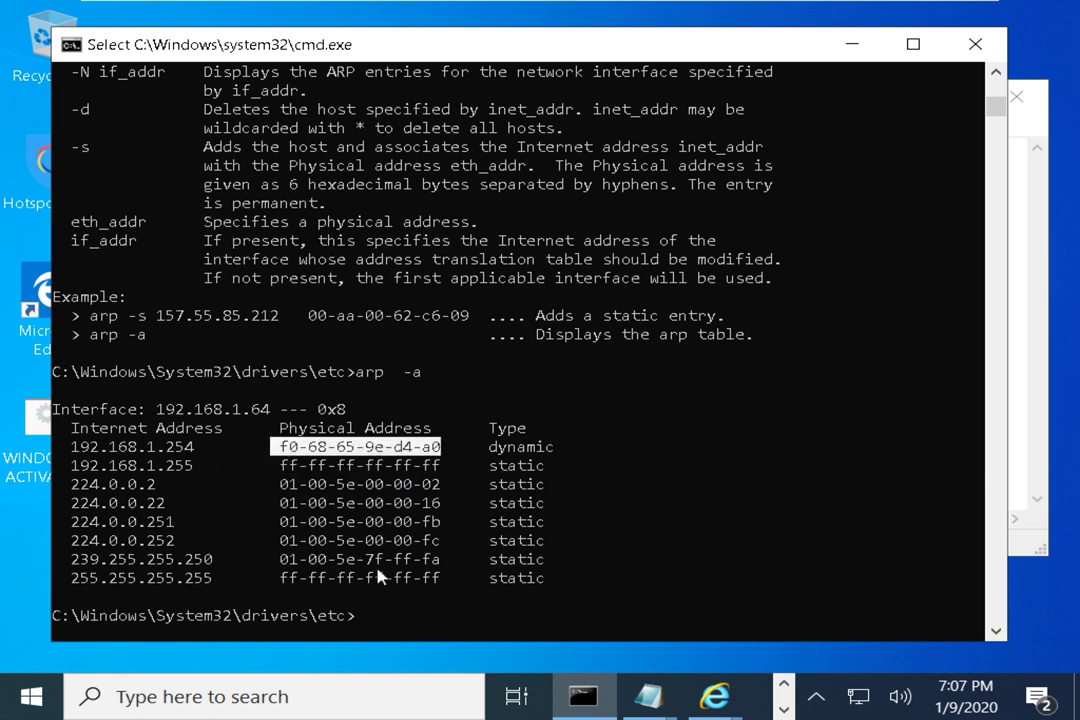
pyautogui.moveTo(80, 578); pyautogui.dragTo(213, 578)
pyautogui.moveTo(280, 578); pyautogui.dragTo(429, 585)
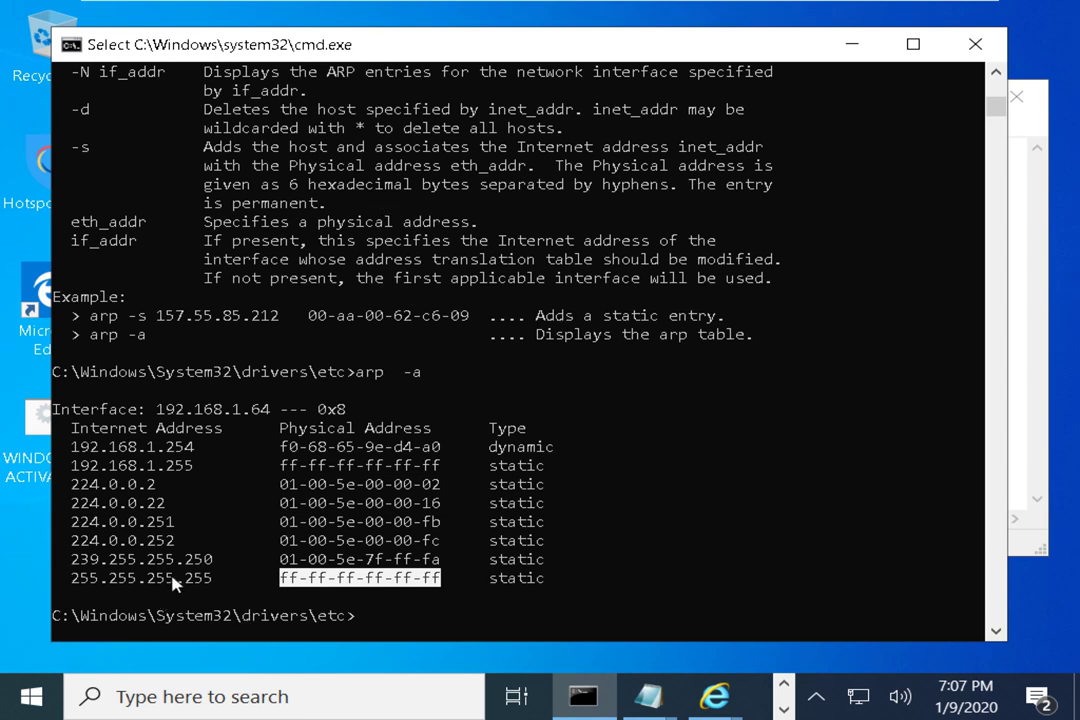
pyautogui.moveTo(208, 585); pyautogui.dragTo(68, 586)
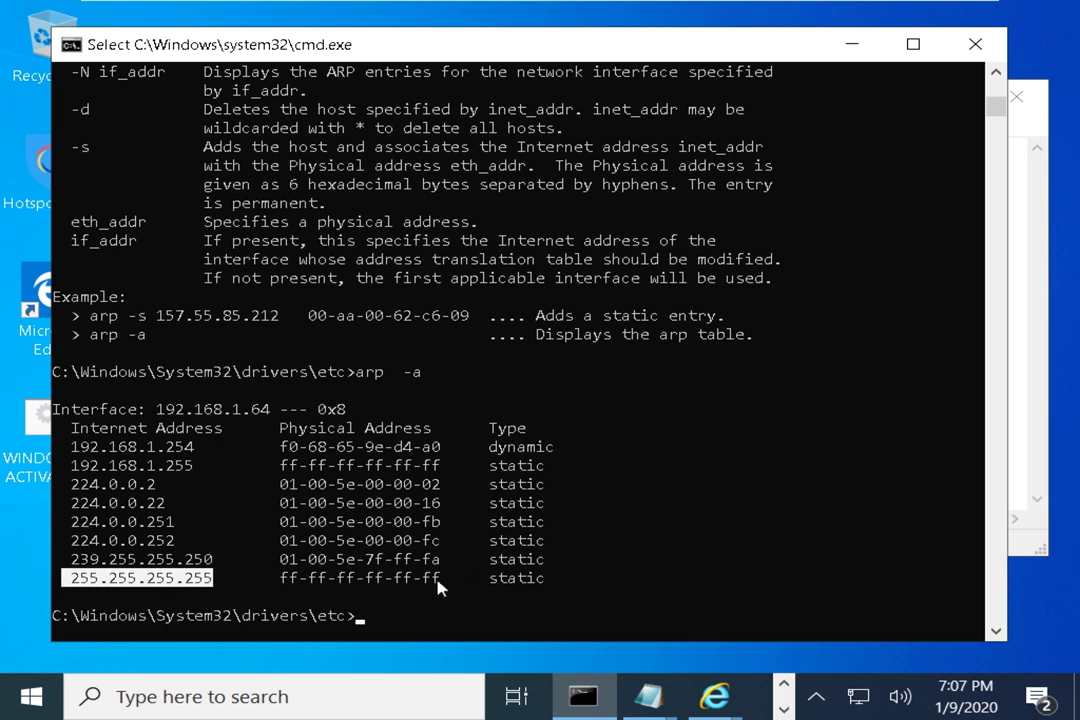
pyautogui.moveTo(440, 580); pyautogui.dragTo(283, 585)
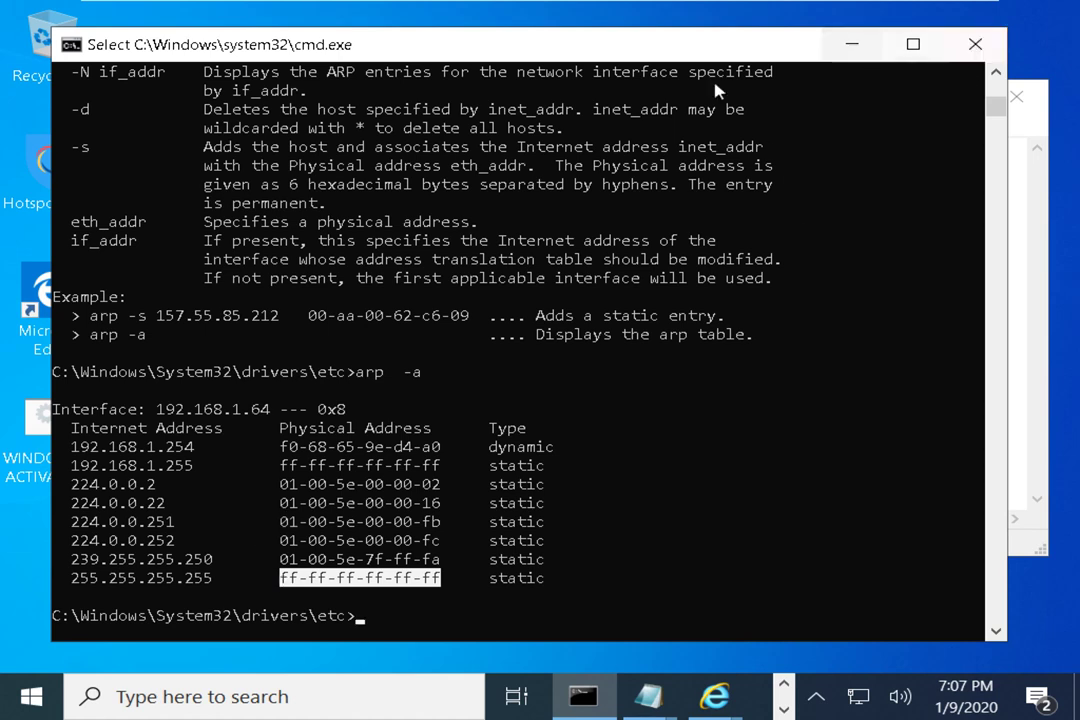
pyautogui.moveTo(656, 39); pyautogui.dragTo(776, 53)
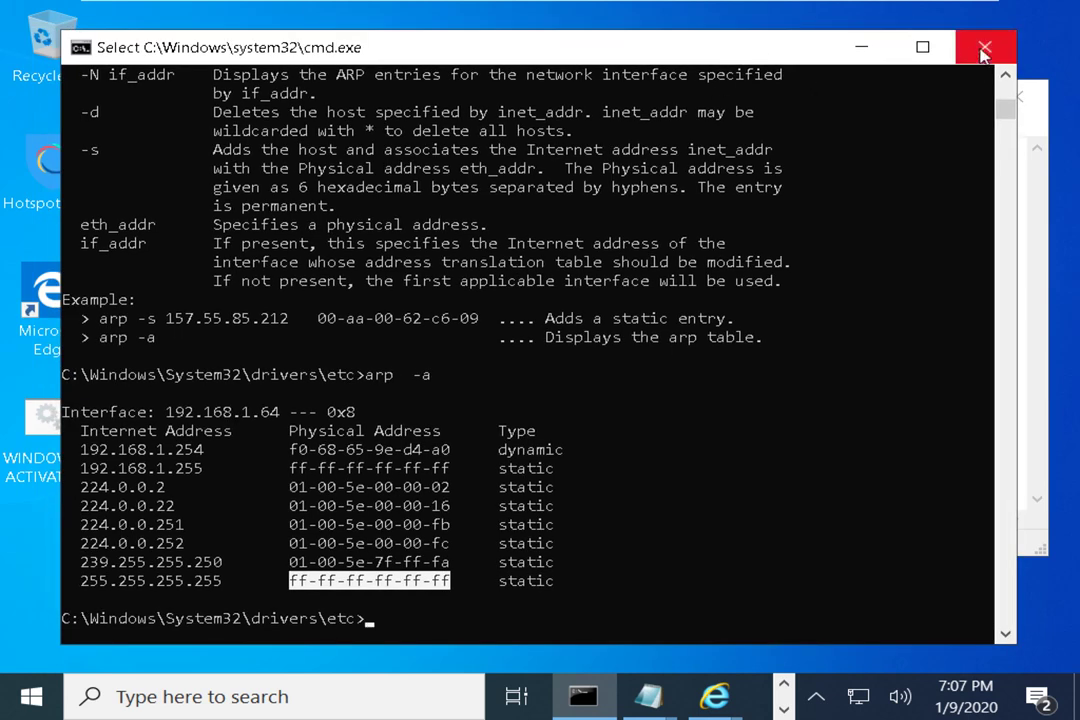
# Close the Command Prompt and the empty untitled Notepad window
pyautogui.click(984, 50)
pyautogui.click(1016, 97)
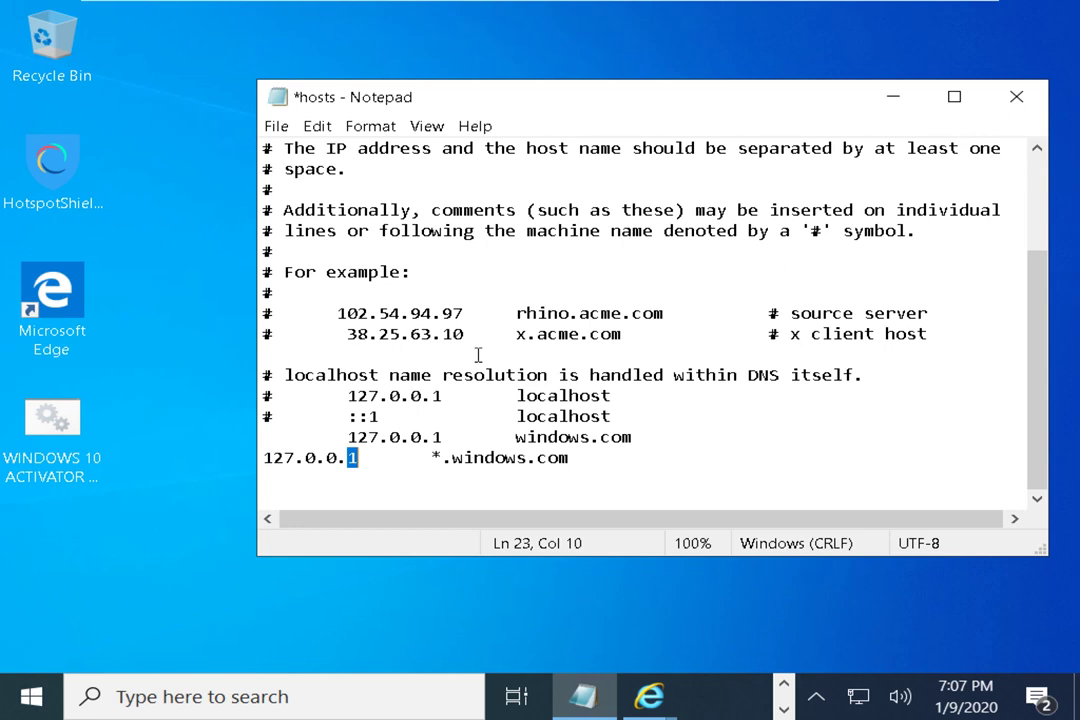
pyautogui.click(368, 437)
# Open Save As for the hosts file, set the type to All Files, then cancel
pyautogui.click(276, 126)
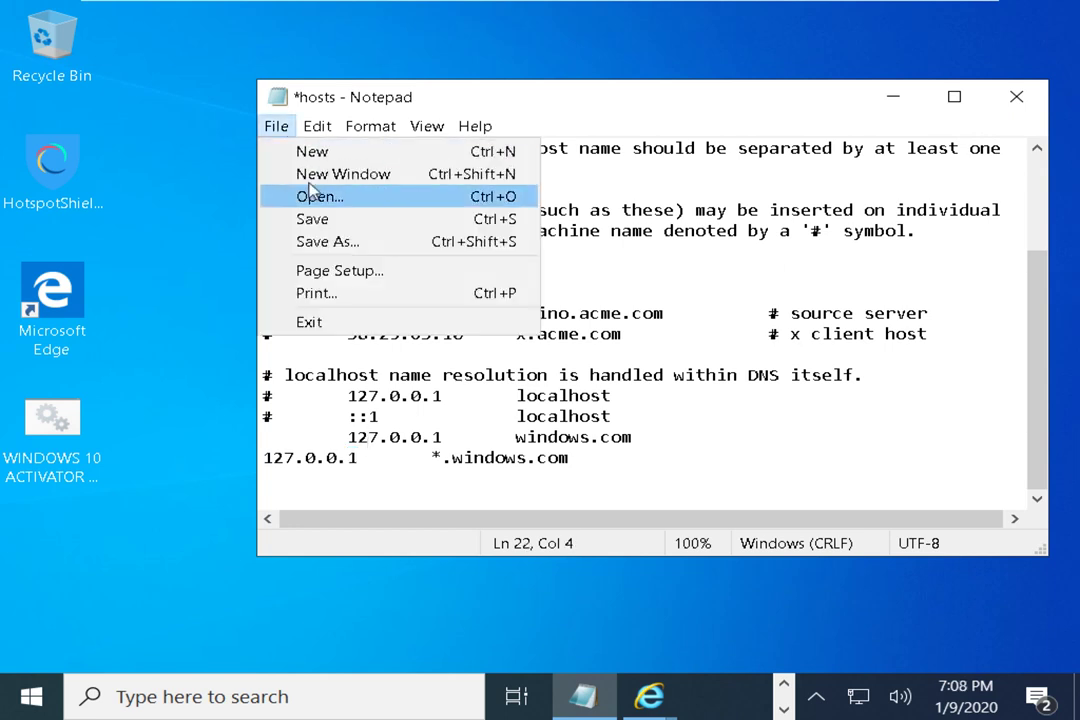
pyautogui.click(320, 213)
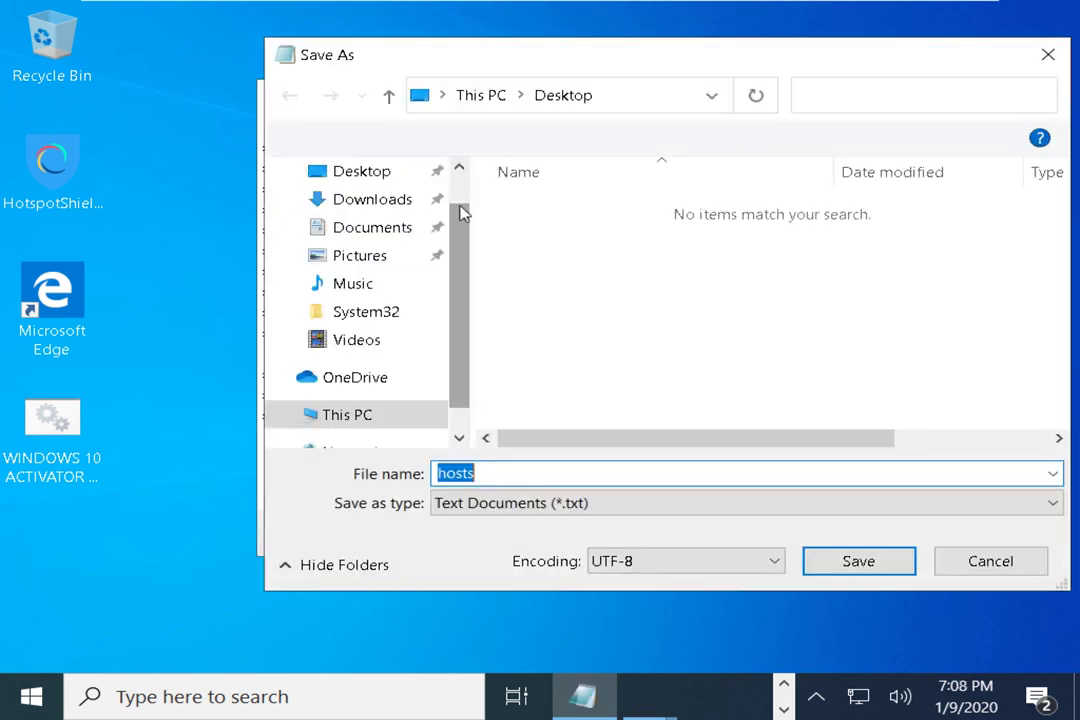
pyautogui.click(557, 504)
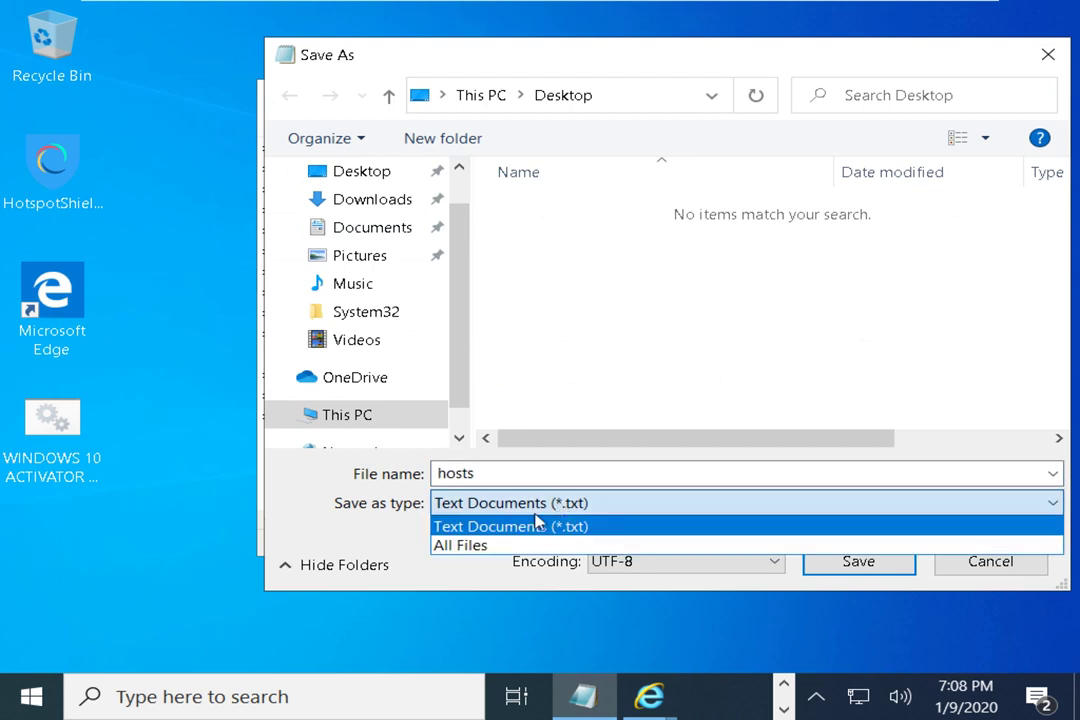
pyautogui.click(492, 547)
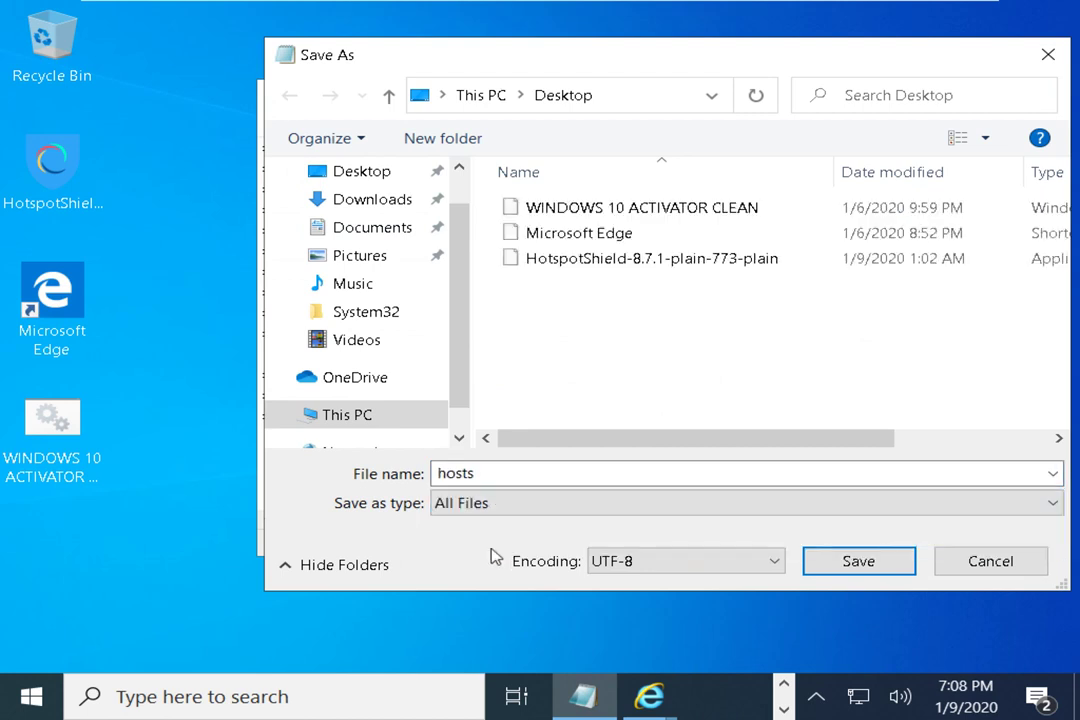
pyautogui.doubleClick(501, 473)
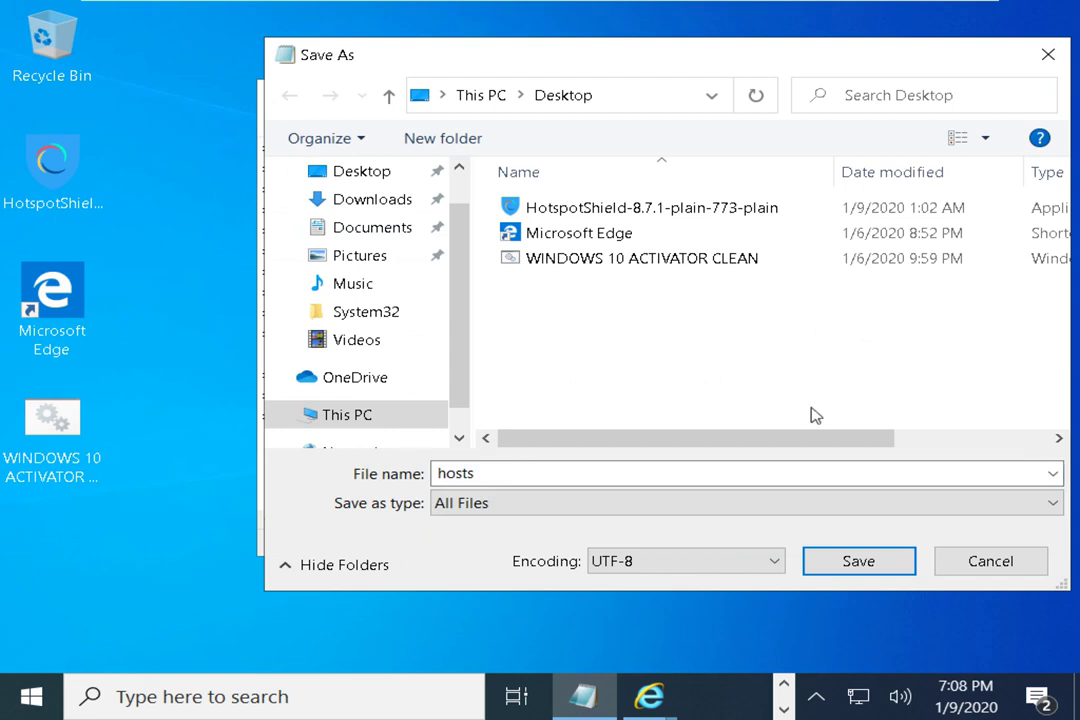
pyautogui.click(992, 565)
# Close Notepad, discarding the unsaved changes to hosts
pyautogui.click(1016, 96)
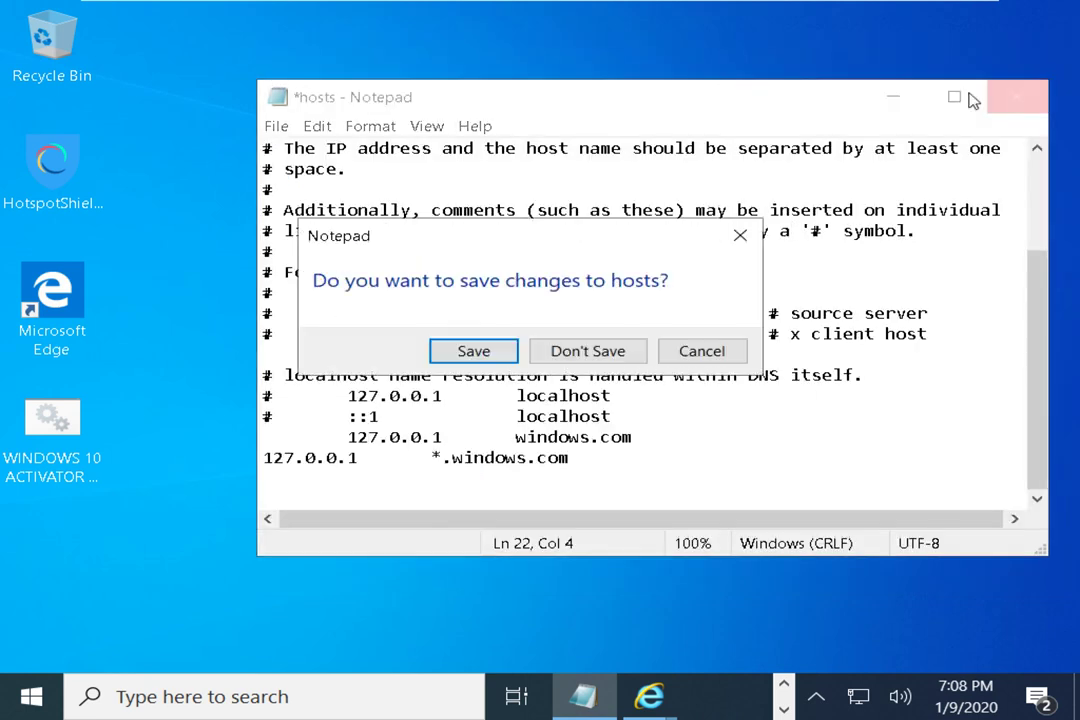
pyautogui.click(583, 352)
pyautogui.moveTo(418, 208); pyautogui.dragTo(644, 424)
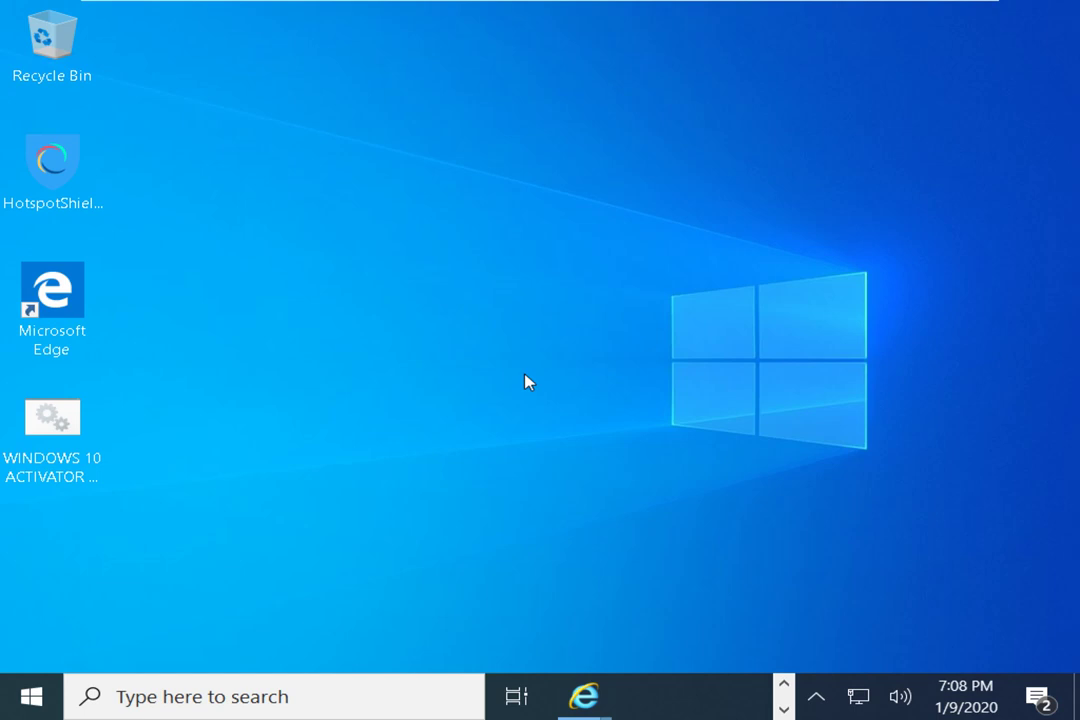
# Minimize the VMware virtual machine to reveal the host desktop, then expand the hidden tray icons
pyautogui.rightClick(529, 382)
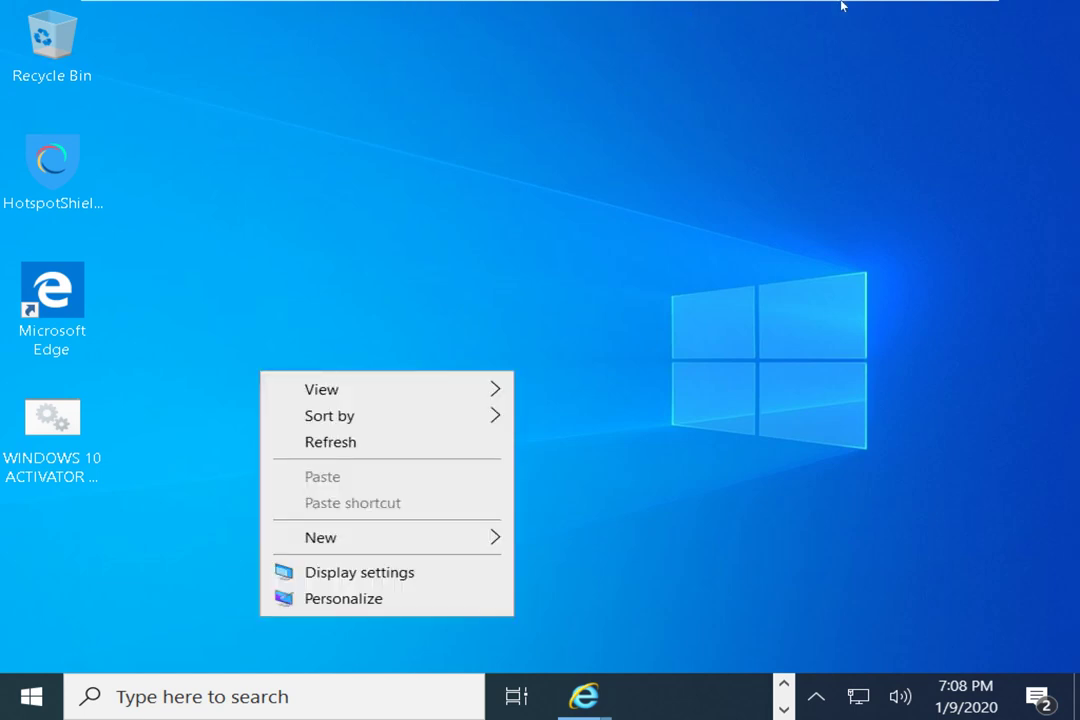
pyautogui.moveTo(841, 6)
pyautogui.click(802, 9)
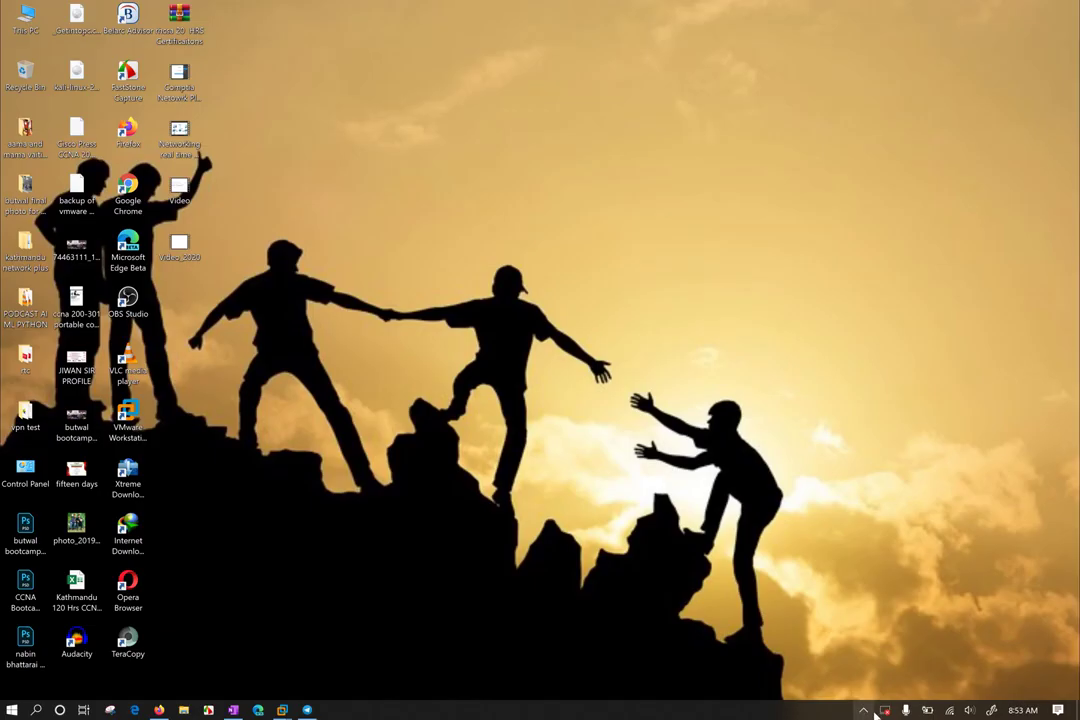
pyautogui.click(866, 710)
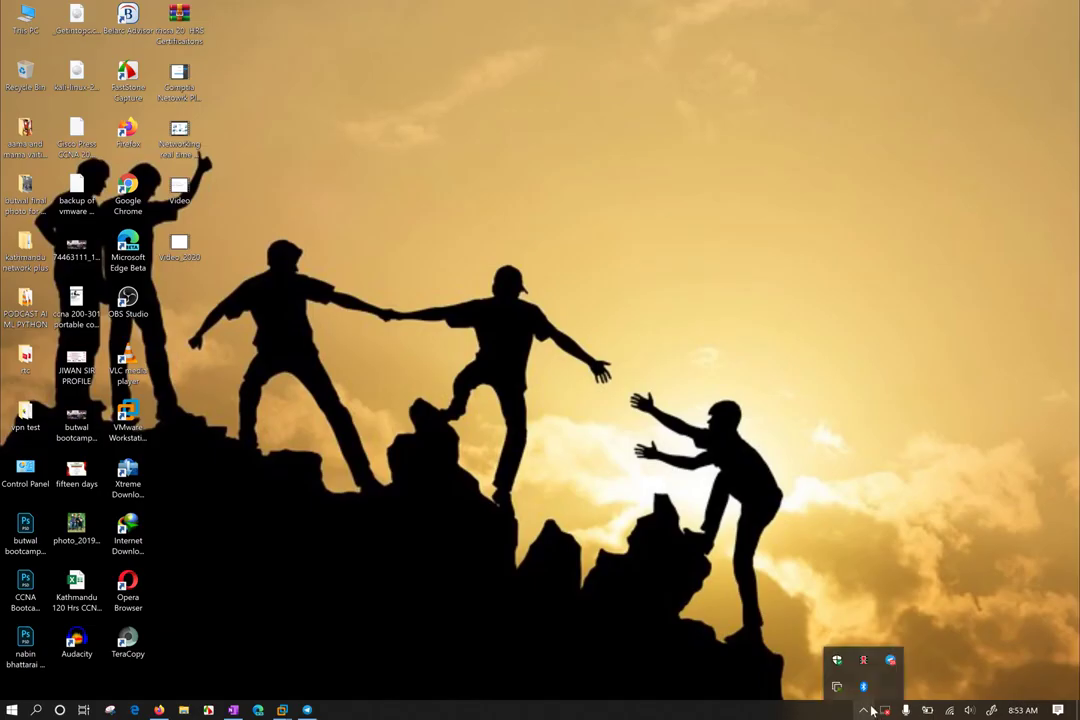